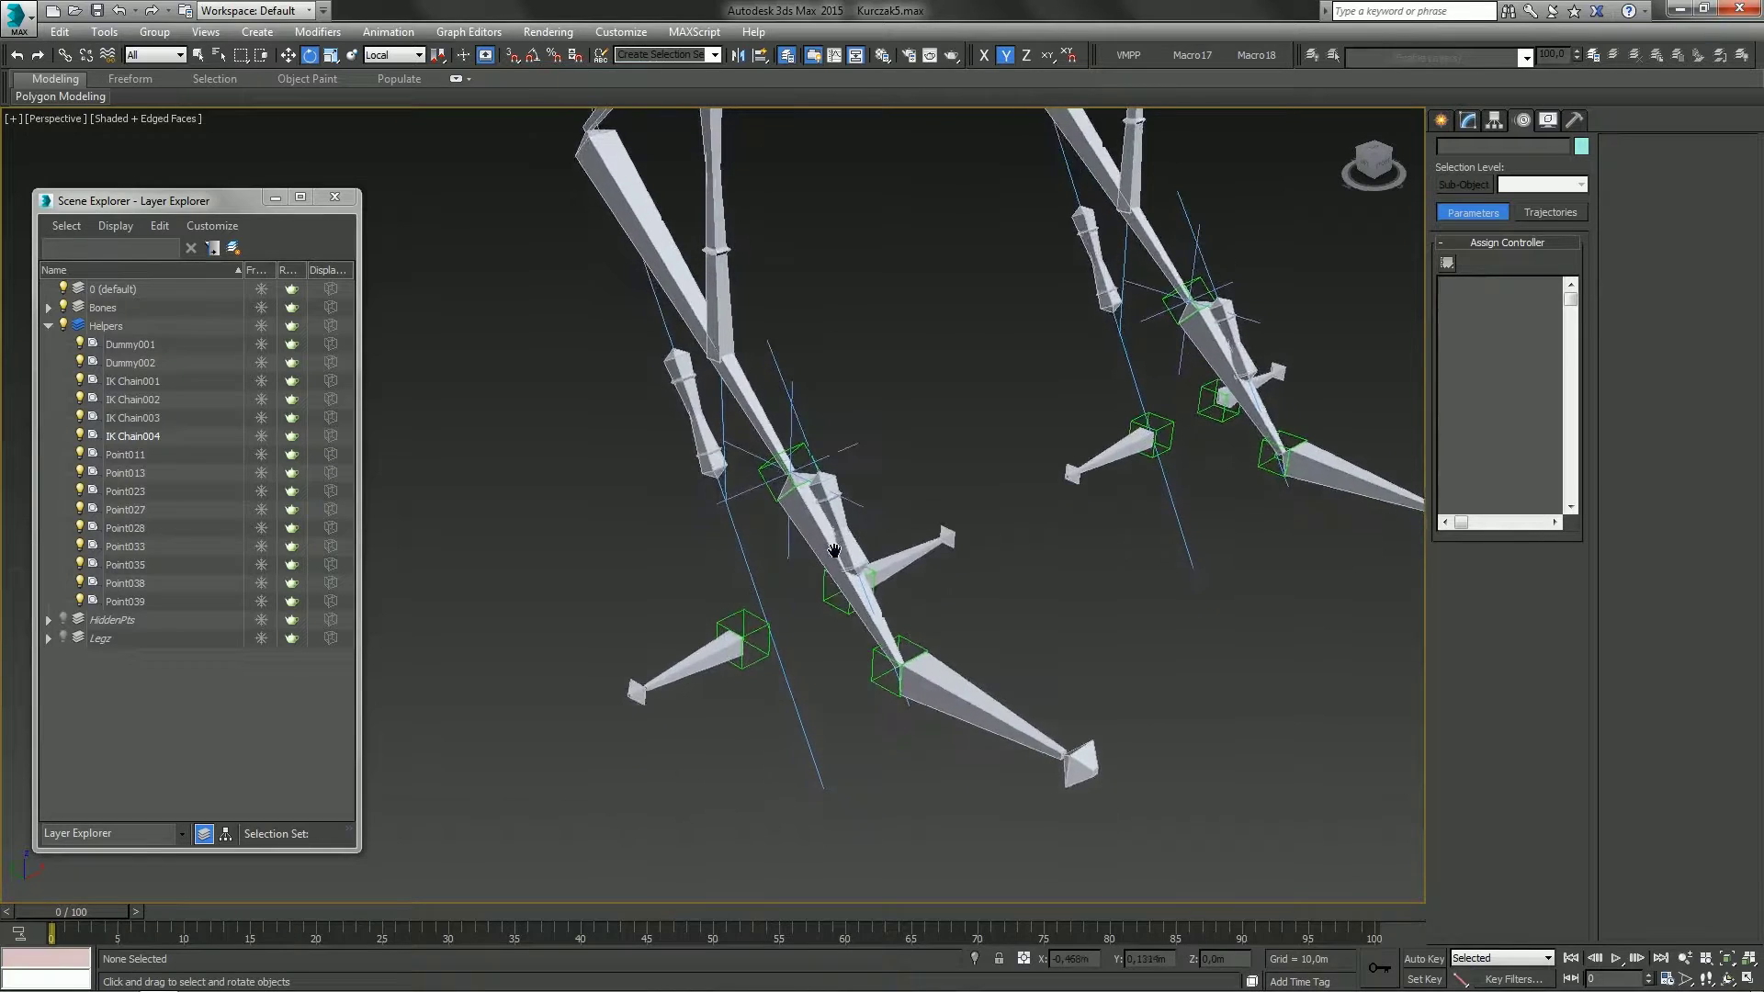
Examine the leg bones and the green foot helpers from several angles
scroll(852, 593, down, 2)
alt+middle_drag(853, 585, 808, 578)
middle_drag(781, 507, 734, 615)
scroll(734, 659, down, 2)
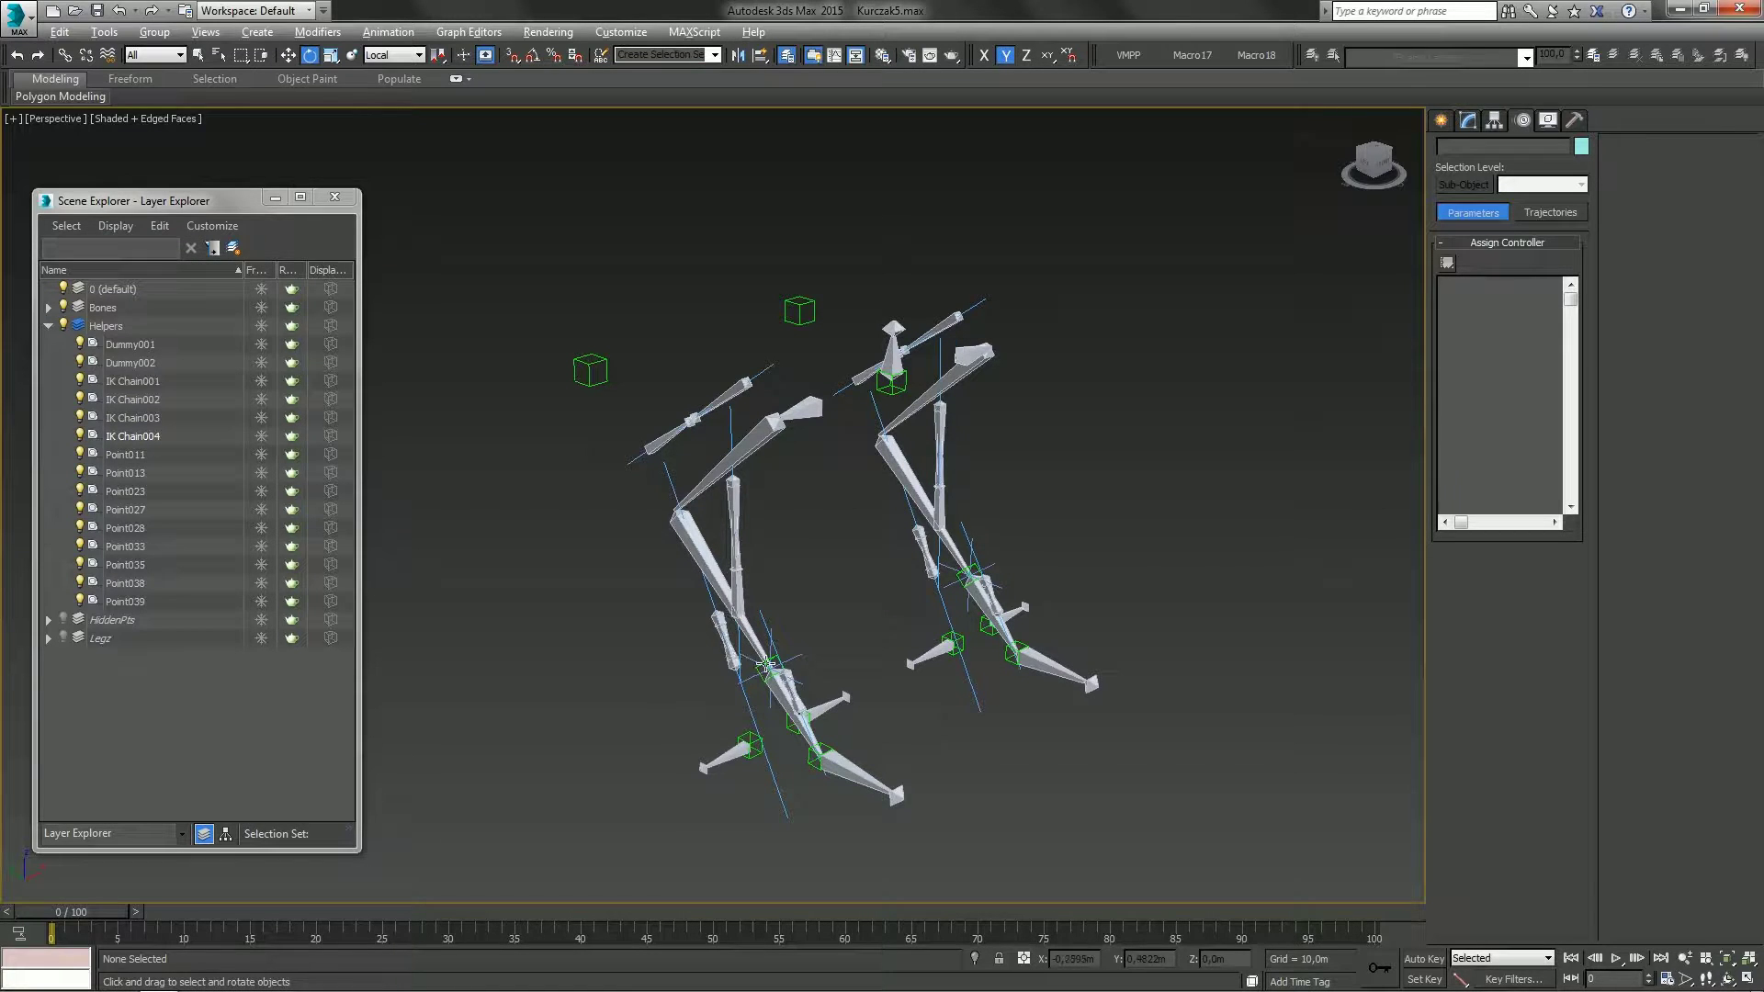
alt+middle_drag(766, 665, 835, 606)
scroll(834, 597, up, 3)
scroll(834, 597, up, 2)
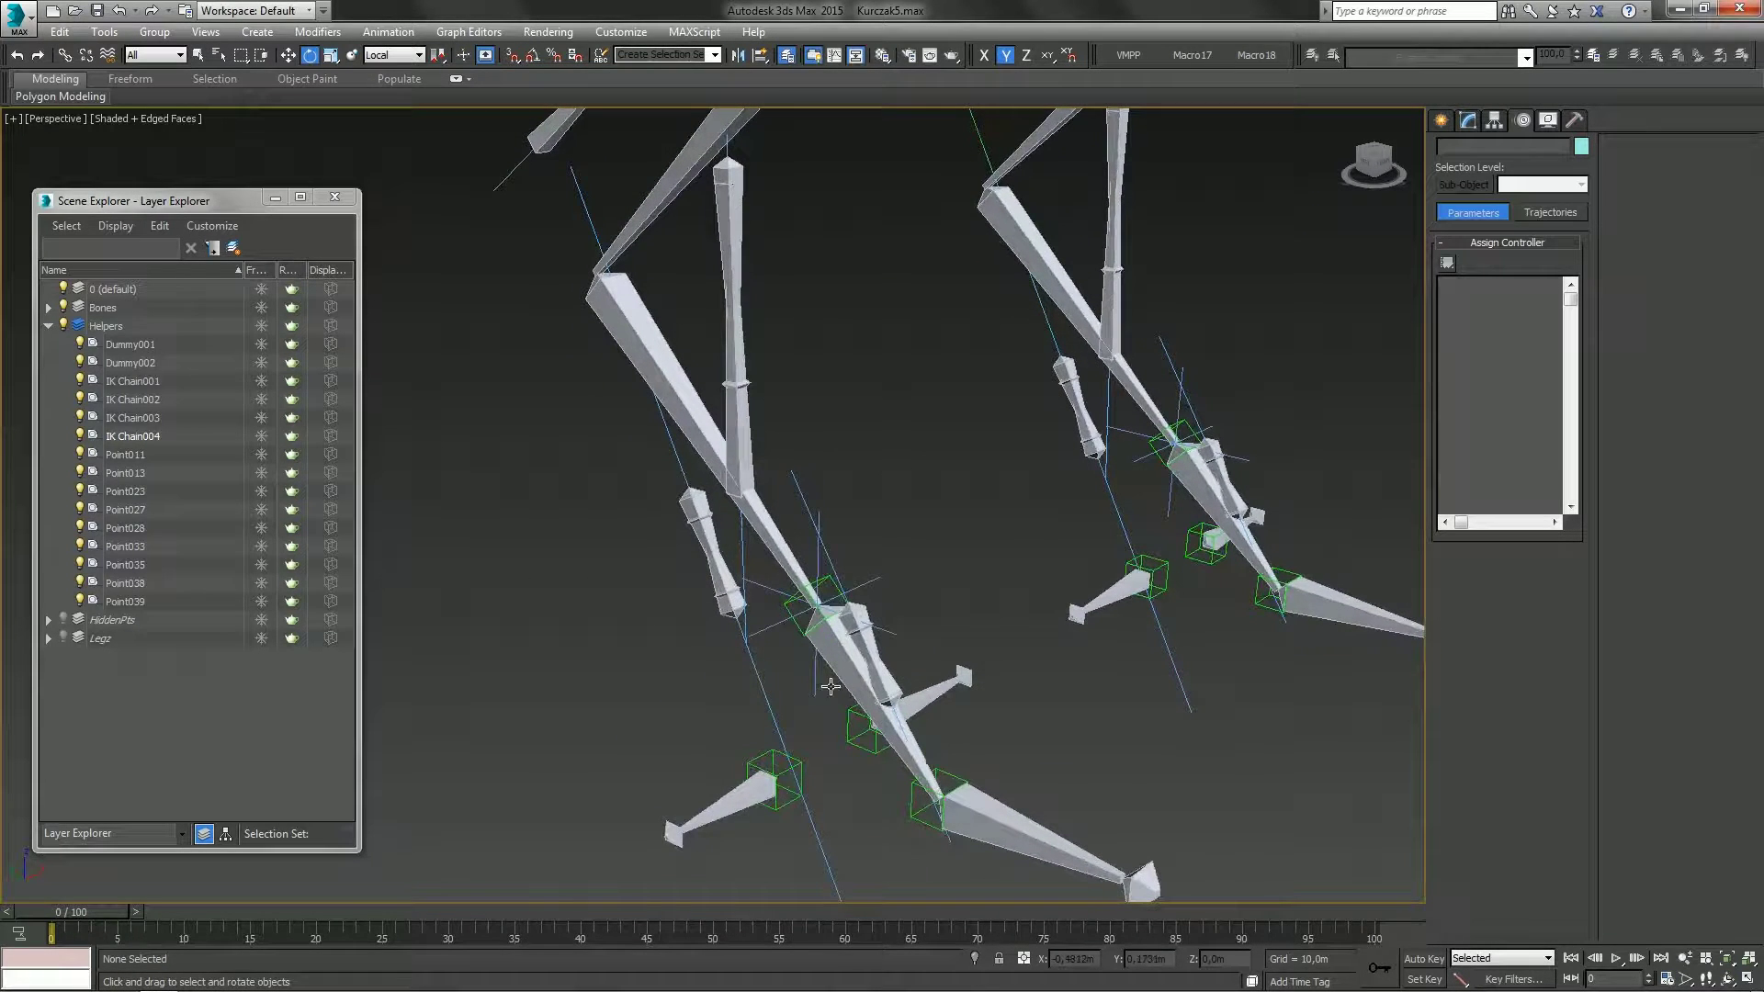
middle_drag(855, 690, 875, 618)
scroll(865, 564, up, 3)
middle_drag(920, 700, 910, 659)
Try rotating the ankle helper Point023, undo the rotation and clear the selection
click(821, 439)
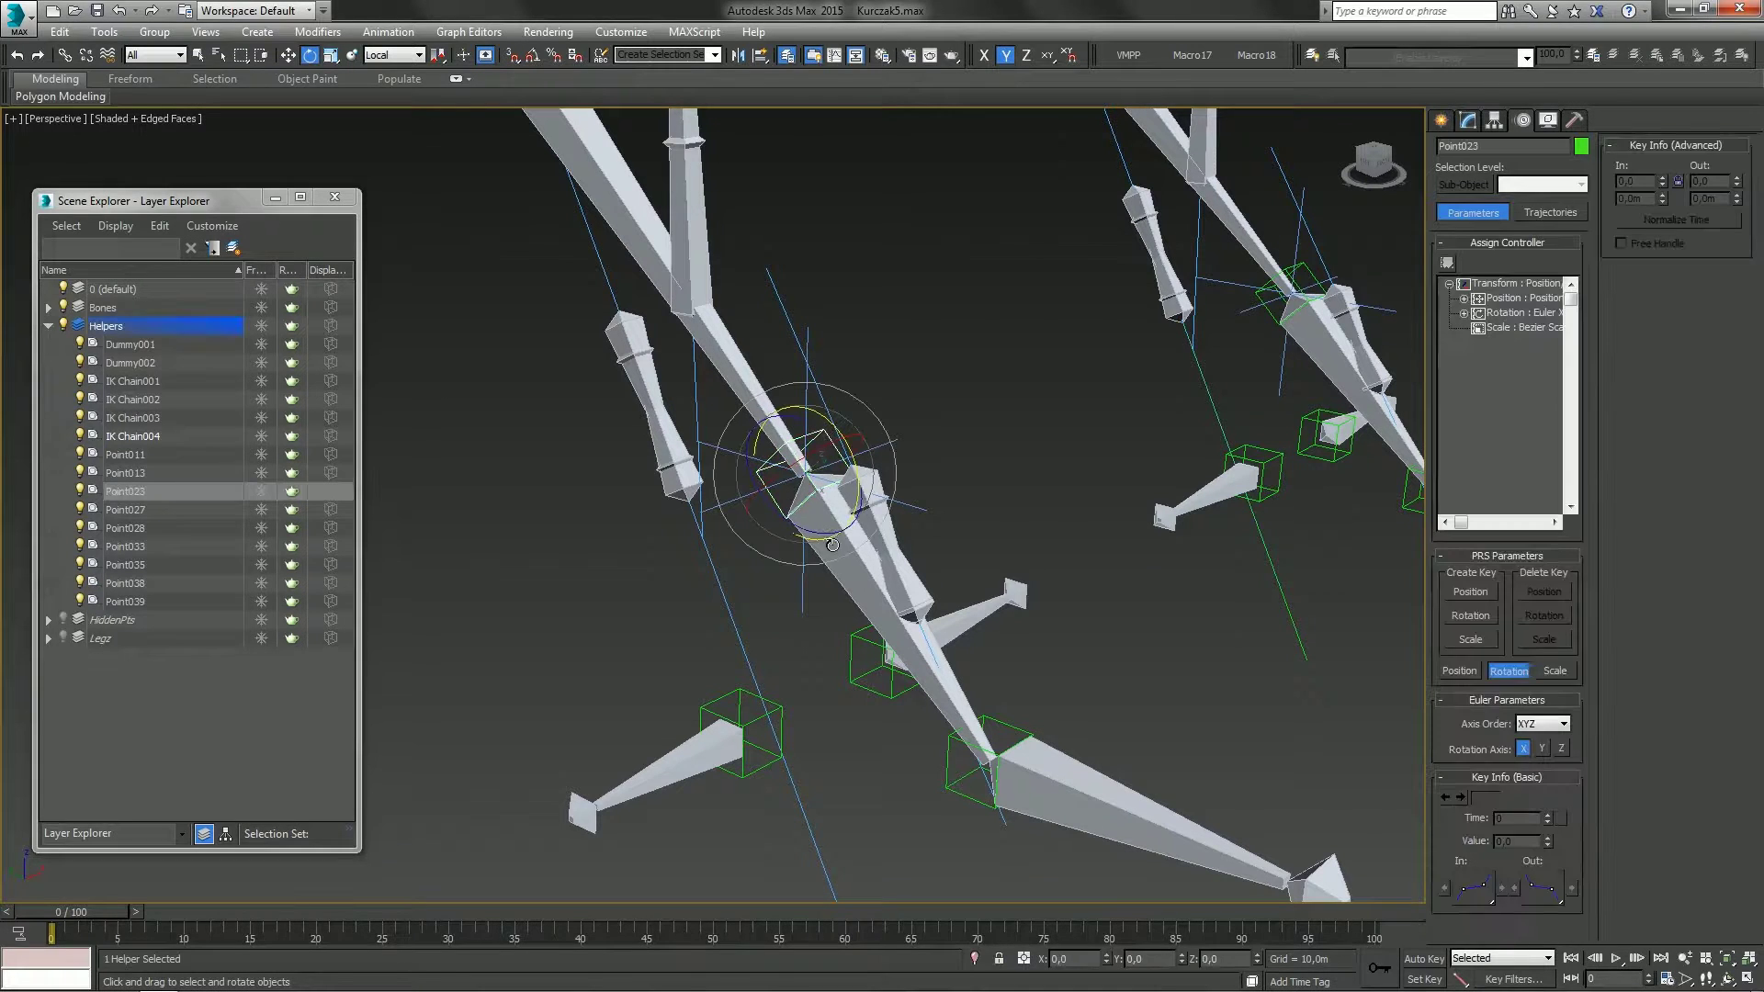
drag(855, 462, 827, 484)
key(ctrl+z)
click(856, 577)
key(ctrl+z)
click(691, 669)
Apply an Orientation Constraint to toe bone Bone043 with the surrounding helper Point039 as its target
middle_drag(987, 821, 911, 709)
middle_drag(599, 675, 864, 617)
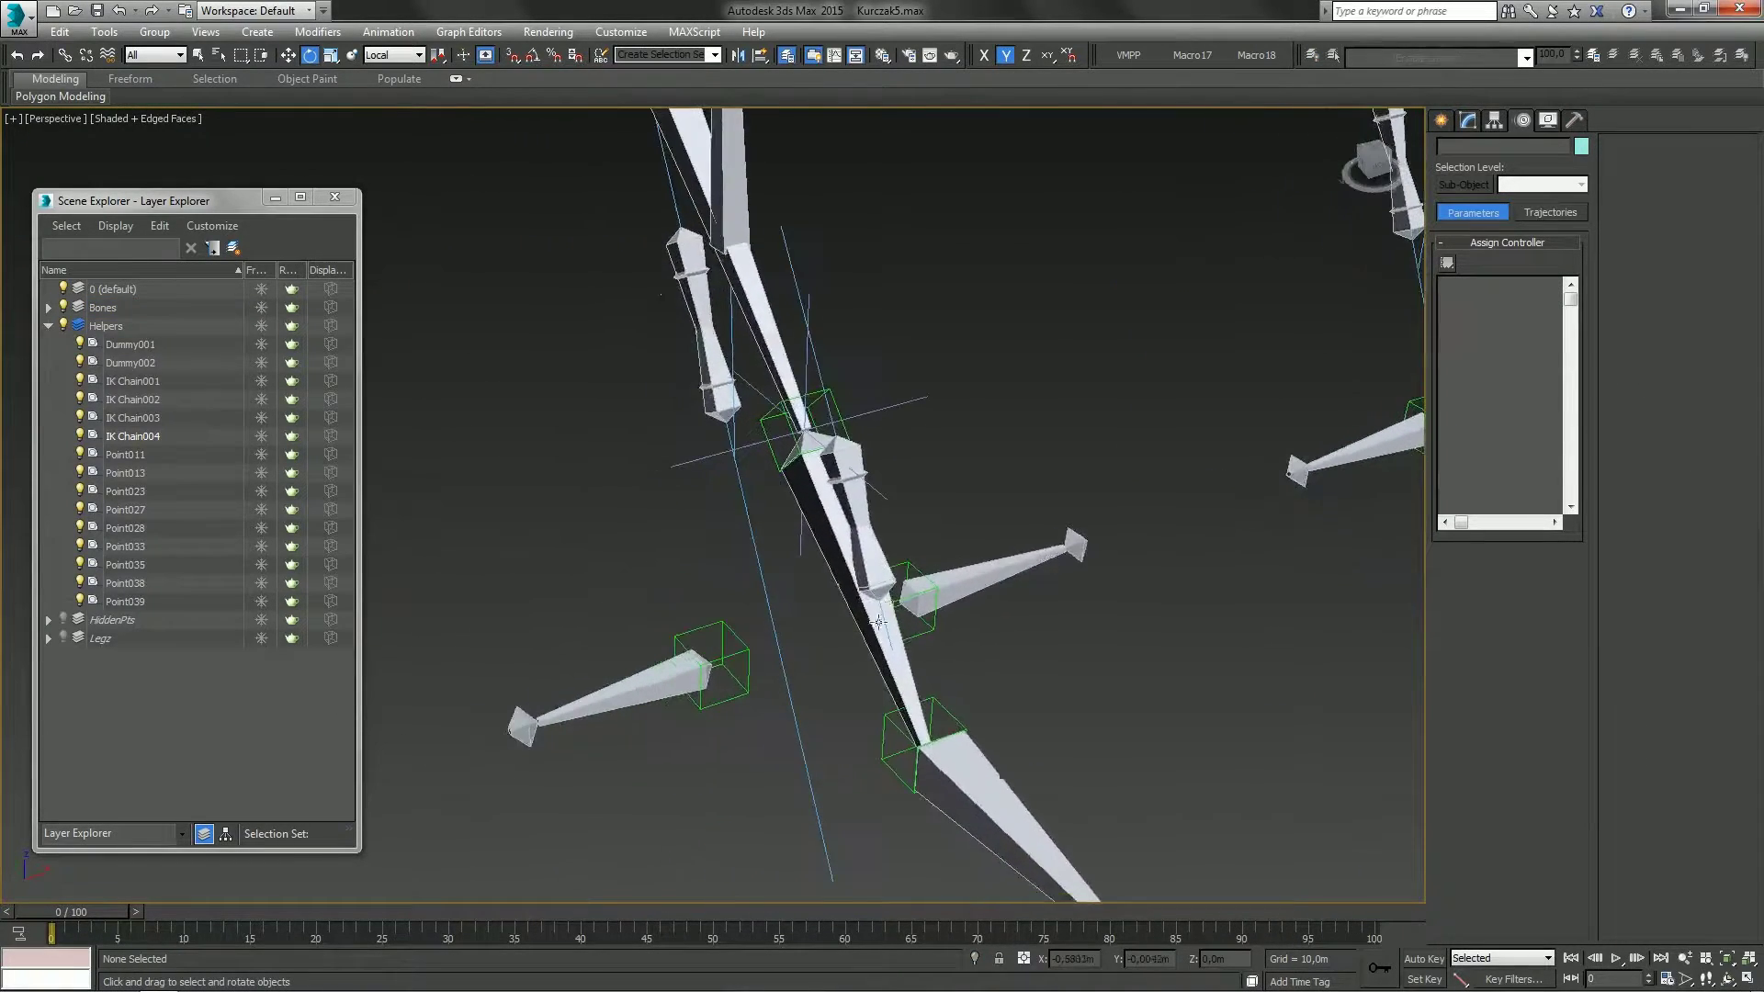
mouse_move(651, 687)
alt+middle_down()
mouse_move(684, 675)
mouse_move(663, 687)
alt+middle_up()
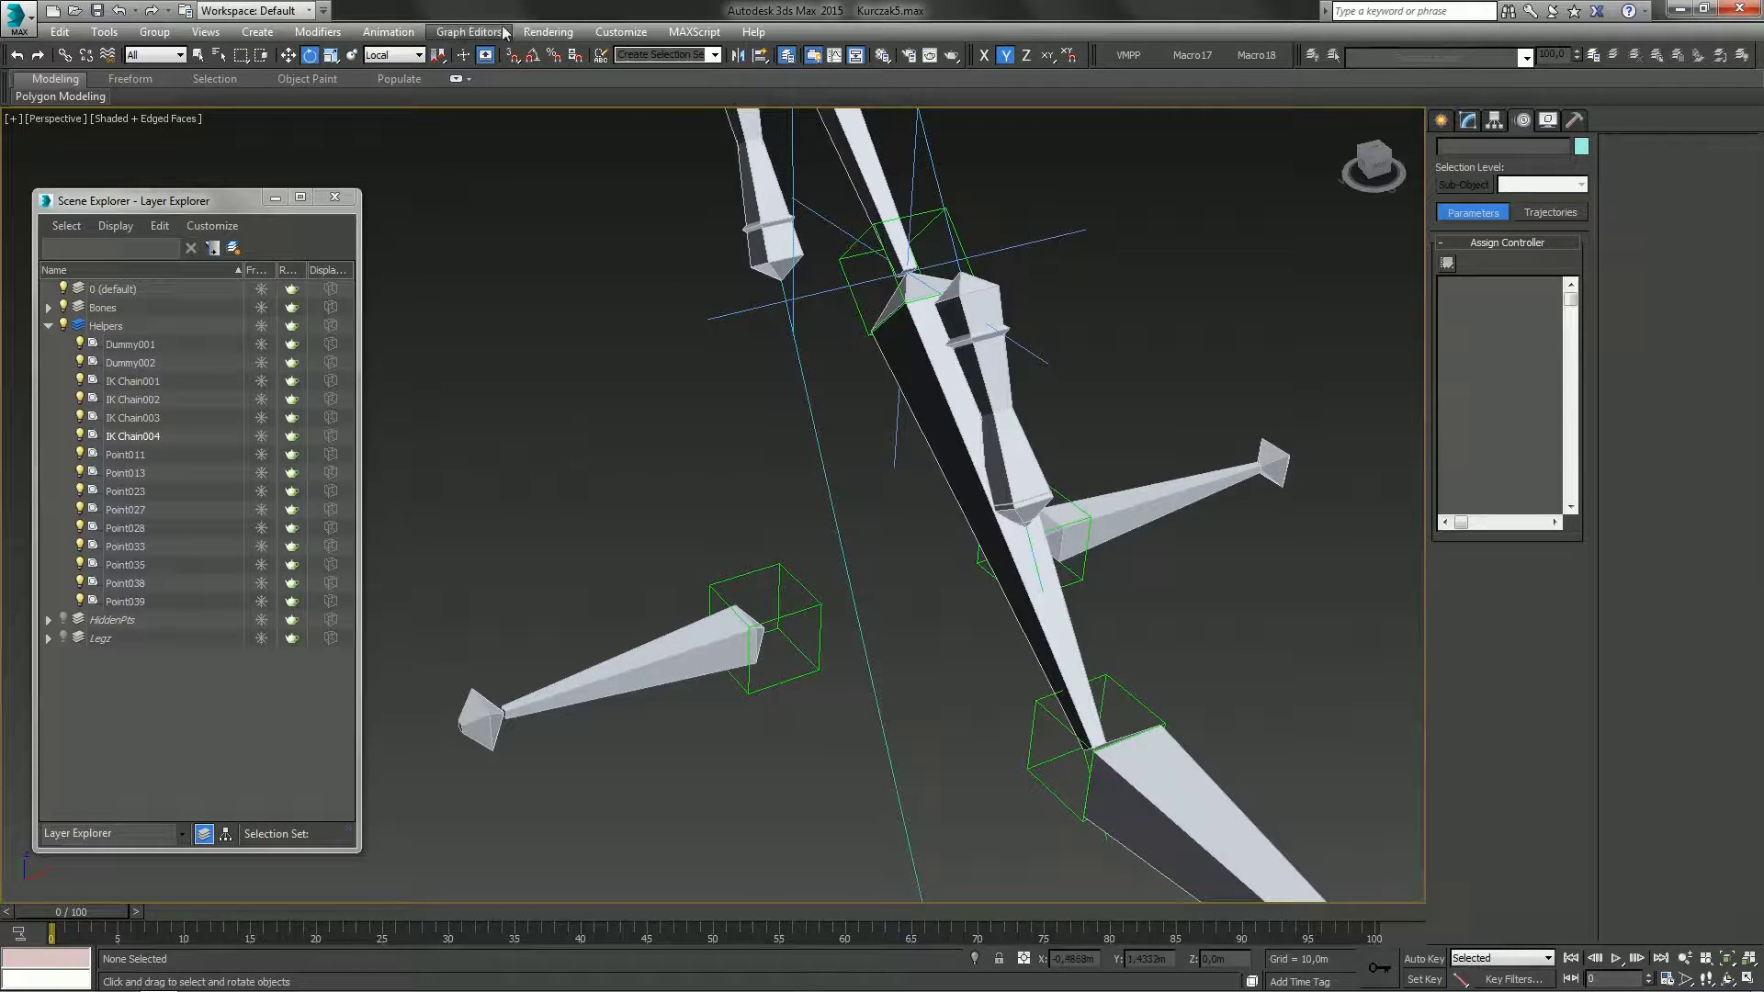
click(665, 648)
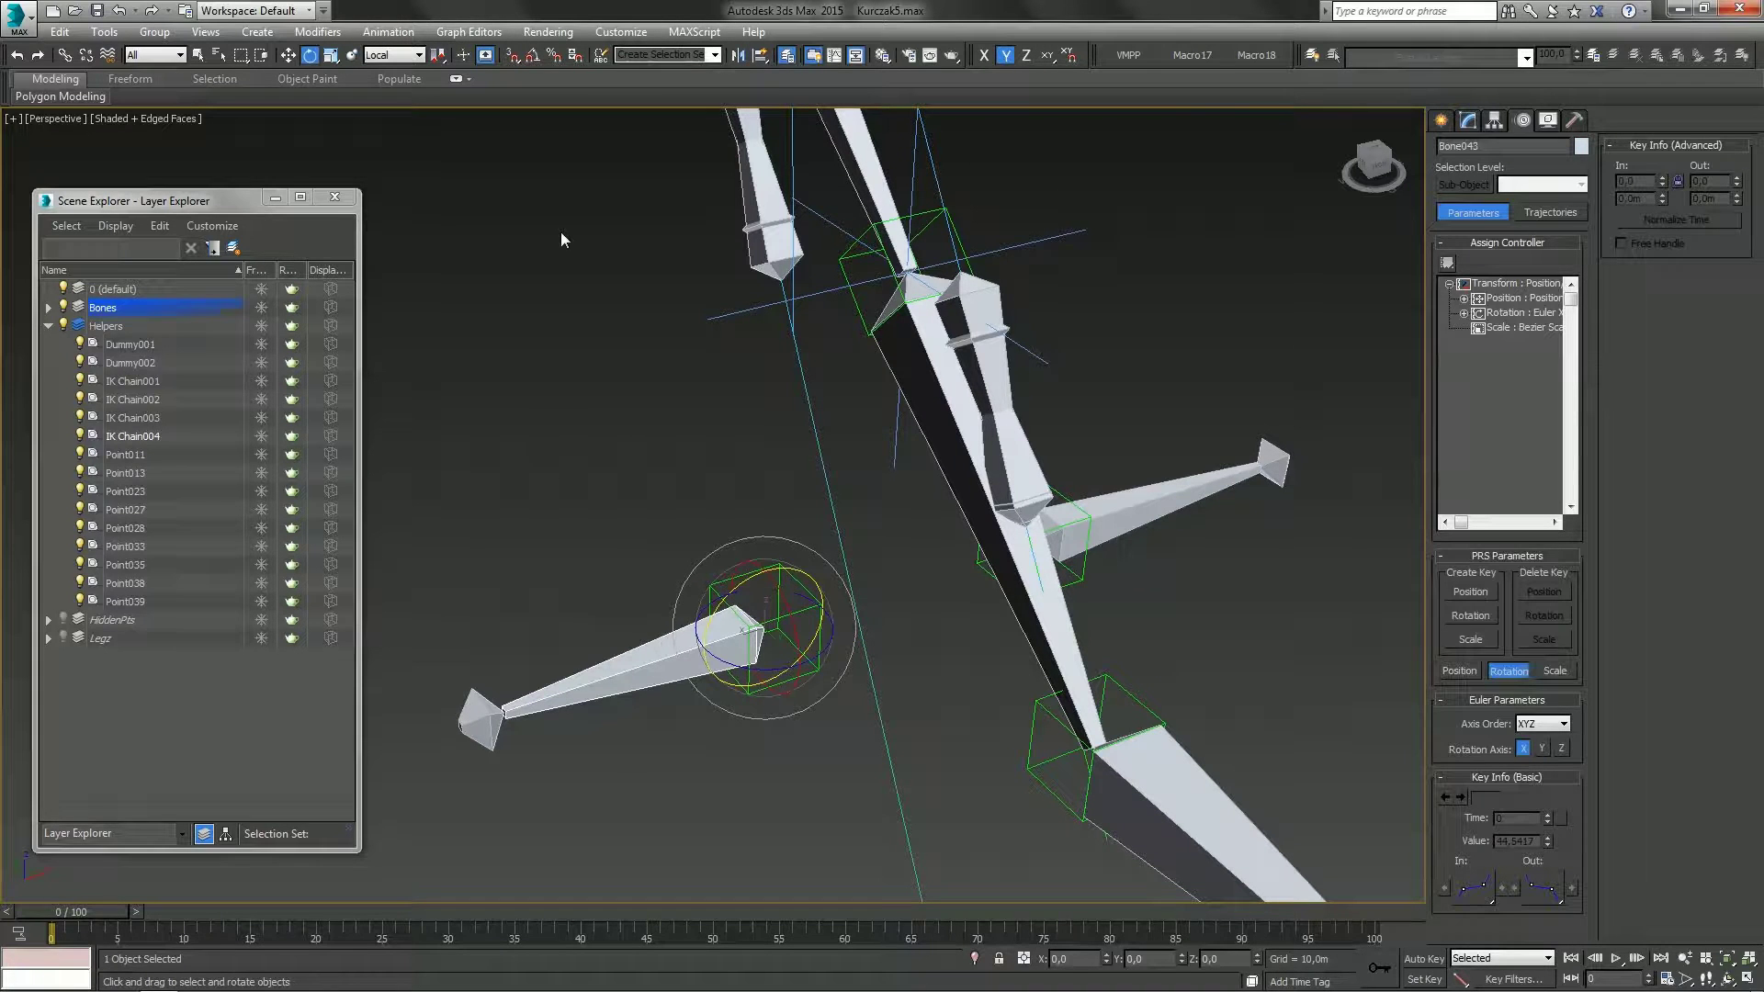
key(q)
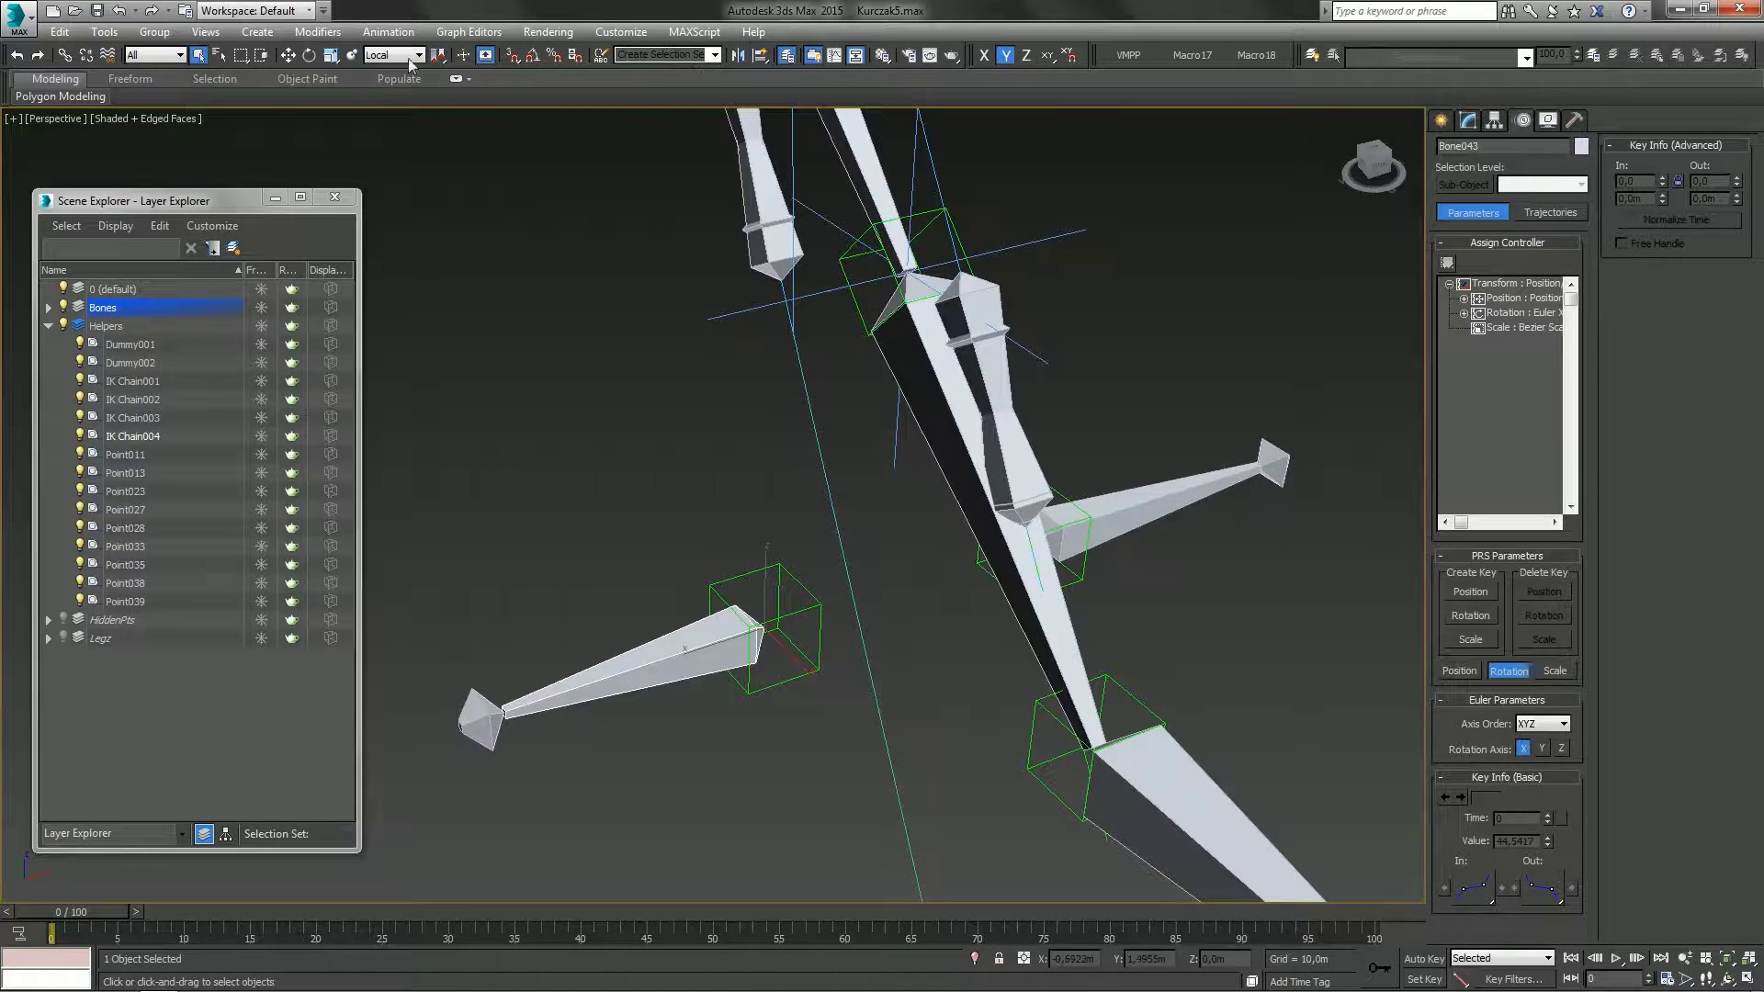
click(388, 31)
mouse_move(422, 141)
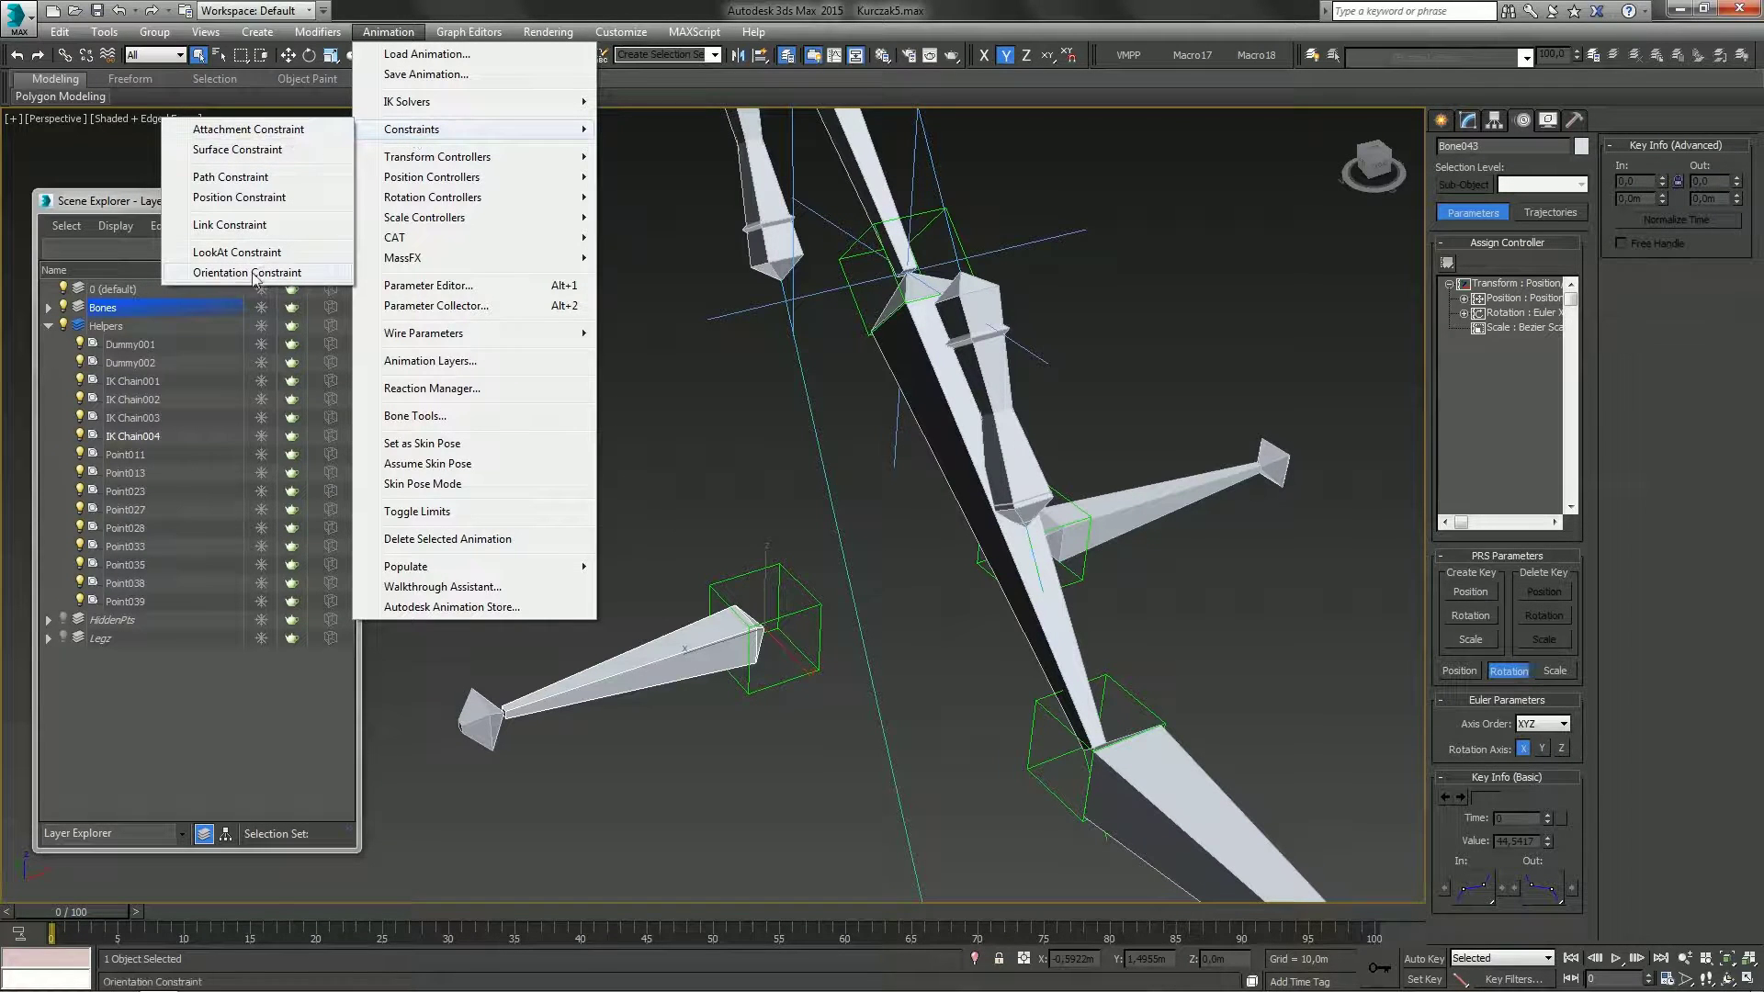
click(213, 273)
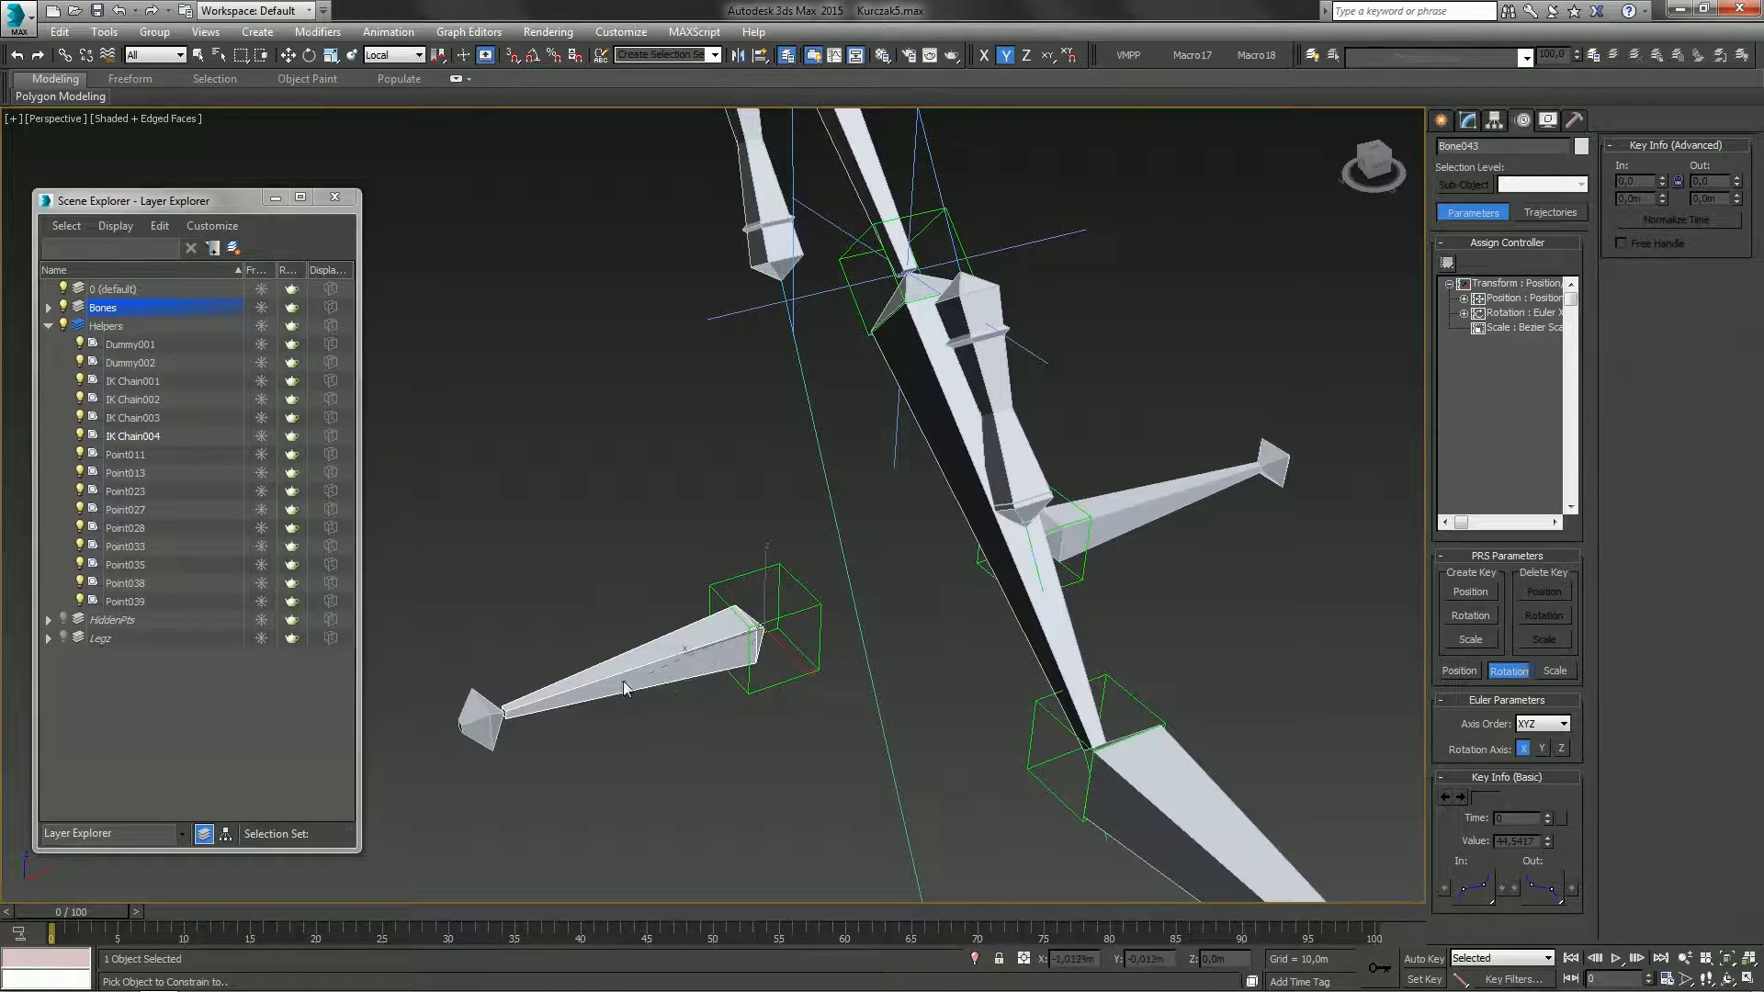
click(808, 589)
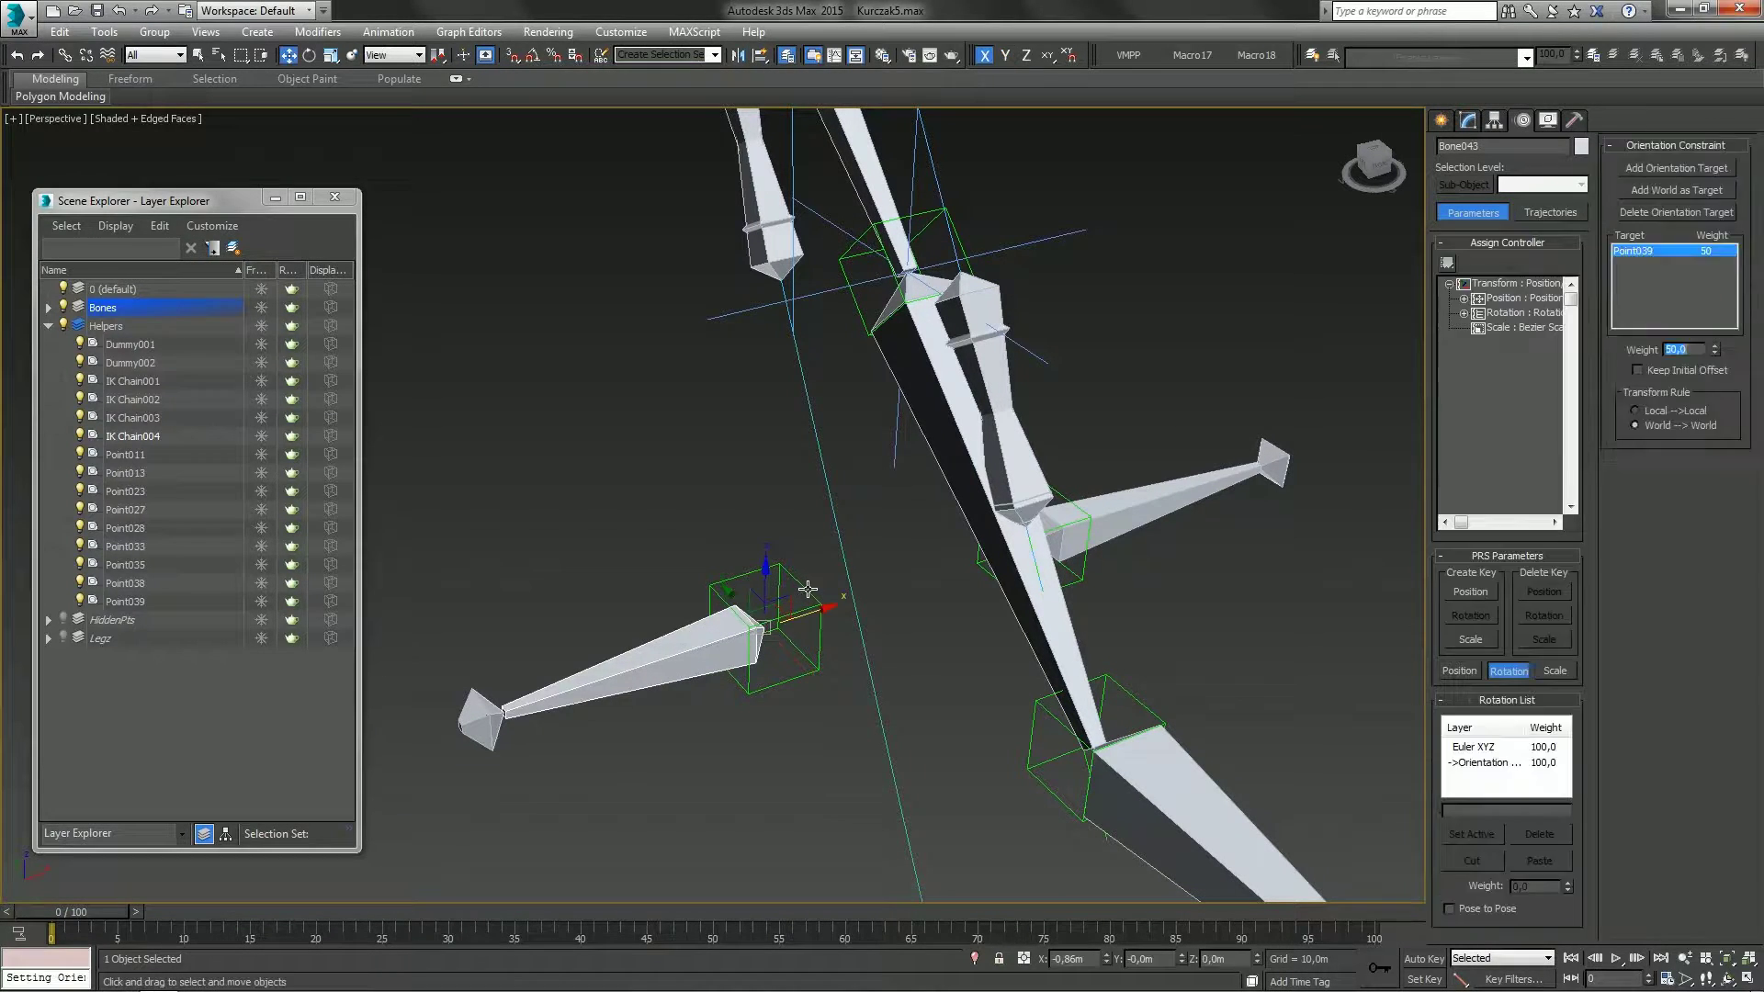
Inspect the orientation of the constrained toe bone Bone043 relative to its helper
middle_drag(795, 582, 756, 520)
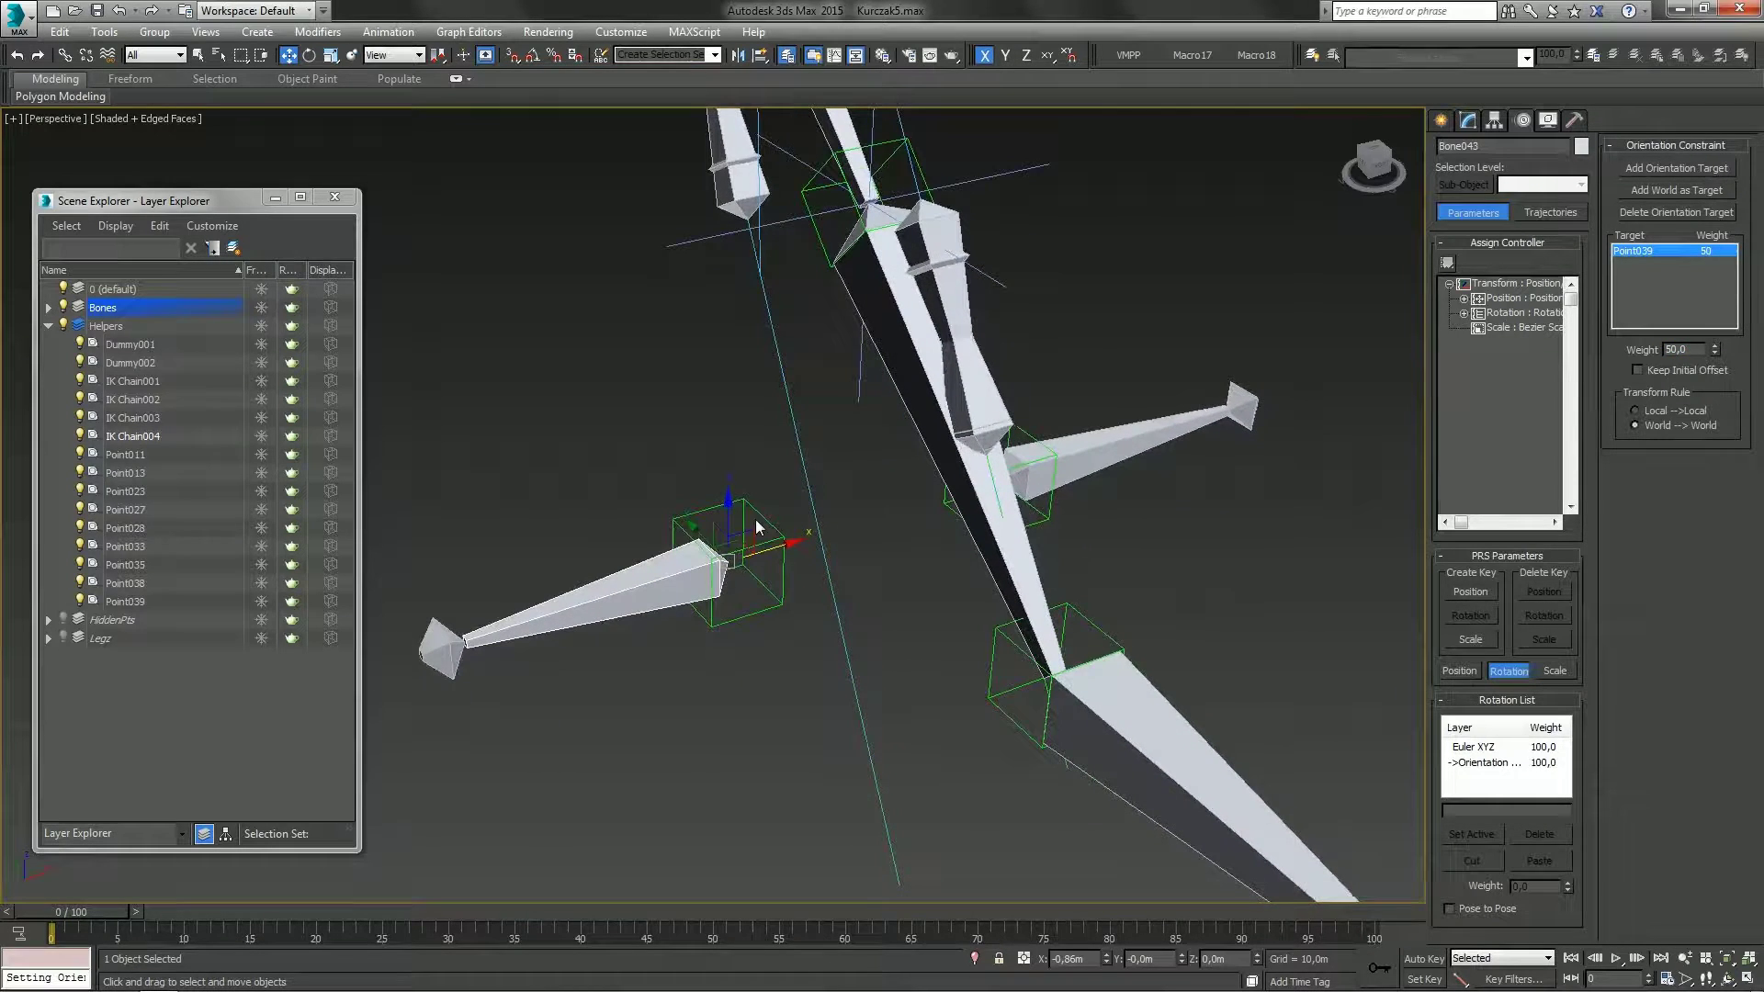
scroll(757, 525, down, 2)
scroll(716, 557, up, 5)
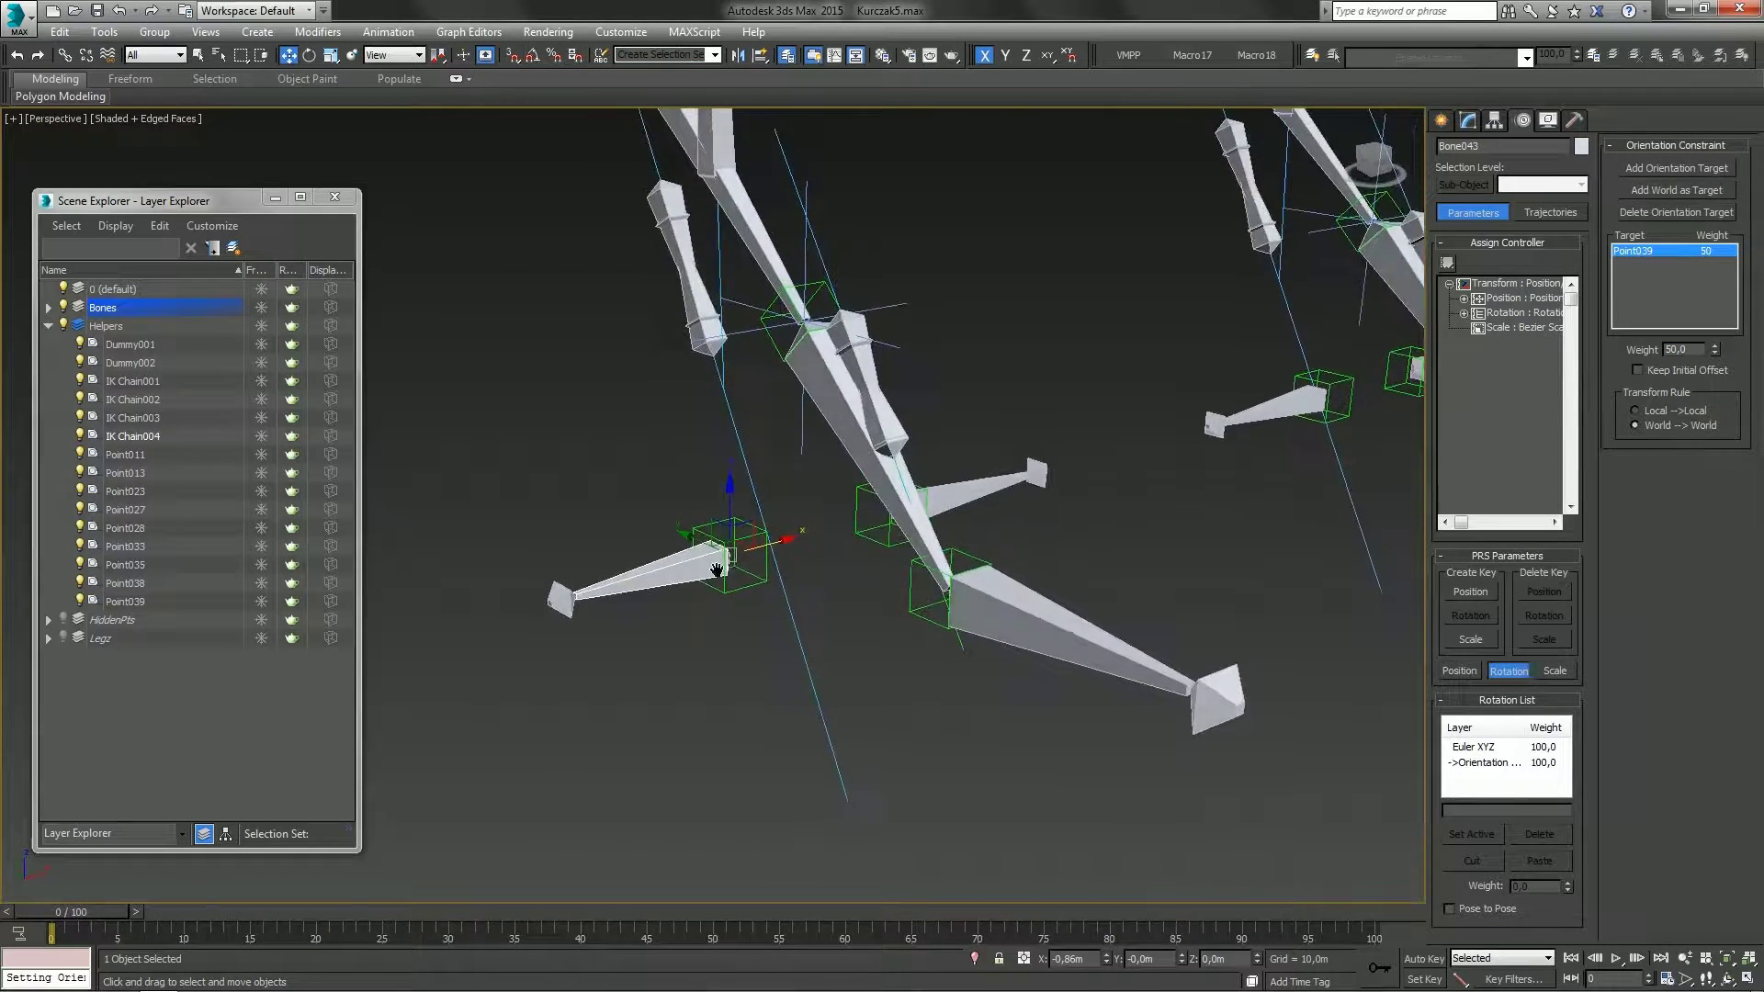
scroll(717, 565, down, 3)
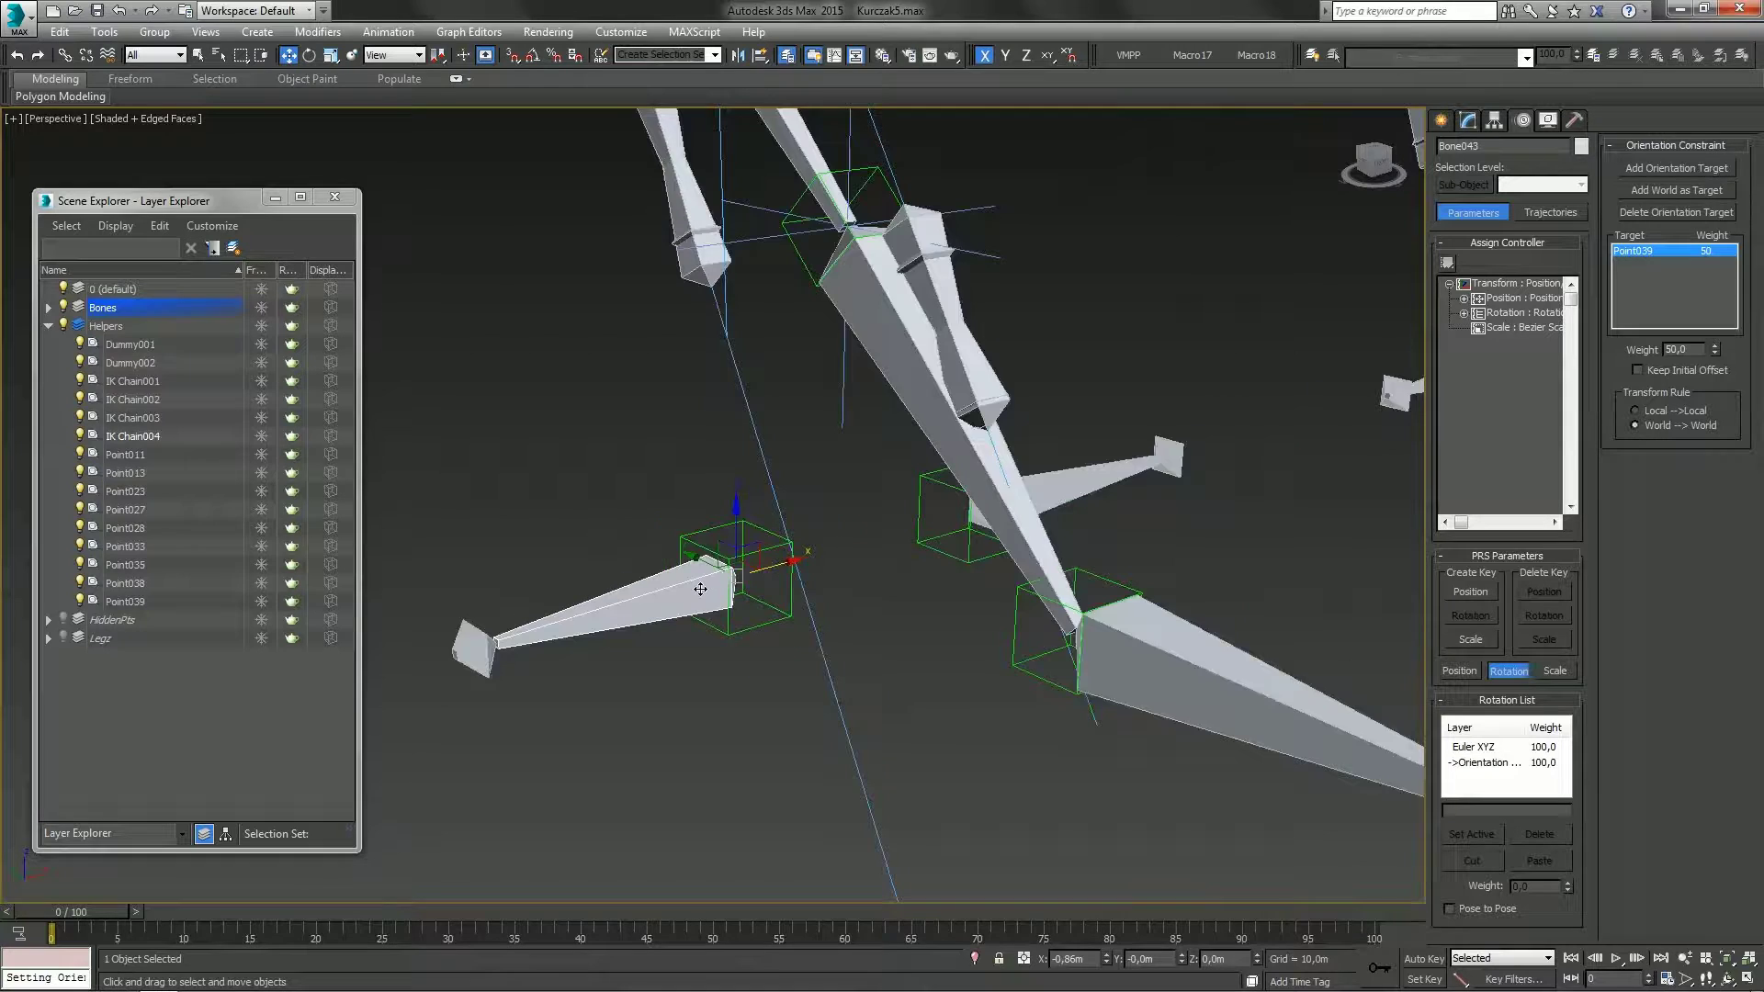
scroll(698, 588, up, 2)
middle_drag(704, 577, 716, 593)
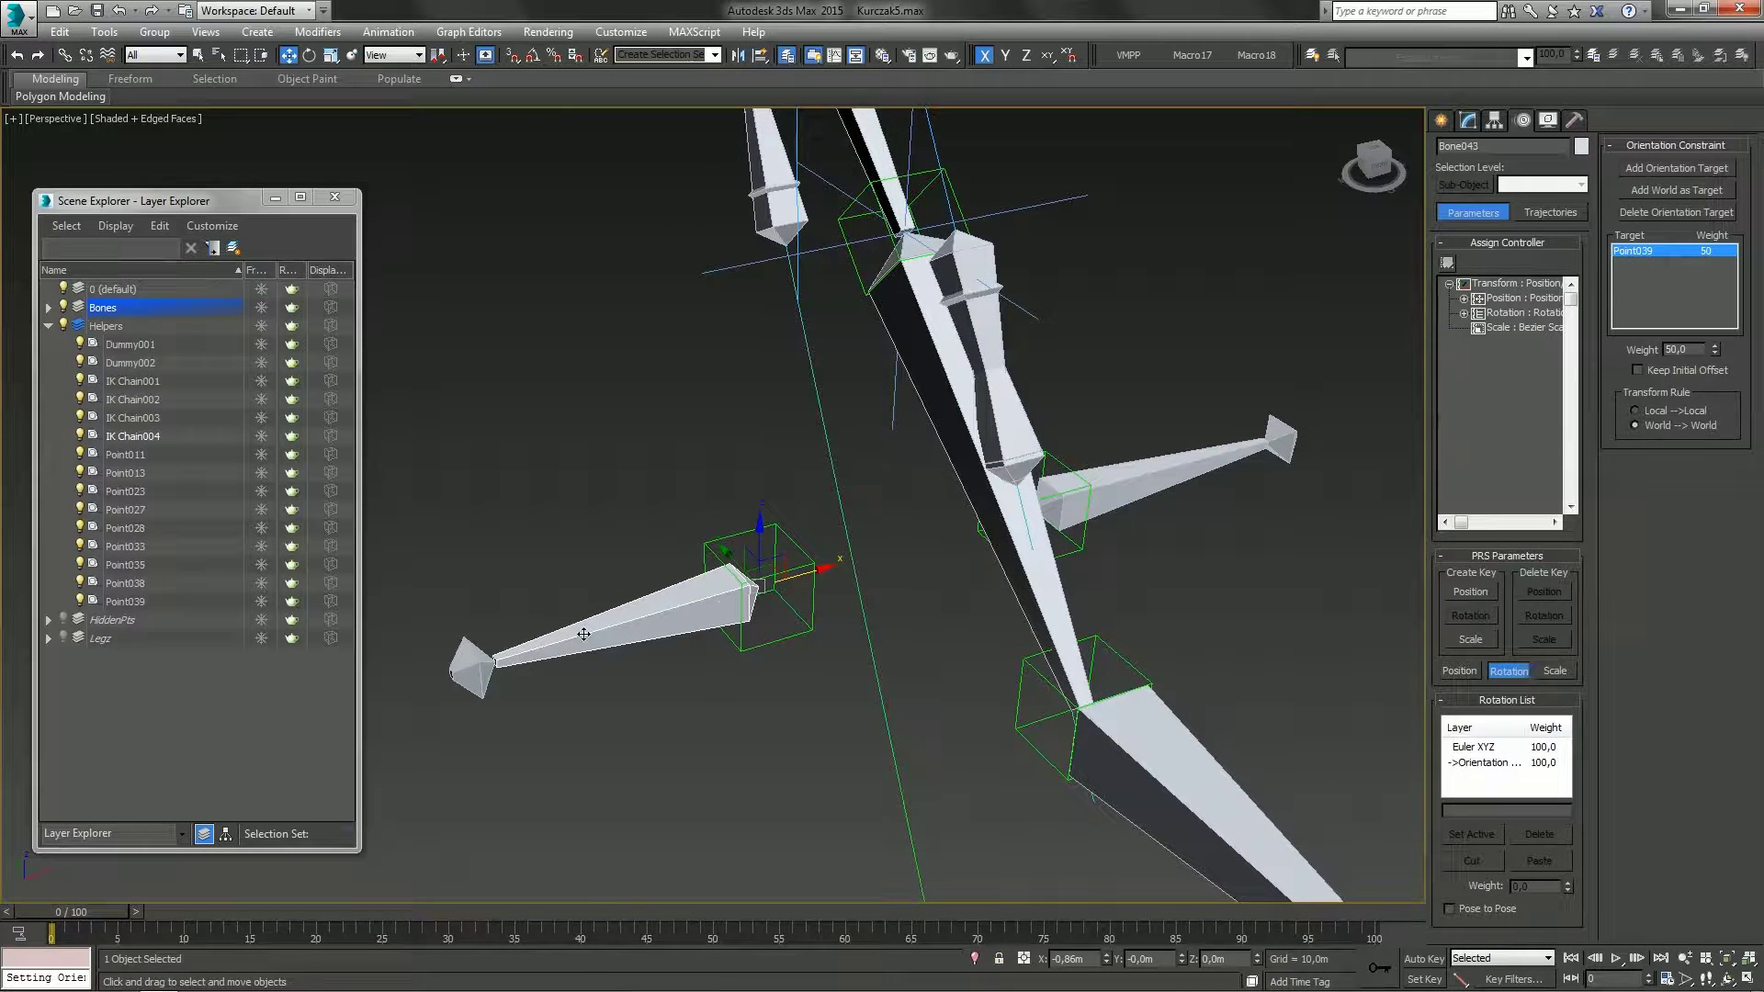
alt+middle_drag(672, 614, 705, 609)
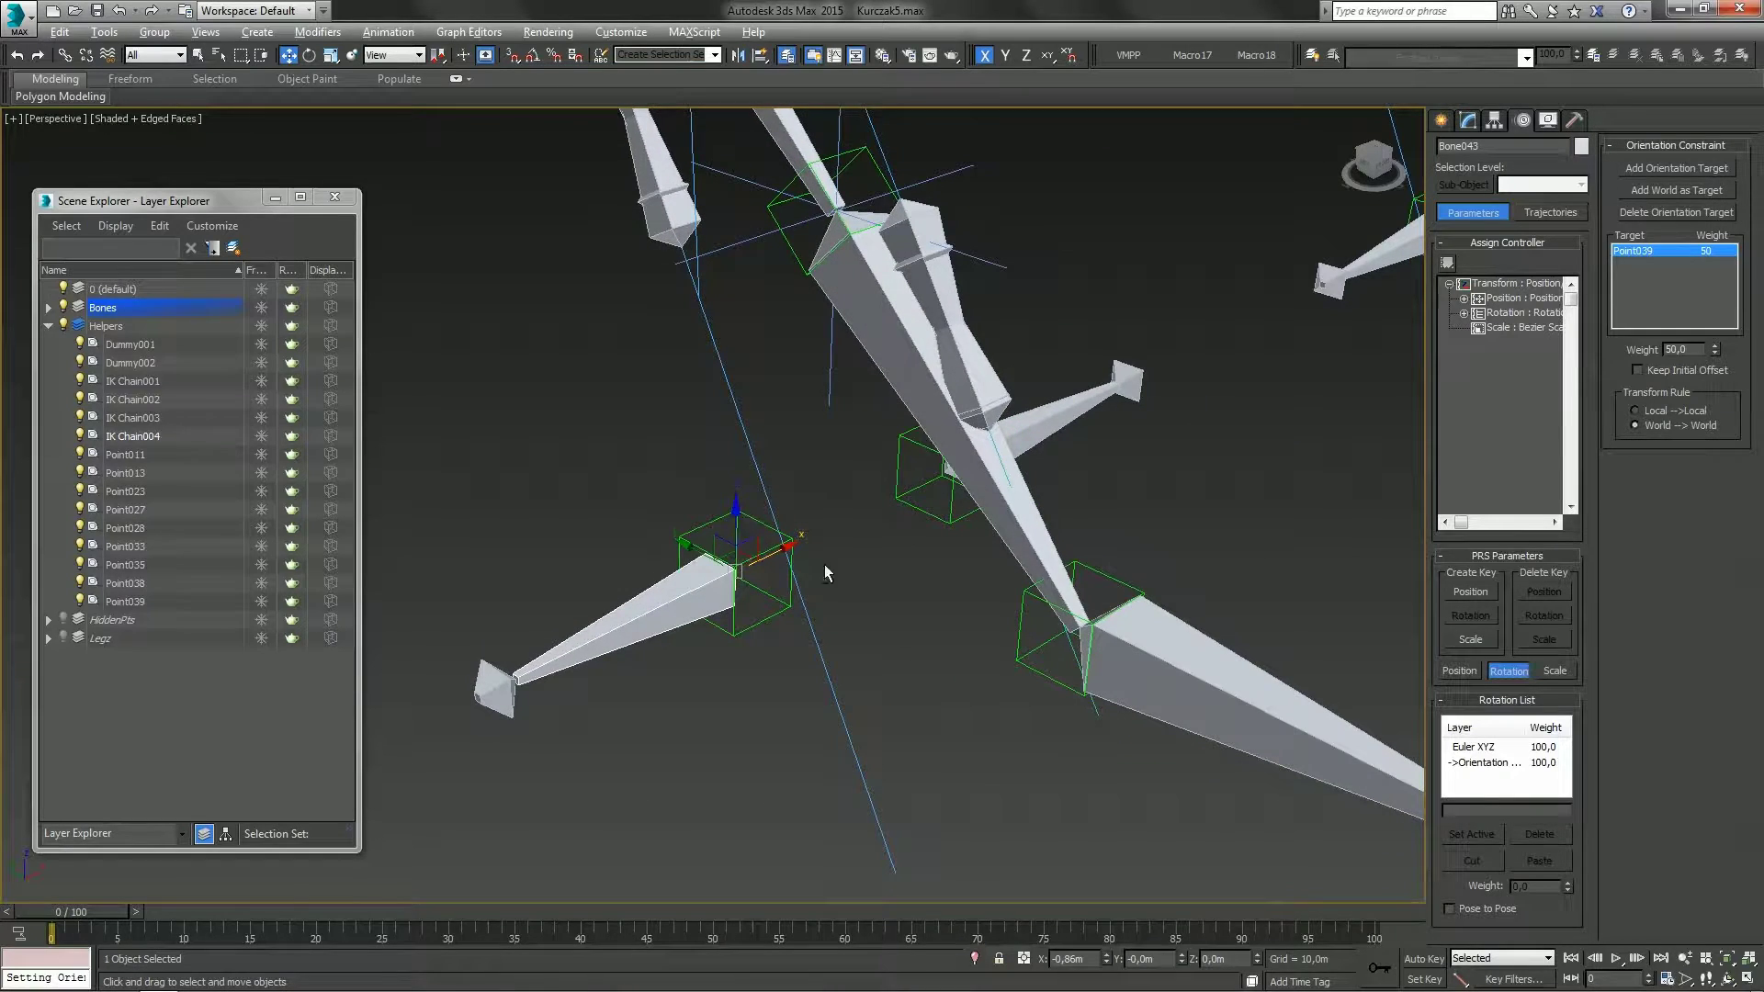
Apply an Orientation Constraint to the opposite side toe bone, Bone045, with helper Point038 as its target
alt+middle_drag(888, 558, 625, 393)
click(1077, 520)
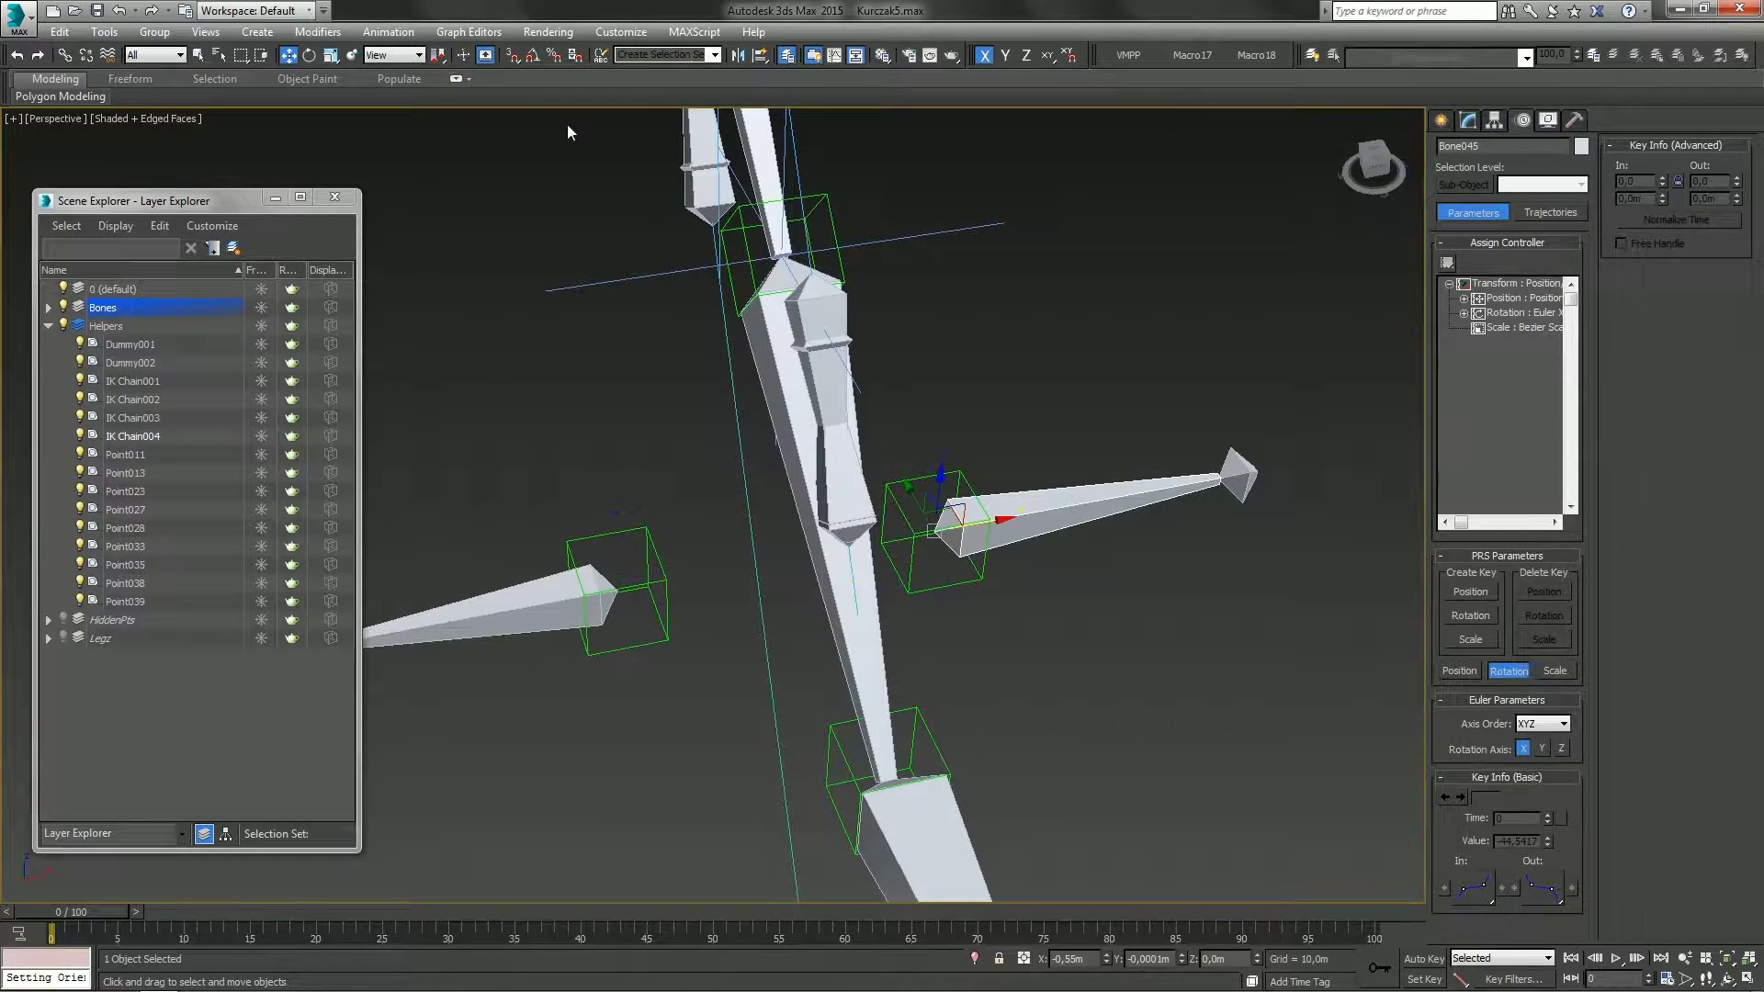
click(387, 31)
mouse_move(404, 129)
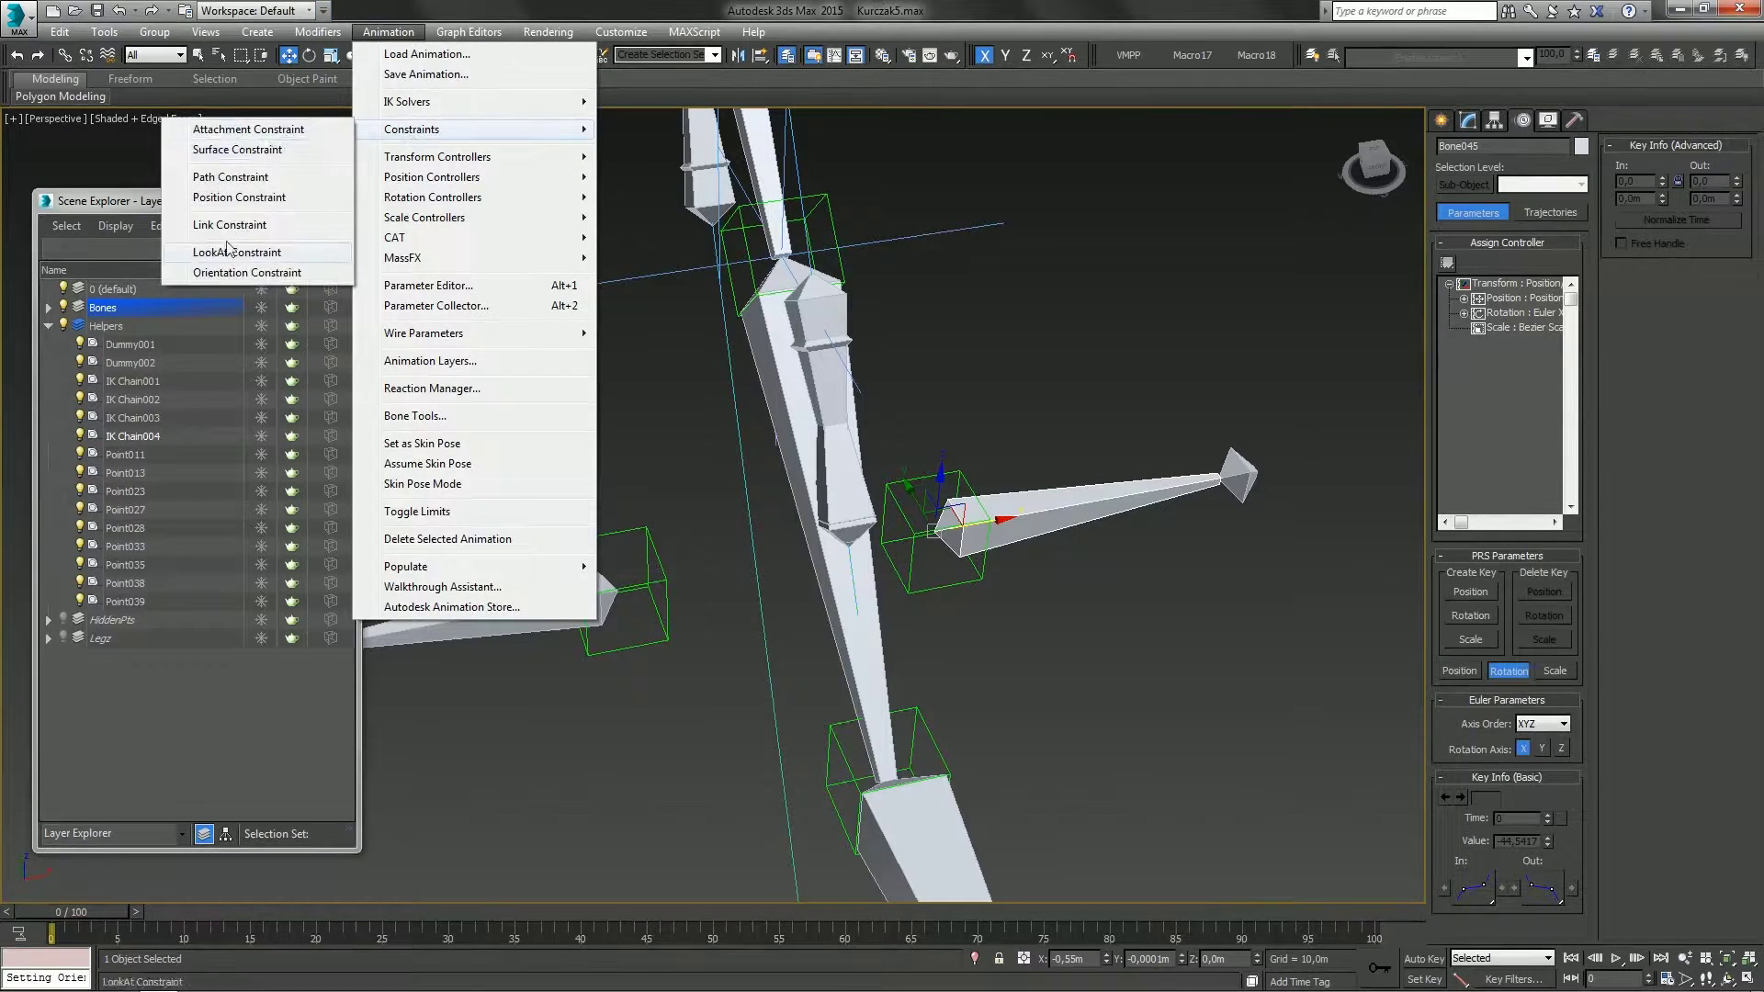
click(247, 272)
click(931, 597)
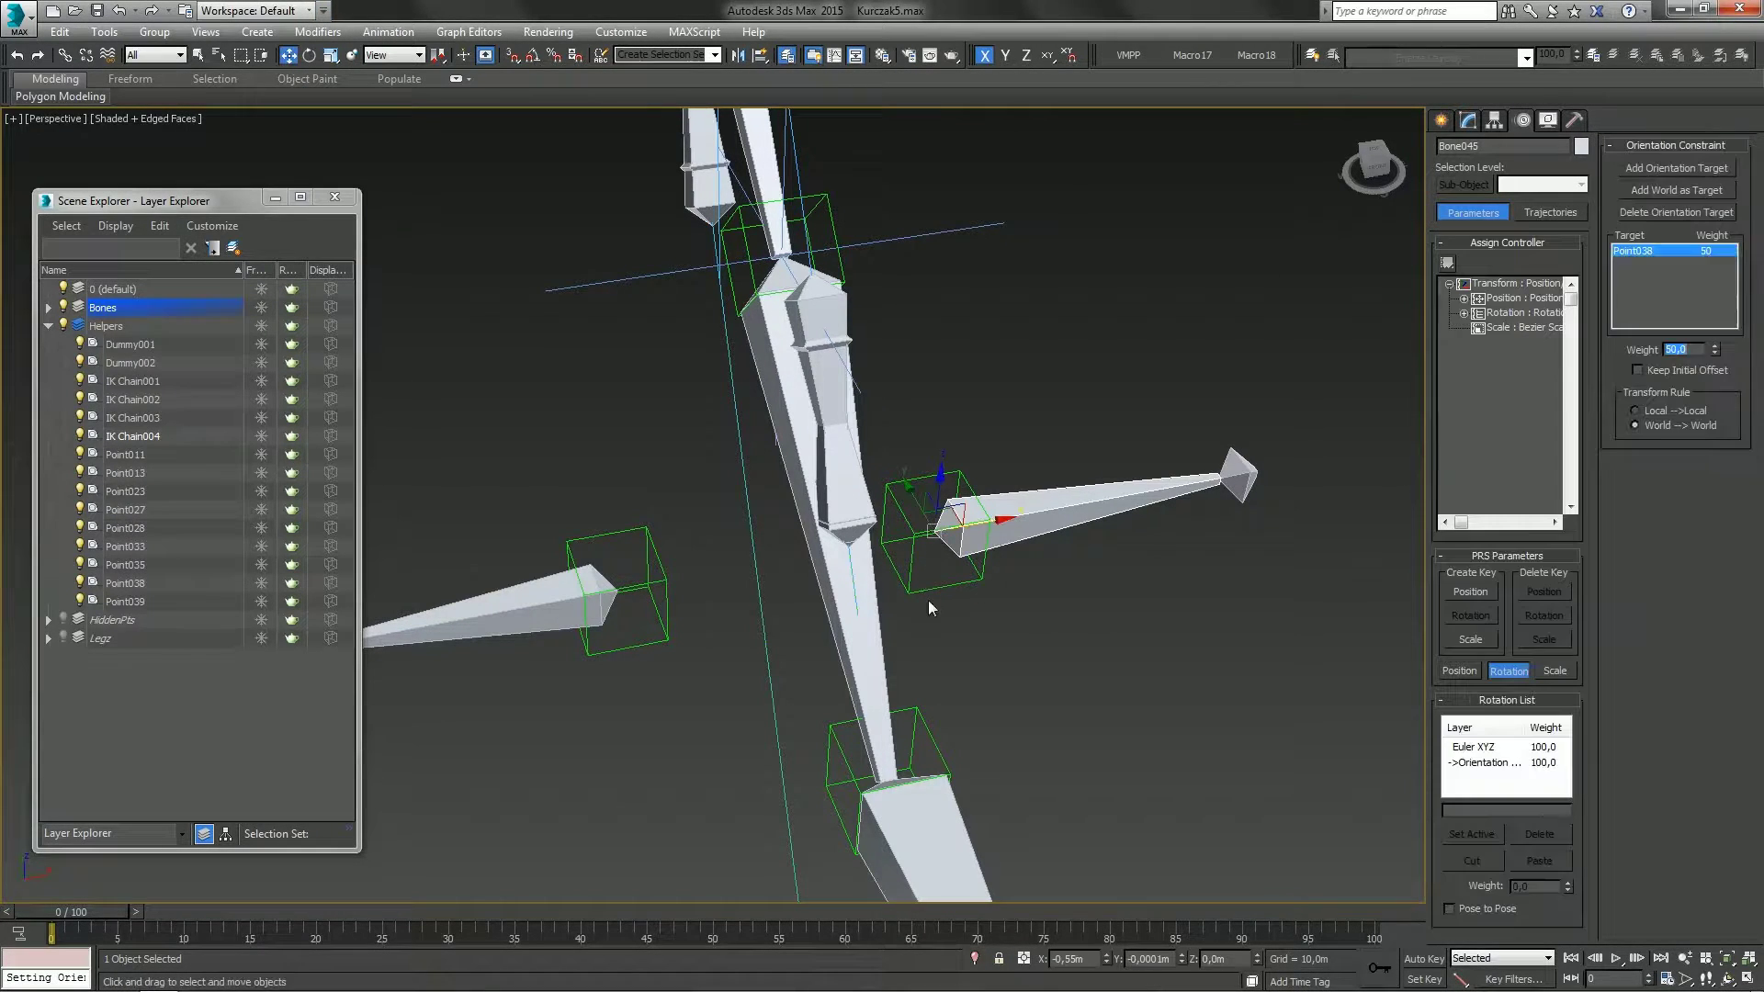
Apply an Orientation Constraint to the front toe bone, Bone005, with helper Point028 as its target
alt+middle_drag(930, 607, 1006, 593)
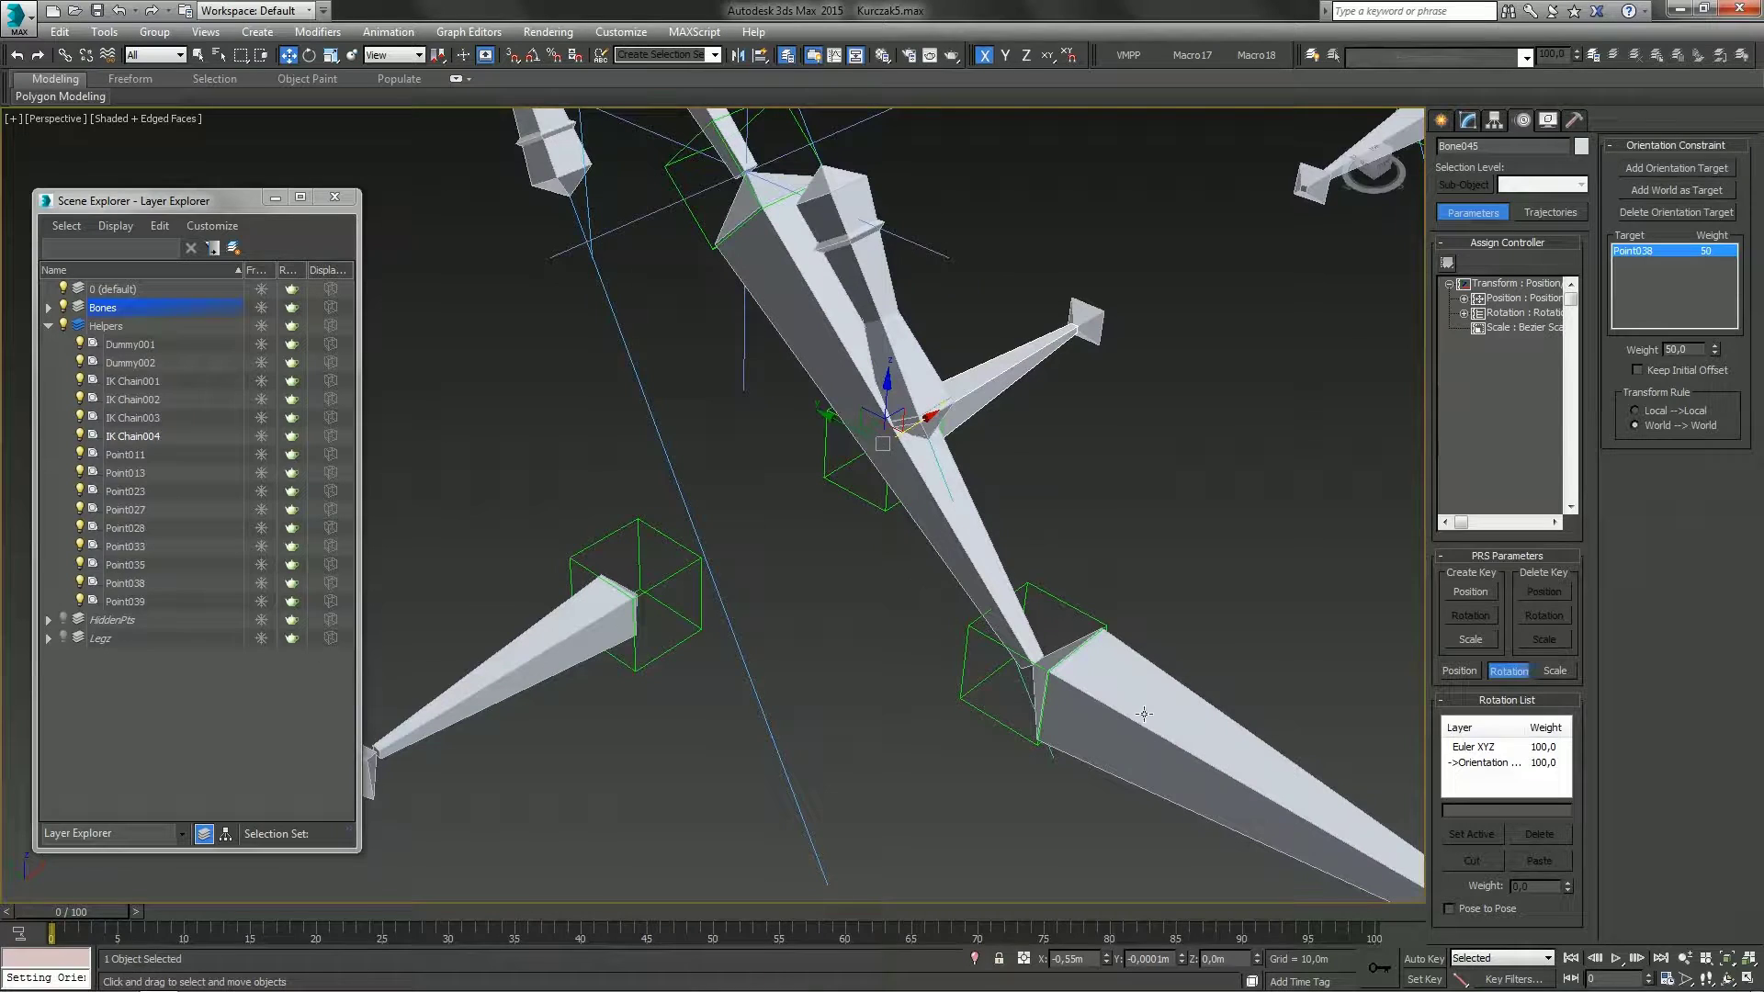
click(1191, 729)
click(387, 31)
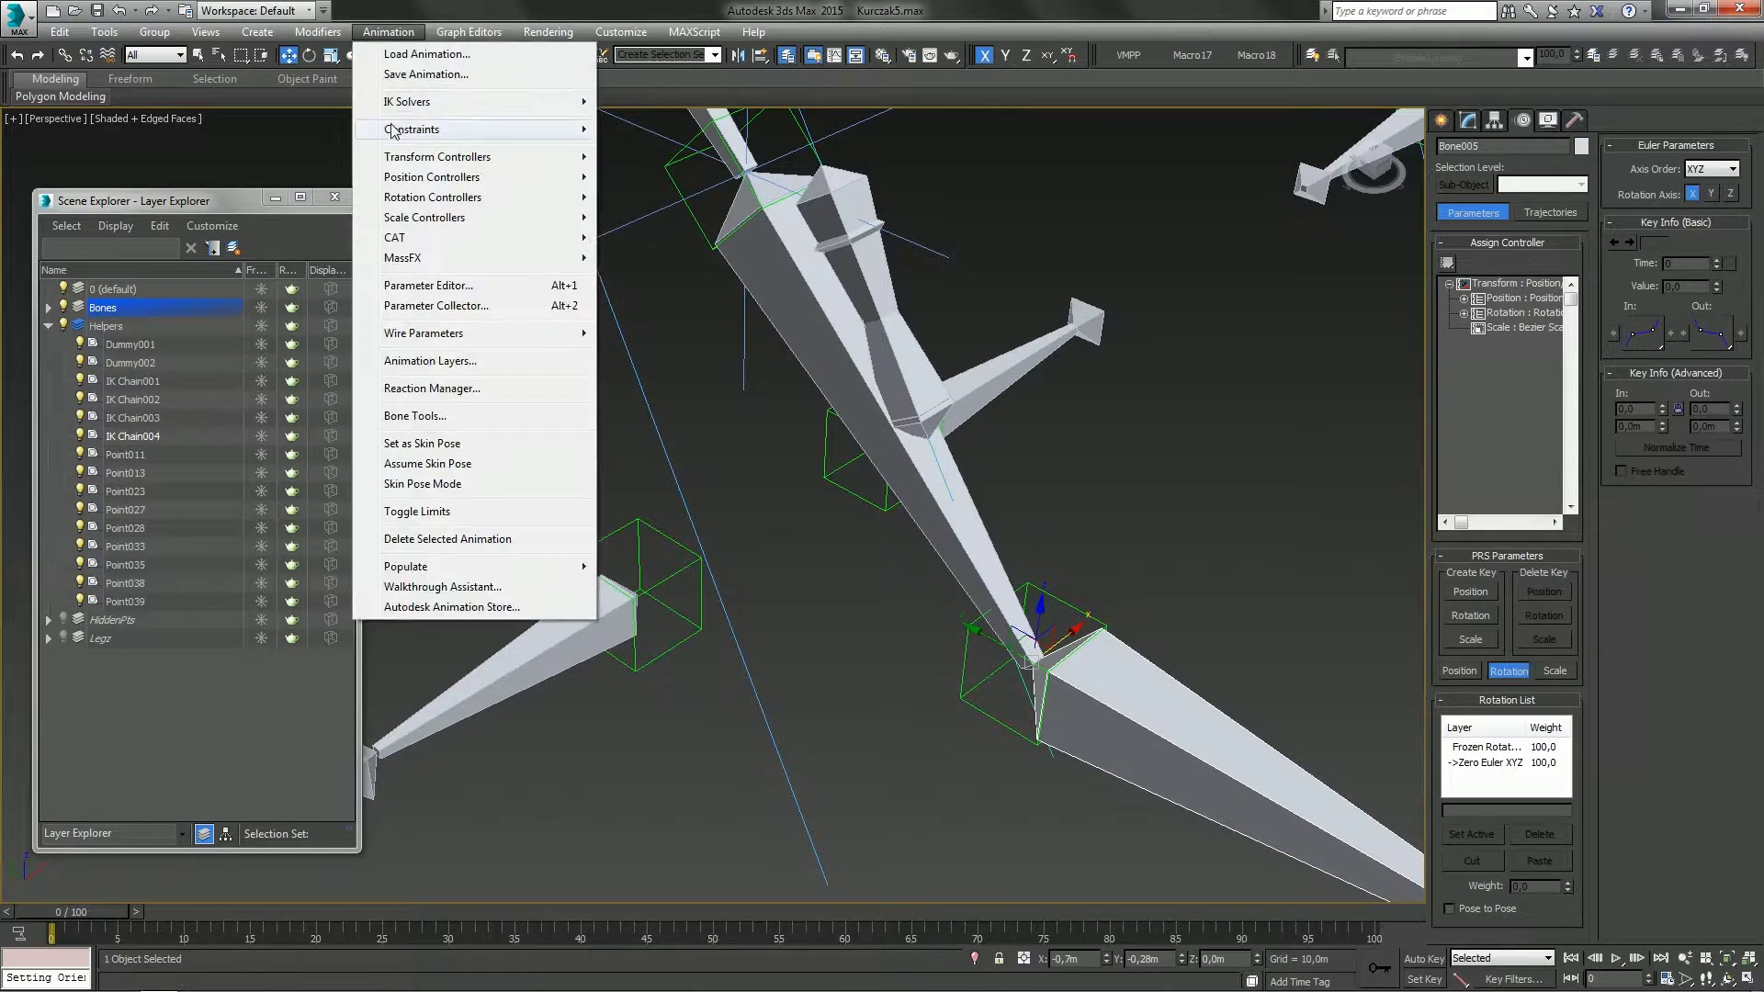
mouse_move(432, 129)
click(202, 273)
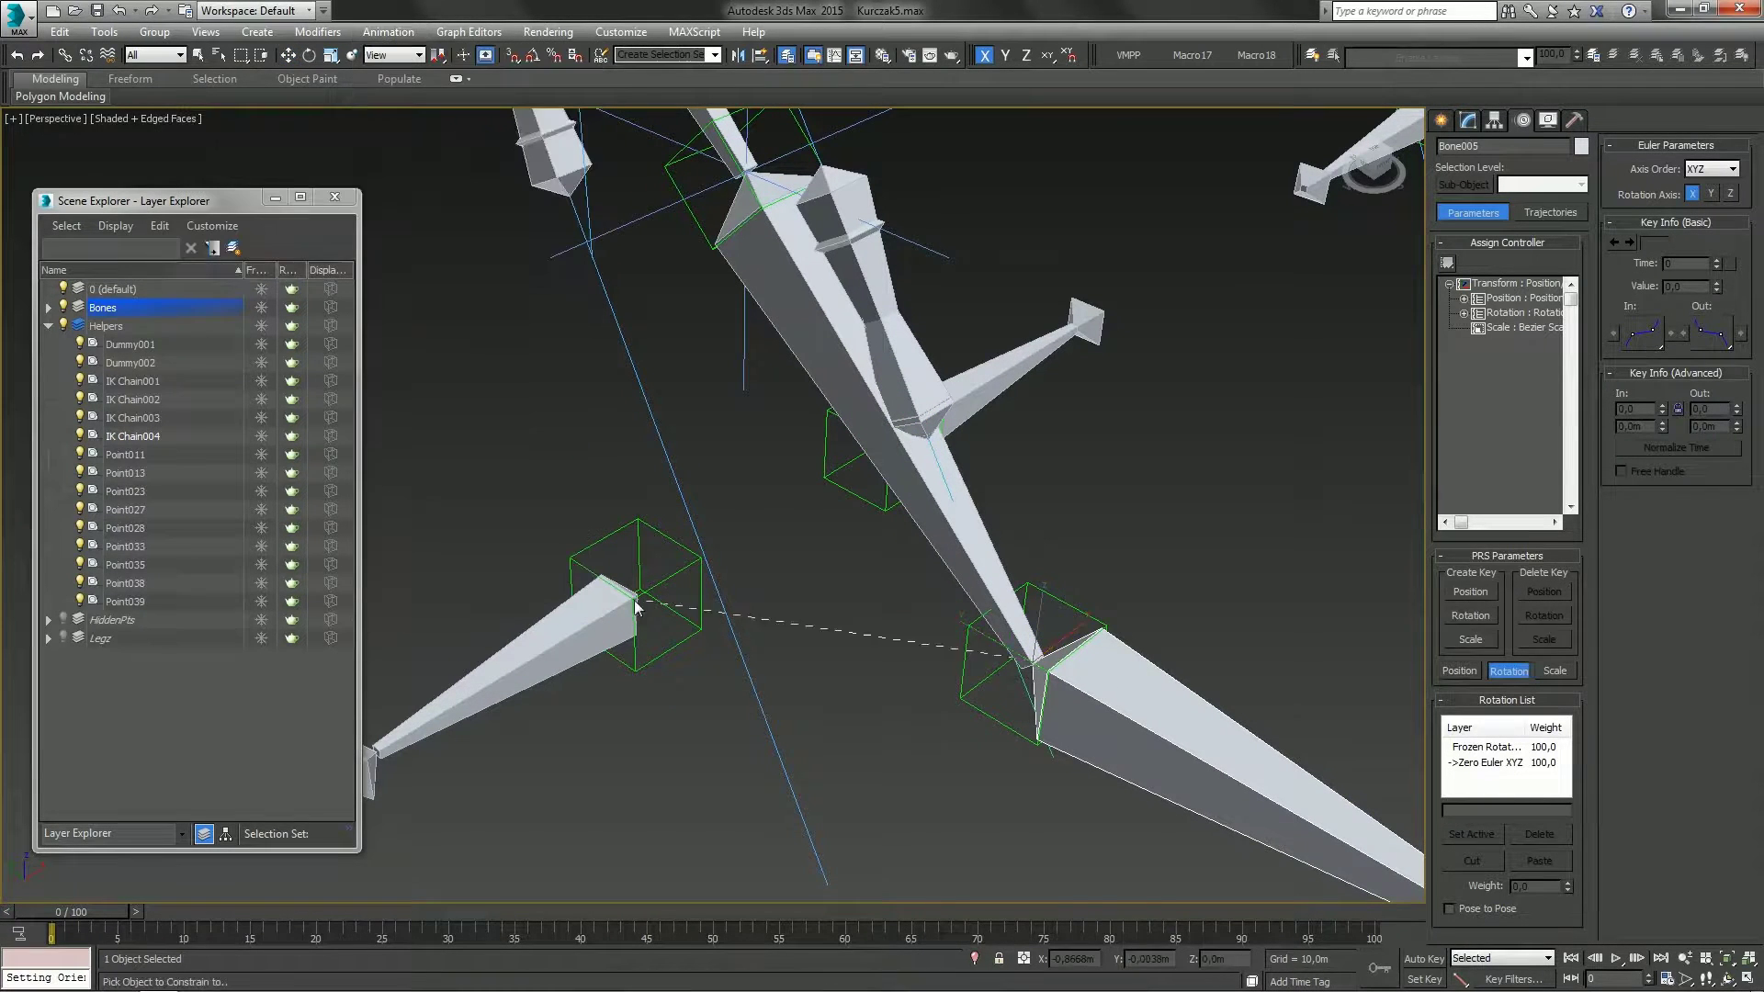
click(966, 702)
scroll(974, 701, down, 3)
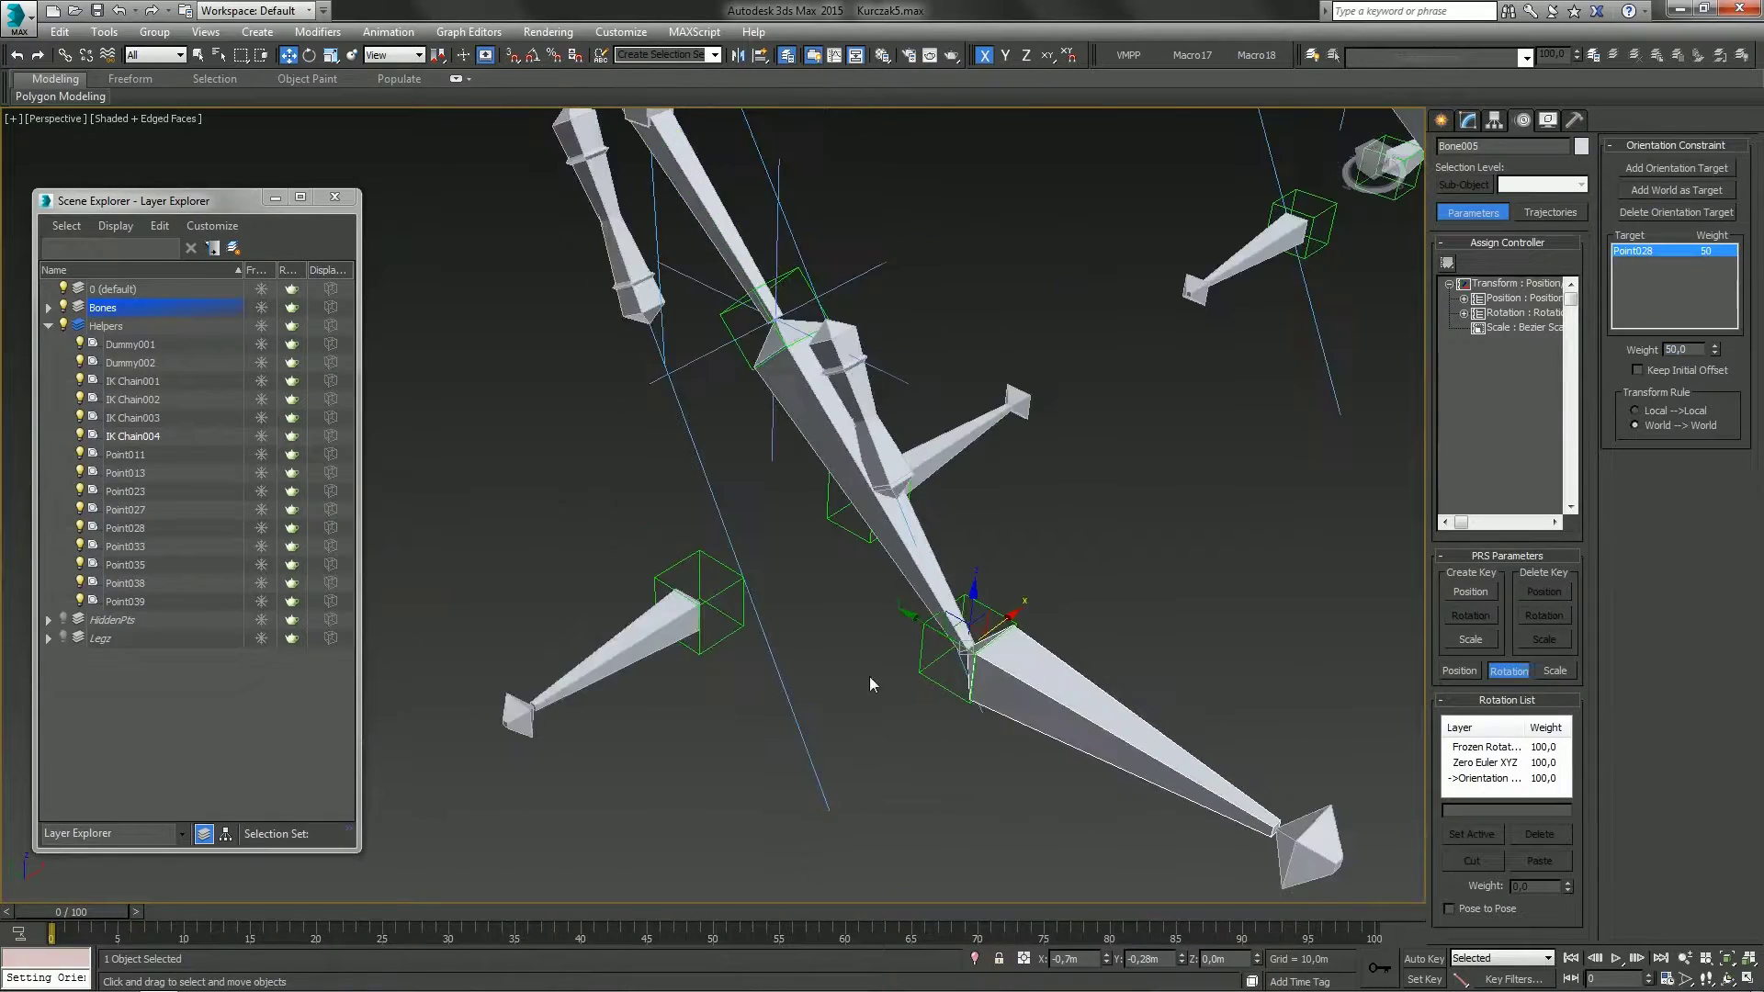
Apply an Orientation Constraint to the foot bone, Bone004, with the ankle helper Point023 as its target
alt+middle_drag(983, 700, 1007, 646)
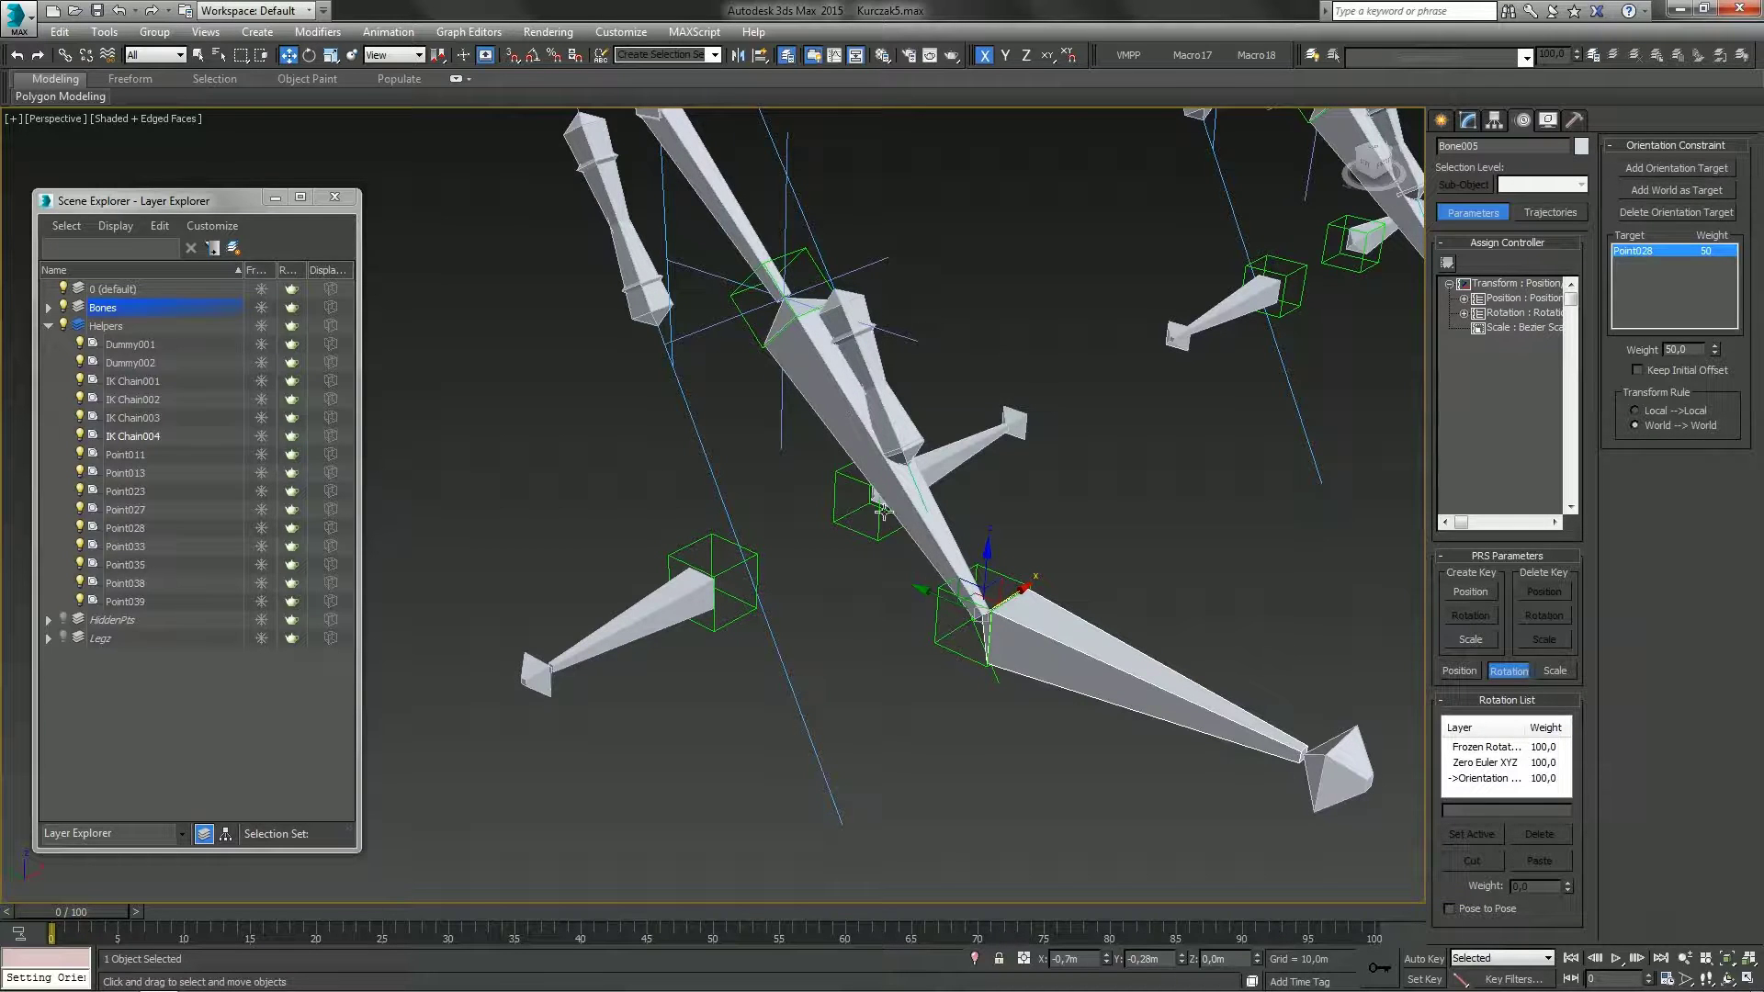
alt+middle_drag(829, 418, 868, 516)
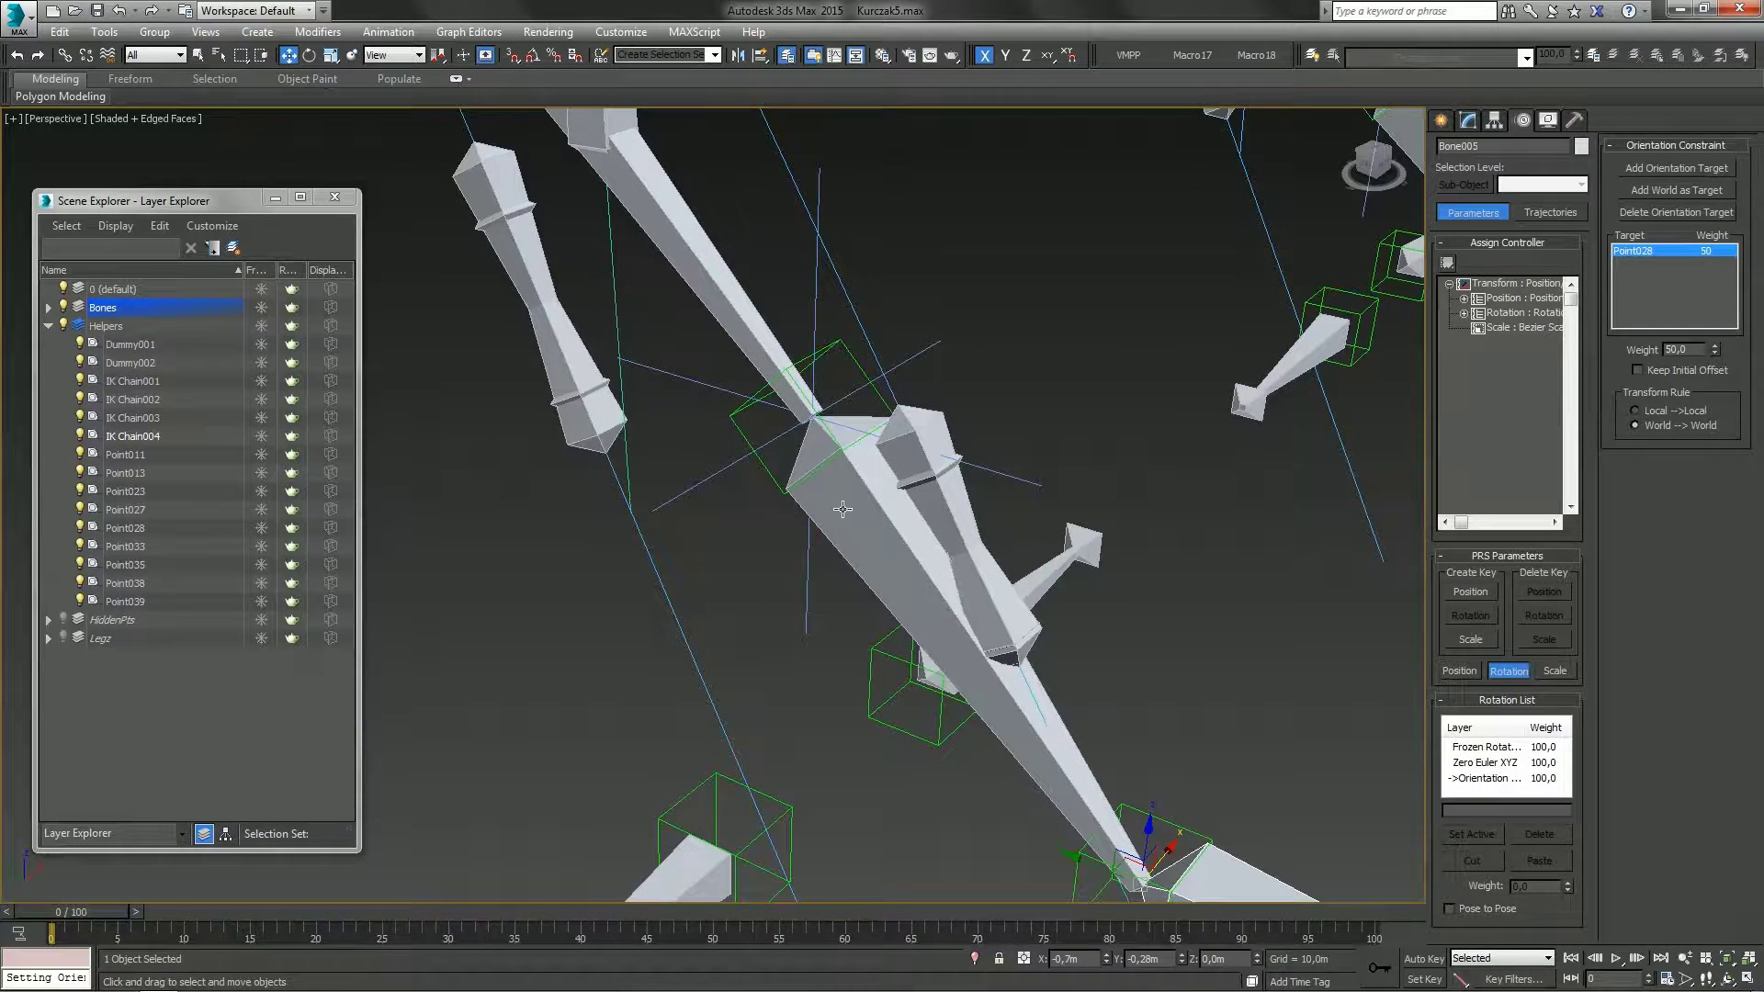
click(842, 509)
click(387, 31)
mouse_move(405, 135)
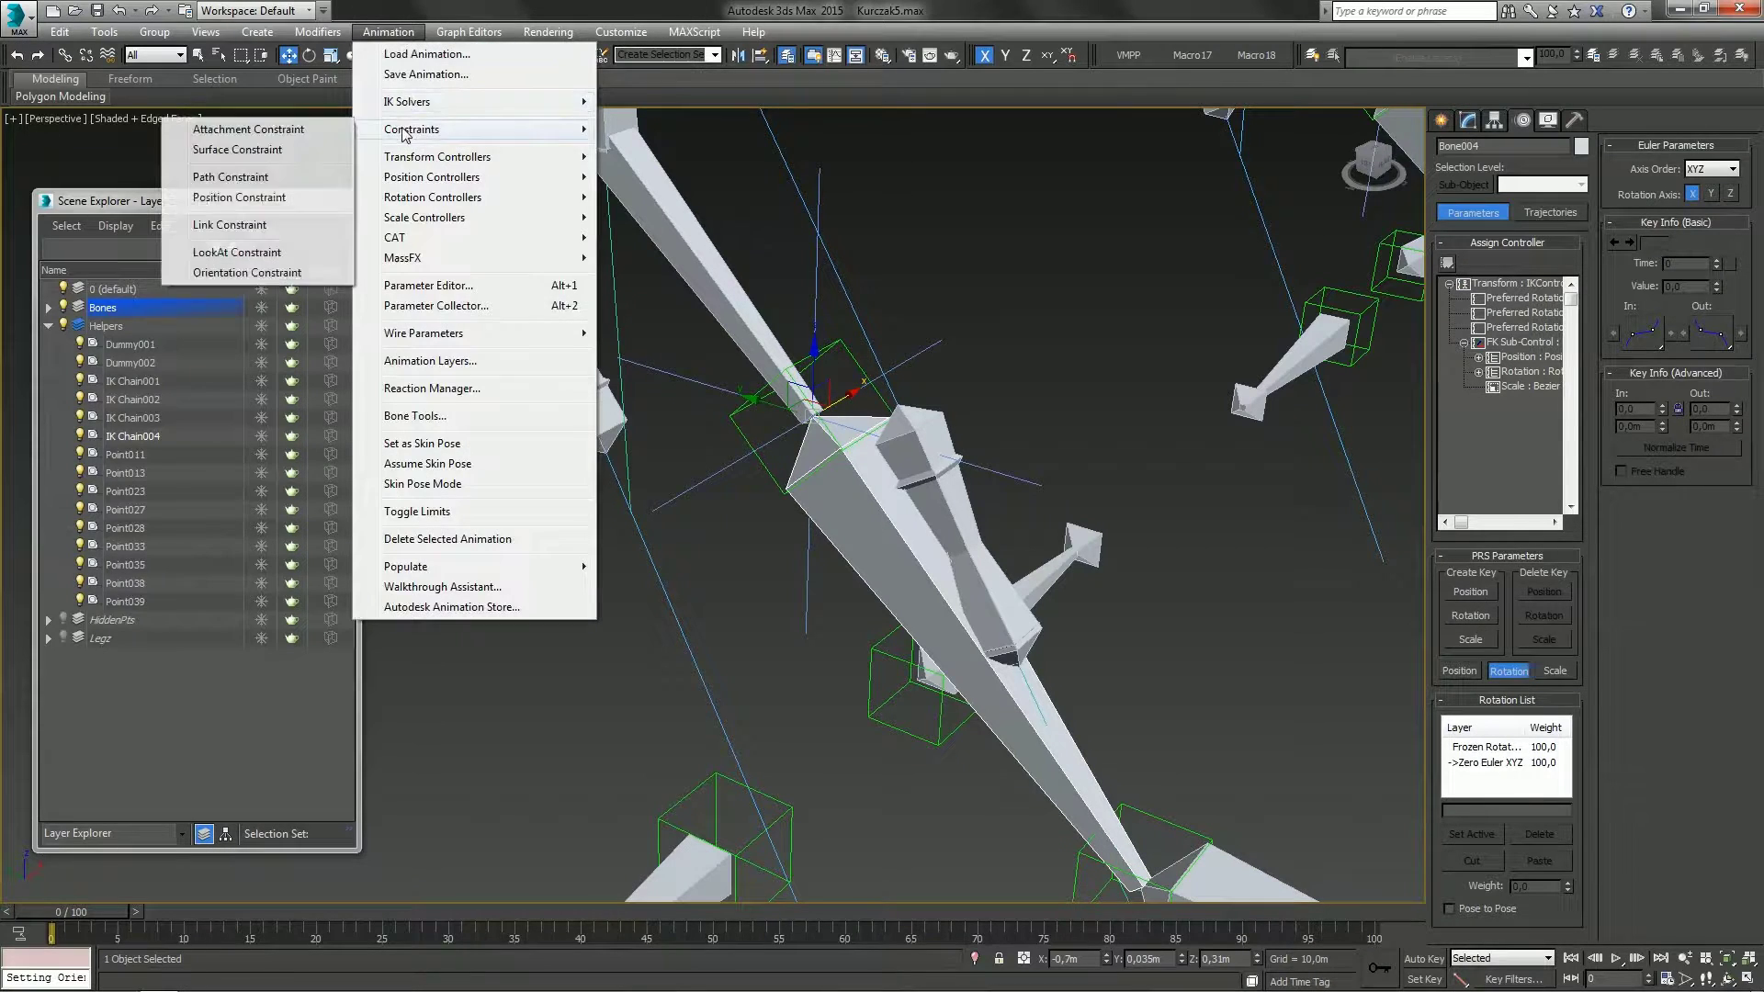
click(254, 274)
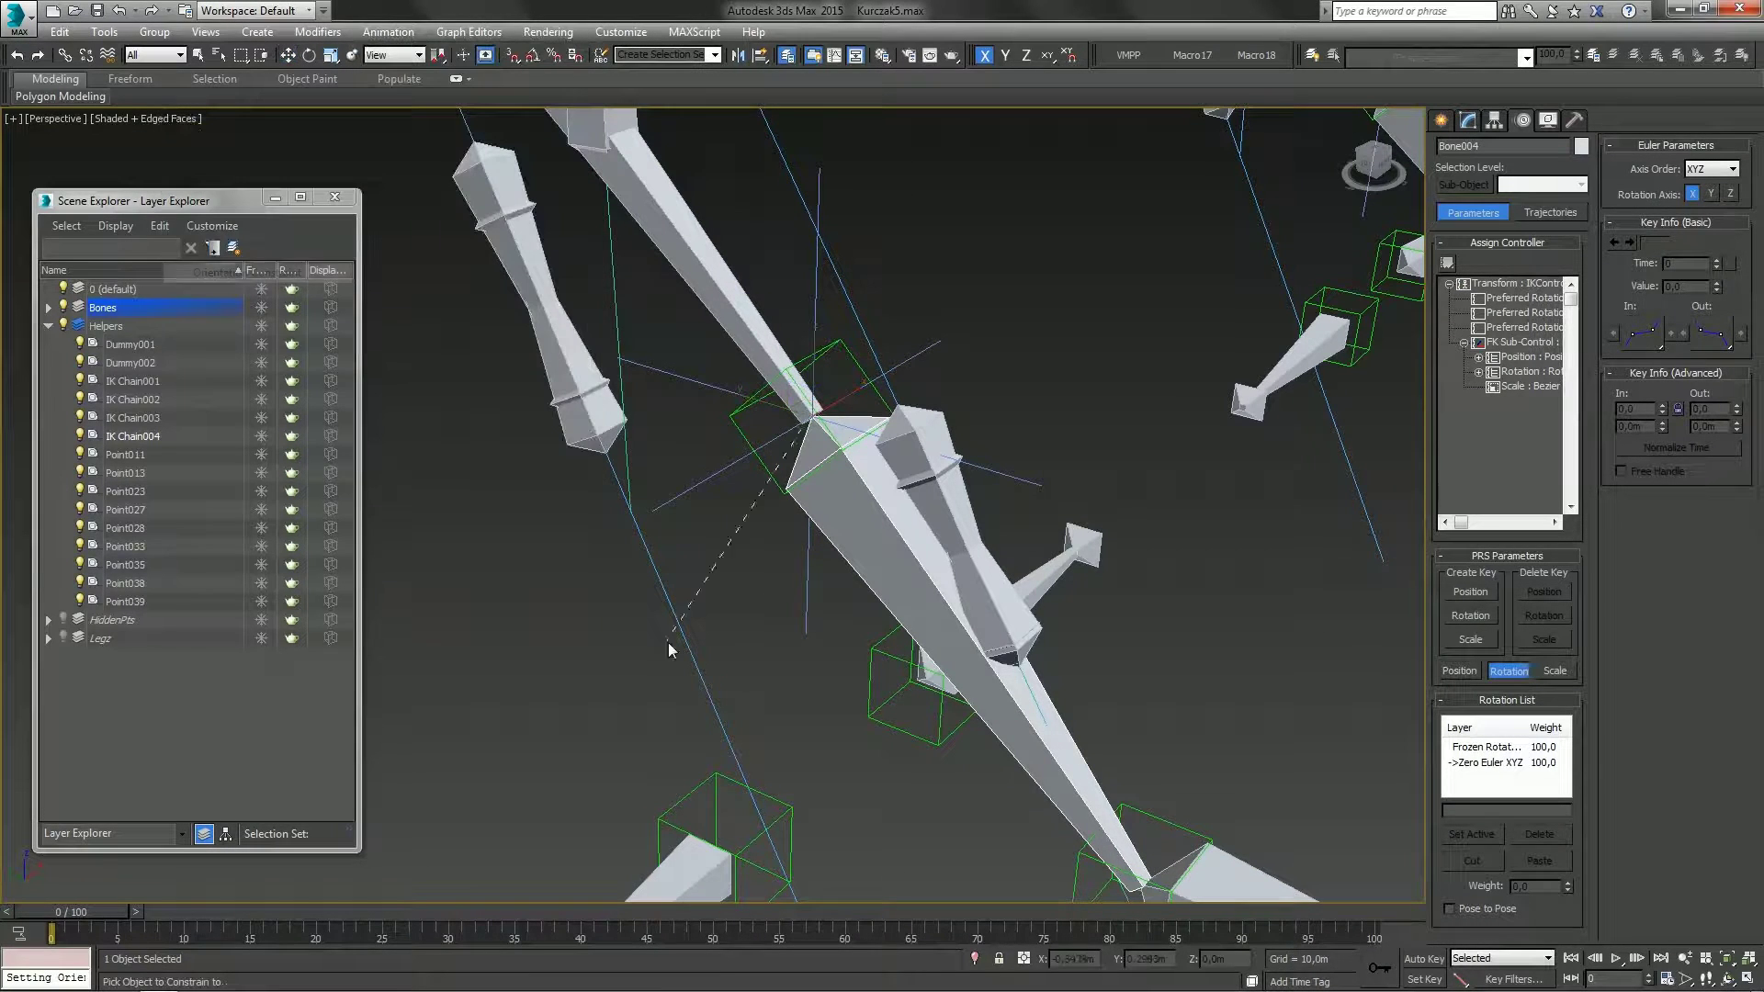
click(765, 470)
alt+middle_drag(798, 496, 846, 542)
scroll(845, 546, down, 3)
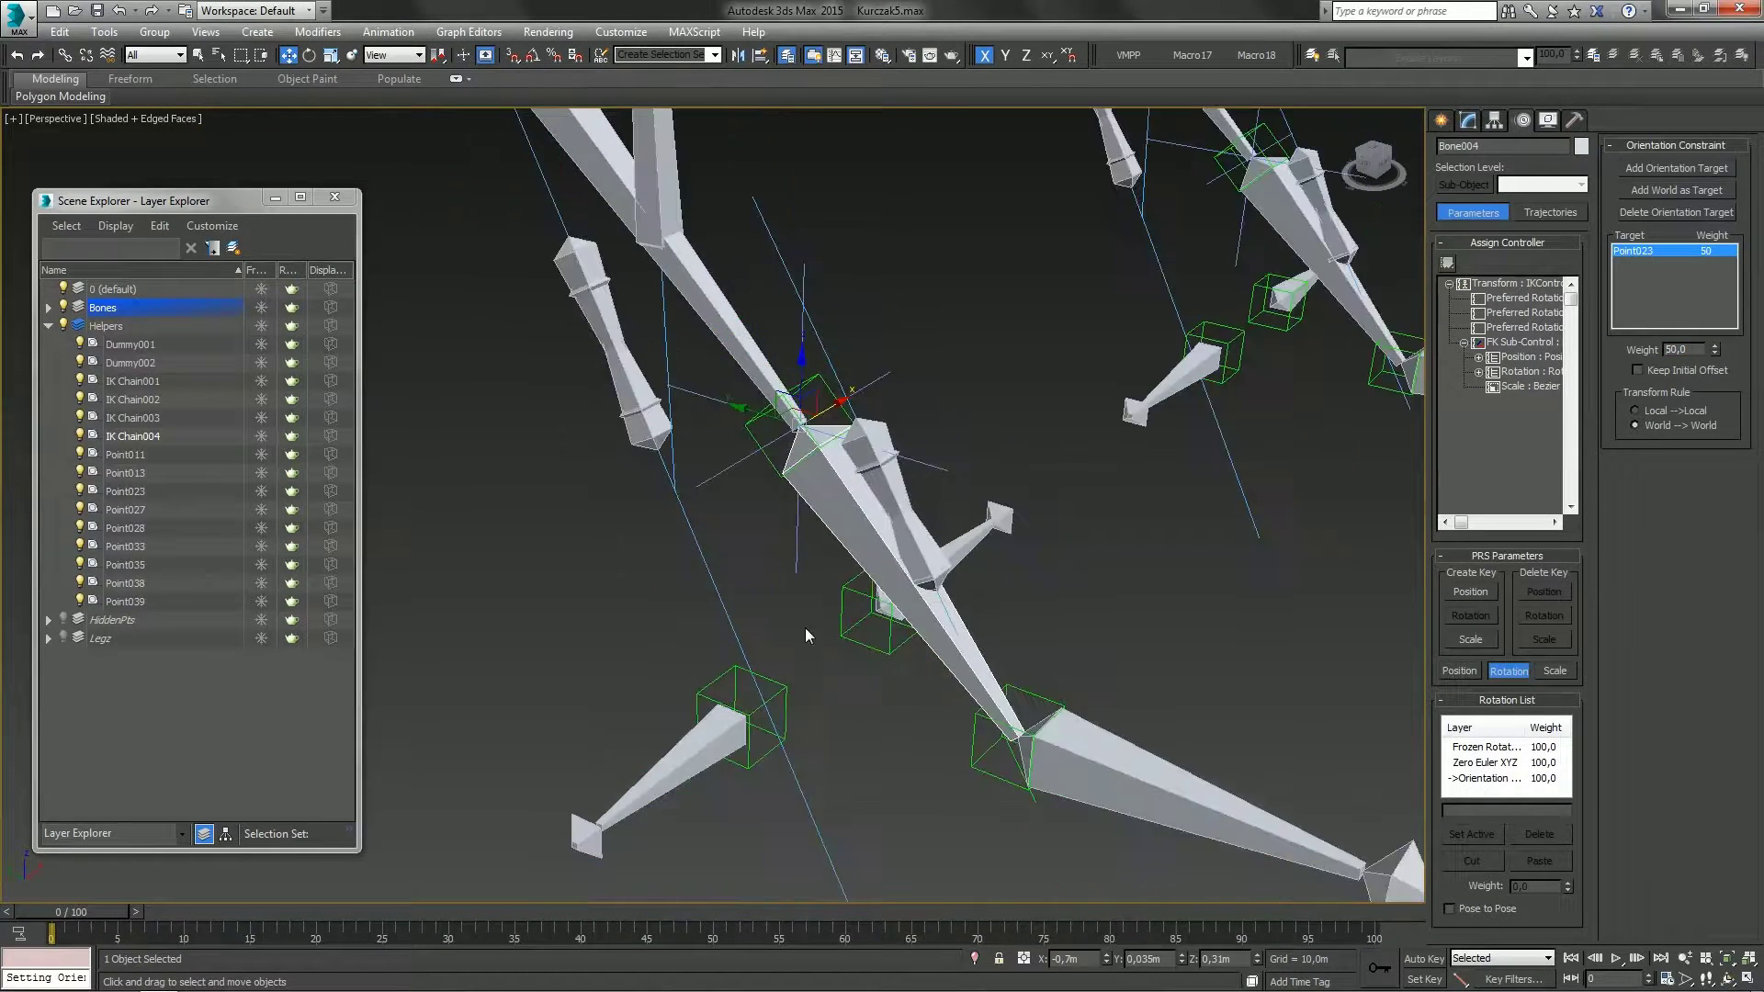
Test the foot constraints by rotating the ankle helper Point023, and undo the rotation
click(809, 634)
alt+middle_drag(812, 632, 847, 524)
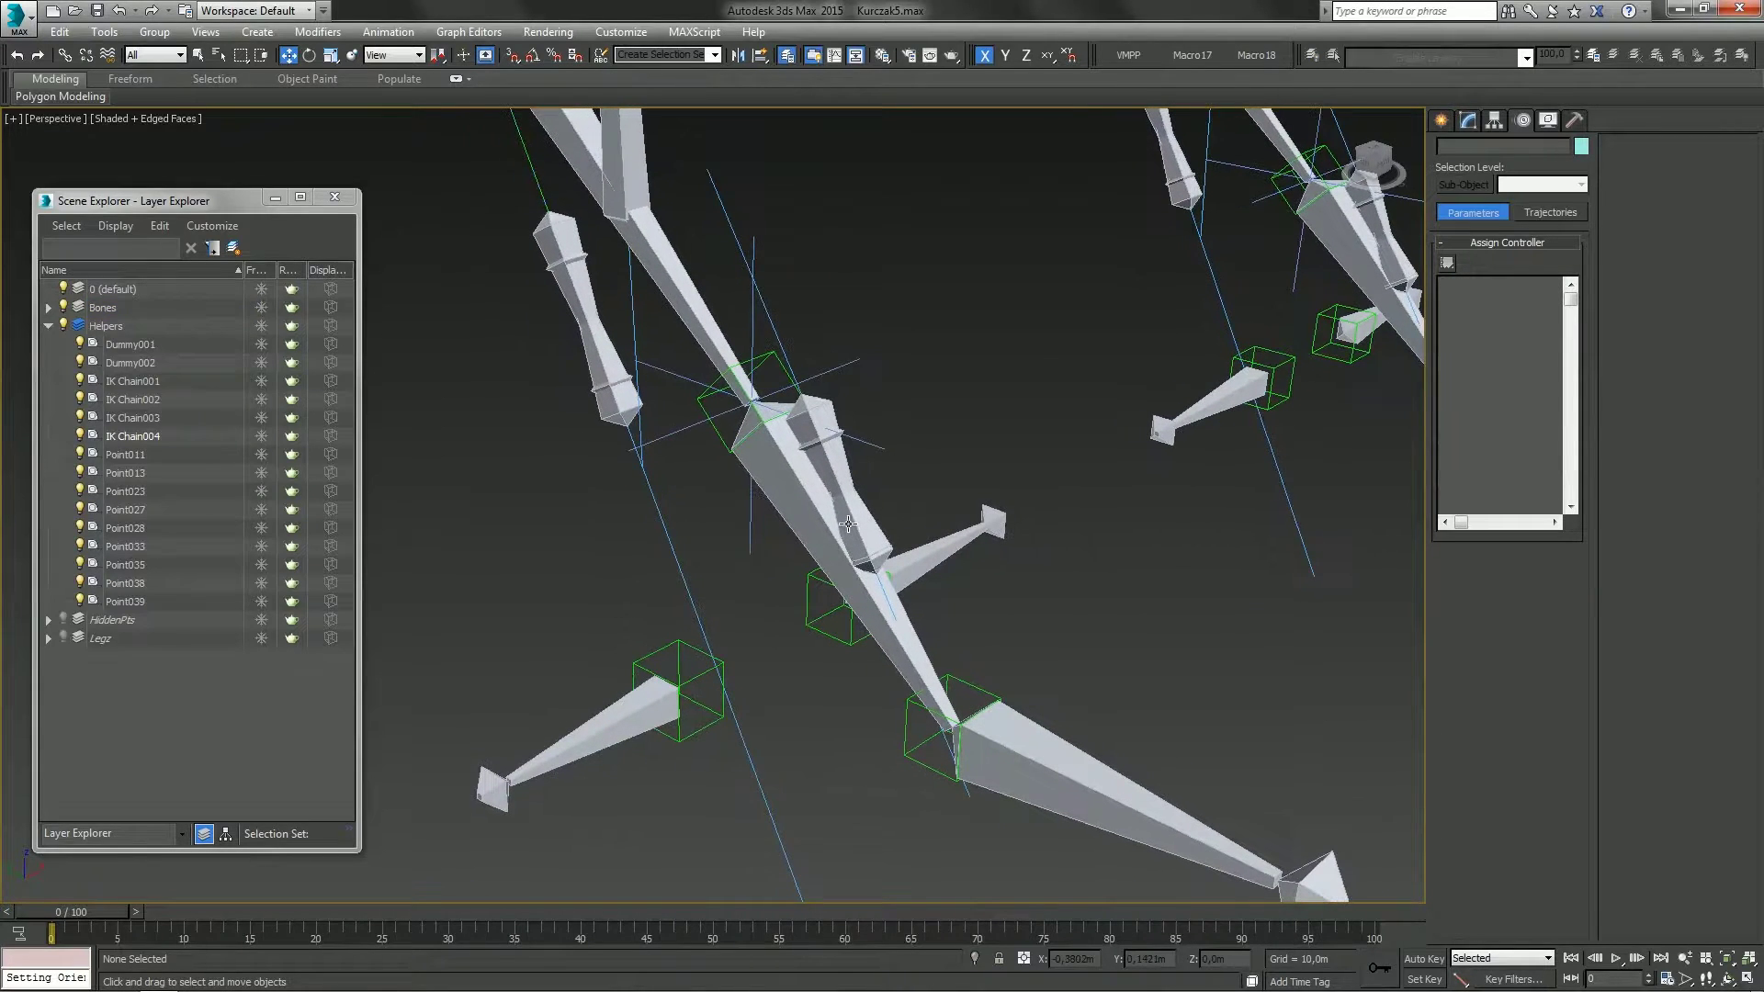
click(790, 364)
key(e)
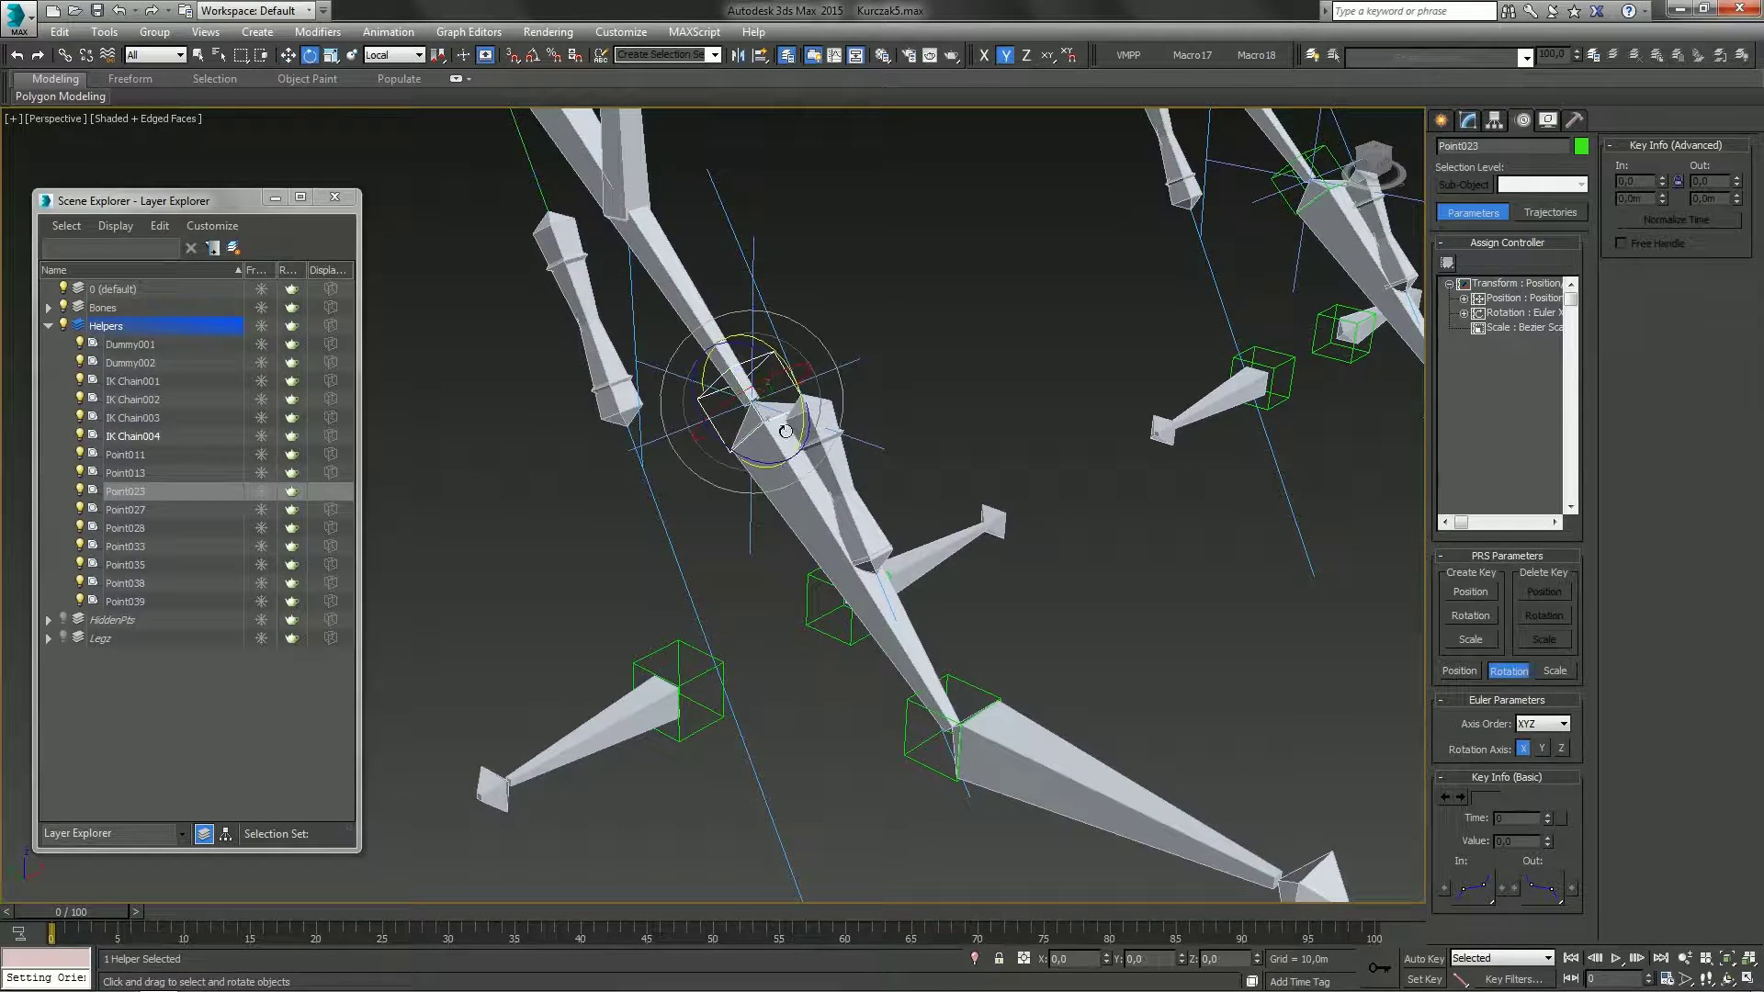
alt+middle_drag(836, 466, 820, 468)
drag(797, 436, 816, 482)
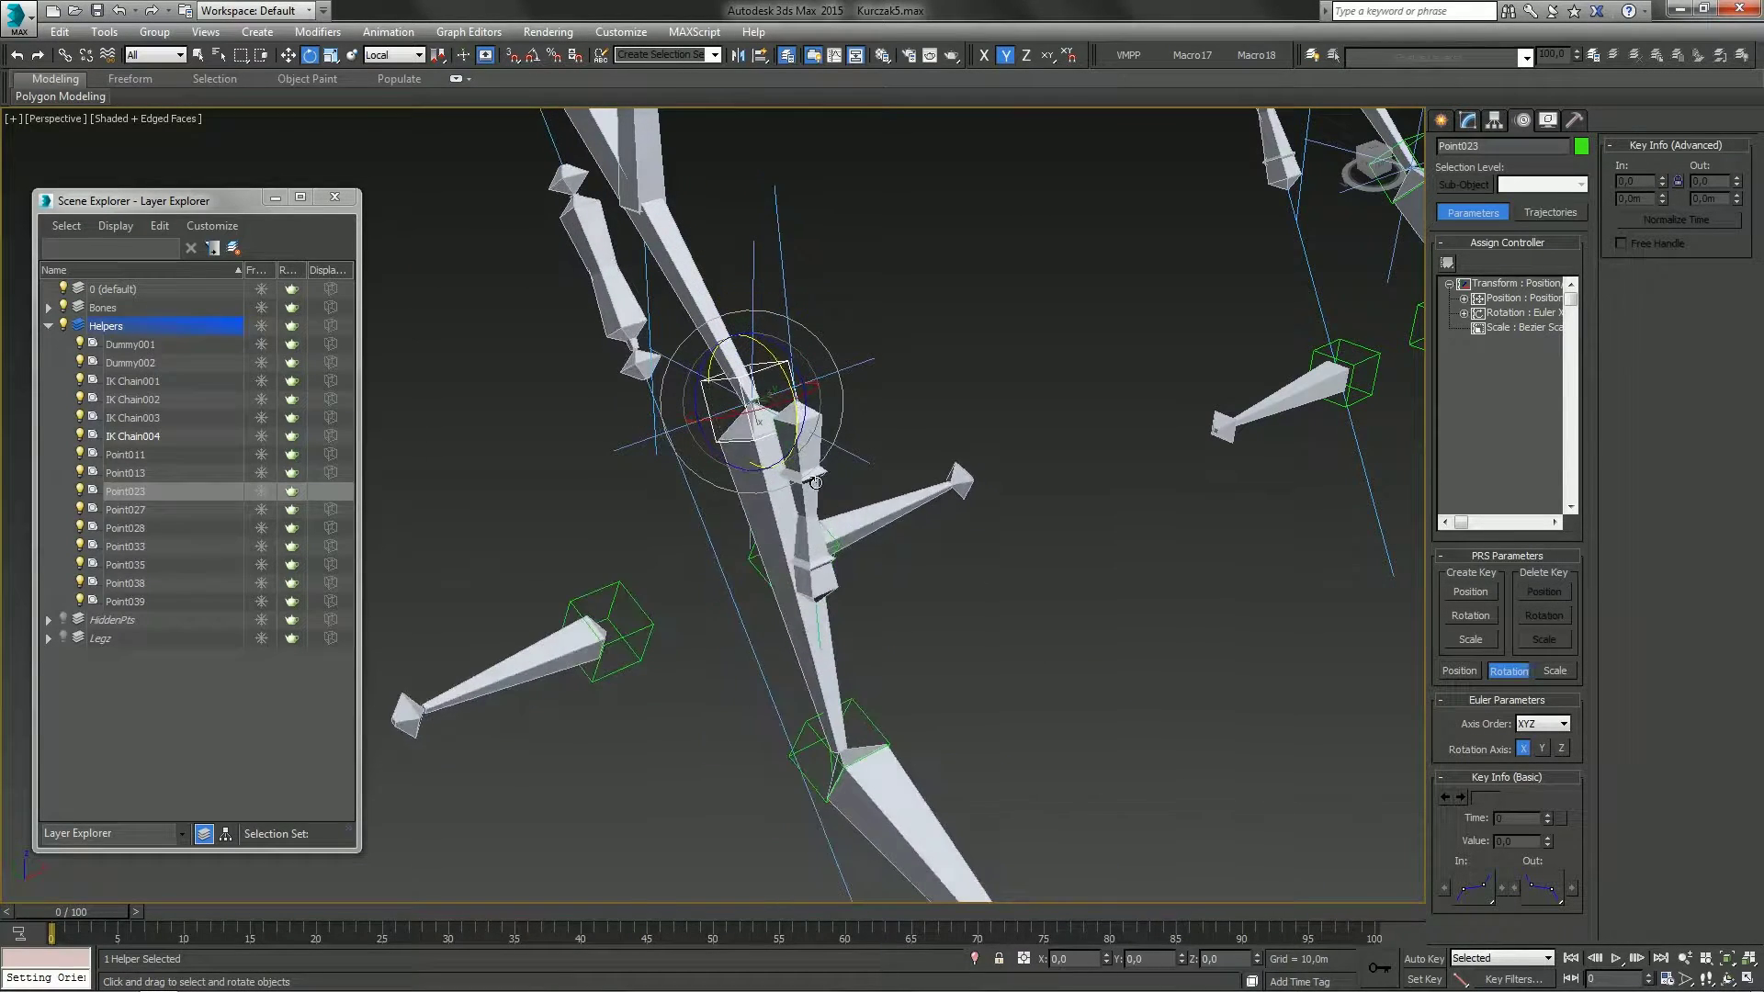
key(ctrl+z)
Test-rotate the front toe helper Point028 and undo the rotation
click(952, 698)
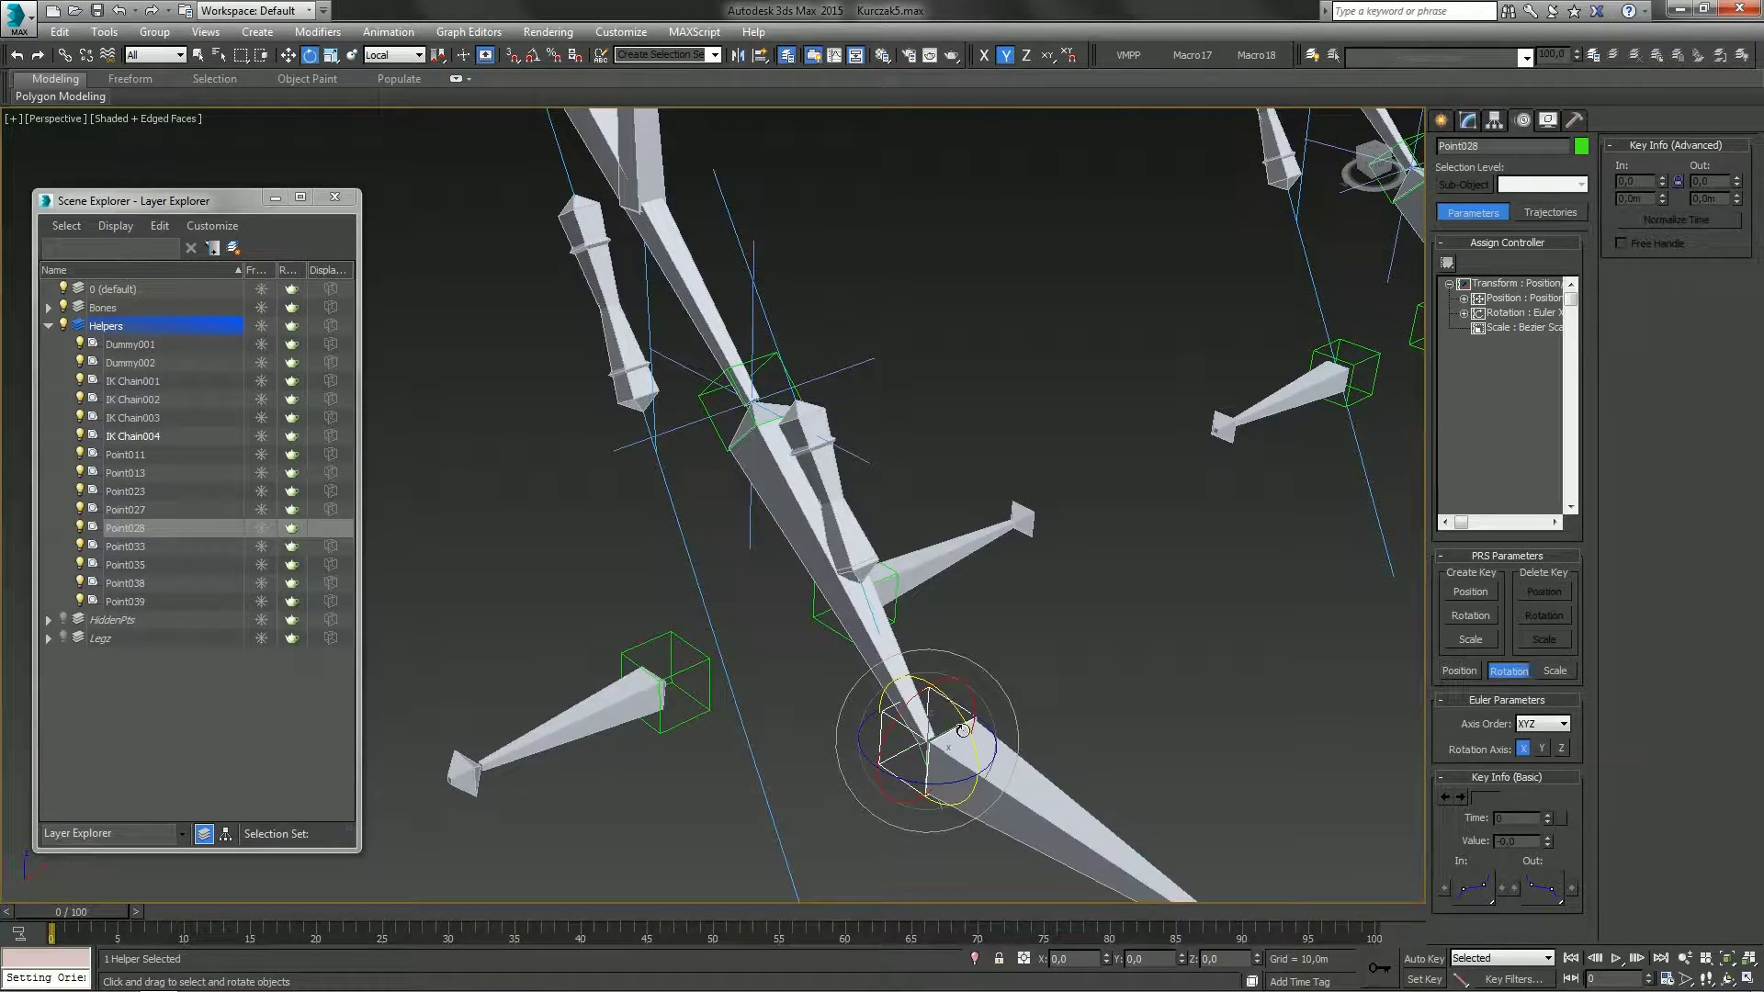
drag(963, 731, 954, 712)
key(ctrl+z)
Test-rotate the side toe helpers Point038 and Point039 together, cancel the rotation and clear the selection
click(684, 668)
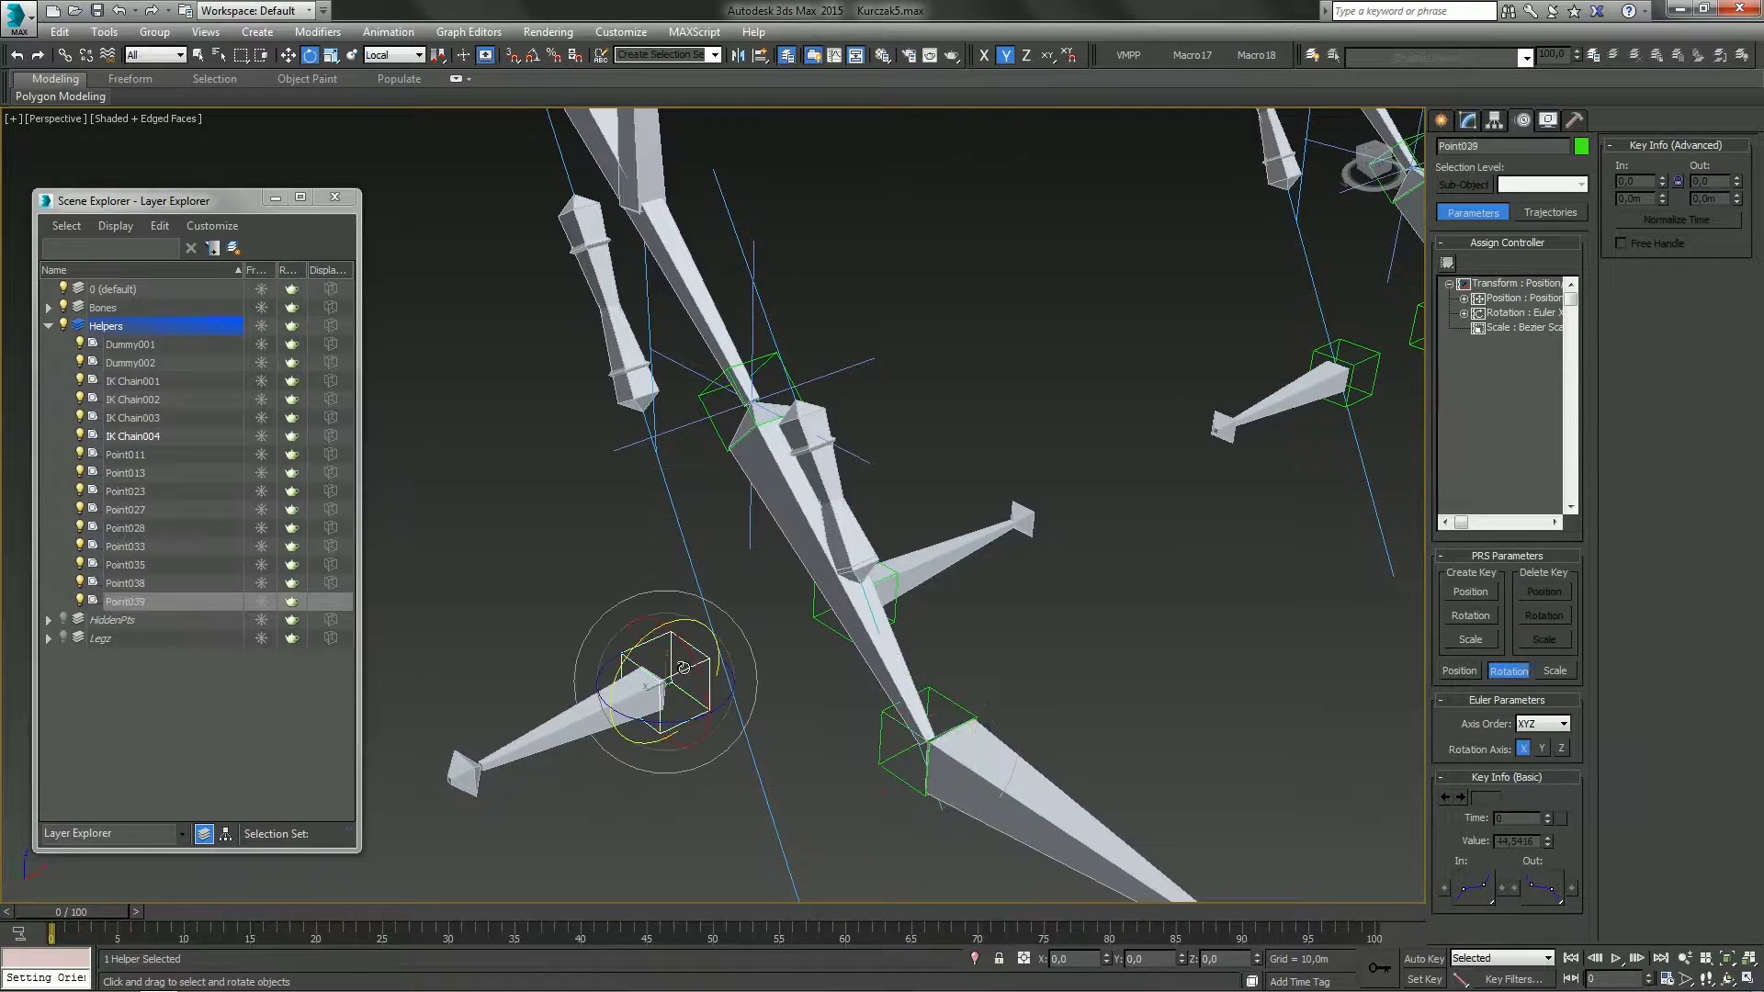
ctrl+click(893, 610)
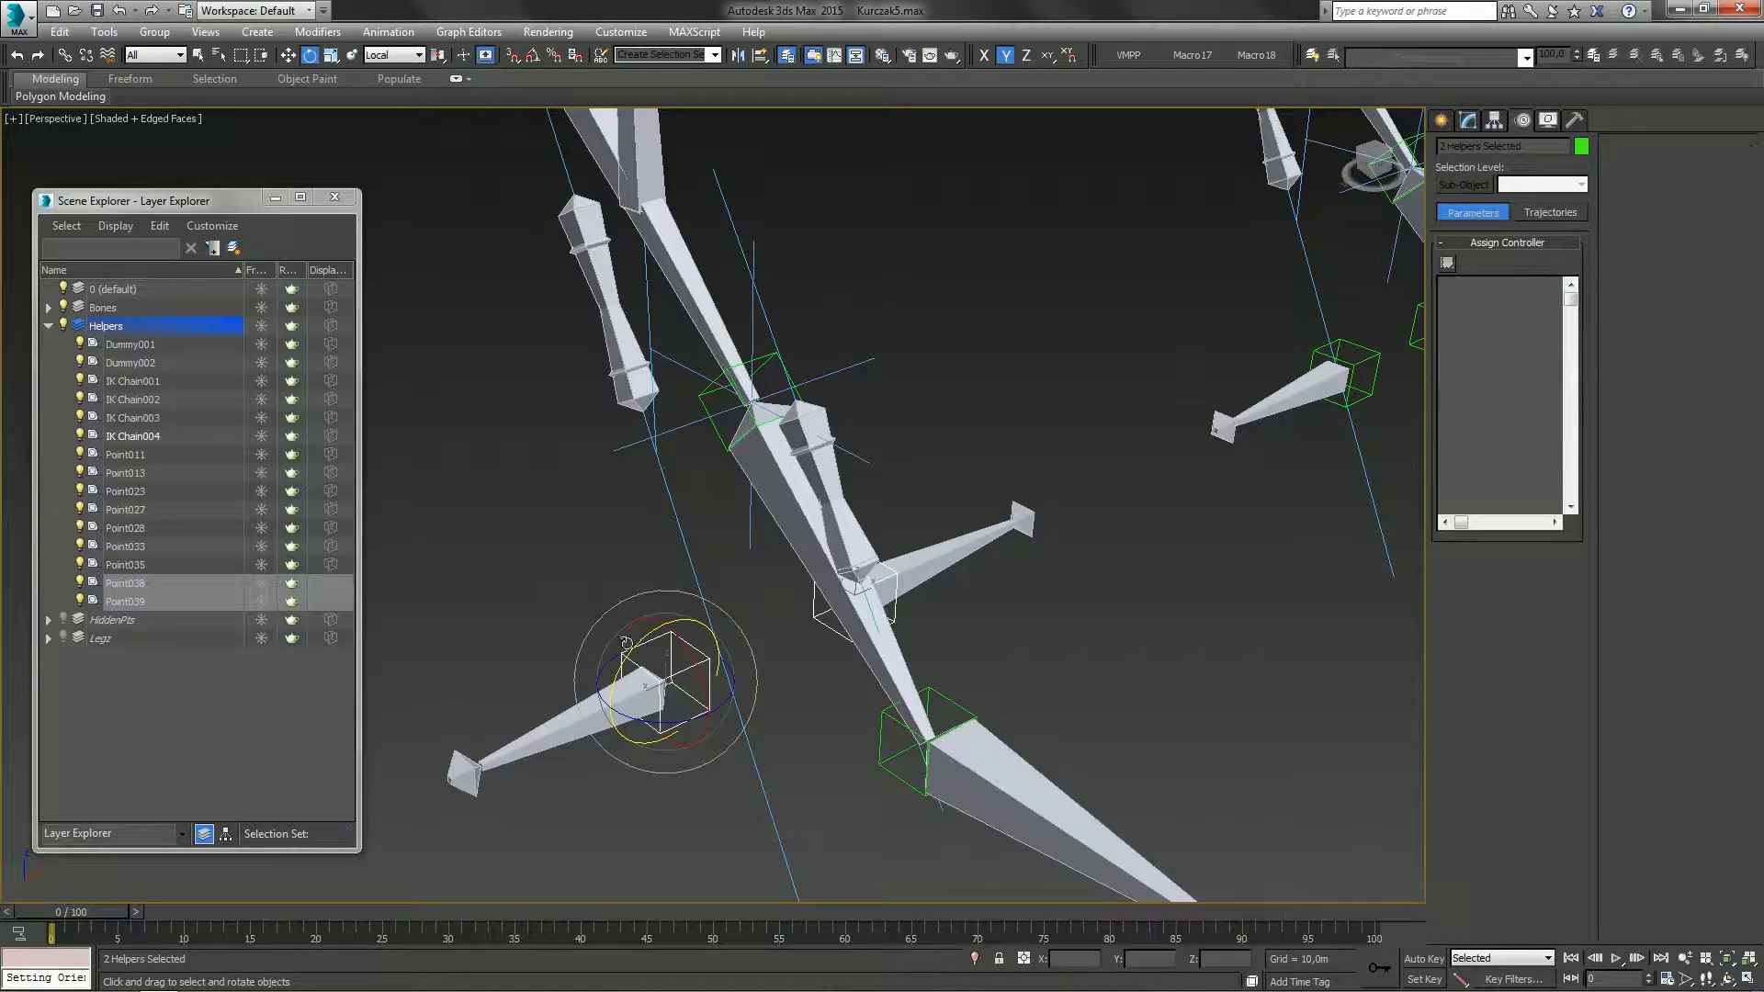
drag(629, 655, 675, 607)
right_click(675, 606)
click(830, 691)
alt+middle_drag(829, 691, 814, 636)
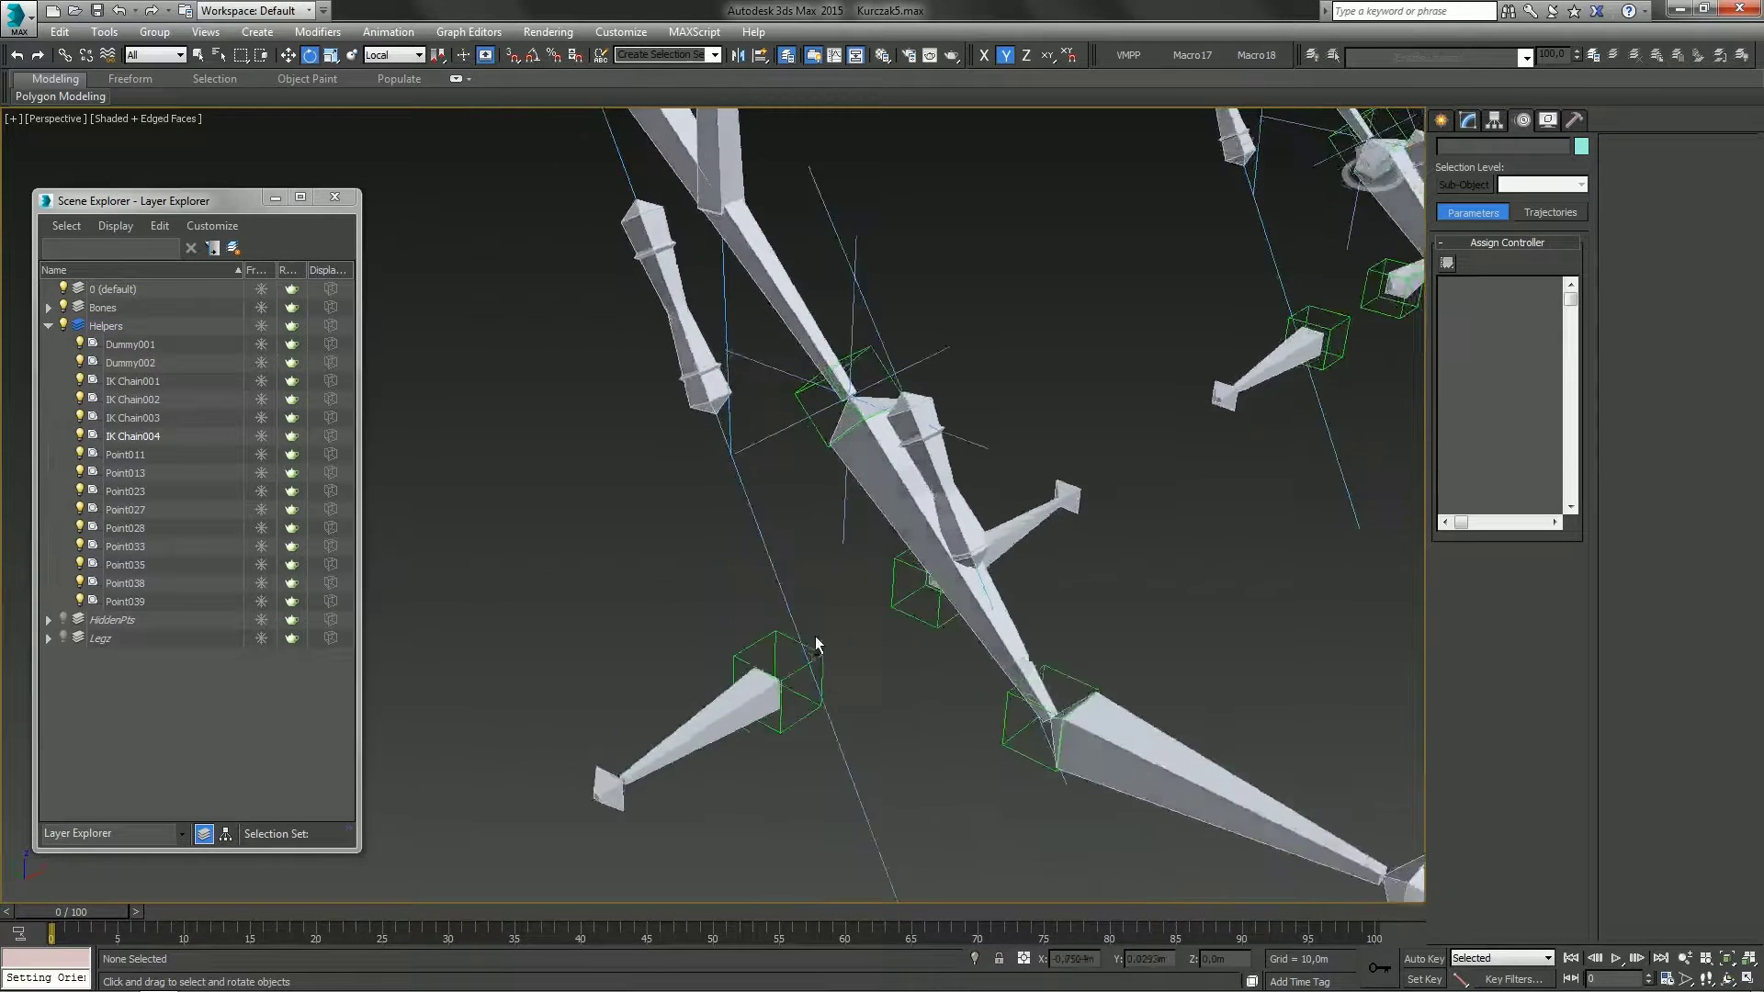
middle_drag(906, 550, 825, 542)
scroll(880, 516, down, 3)
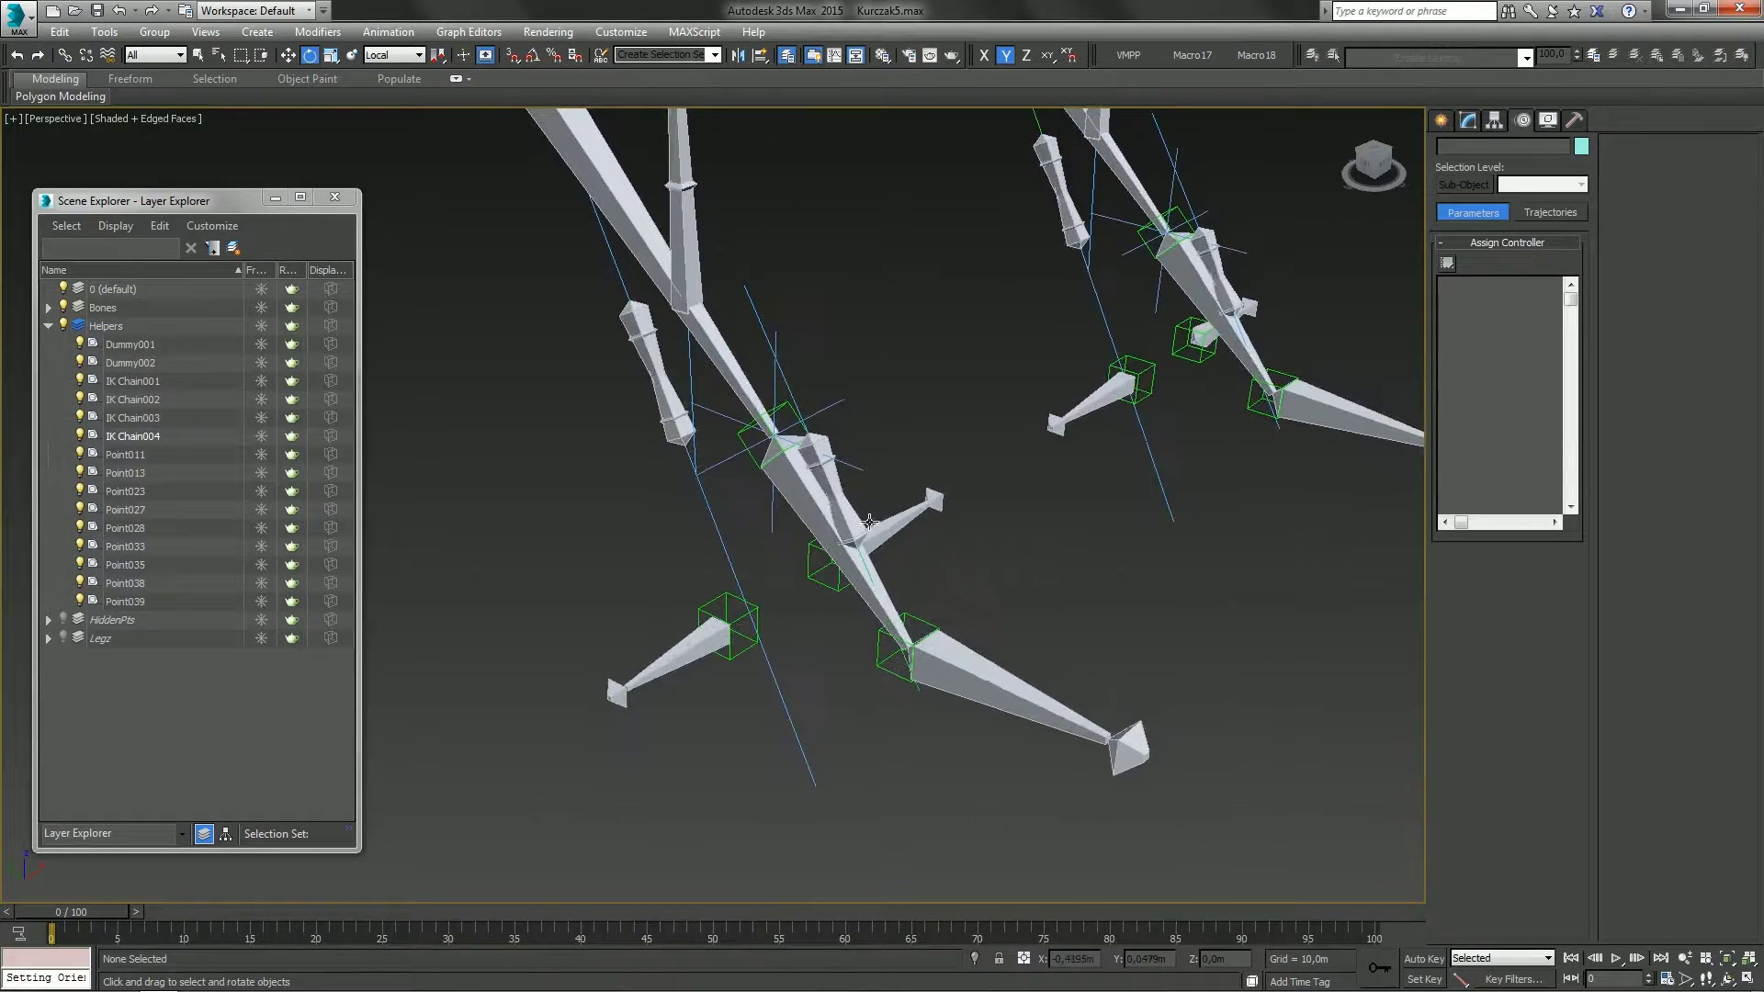
Apply an Orientation Constraint to the other leg's outer side toe bone, Bone047, targeting the point helper at its base
middle_drag(1127, 405, 810, 482)
scroll(814, 496, up, 5)
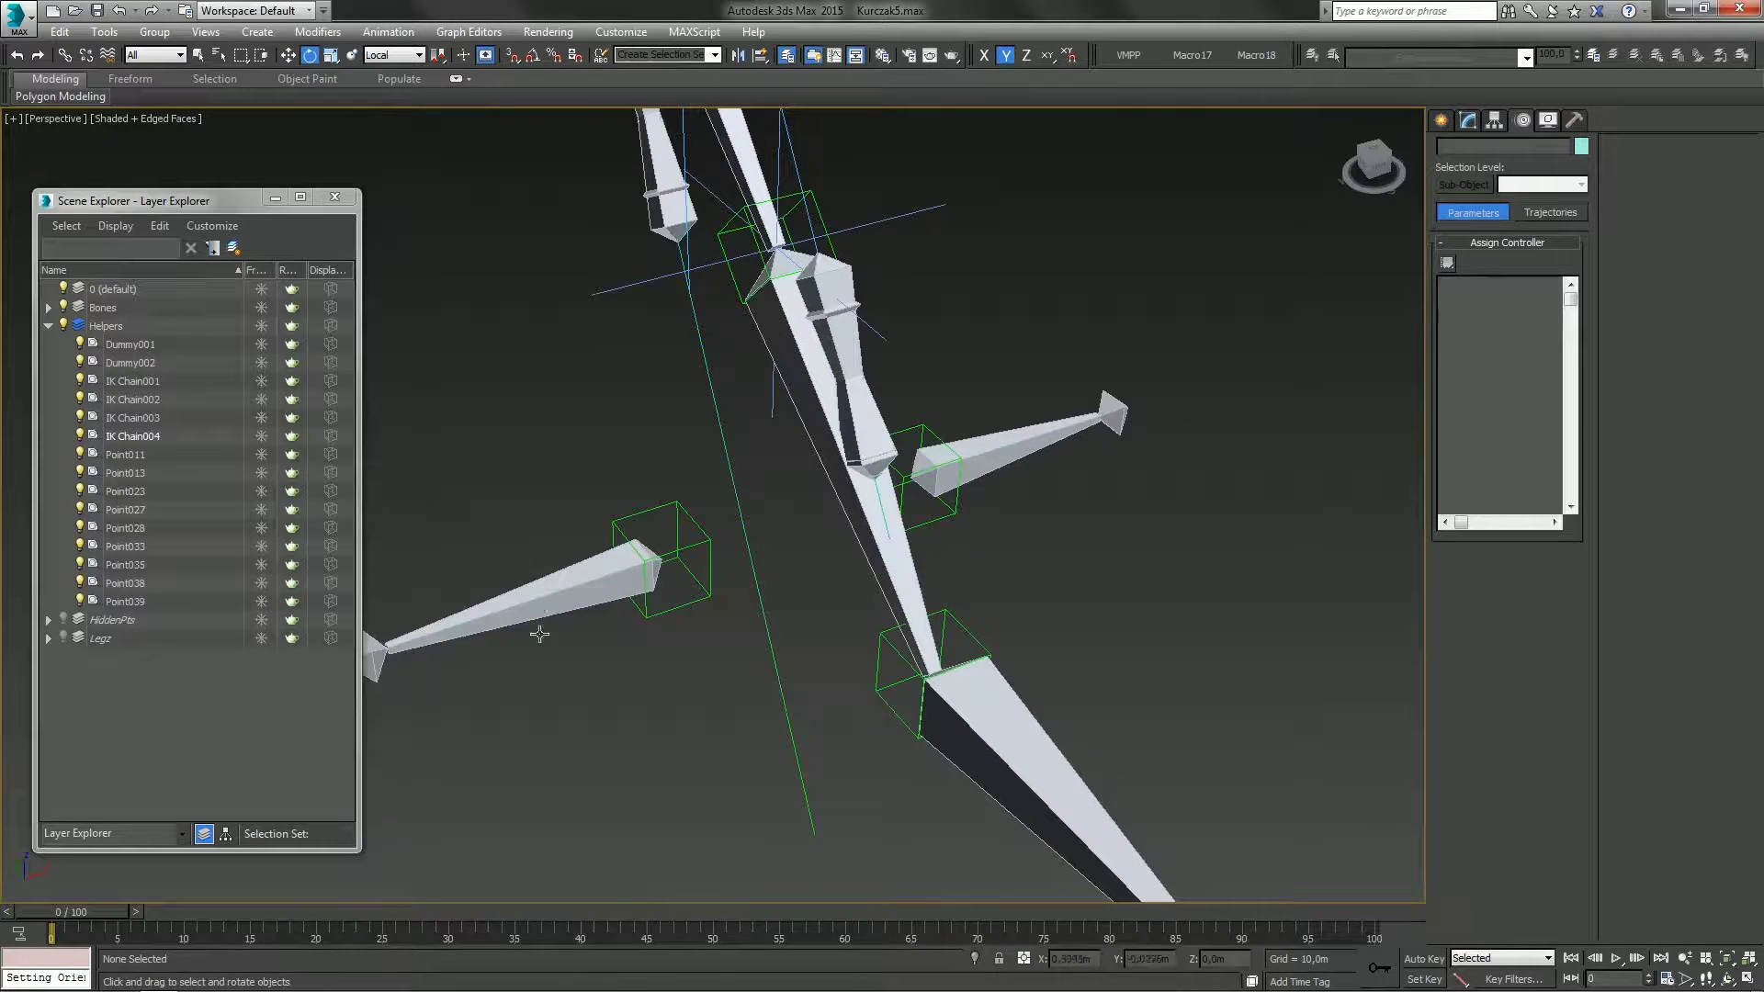
middle_drag(733, 512, 735, 503)
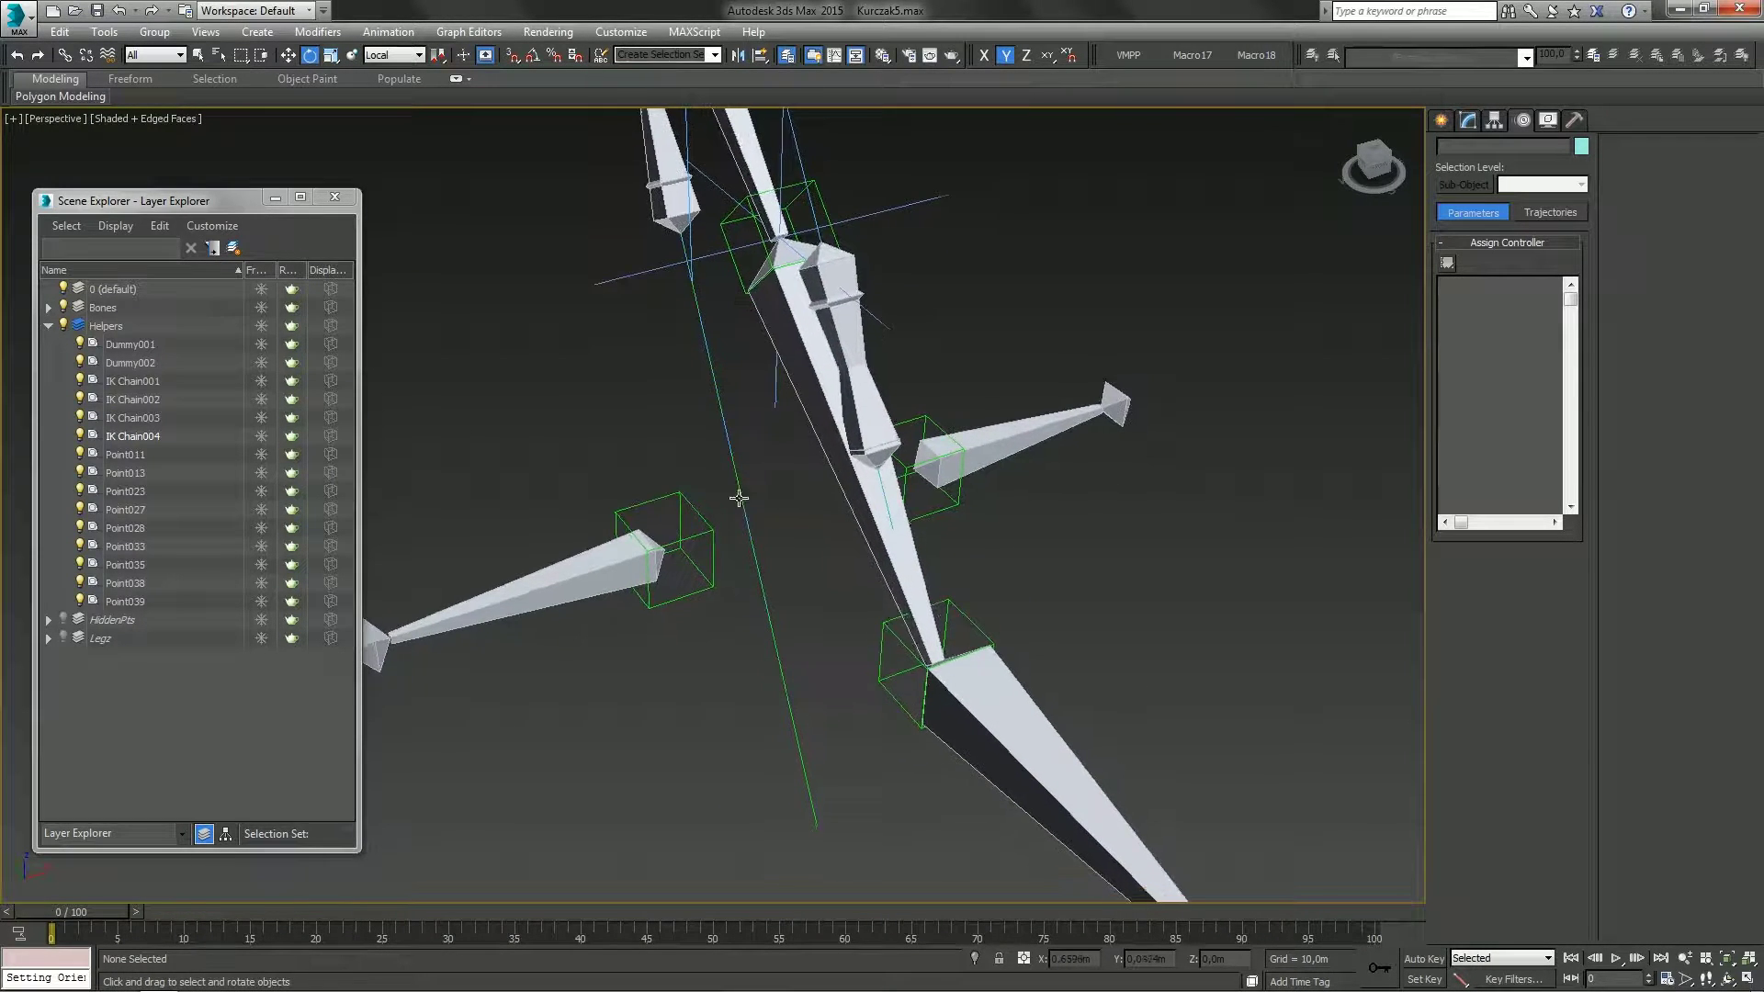
key(q)
click(569, 574)
click(409, 37)
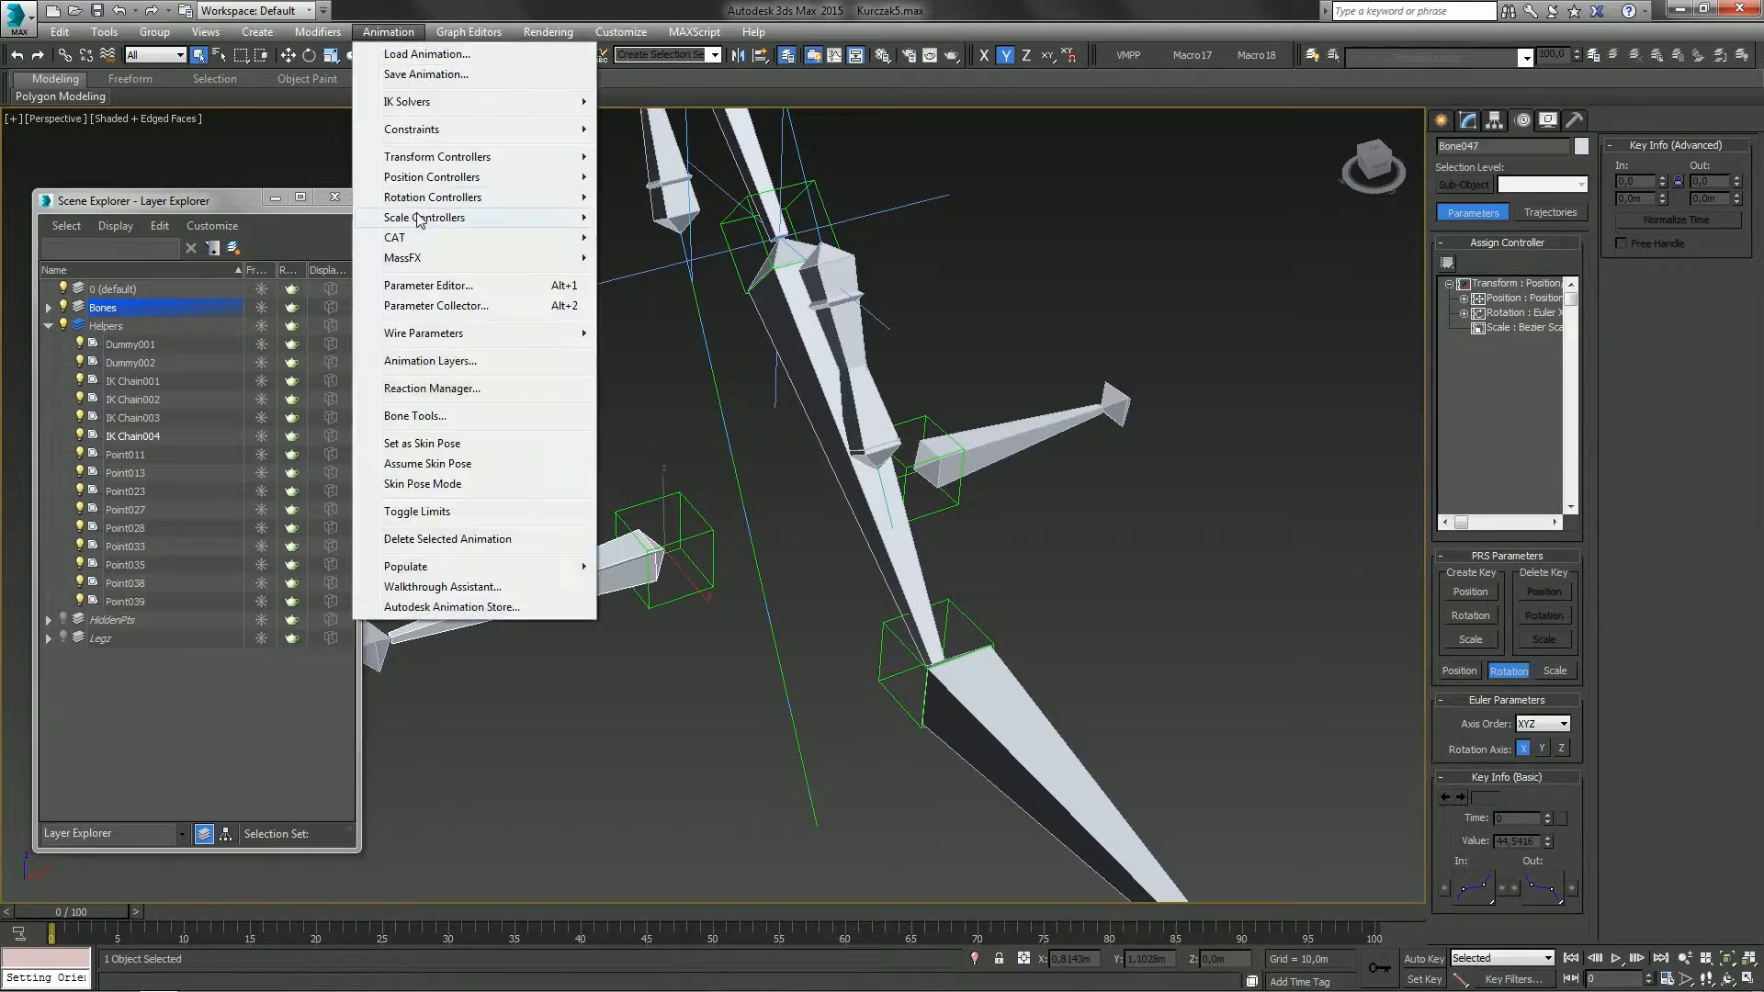
mouse_move(432, 119)
click(236, 272)
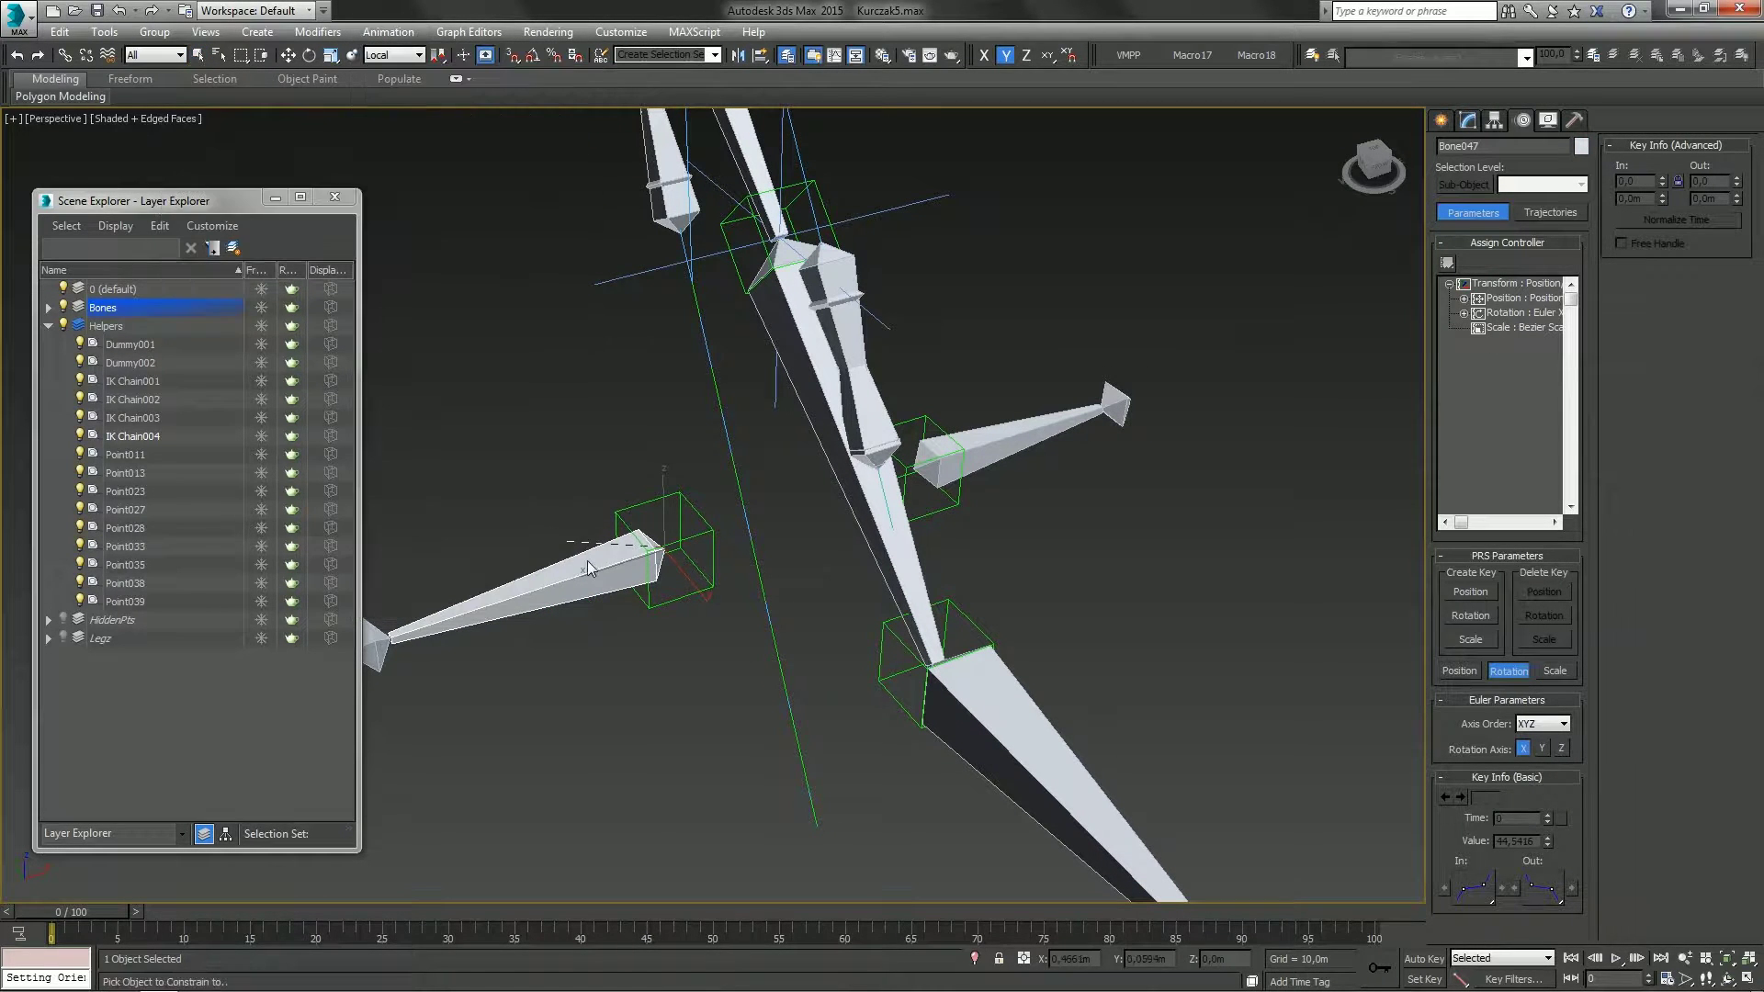
click(648, 599)
click(673, 668)
Apply an Orientation Constraint to the opposite side toe bone, Bone049, with the point helper at its base as target
click(939, 462)
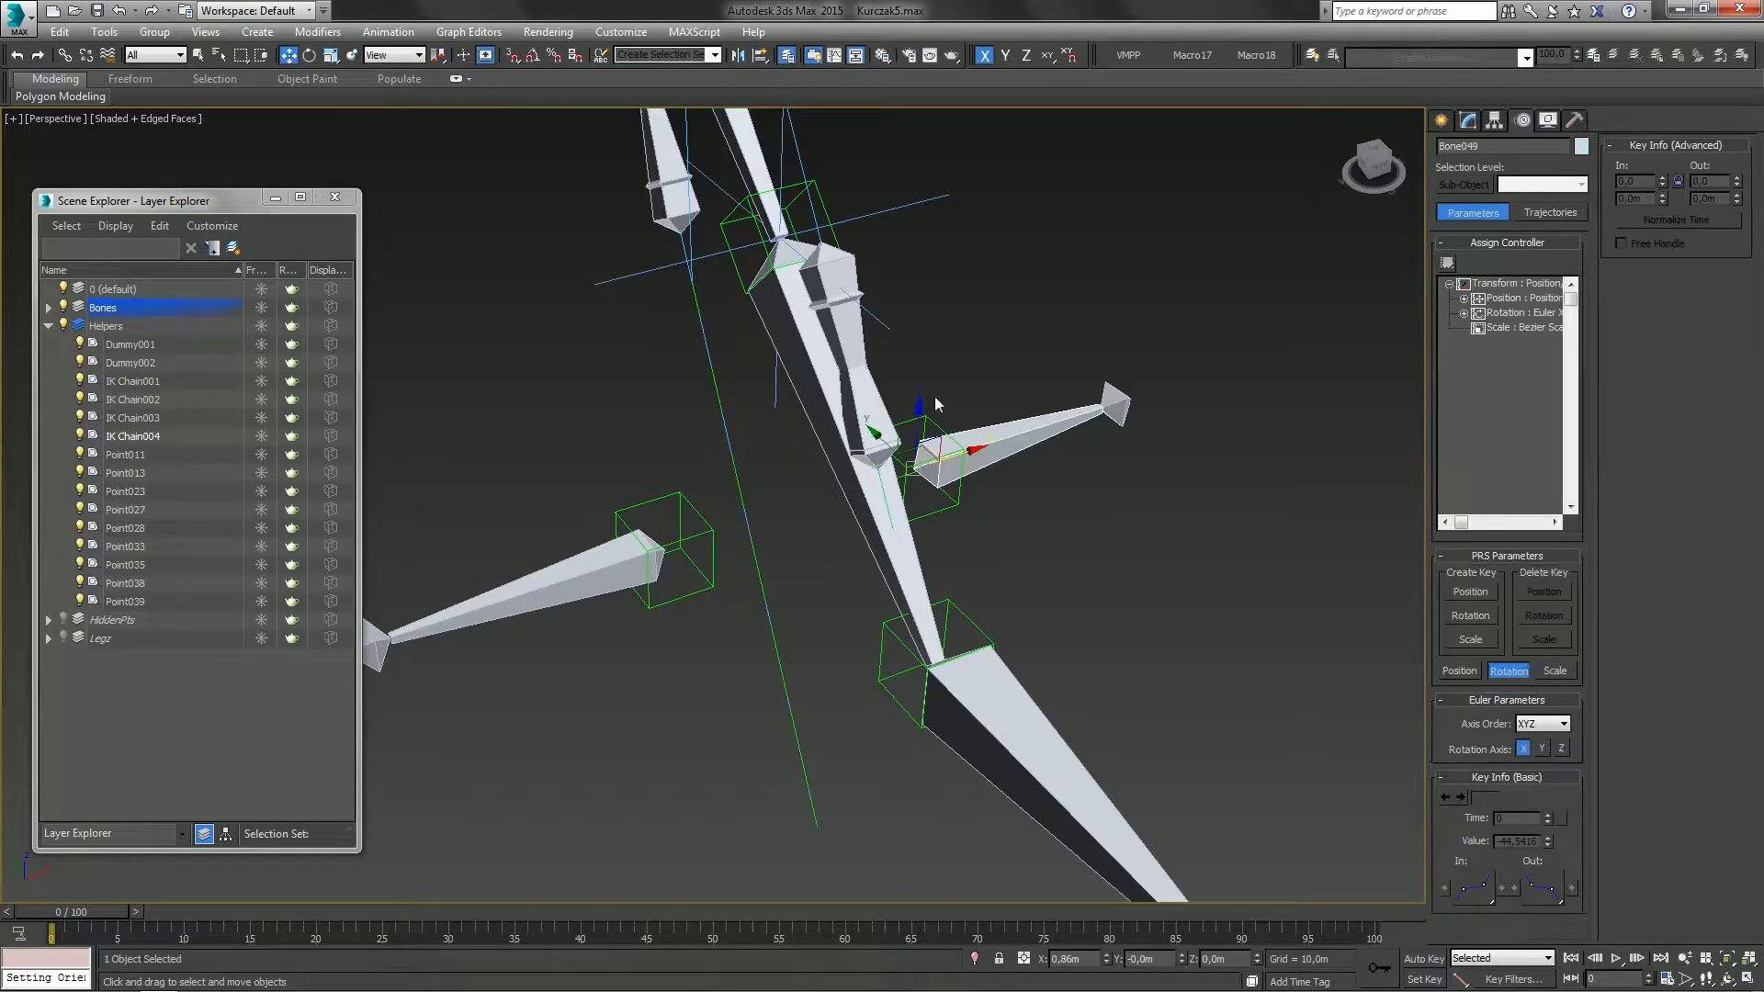
click(387, 31)
mouse_move(431, 129)
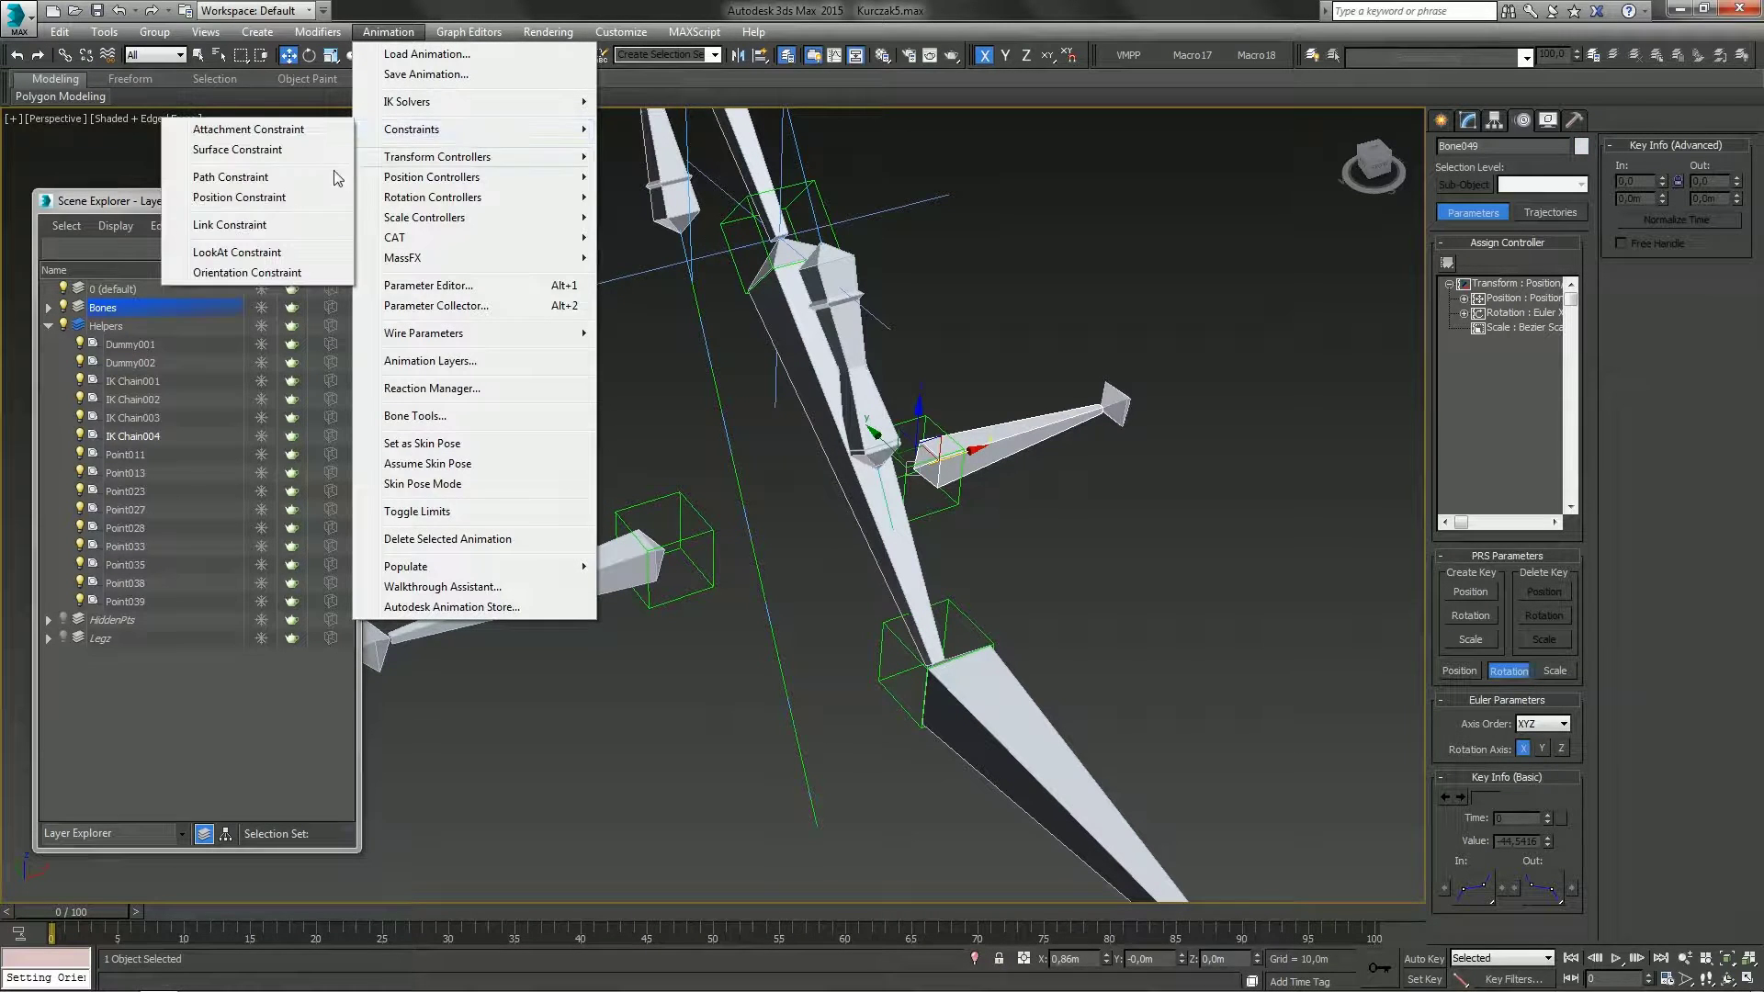
click(247, 273)
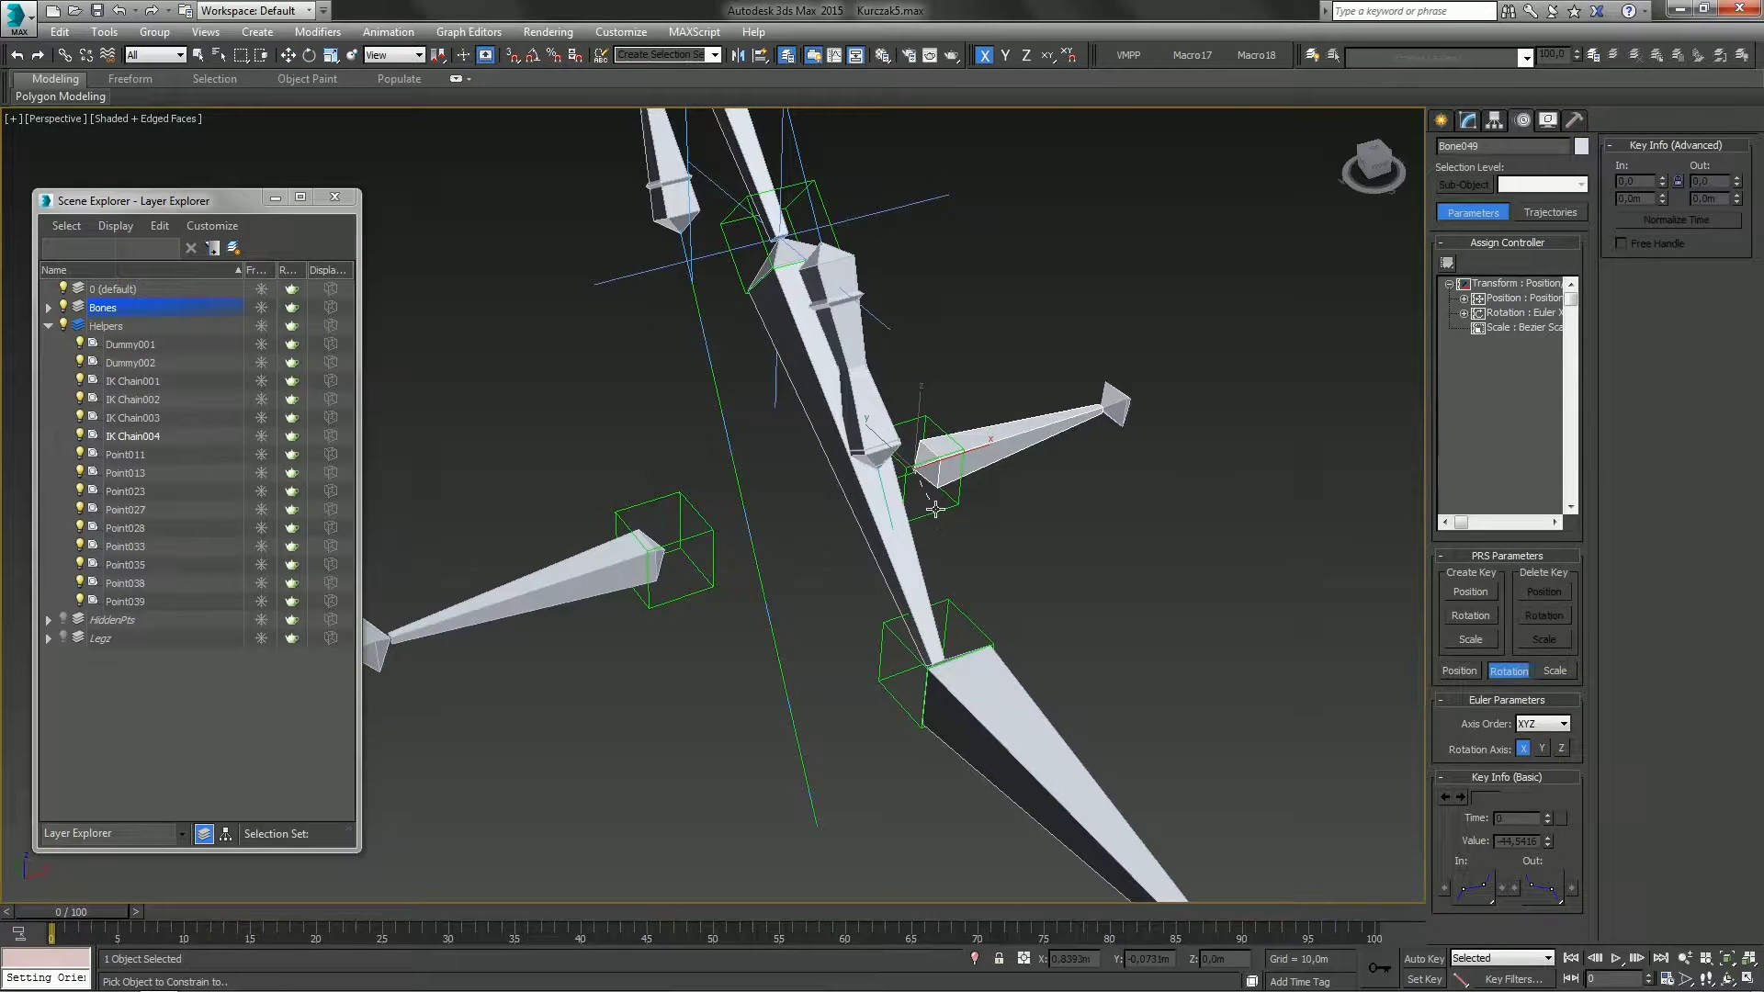
click(937, 503)
Apply an Orientation Constraint to the front toe bone, Bone011, targeting the point helper at its base
click(1014, 704)
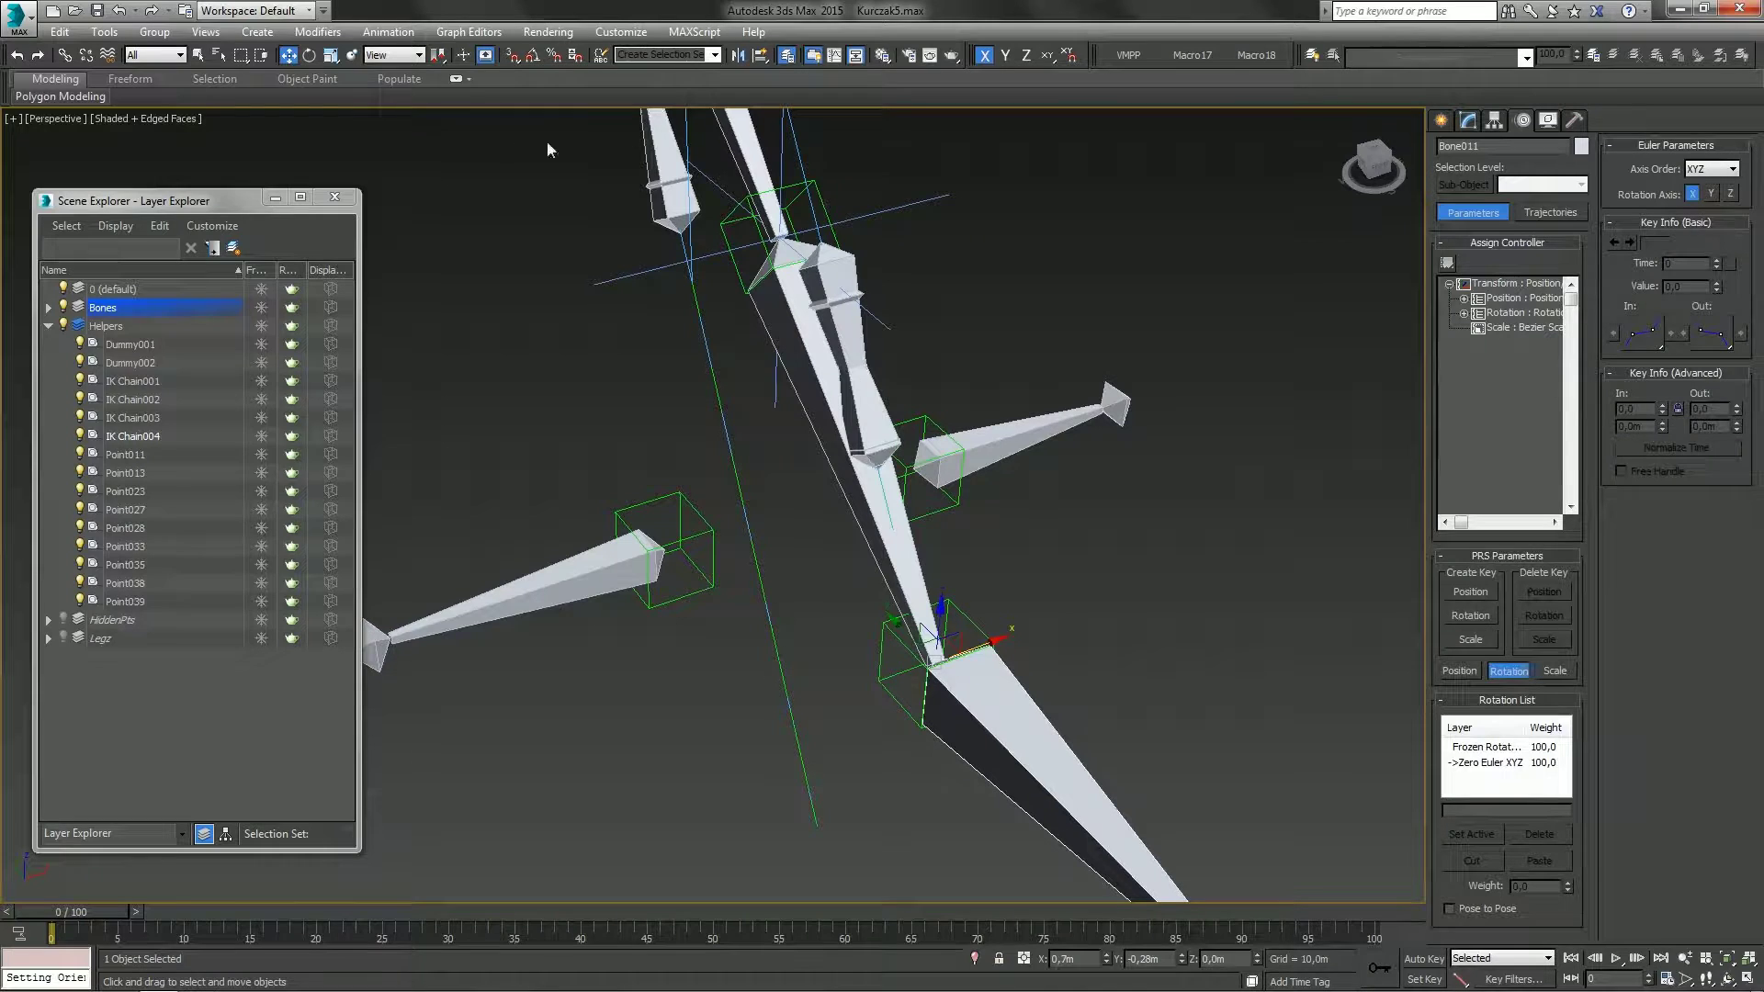
click(388, 31)
mouse_move(432, 129)
click(266, 273)
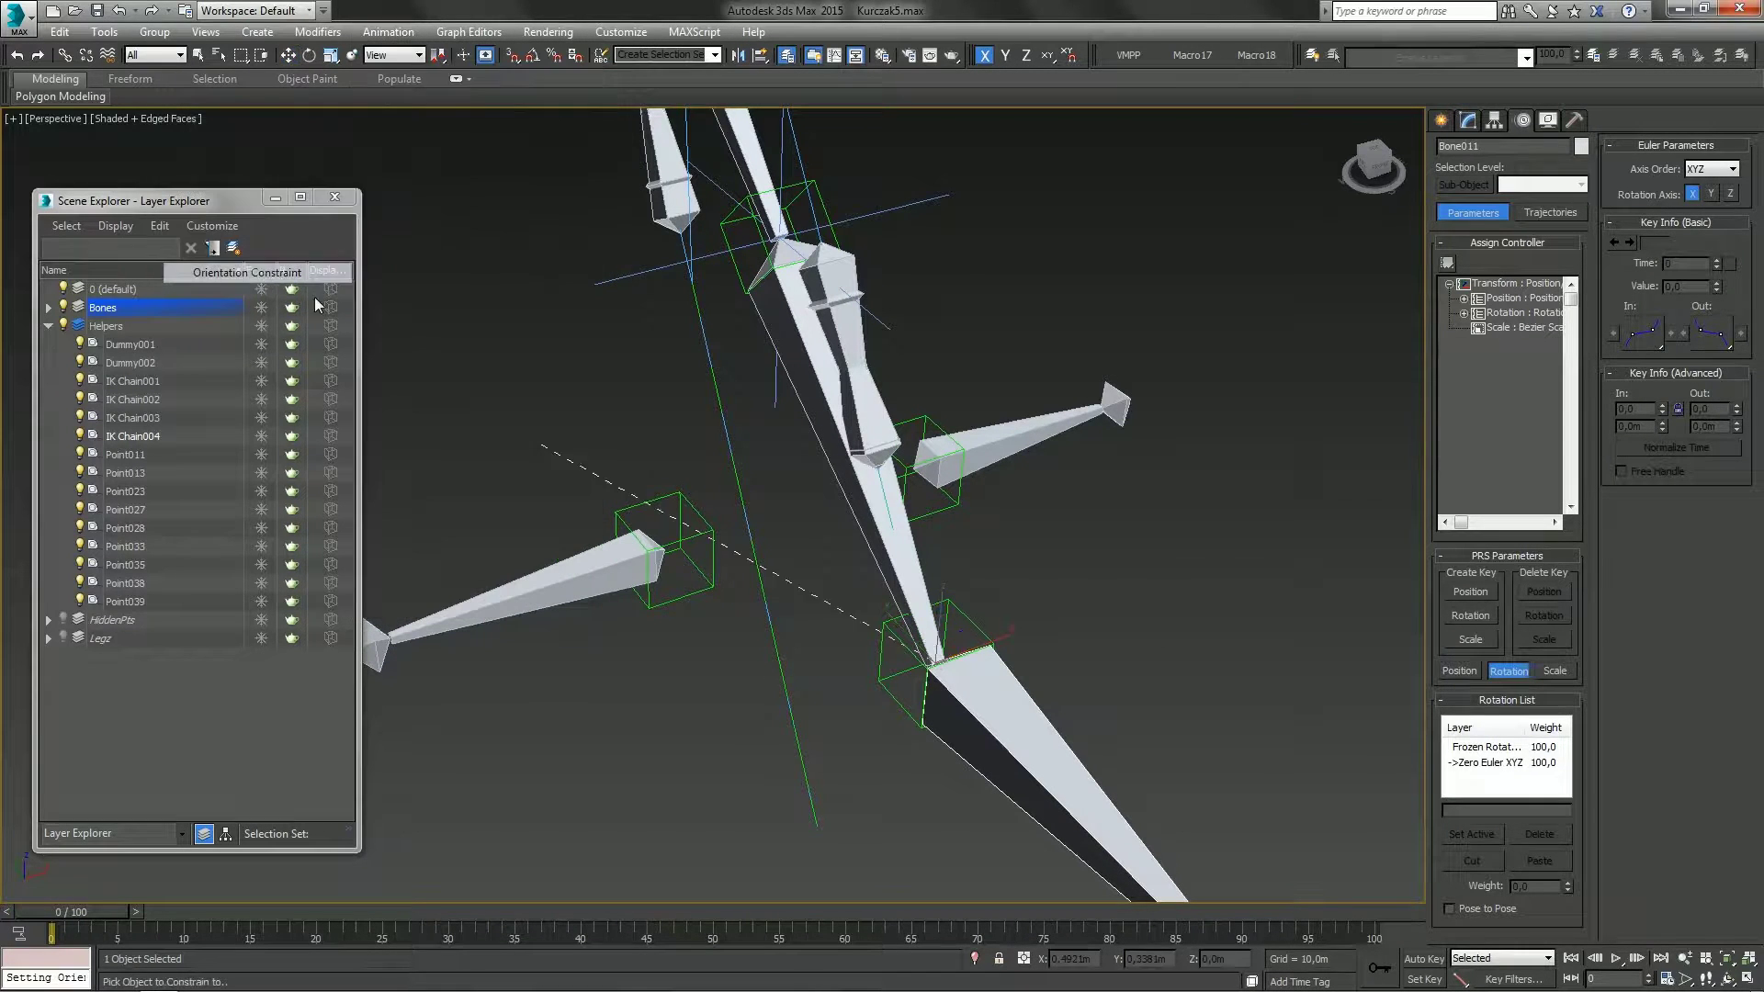
click(879, 659)
Apply an Orientation Constraint to the foot bone, Bone010, with the ankle helper Point011 as its target
click(906, 536)
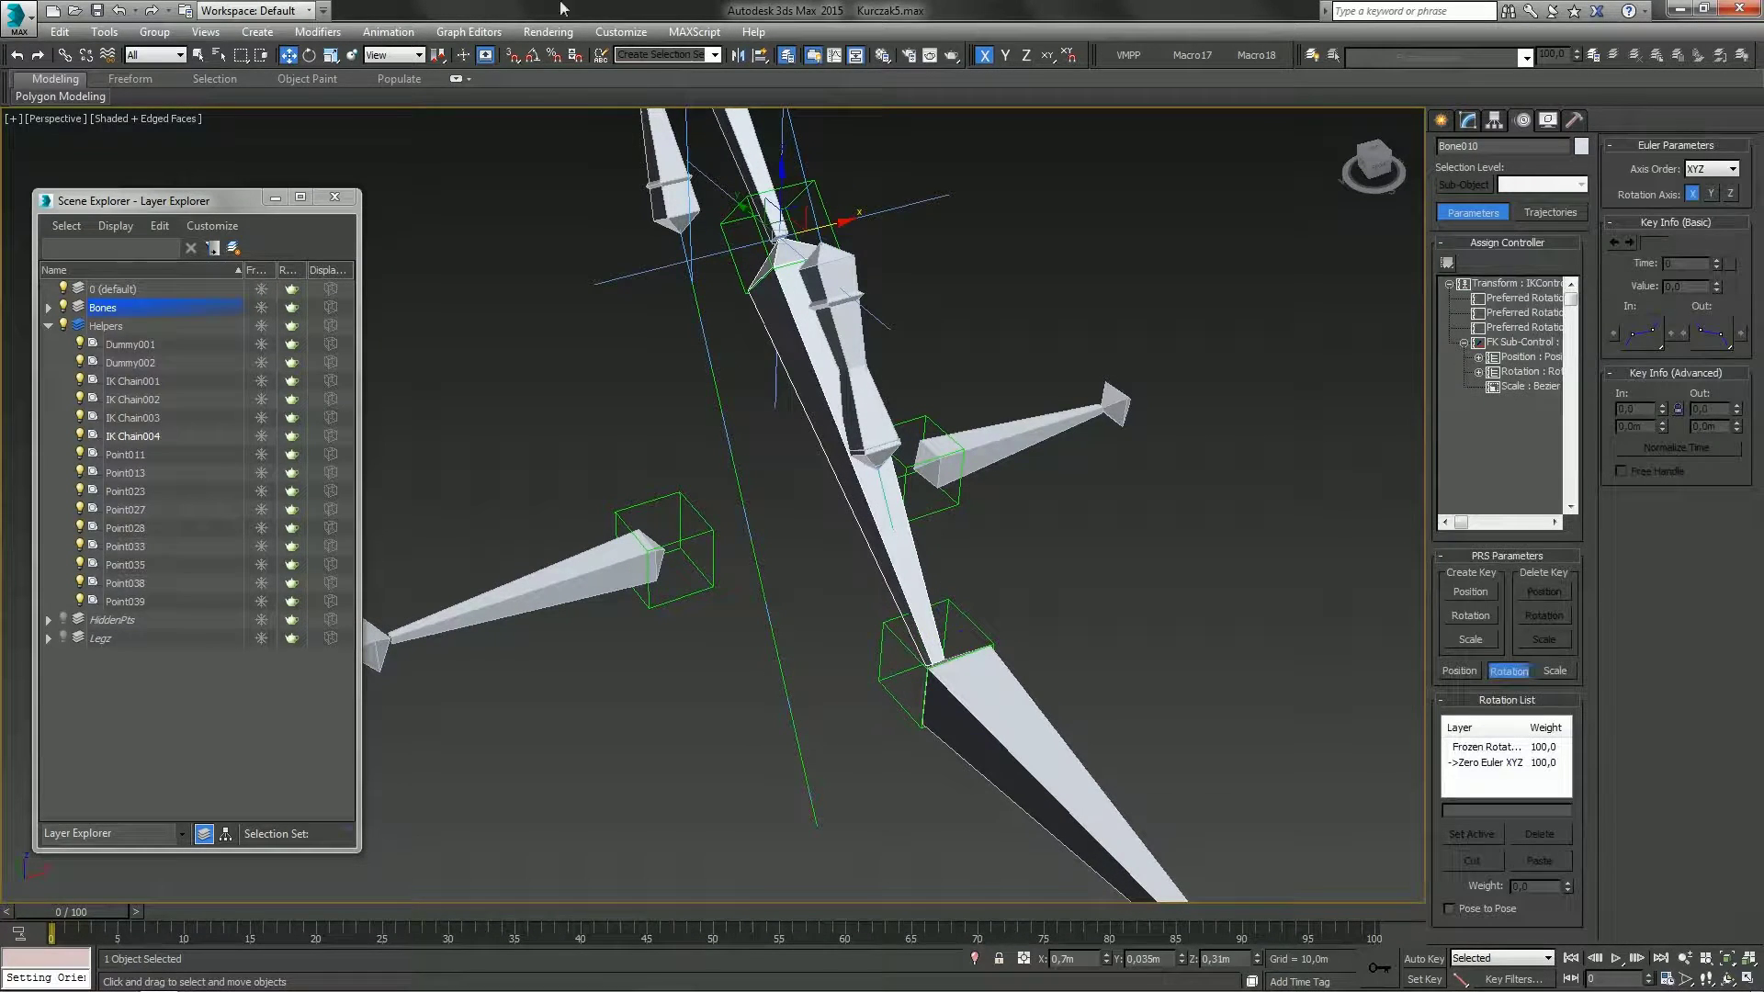
click(388, 31)
mouse_move(432, 130)
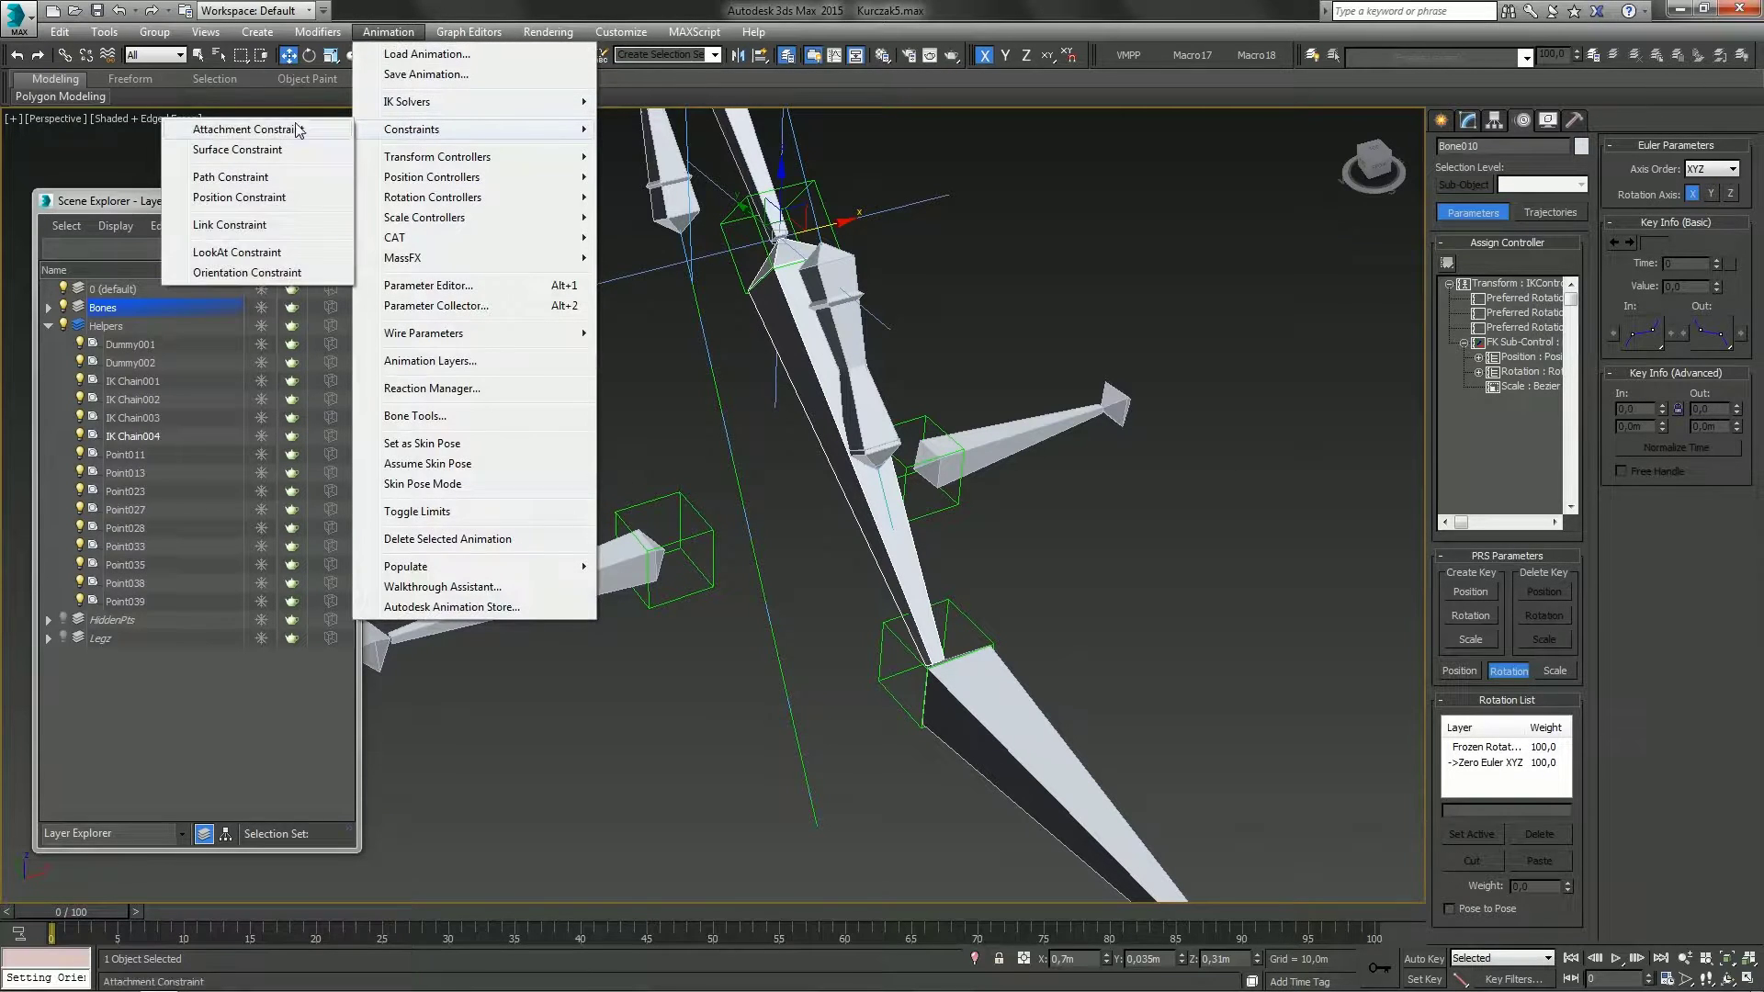
click(256, 273)
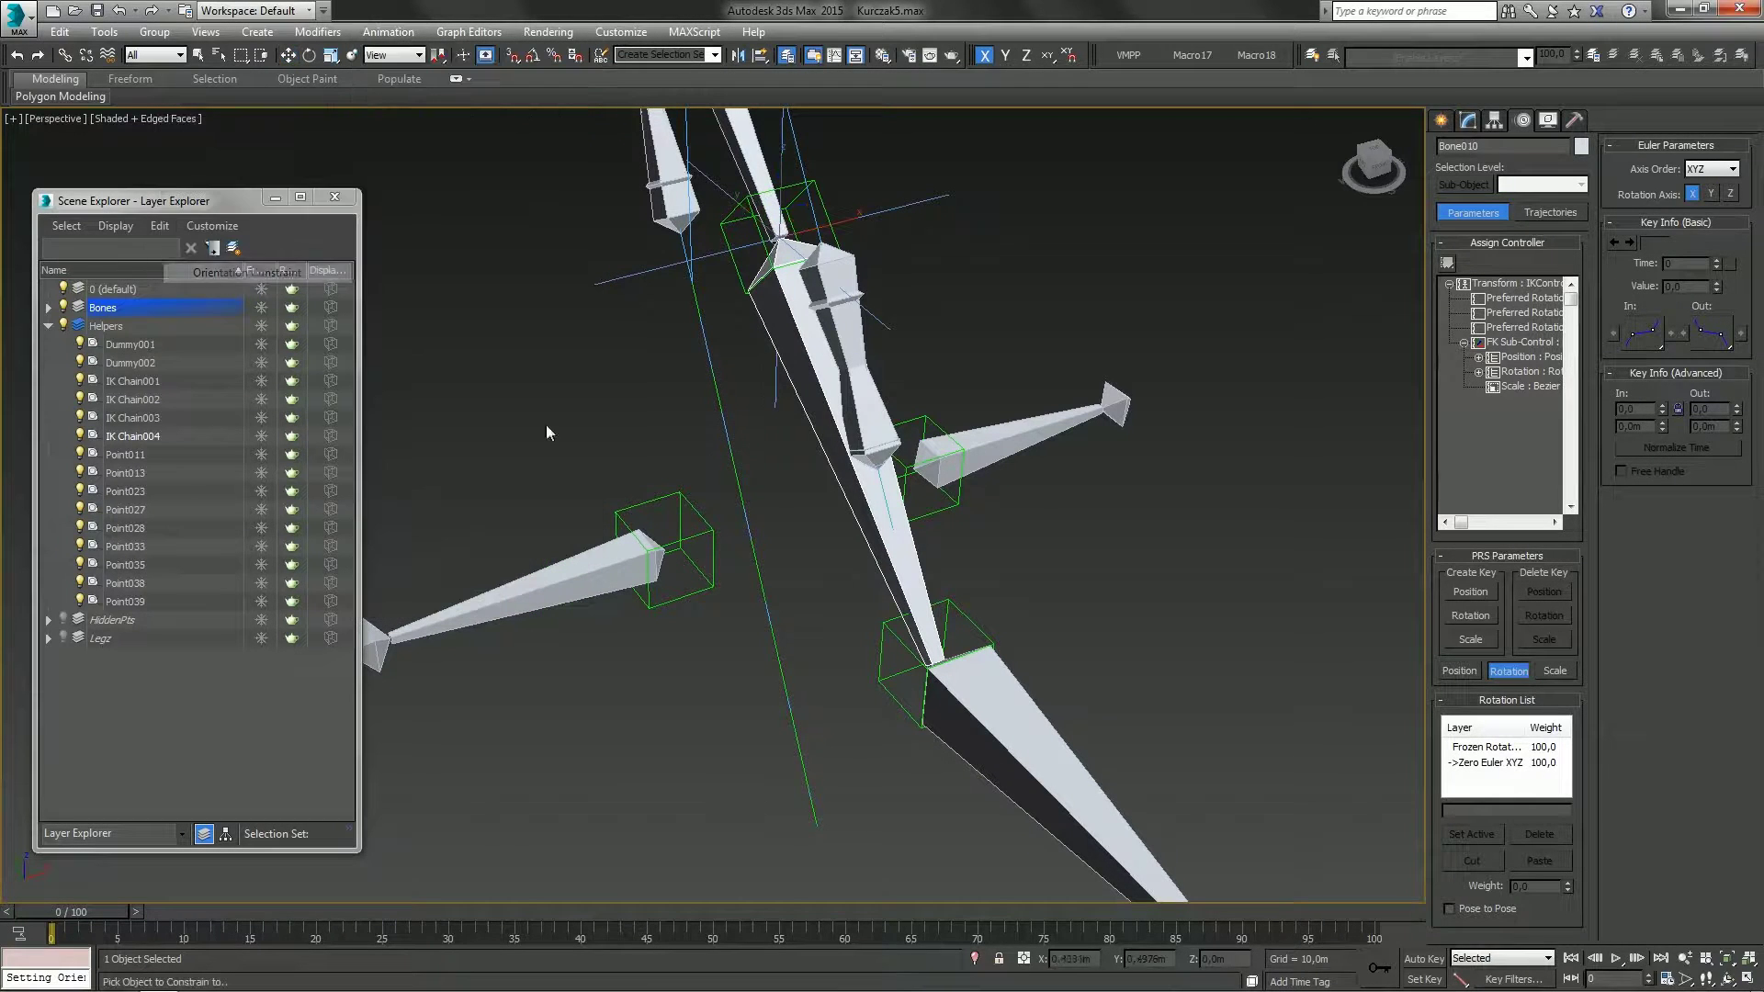
click(822, 199)
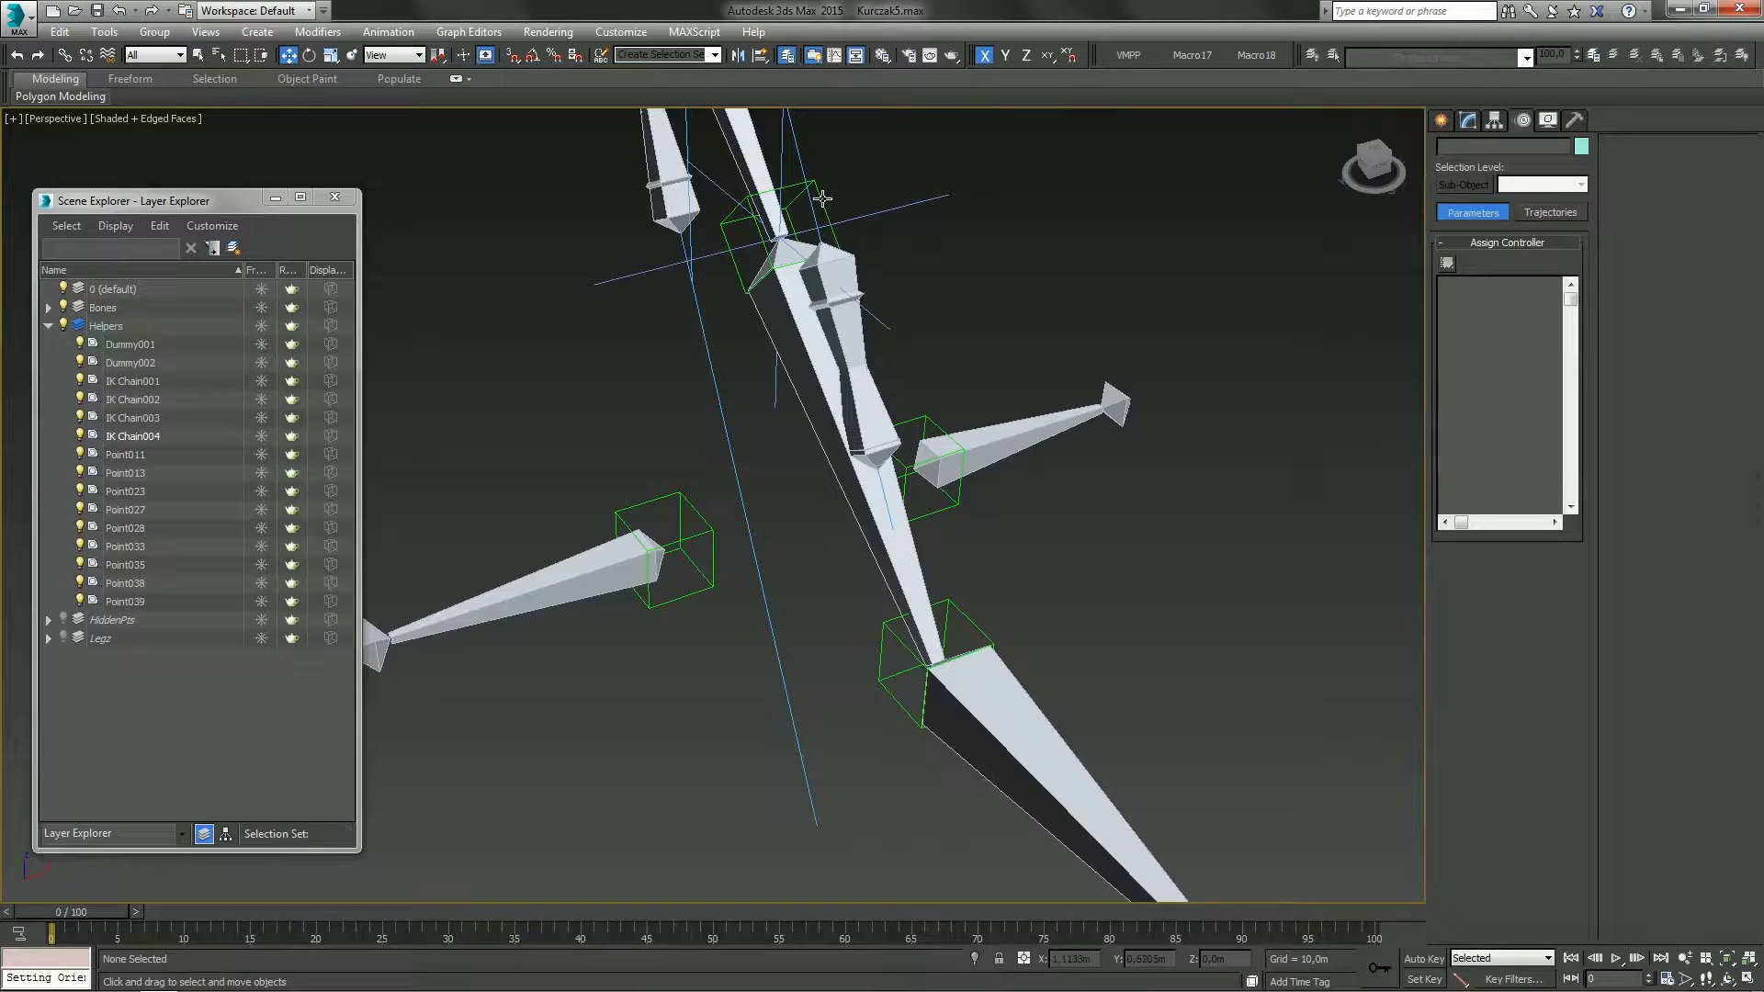
Test-rotate the ankle helper Point011, cancel the rotation and clear the selection
click(822, 199)
key(e)
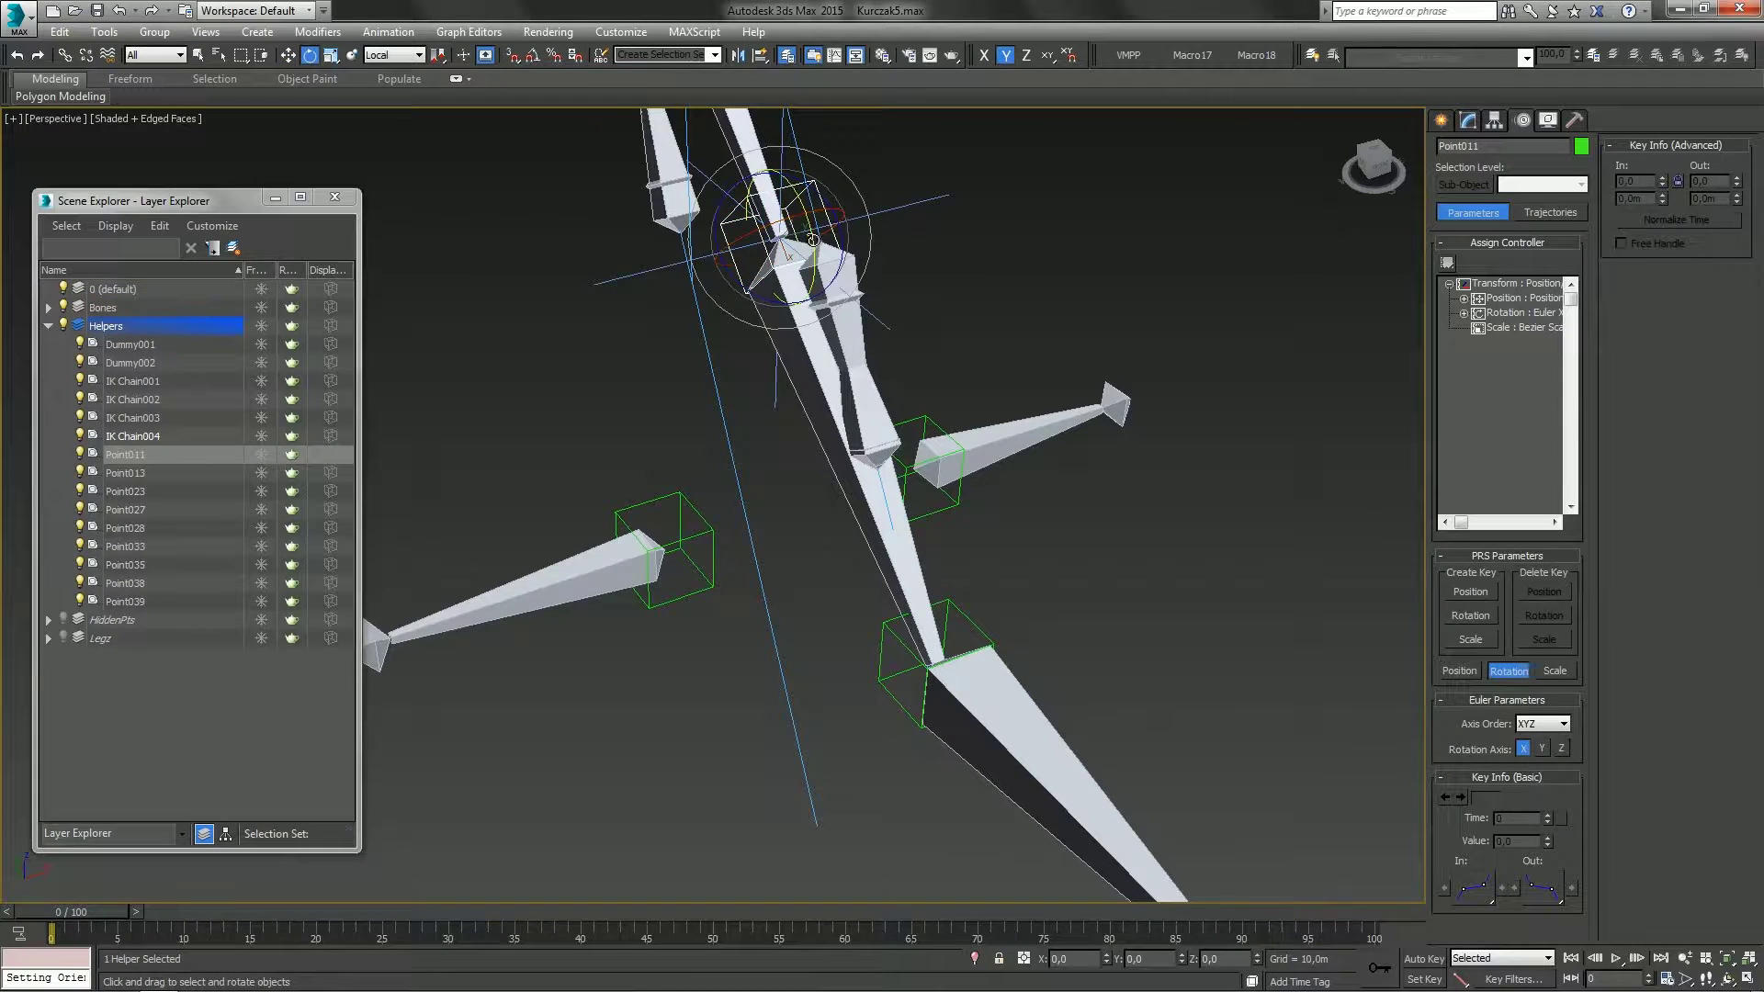
drag(813, 242, 809, 210)
right_click(808, 209)
middle_drag(713, 505, 869, 430)
scroll(869, 430, down, 4)
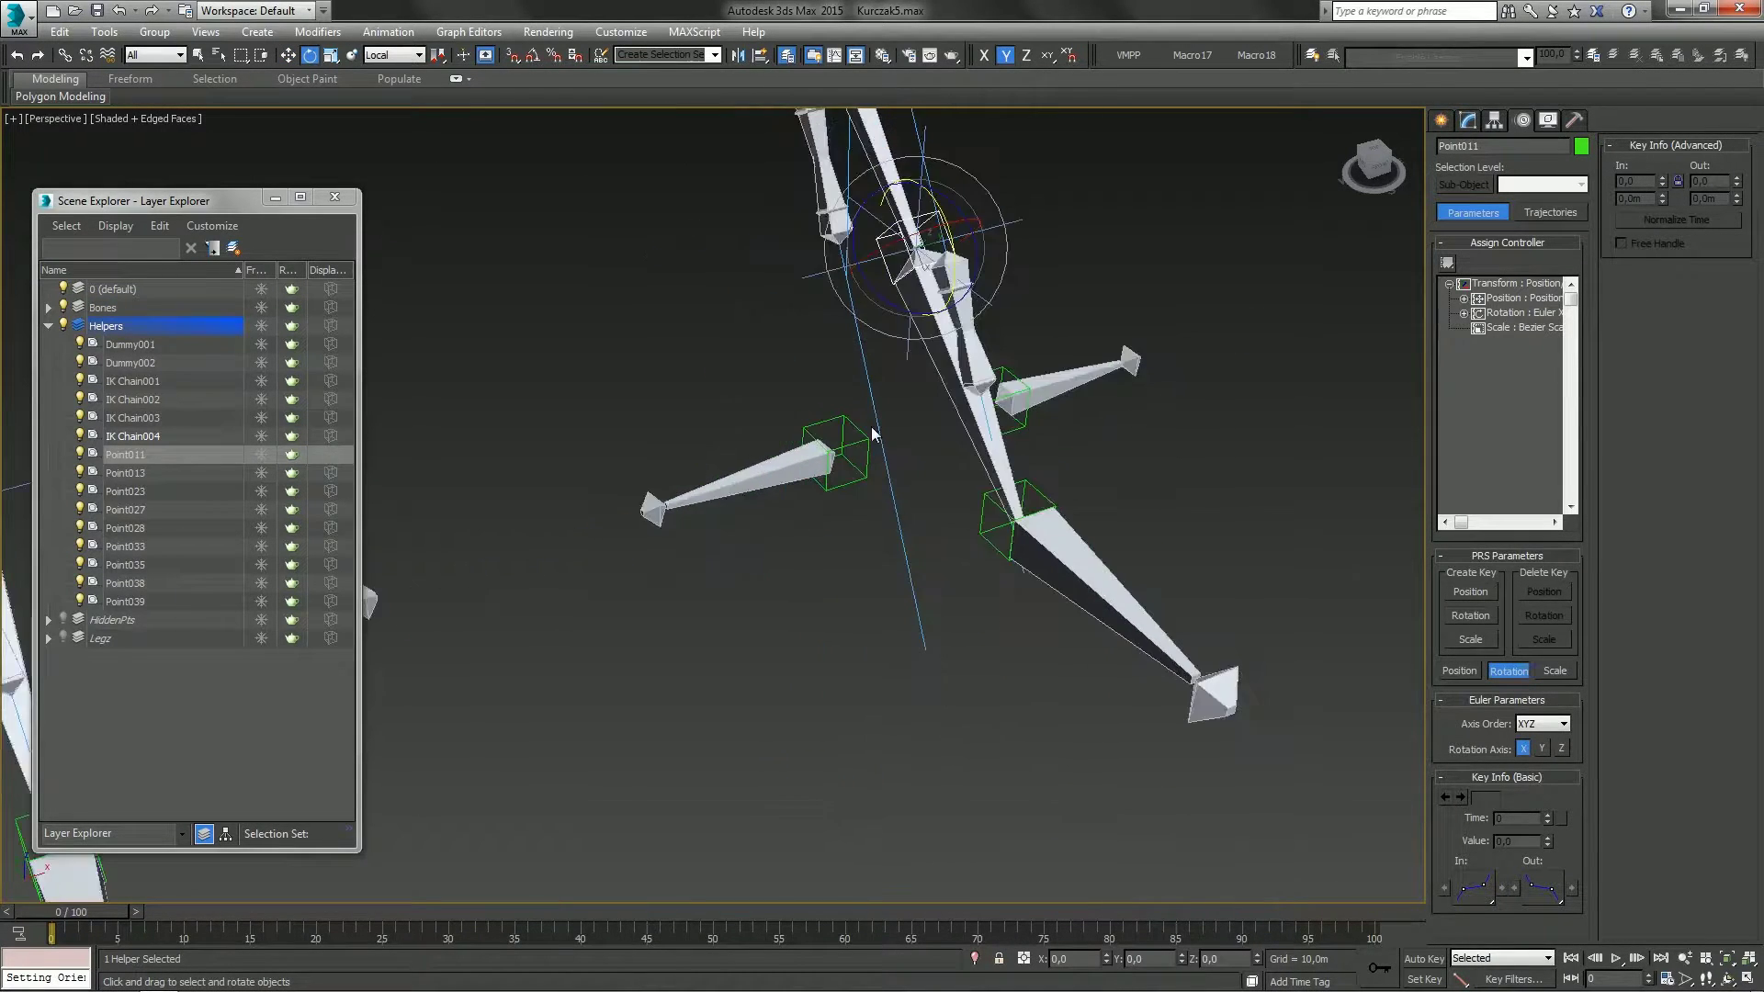
alt+middle_drag(787, 486, 834, 382)
click(790, 435)
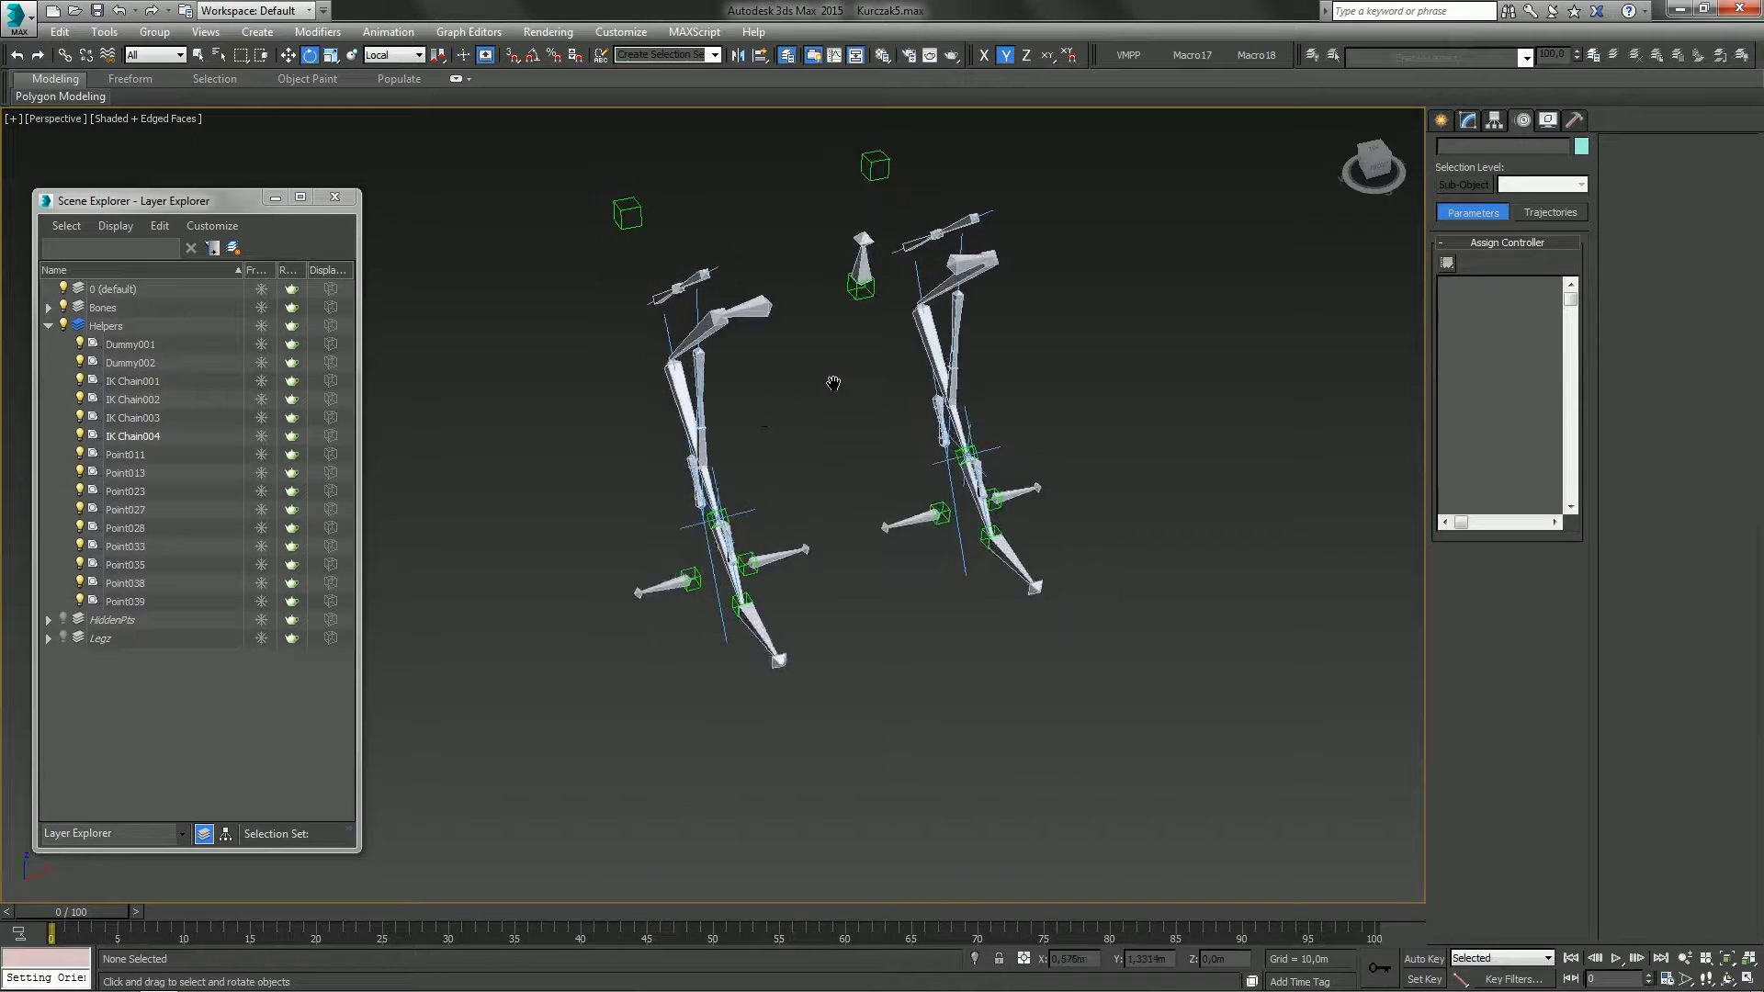
alt+middle_drag(972, 345, 957, 346)
alt+middle_drag(1001, 441, 966, 624)
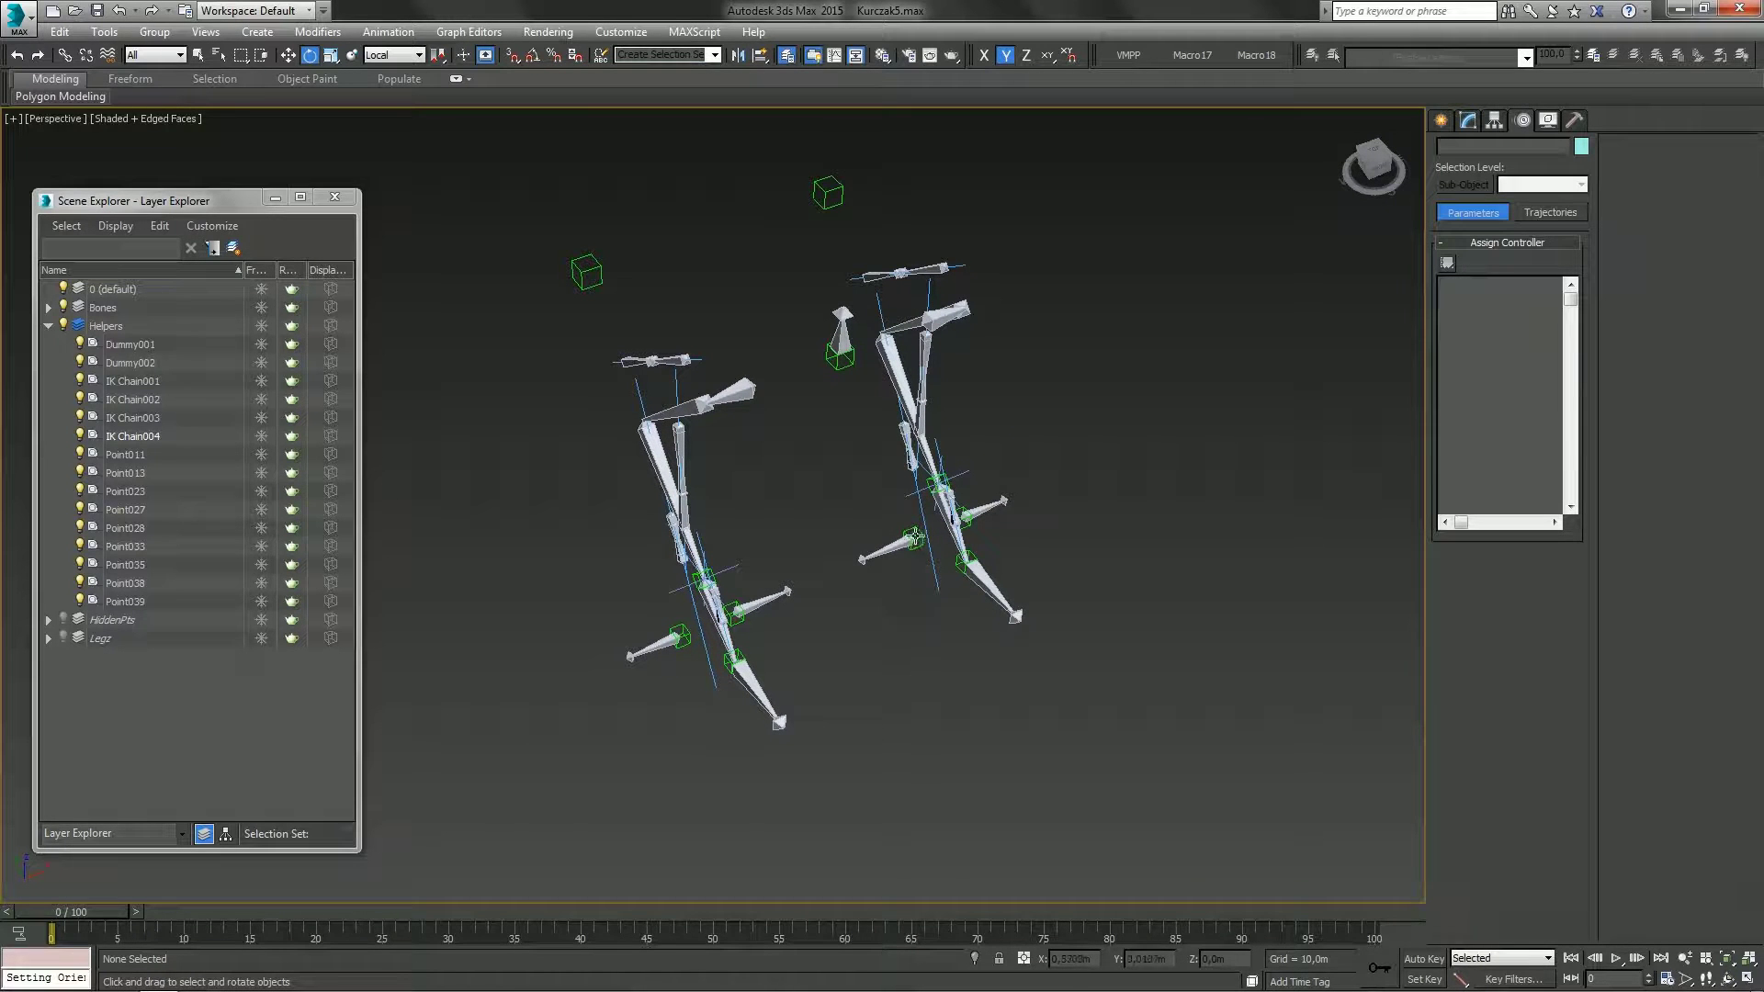
alt+middle_drag(924, 561, 830, 565)
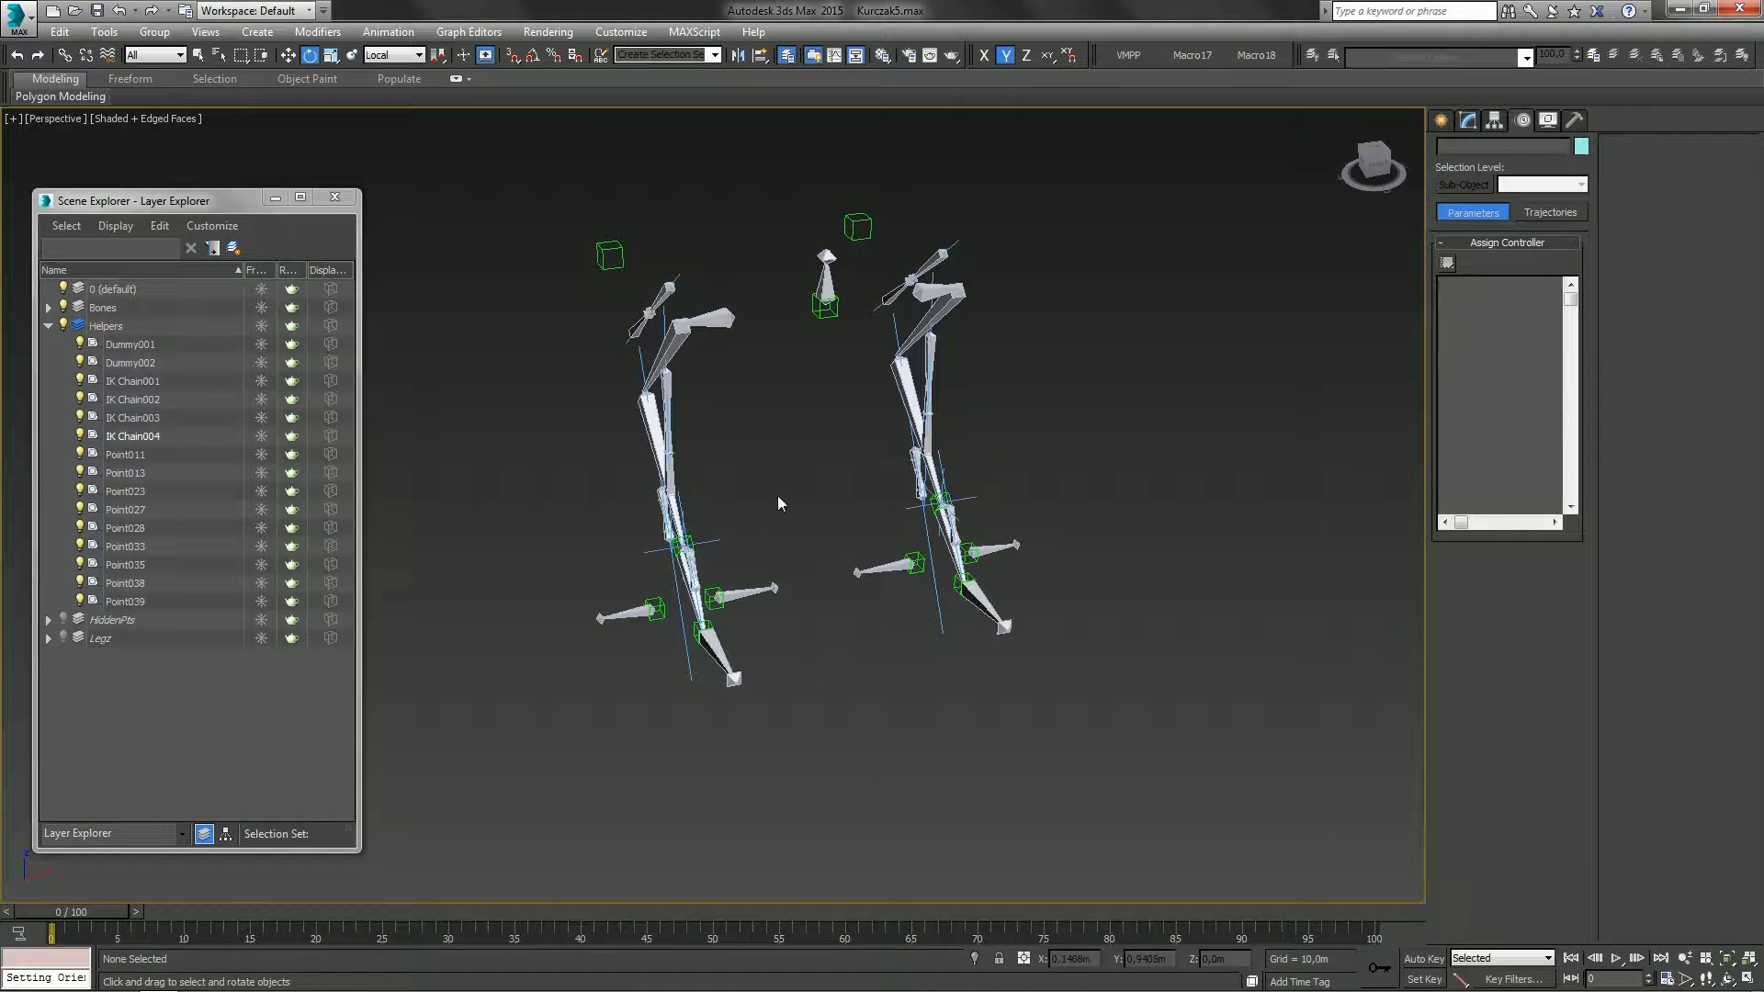
alt+middle_drag(754, 493, 842, 523)
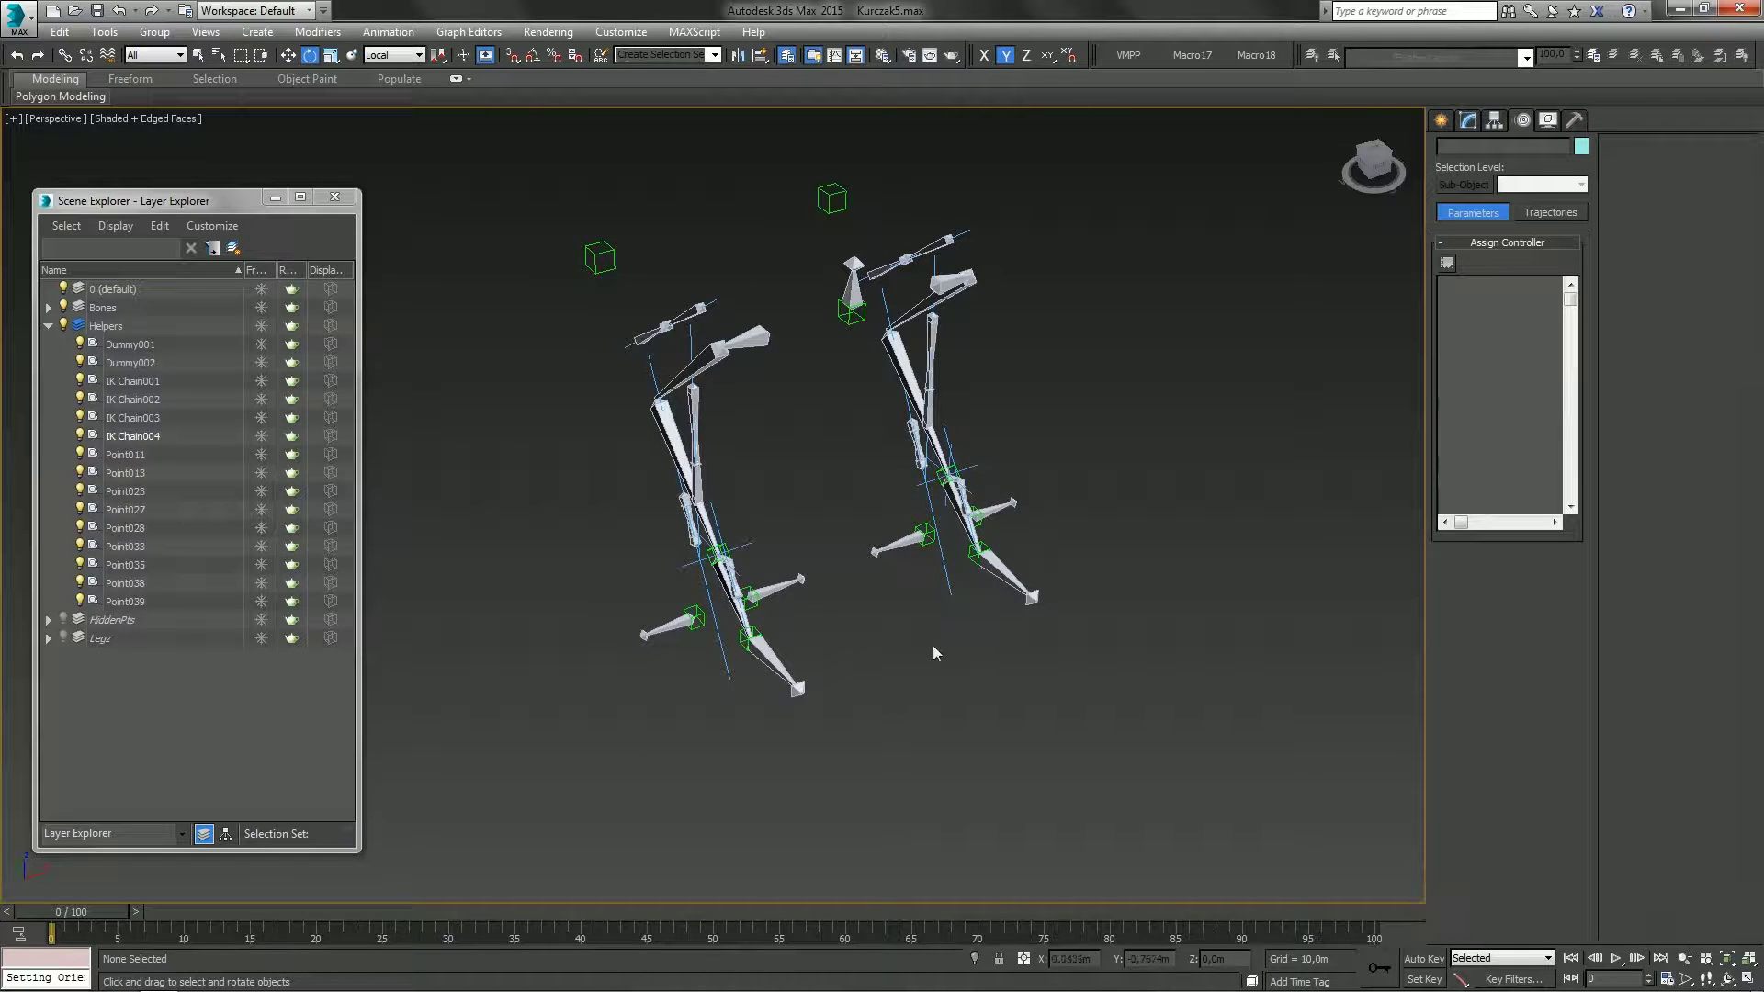
alt+middle_drag(933, 652, 861, 626)
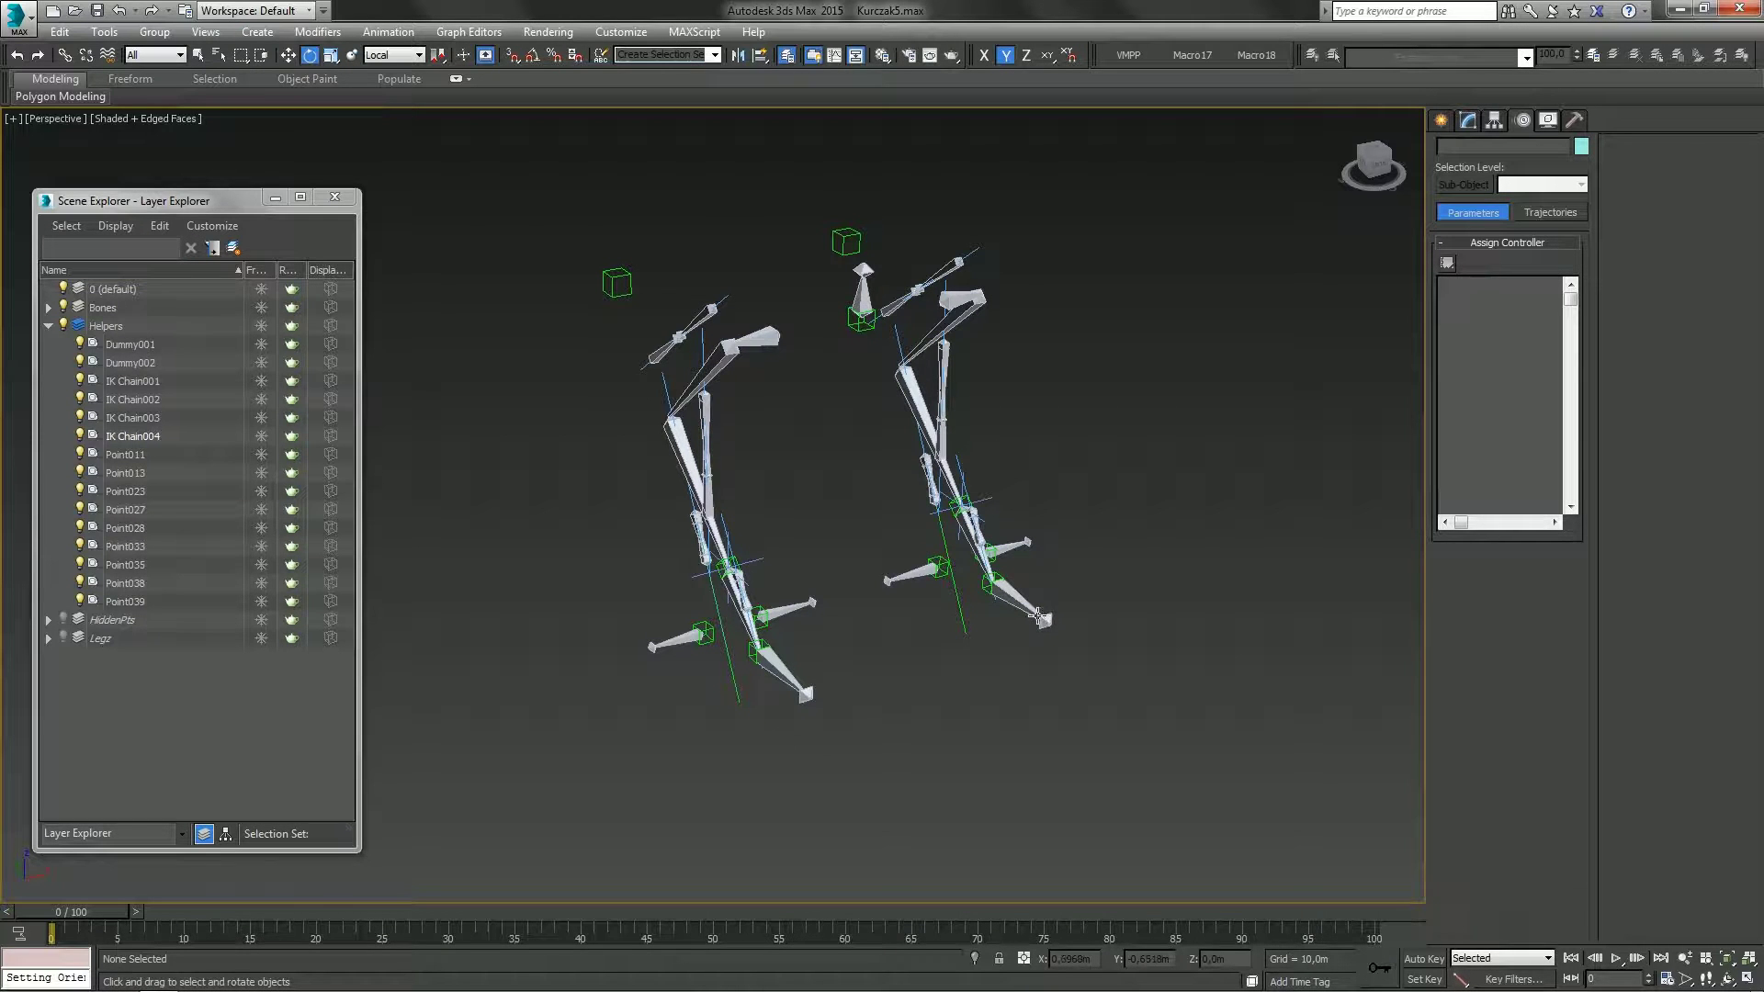
alt+middle_drag(974, 680, 968, 616)
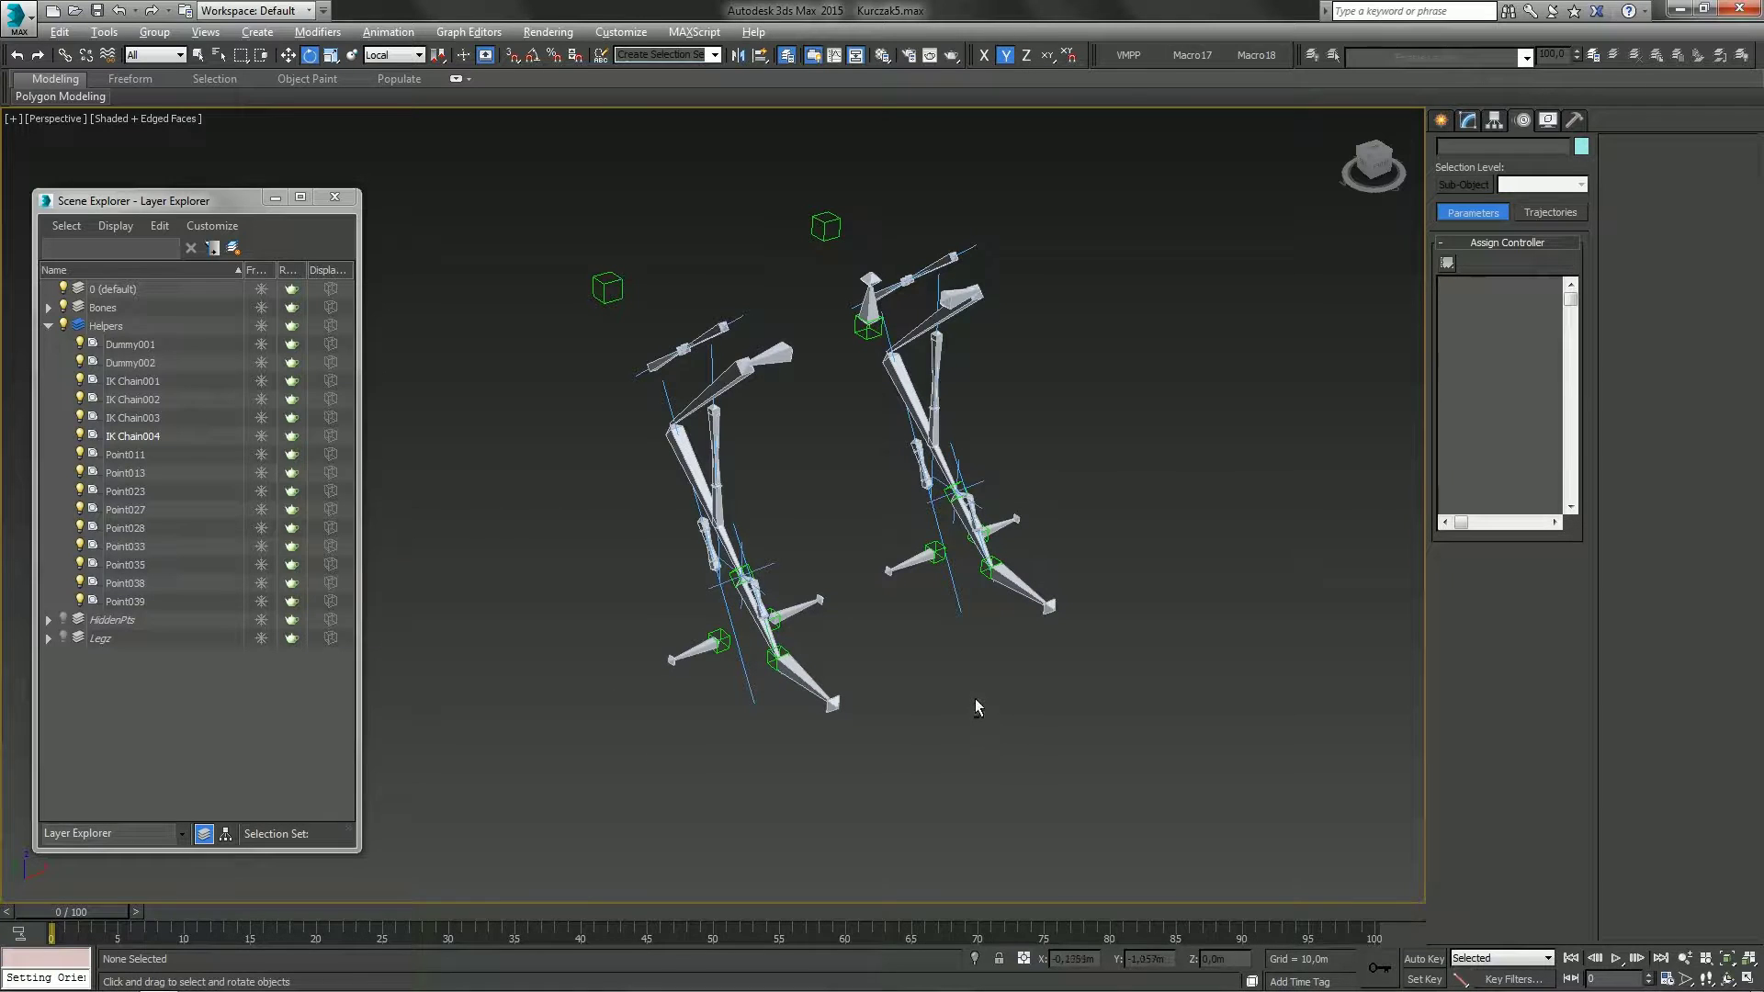
alt+middle_drag(973, 705, 996, 725)
middle_drag(1066, 820, 1064, 787)
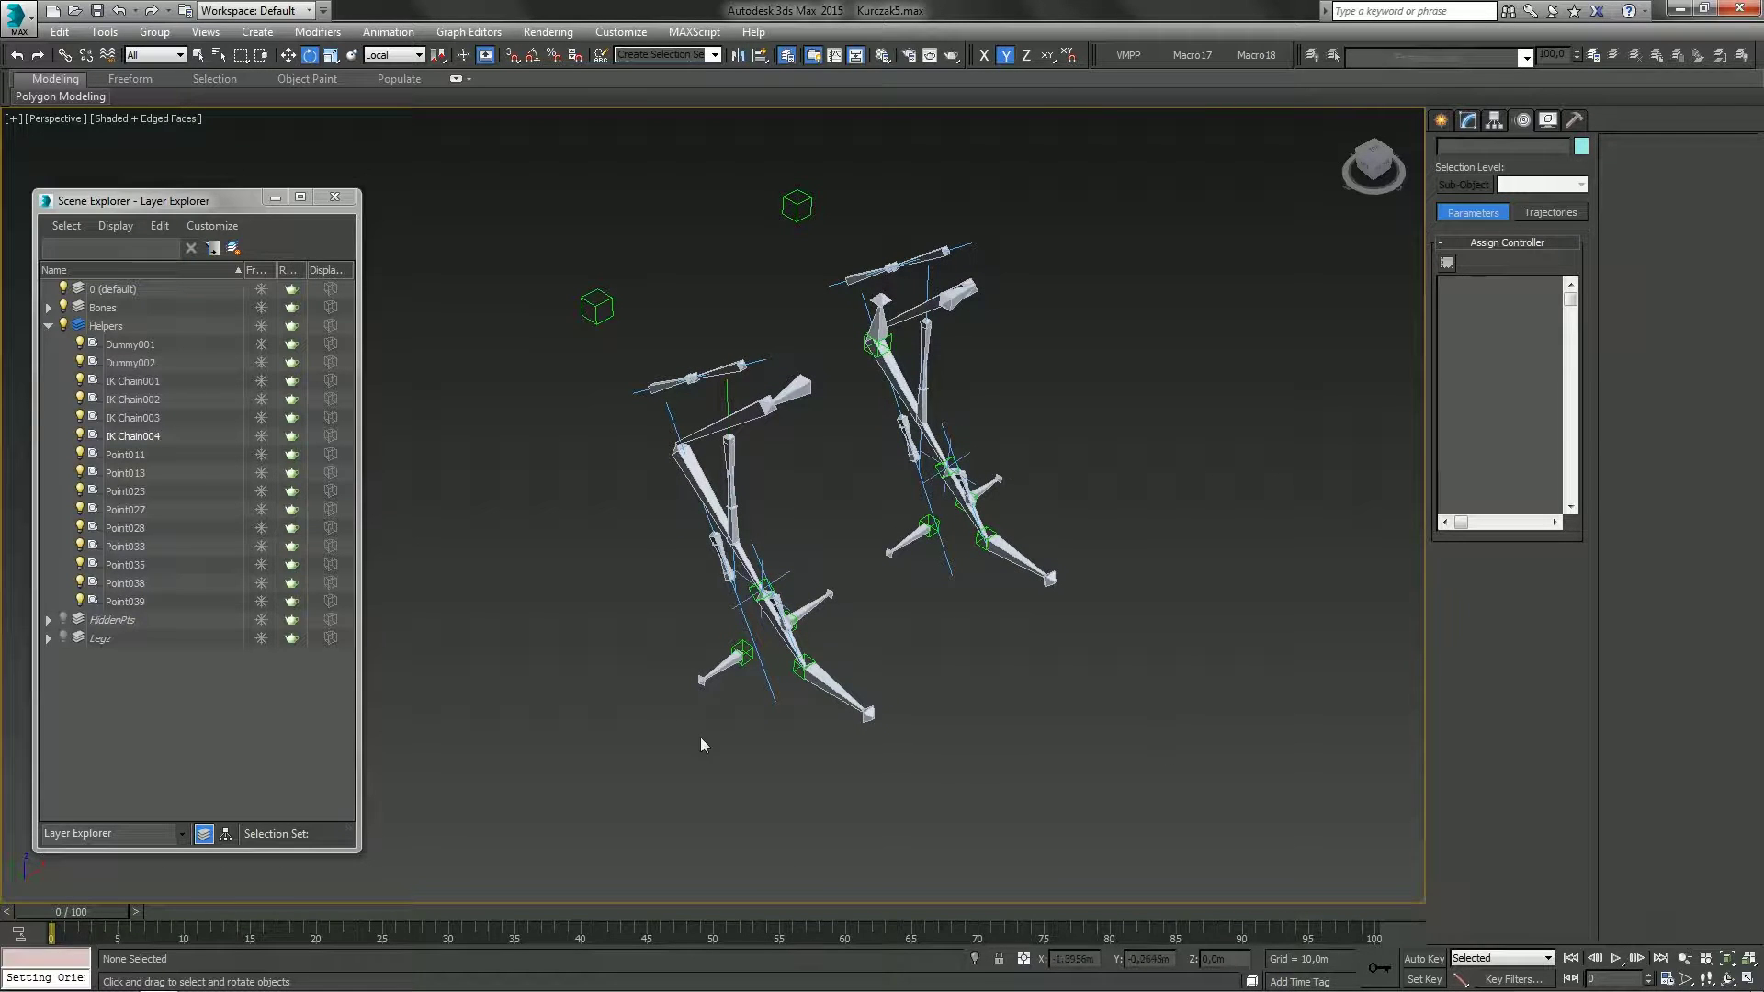
alt+middle_drag(1001, 749, 957, 693)
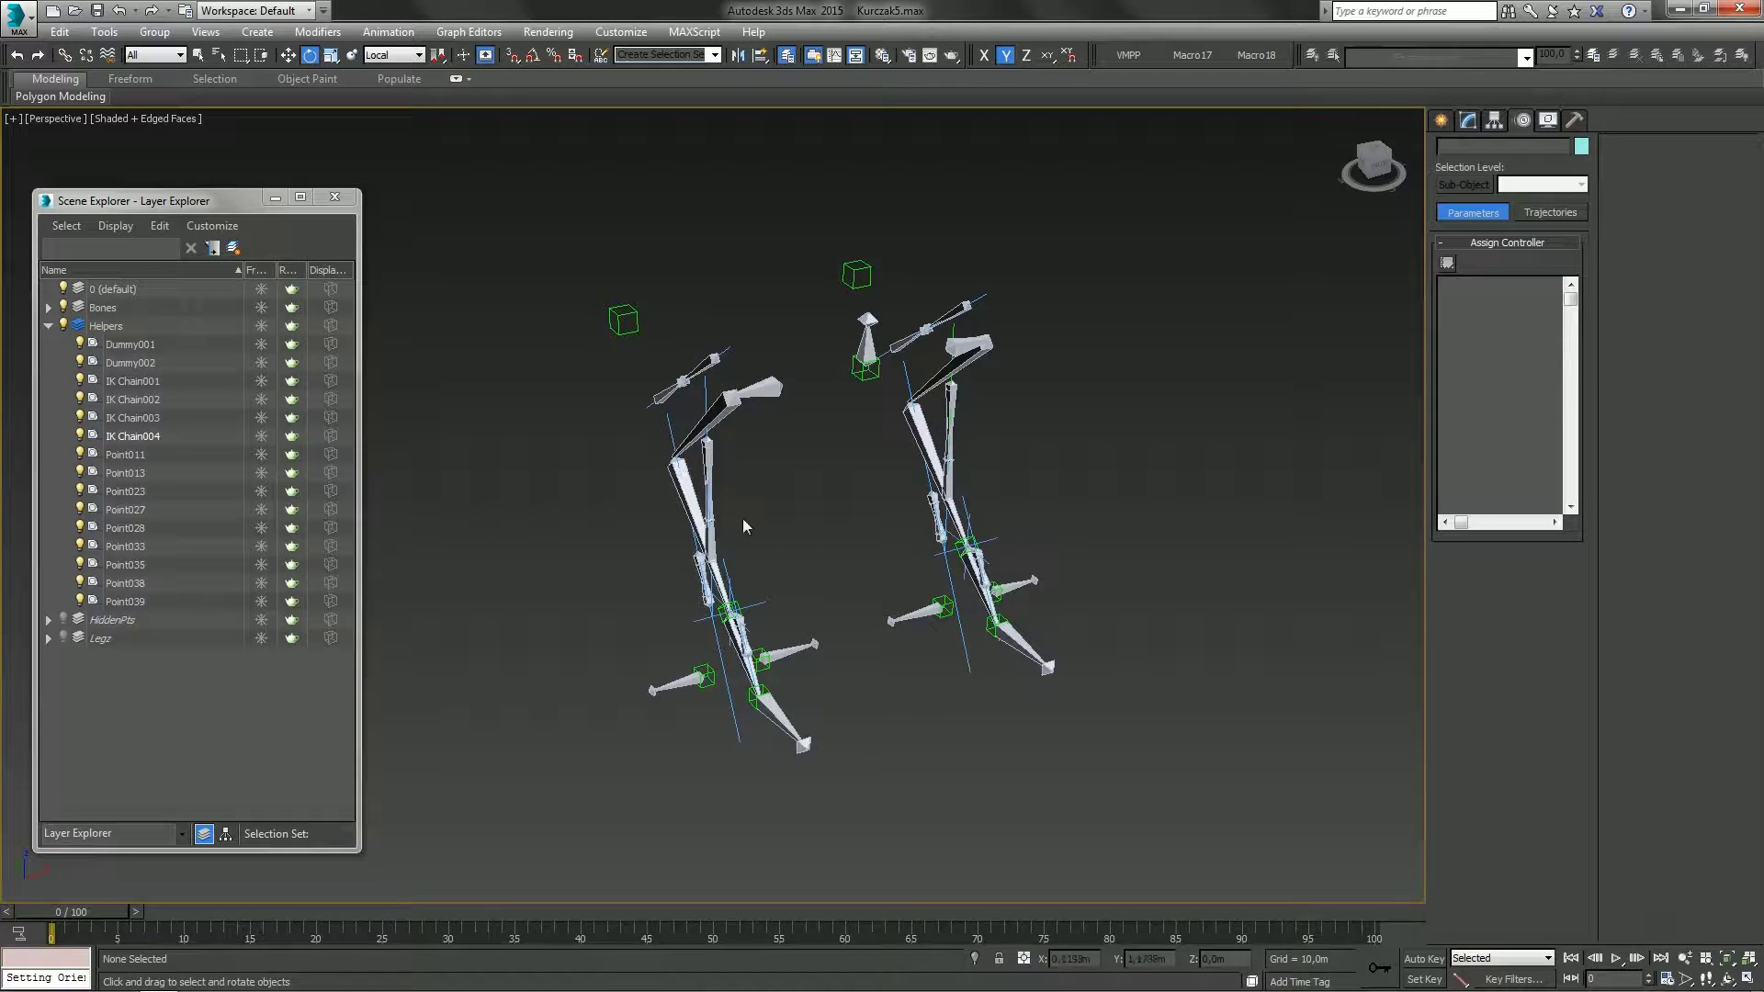
alt+middle_drag(802, 735, 868, 717)
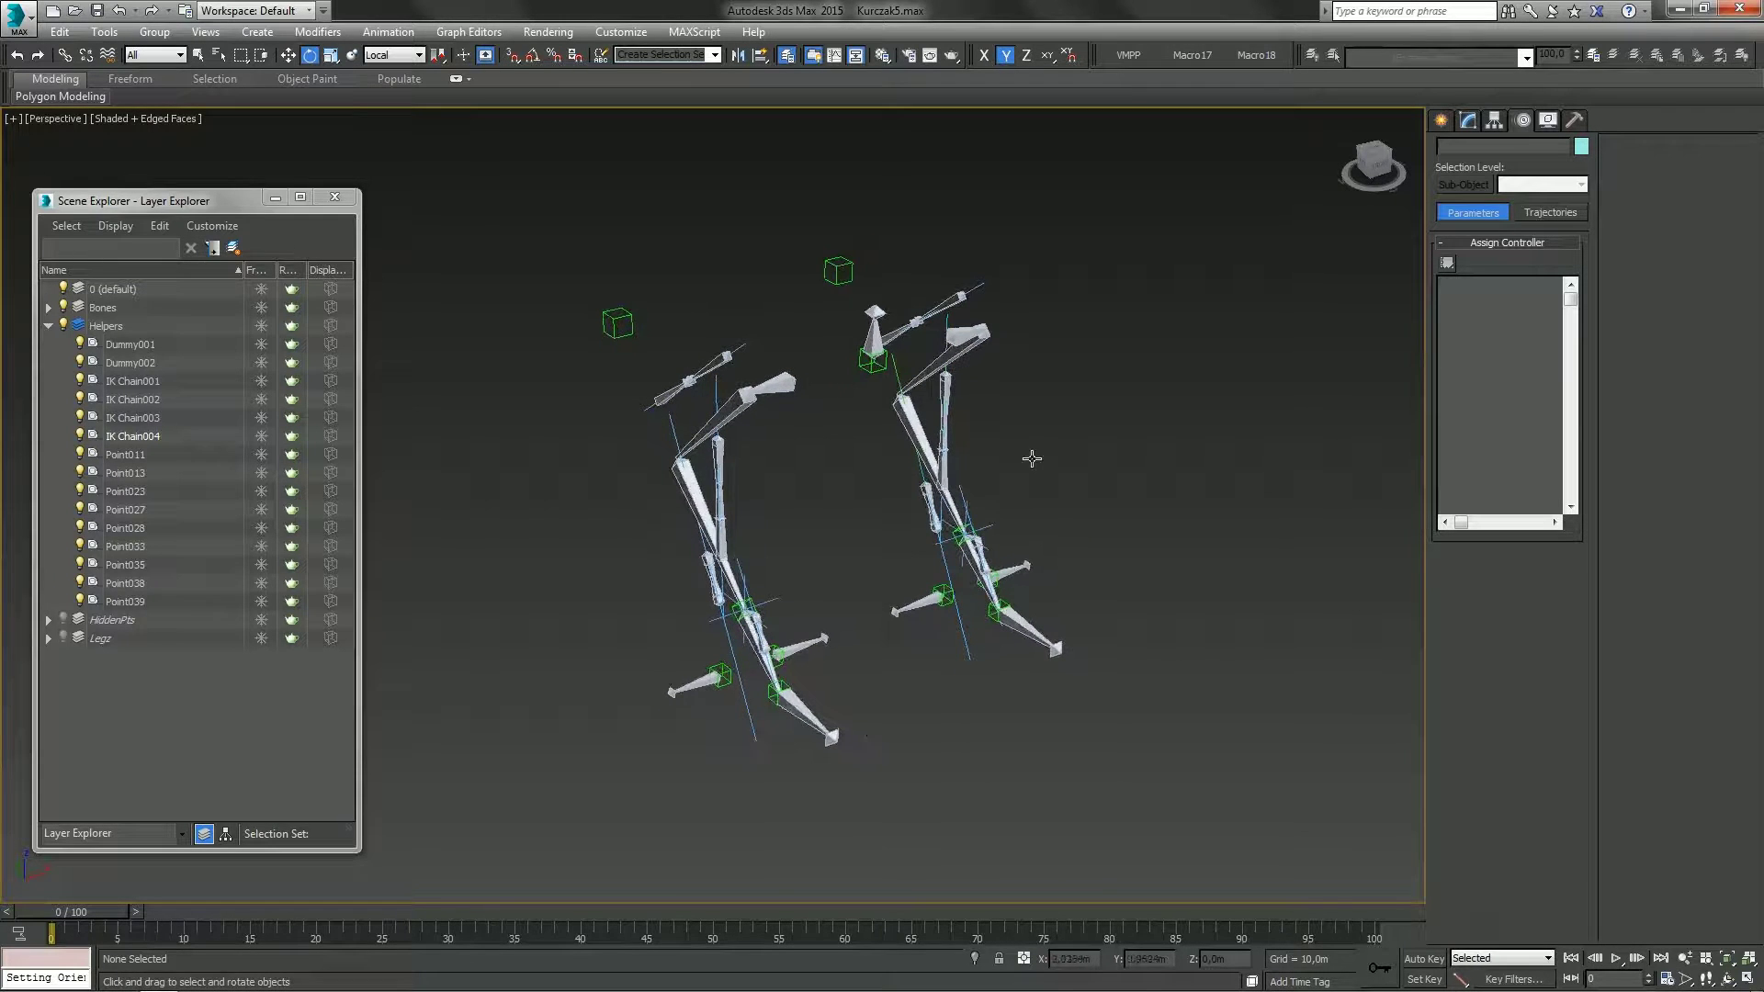
mouse_move(857, 593)
alt+middle_down()
mouse_move(842, 580)
mouse_move(864, 522)
mouse_move(872, 575)
mouse_move(897, 580)
mouse_move(880, 555)
mouse_move(854, 595)
mouse_move(824, 595)
mouse_move(863, 572)
alt+middle_up()
key(alt)
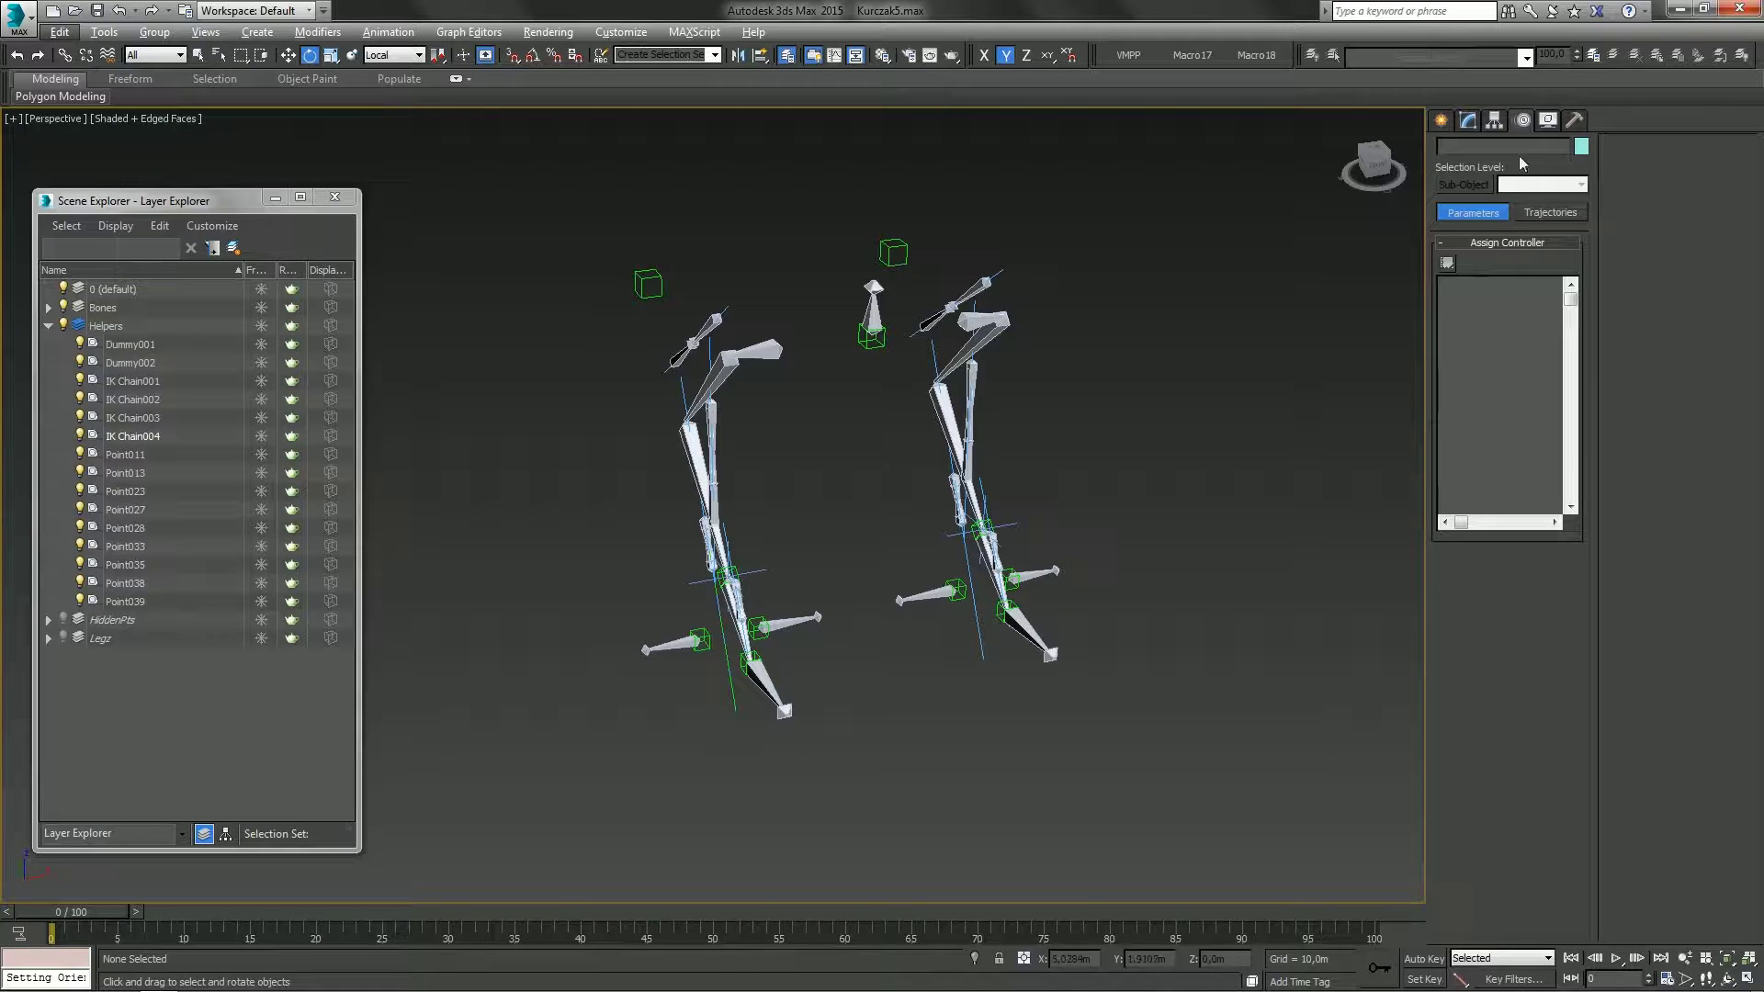
Create a Plane primitive about 2.04 m long and 2.51 m wide on the ground beneath both leg rigs
click(1440, 120)
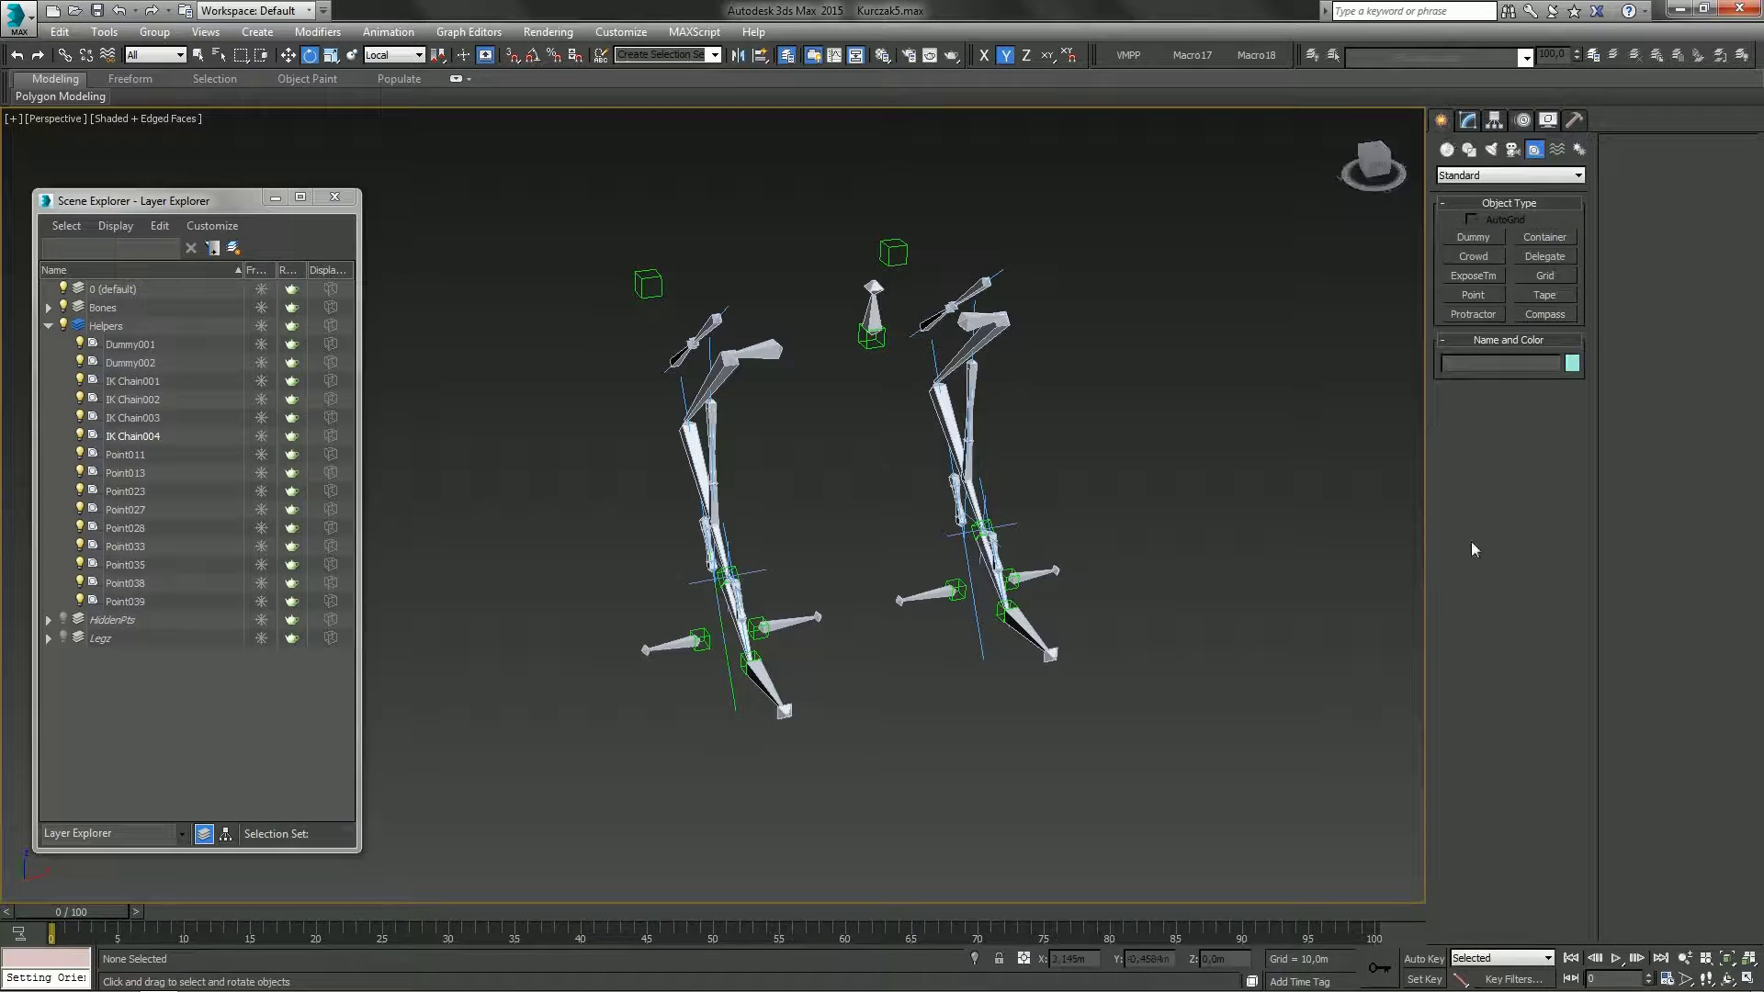
click(1447, 149)
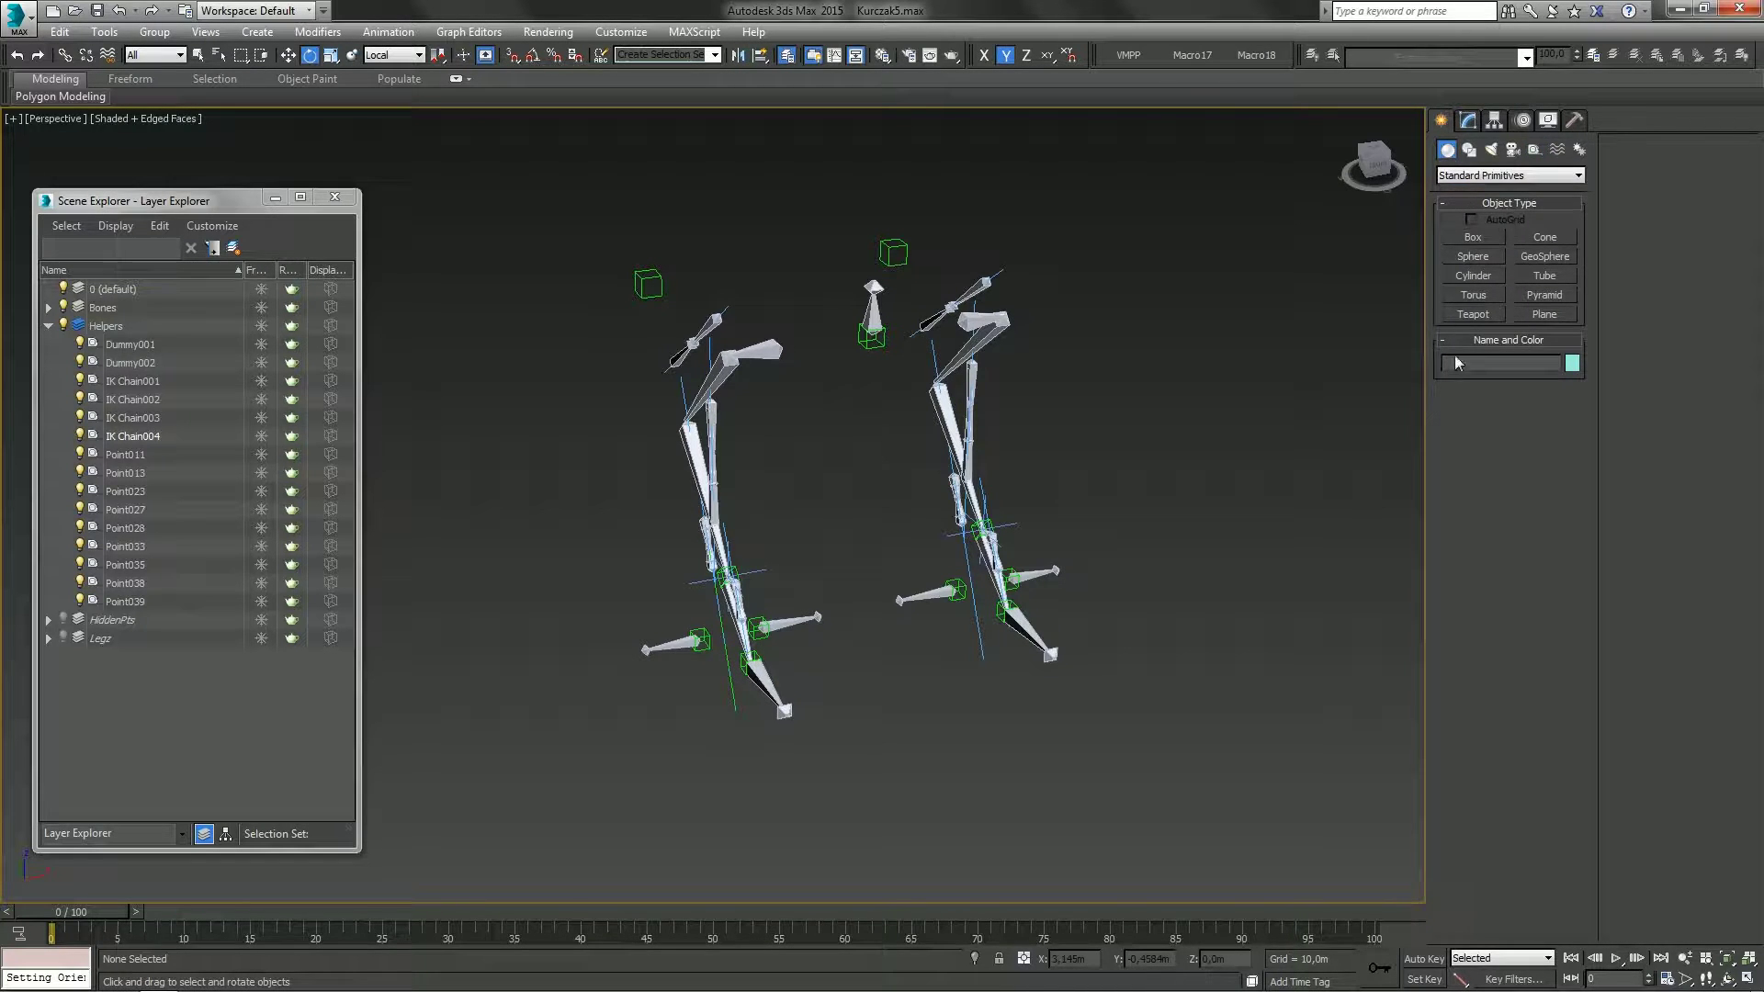
click(1473, 238)
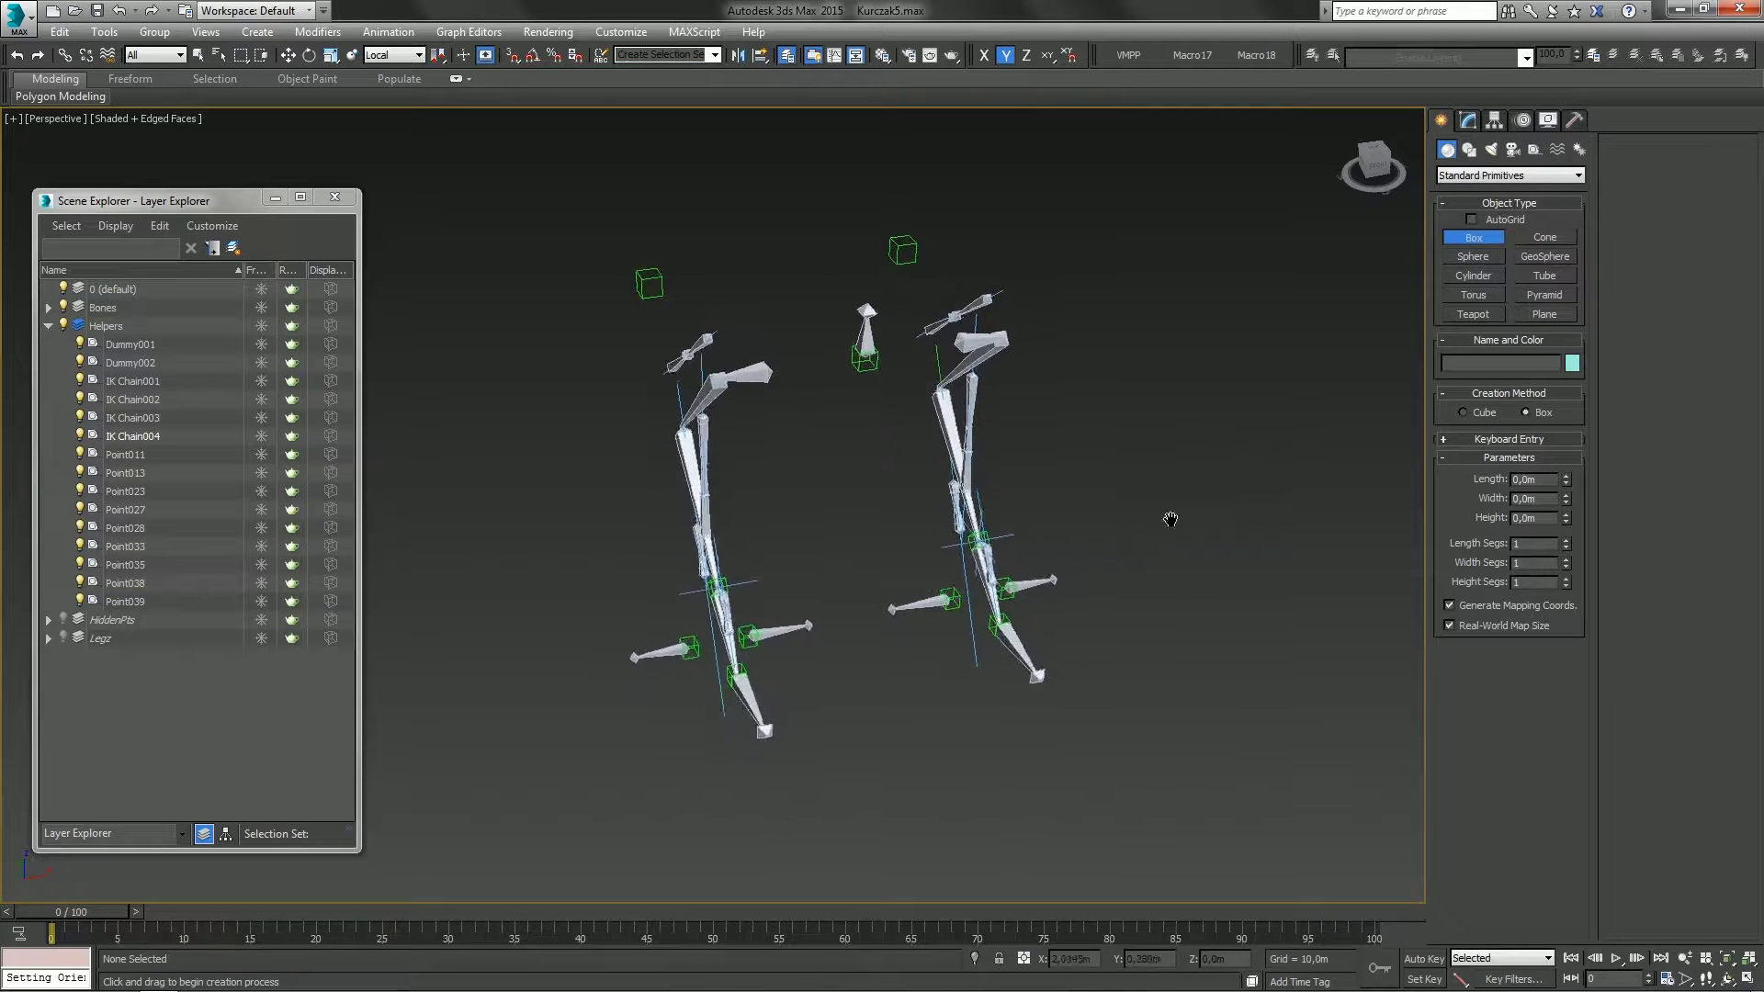
scroll(1194, 440, down, 3)
click(1545, 314)
middle_drag(1139, 408, 978, 454)
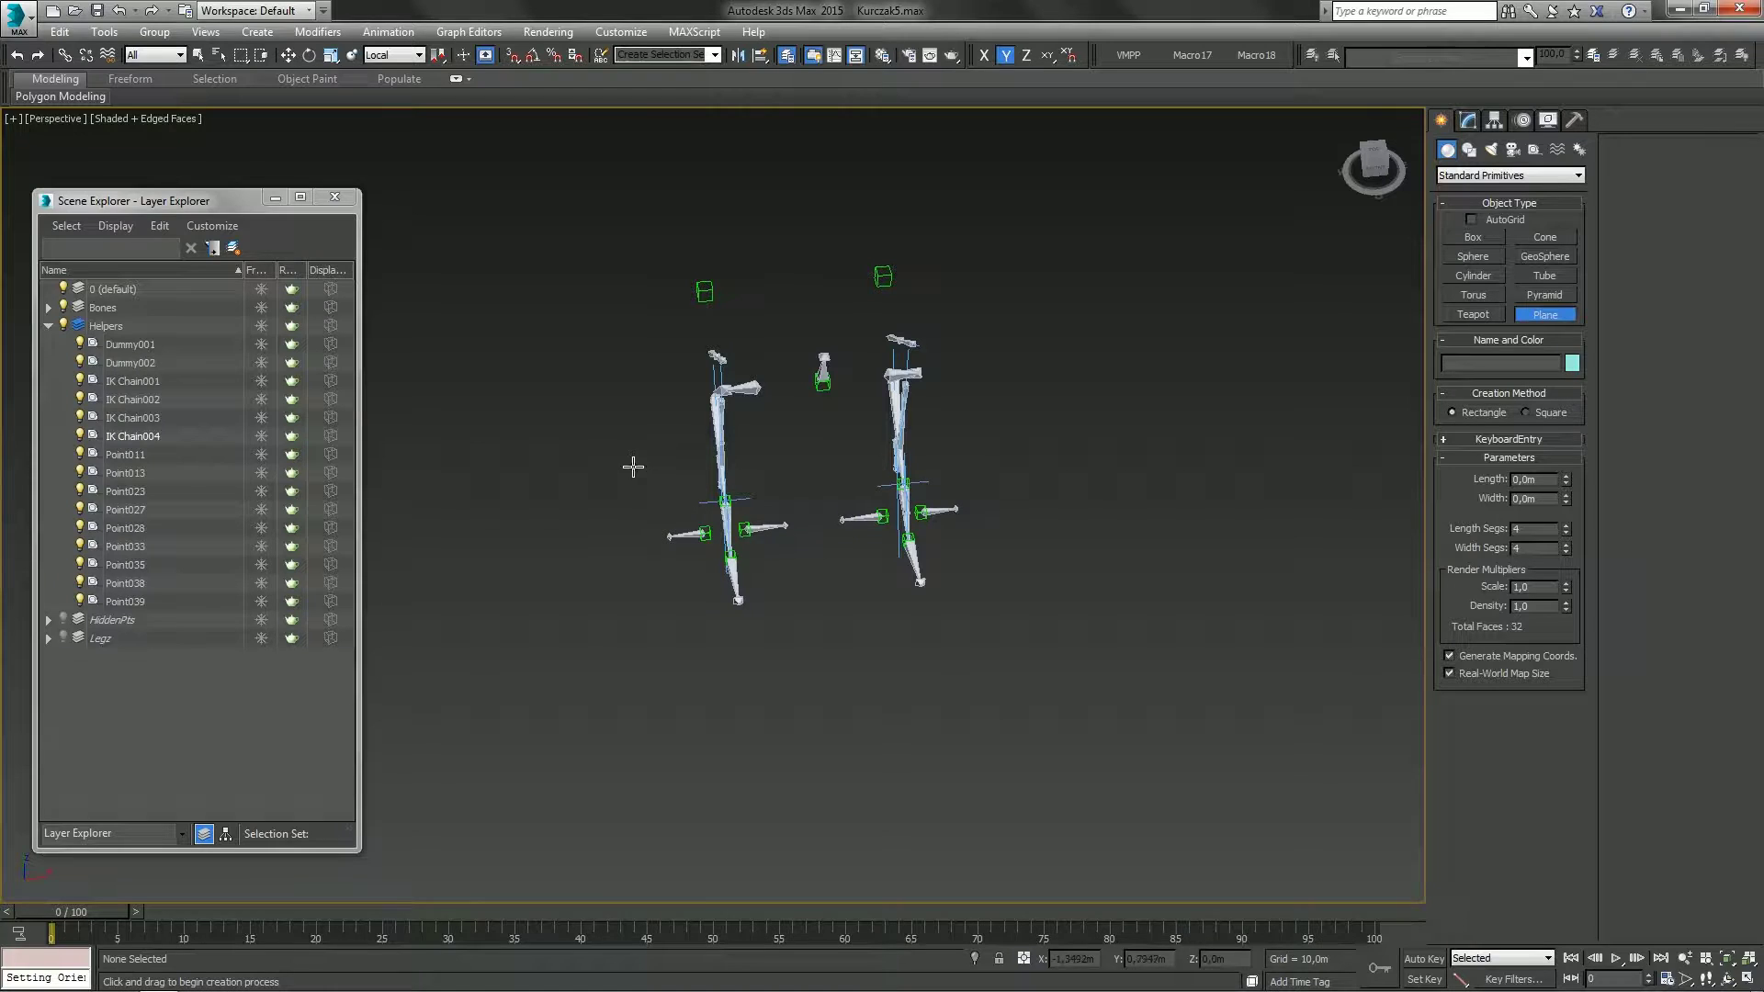
drag(646, 433, 1003, 589)
key(e)
Reduce the plane's subdivisions to 1 length segment and 2 width segments
click(1475, 117)
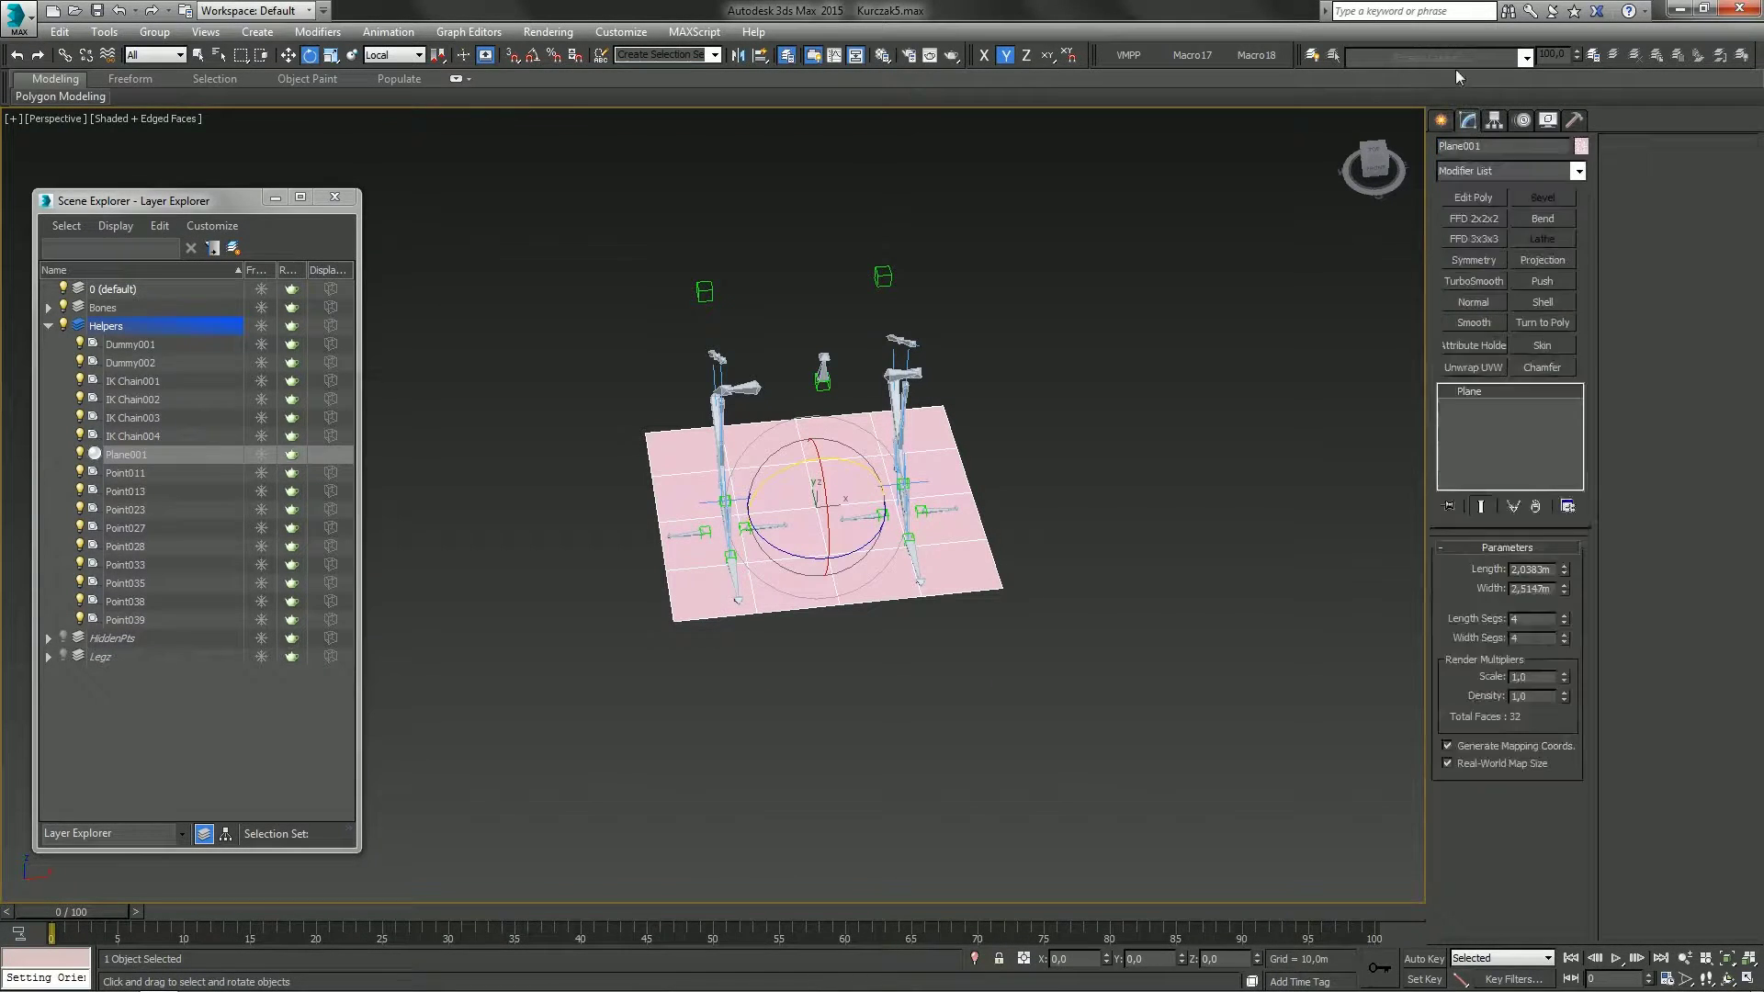
right_click(1565, 617)
click(1563, 634)
Set the plane's length to 2.0 m
alt+middle_drag(790, 540, 1050, 454)
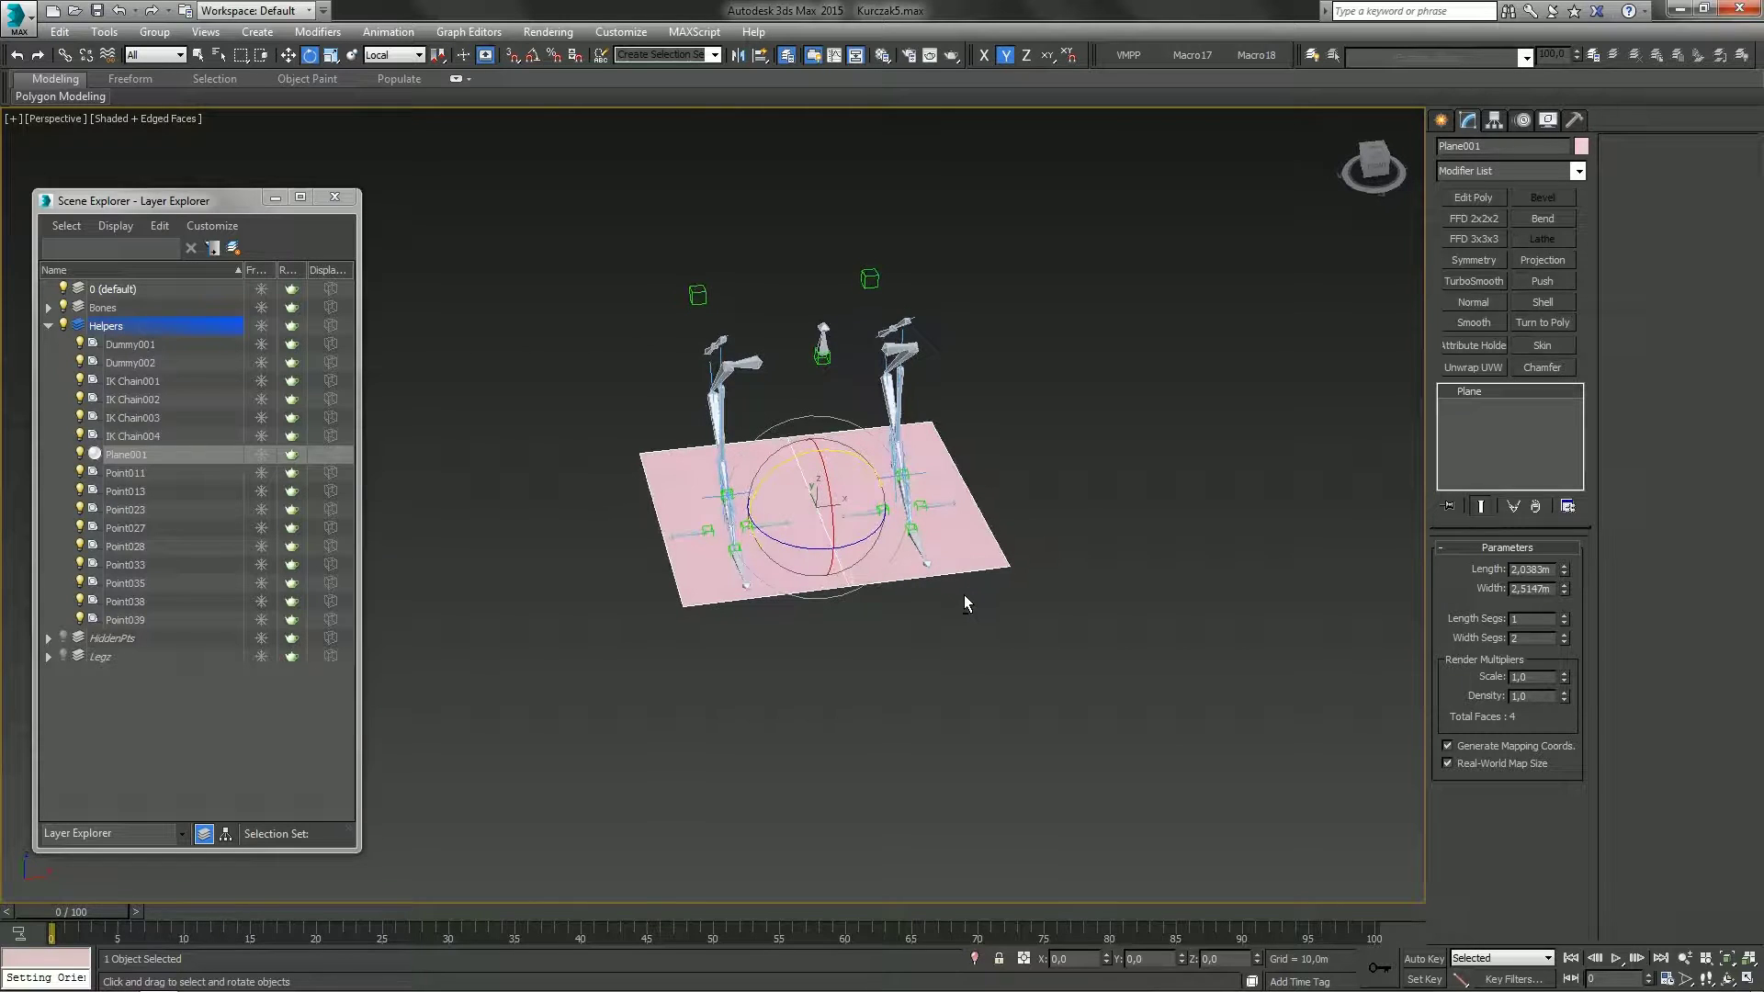
alt+middle_drag(970, 562, 993, 560)
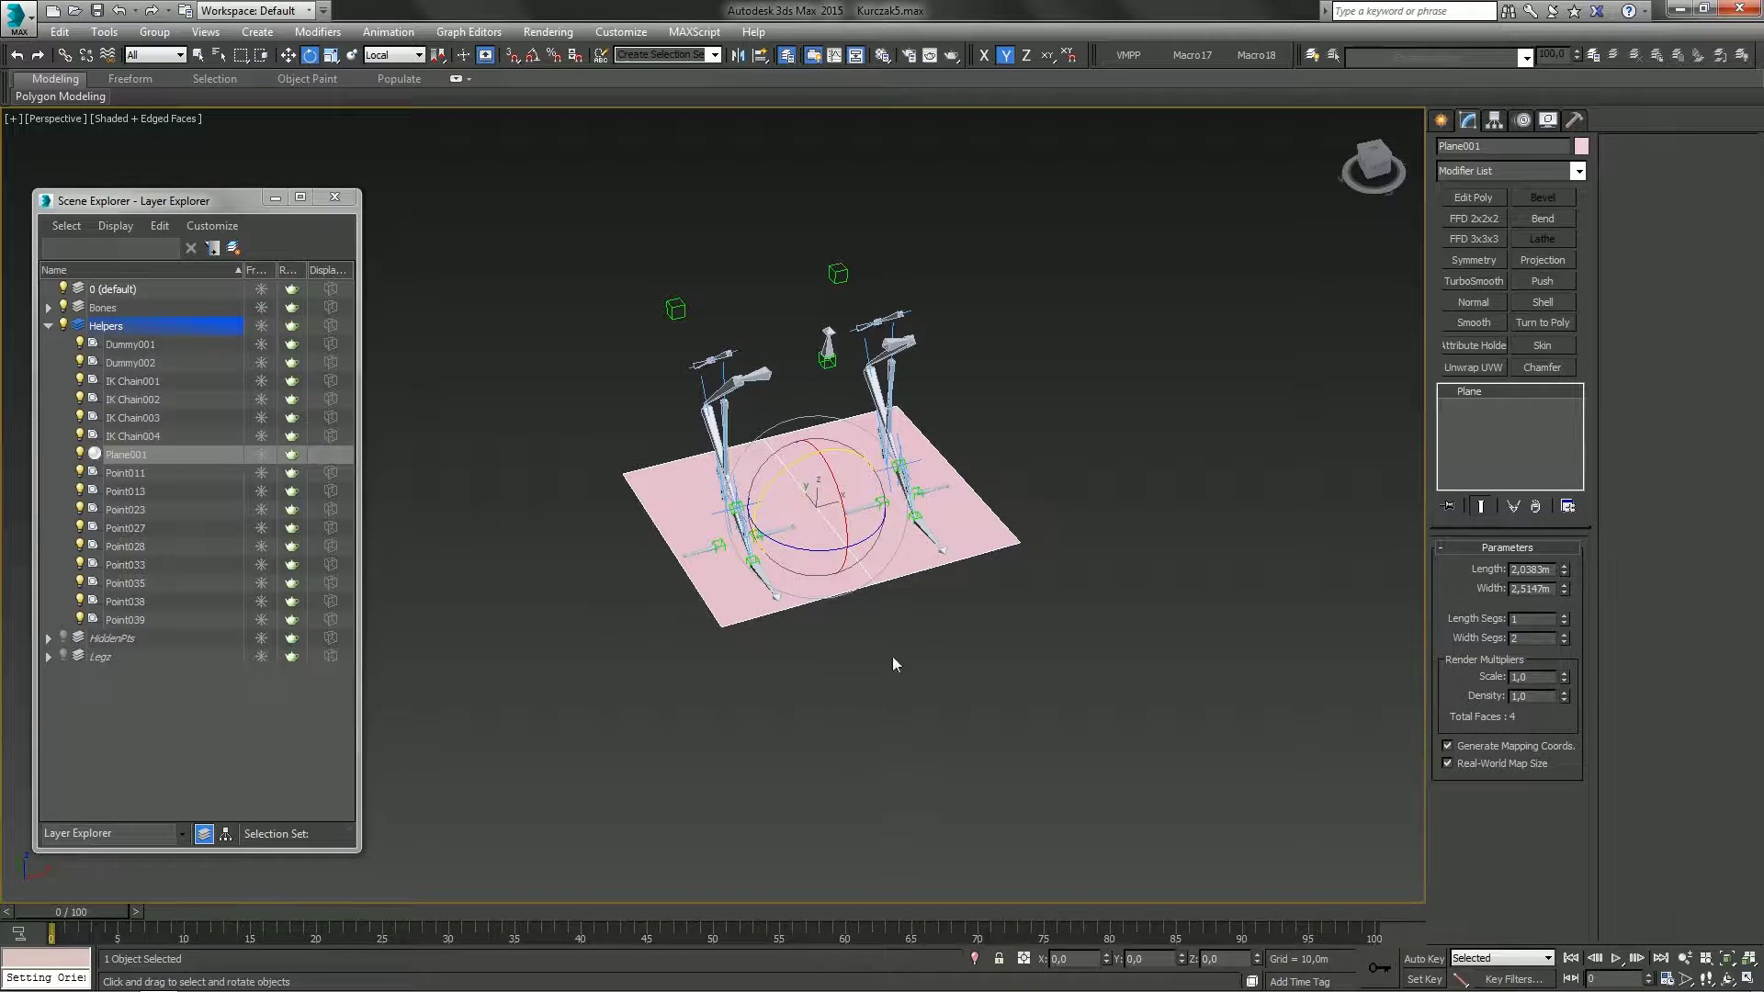
middle_drag(870, 585, 891, 596)
scroll(891, 596, up, 3)
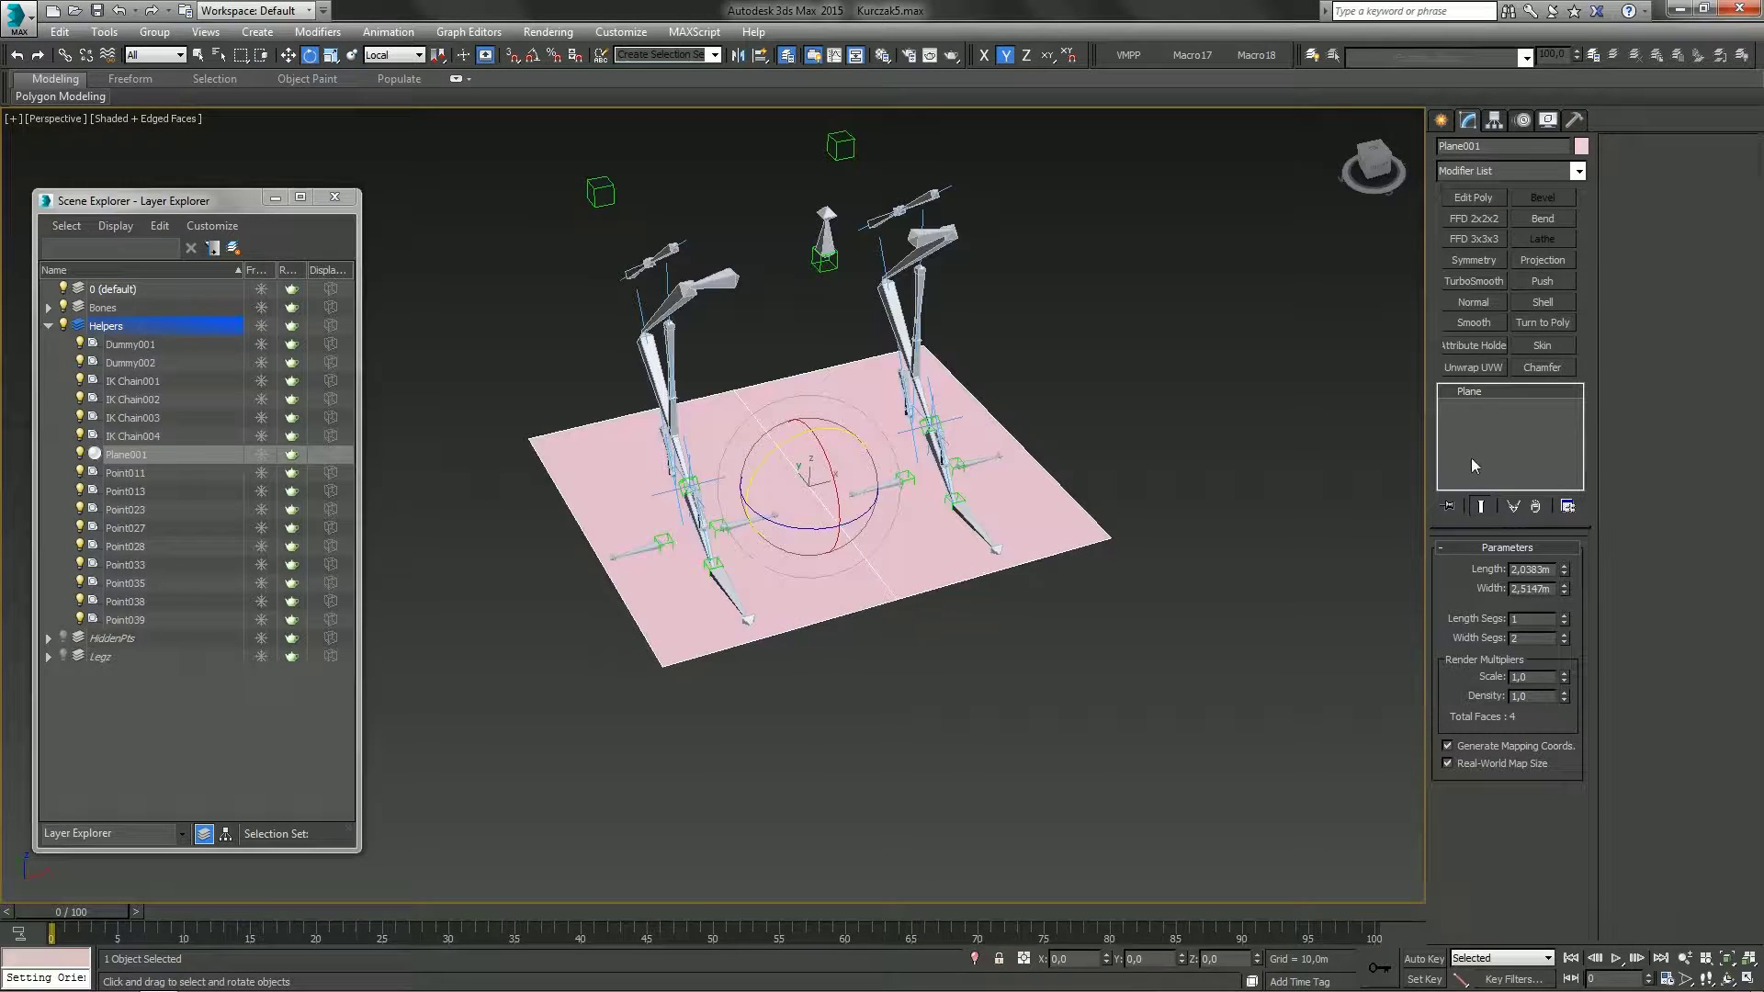
drag(1564, 572, 1564, 565)
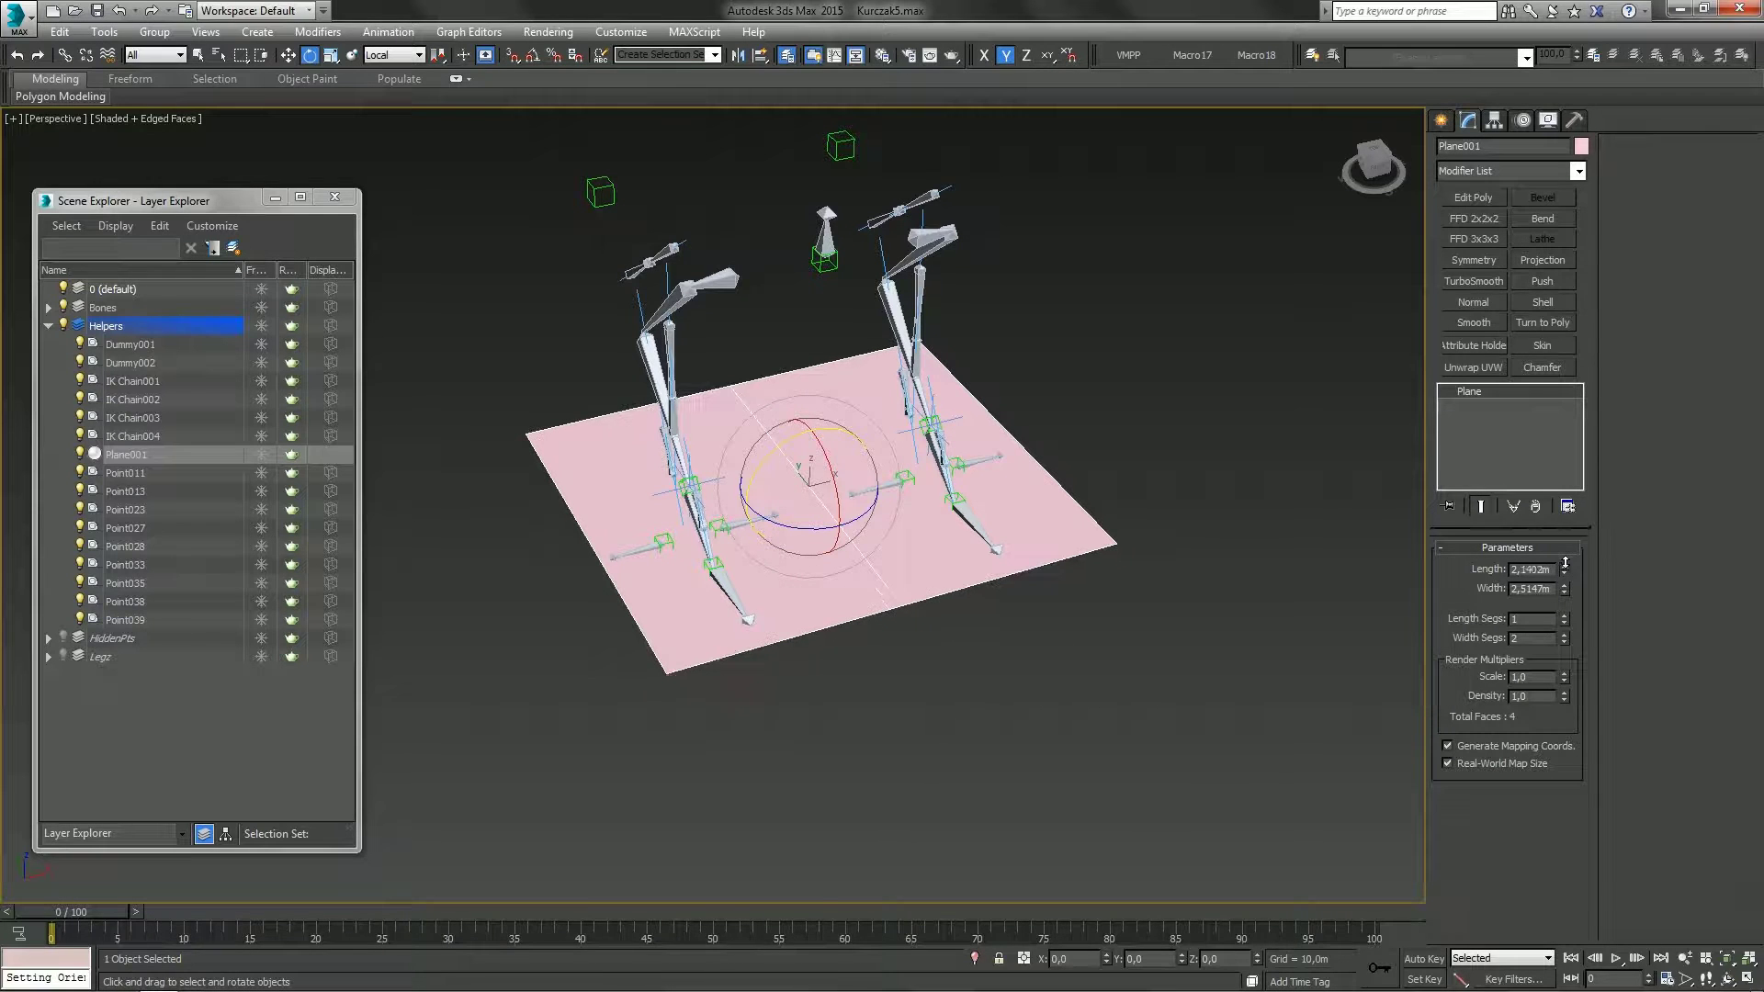
double_click(1549, 570)
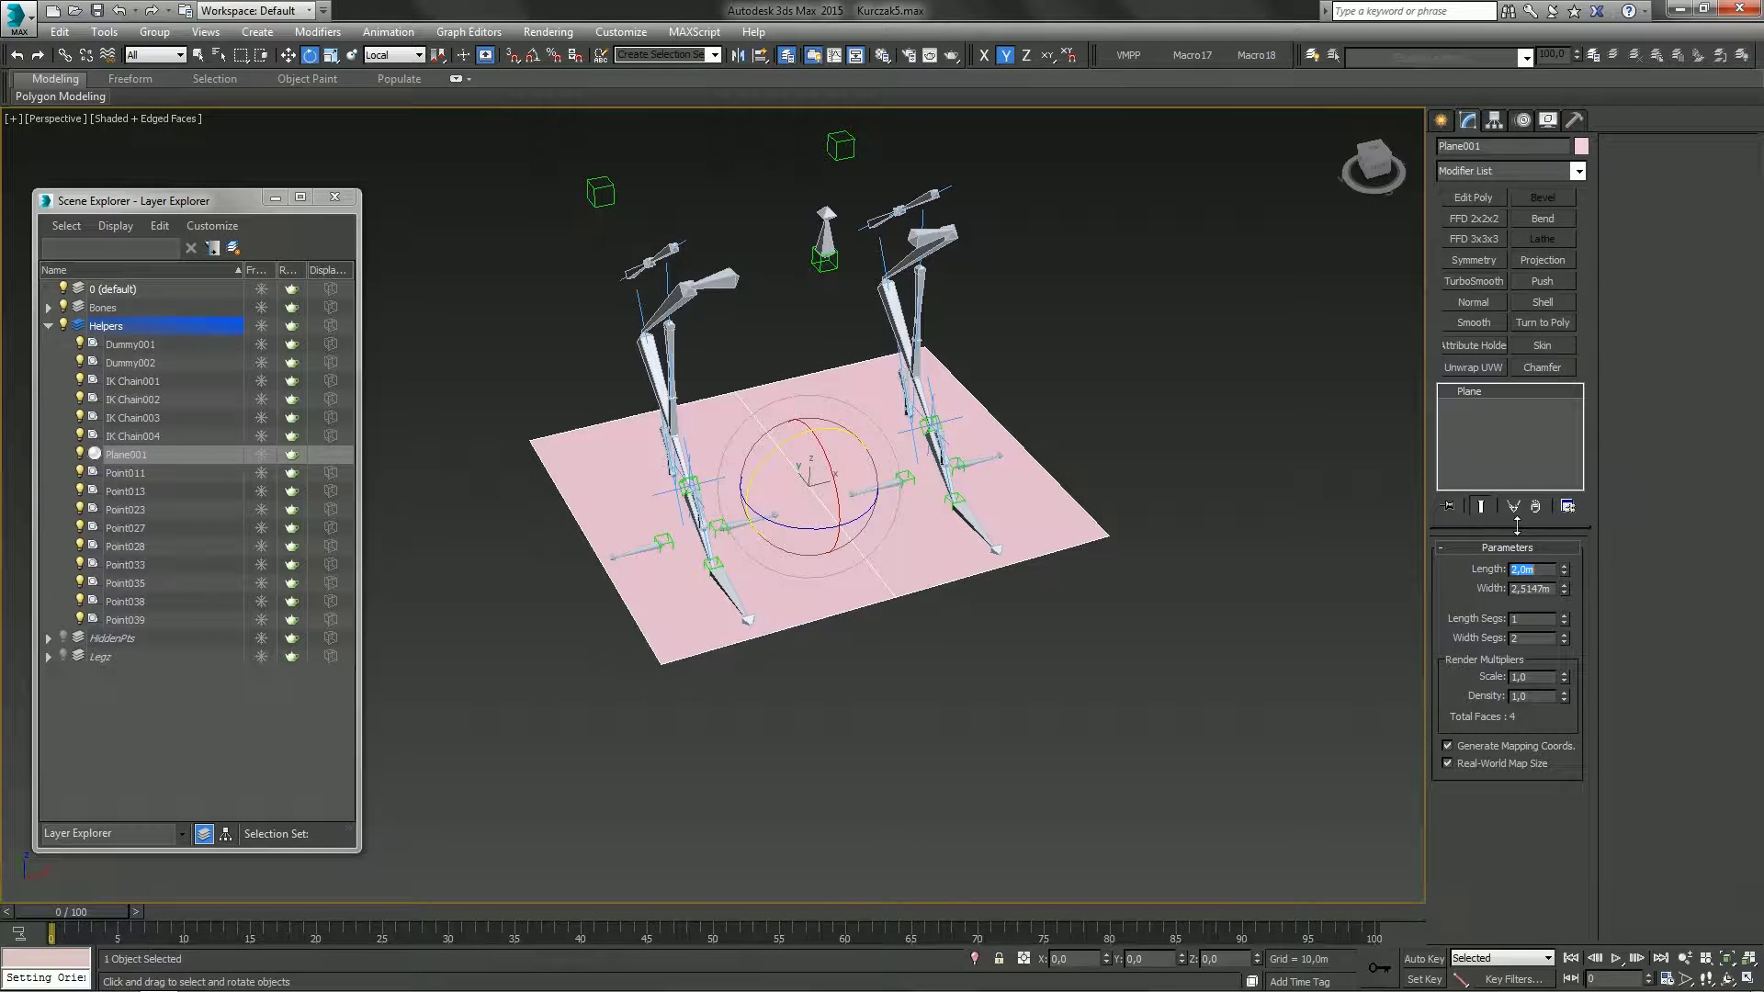
Set the plane's width to 2.6 m
key(Tab)
text(2)
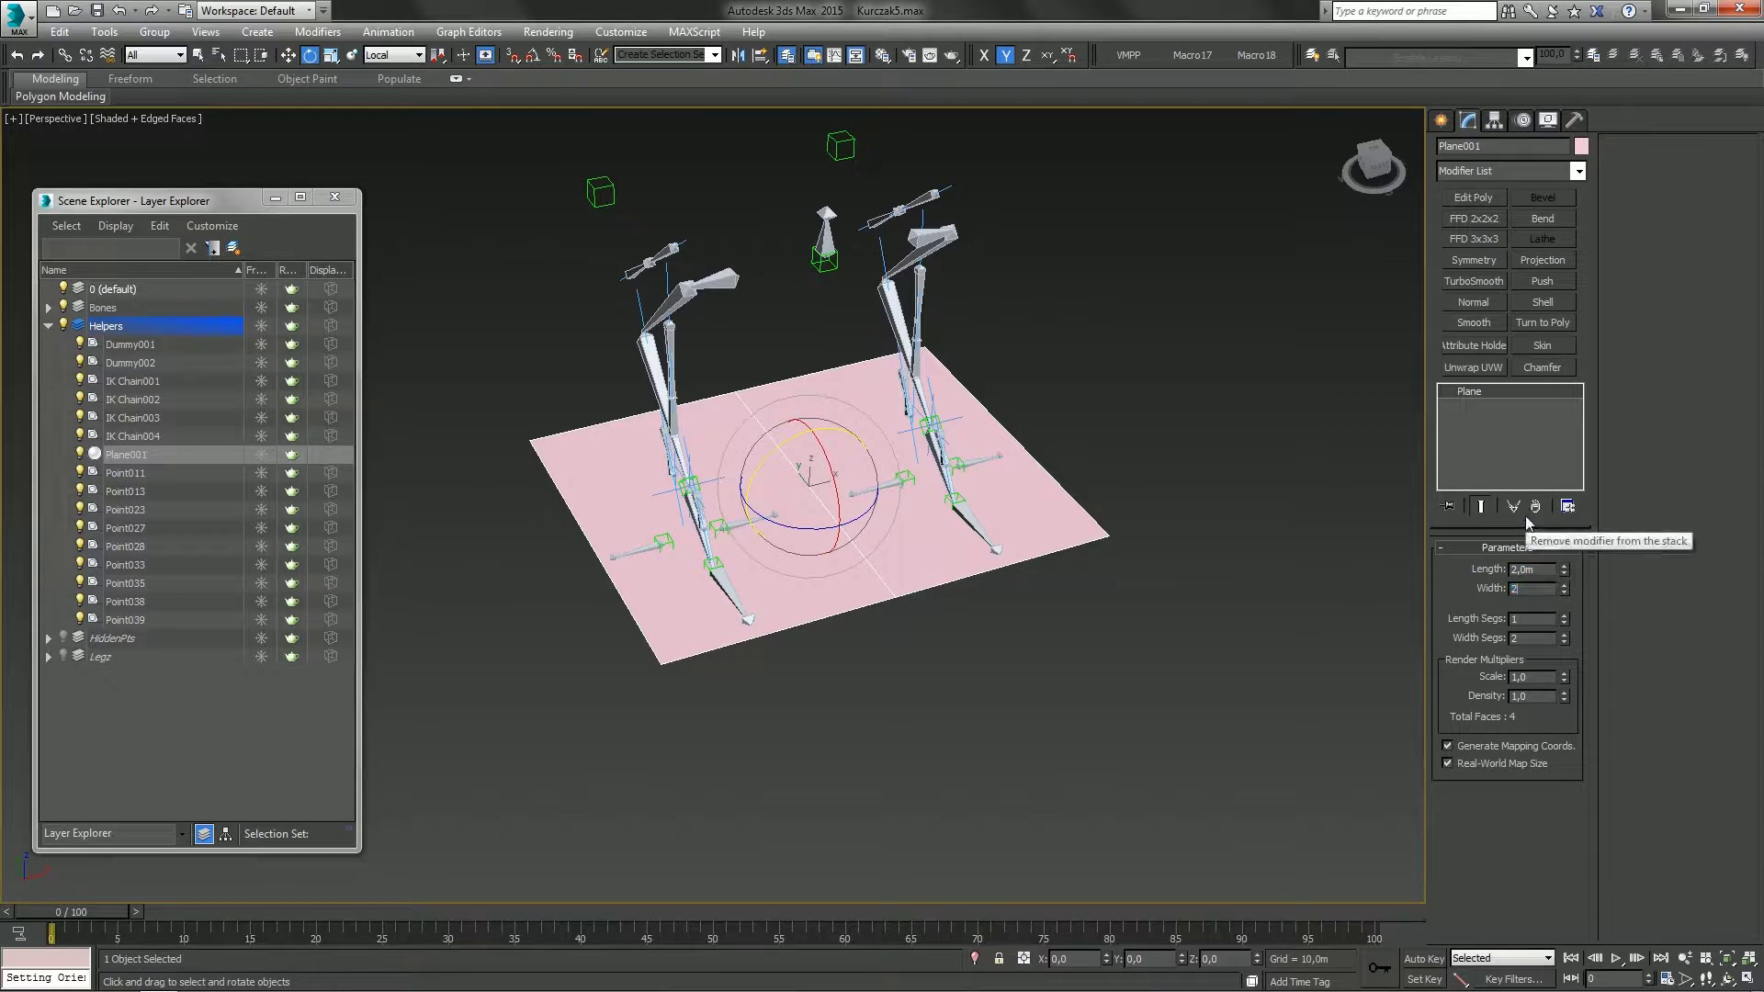
text(,6)
key(Return)
Centre the plane on the world origin by zeroing its X and Y position
middle_drag(897, 524, 896, 502)
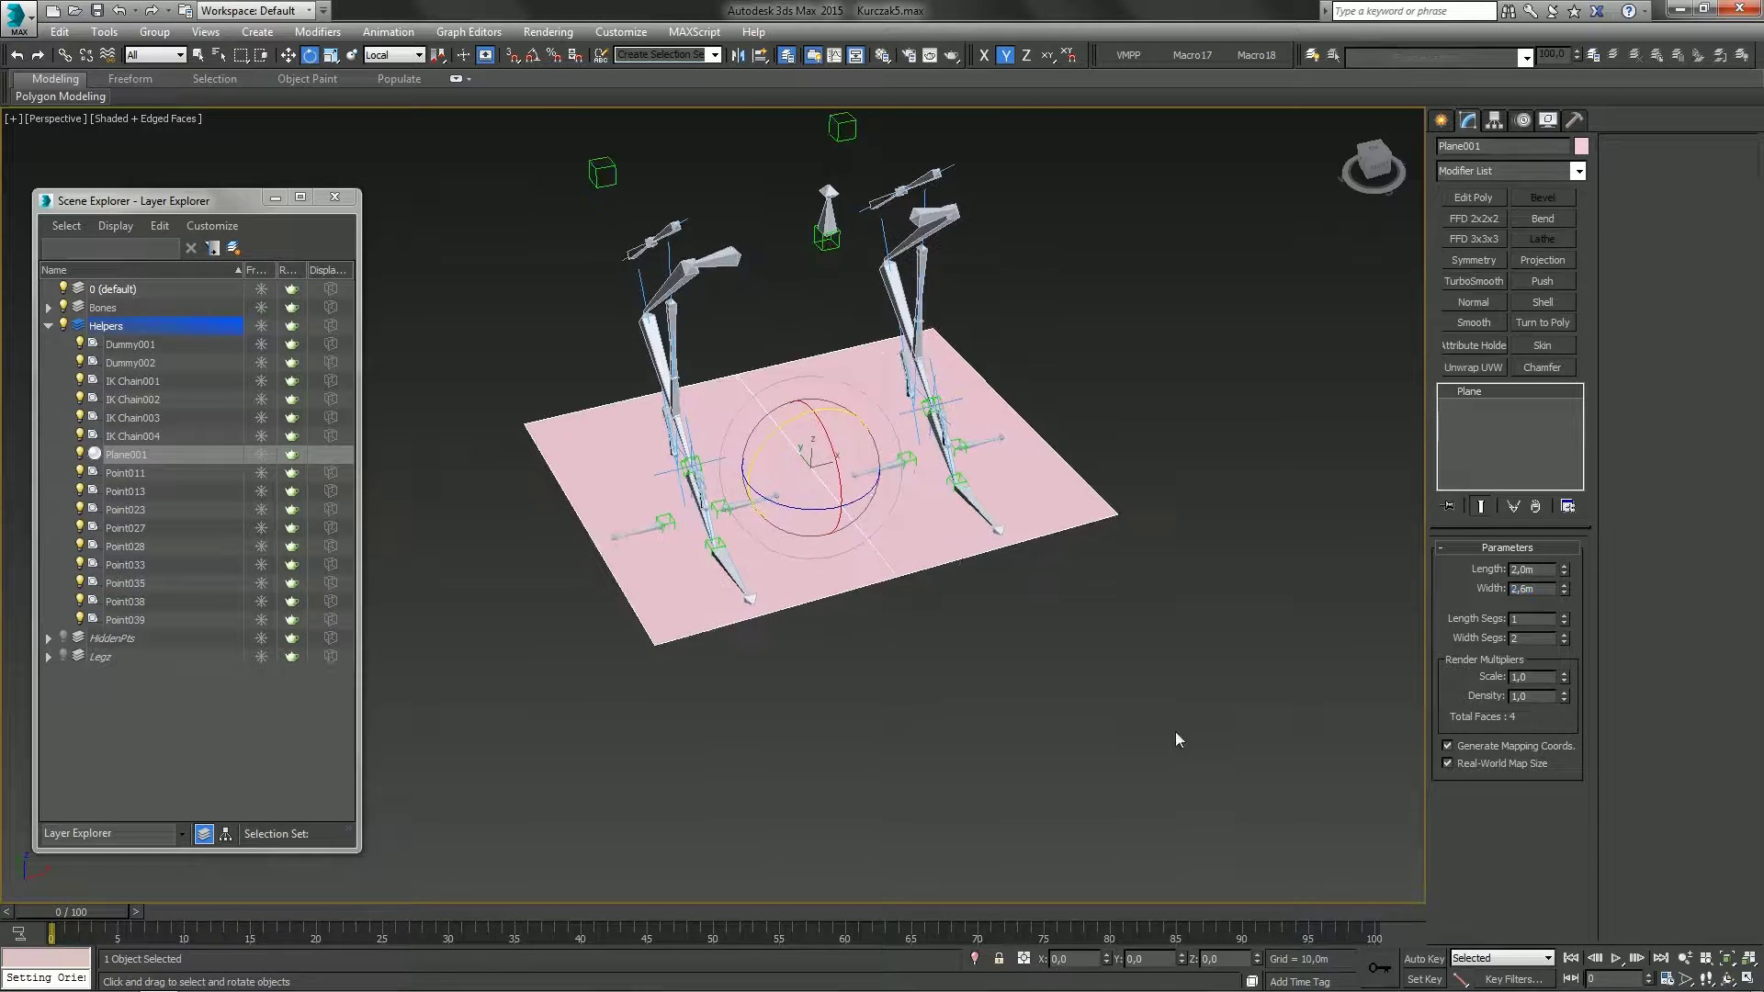
middle_drag(1161, 687, 1160, 672)
key(w)
right_click(1106, 959)
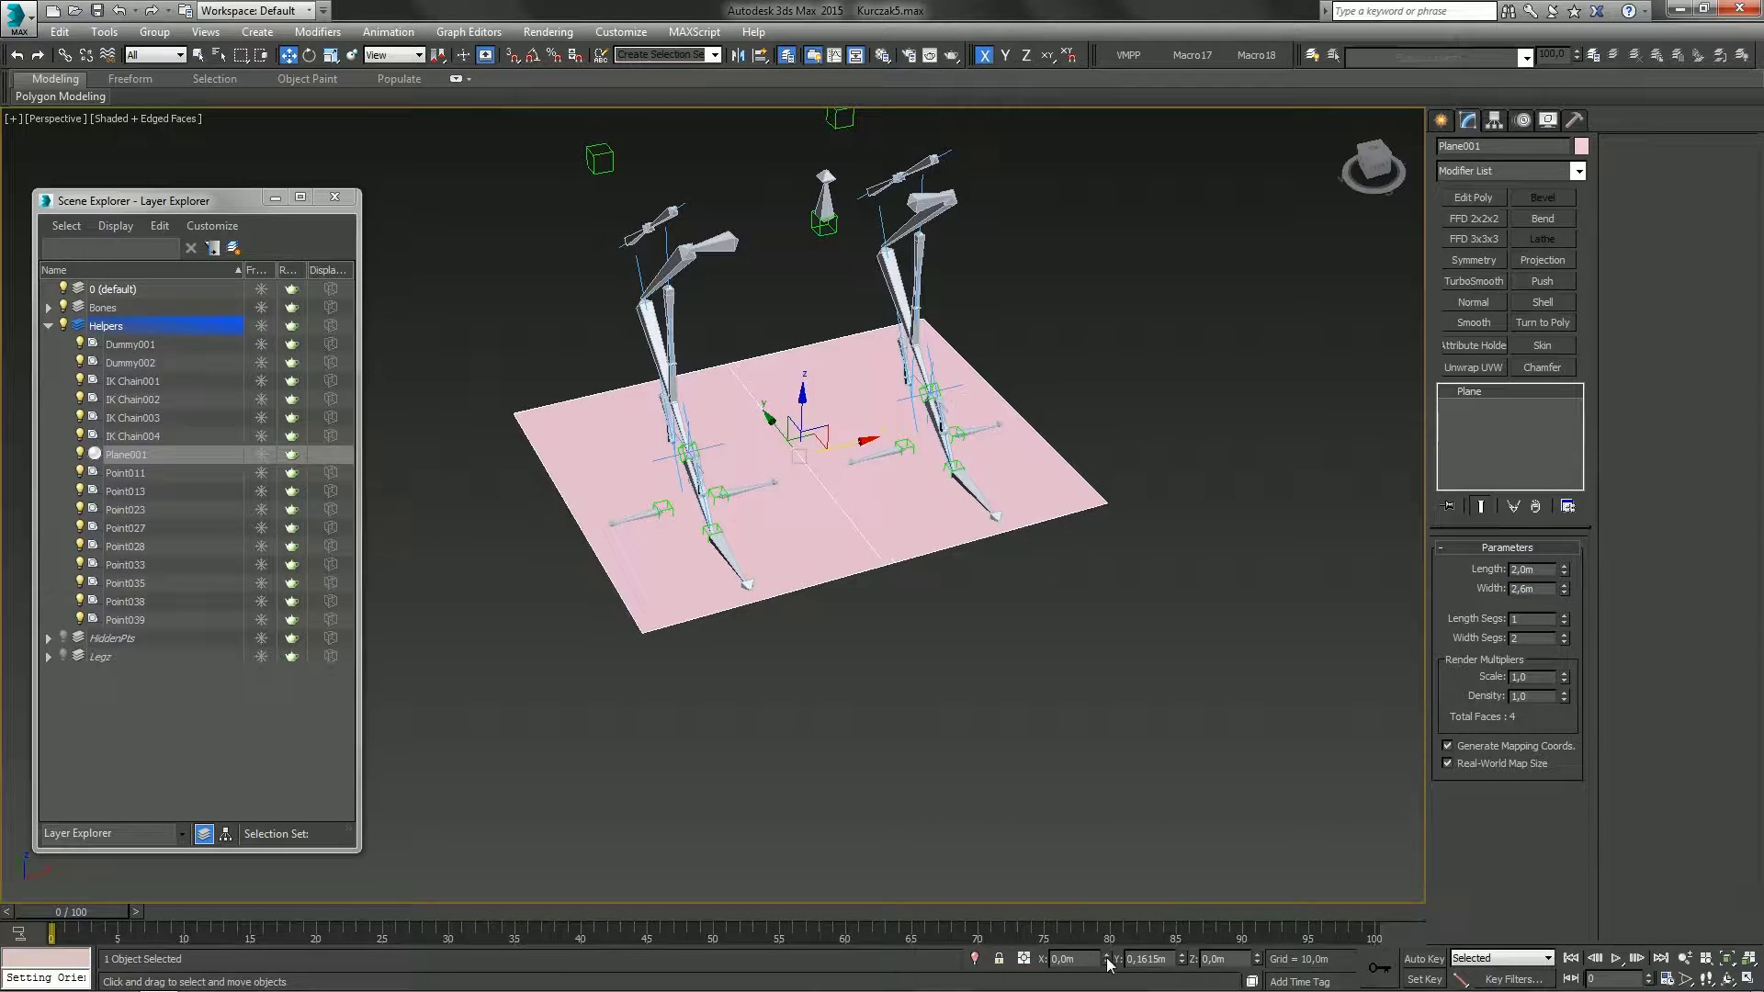
right_click(1183, 959)
Convert the plane to an Editable Poly
alt+middle_drag(922, 552, 945, 517)
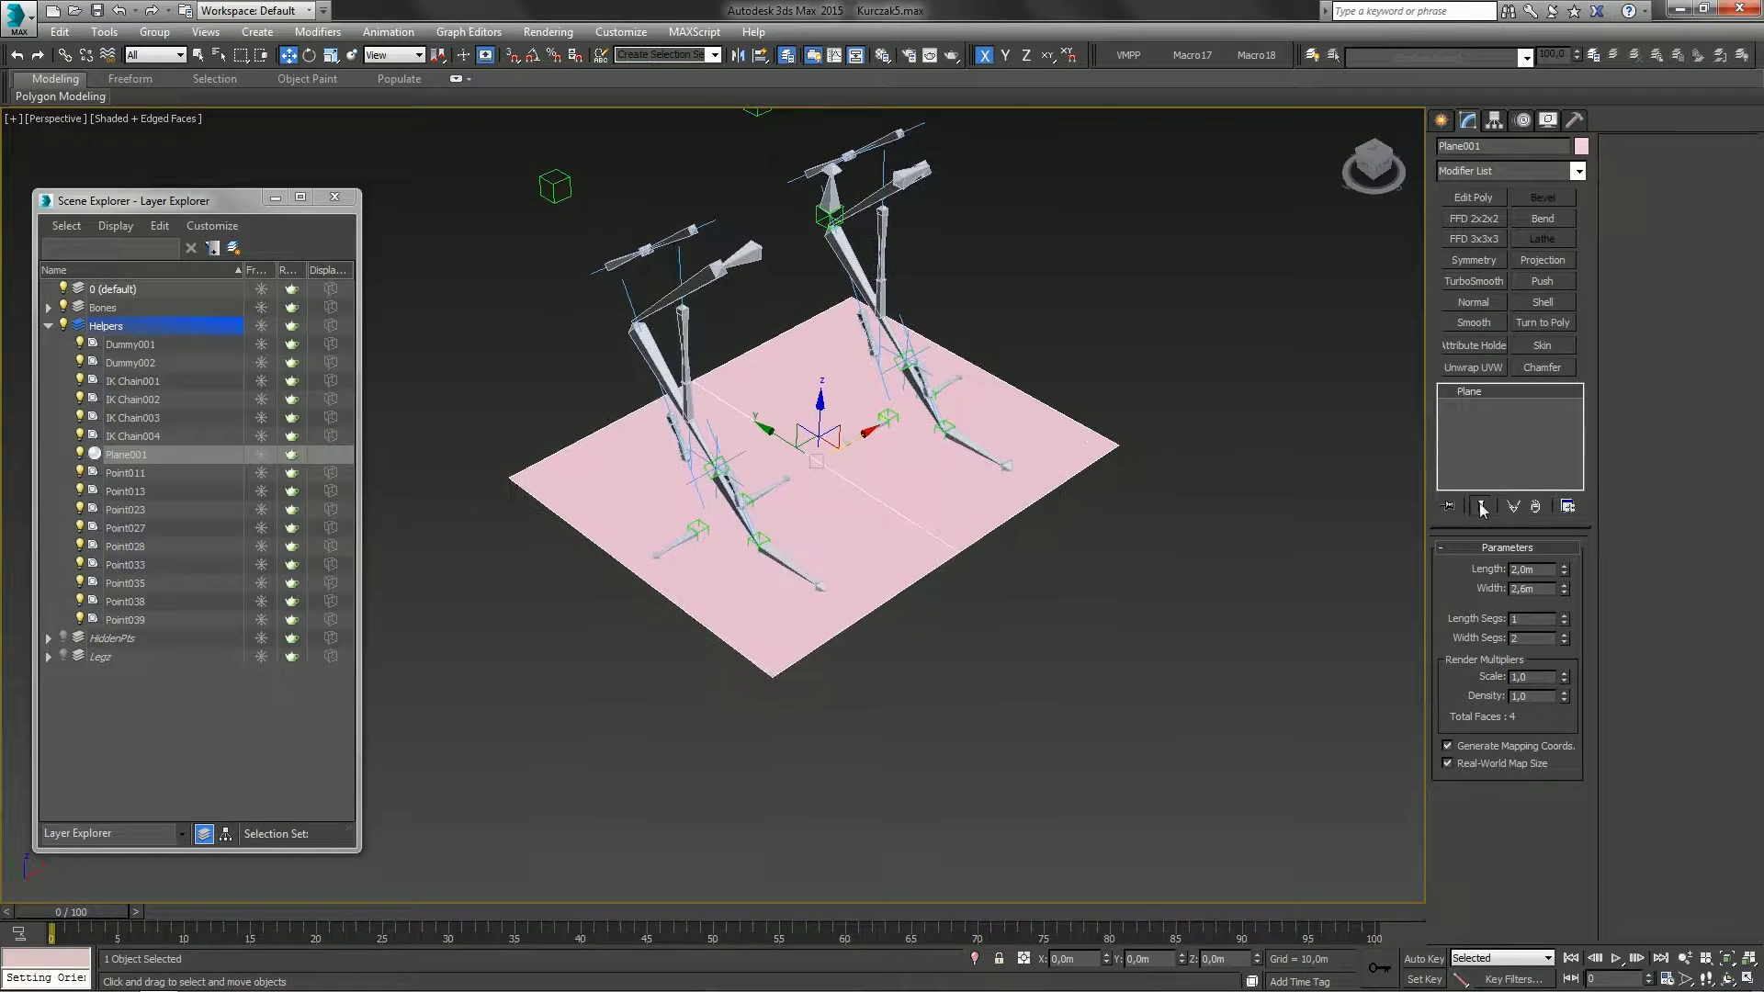
right_click(1520, 457)
click(1516, 568)
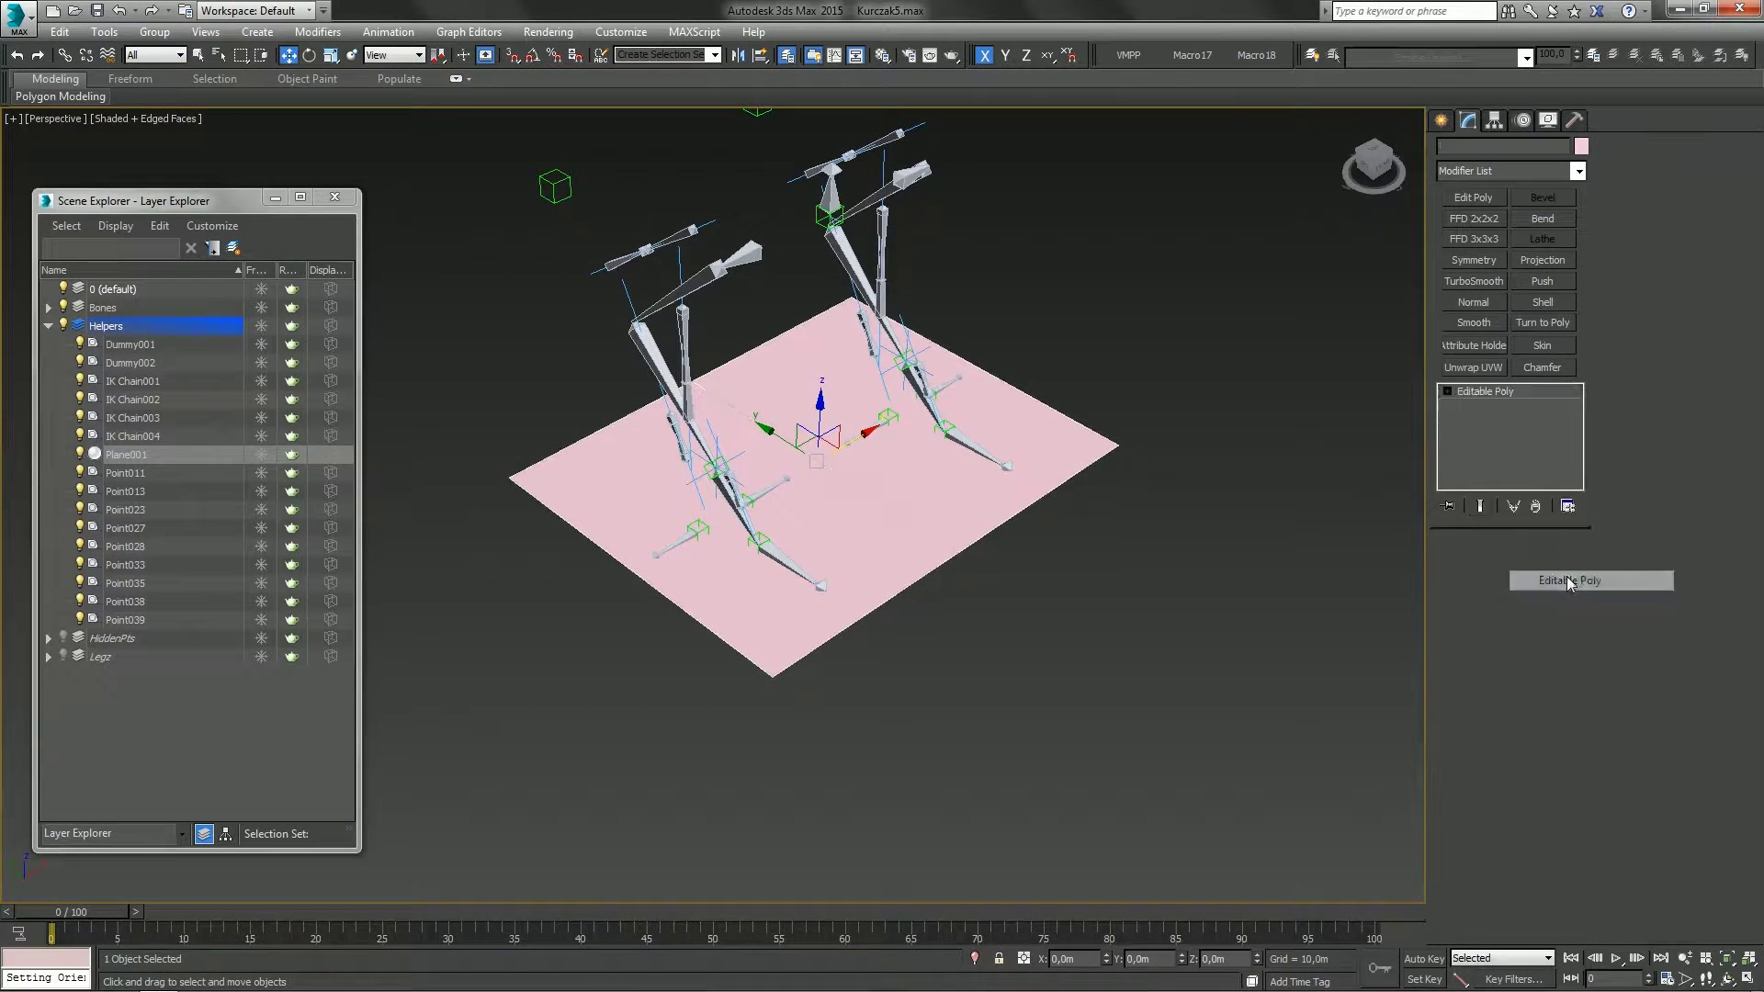
Pull the middle vertex of the plane's front edge forward along Y so the outline forms a point ahead of the feet
click(1460, 569)
click(958, 551)
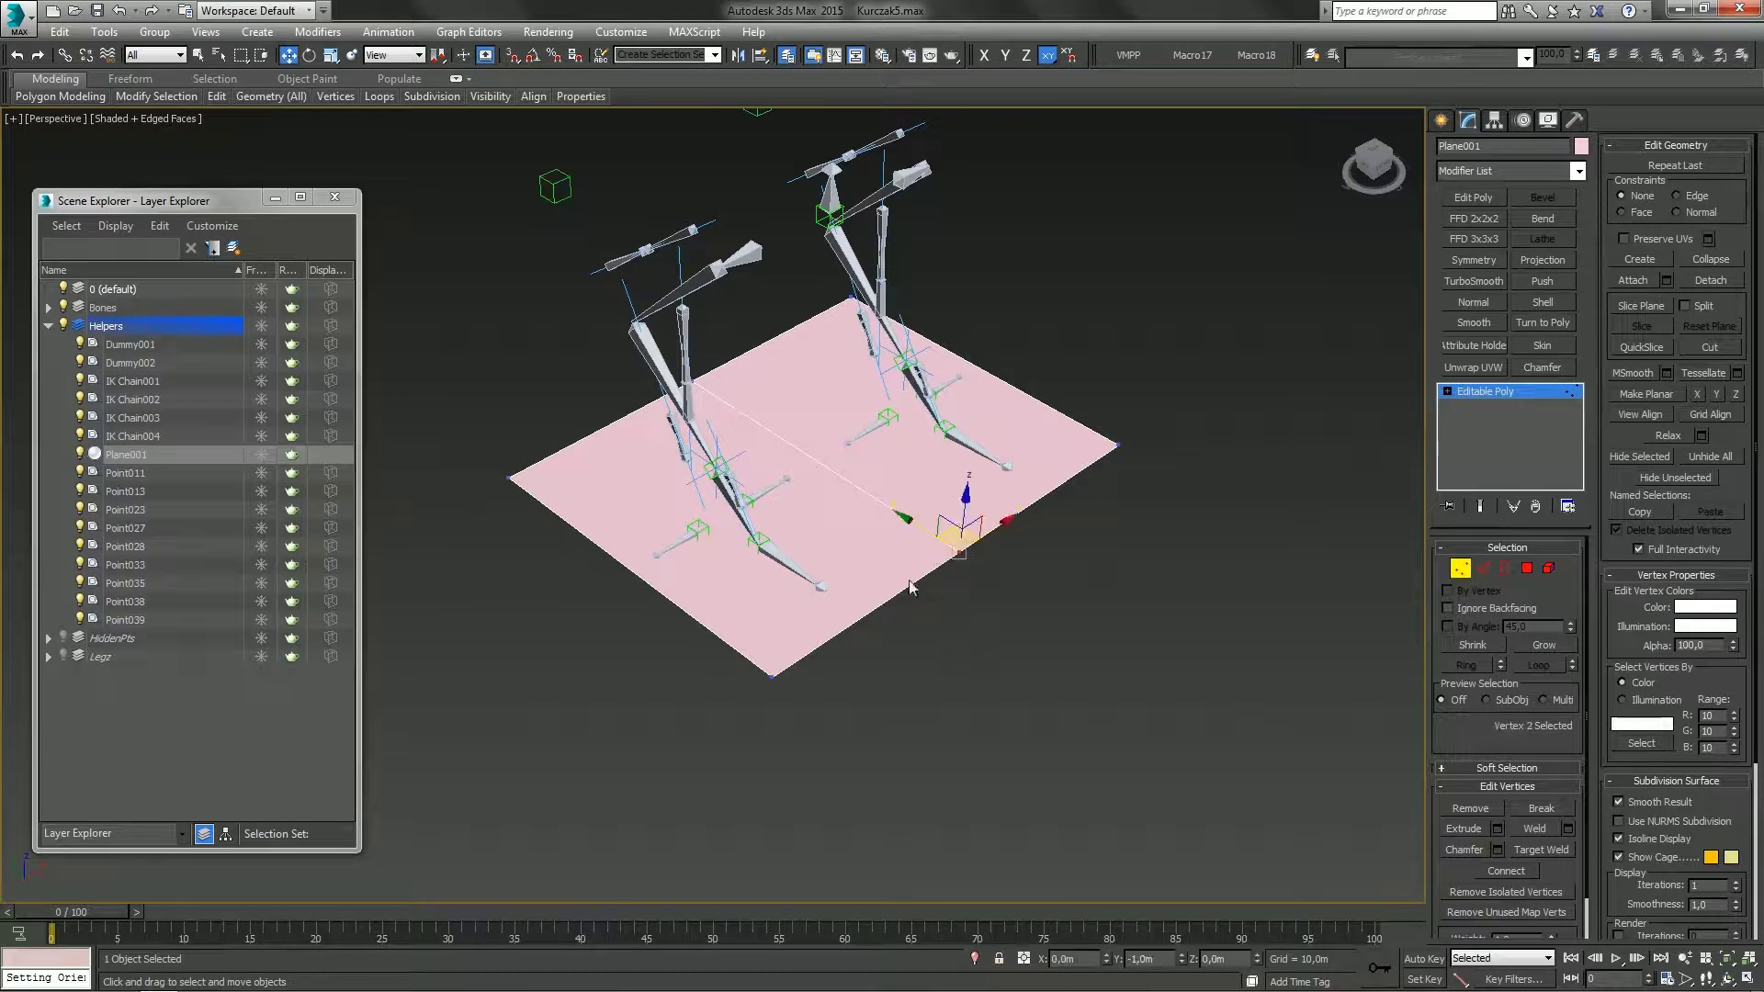
drag(916, 529, 1029, 603)
click(1192, 727)
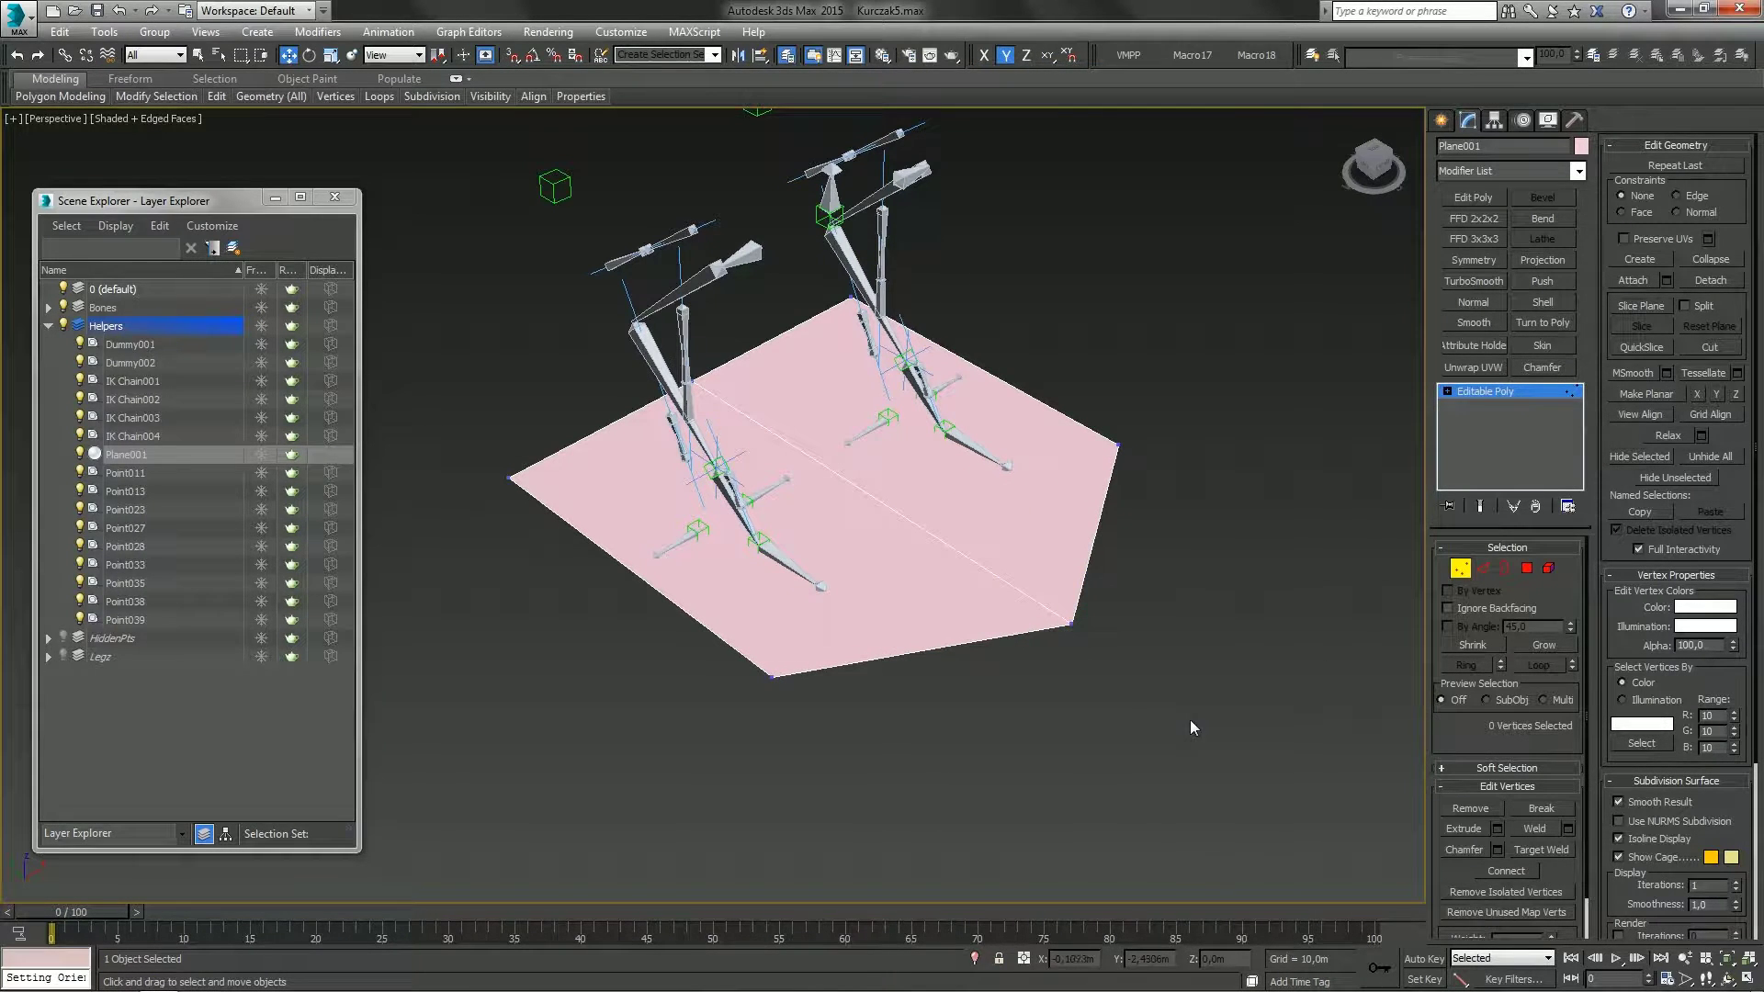
Create a Smooth shape named Shape001 from the plane's outer border
click(1504, 568)
drag(1319, 827, 1058, 606)
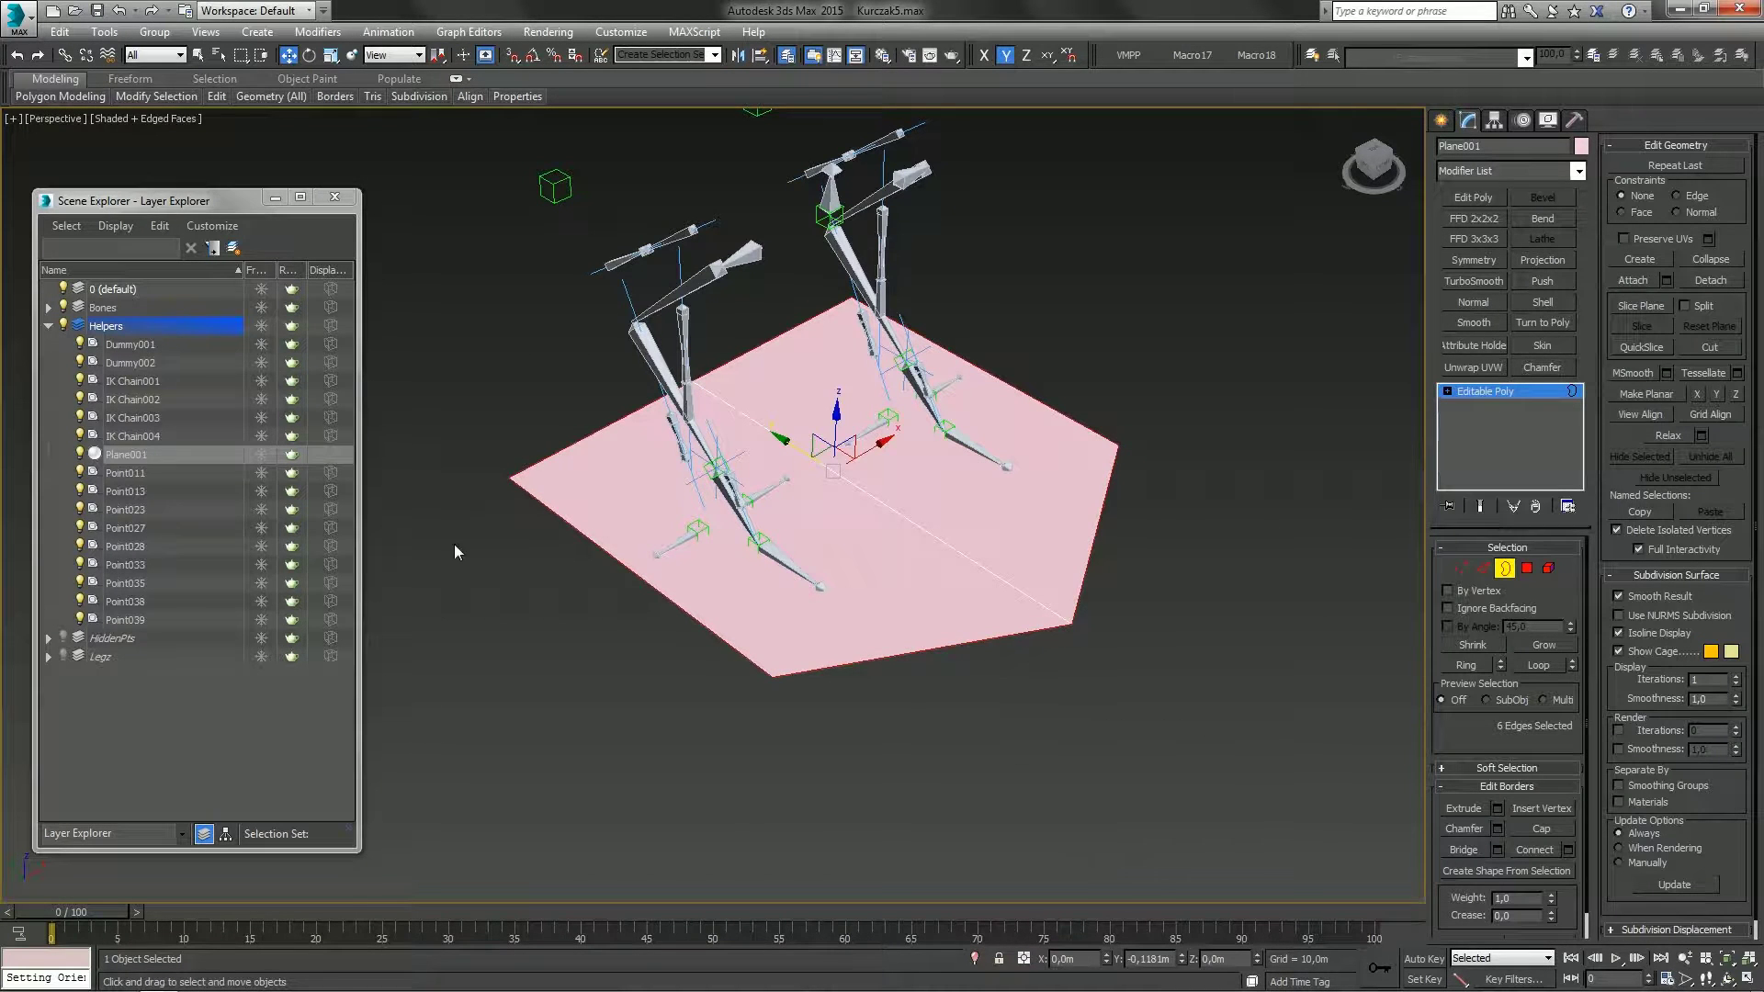
click(1481, 871)
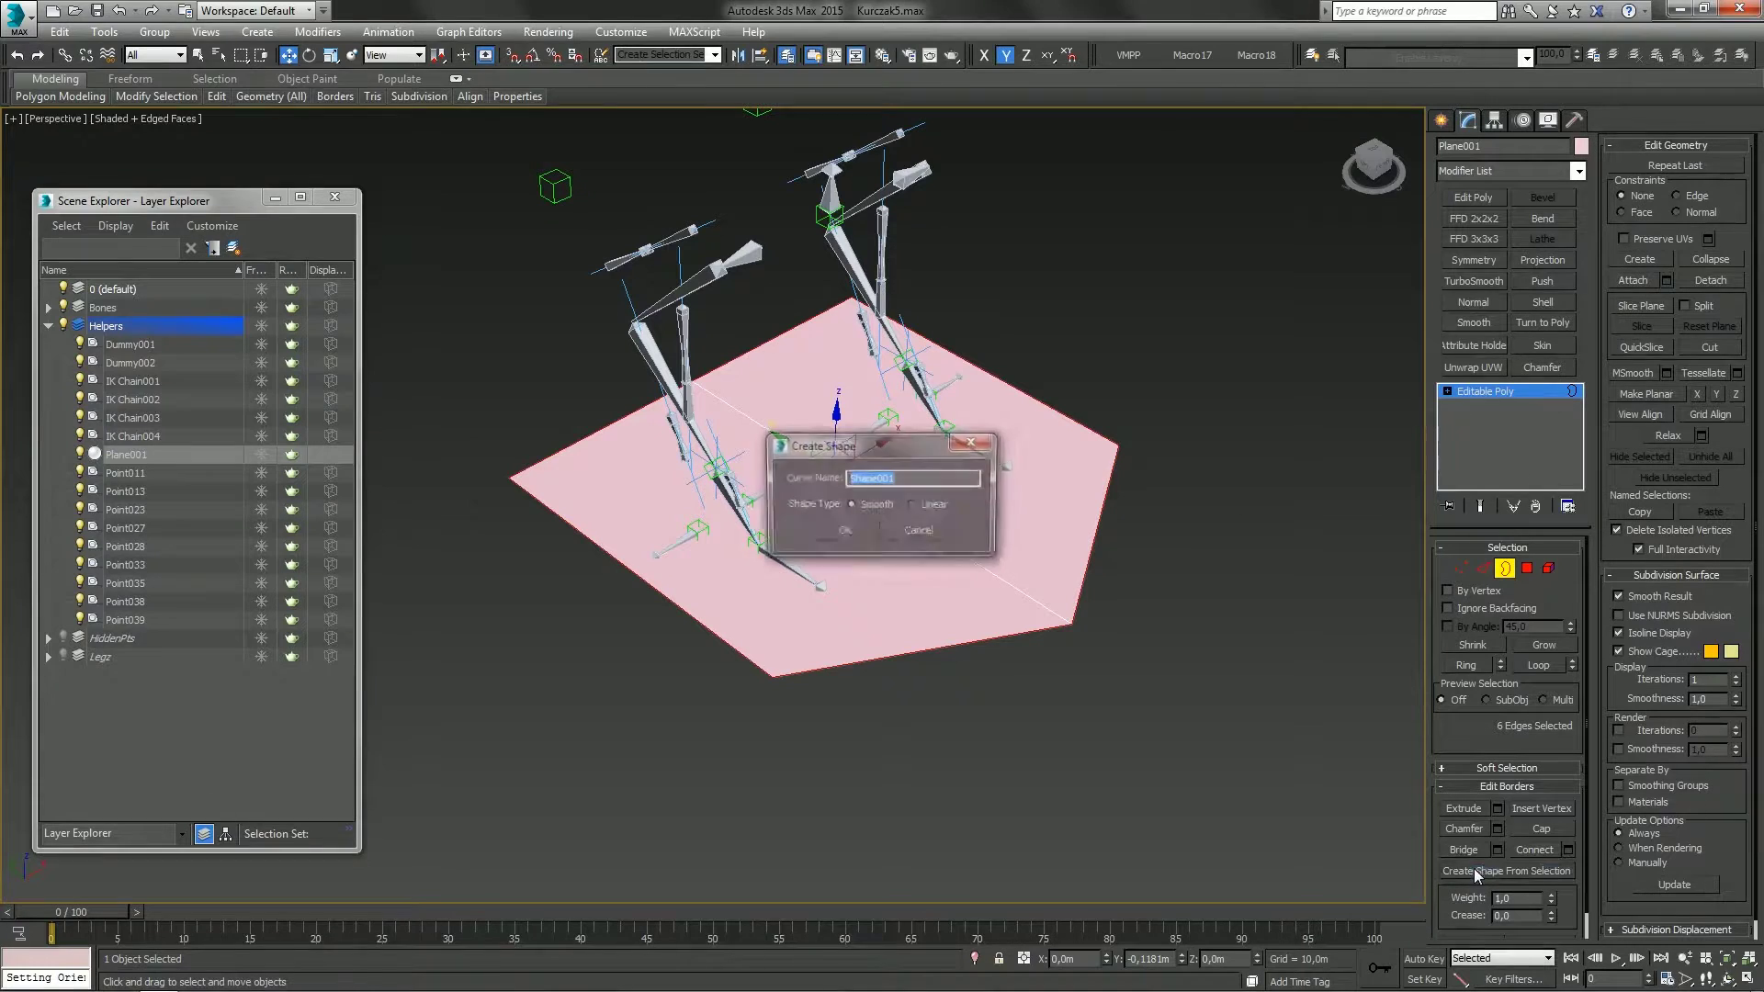
click(844, 532)
Leave border editing and delete the plane, keeping only the extracted outline shape
click(1067, 709)
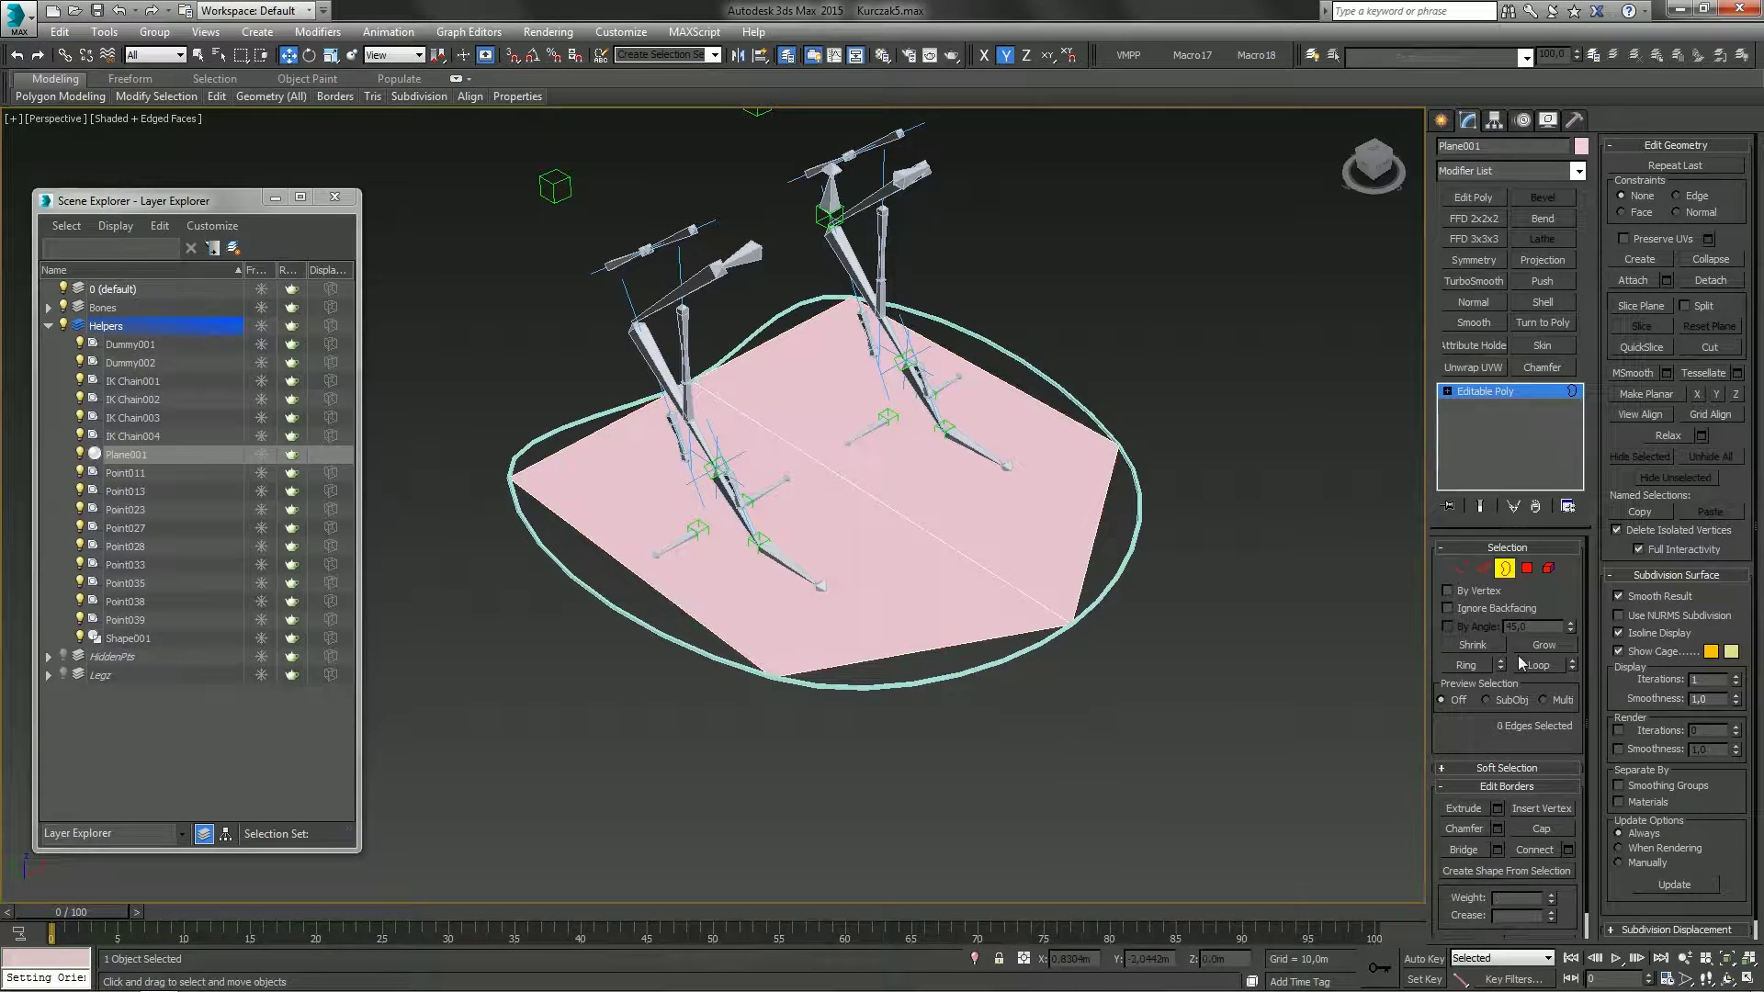
click(1505, 569)
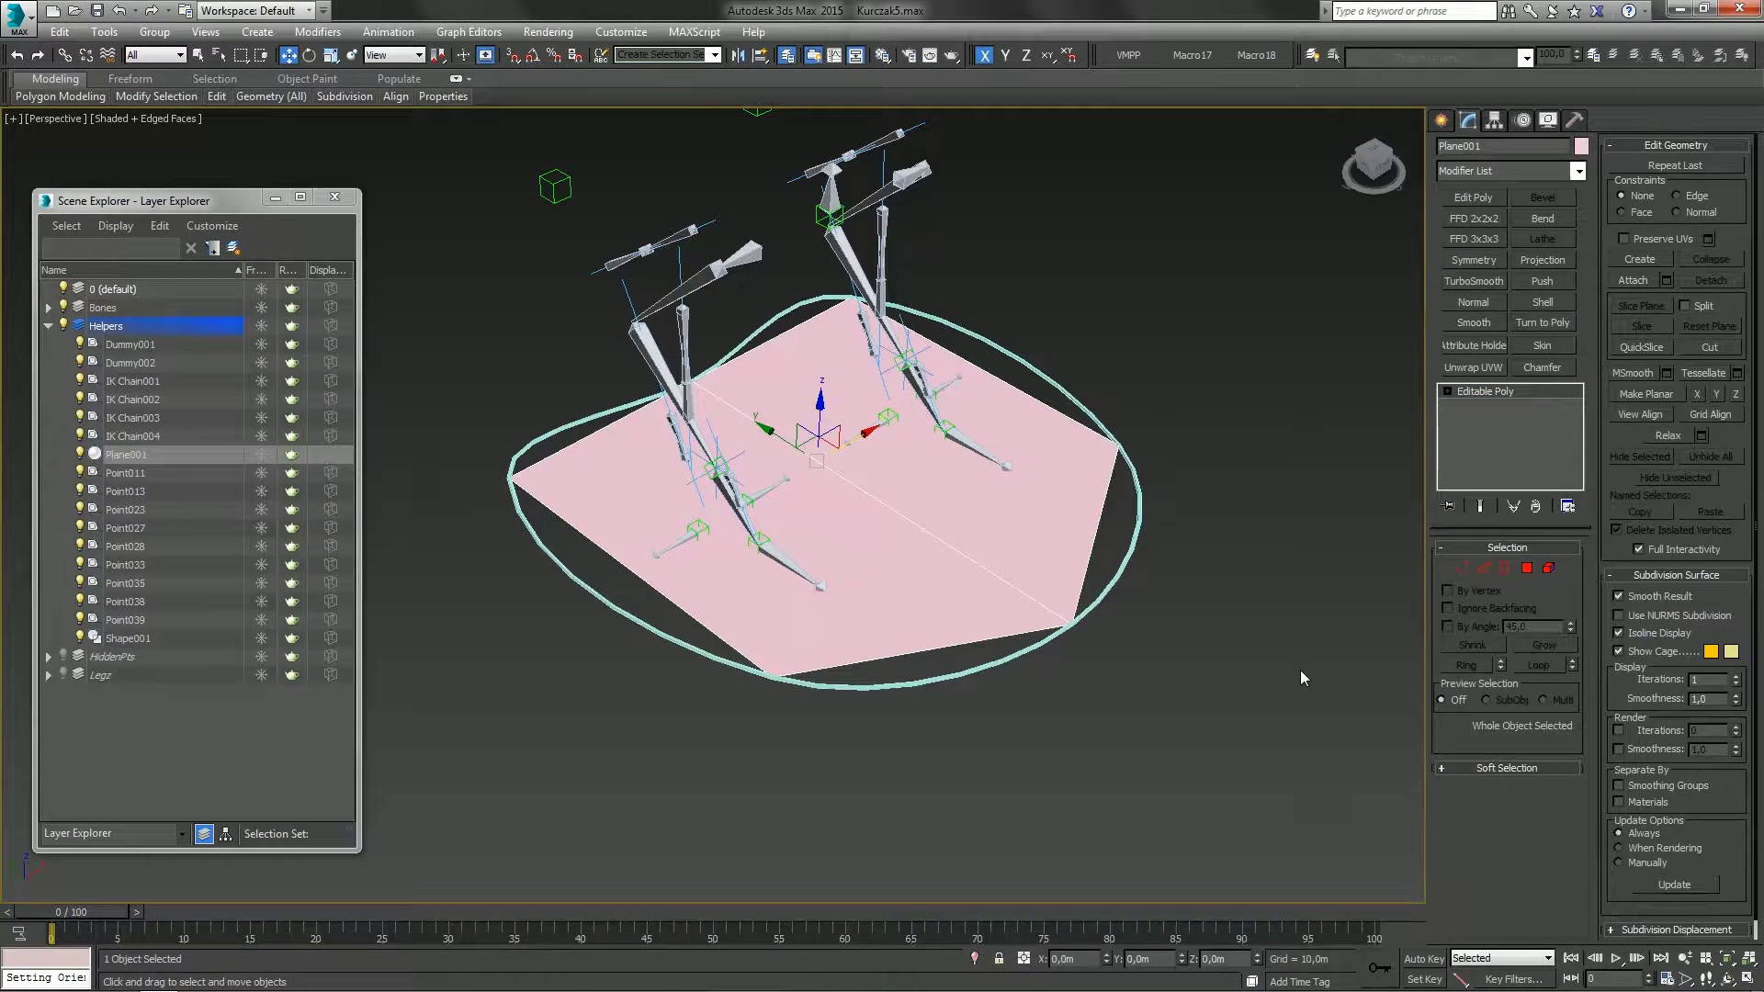
key(Delete)
Select the outline spline and convert all of its vertices to Corner type
click(1074, 603)
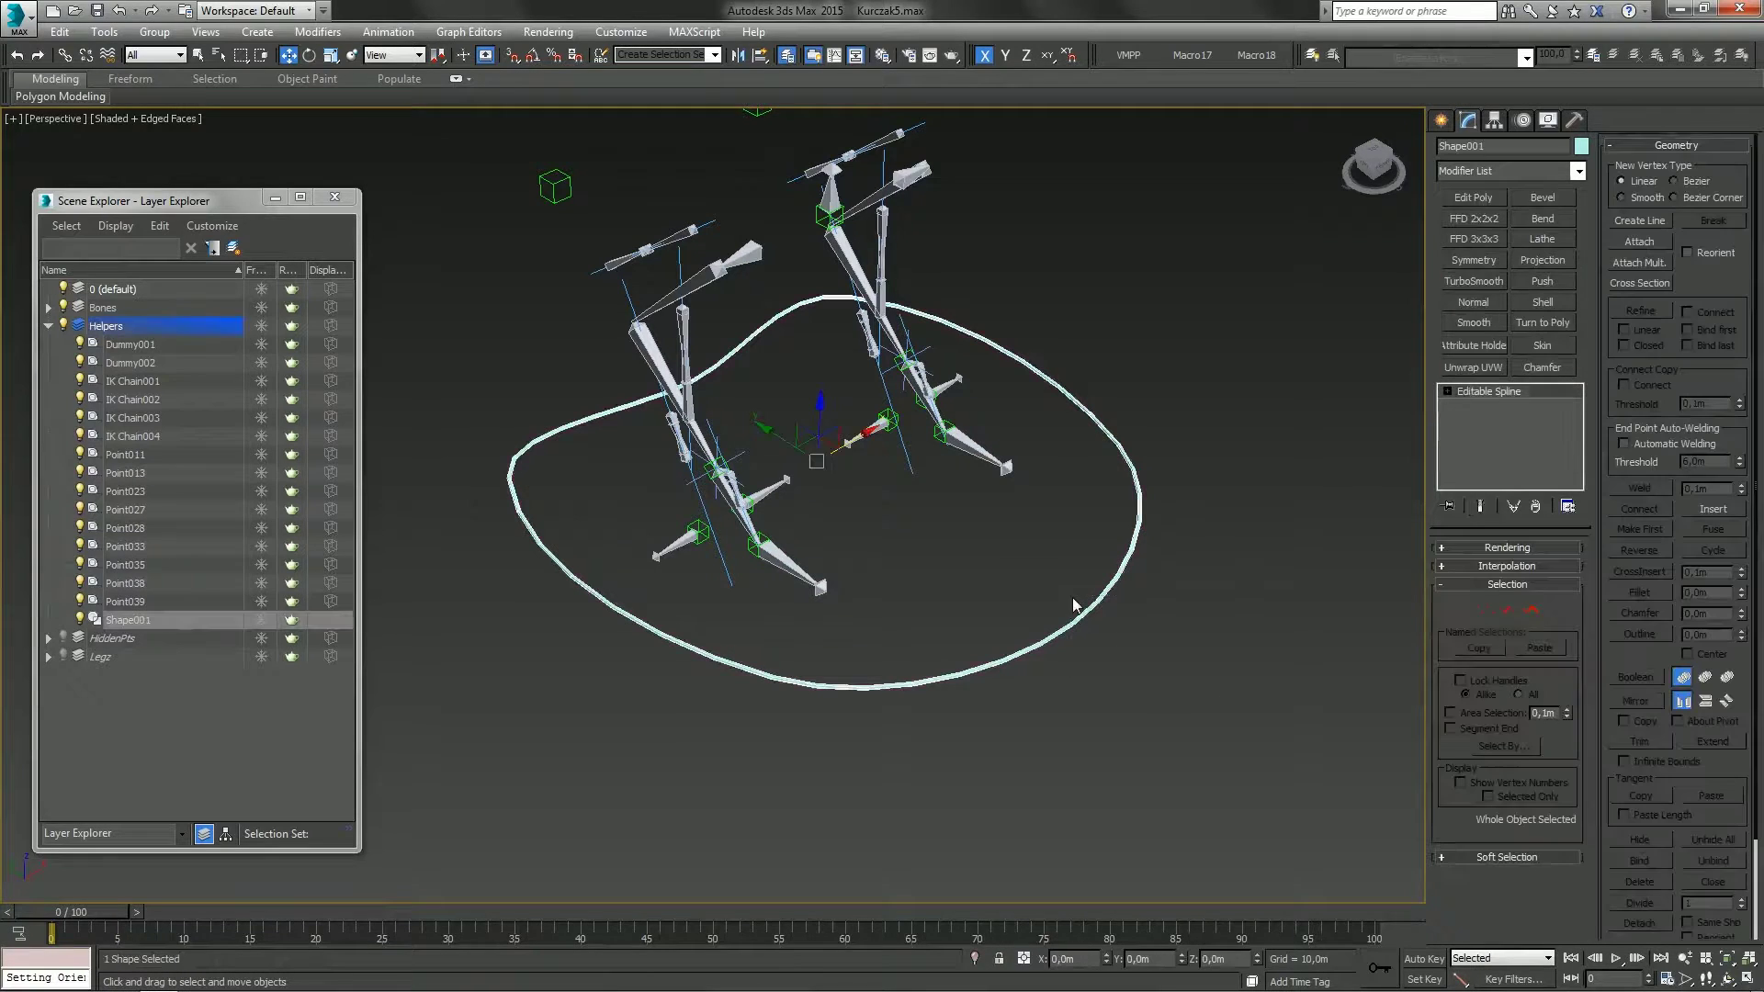
click(1485, 611)
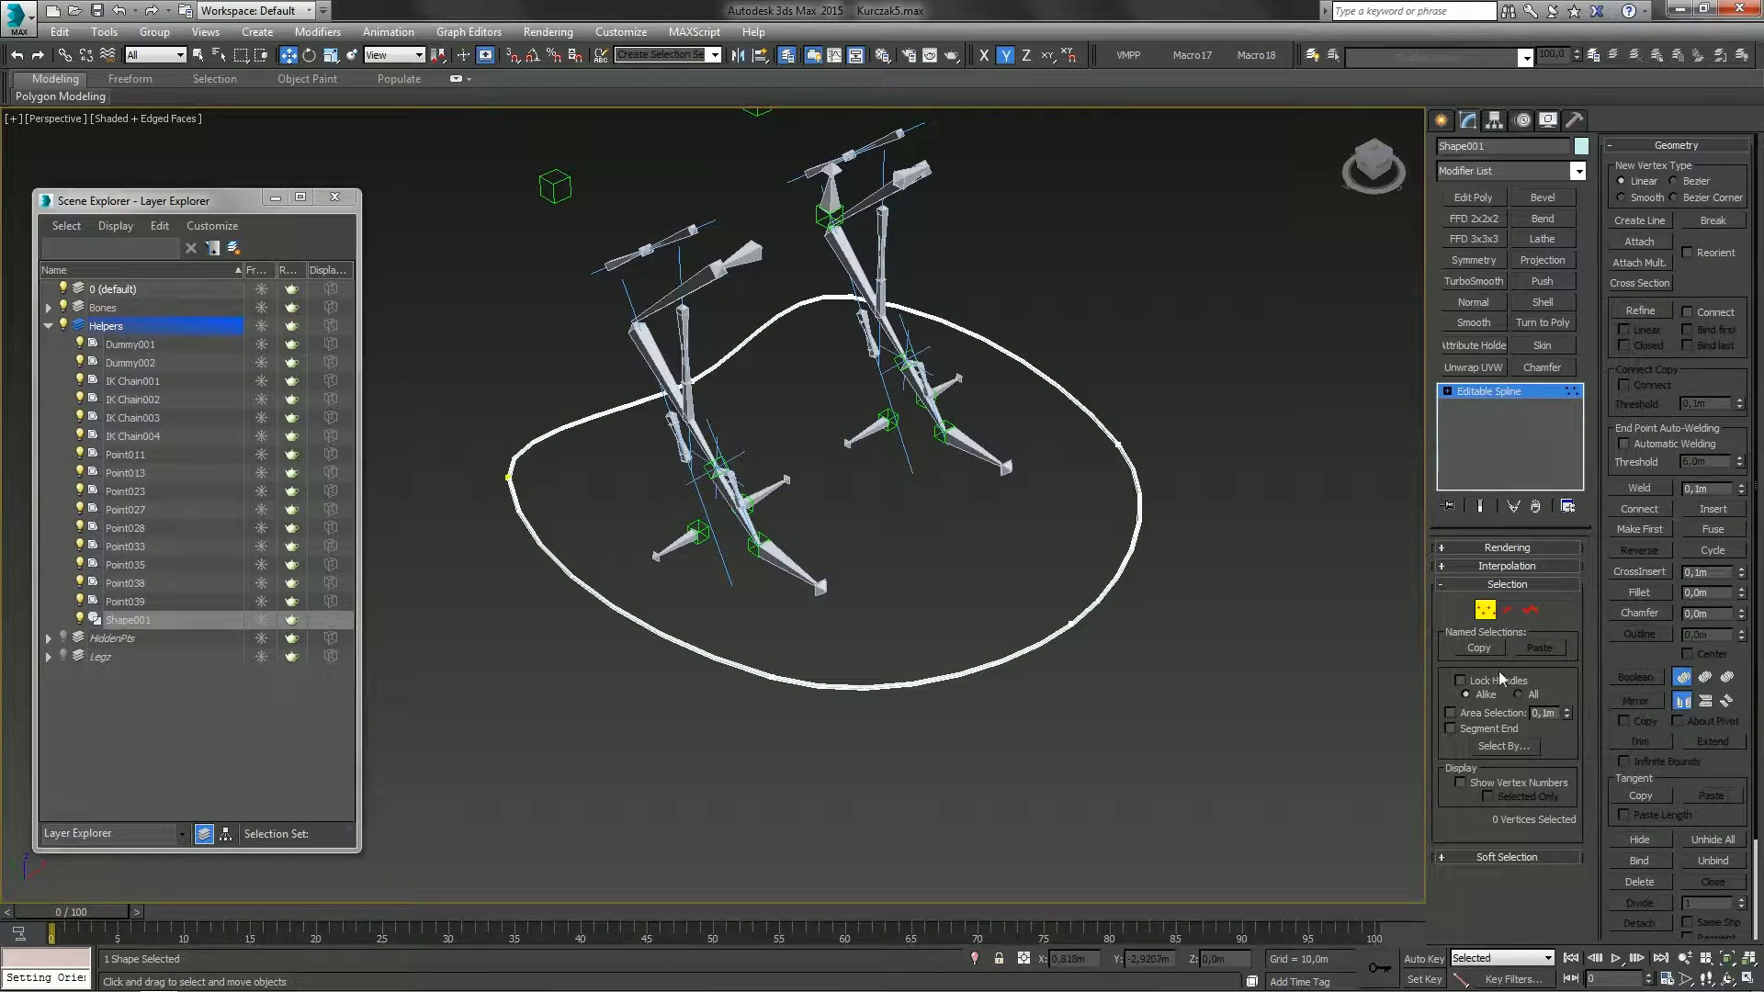
middle_drag(996, 511, 1000, 514)
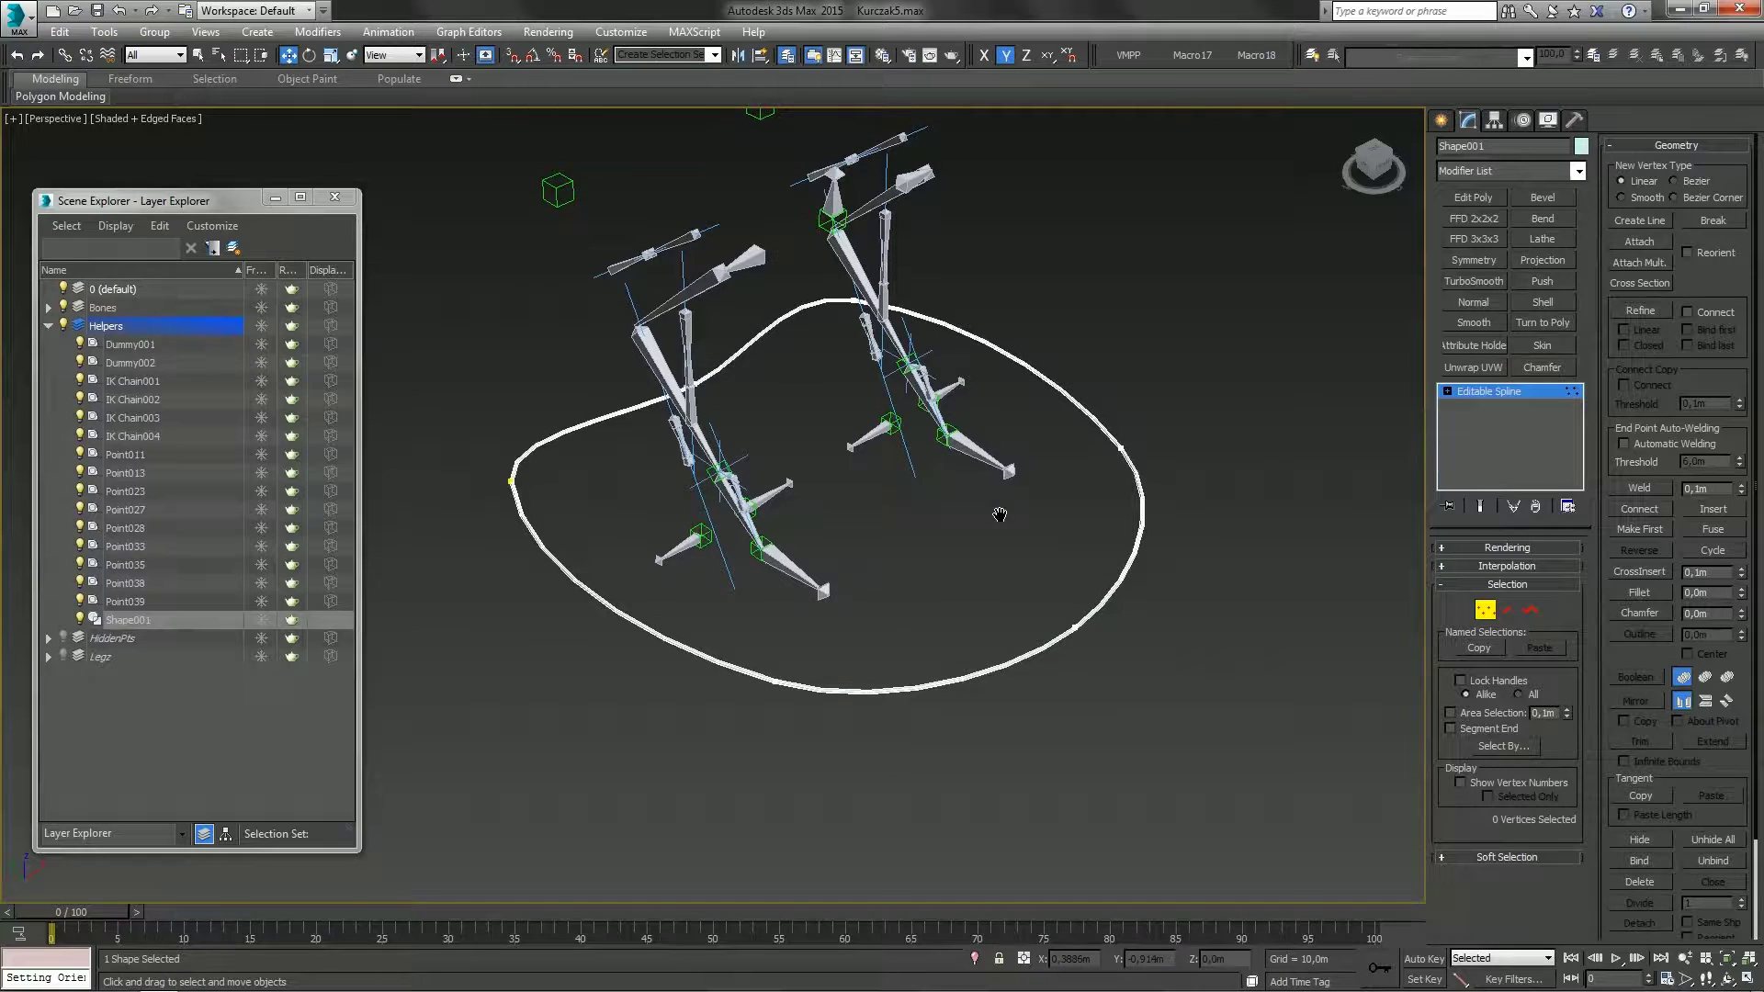
key(ctrl+a)
right_click(1089, 681)
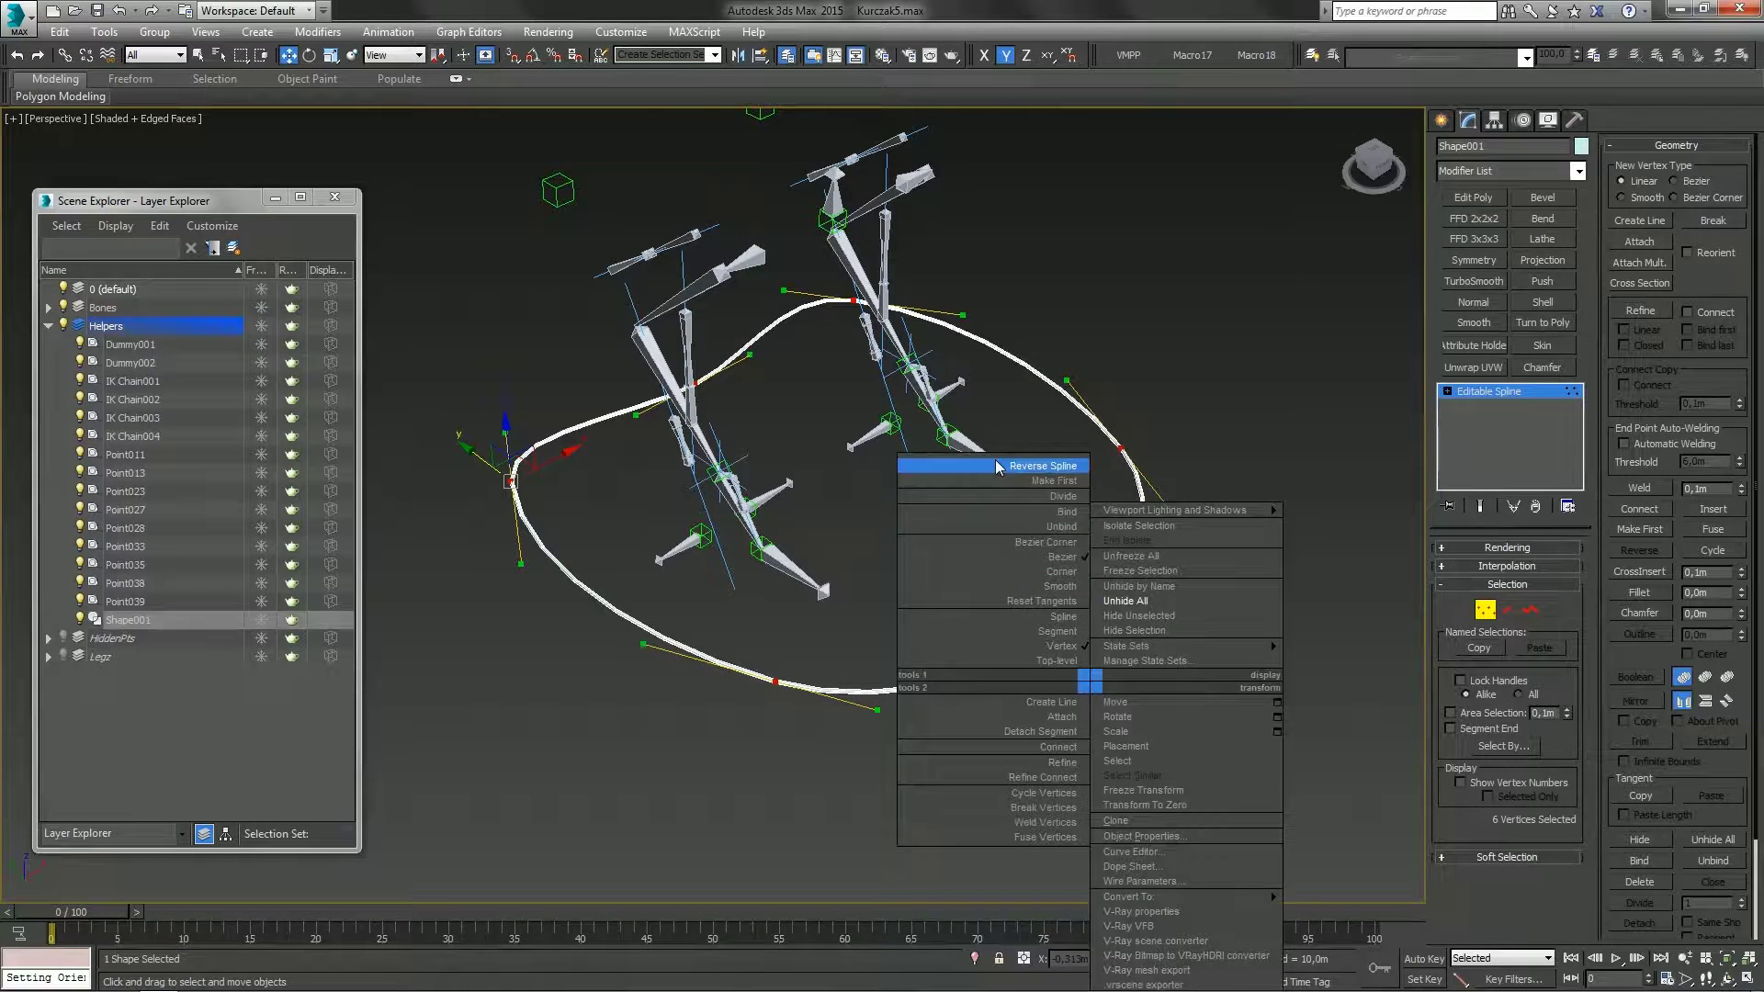
click(1071, 573)
middle_drag(1029, 622, 1000, 698)
scroll(1055, 627, down, 3)
right_click(1088, 681)
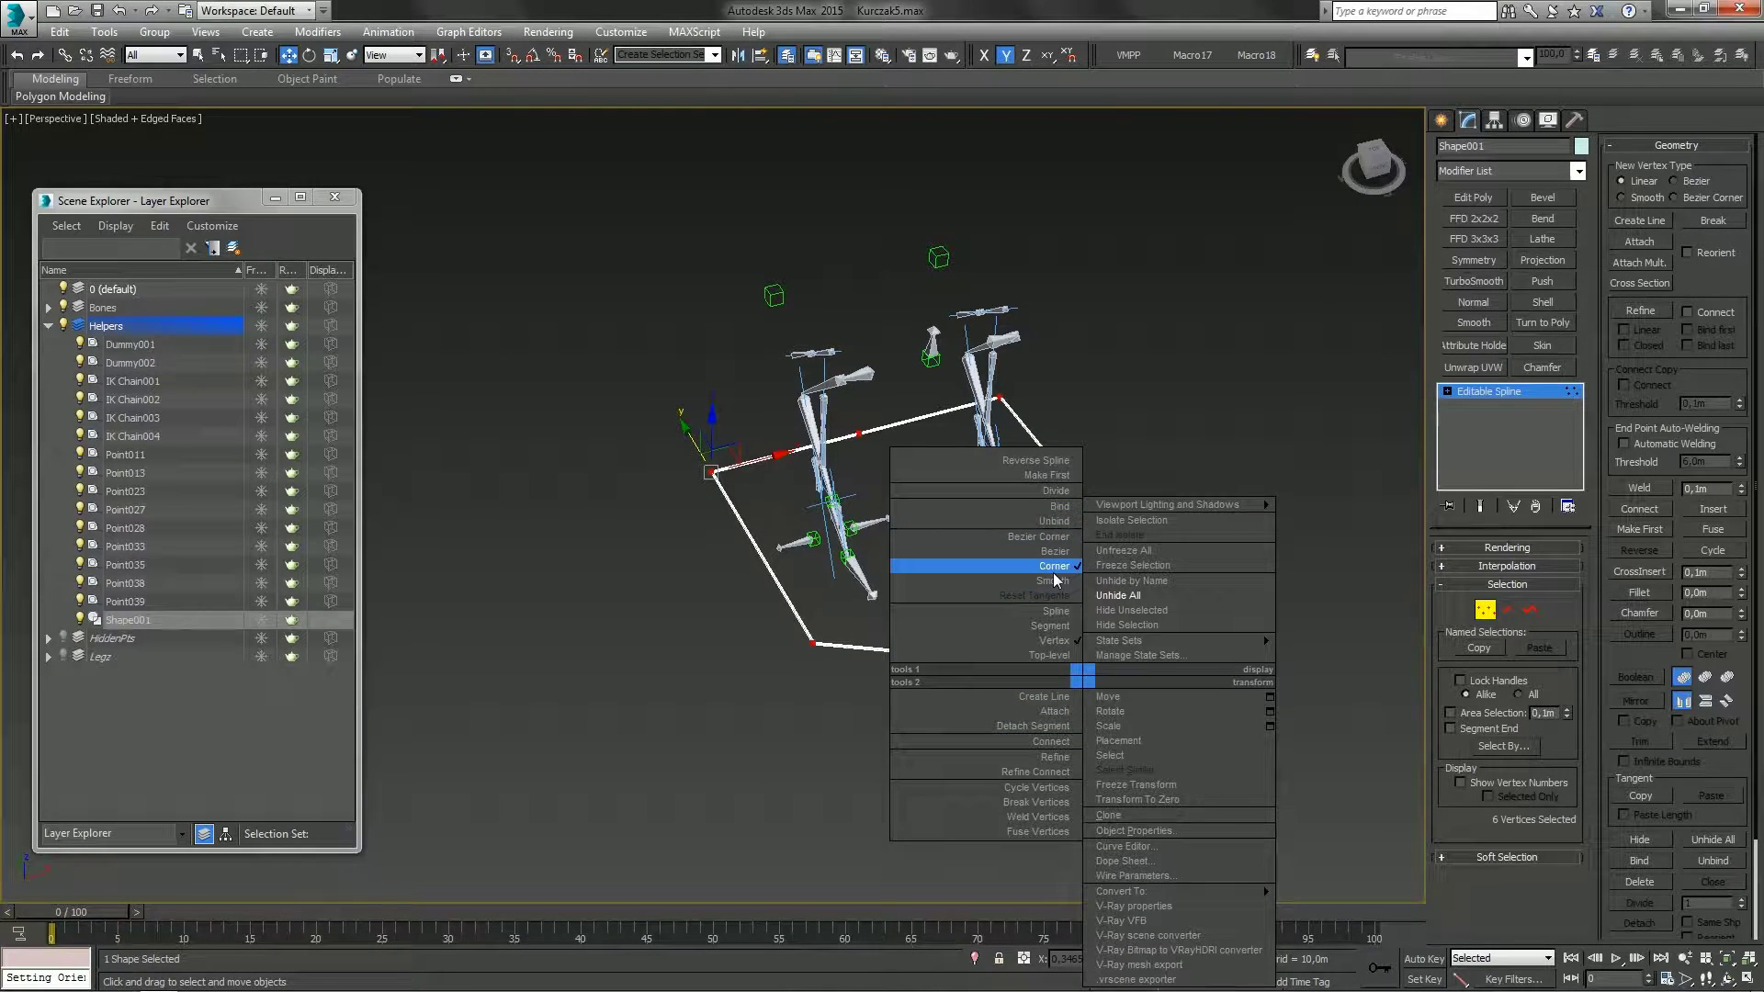
click(699, 746)
click(866, 743)
Delete the middle vertex on the spline's straight rear edge and leave vertex editing
alt+middle_drag(866, 742, 1016, 723)
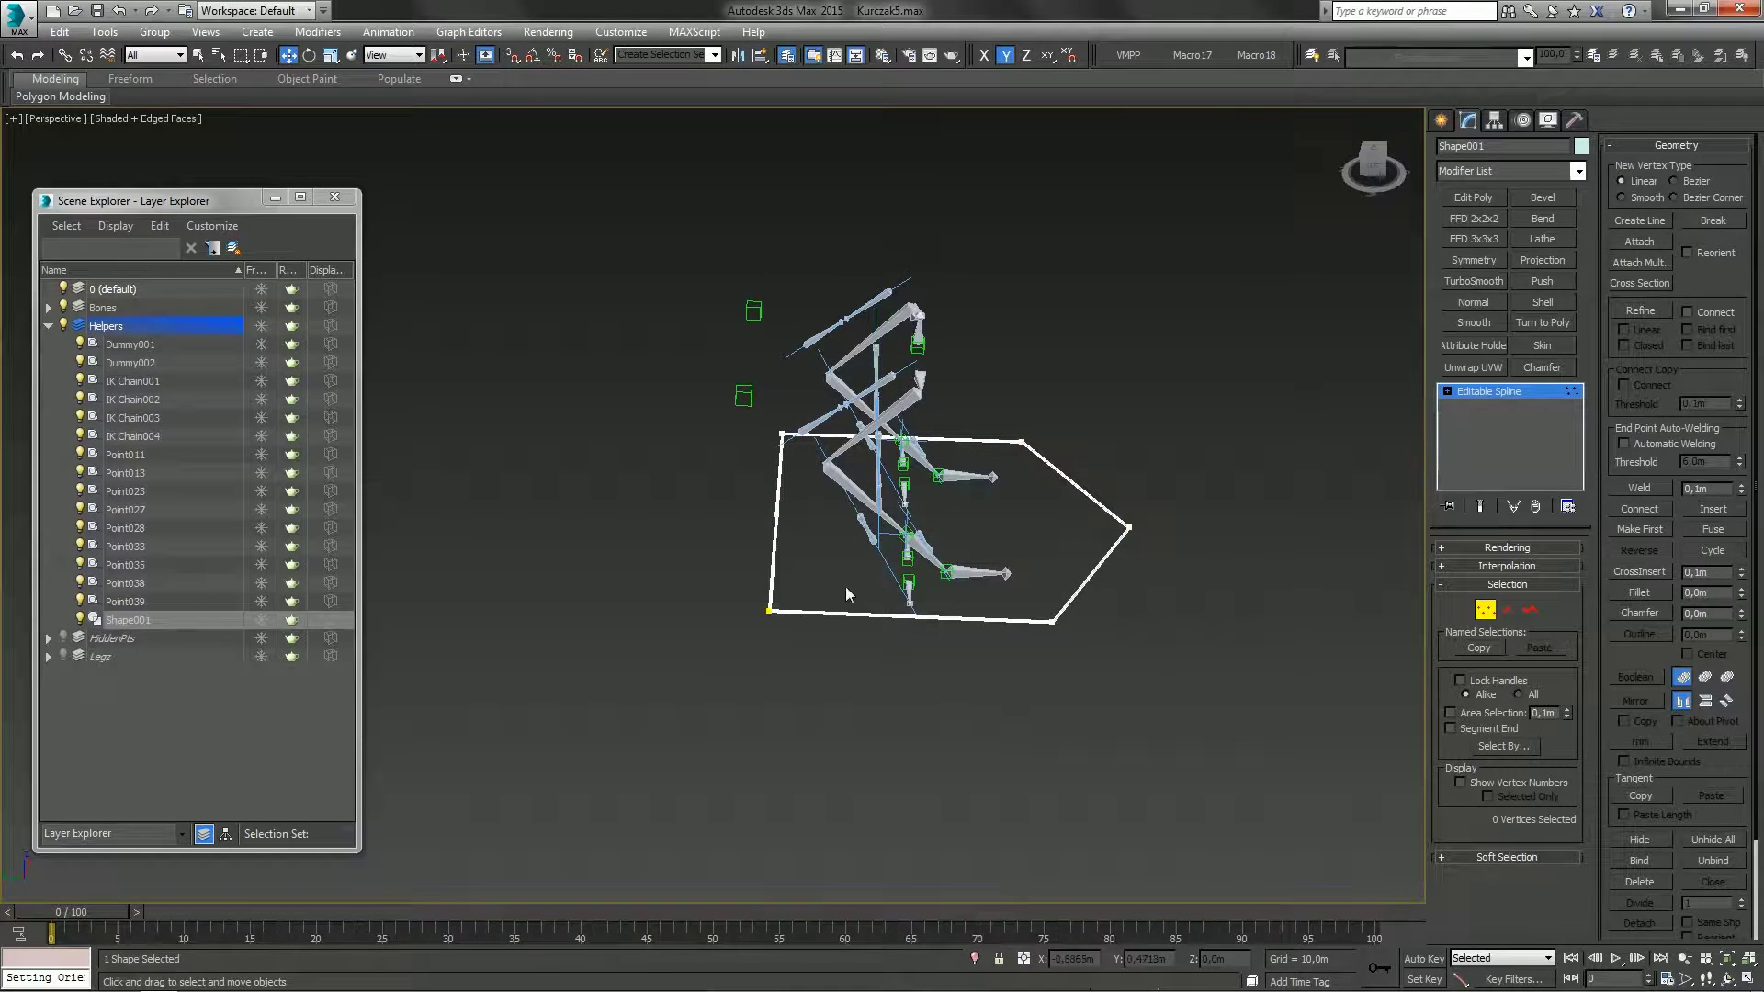
drag(749, 539, 750, 536)
key(Delete)
alt+middle_drag(1018, 610, 949, 611)
scroll(955, 609, up, 3)
scroll(1056, 620, up, 4)
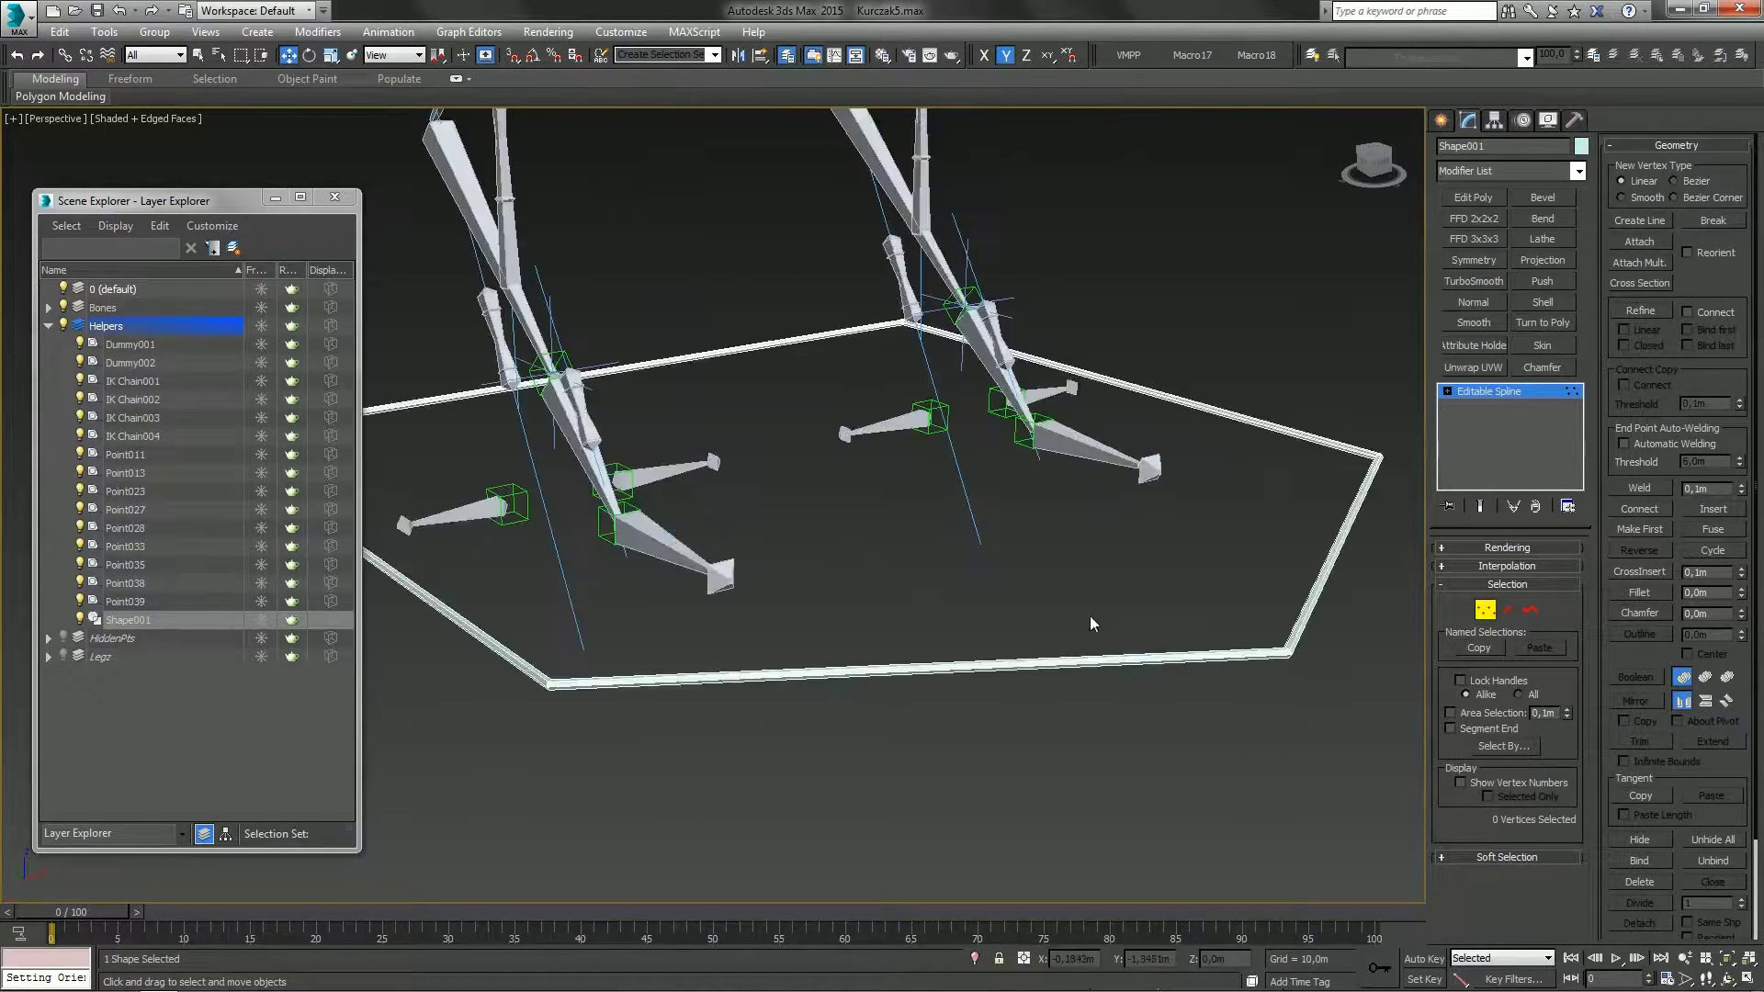
click(1485, 609)
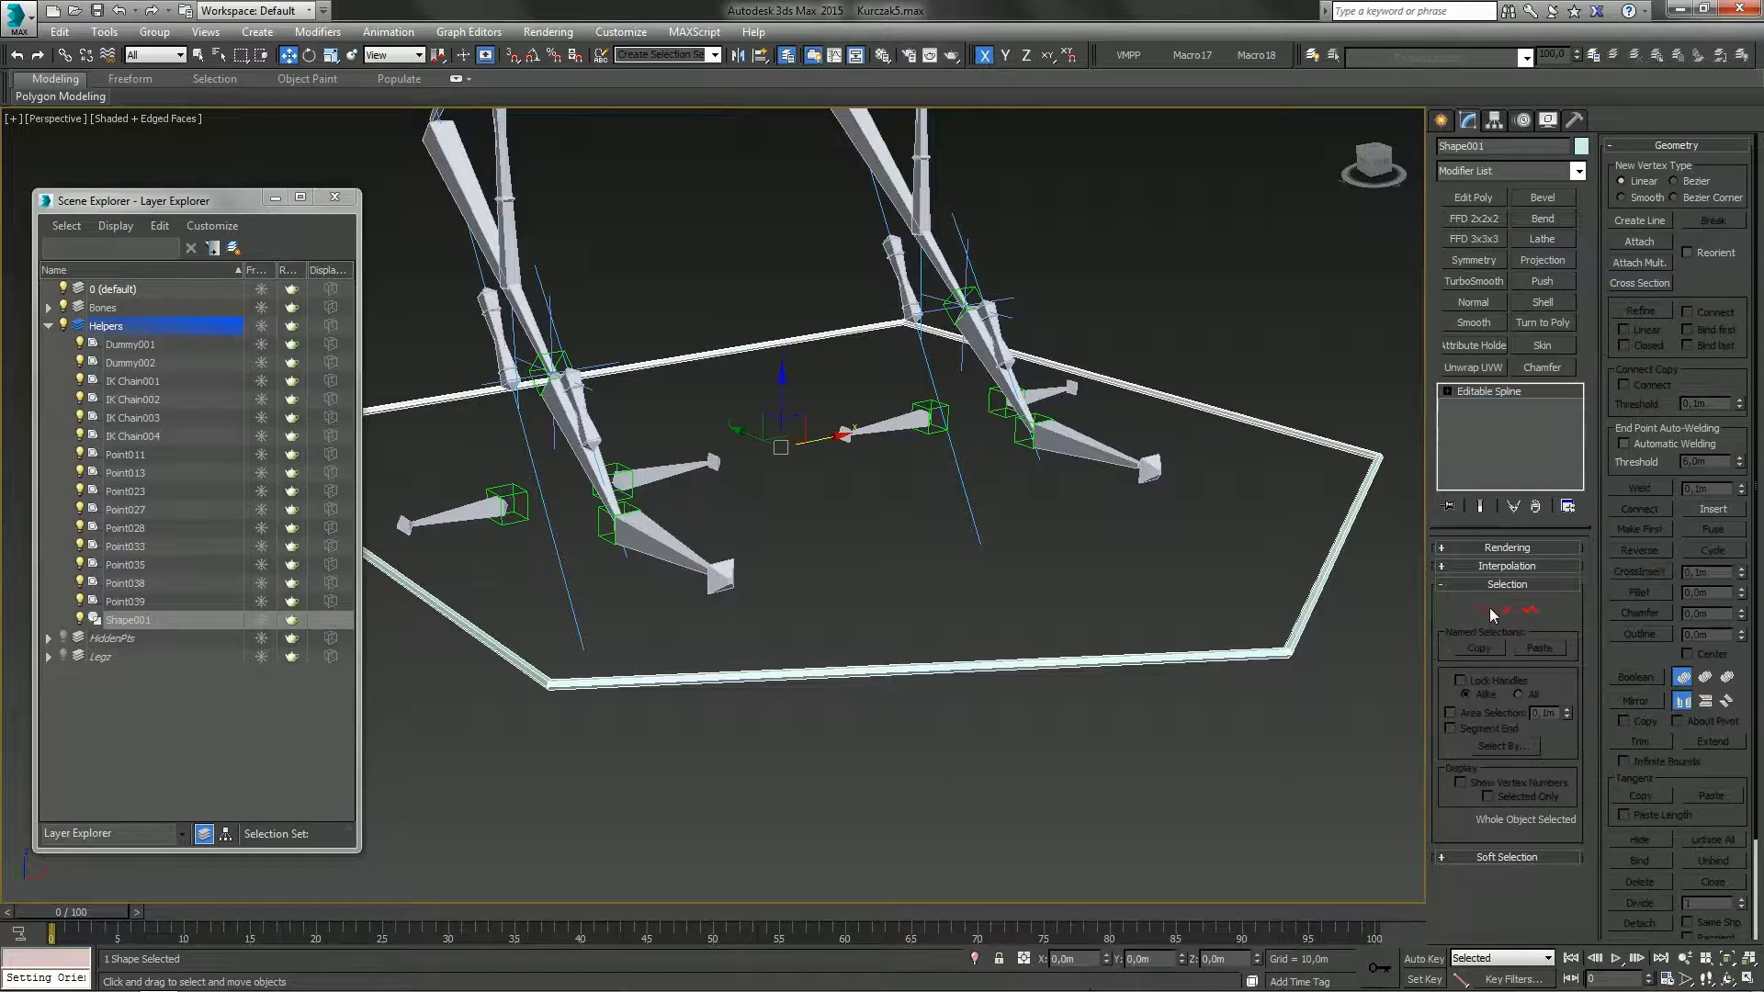
Set the spline's interpolation steps to 4
click(1508, 567)
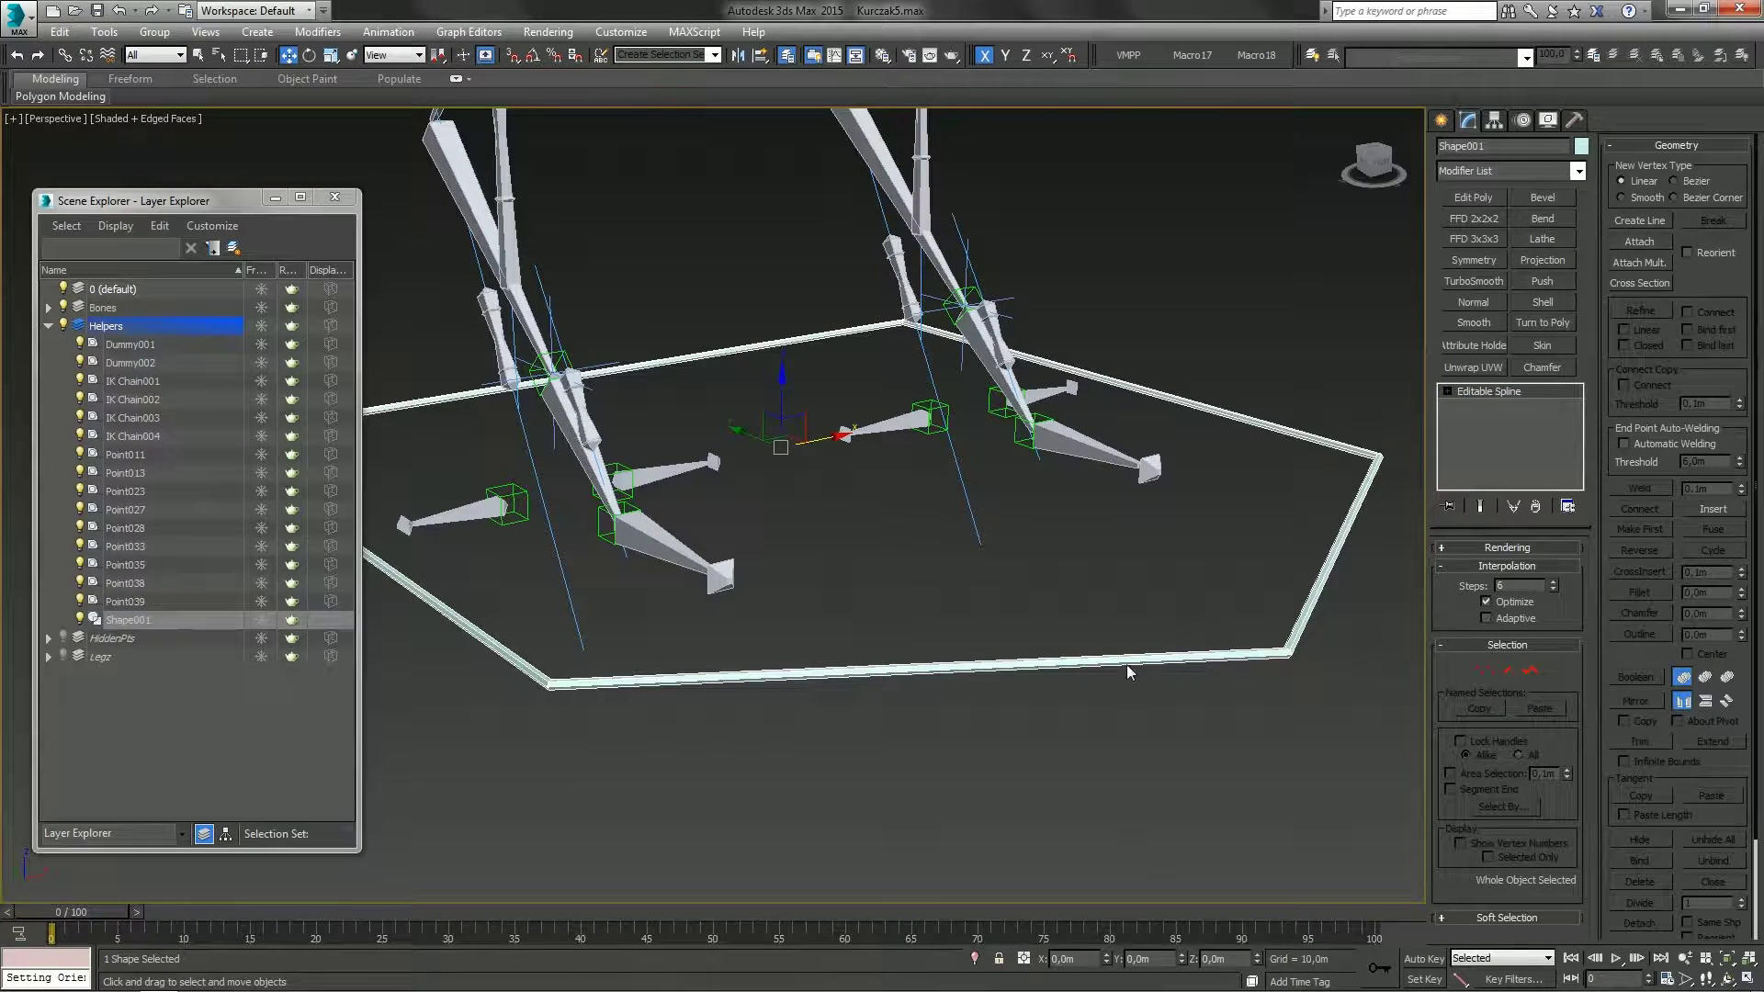
click(1485, 603)
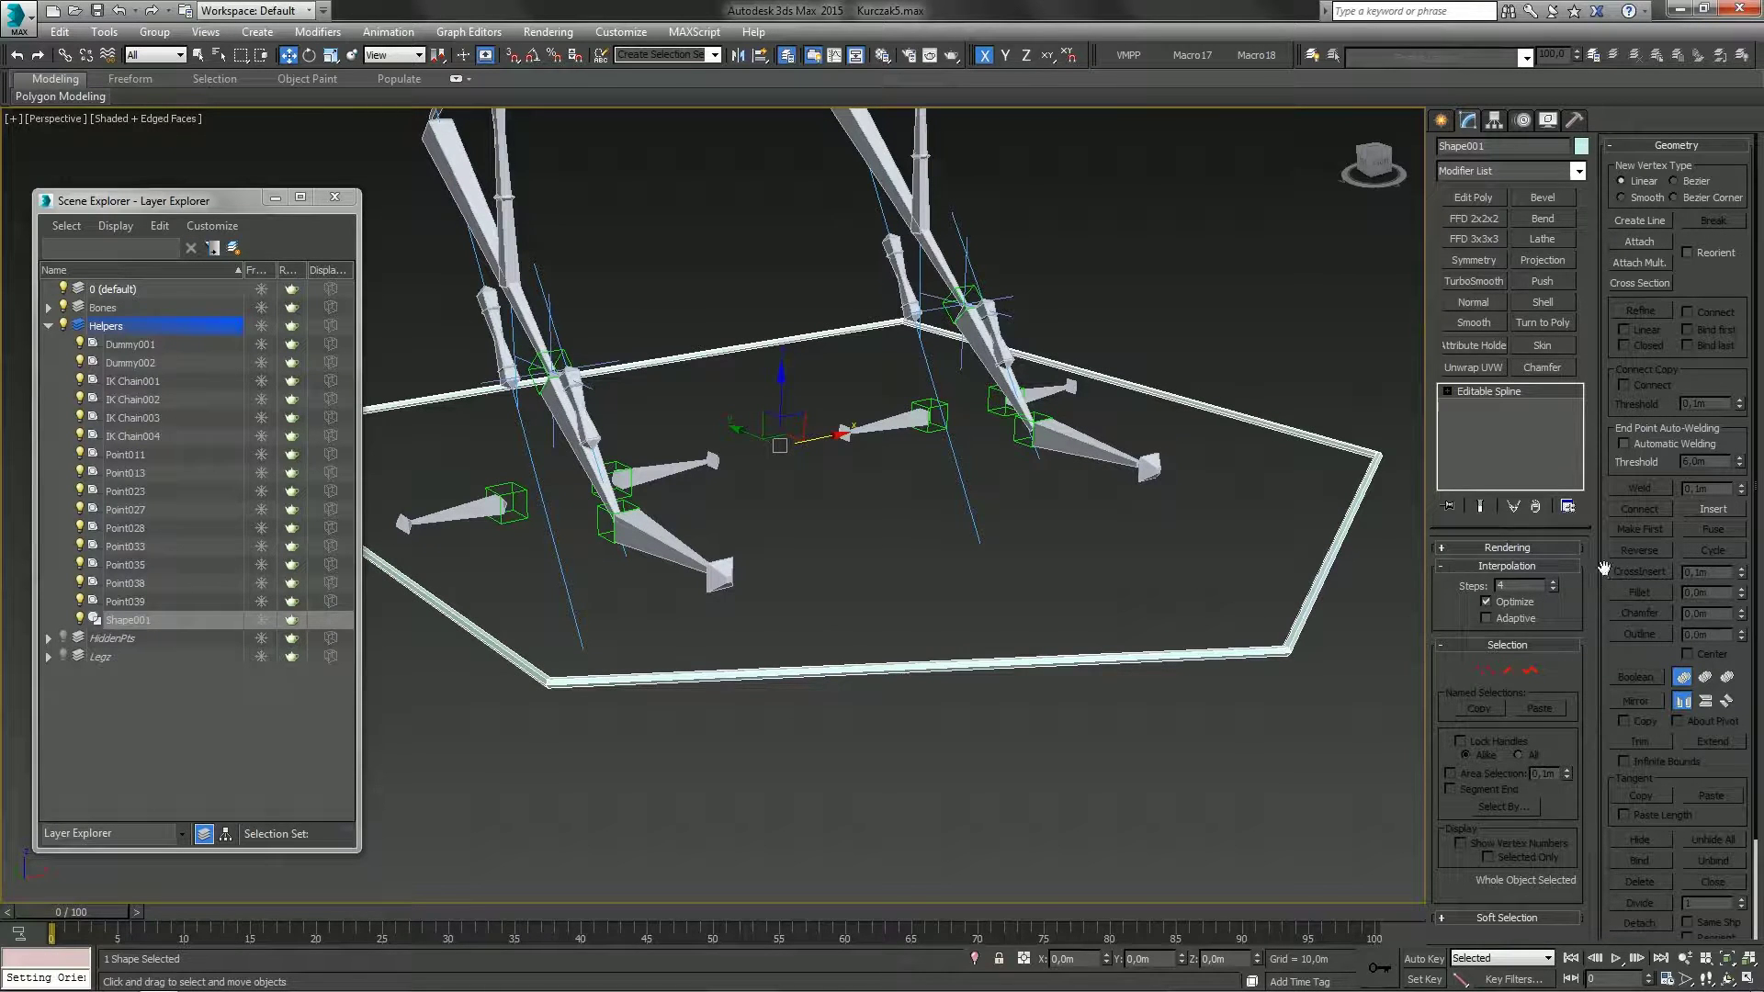
Turn the spline's Enable In Viewport rendering option off and back on to compare its display
click(1509, 548)
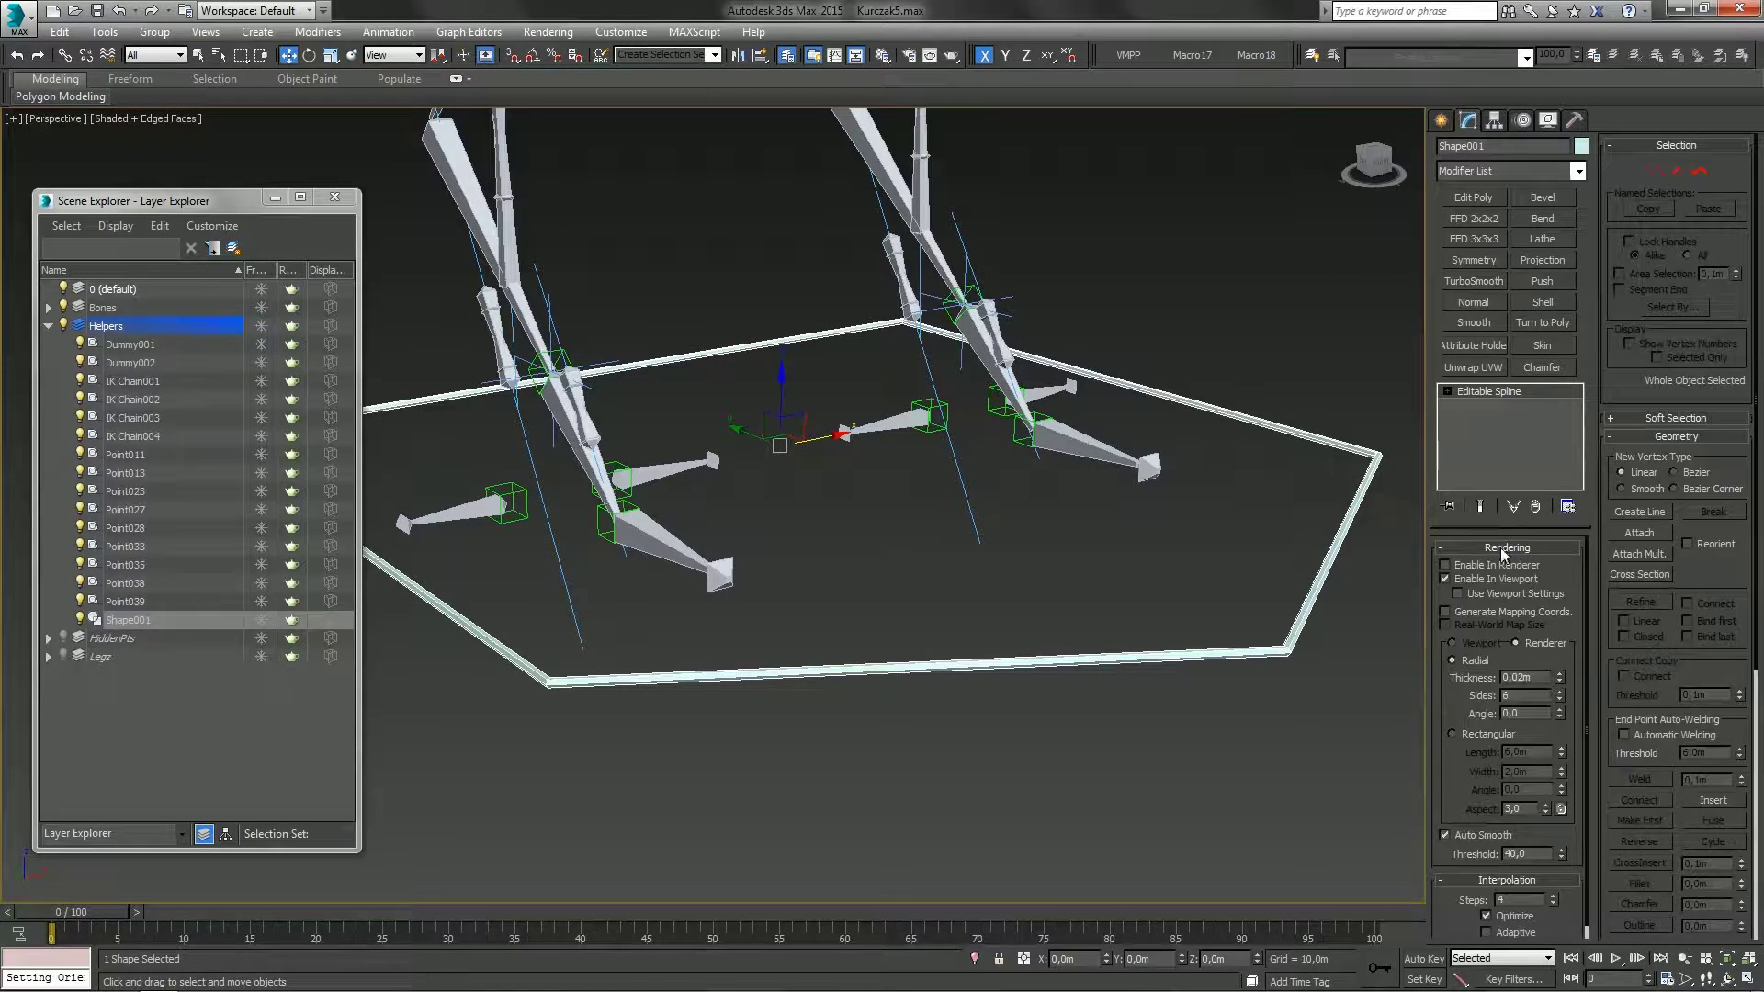
click(1444, 577)
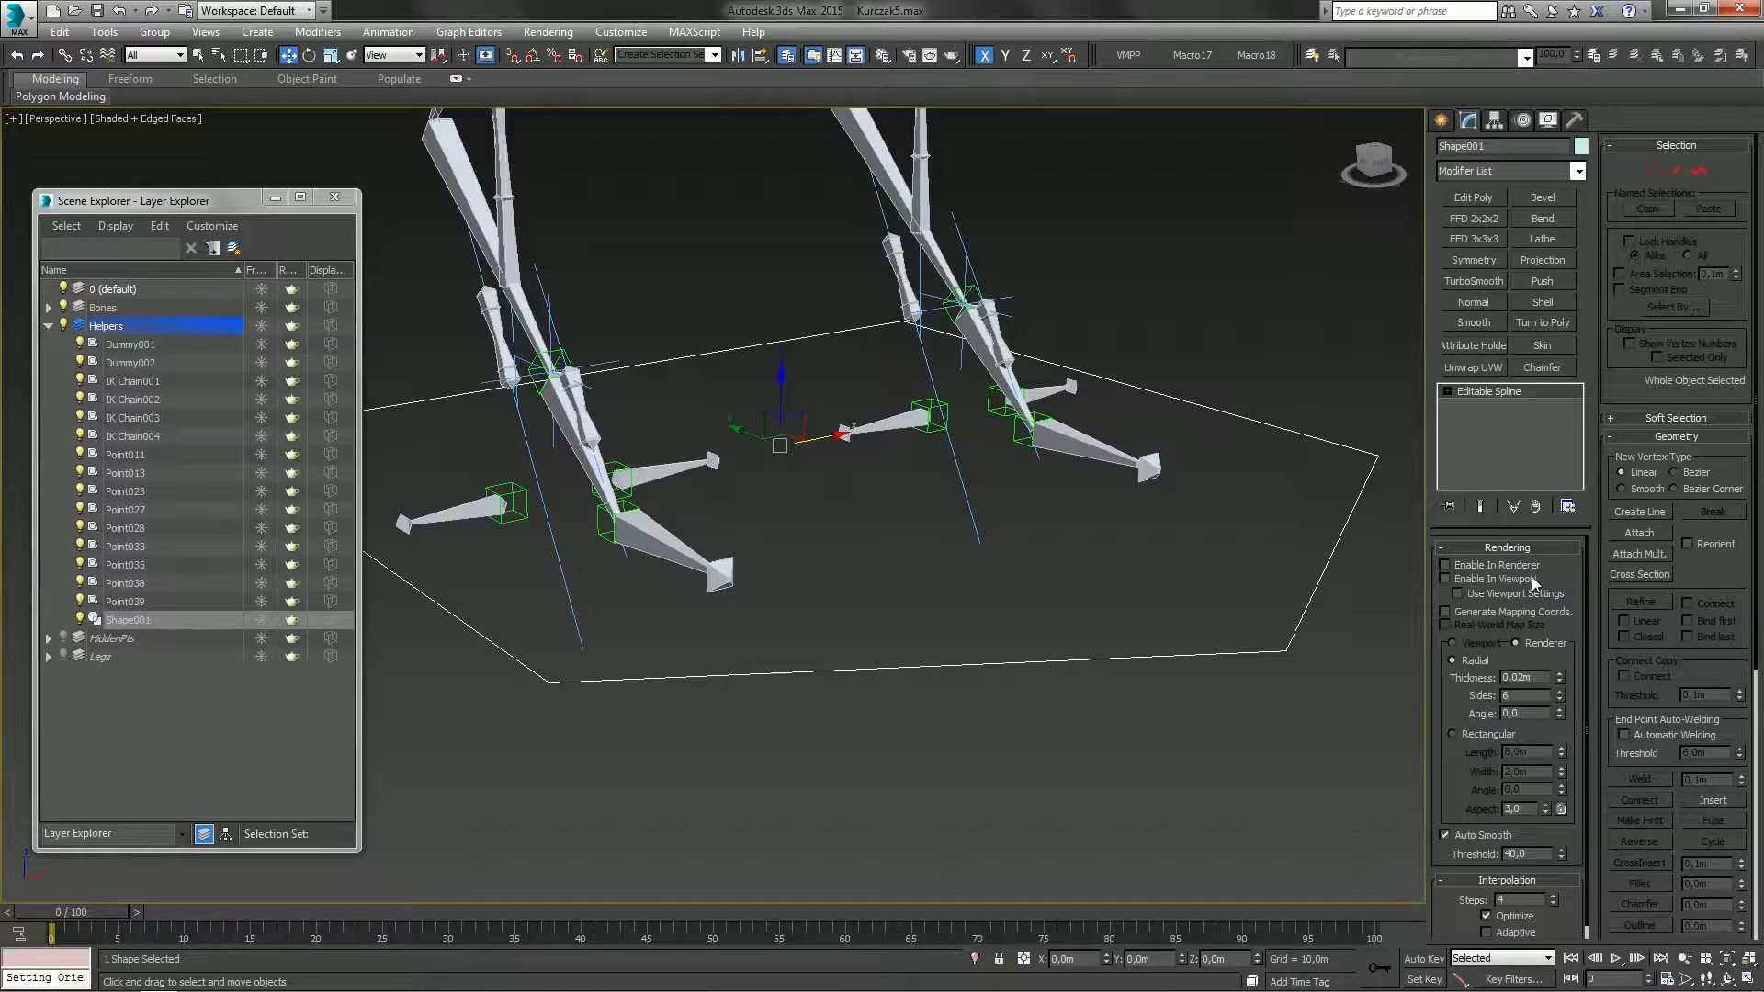
click(1452, 580)
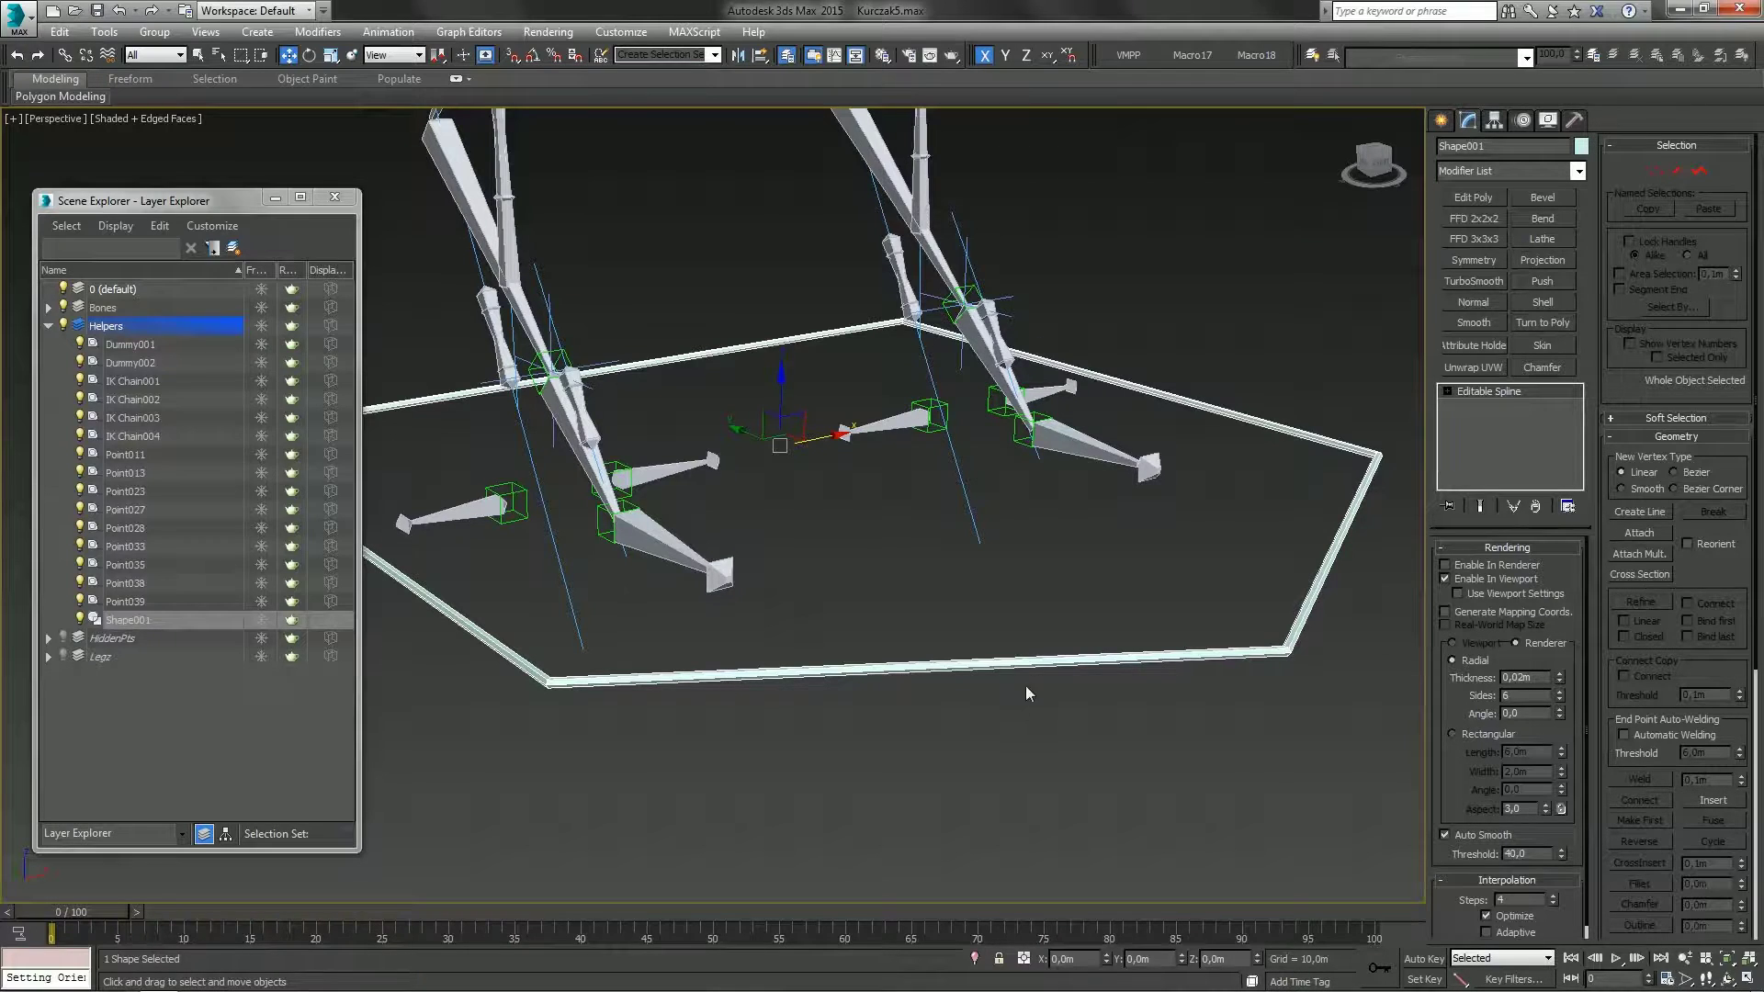
Set the spline's radial rendering cross-section to 5 sides
alt+middle_drag(1027, 688, 749, 651)
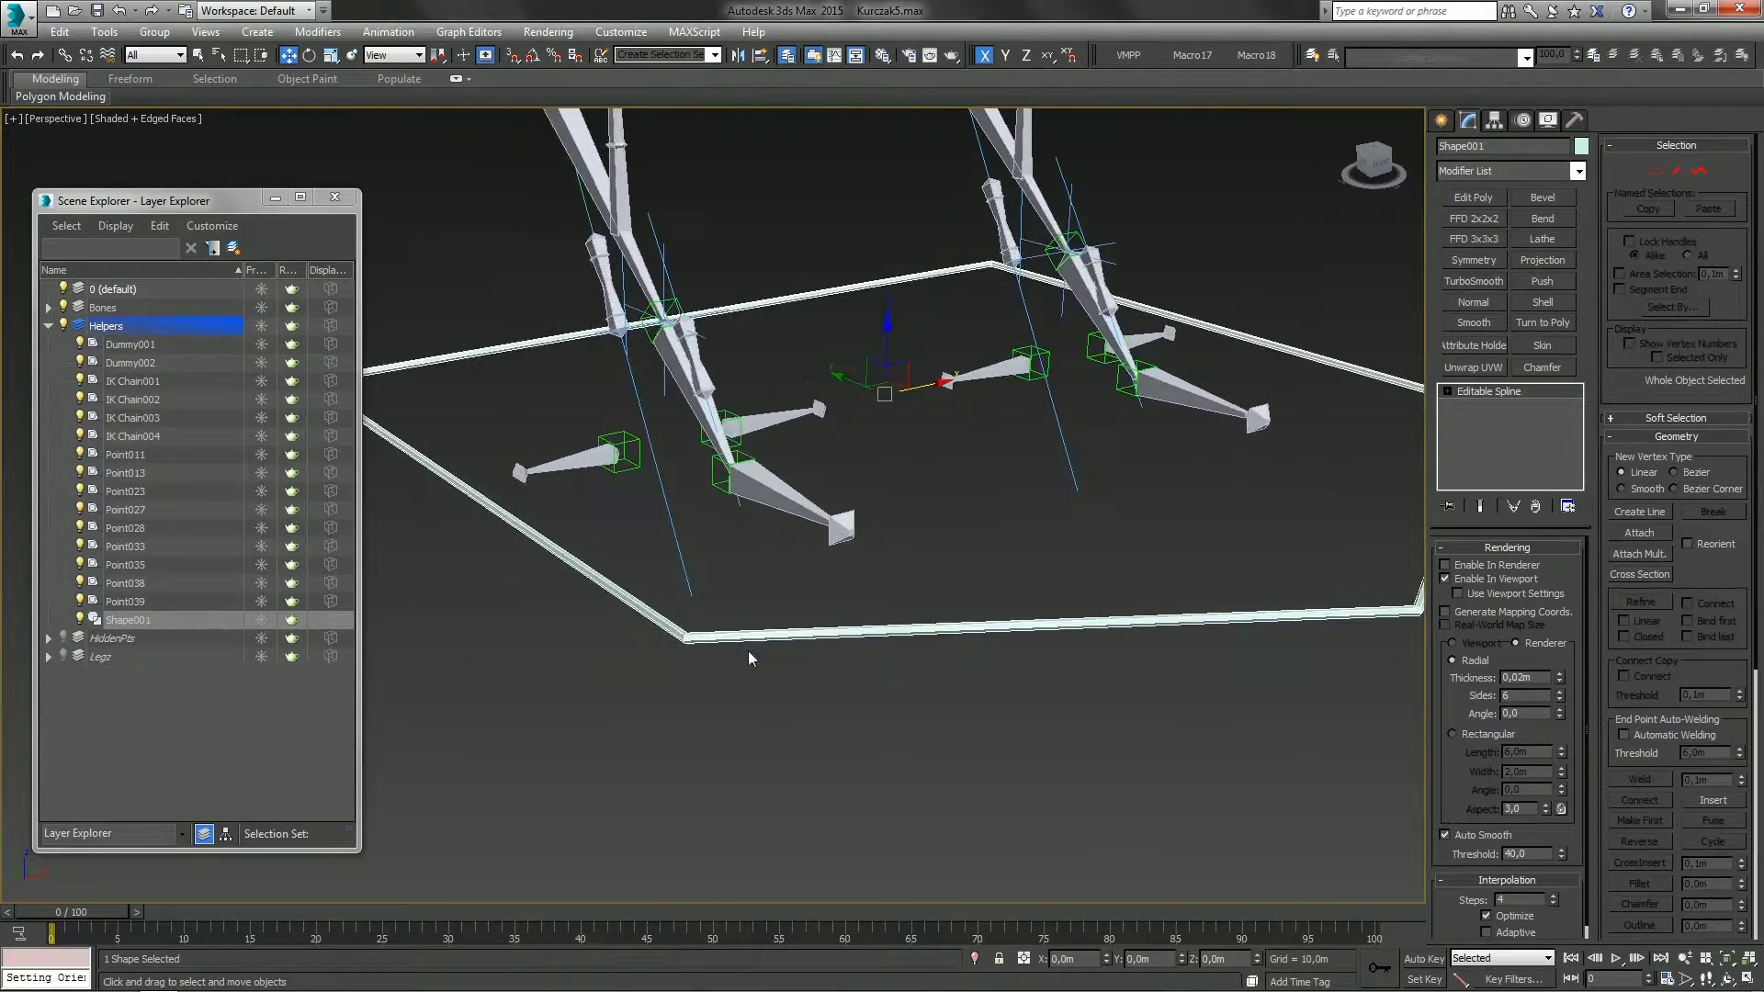
scroll(748, 652, up, 3)
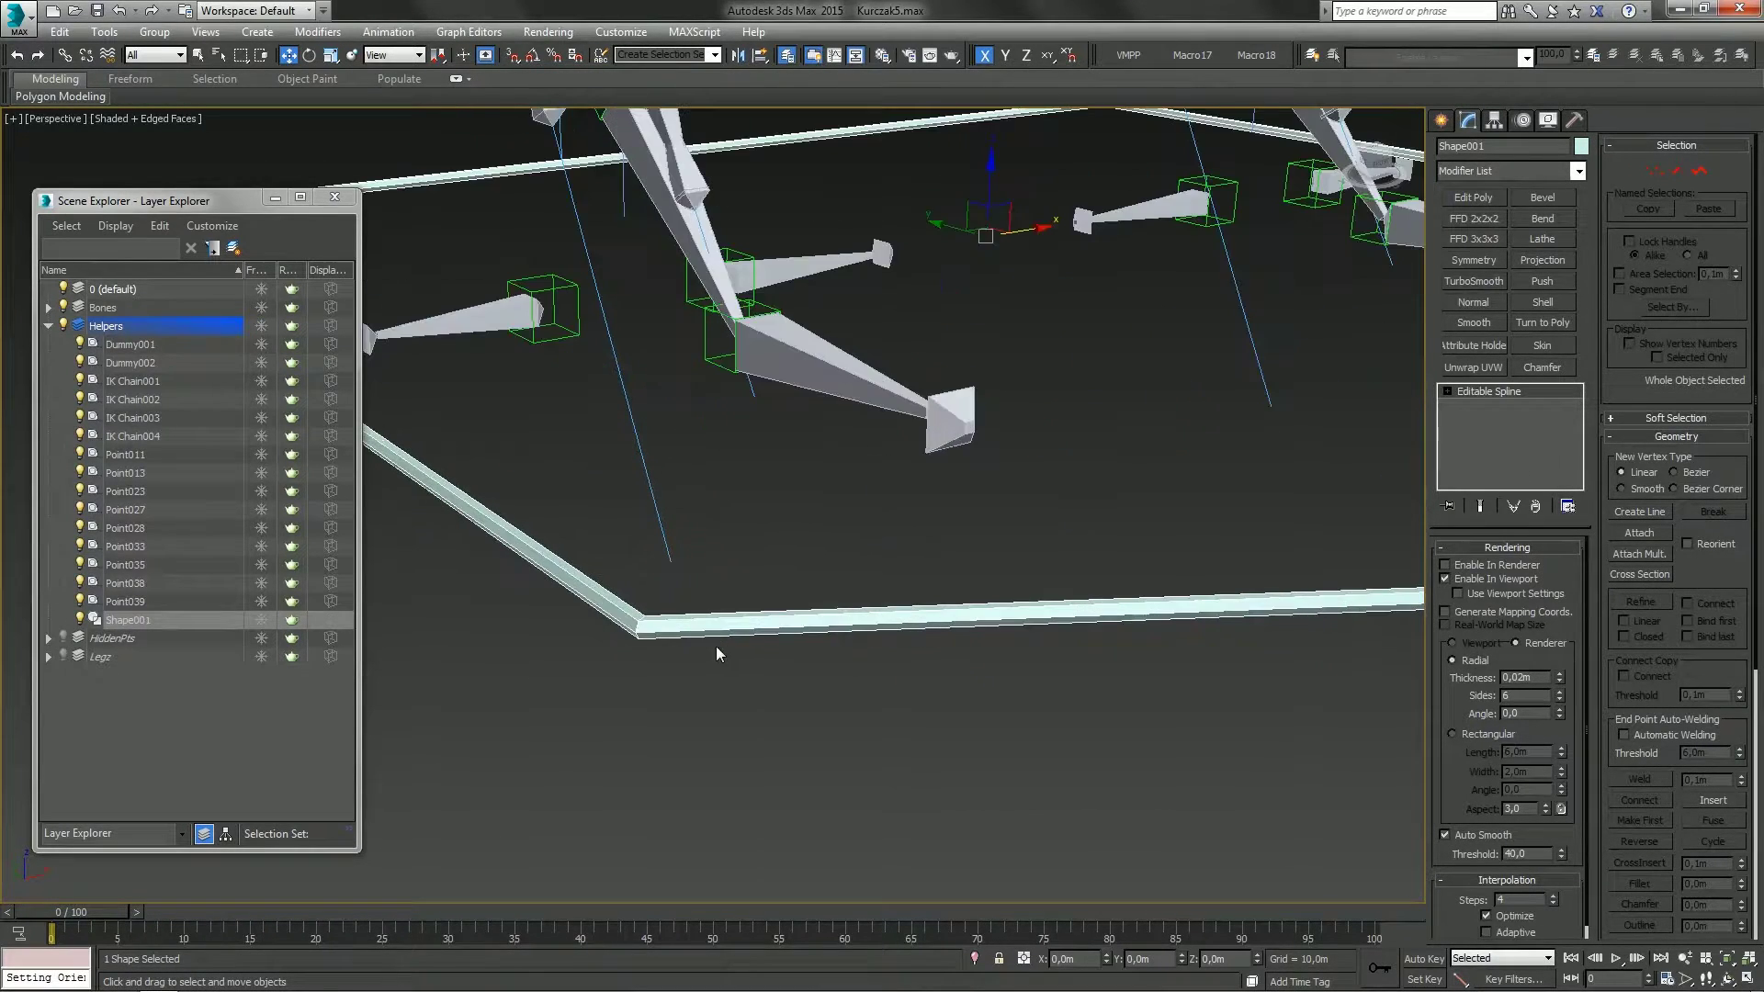
click(1559, 674)
click(1560, 682)
middle_drag(907, 621, 823, 607)
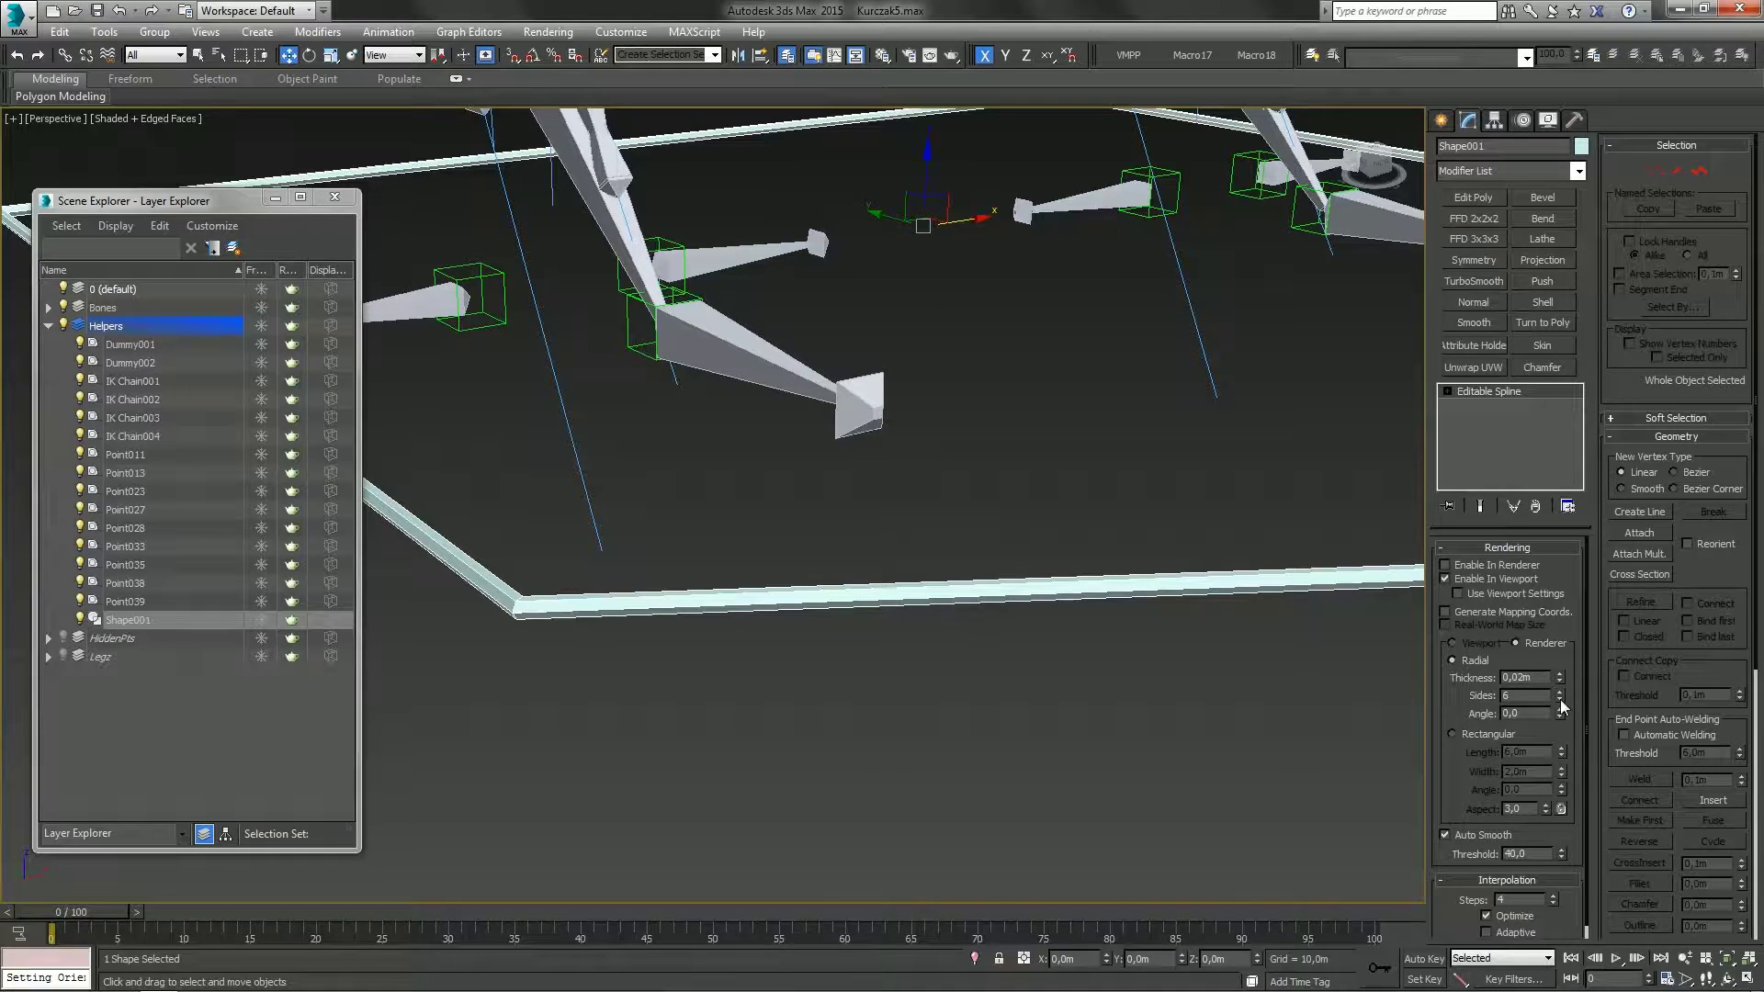
scroll(1114, 573, down, 5)
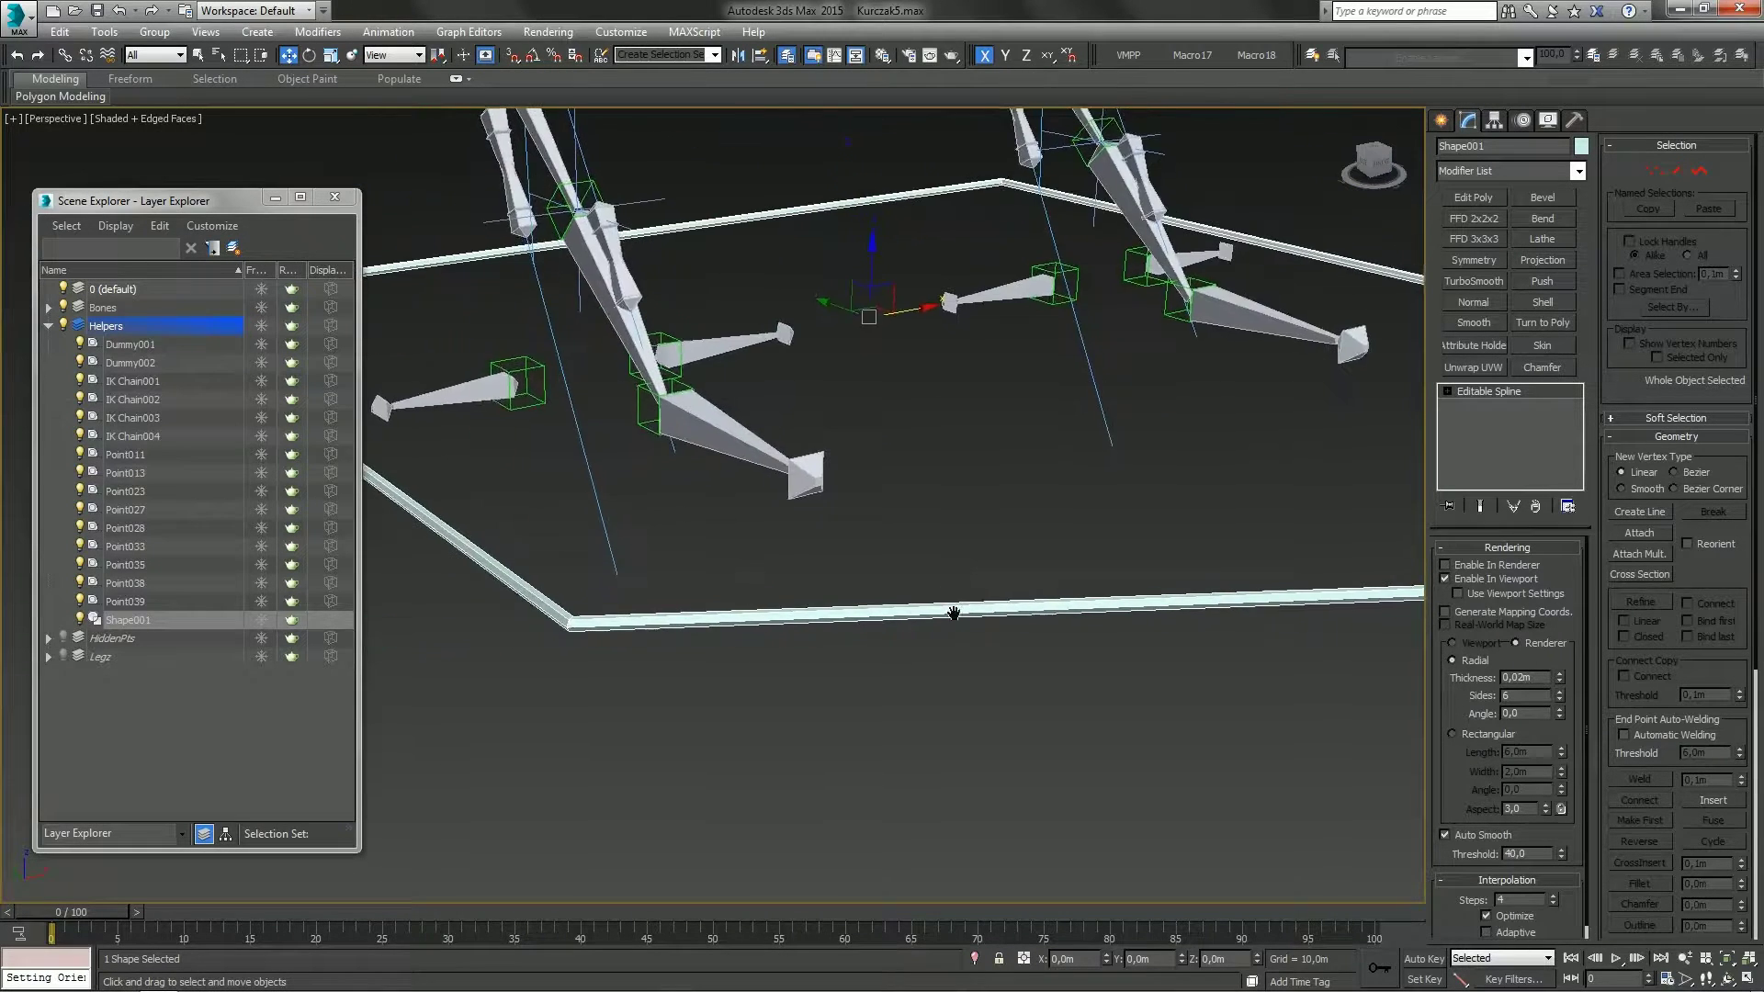
middle_drag(1024, 643, 1029, 648)
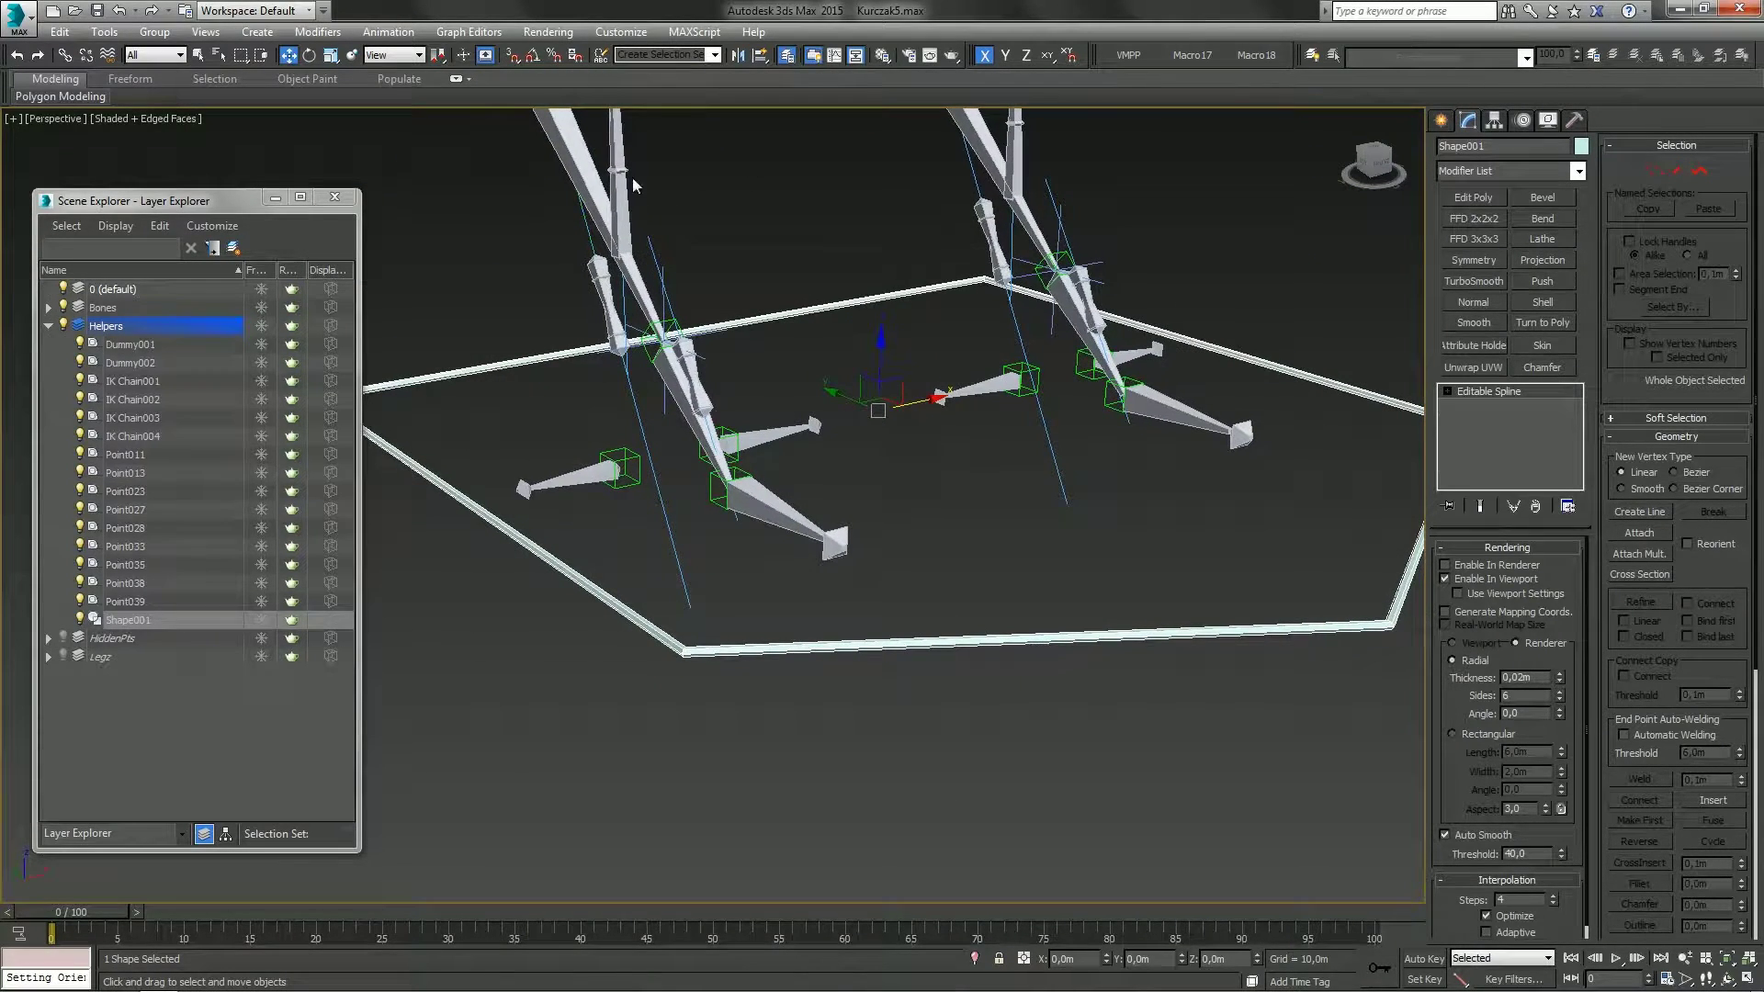
scroll(1075, 648, up, 4)
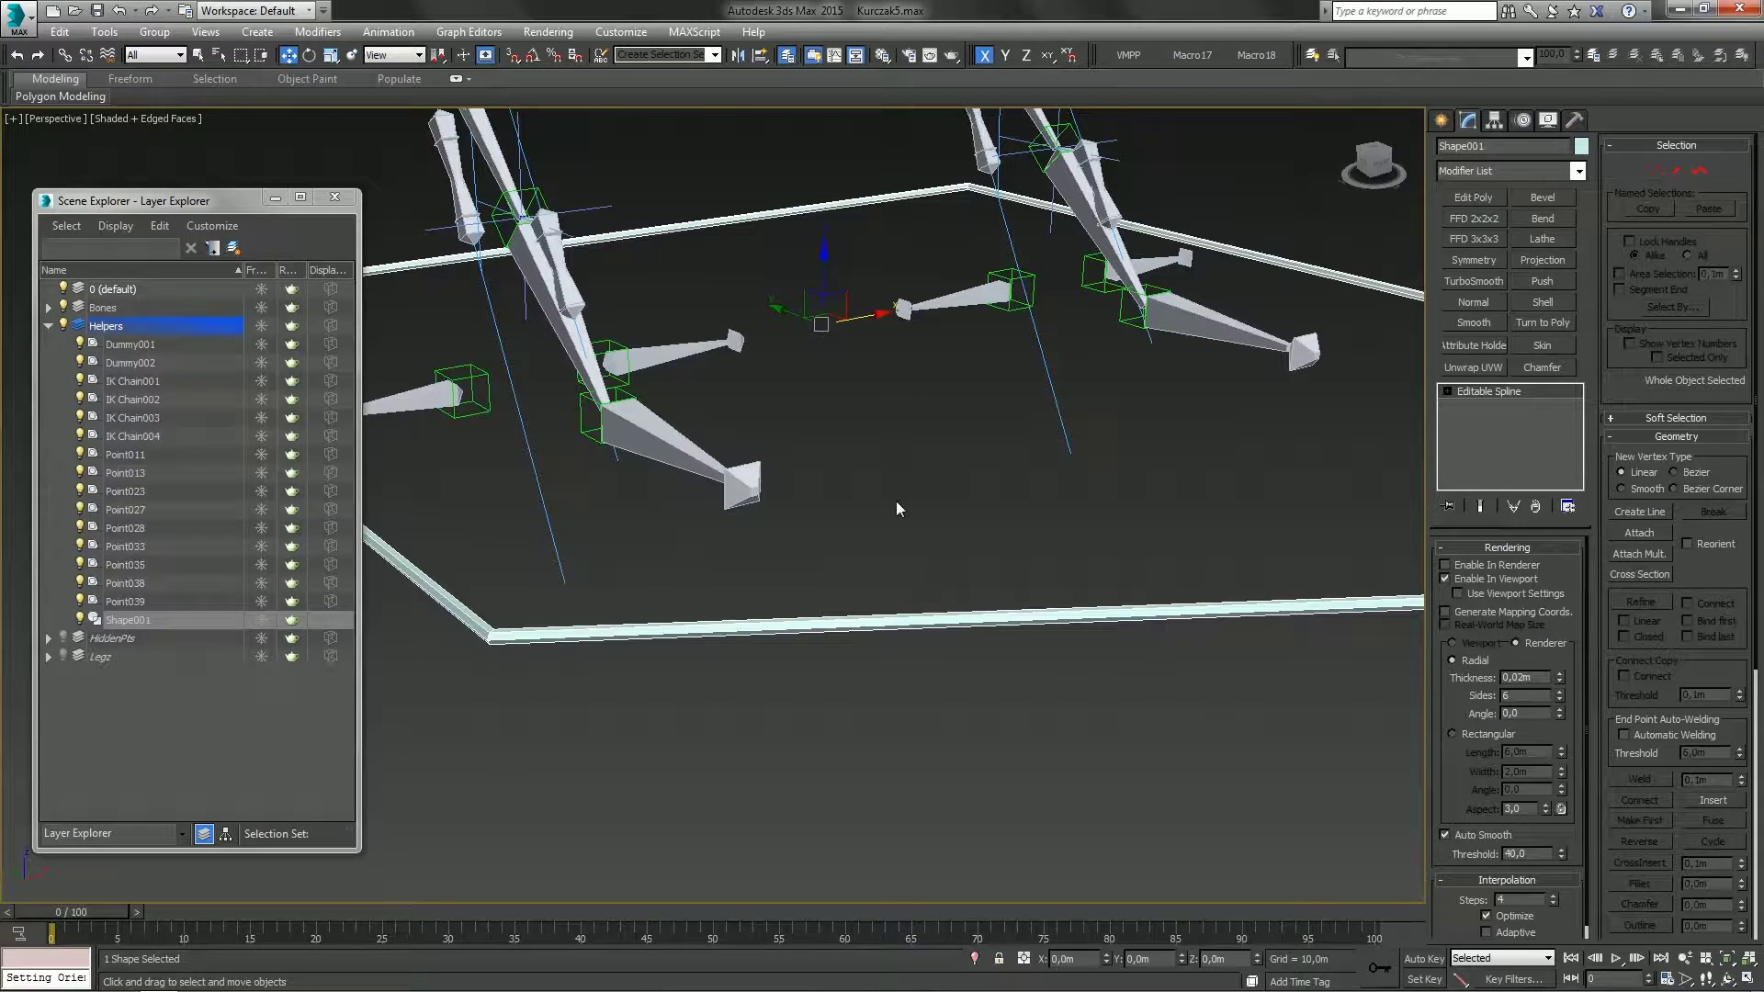
click(1560, 699)
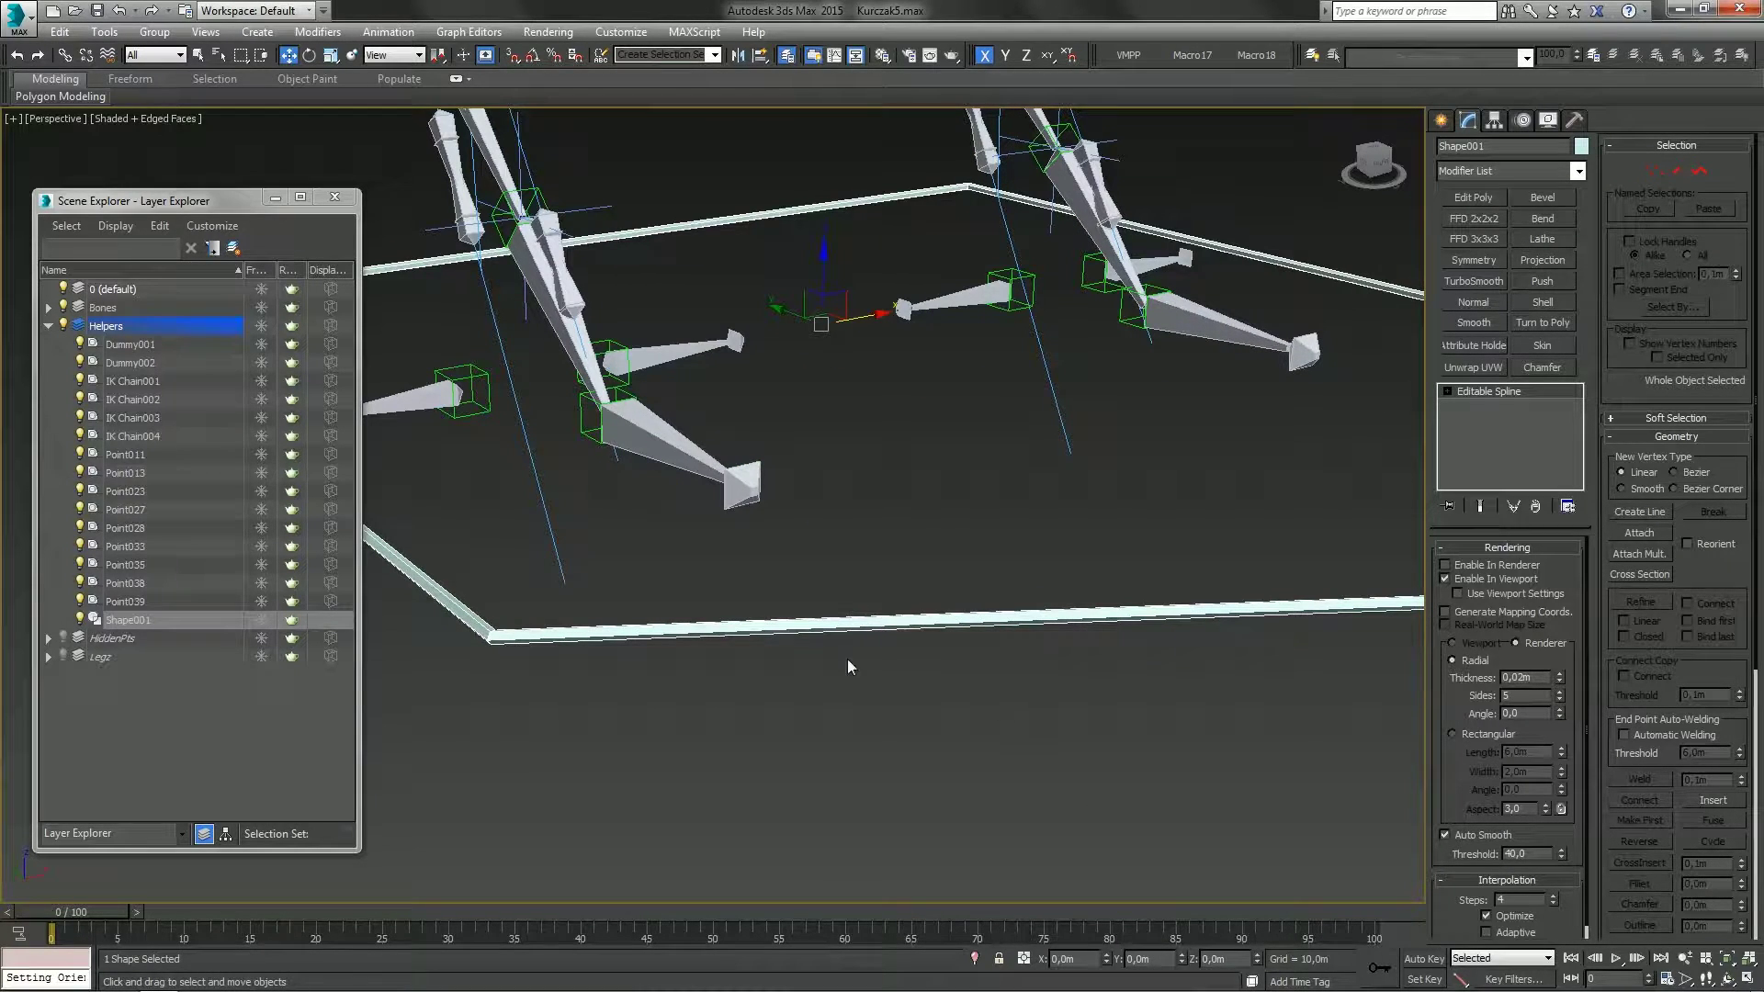
alt+middle_drag(847, 668, 1006, 668)
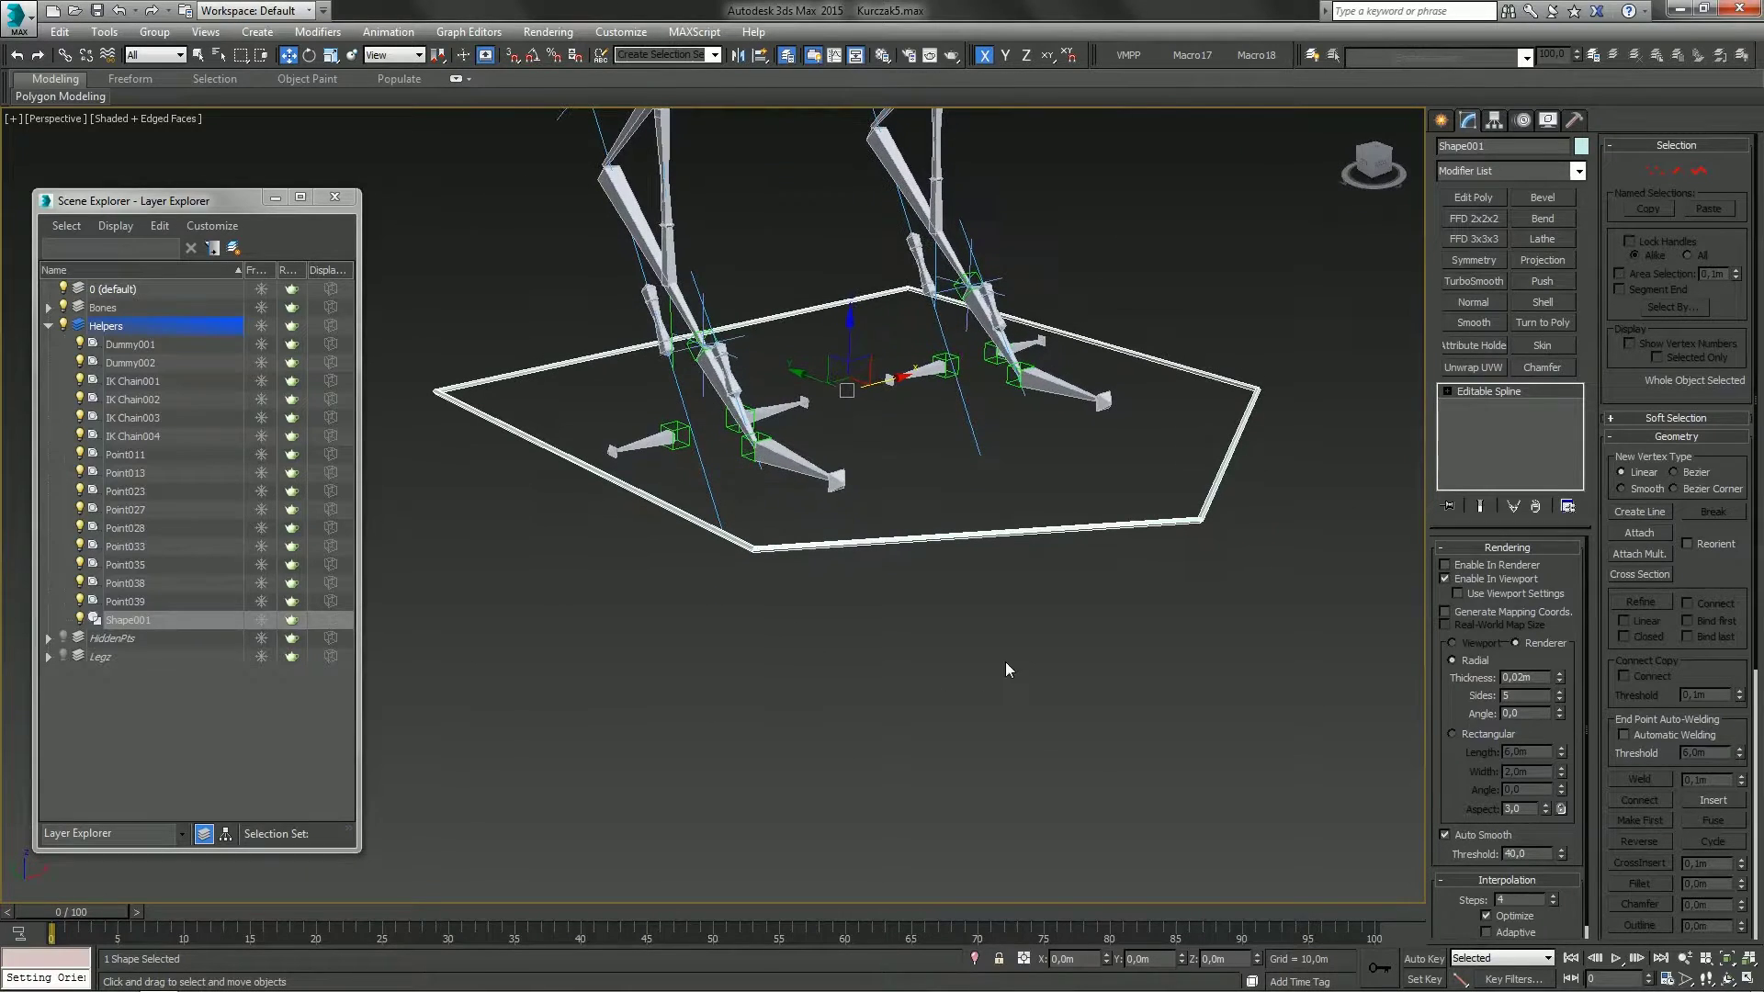
Deselect the outline shape and unhide the Legz layer to show the robot mesh over the rig
click(1114, 653)
alt+middle_drag(1113, 653, 1030, 649)
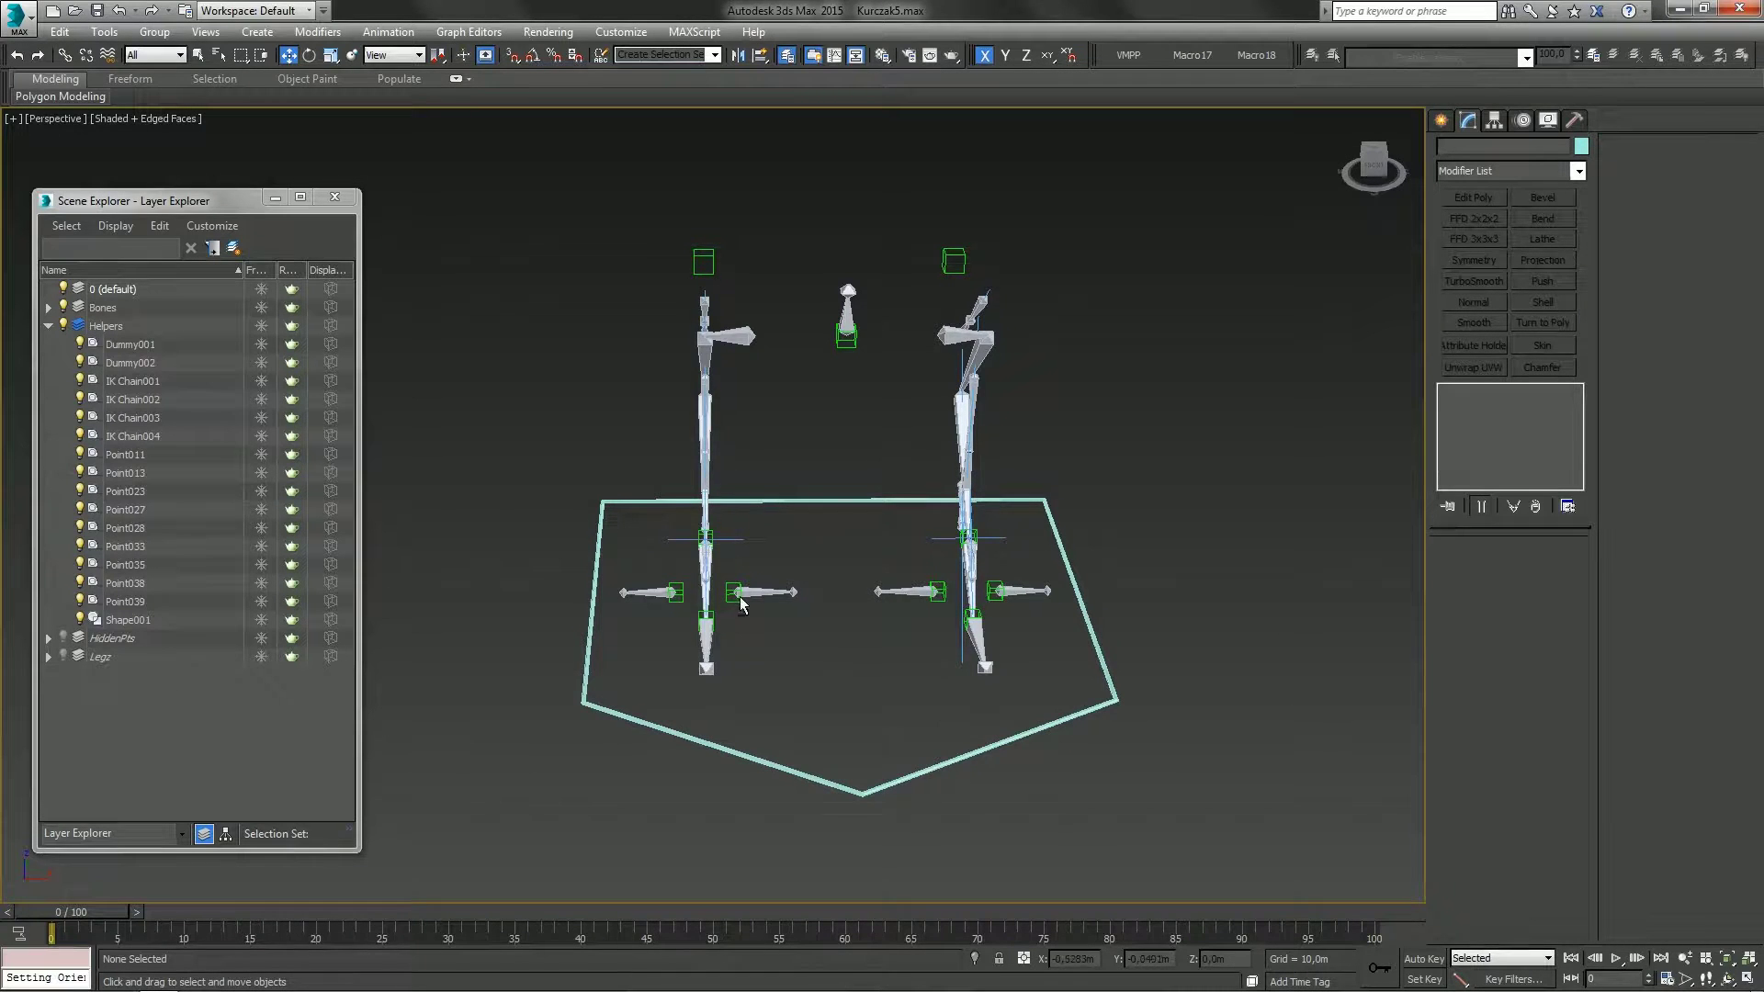
alt+middle_drag(745, 607, 820, 589)
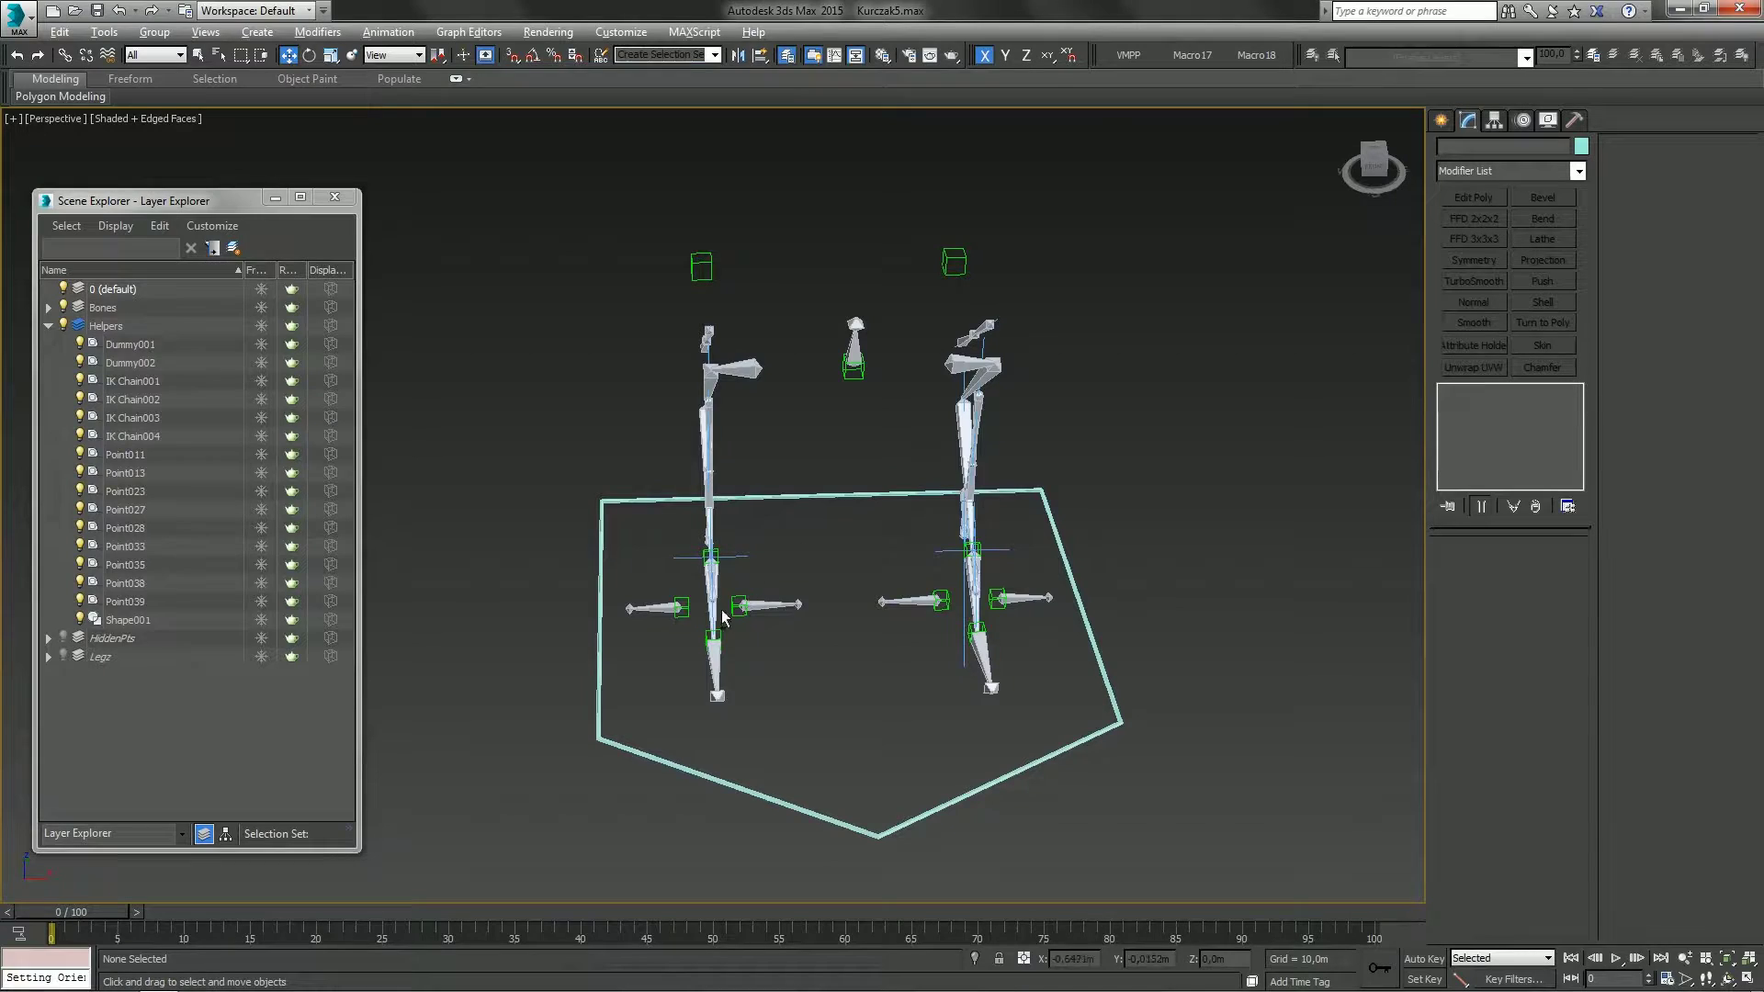
alt+middle_drag(722, 615, 752, 496)
click(62, 657)
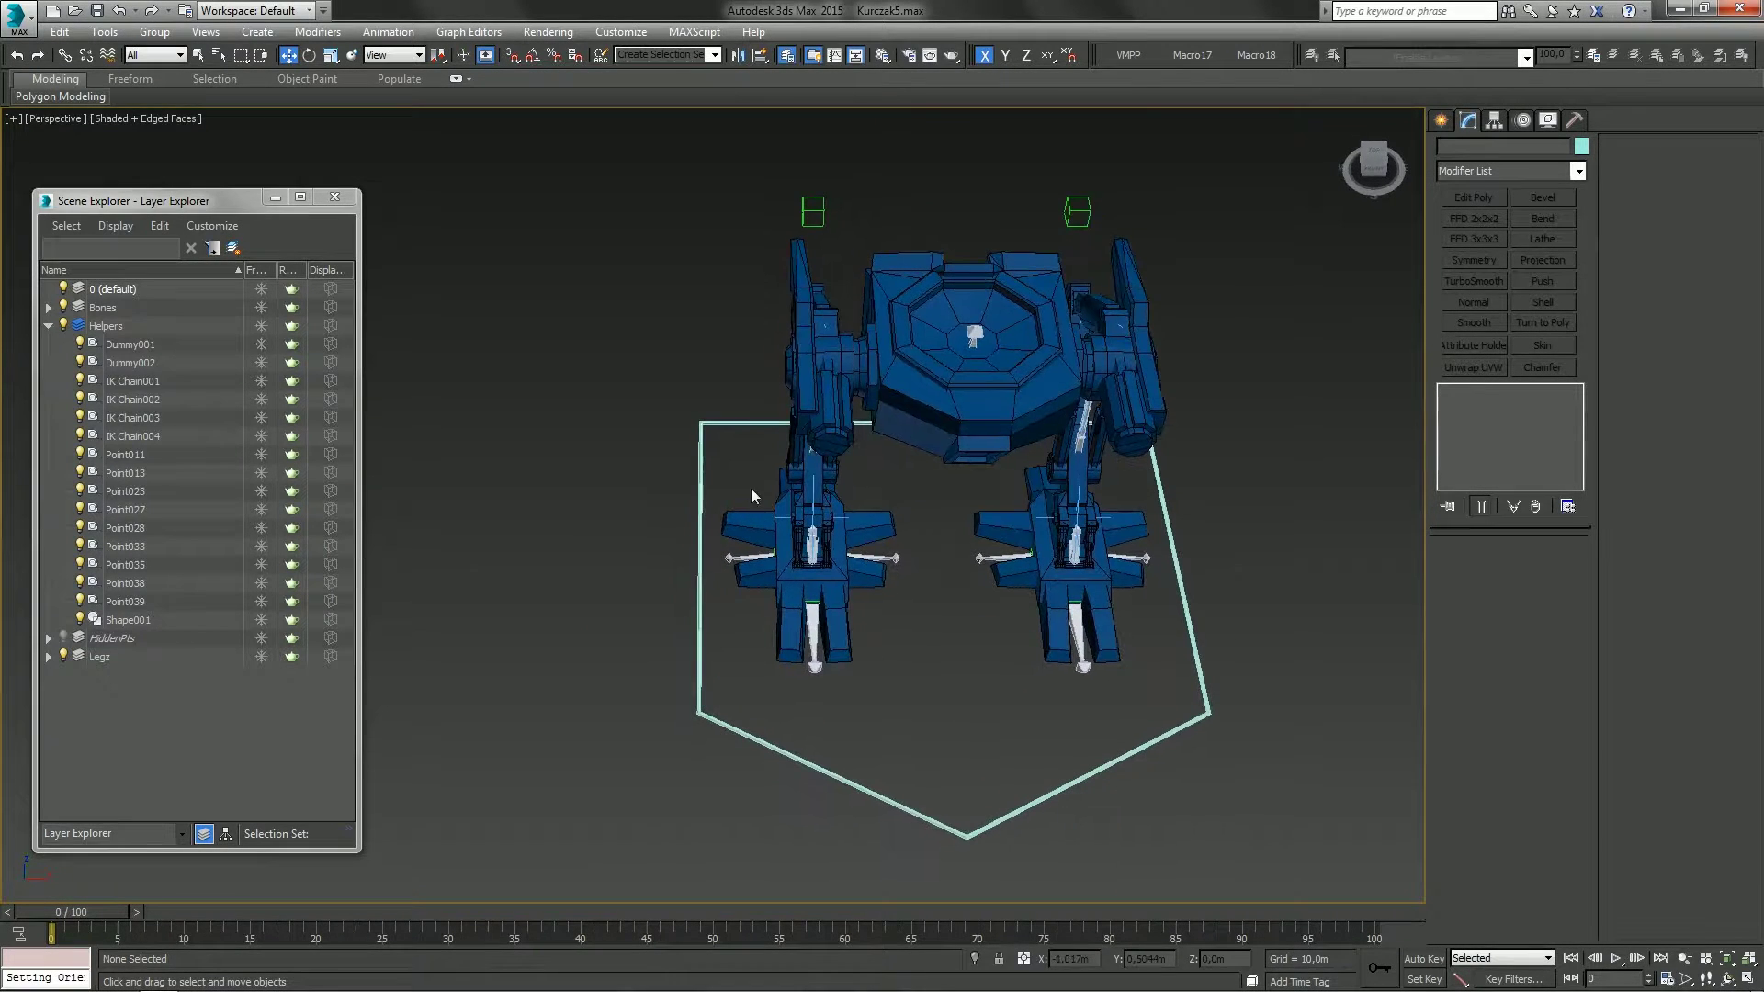
alt+middle_drag(875, 541, 828, 531)
alt+middle_drag(829, 526, 840, 528)
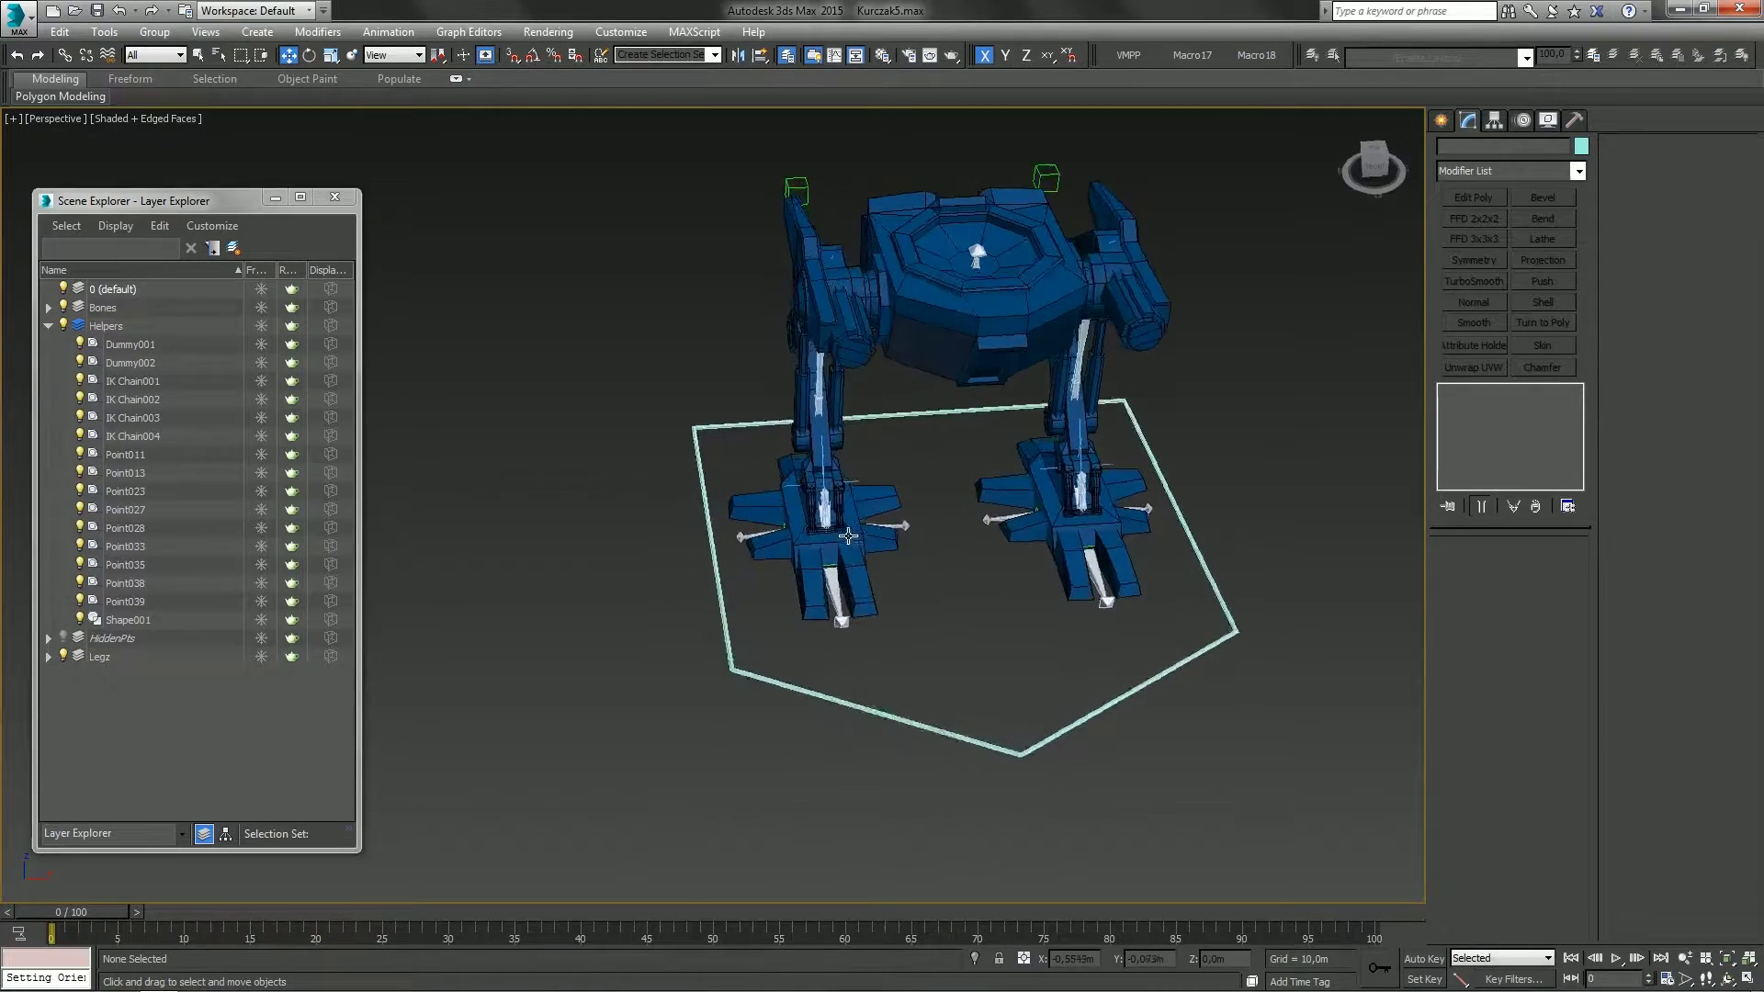
alt+middle_drag(851, 636, 791, 551)
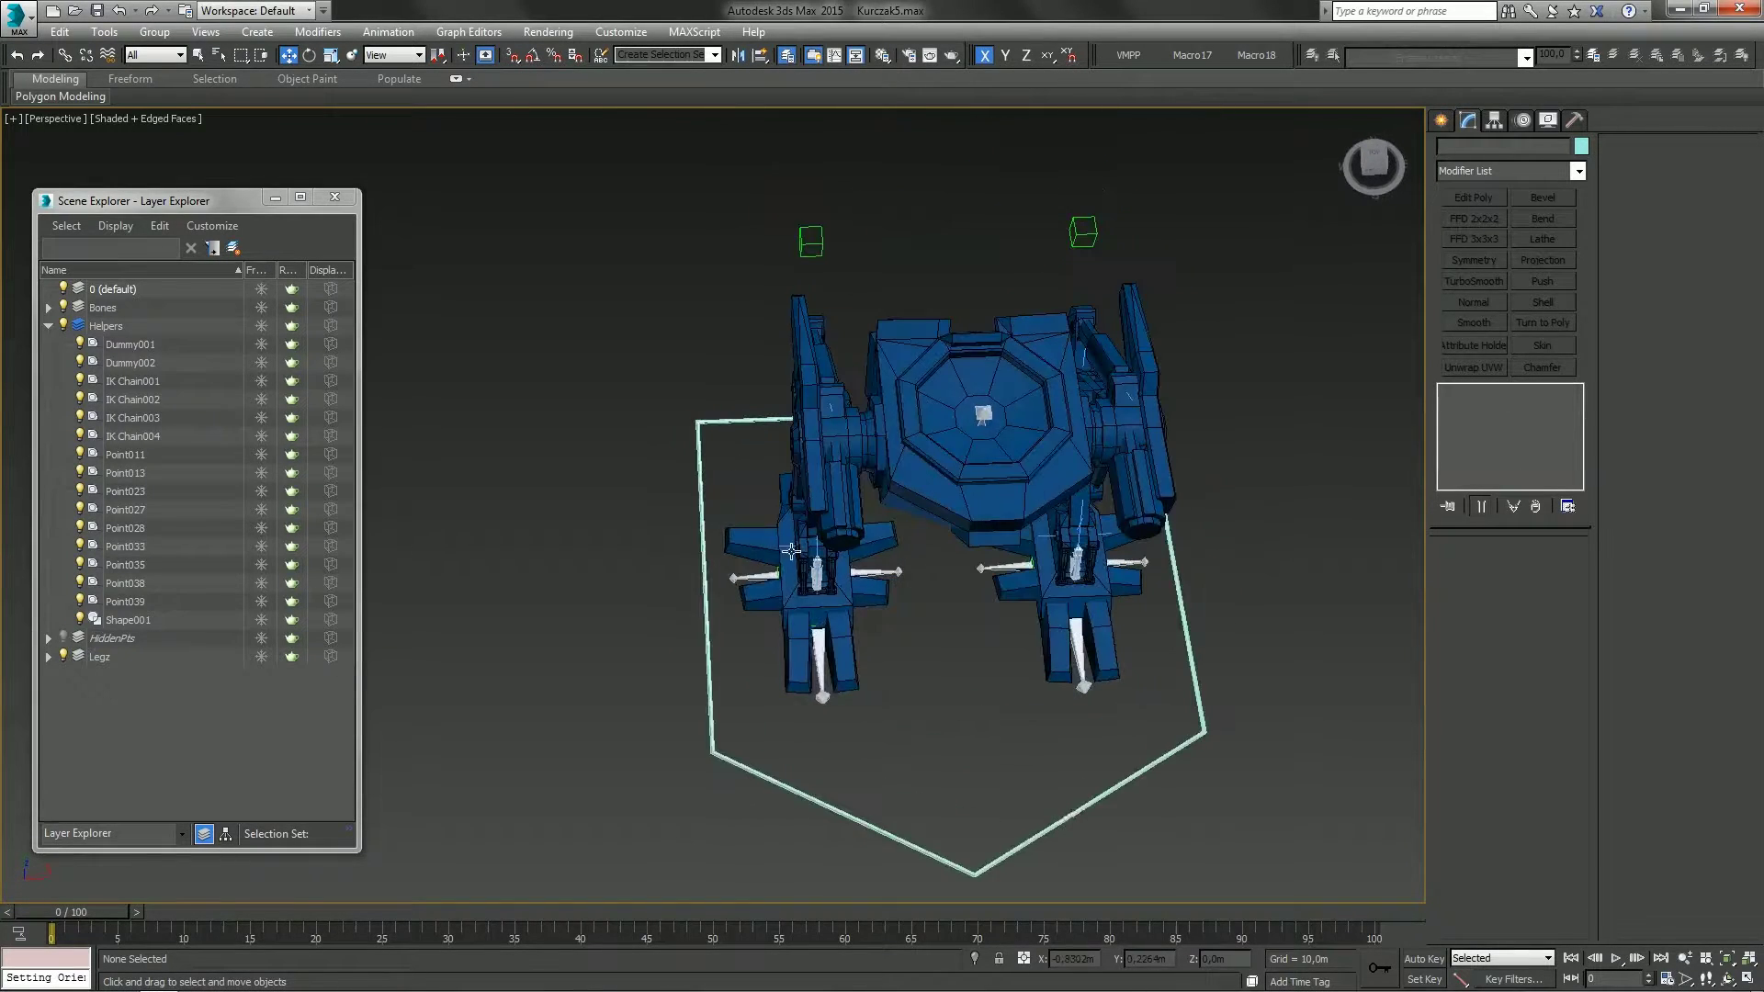
alt+middle_drag(802, 678, 803, 600)
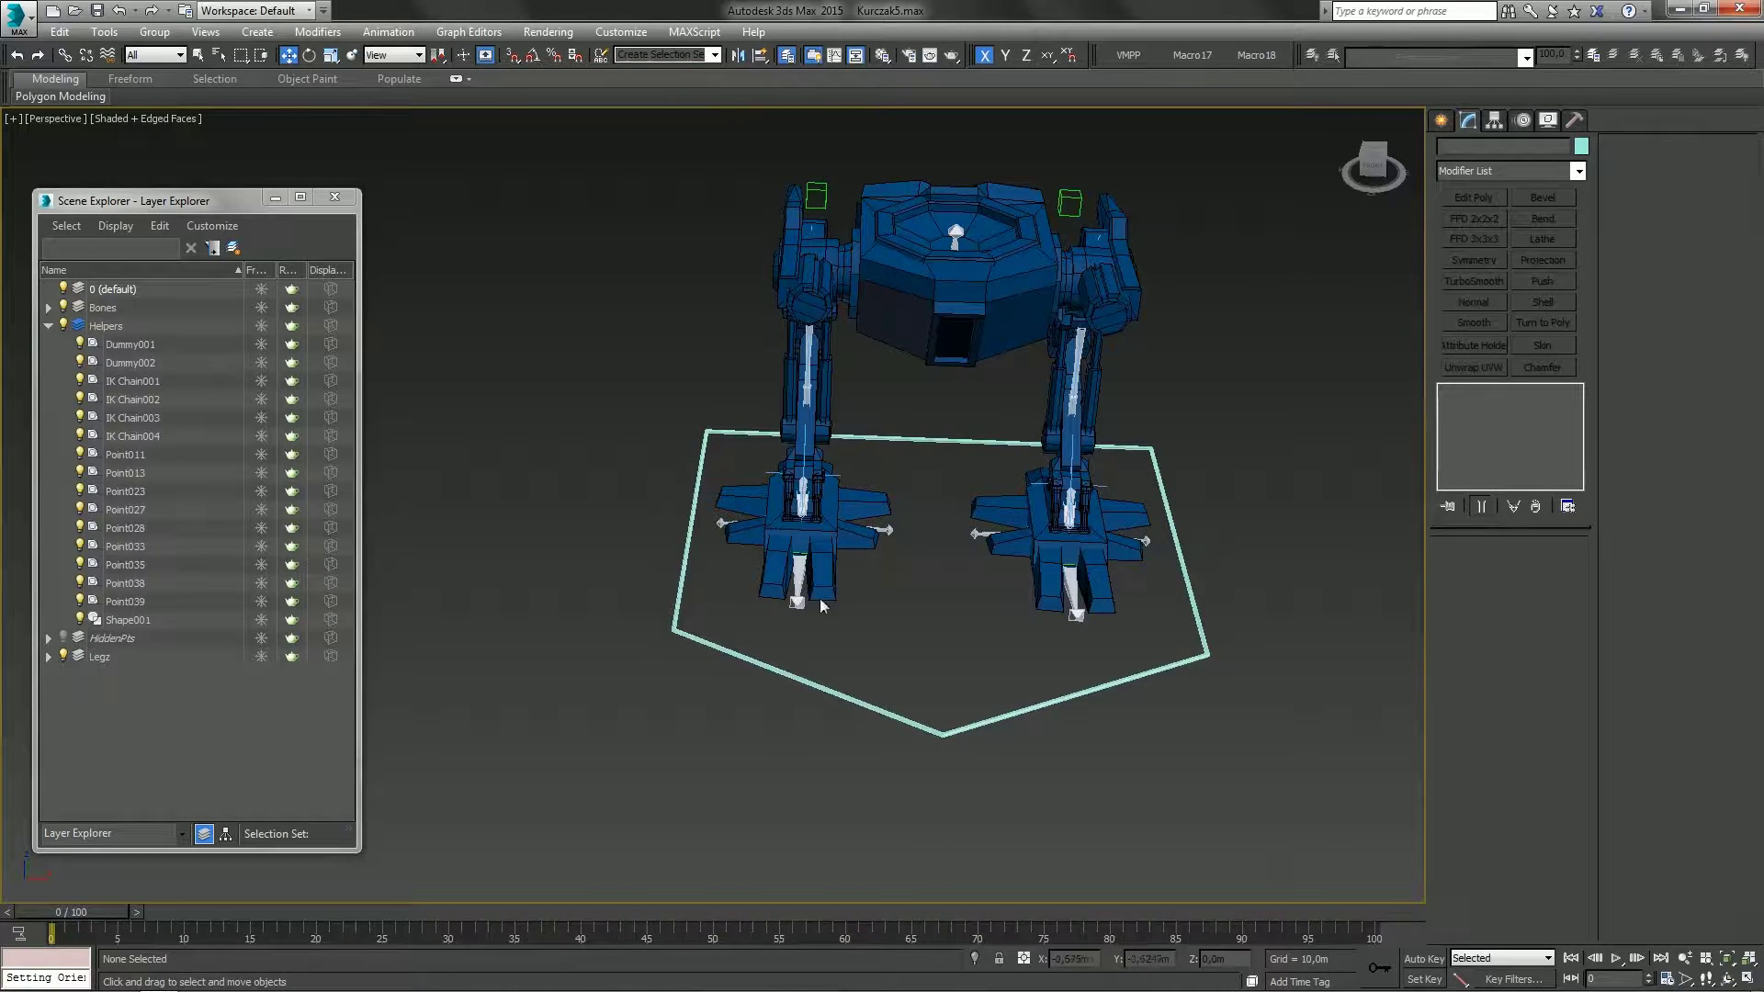
middle_drag(825, 502, 820, 537)
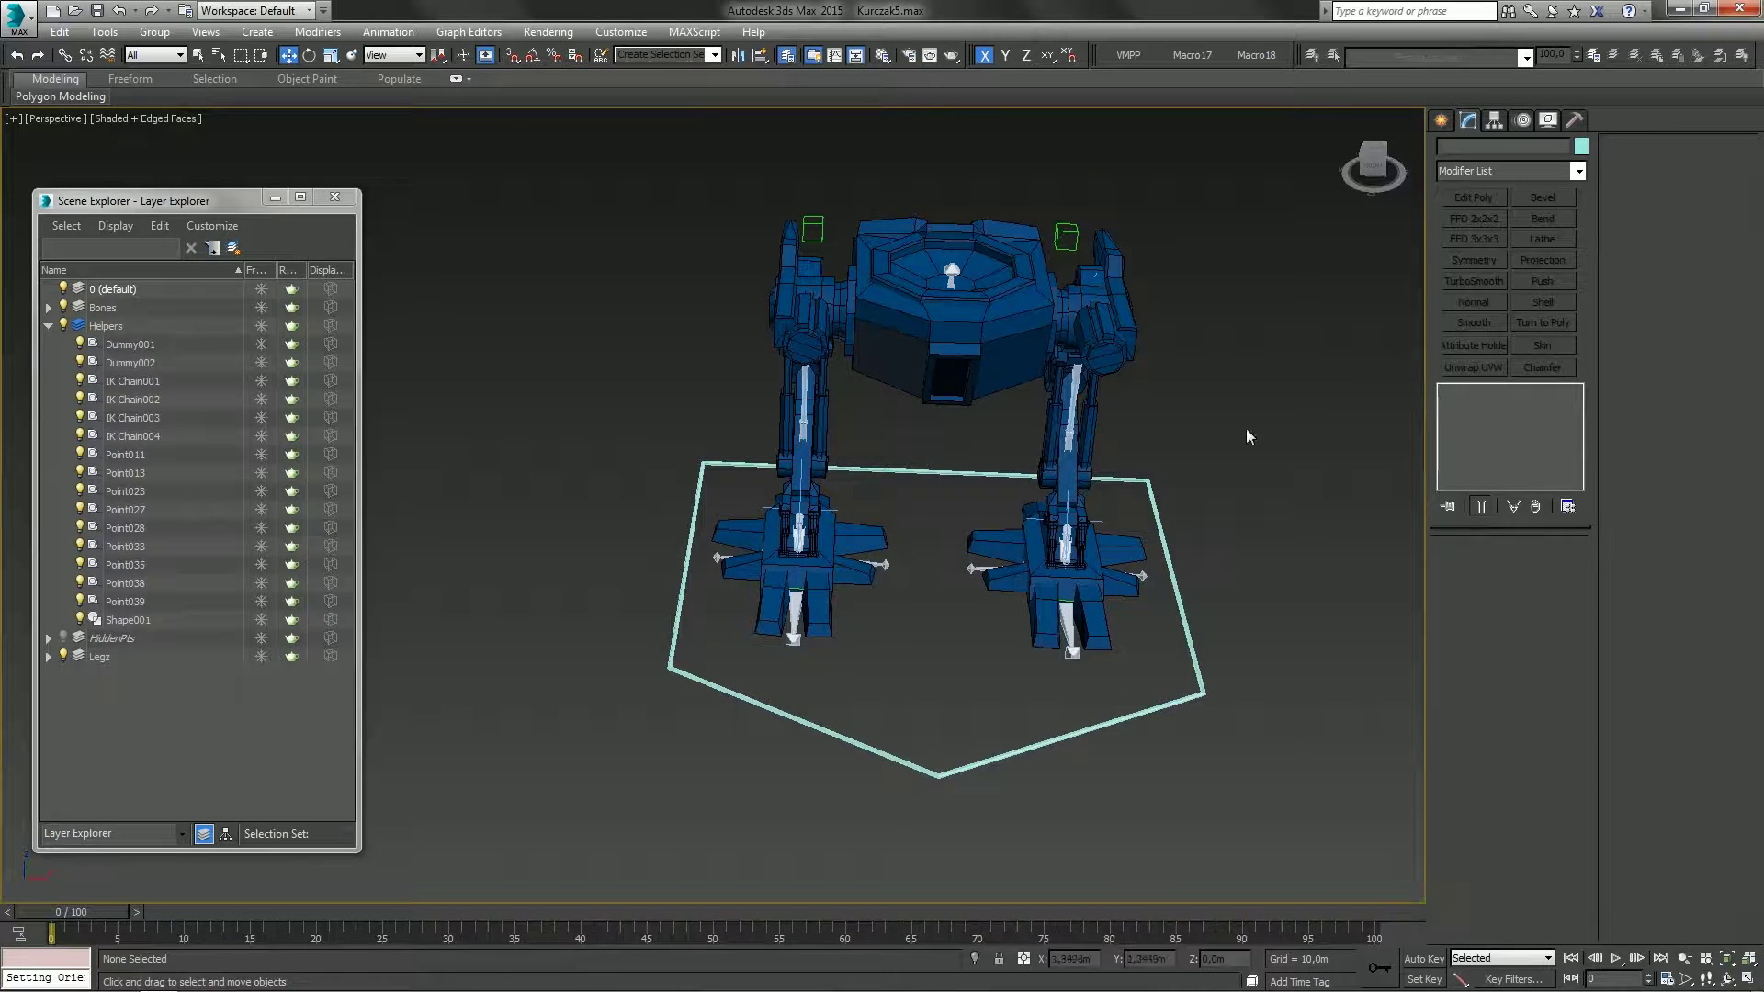
Draw a standard-primitive plane about 1.45 m long and 0.98 m wide on the ground beneath the foot on the negative X side
click(1441, 121)
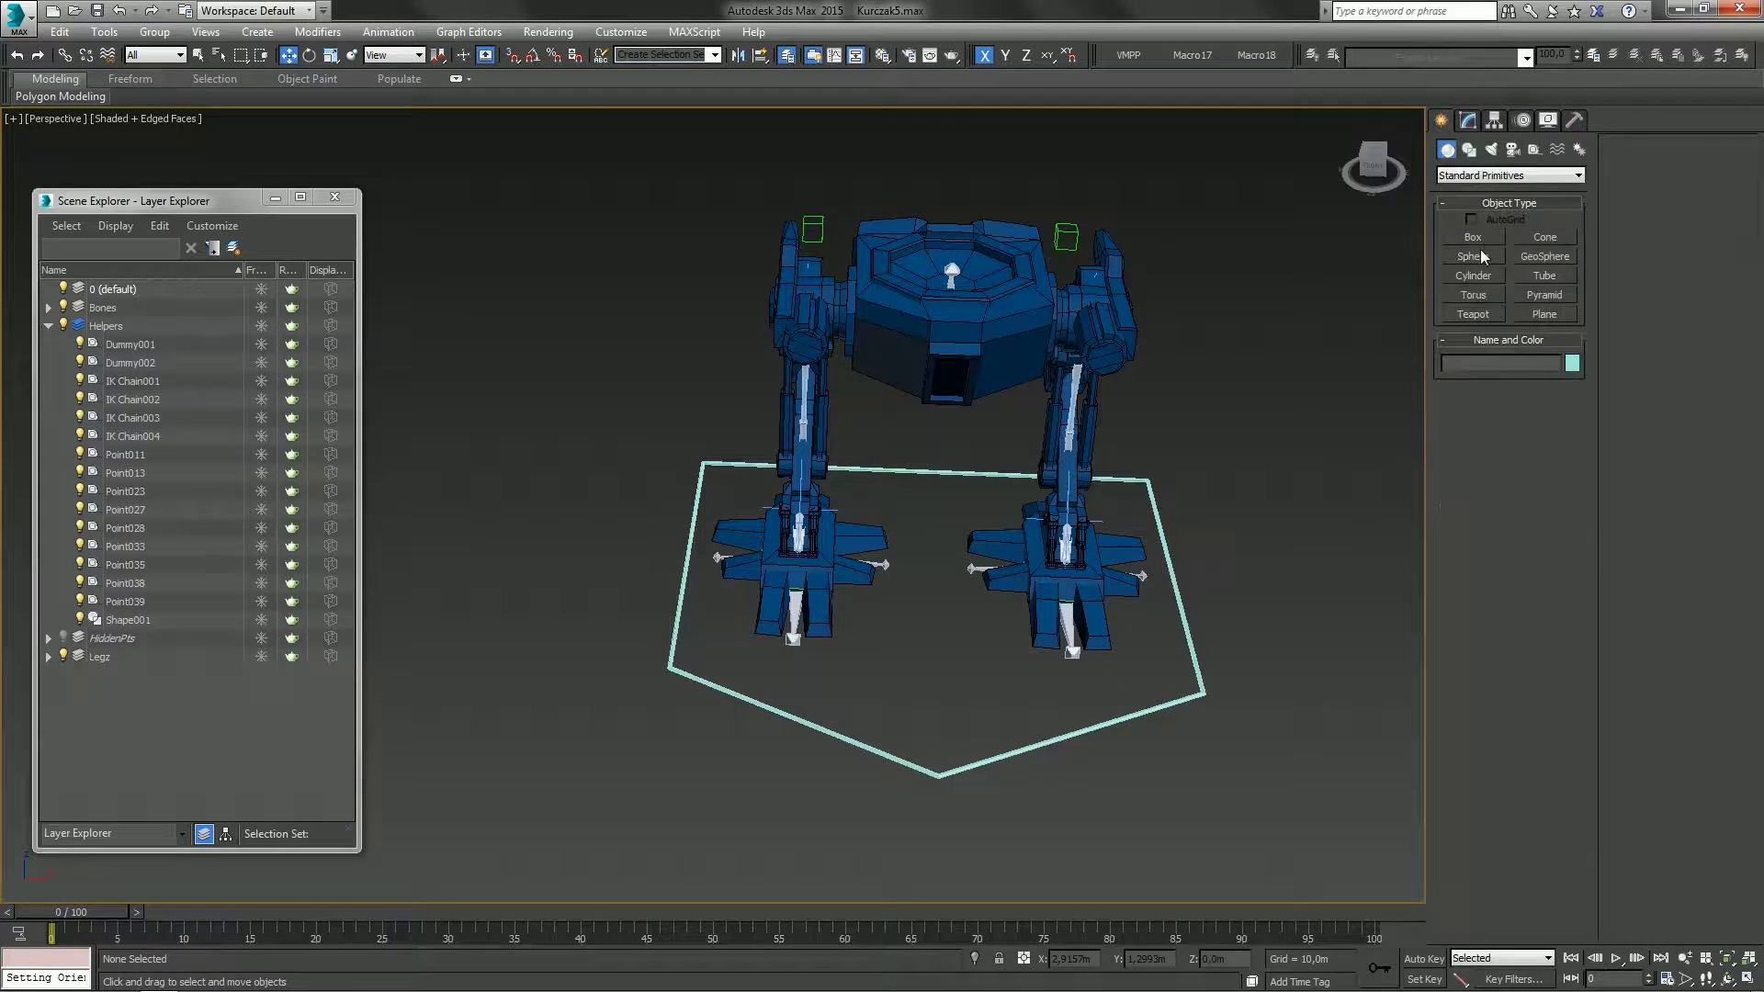
click(1550, 315)
alt+middle_drag(919, 540, 901, 594)
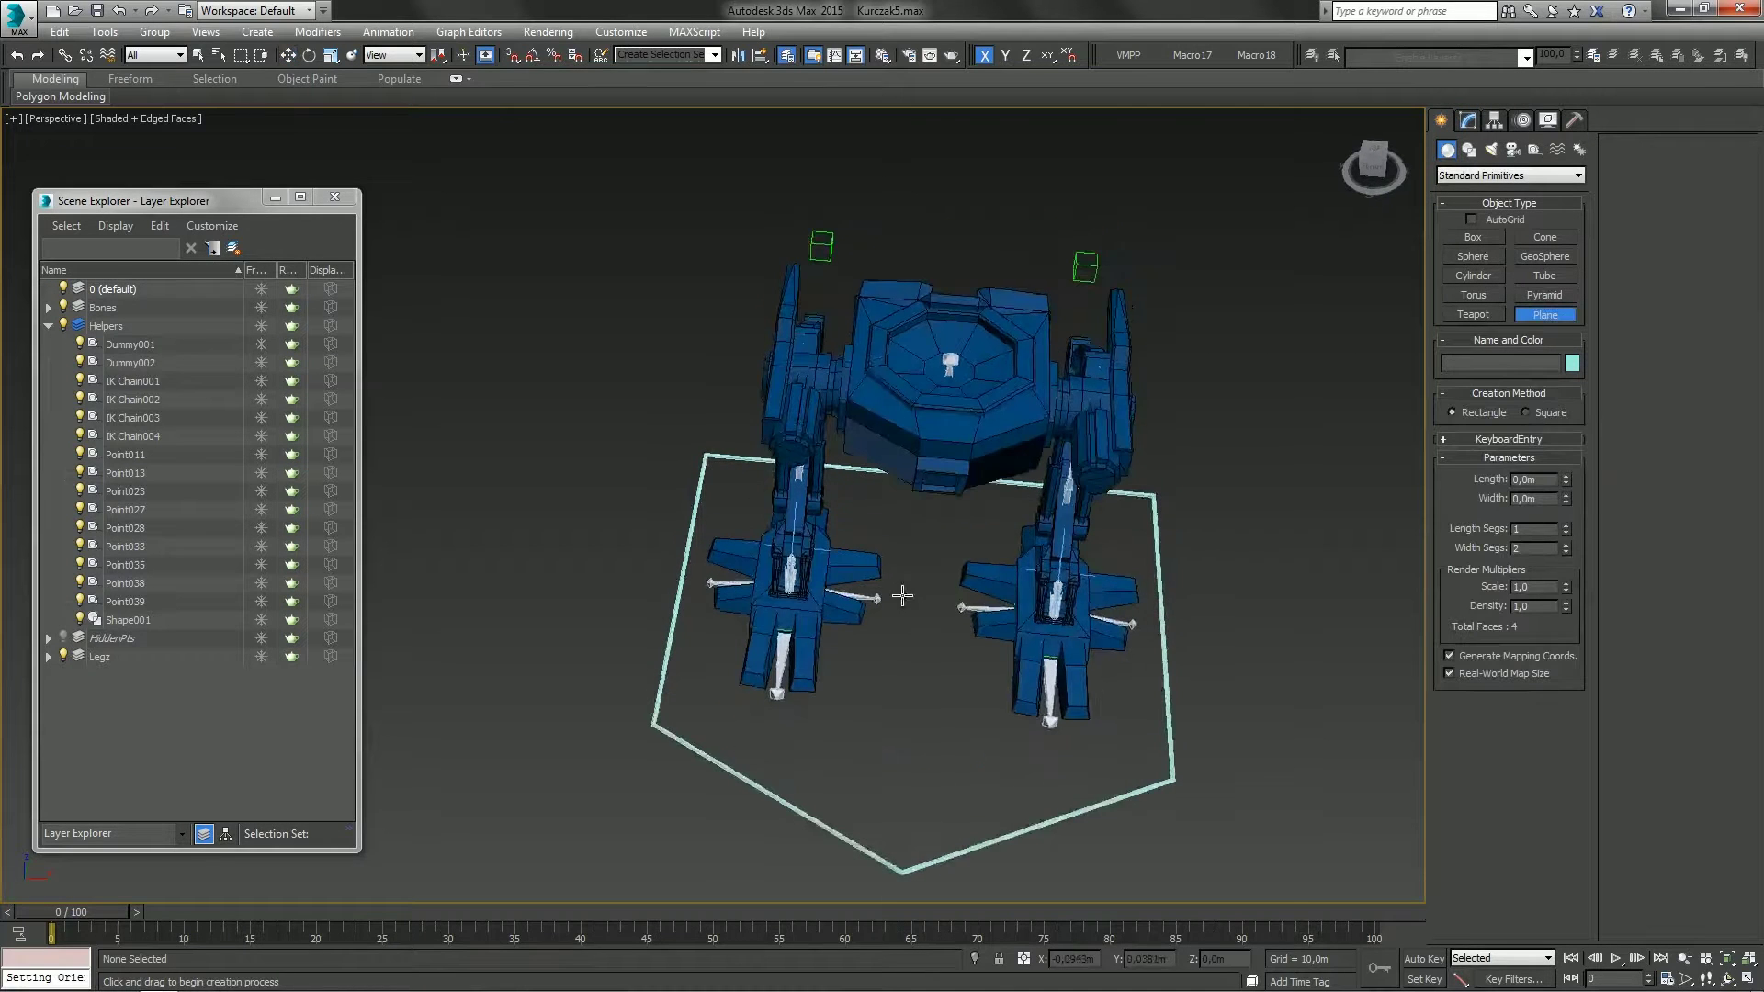
drag(721, 499, 876, 721)
right_click(922, 740)
alt+middle_drag(922, 741, 752, 460)
scroll(822, 596, up, 3)
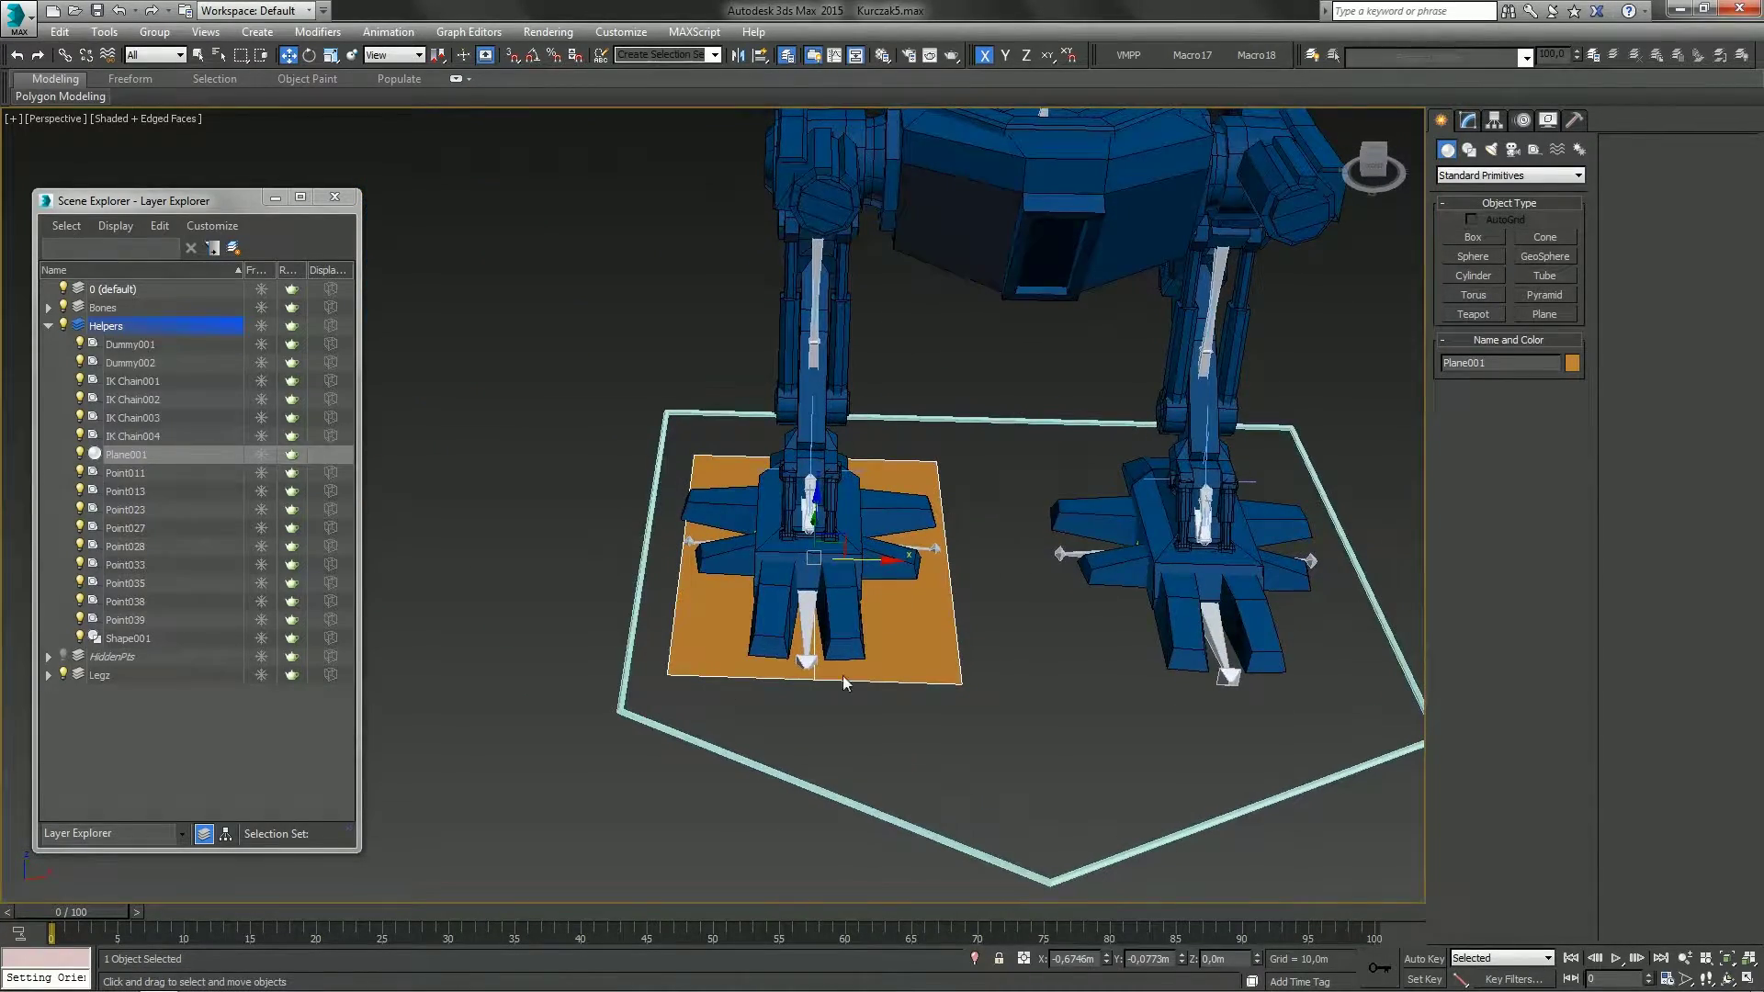
alt+middle_drag(840, 618, 1019, 710)
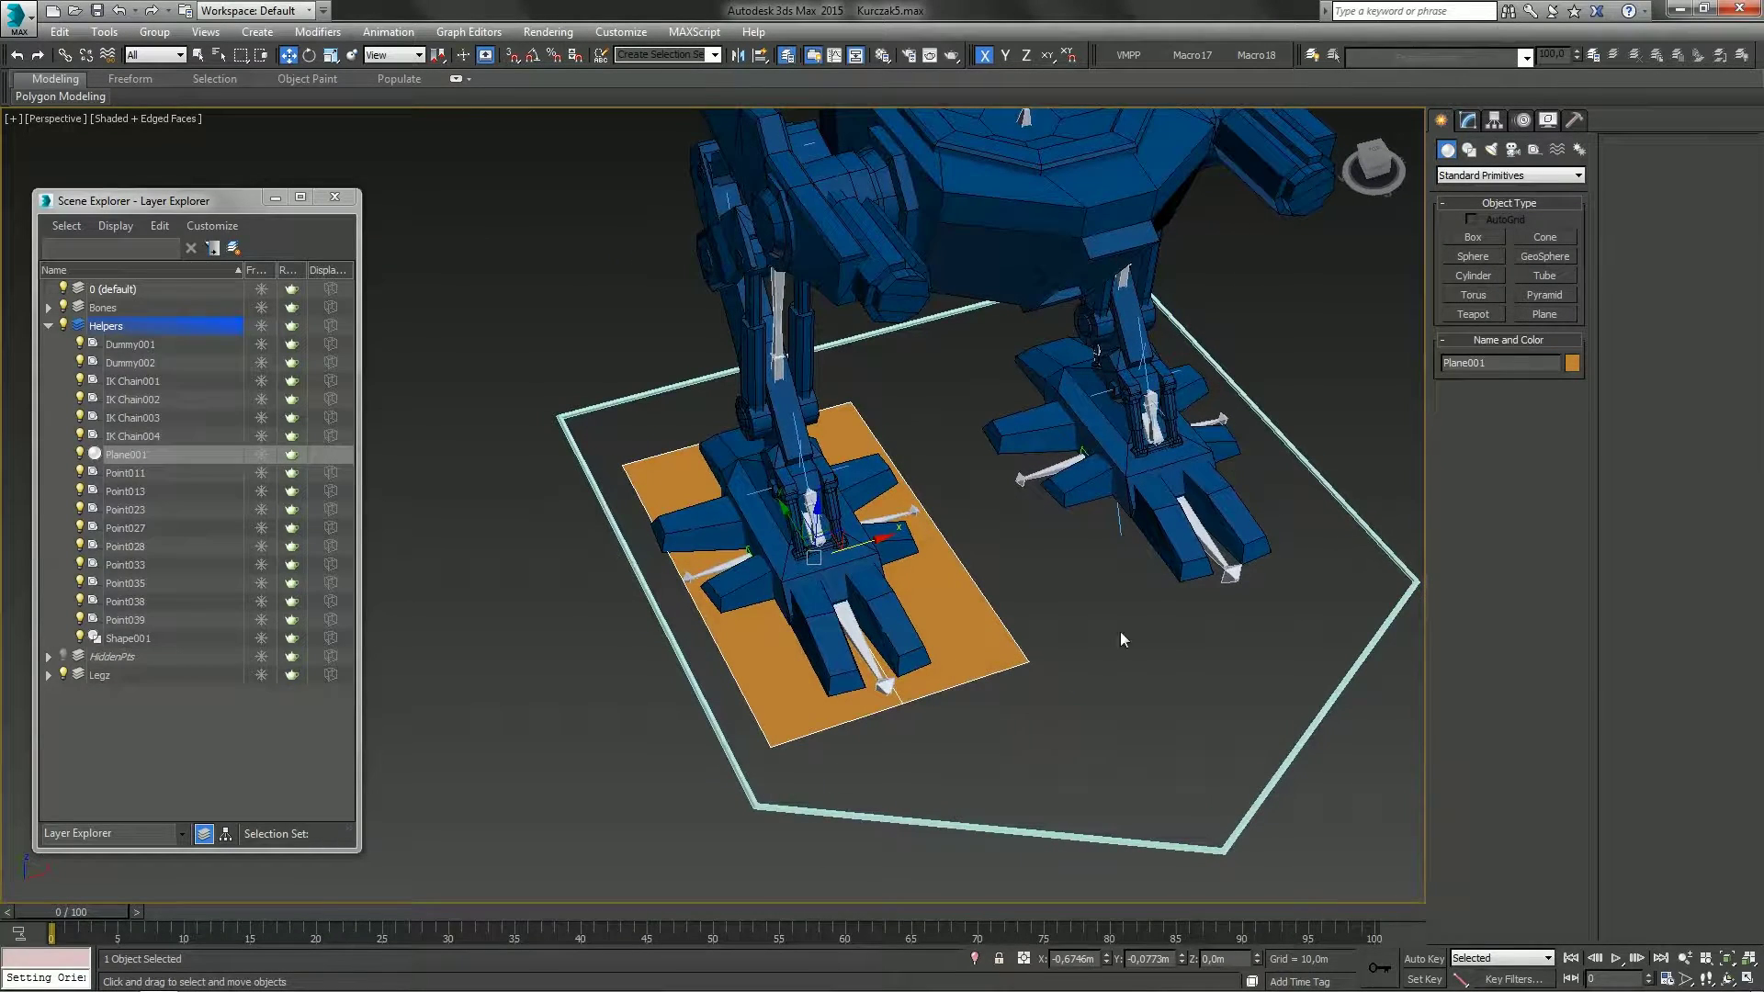
Set the plane to 1 width segment, 1.5 m length and 1 m width
click(1467, 123)
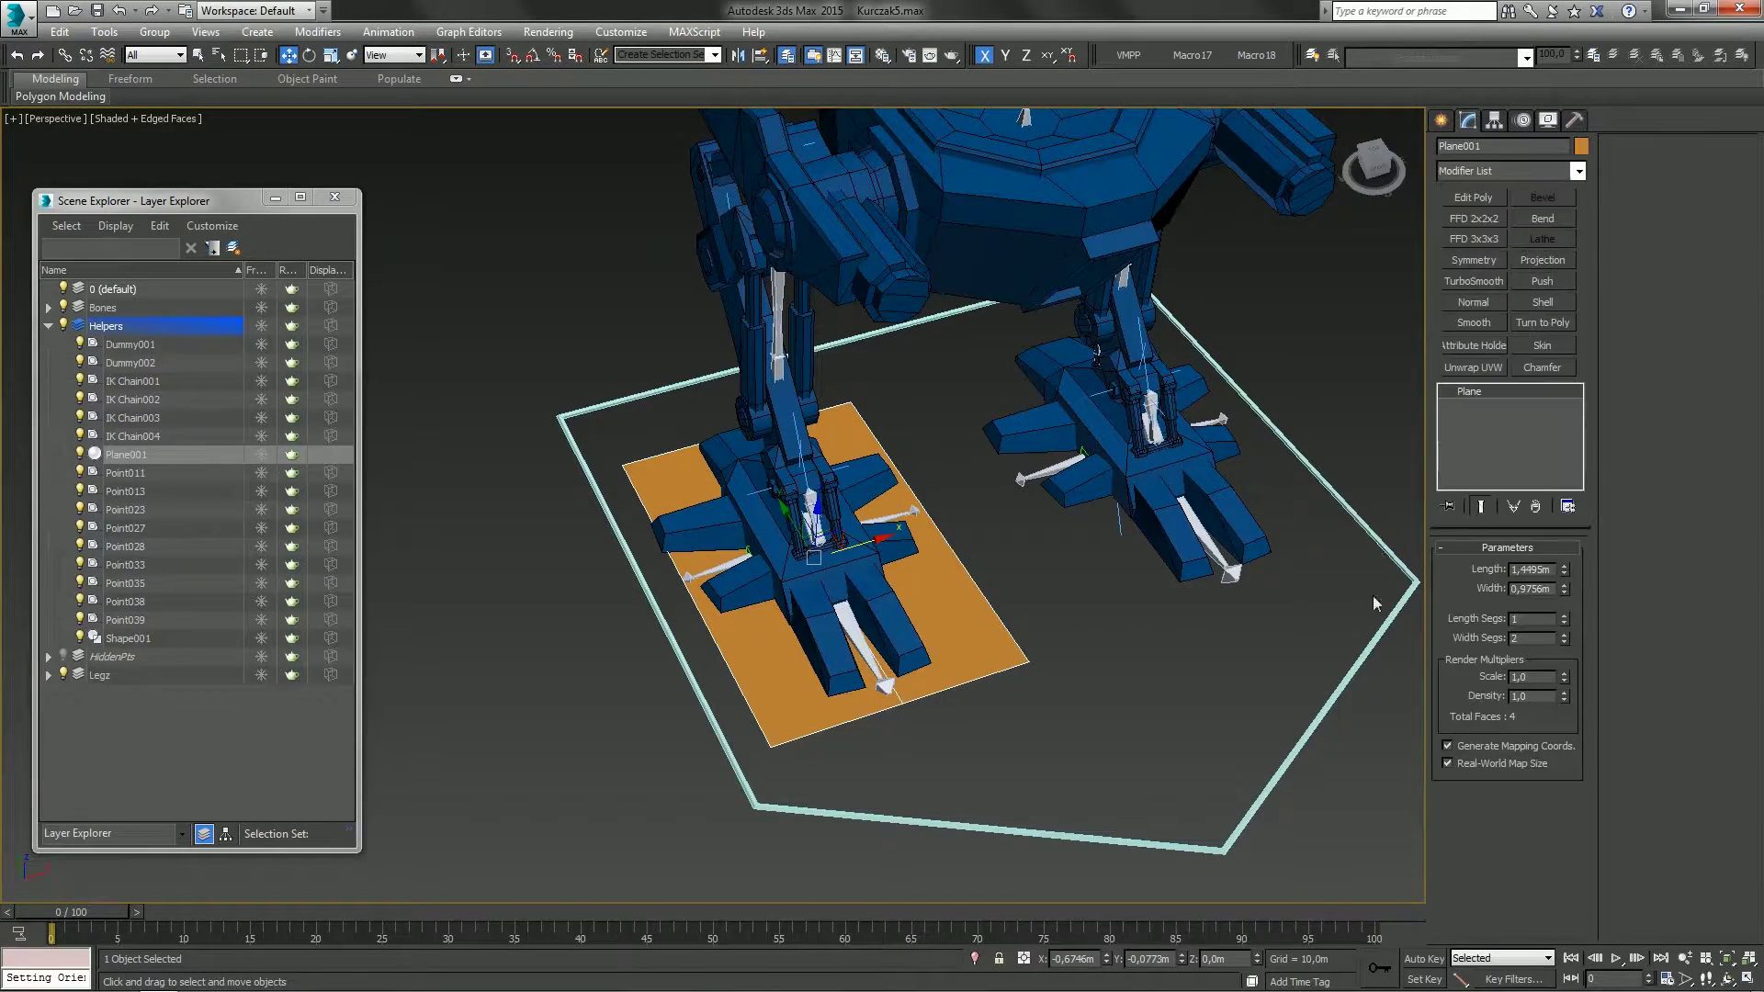
right_click(1564, 642)
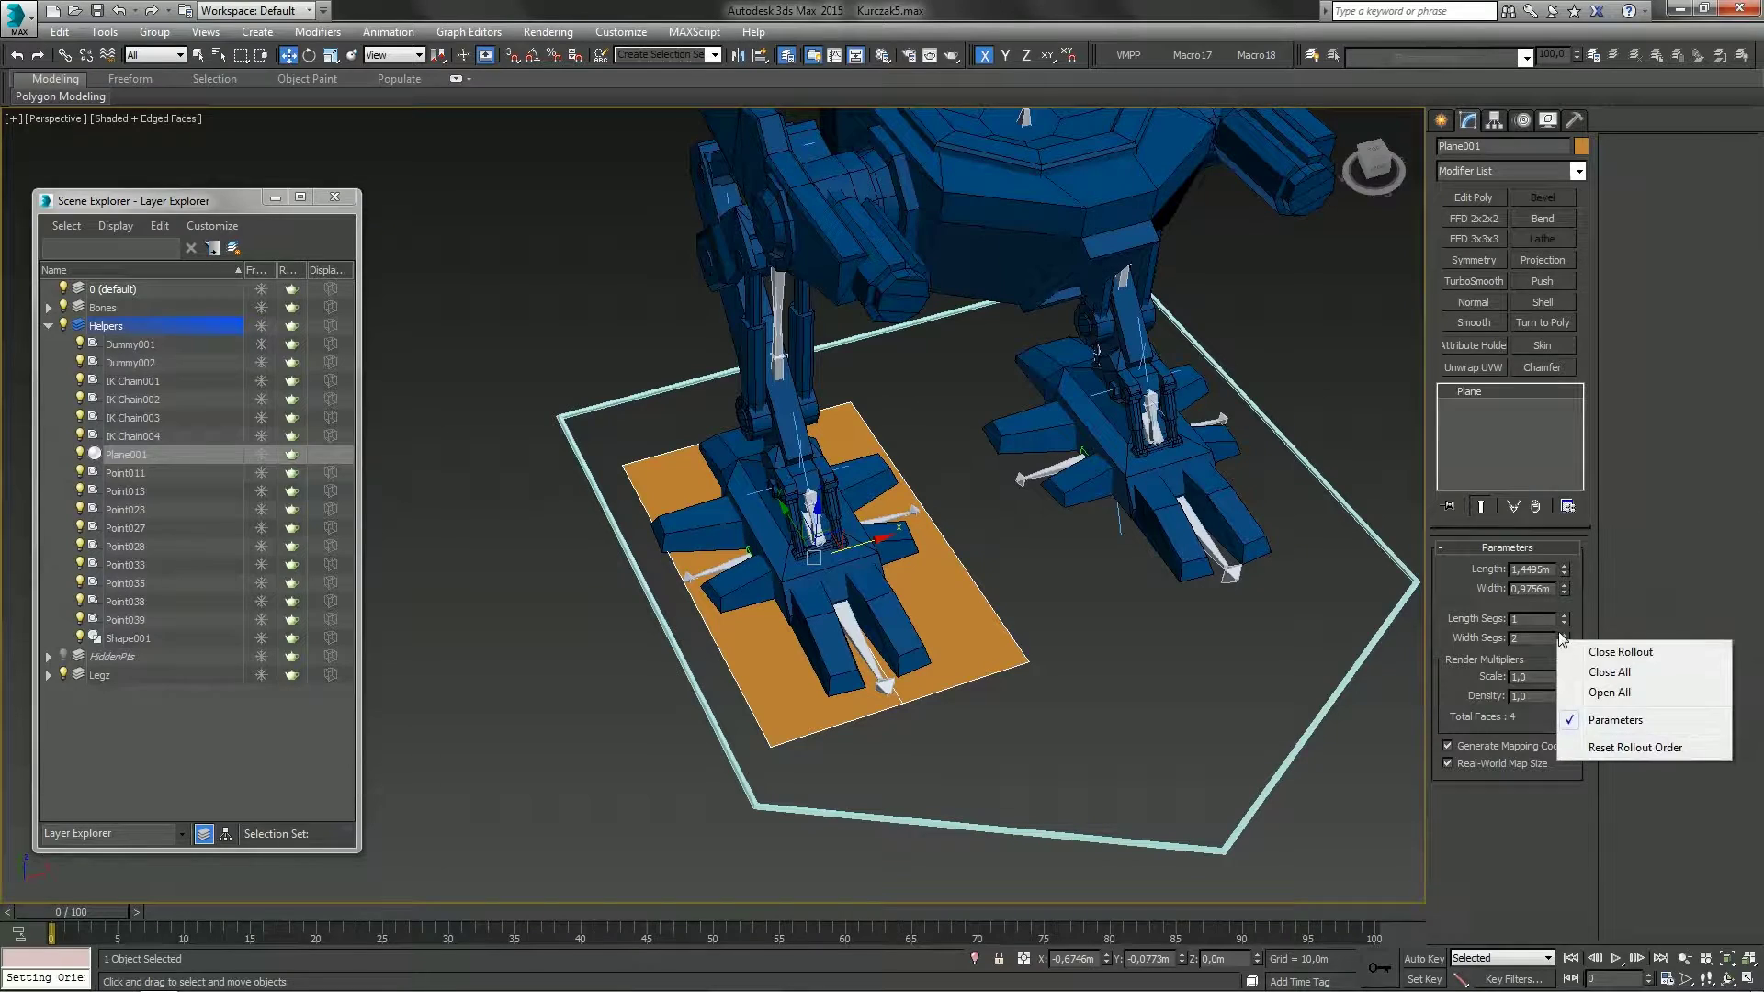
right_click(1563, 638)
alt+middle_drag(680, 617, 874, 632)
double_click(1536, 570)
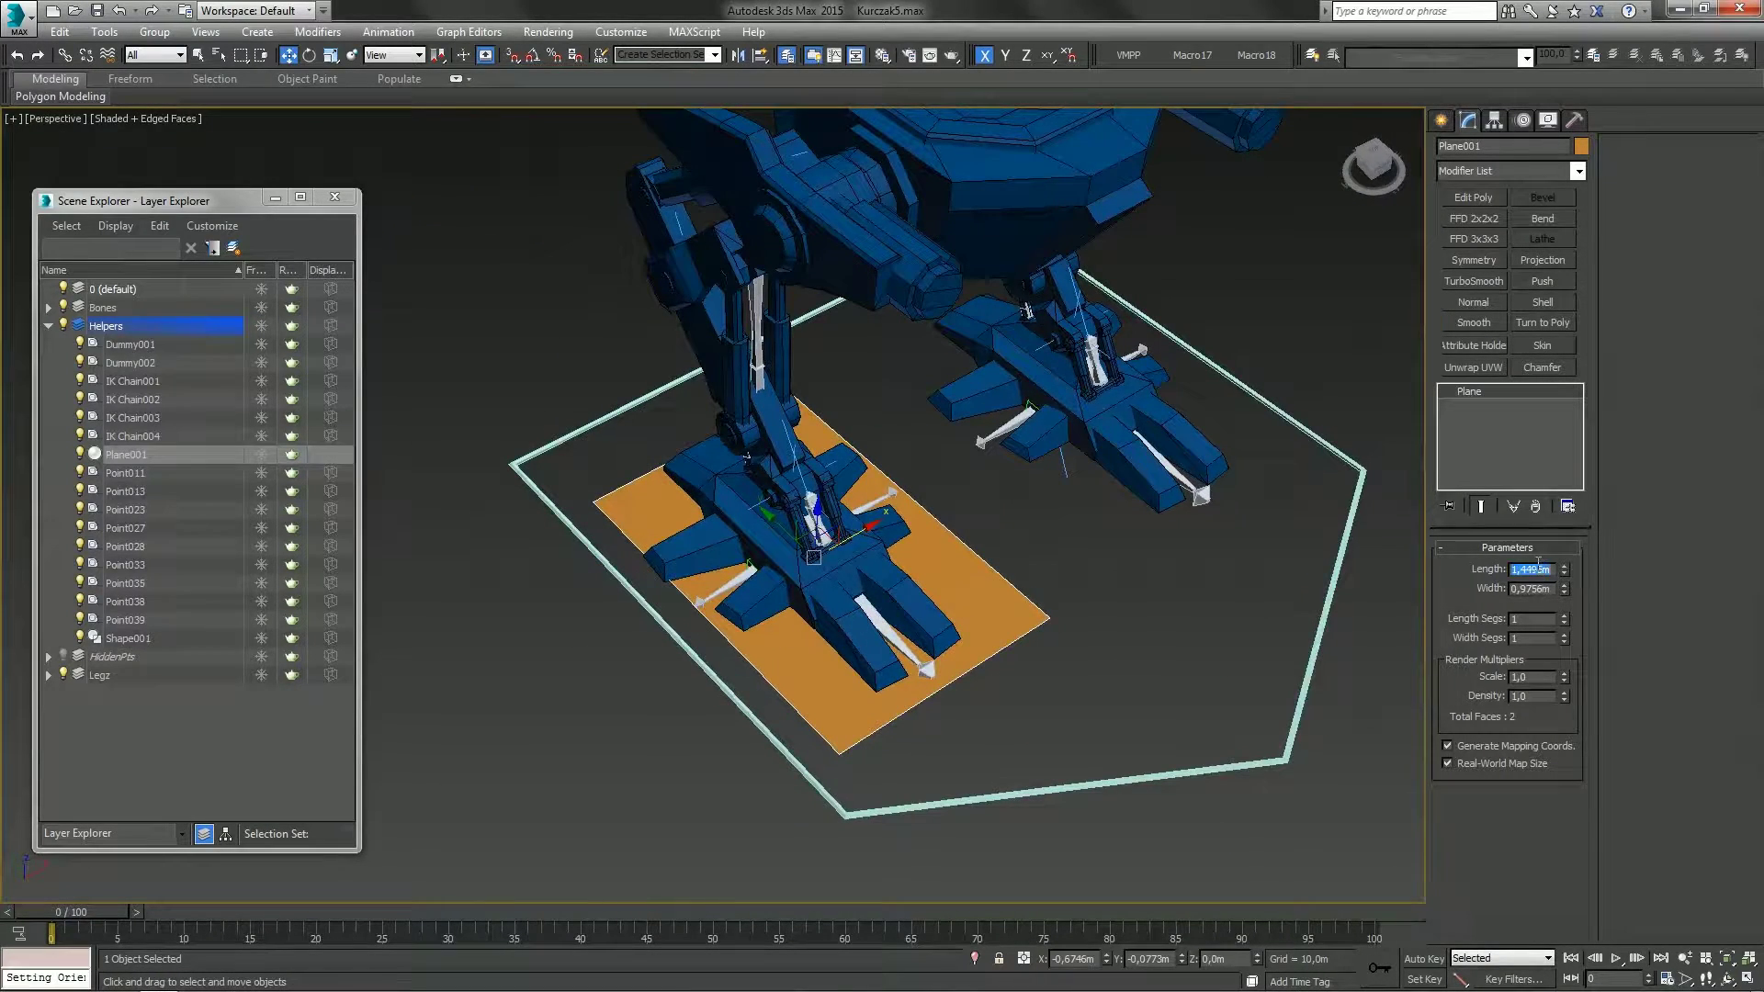
text(1,5)
key(Return)
key(Tab)
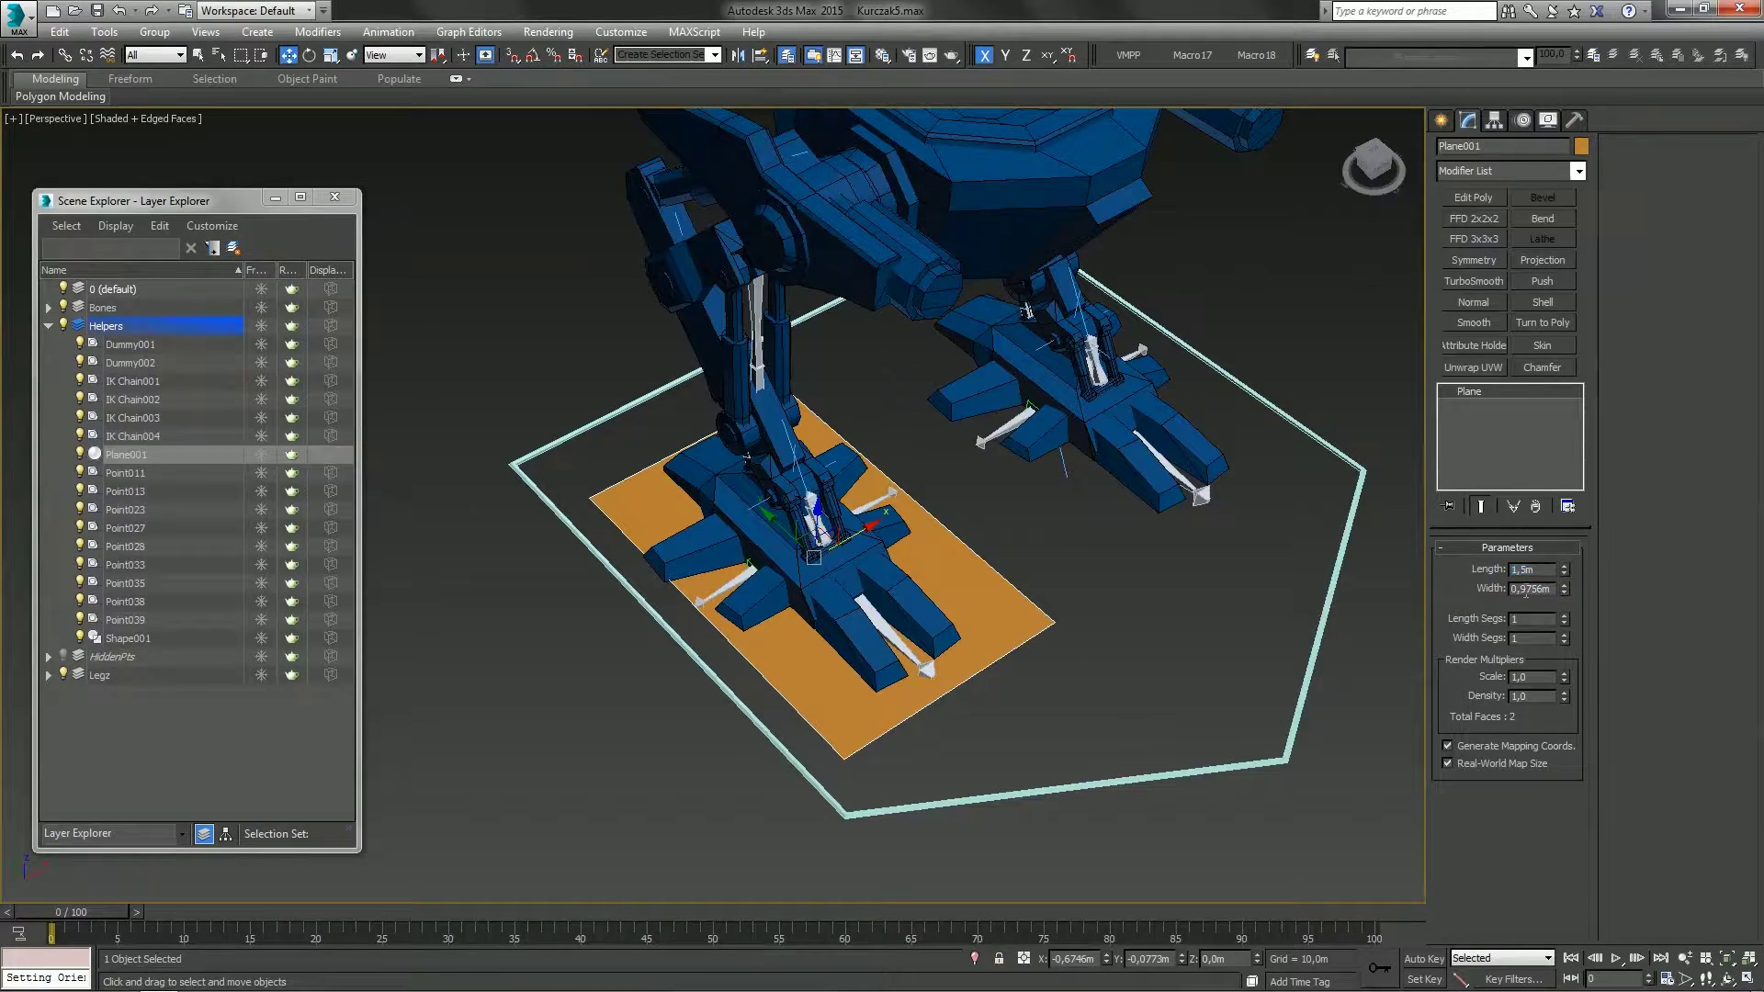
text(1)
key(Return)
Position the plane under the foot at X -0.7 m and Y 0 m
alt+middle_drag(928, 361, 831, 352)
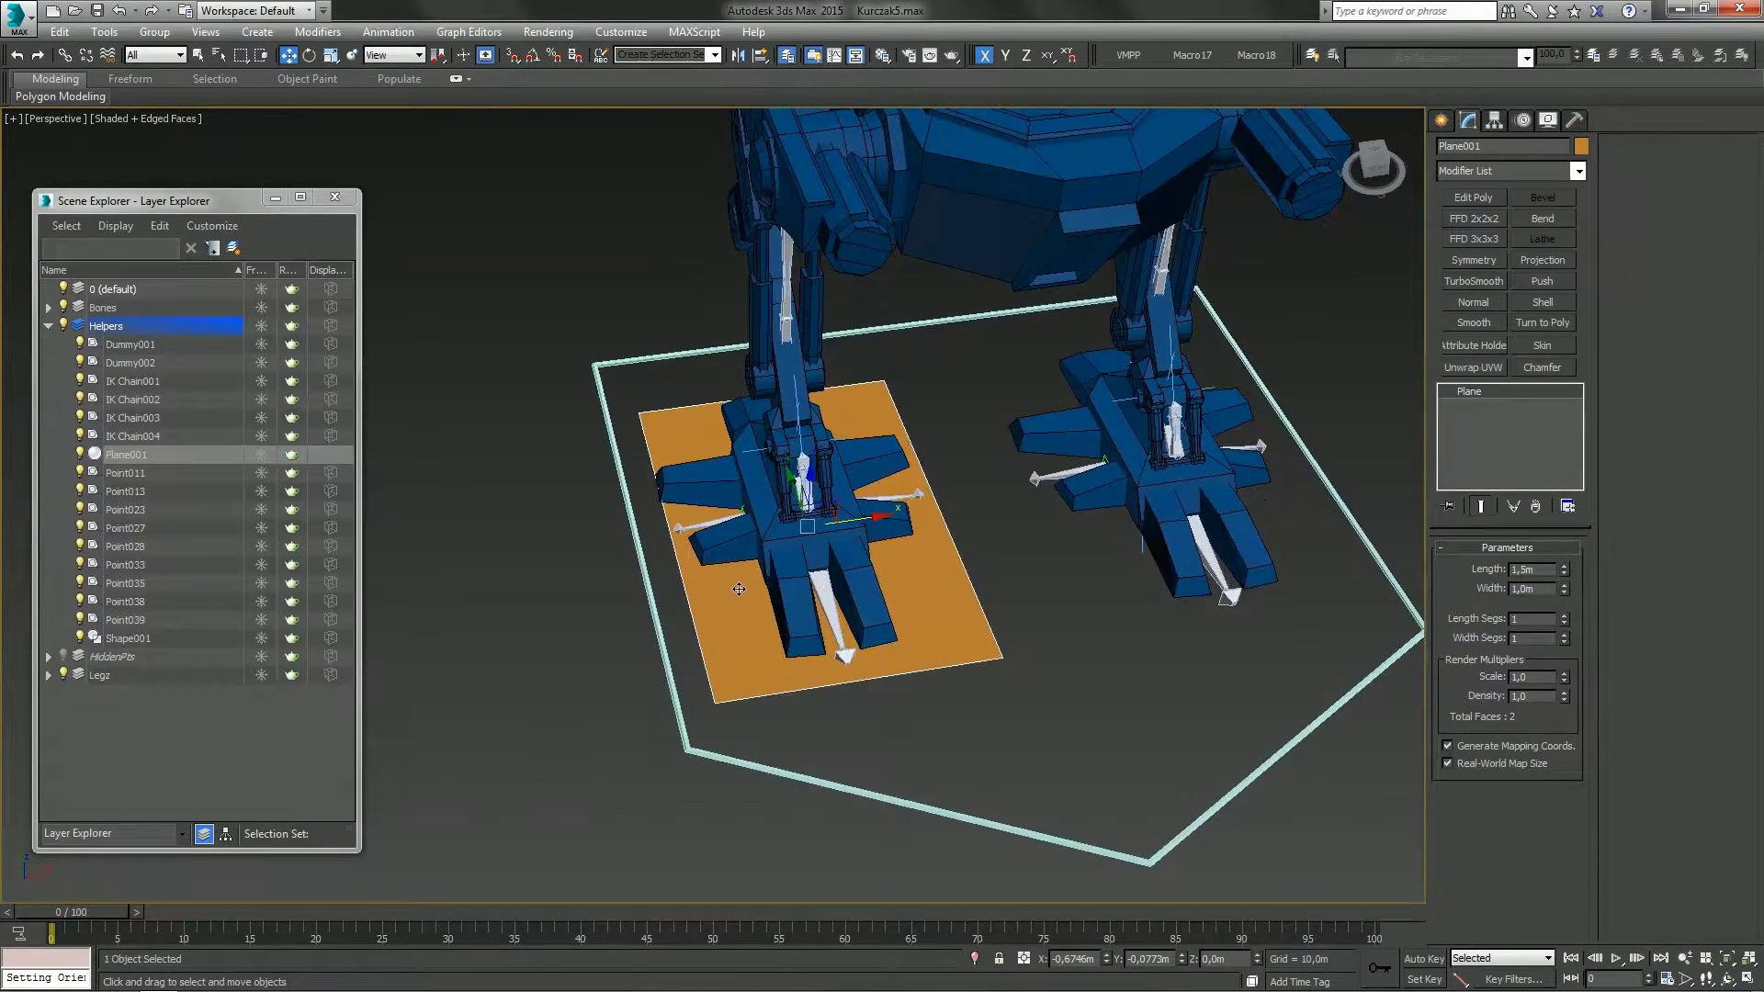
click(1084, 960)
text(-0,7)
key(Return)
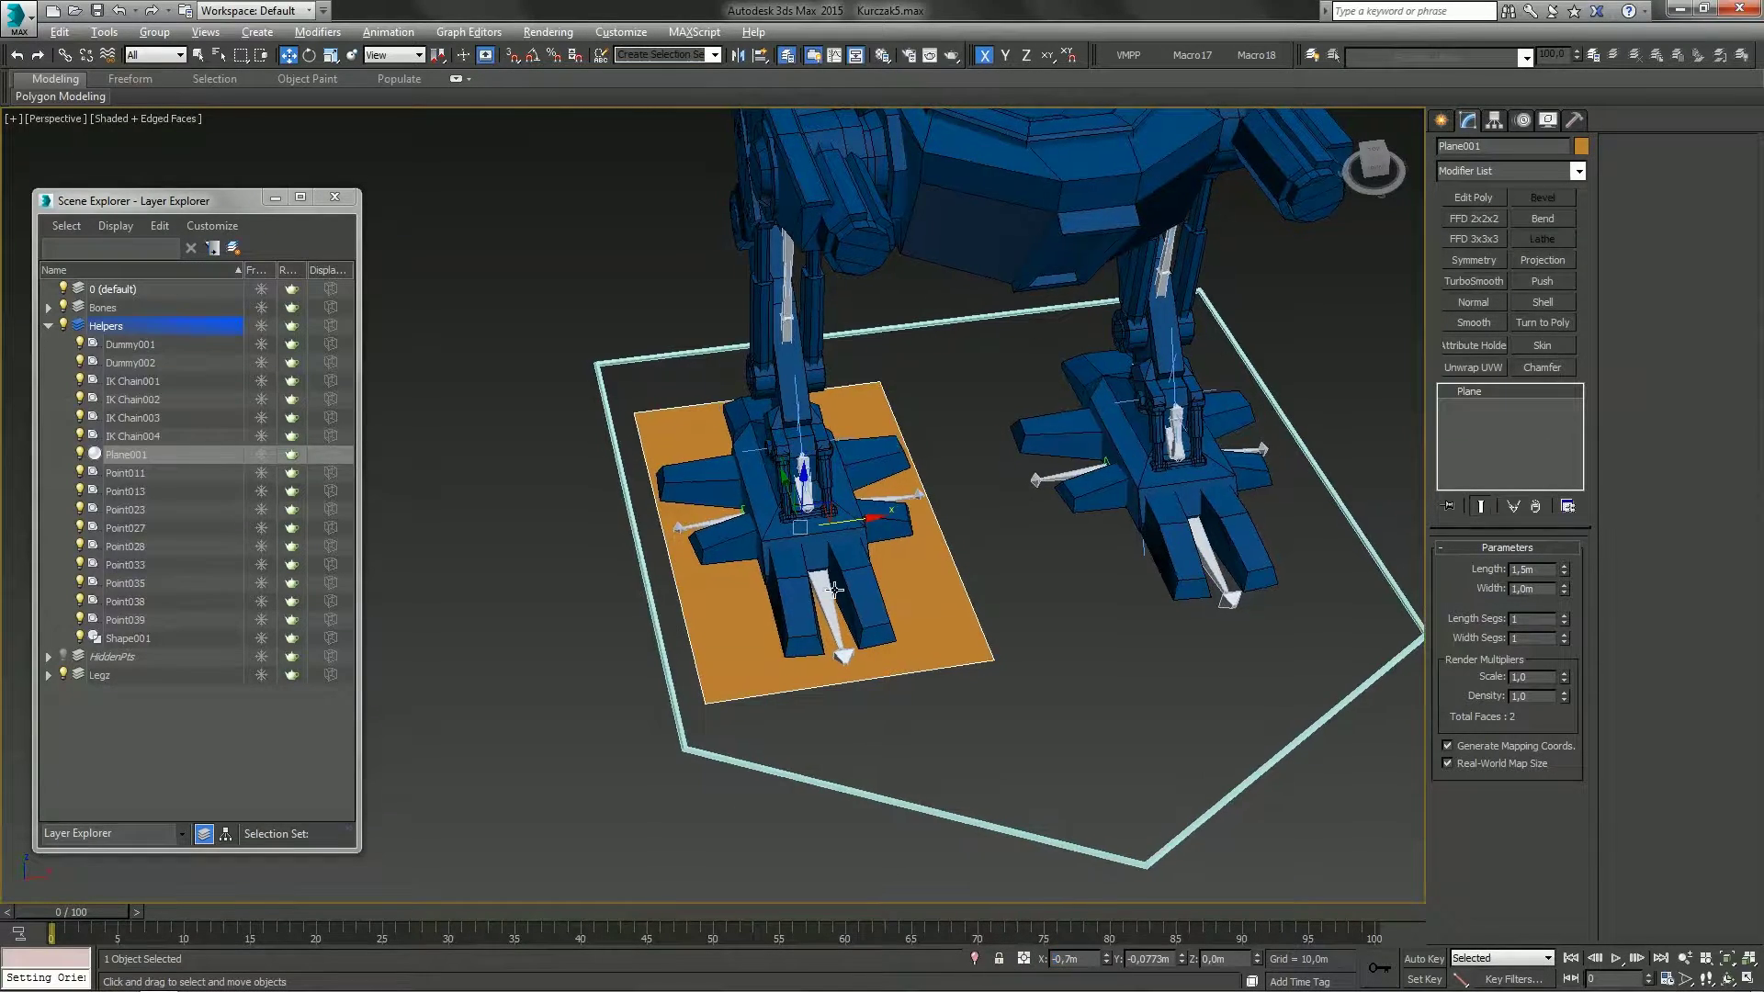
alt+middle_drag(808, 514, 909, 582)
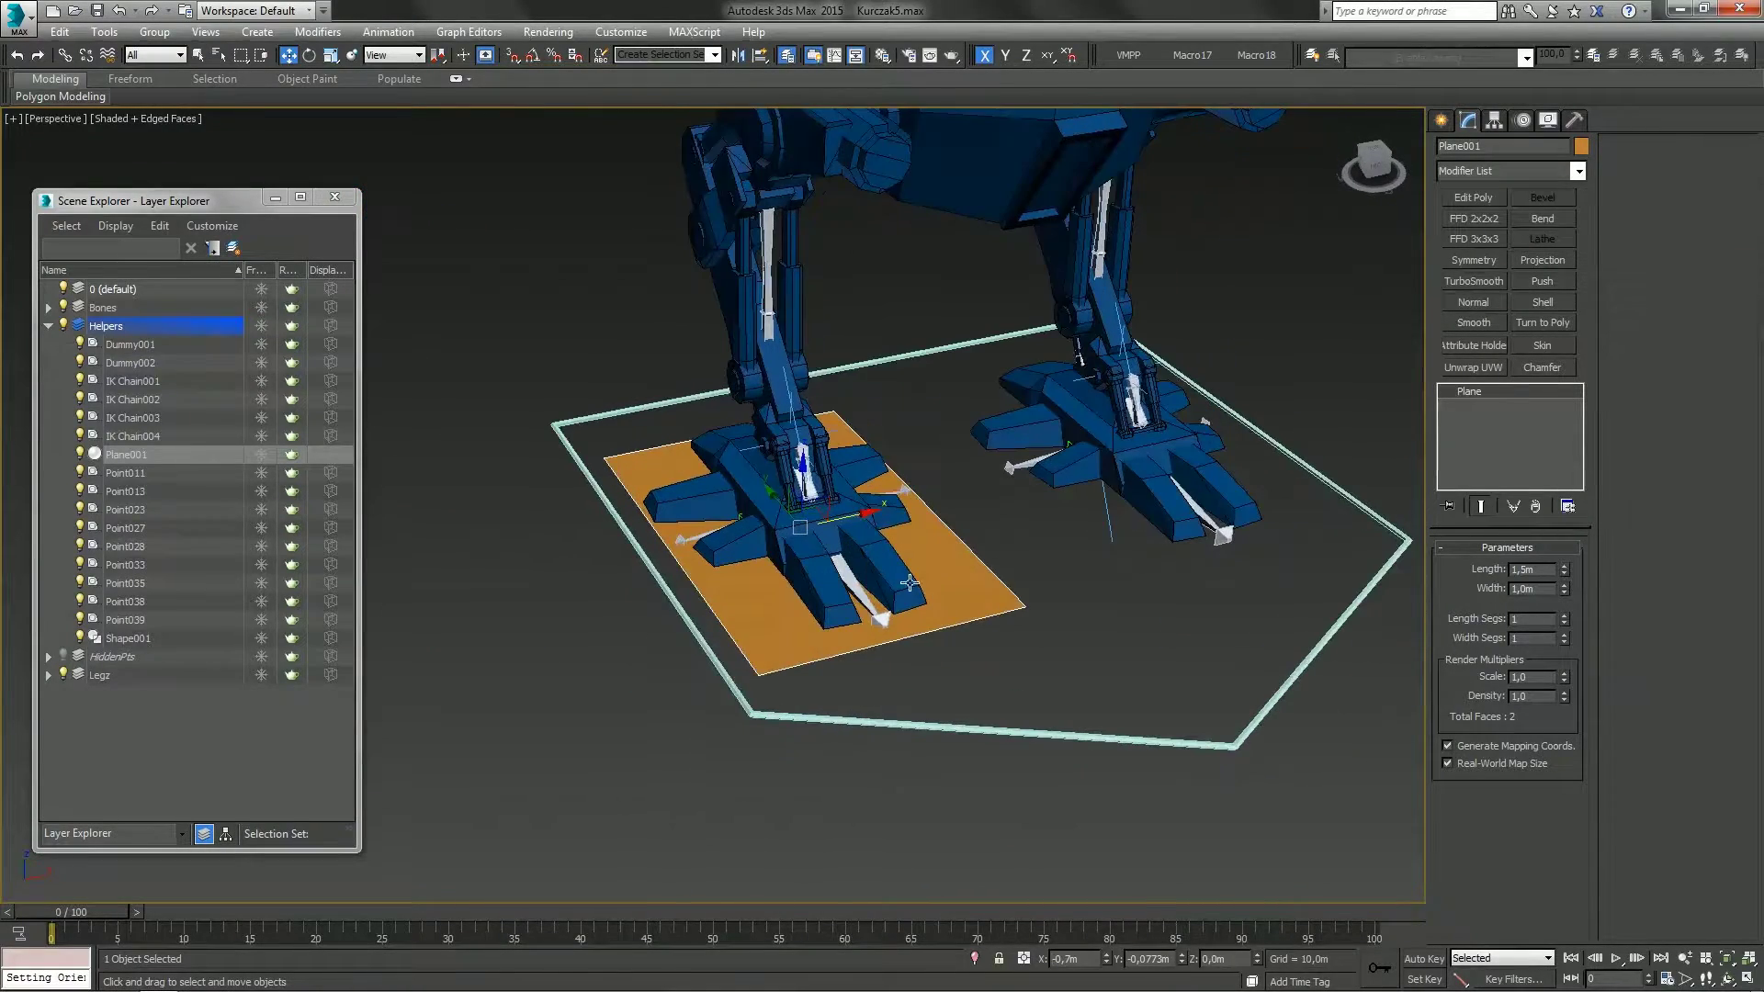
right_click(1182, 959)
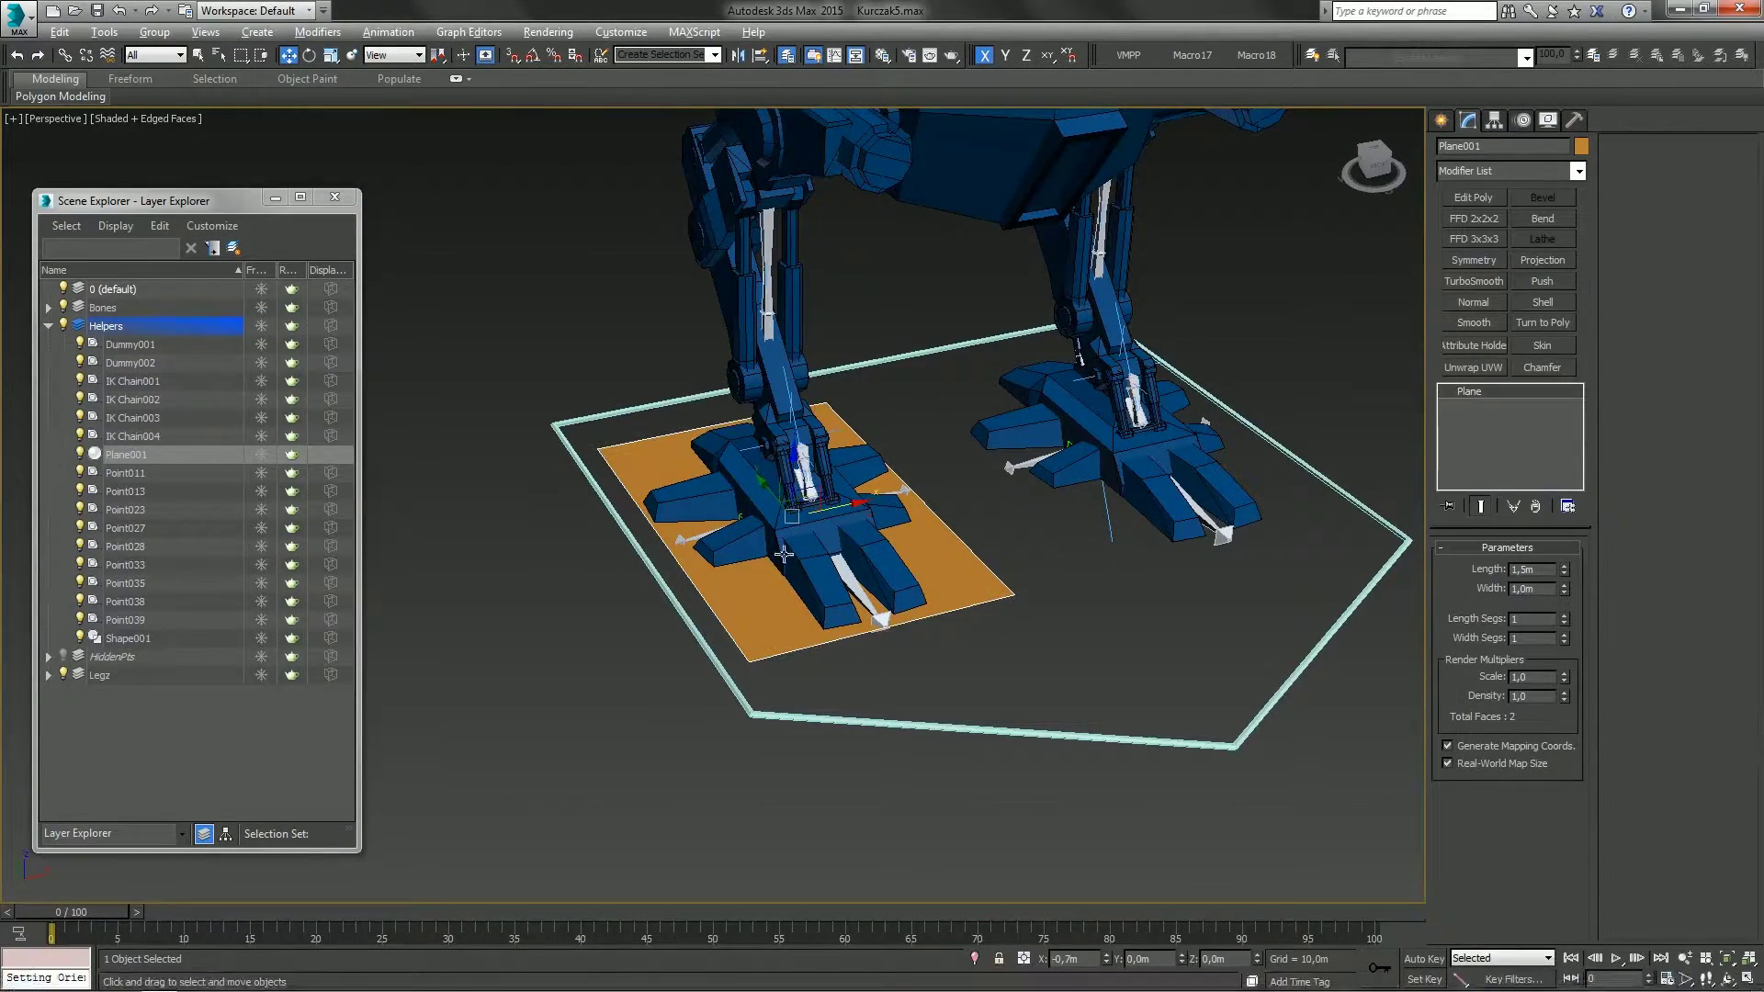
alt+middle_drag(781, 549, 858, 545)
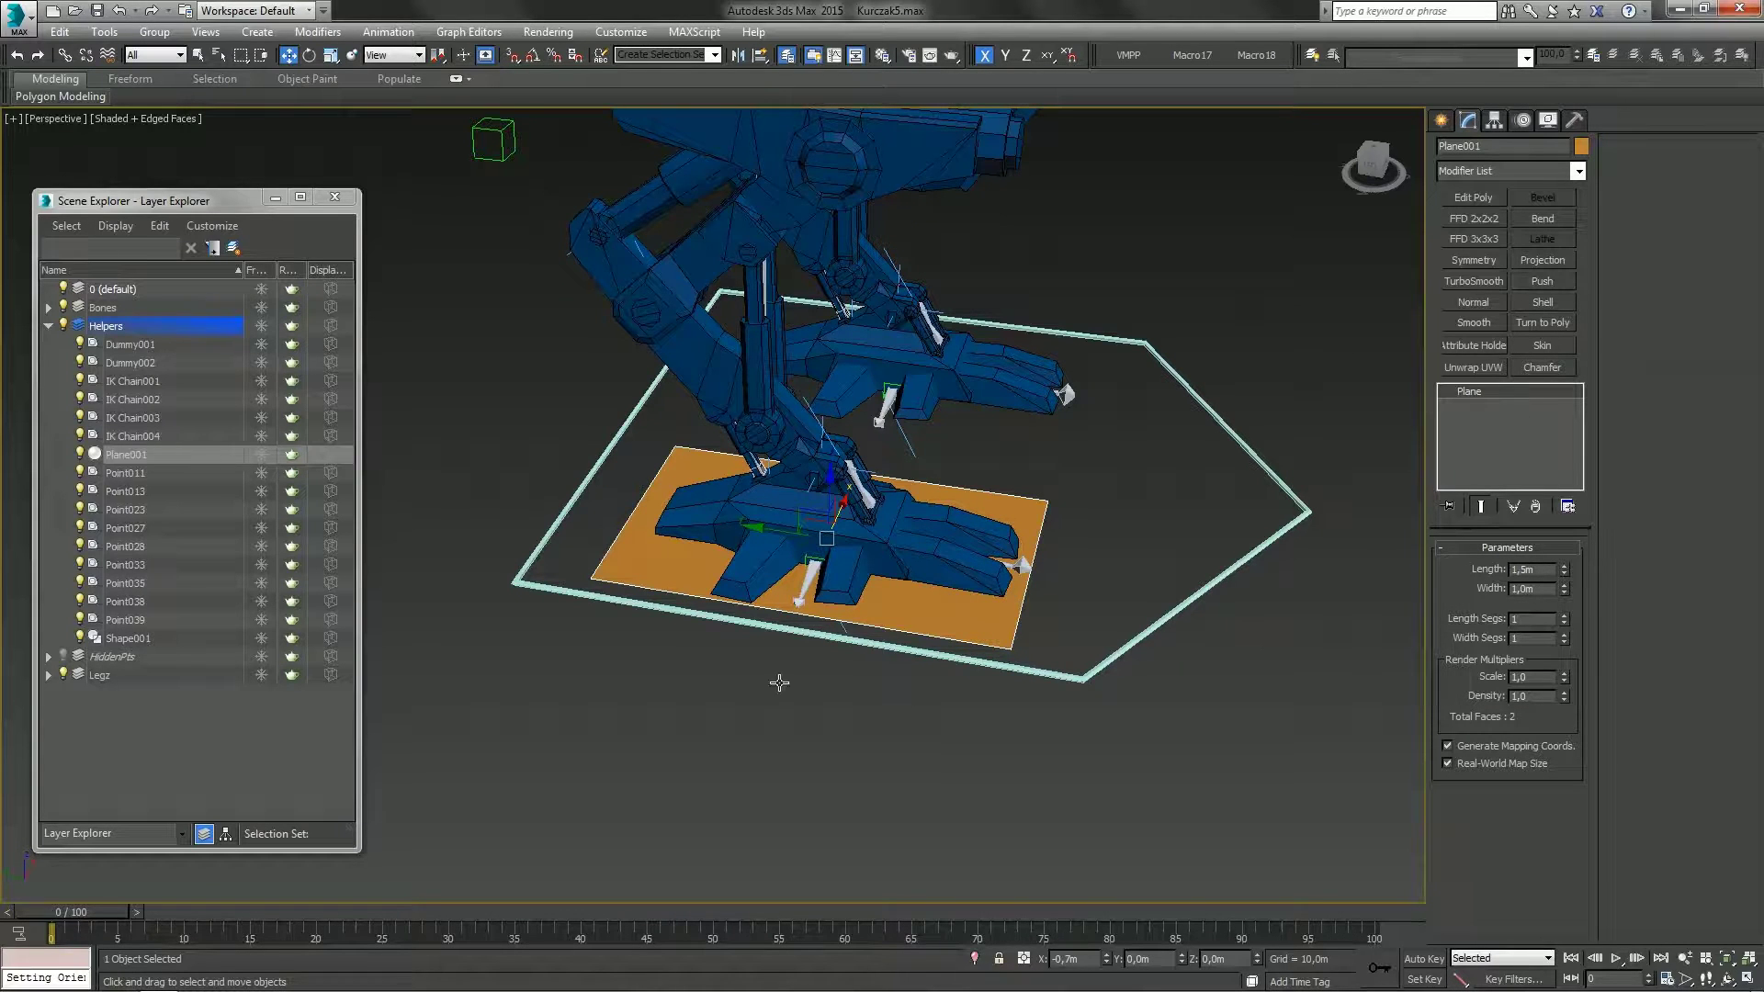
alt+middle_drag(779, 680, 867, 601)
Convert the plane to an editable poly and create a smooth shape from its border
right_click(1489, 435)
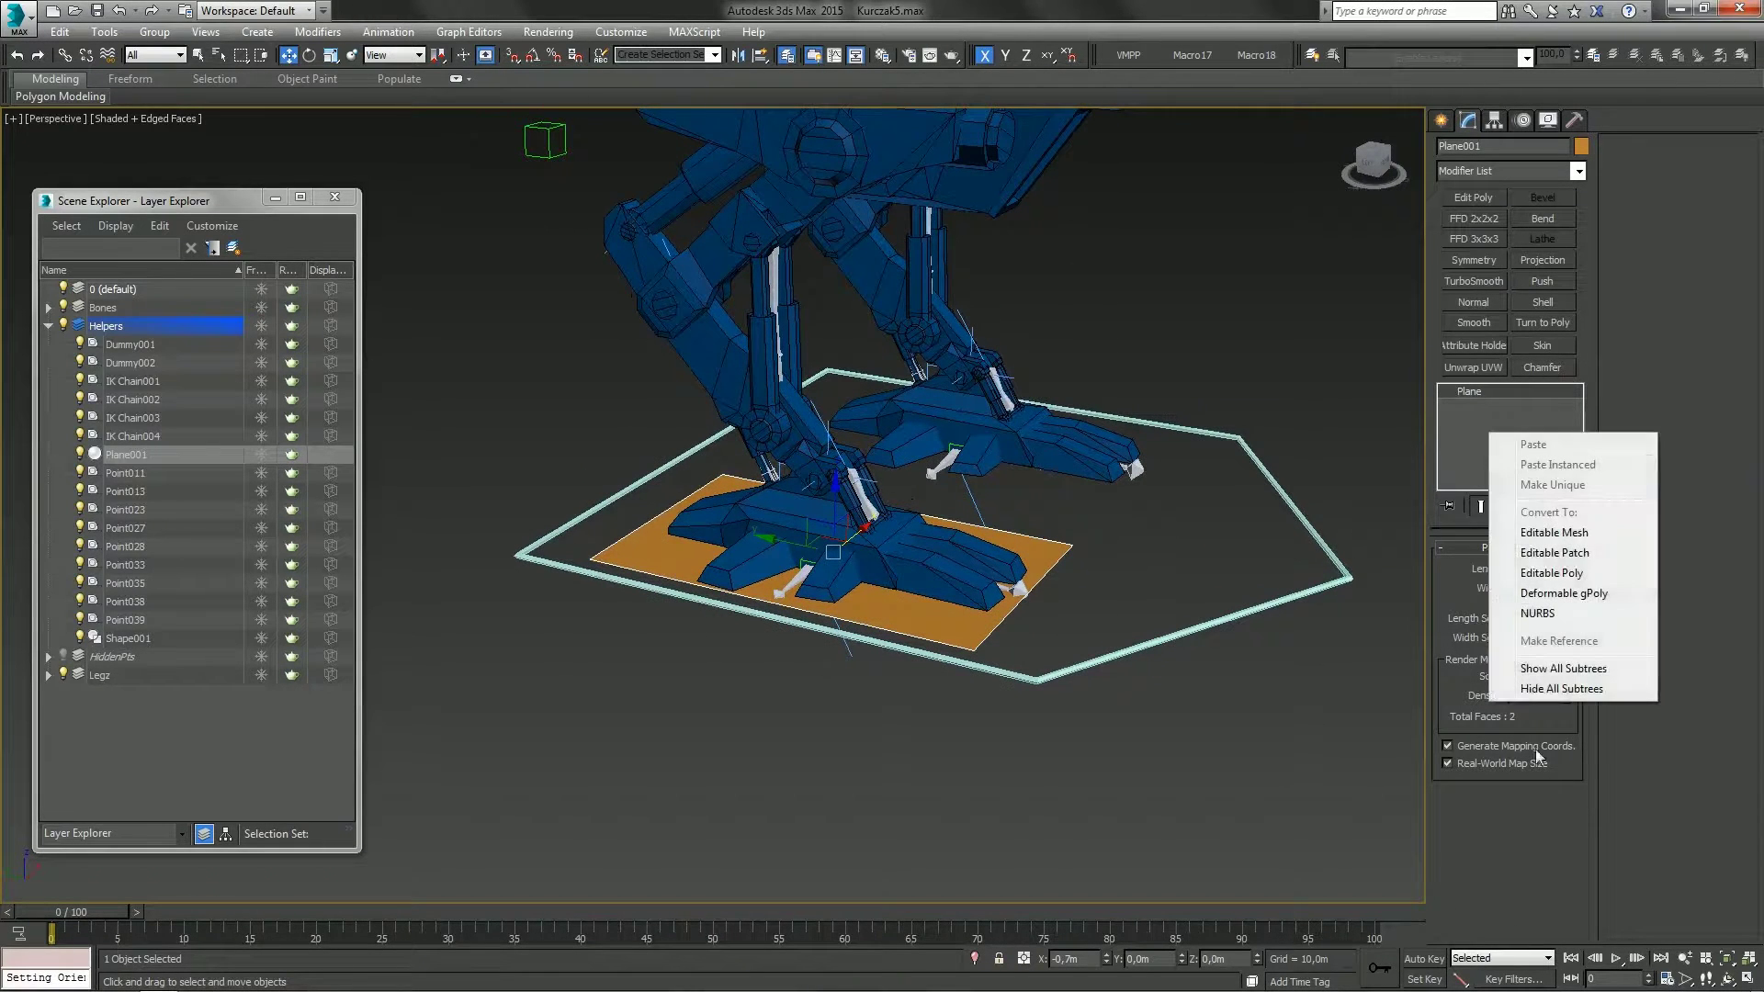
click(1557, 572)
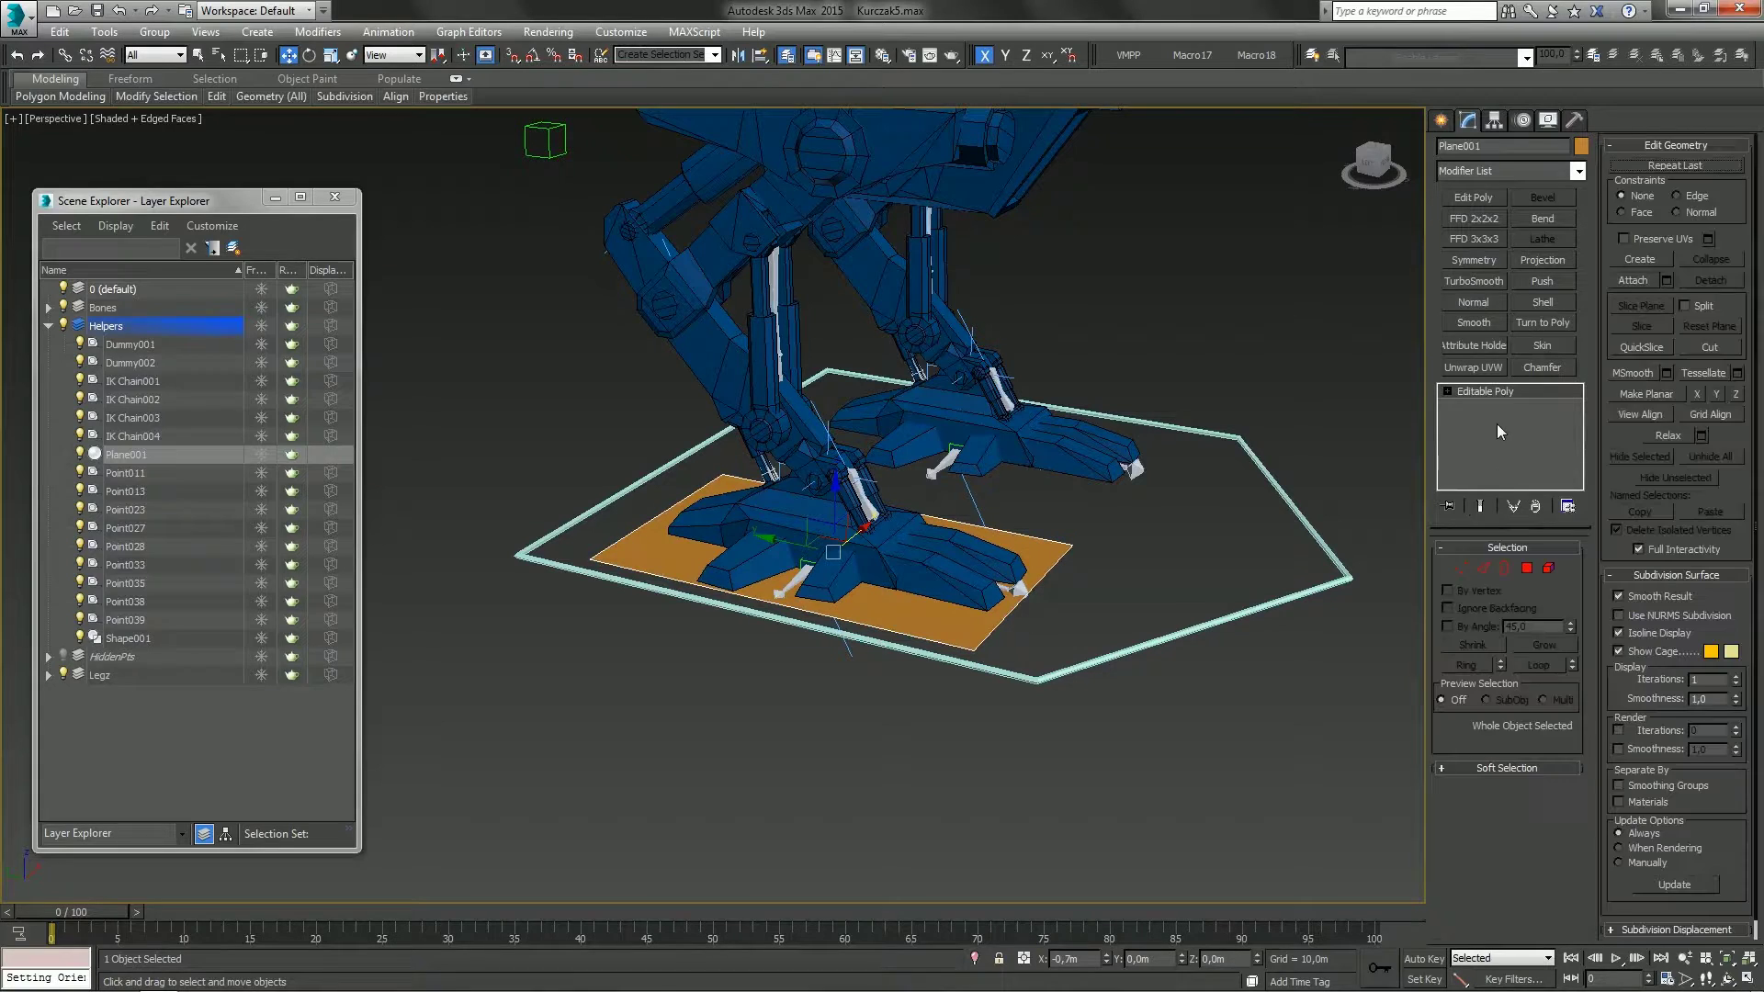
alt+middle_drag(1057, 575, 1082, 571)
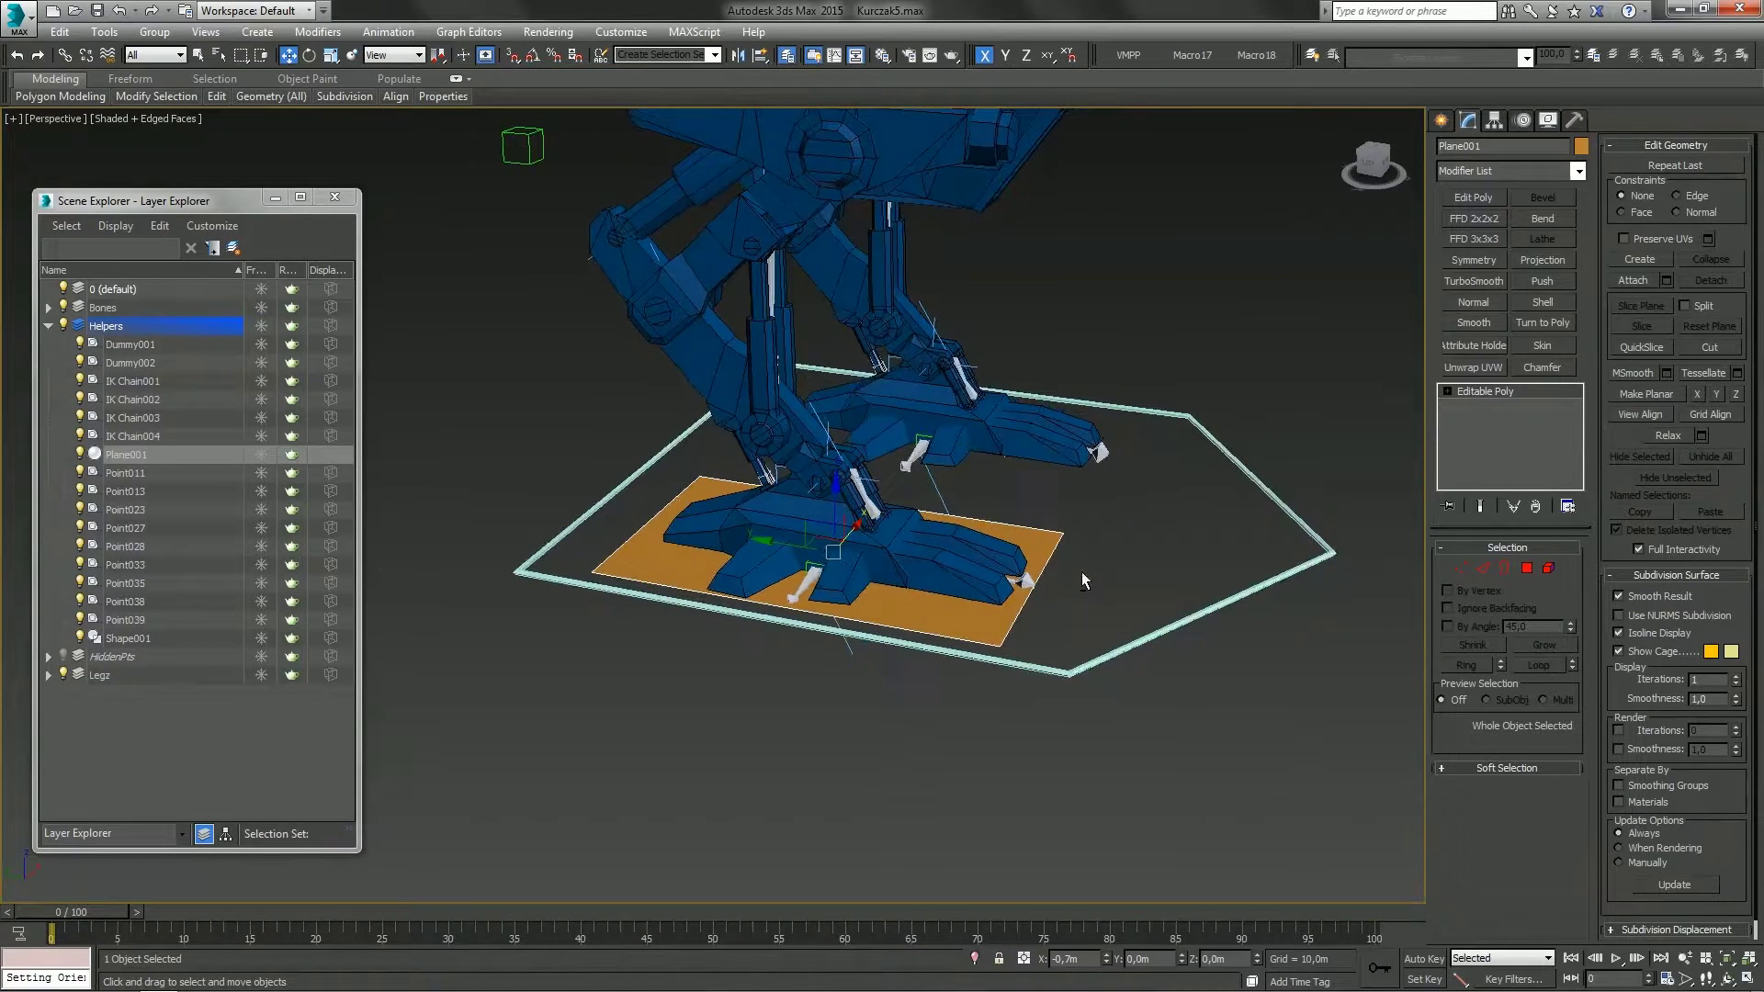
click(1504, 569)
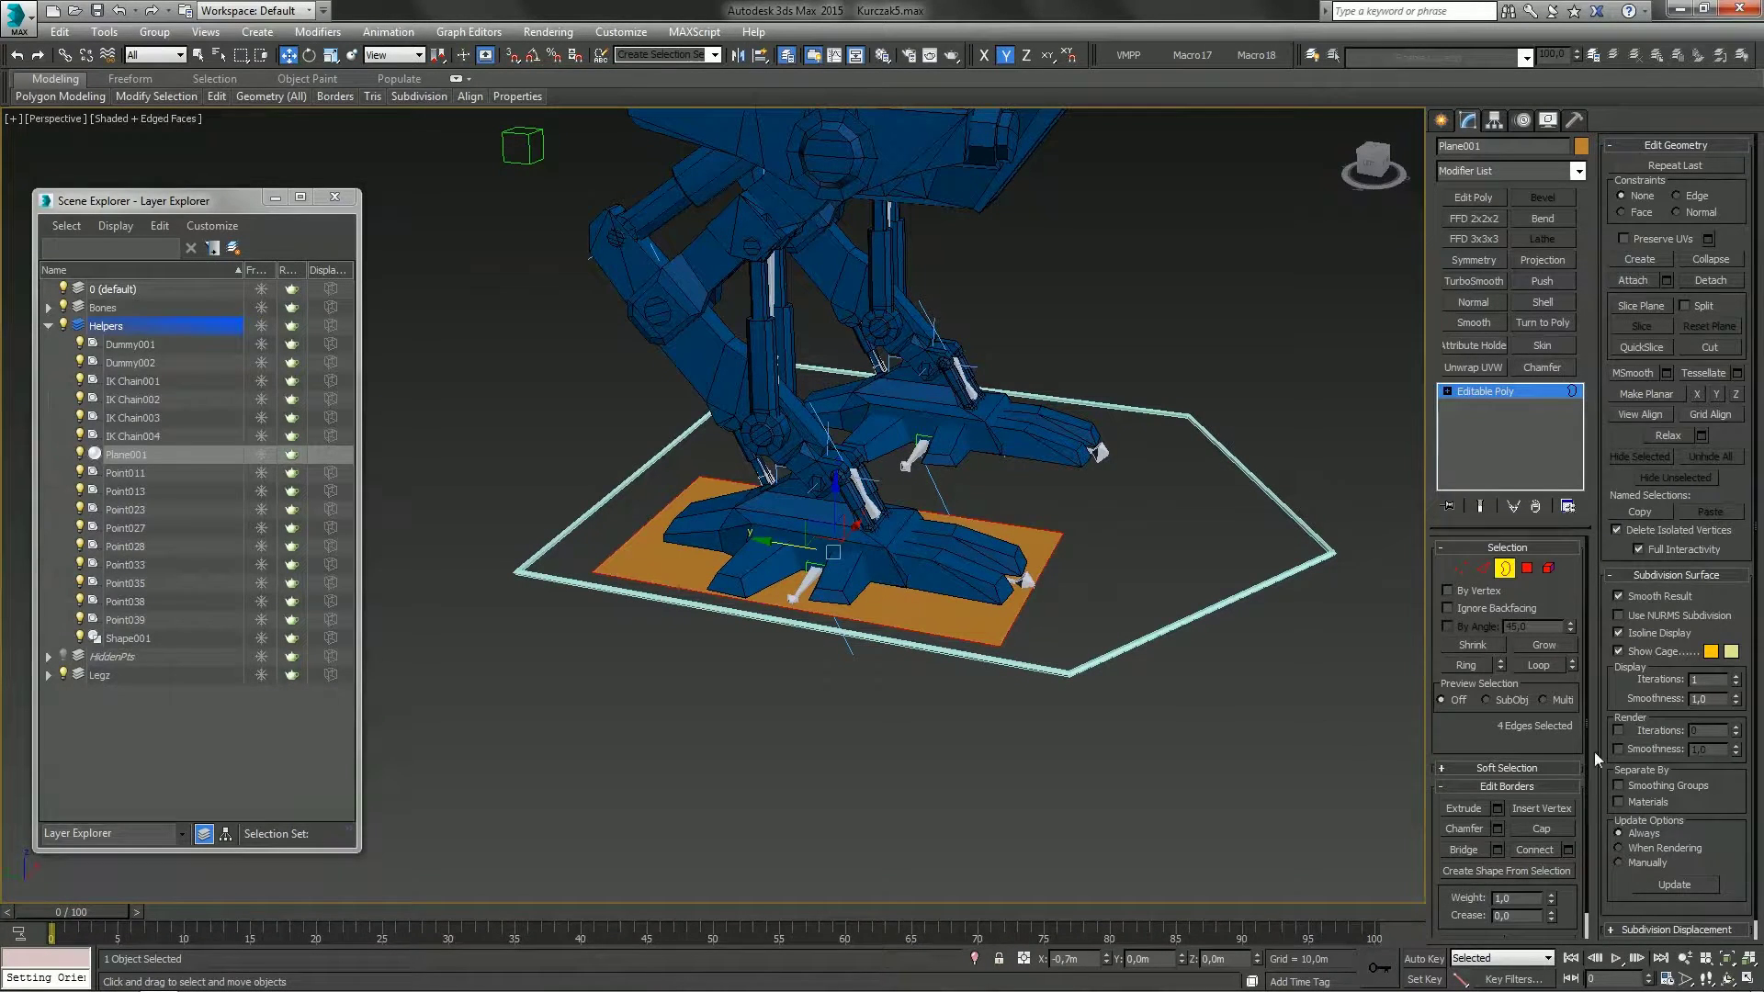
click(1518, 870)
click(853, 542)
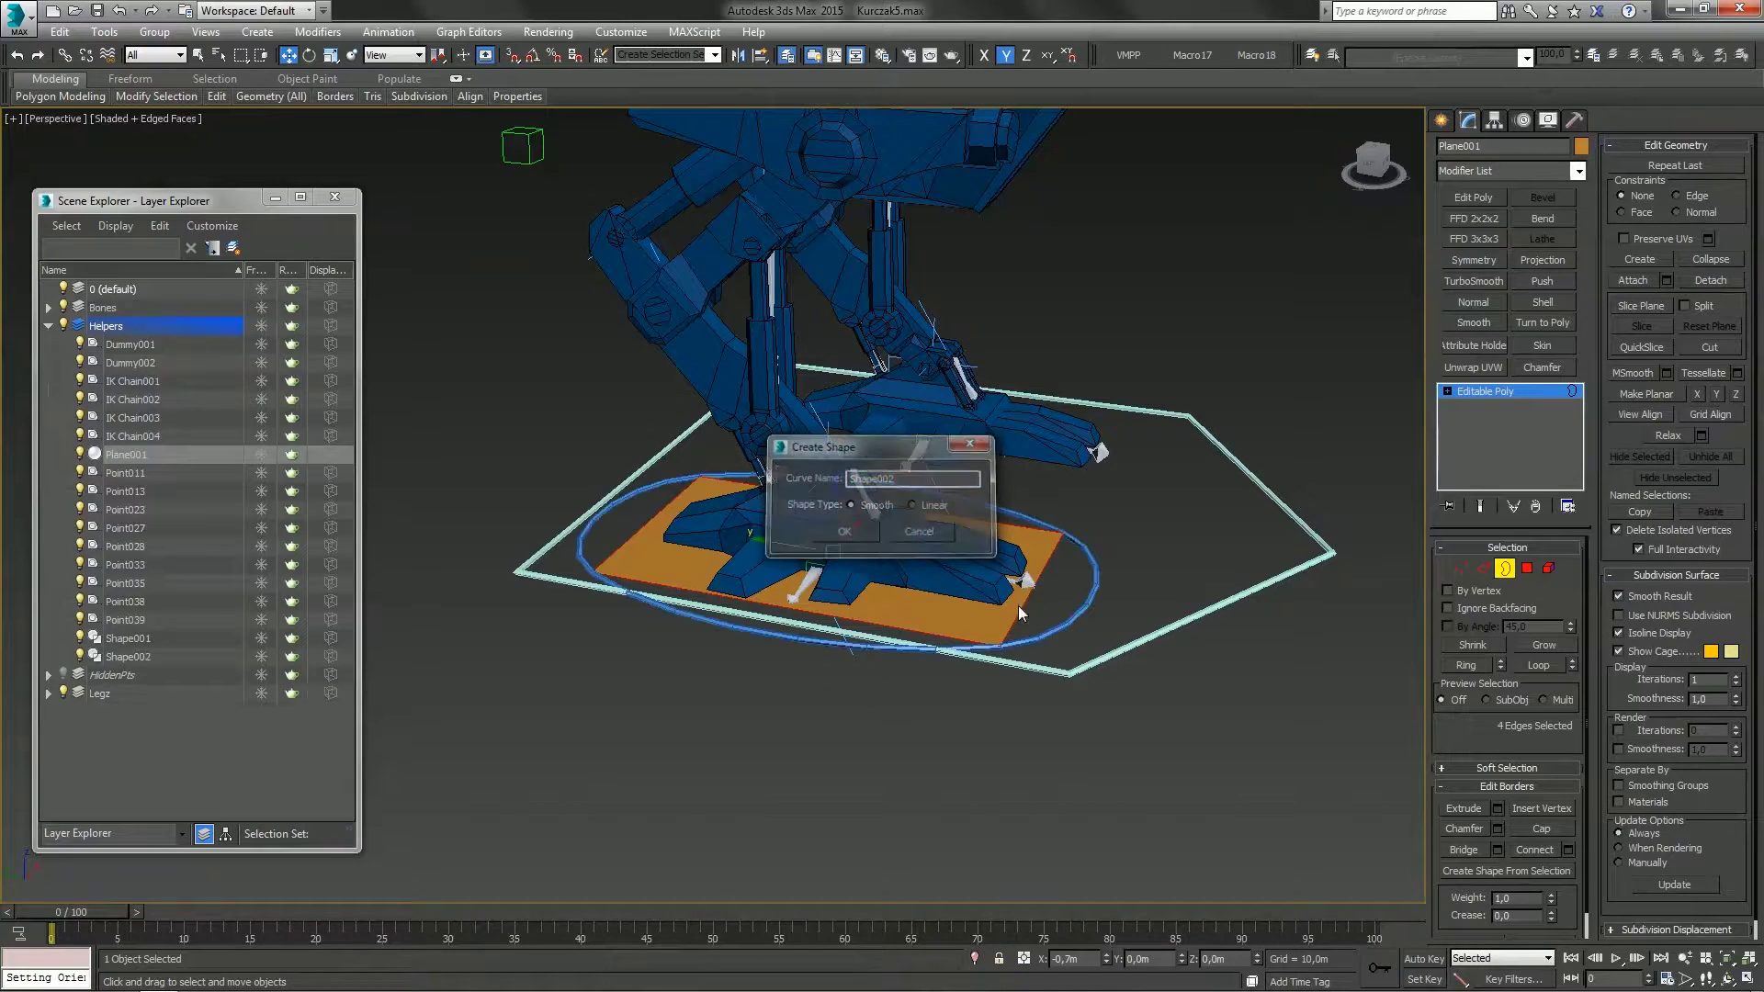
click(1330, 732)
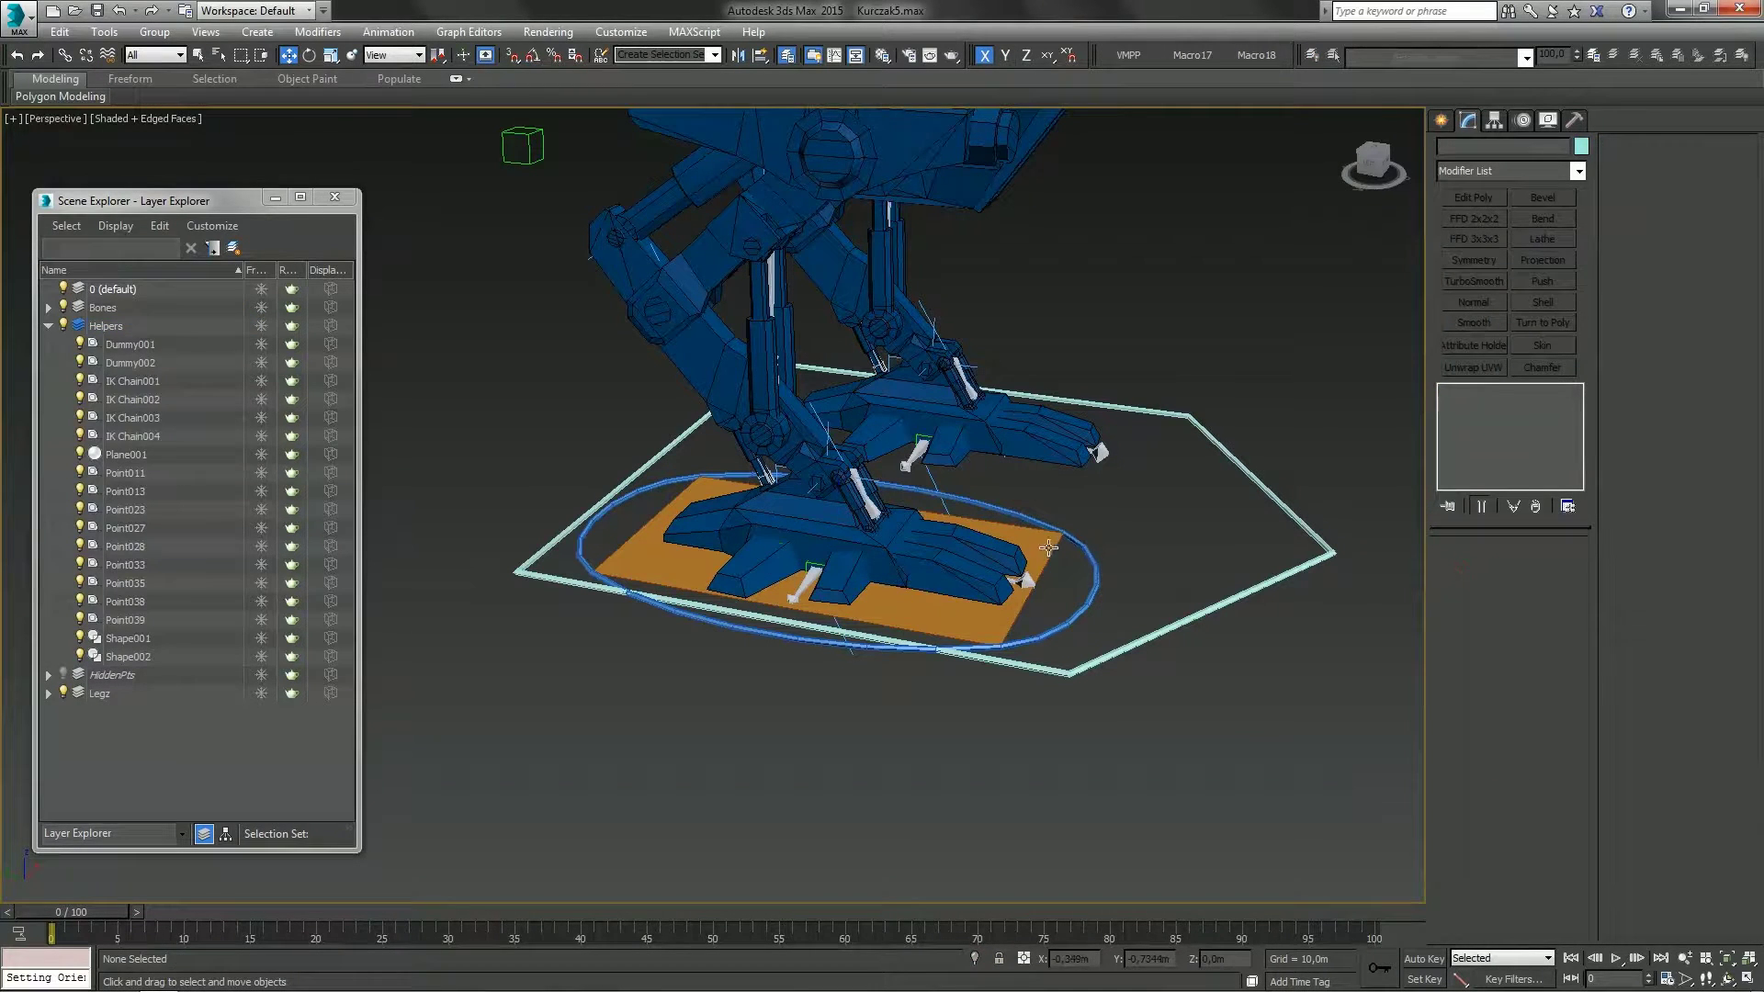
Delete the plane and convert all vertices of the new foot outline to Corner
click(1047, 581)
key(Delete)
click(1113, 582)
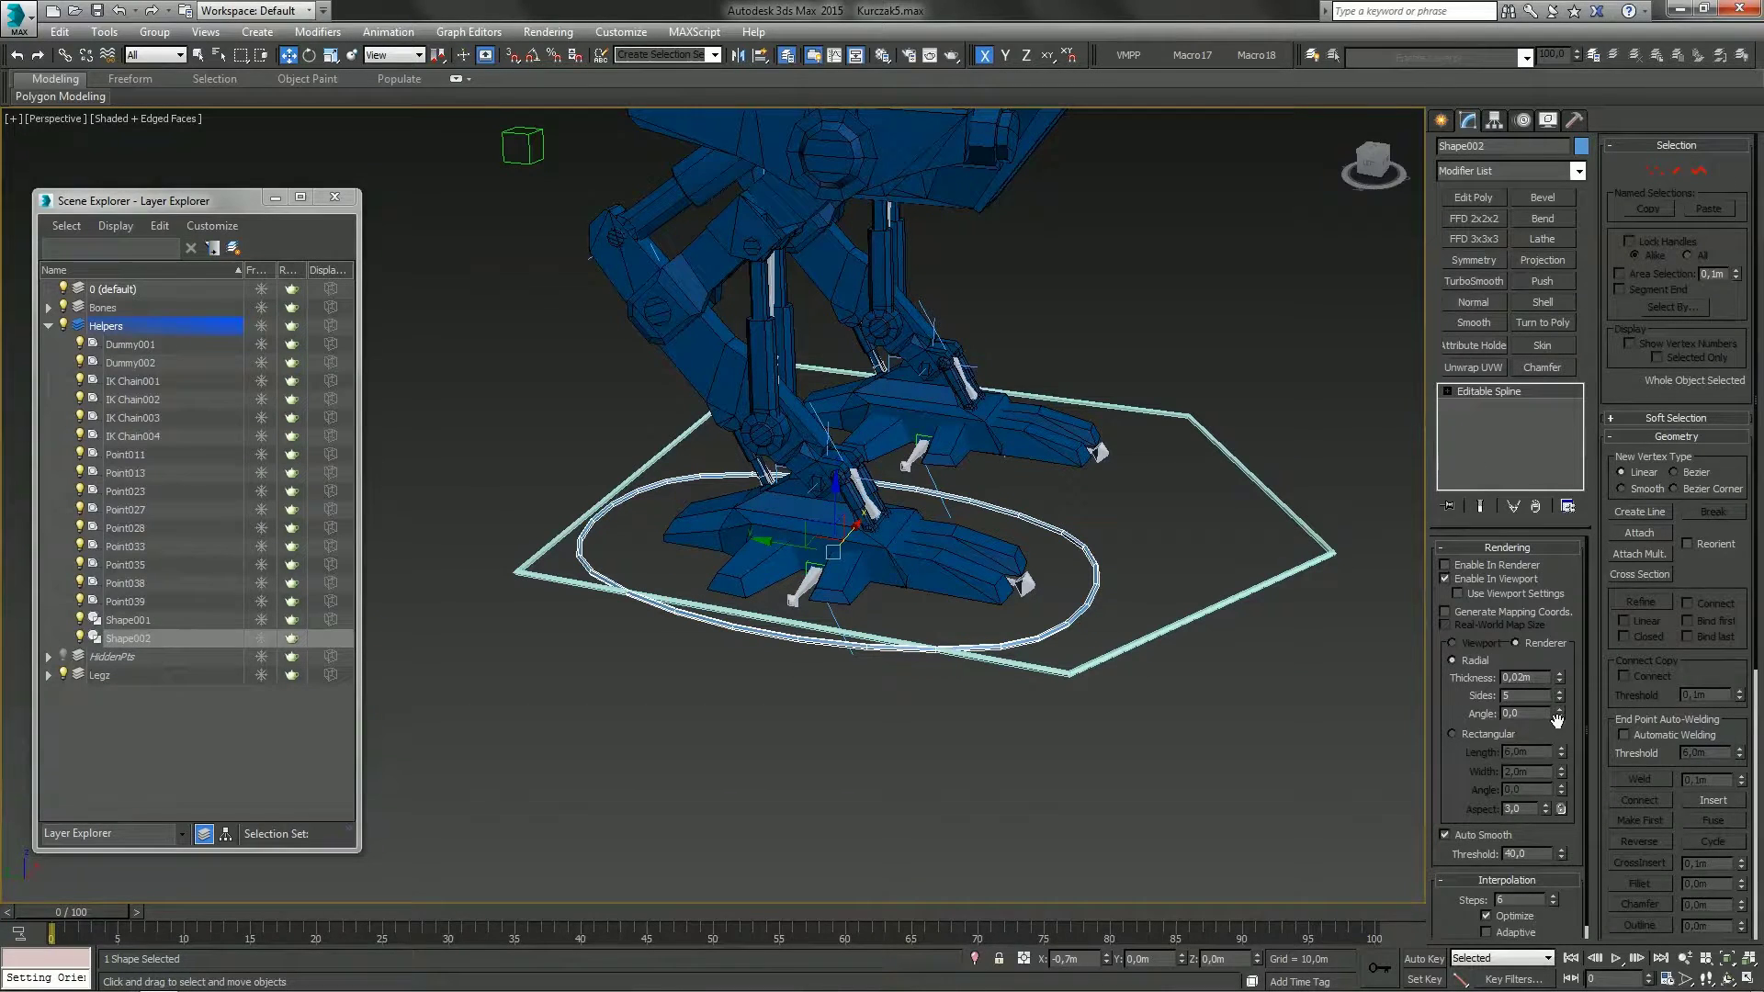
key(1)
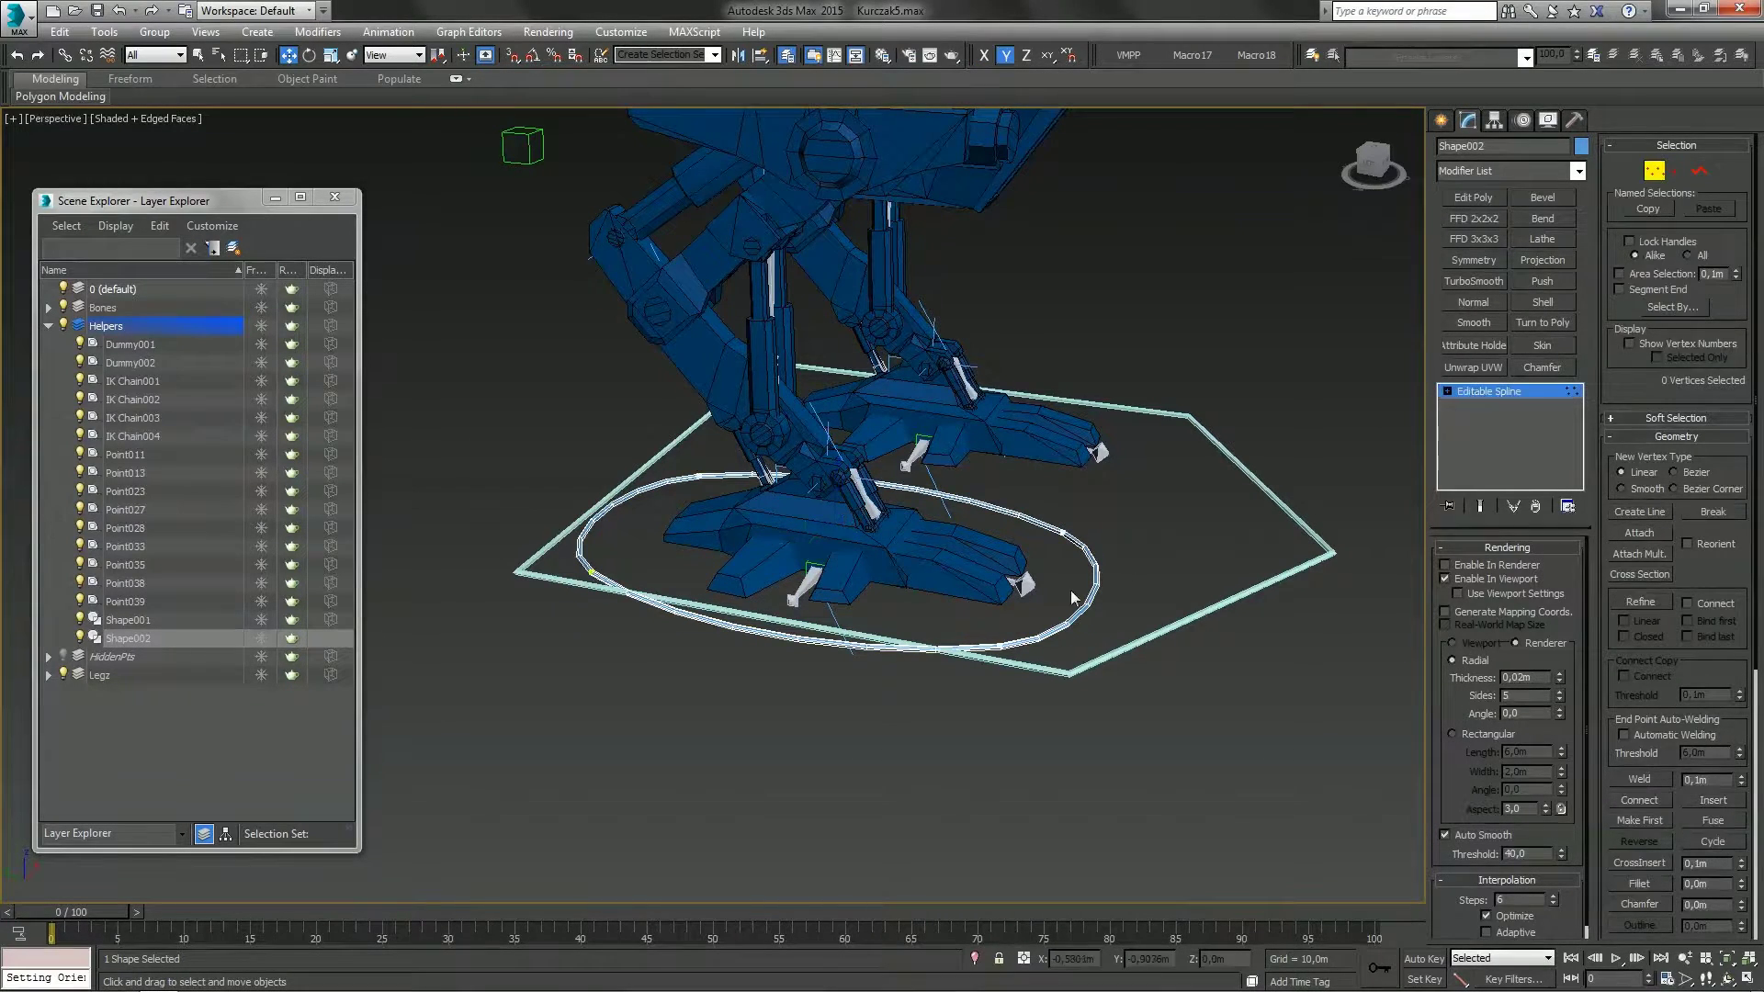
middle_drag(1065, 593, 1059, 606)
key(ctrl+a)
right_click(985, 737)
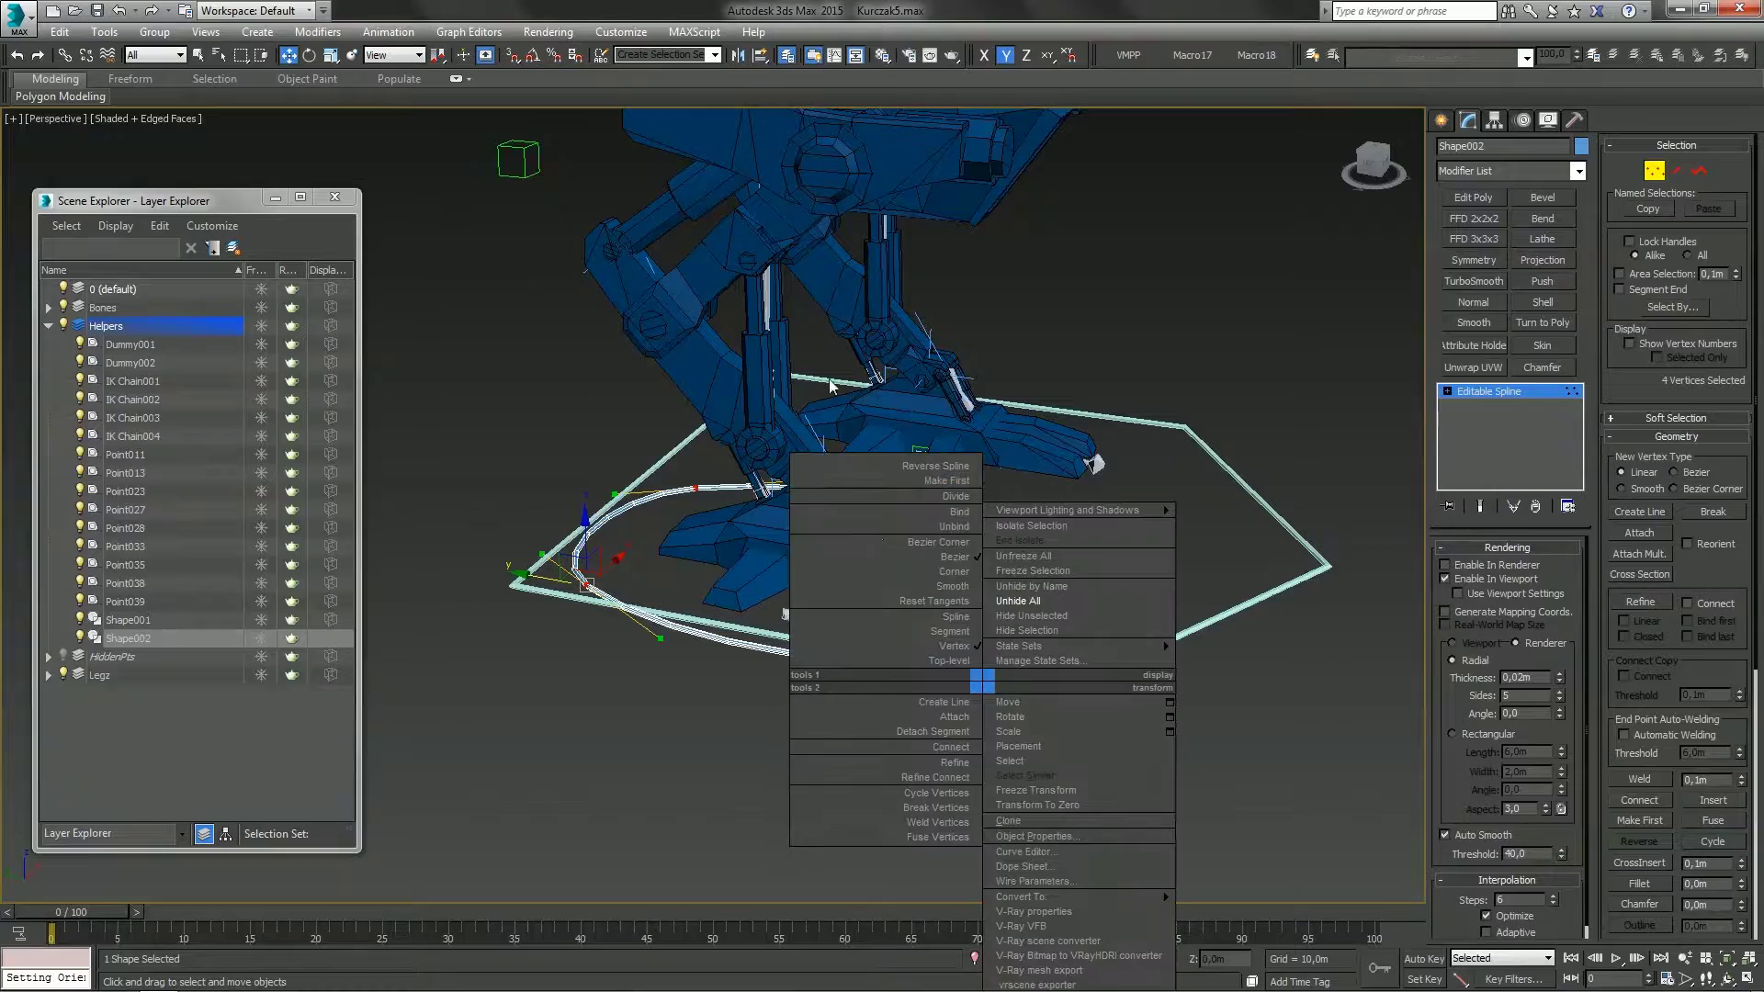
click(956, 572)
Move the foot outline's two heel-side vertices inward about 0.1 m along Y, closer to the heel
alt+middle_drag(1089, 639, 1075, 640)
alt+middle_drag(917, 666, 943, 651)
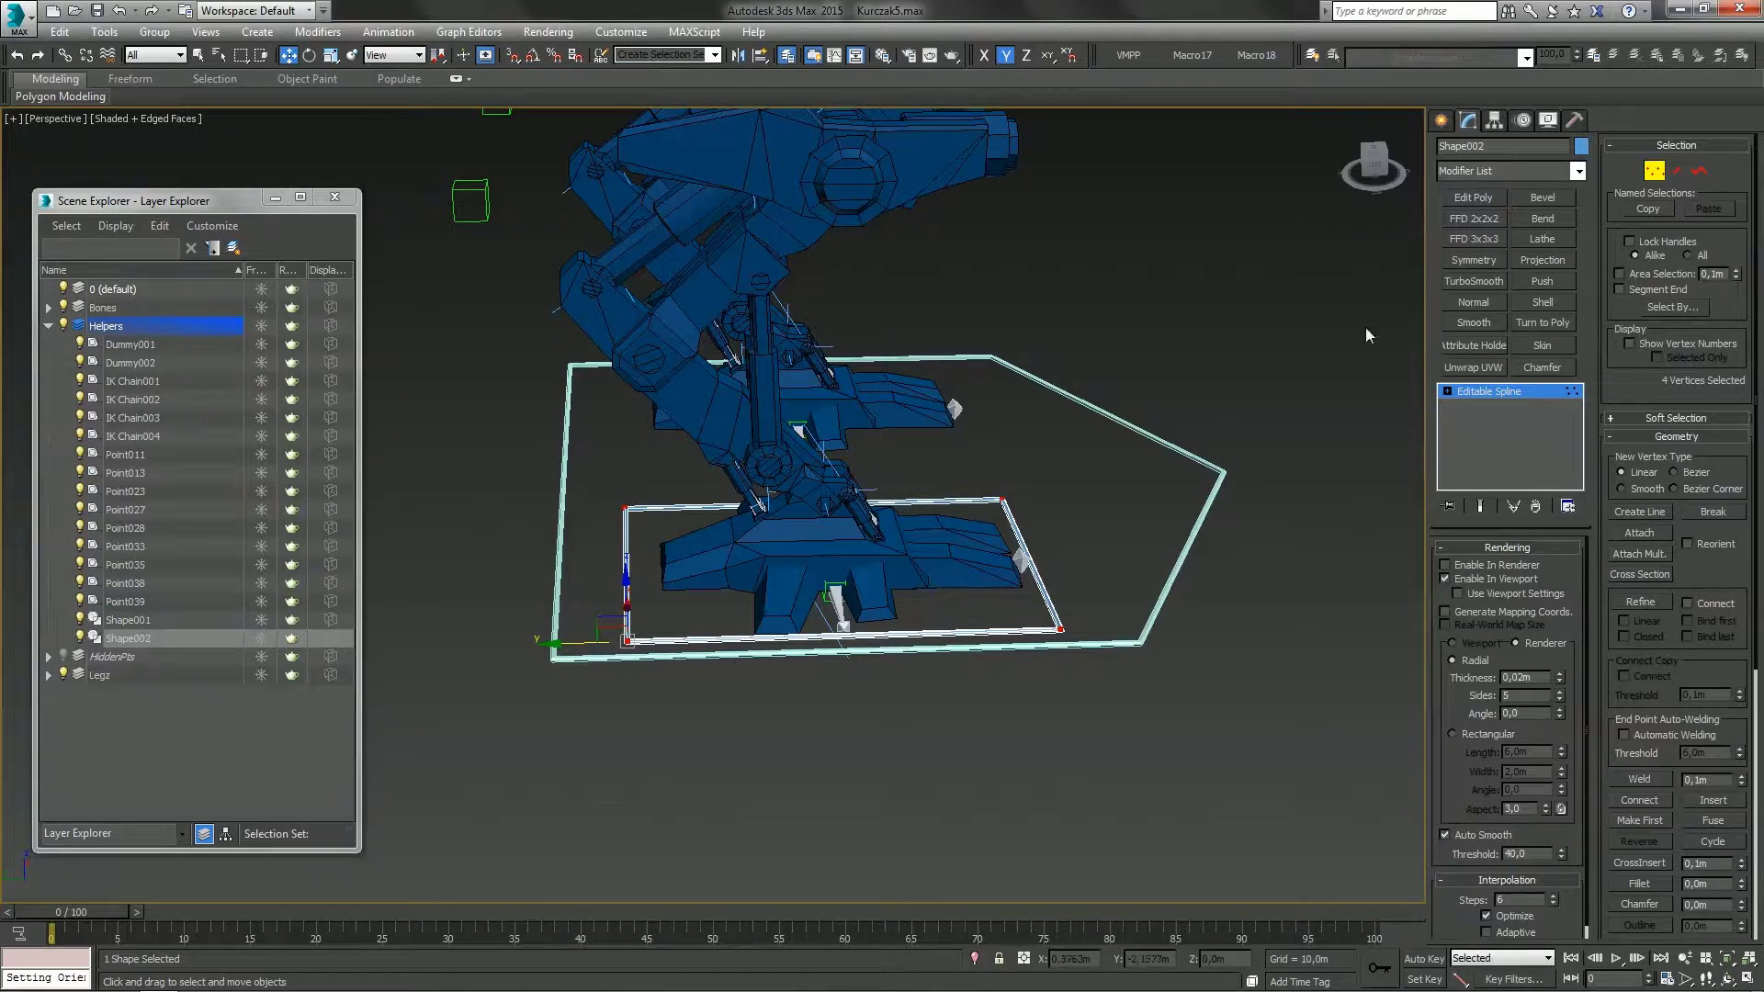
drag(583, 465, 645, 714)
mouse_move(696, 700)
alt+middle_down()
mouse_move(717, 690)
mouse_move(675, 683)
alt+middle_up()
scroll(664, 681, up, 3)
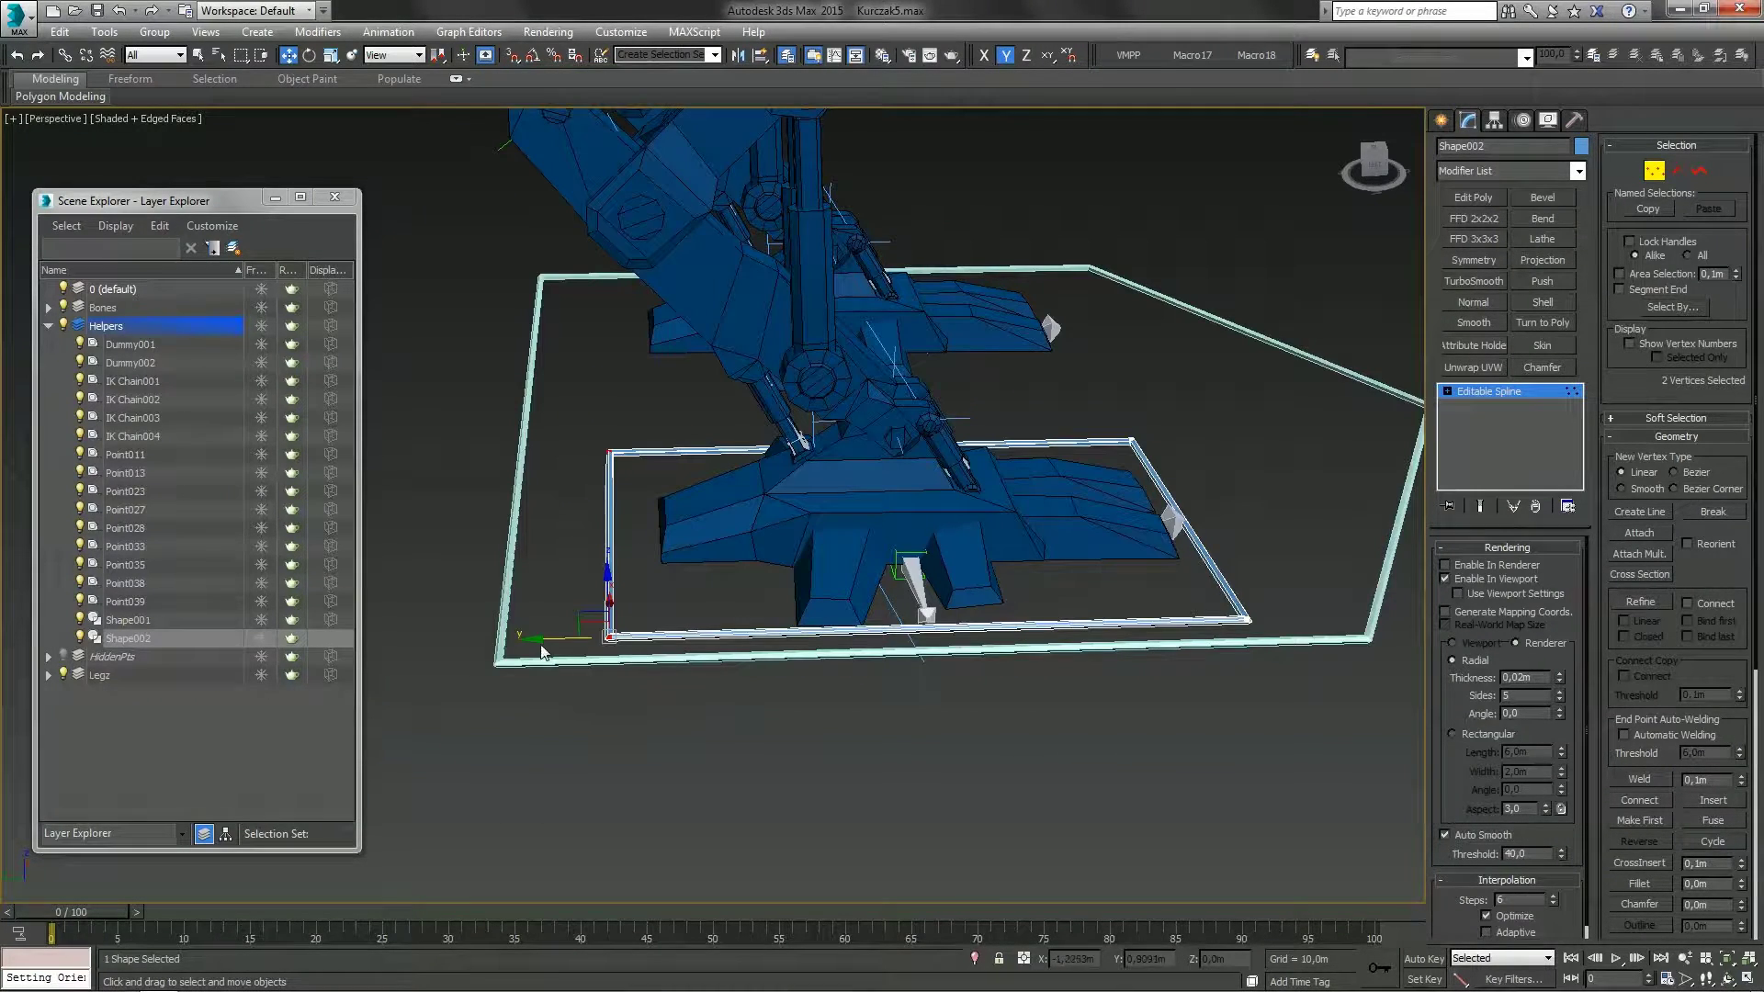
drag(550, 638, 585, 648)
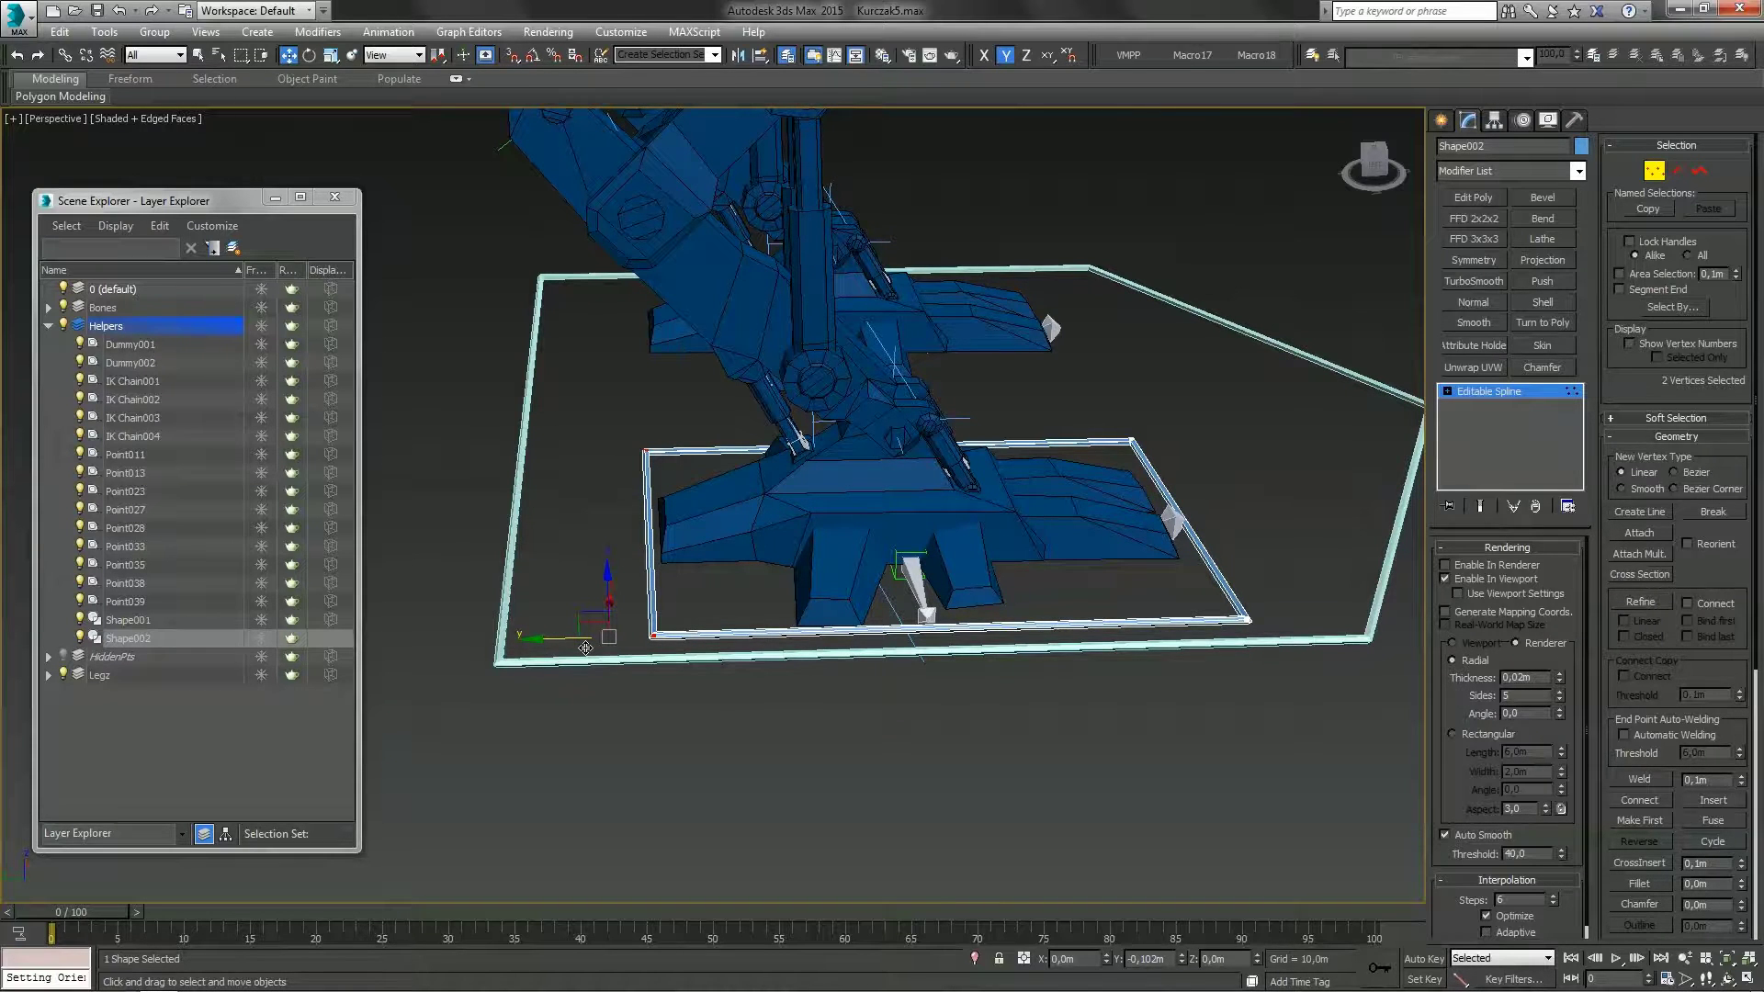
drag(585, 647, 584, 648)
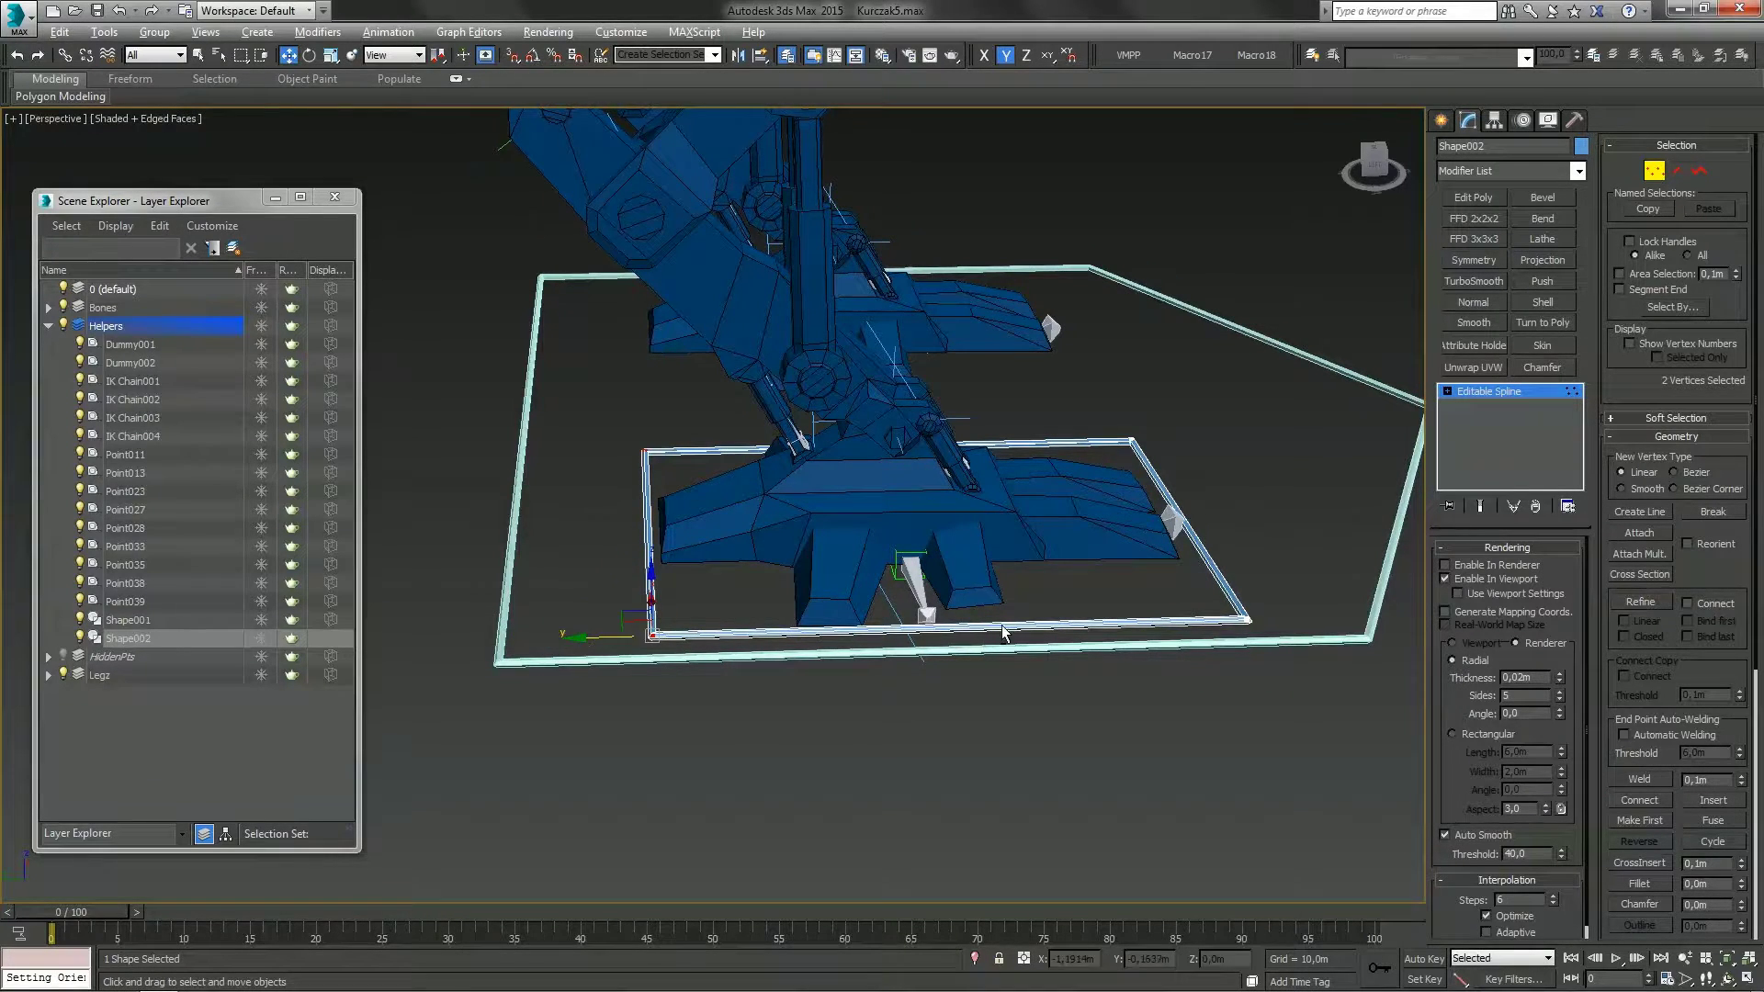
Nudge the foot outline's two toe-side vertices slightly along Y and finish vertex editing
alt+middle_drag(588, 647, 979, 641)
drag(1294, 432, 1128, 799)
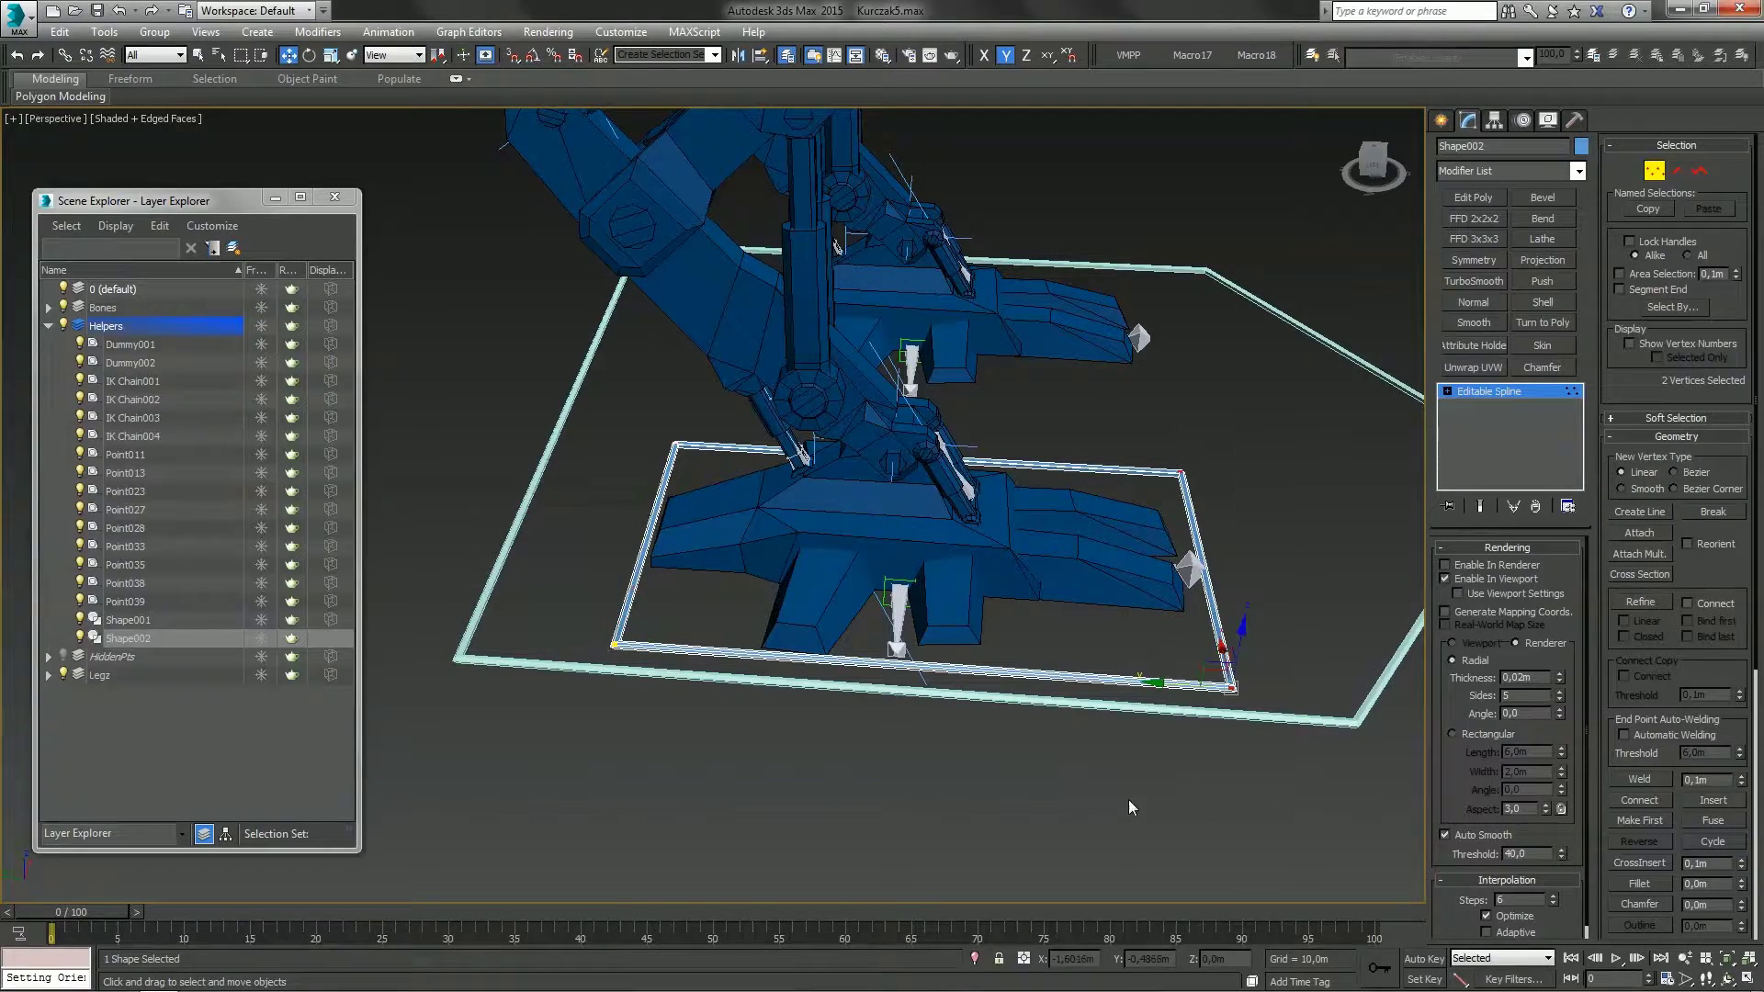
drag(1163, 685, 1156, 685)
alt+middle_drag(1156, 684, 1044, 748)
click(1655, 170)
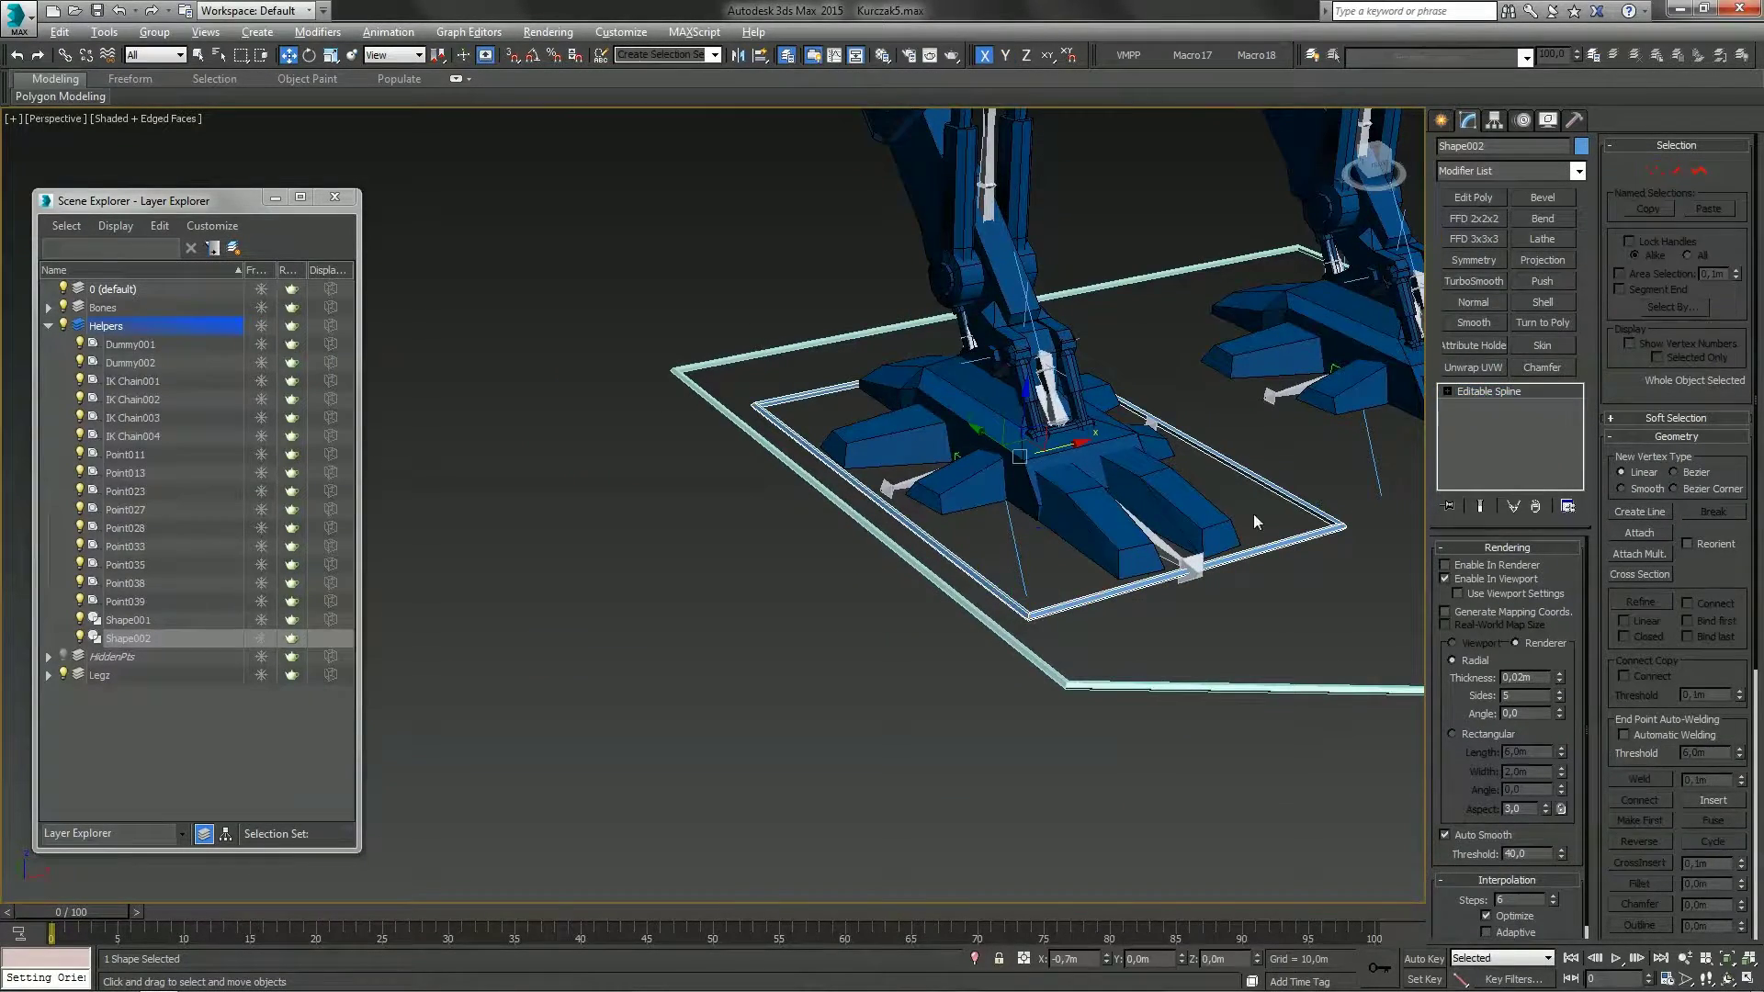
Copy the foot outline to the other foot along X and set the copy's X position to 0.7 m
alt+middle_drag(1253, 515, 865, 554)
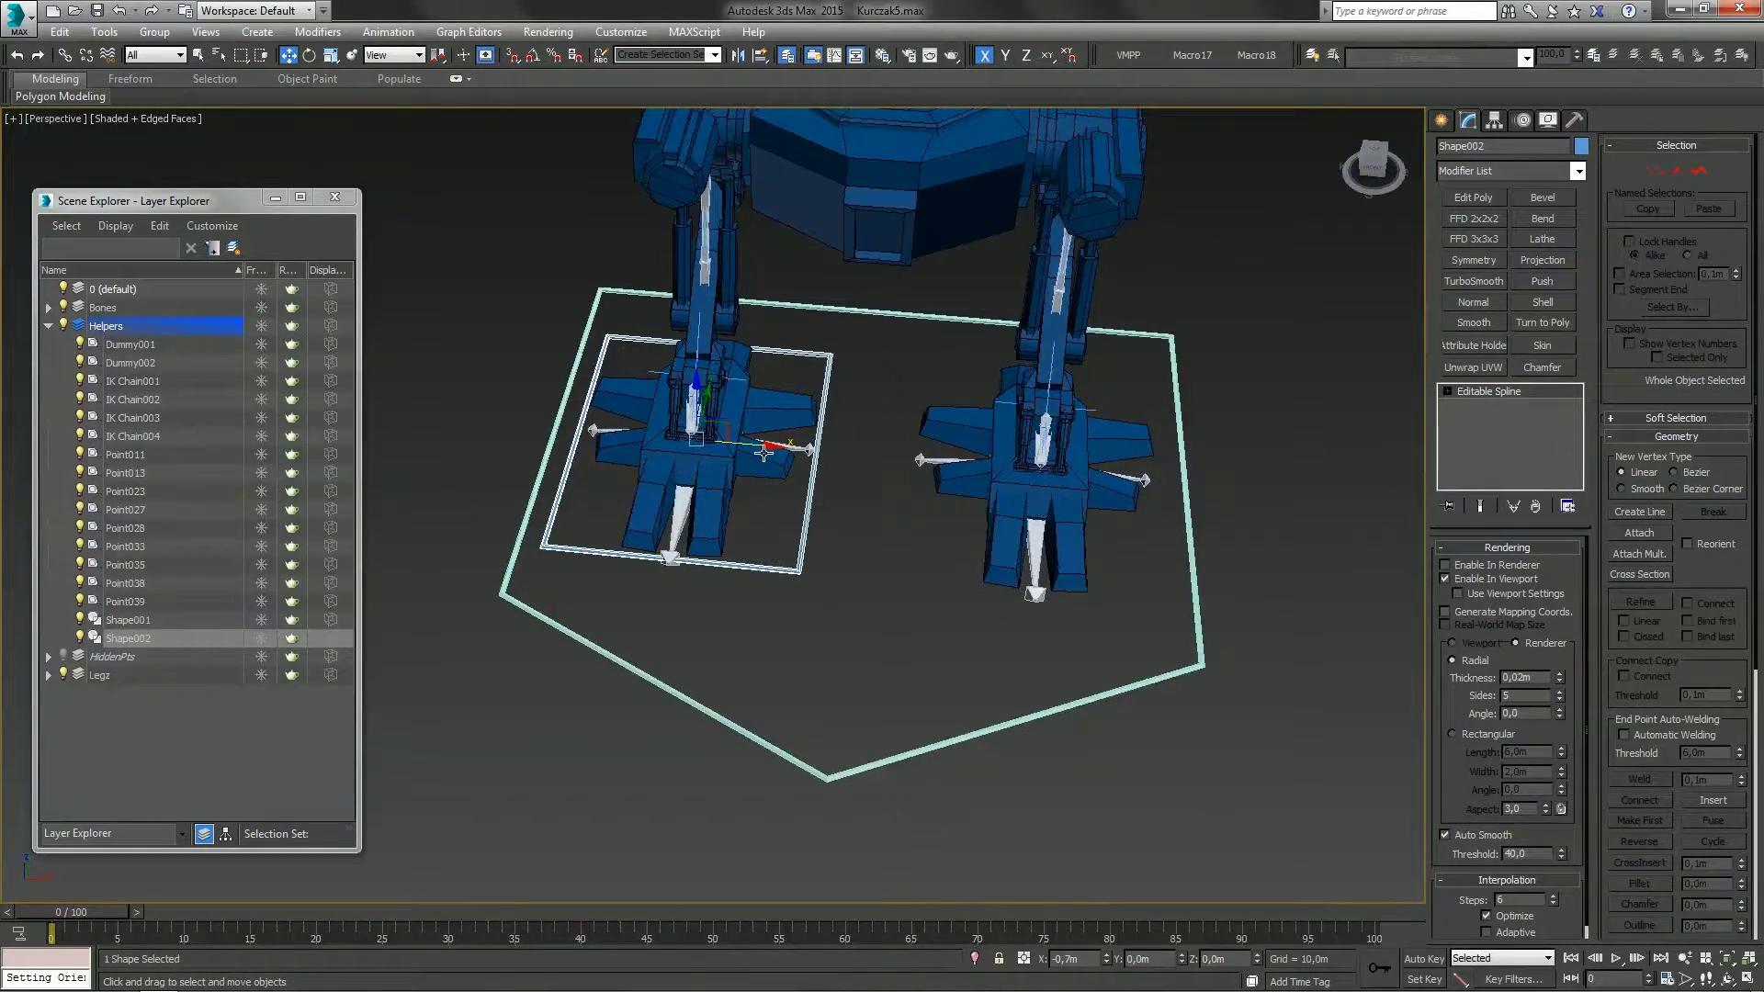
shift+drag(763, 450, 1041, 473)
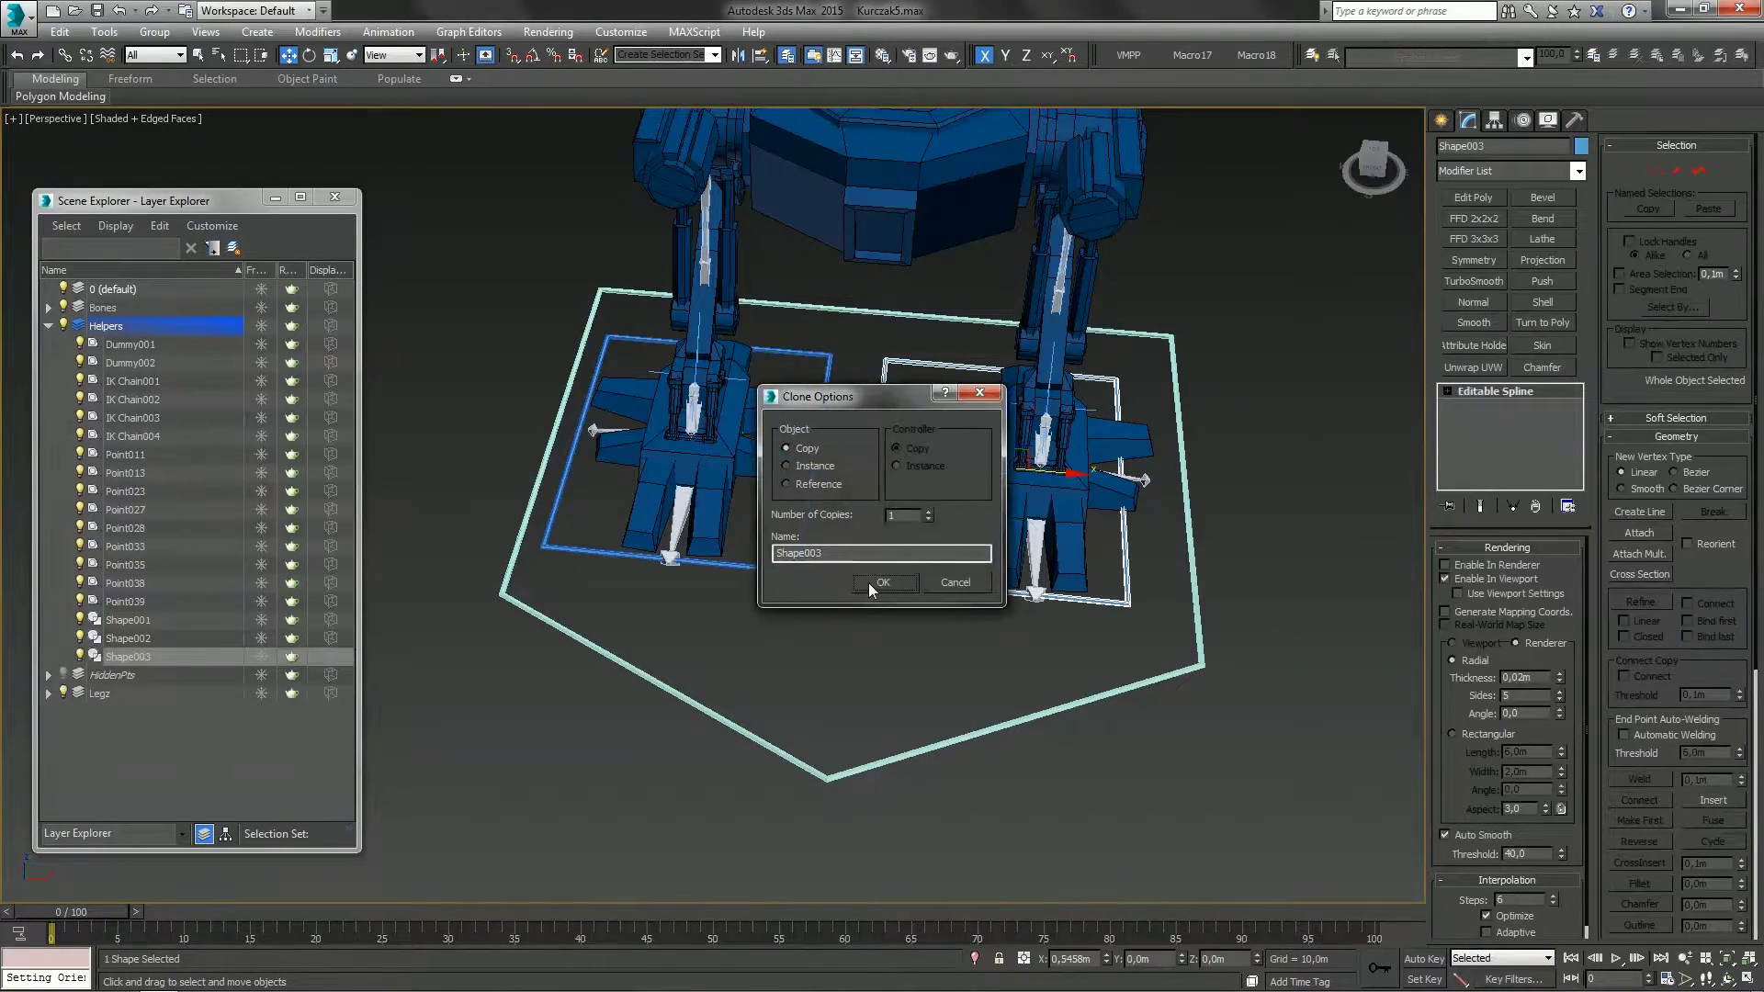
click(877, 583)
double_click(1080, 958)
text(,)
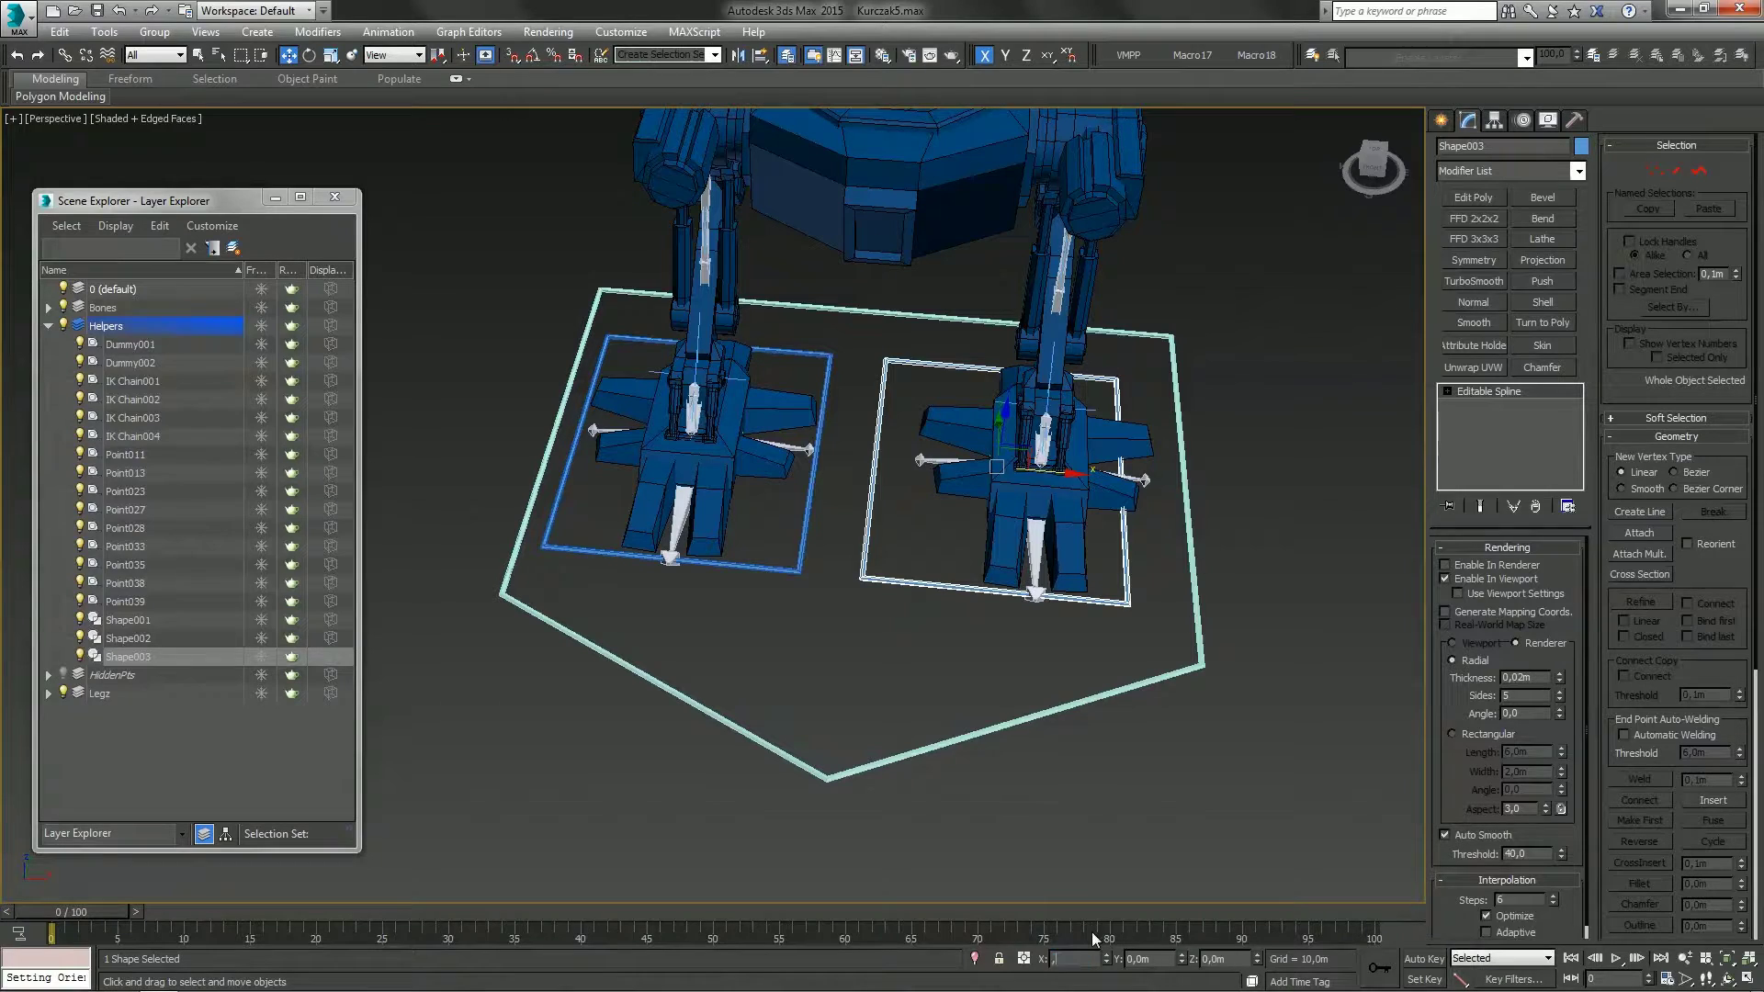
text(7)
key(Return)
middle_drag(929, 604, 1027, 582)
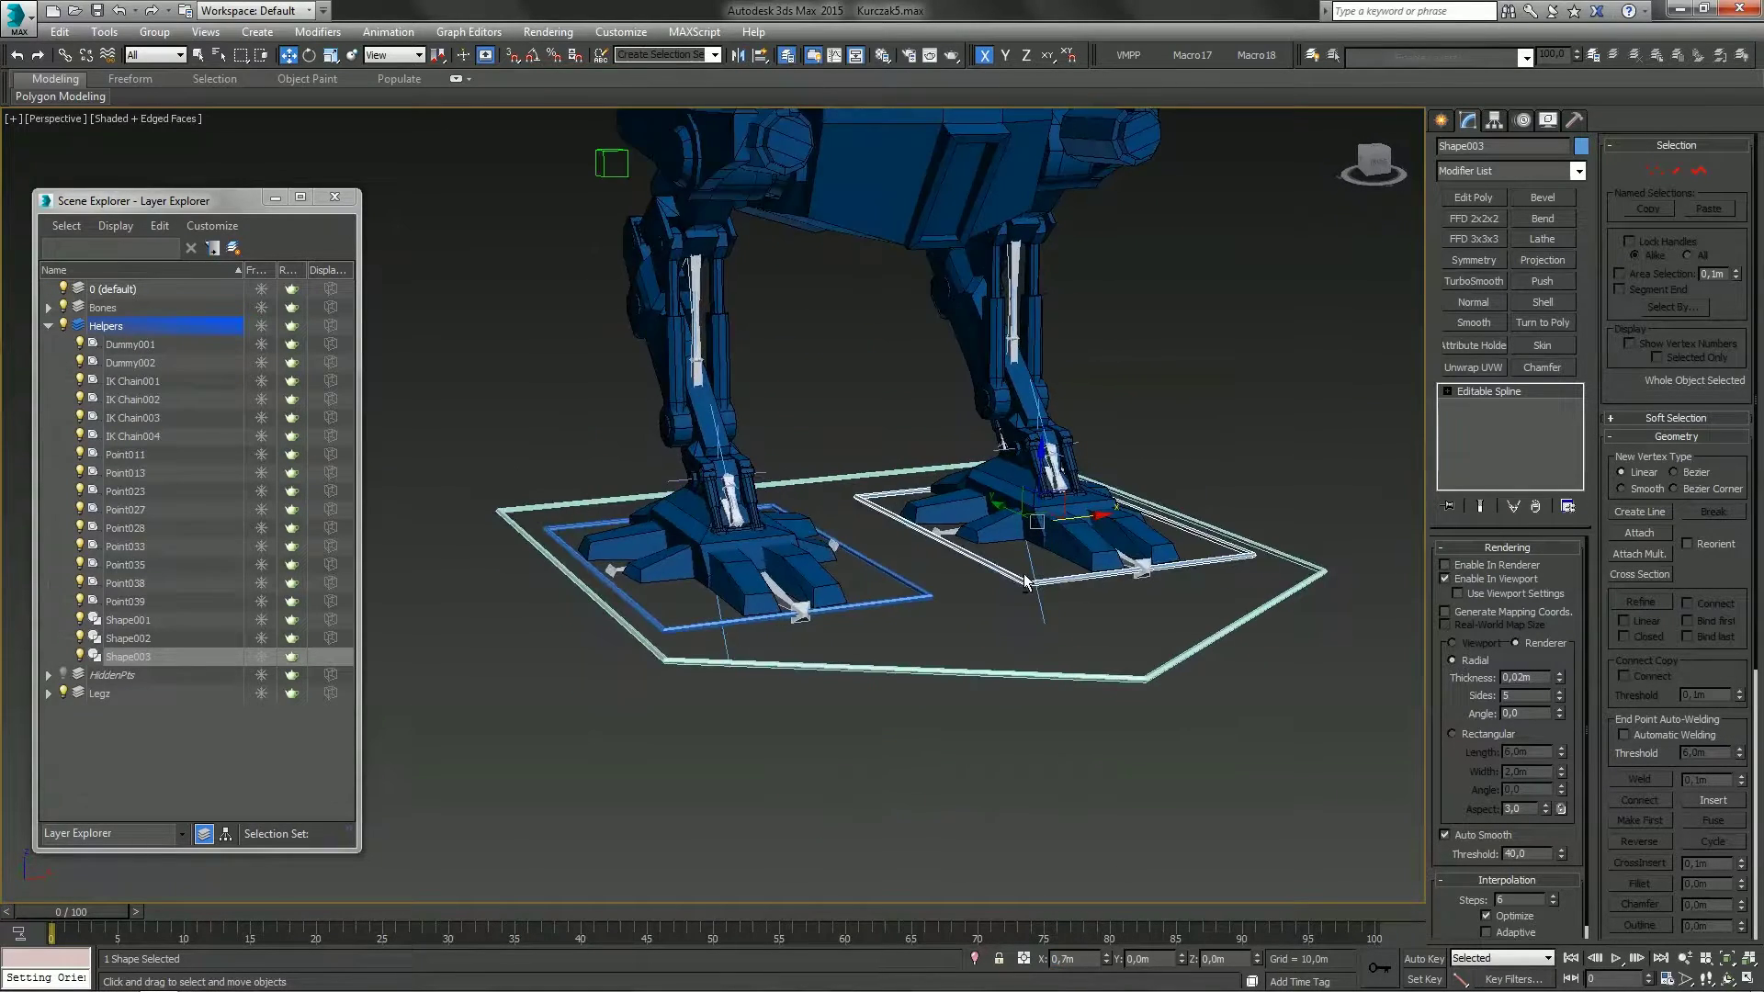
scroll(1025, 583, down, 5)
Create a box between the feet, about 1.61 m long, 0.77 m wide and 0.68 m high
click(1440, 120)
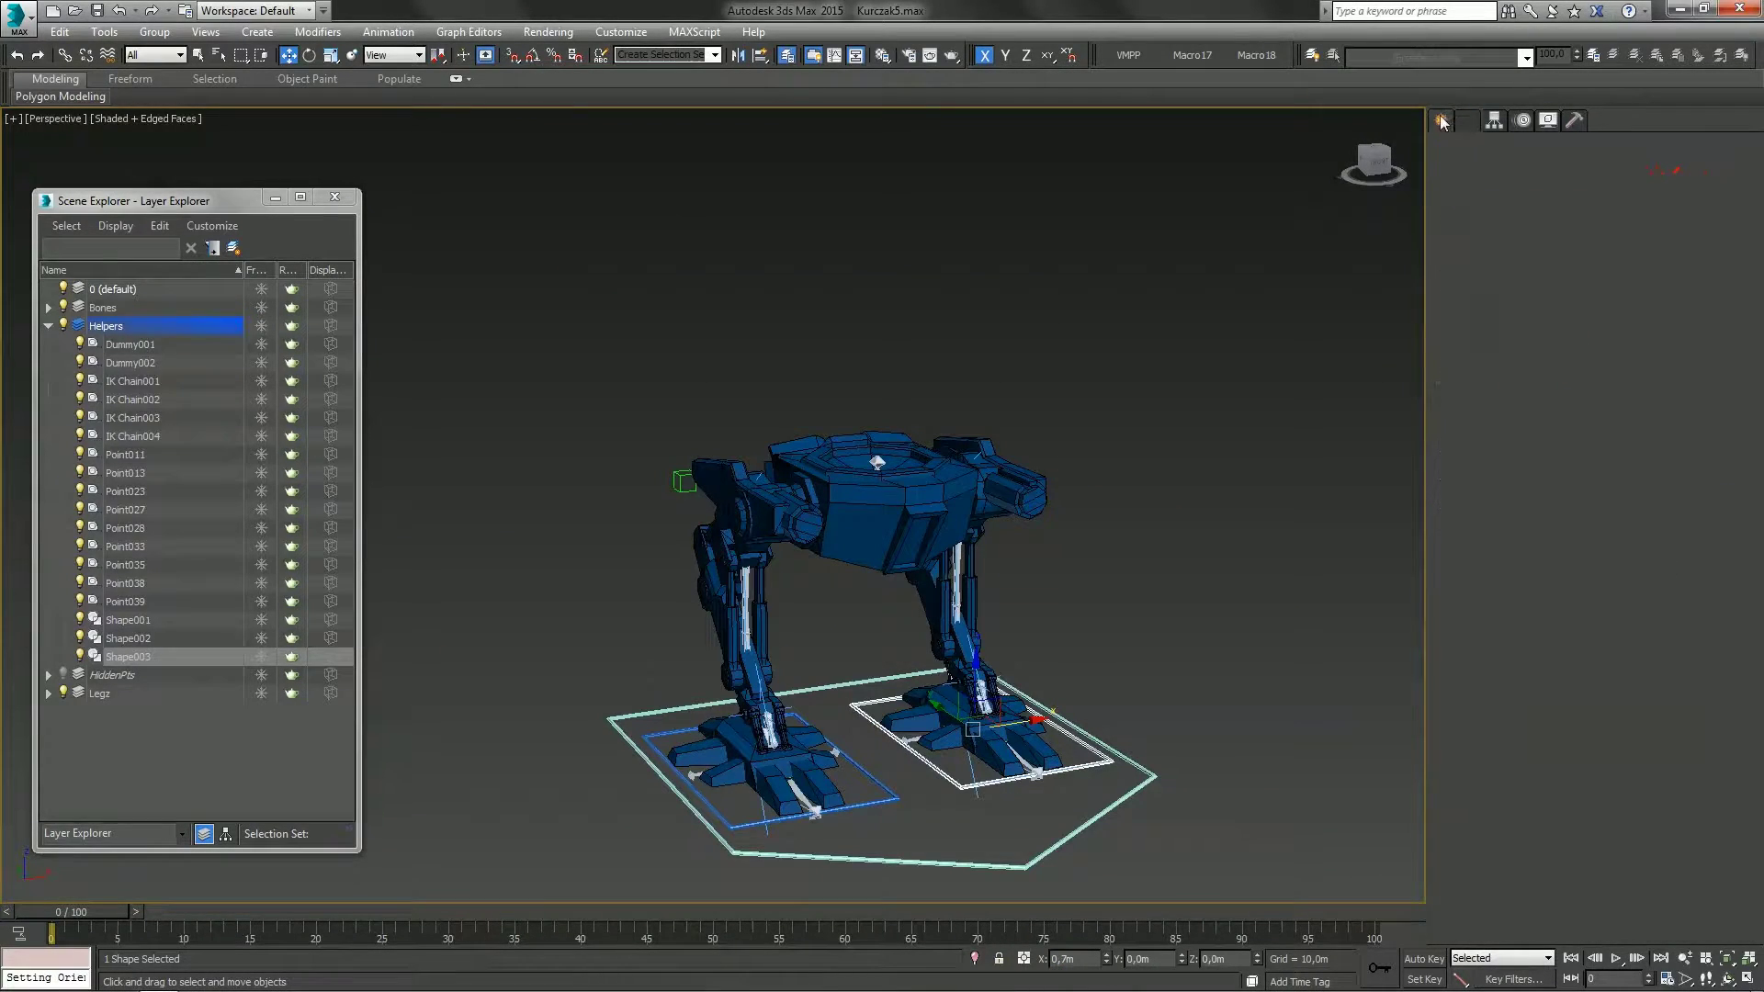
click(1472, 239)
alt+middle_drag(1047, 404, 993, 465)
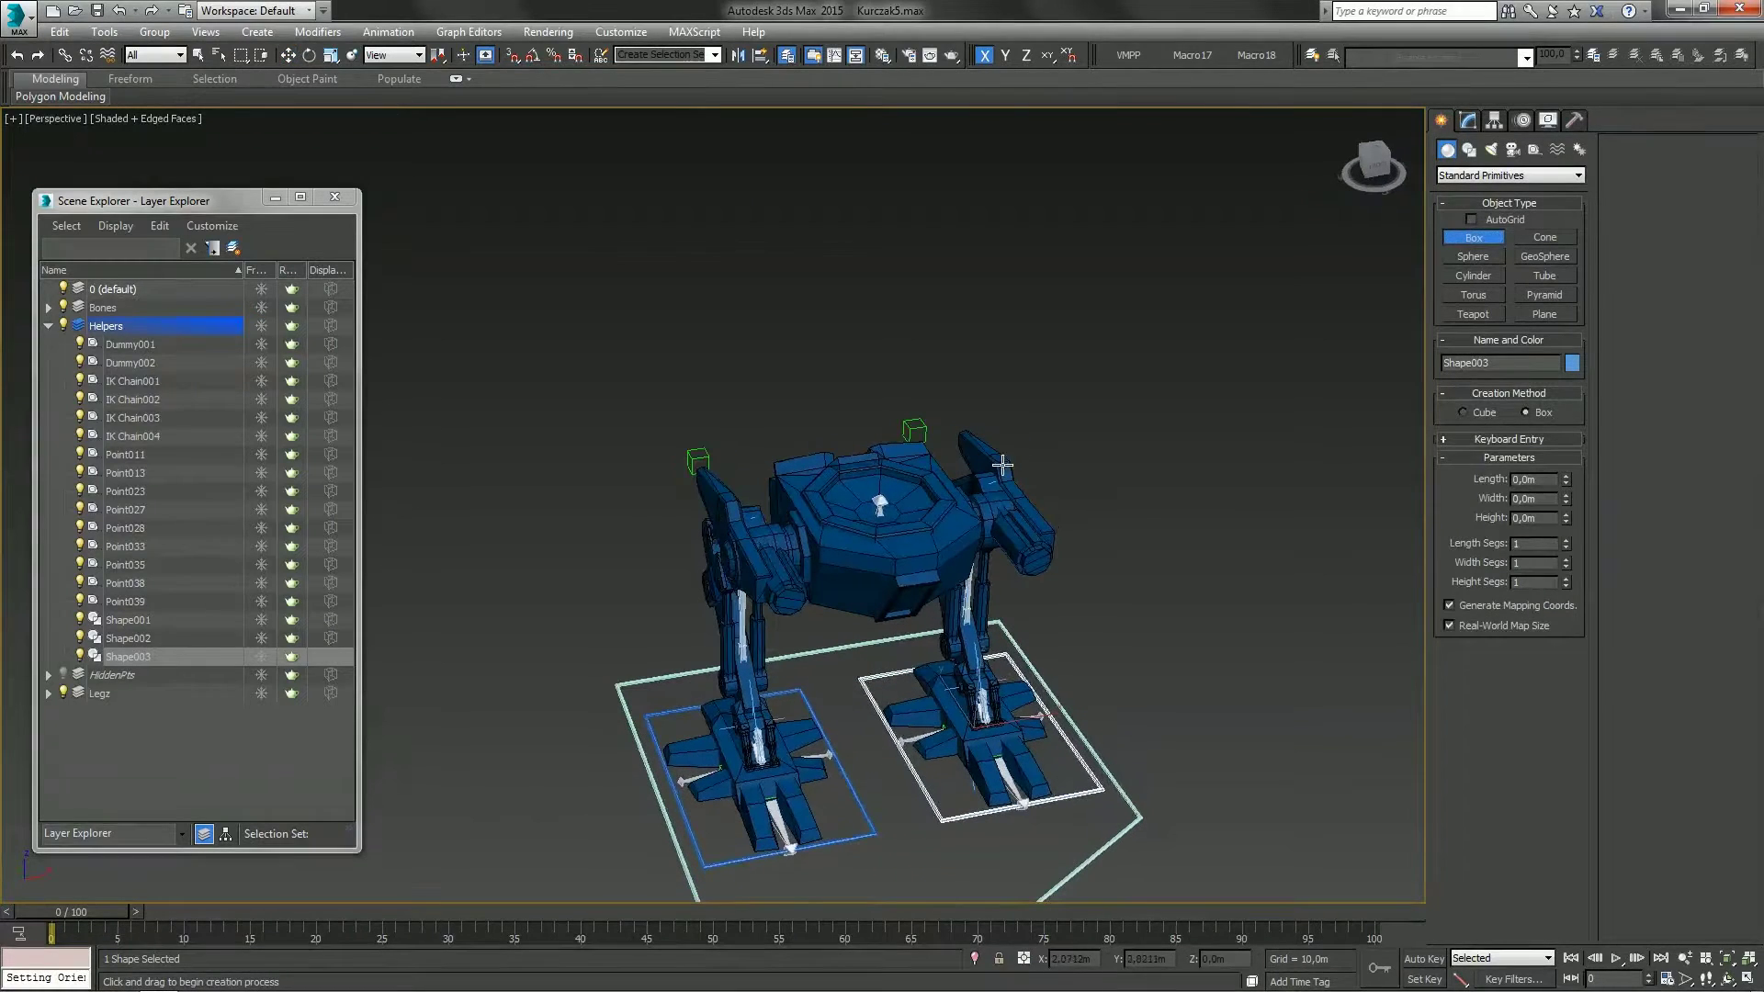
drag(791, 680, 1002, 813)
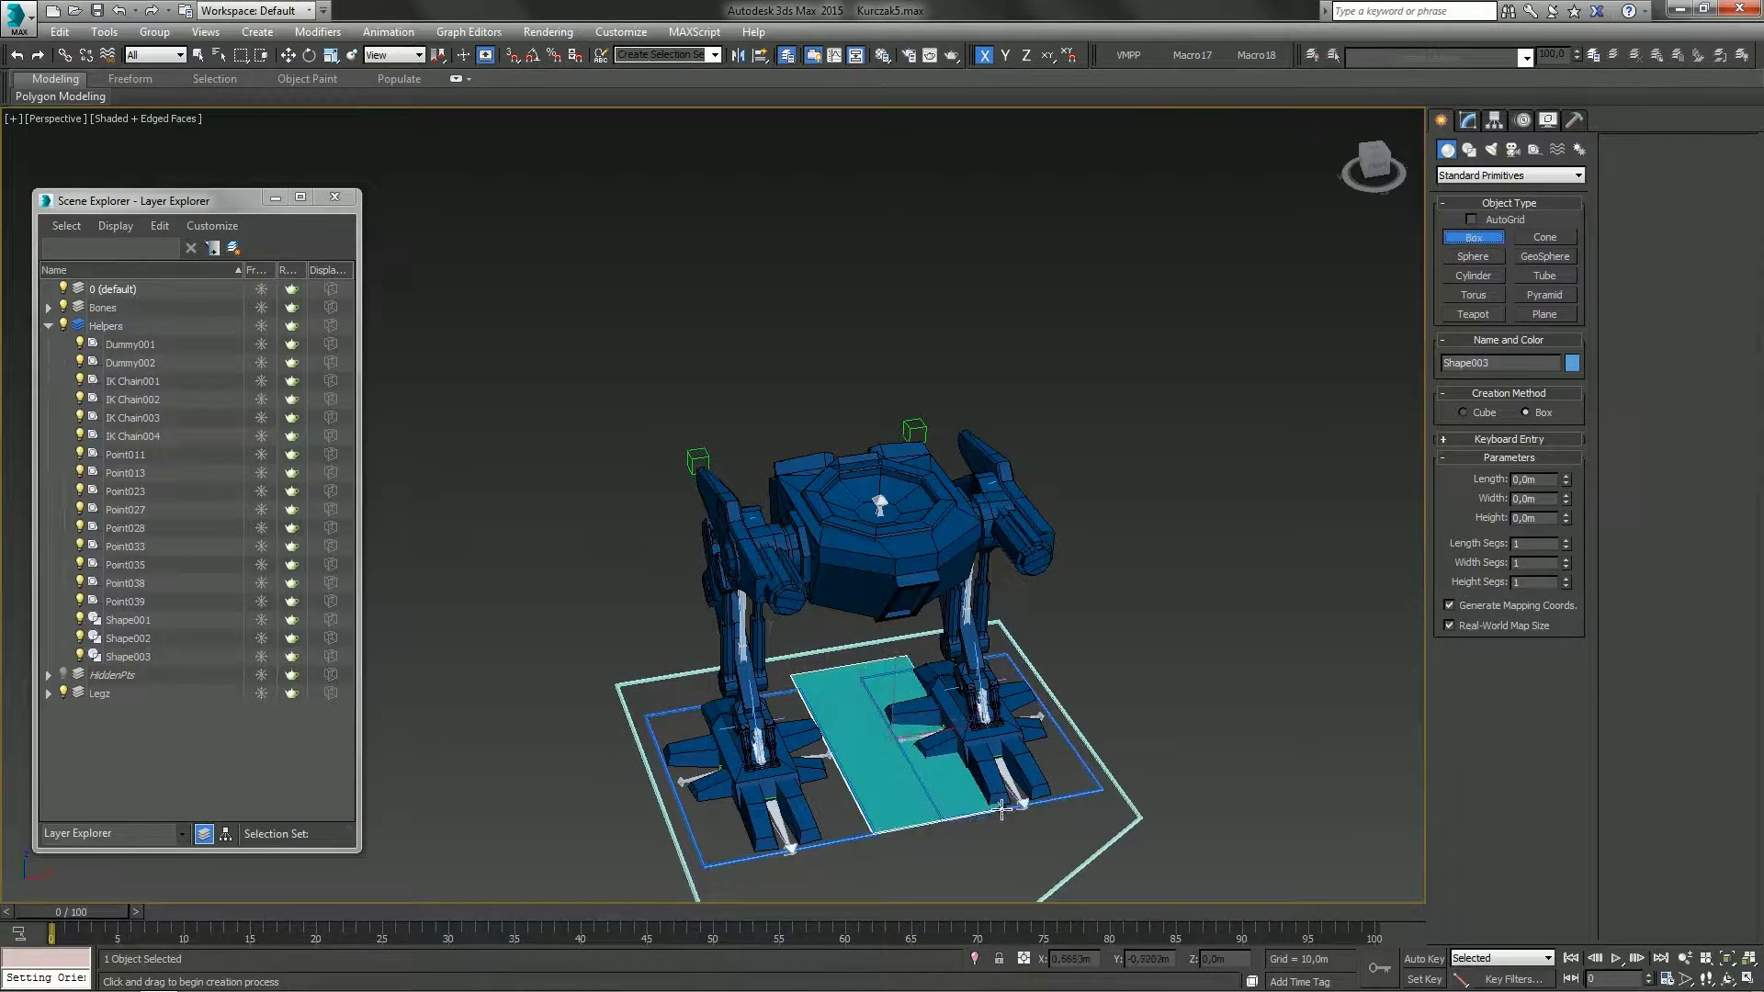
key(w)
alt+middle_drag(940, 762, 939, 724)
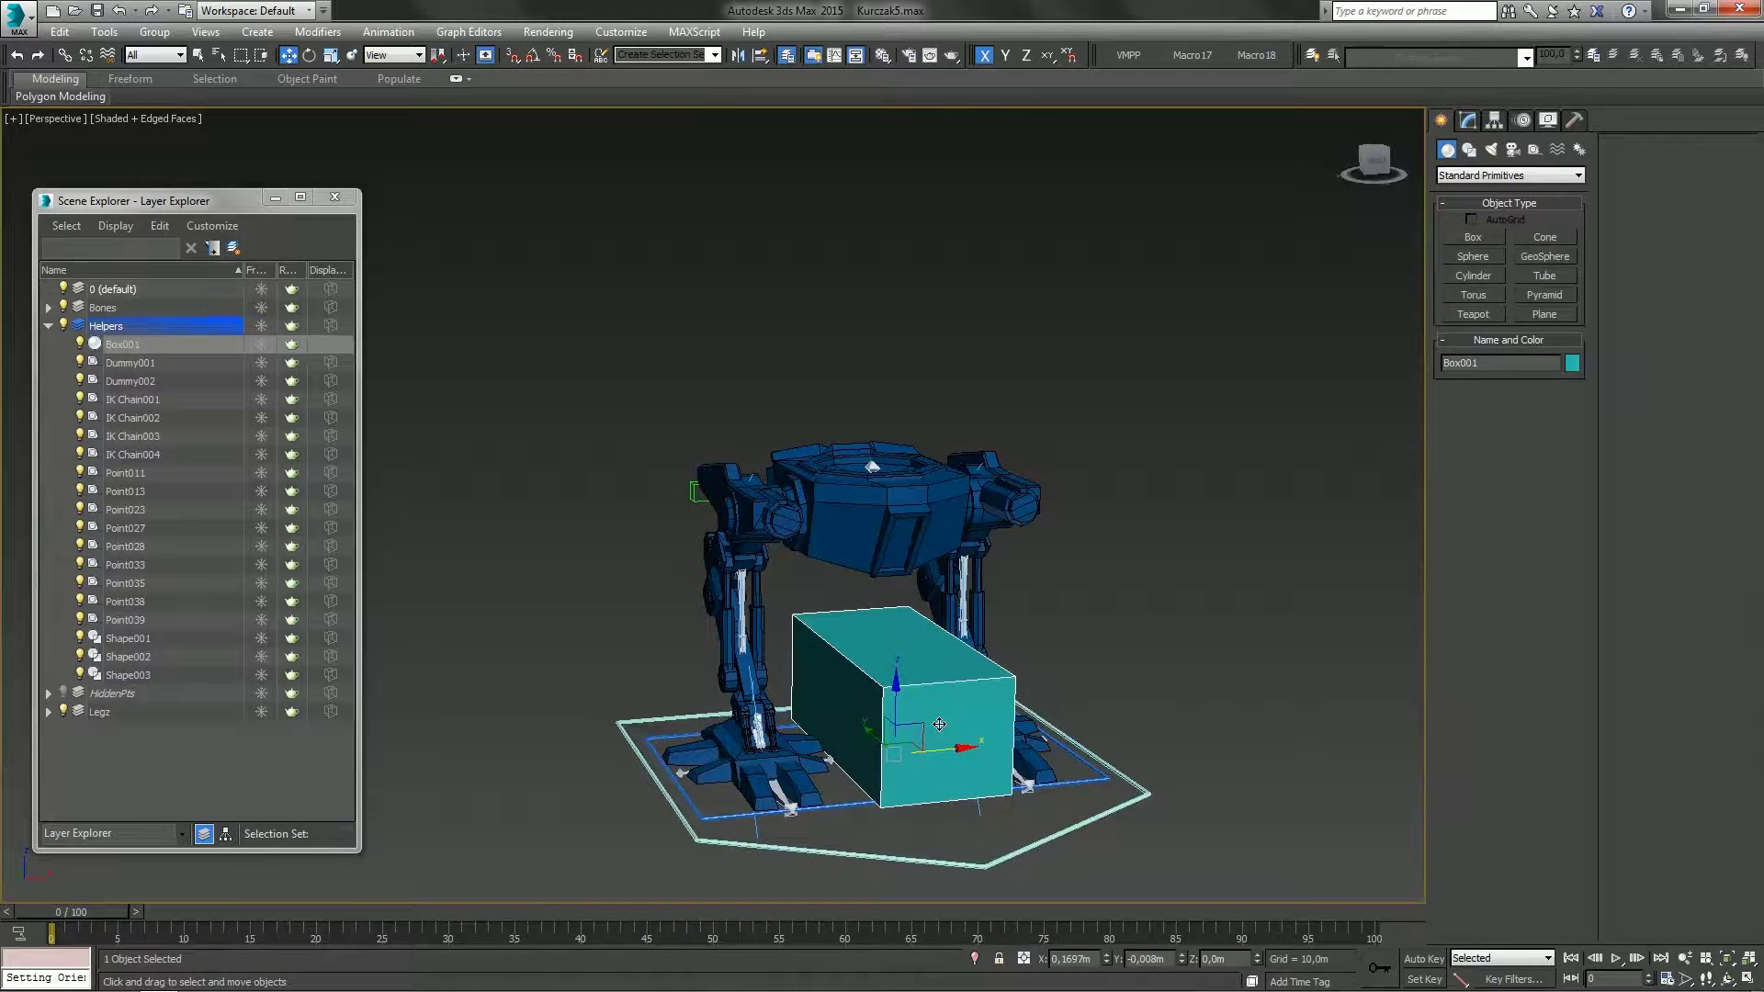
Center the pivot of the new box to the object
click(1467, 120)
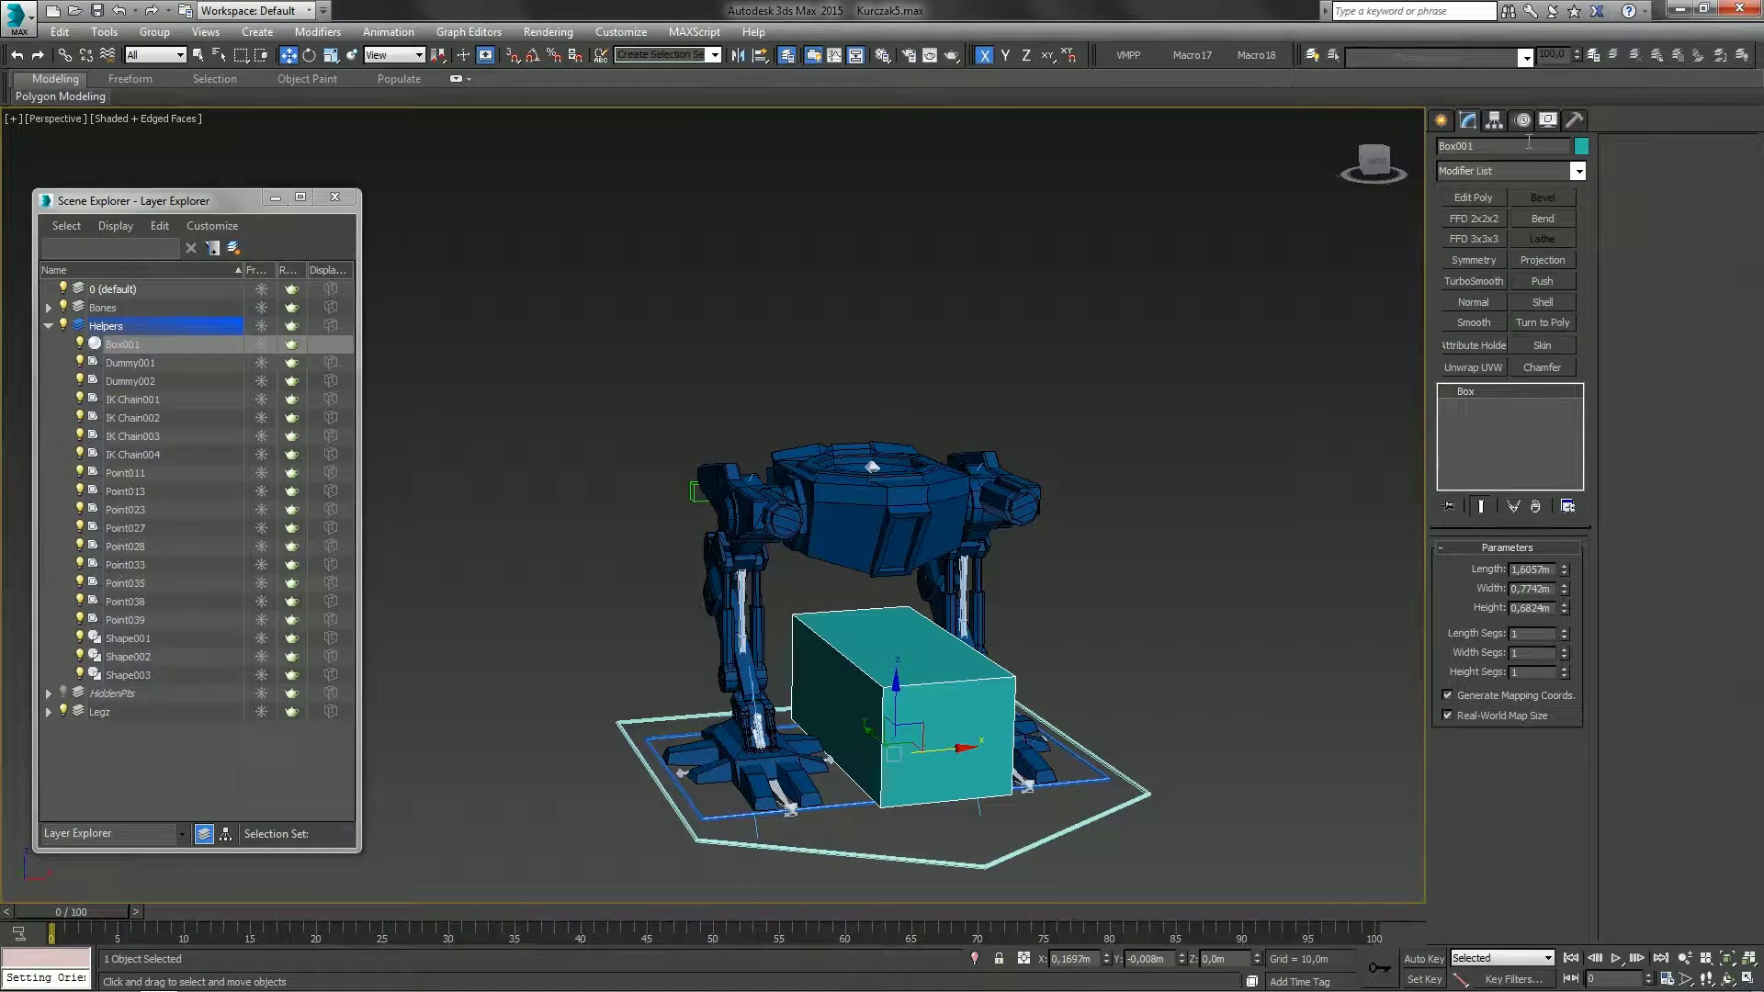
click(1493, 122)
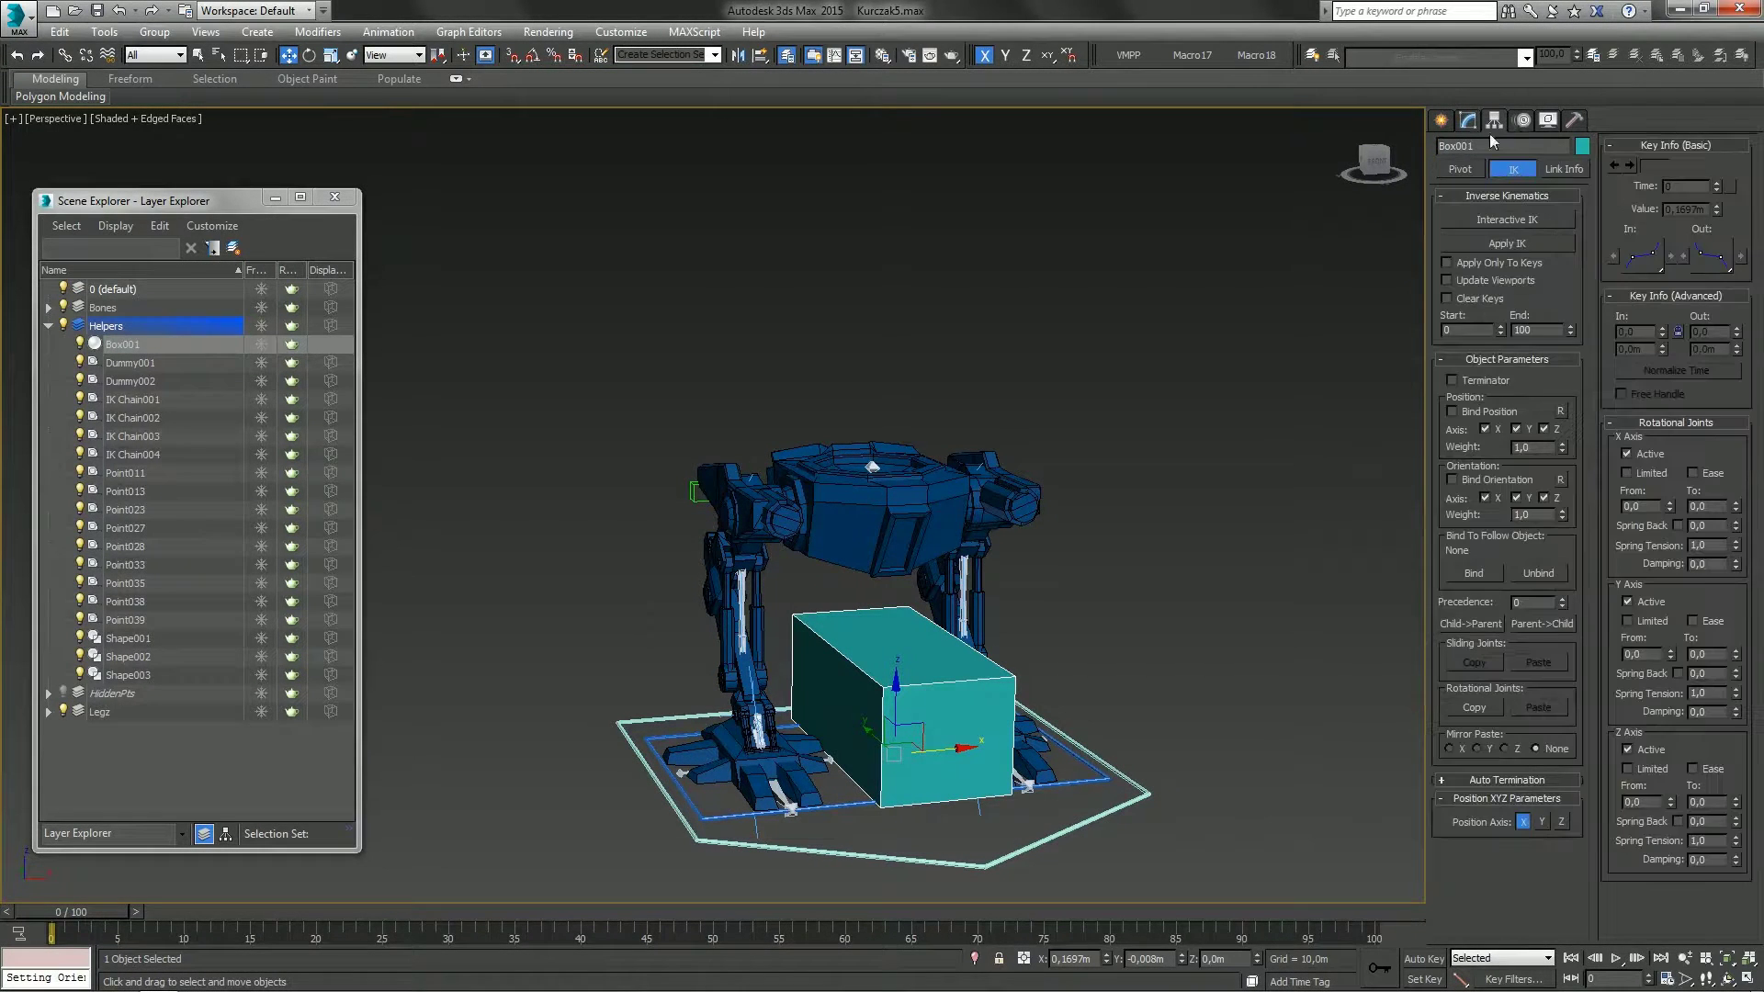
click(1459, 170)
click(1508, 236)
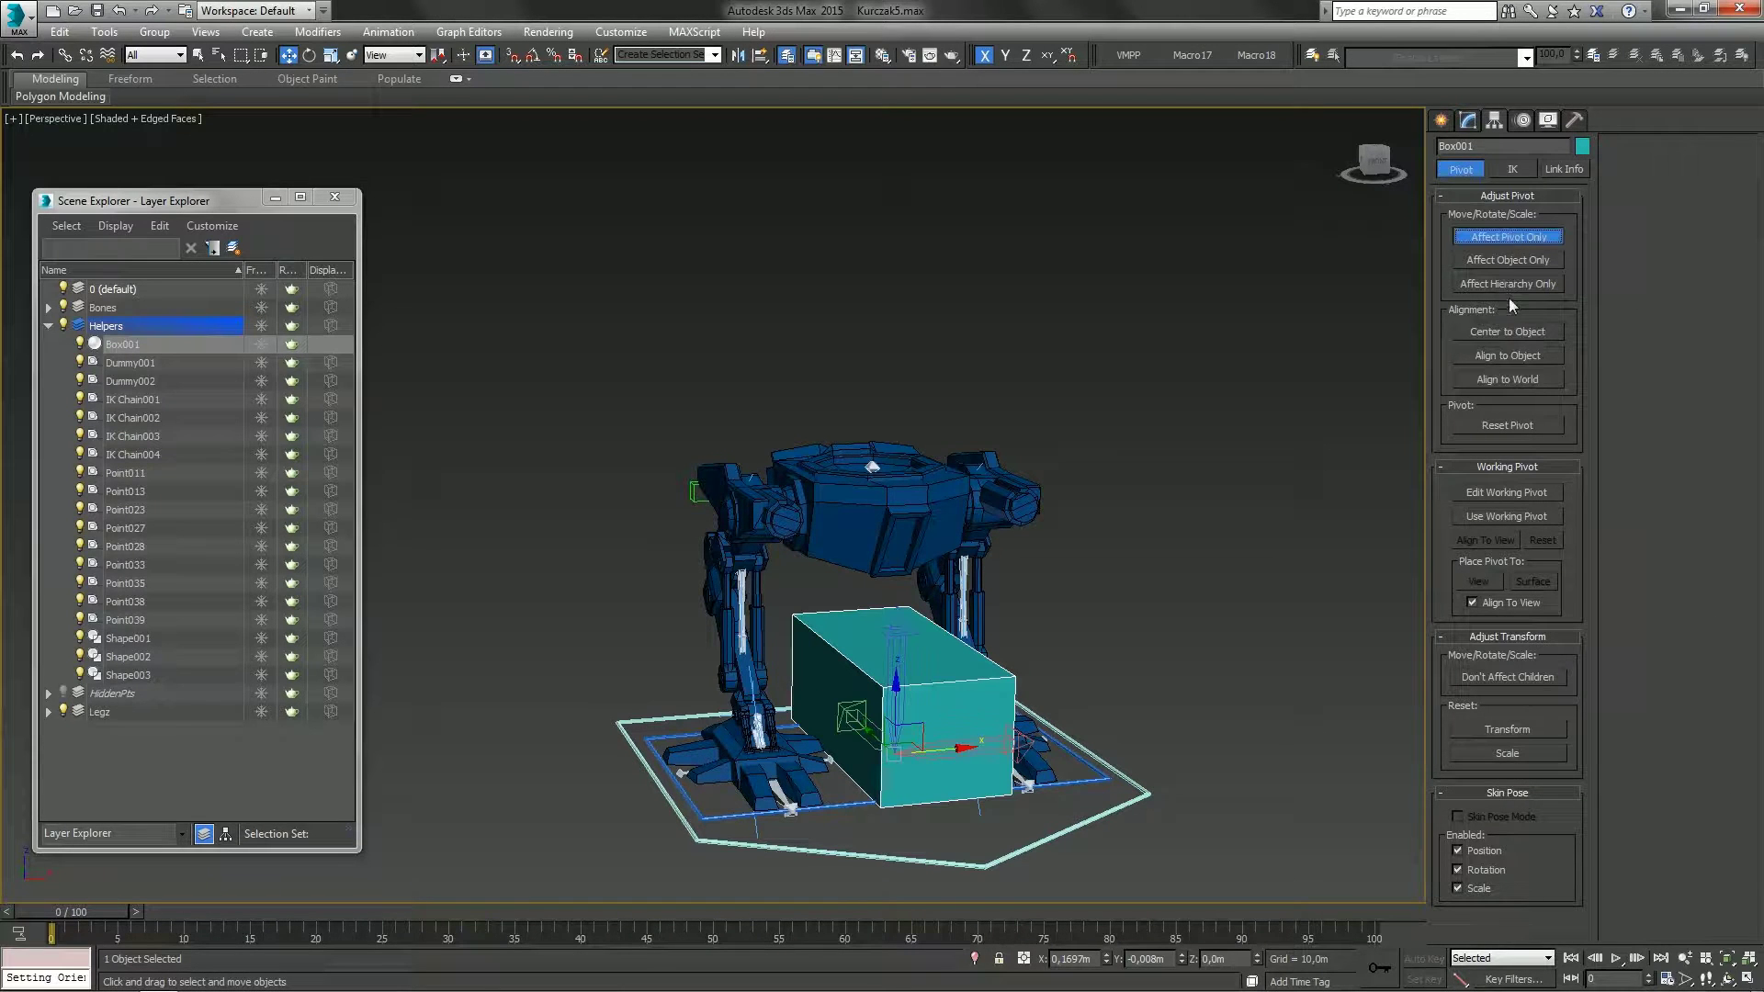
click(1471, 119)
alt+middle_drag(979, 560, 956, 562)
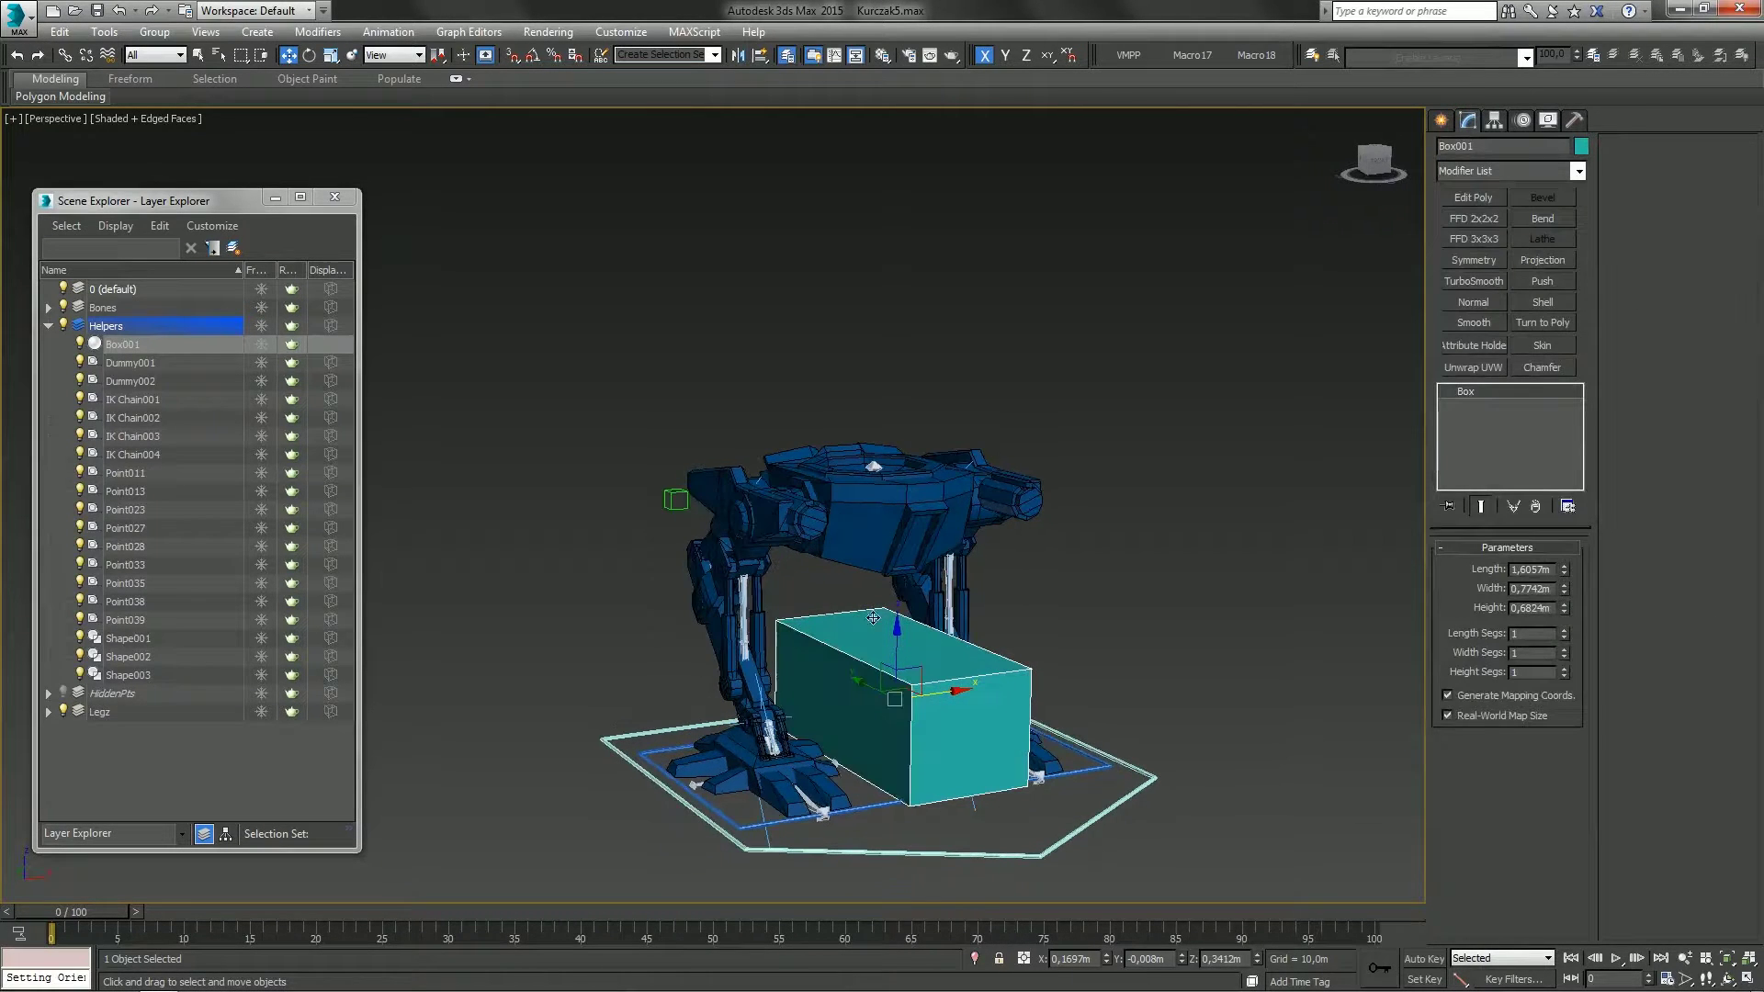
Align the box to the central body helper, hiding the Legz layer while picking the target and showing it again
click(63, 711)
scroll(854, 489, up, 5)
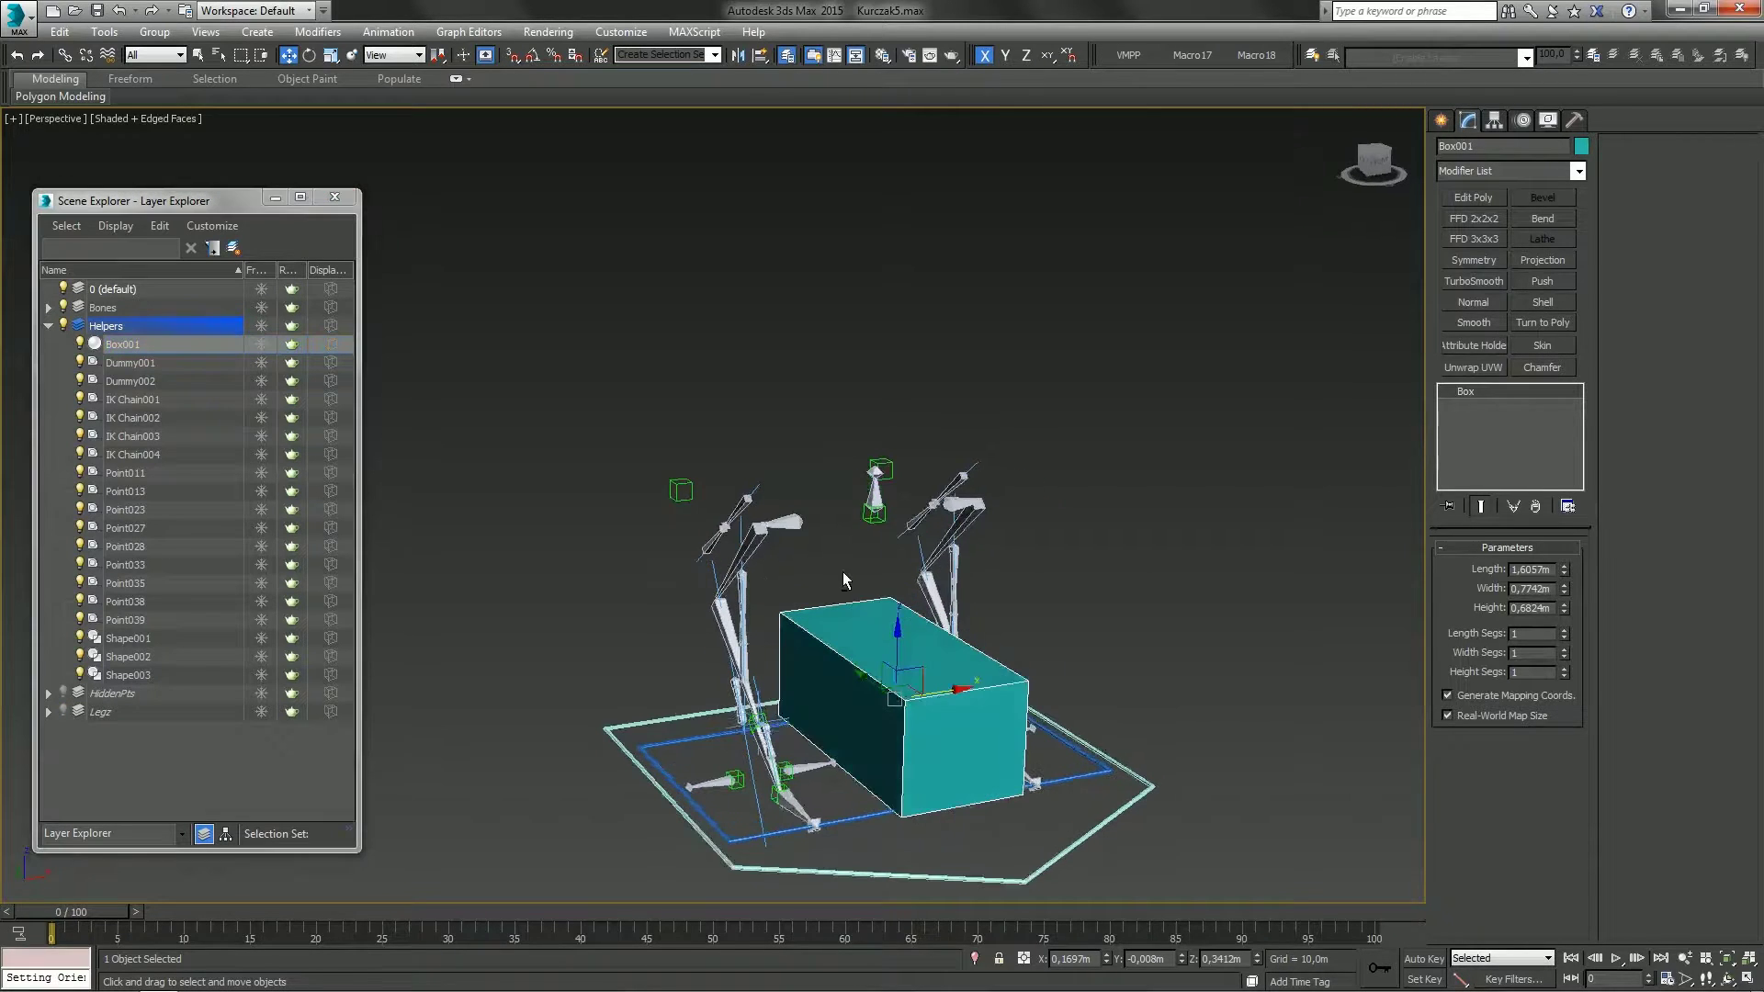
key(alt+a)
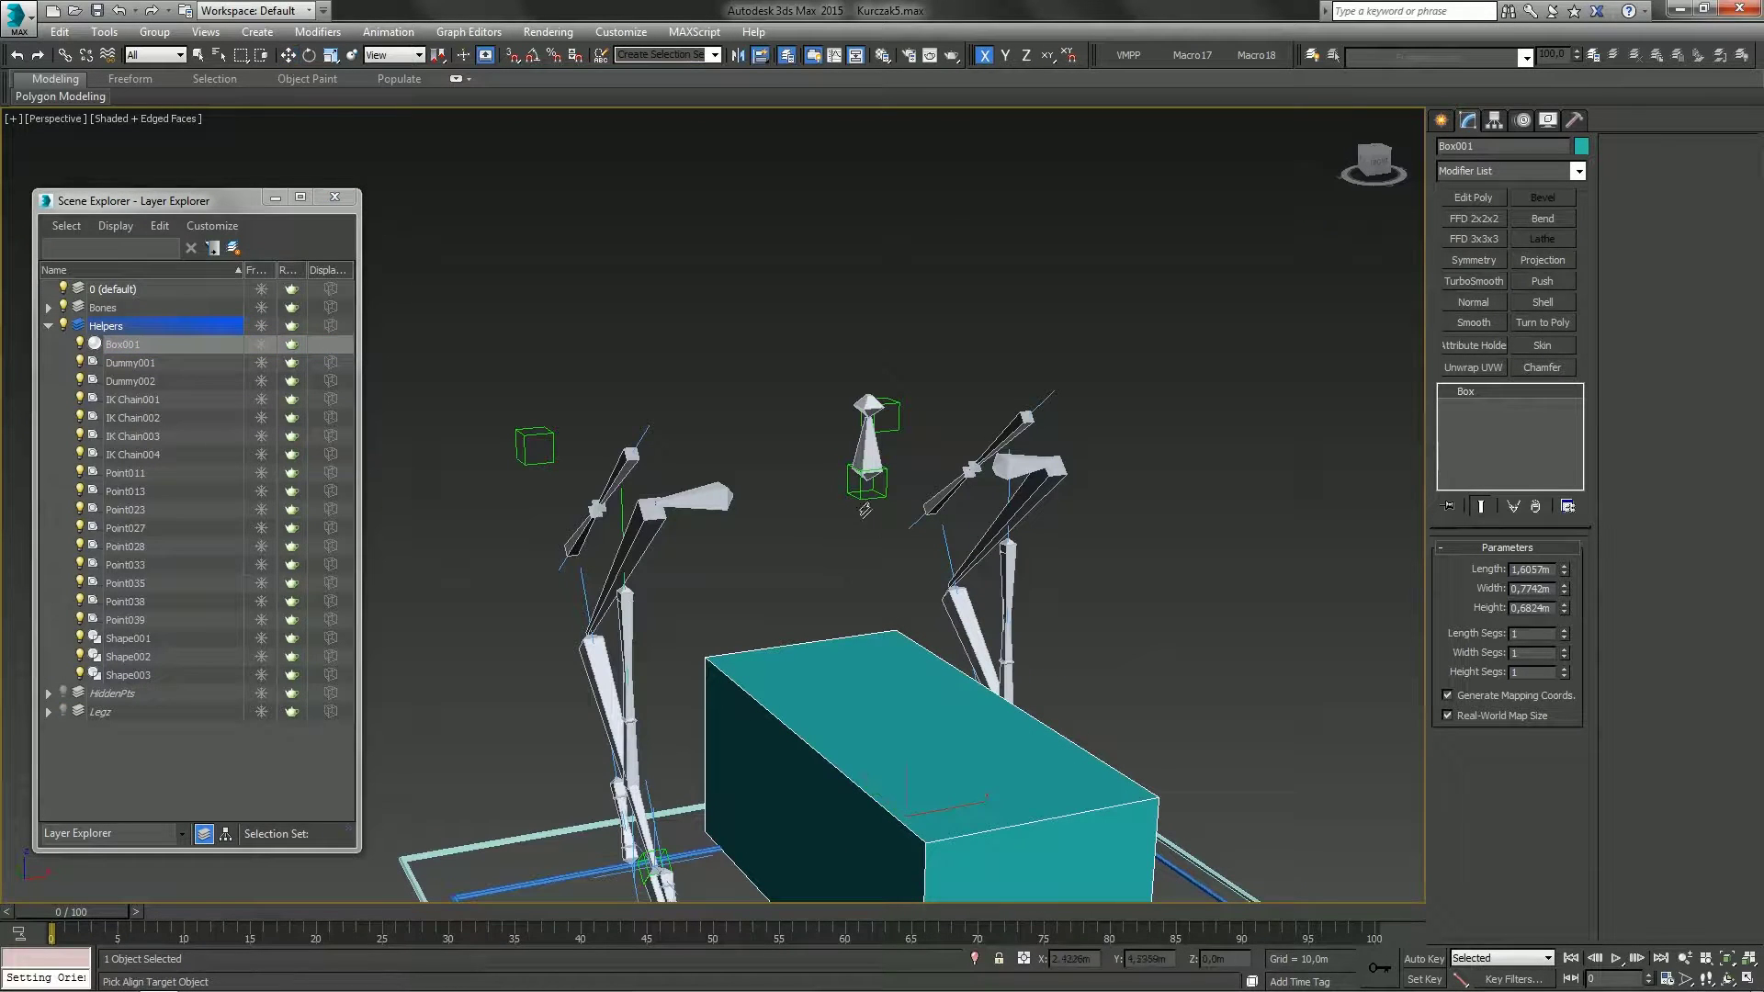
click(869, 499)
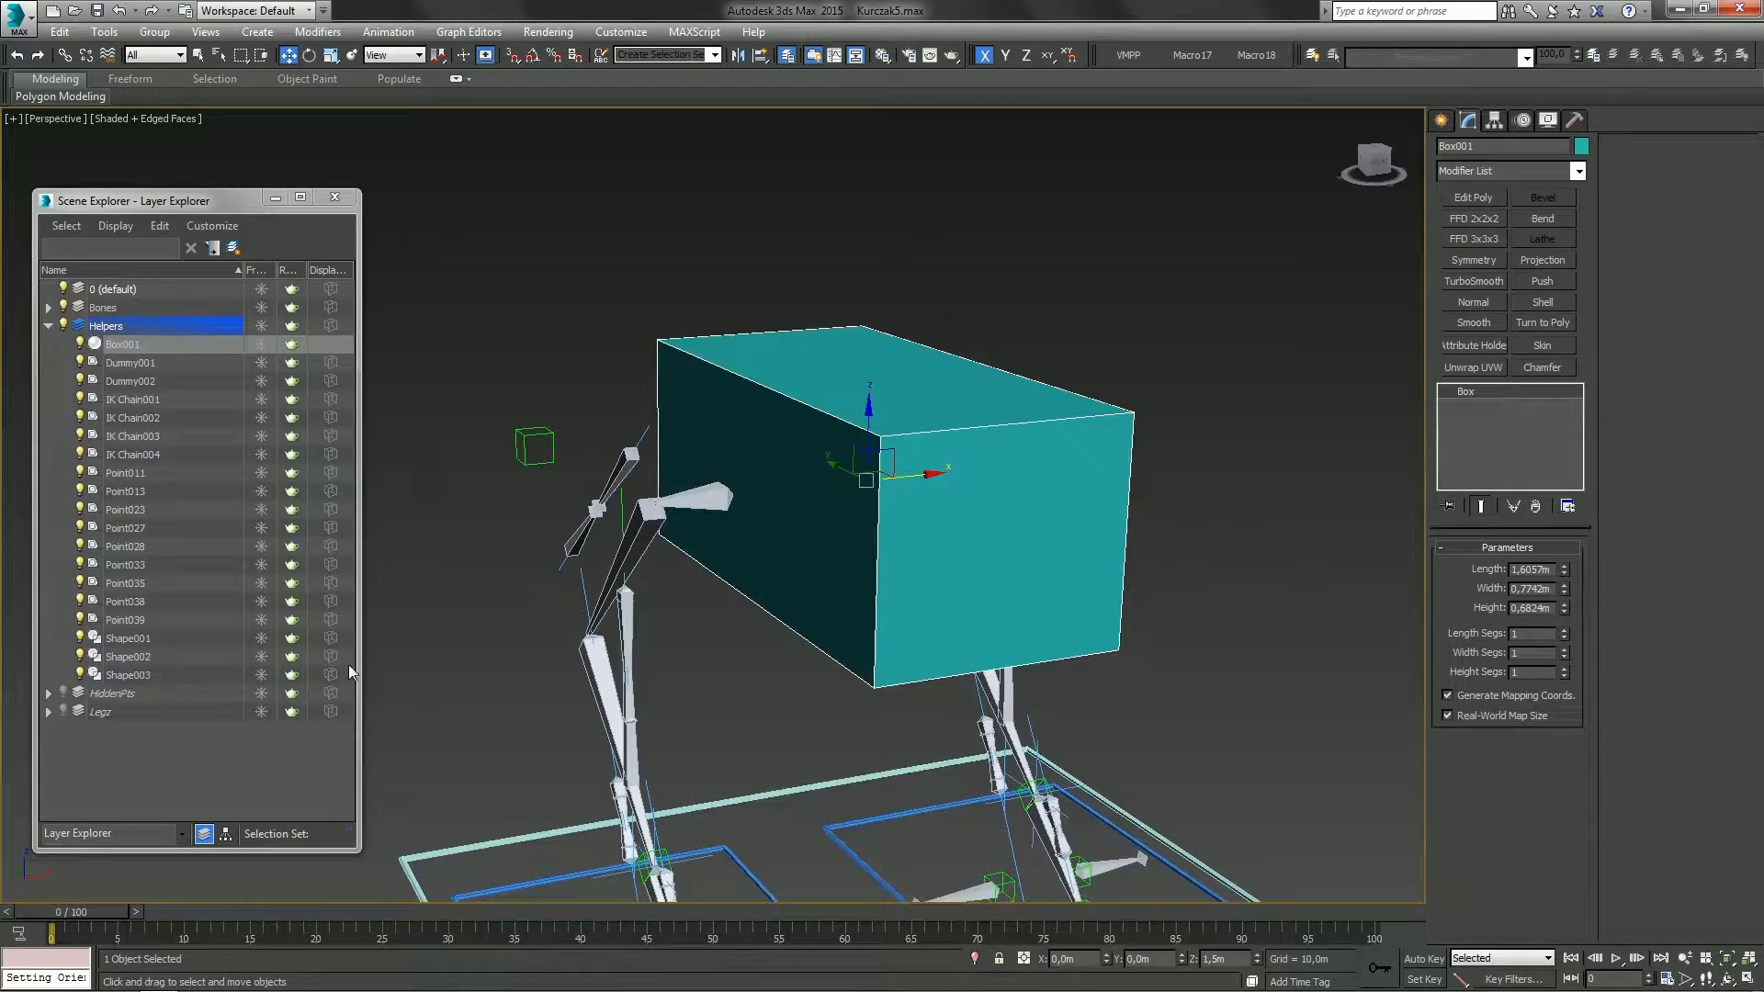
click(64, 711)
alt+middle_drag(936, 555, 912, 565)
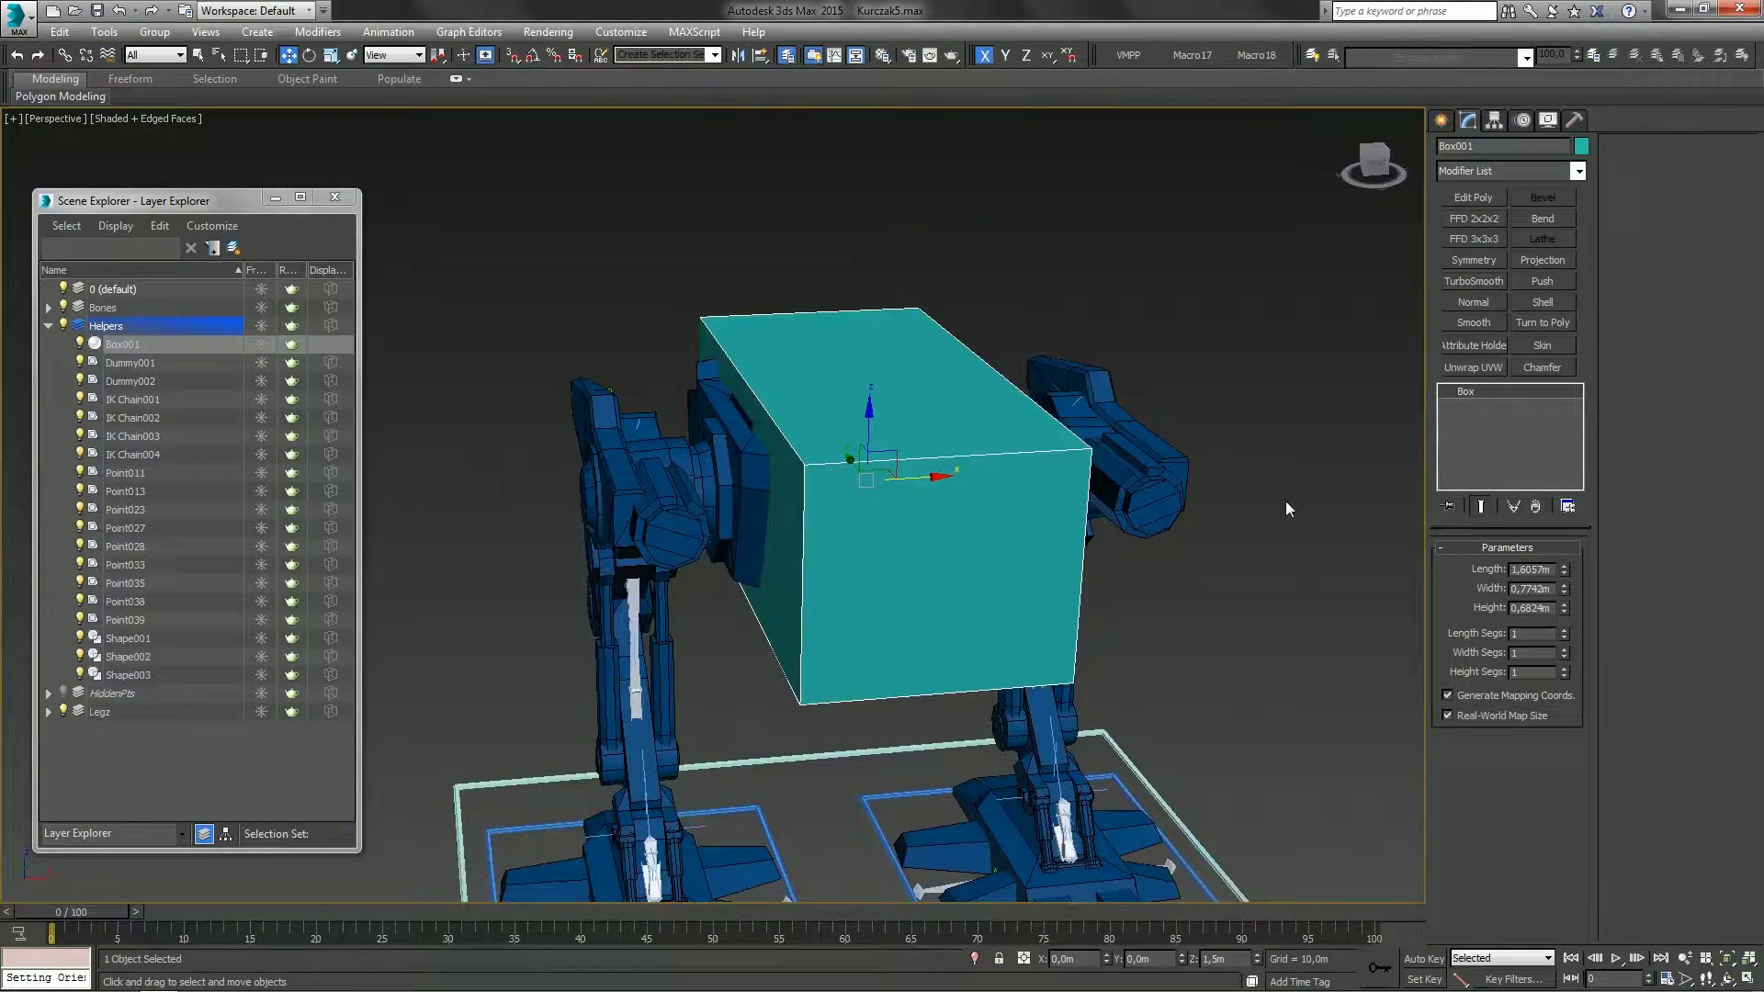
Resize the box to about 1.59 m long and 0.75 m high, and set its width to 1 m
drag(1567, 606, 1566, 565)
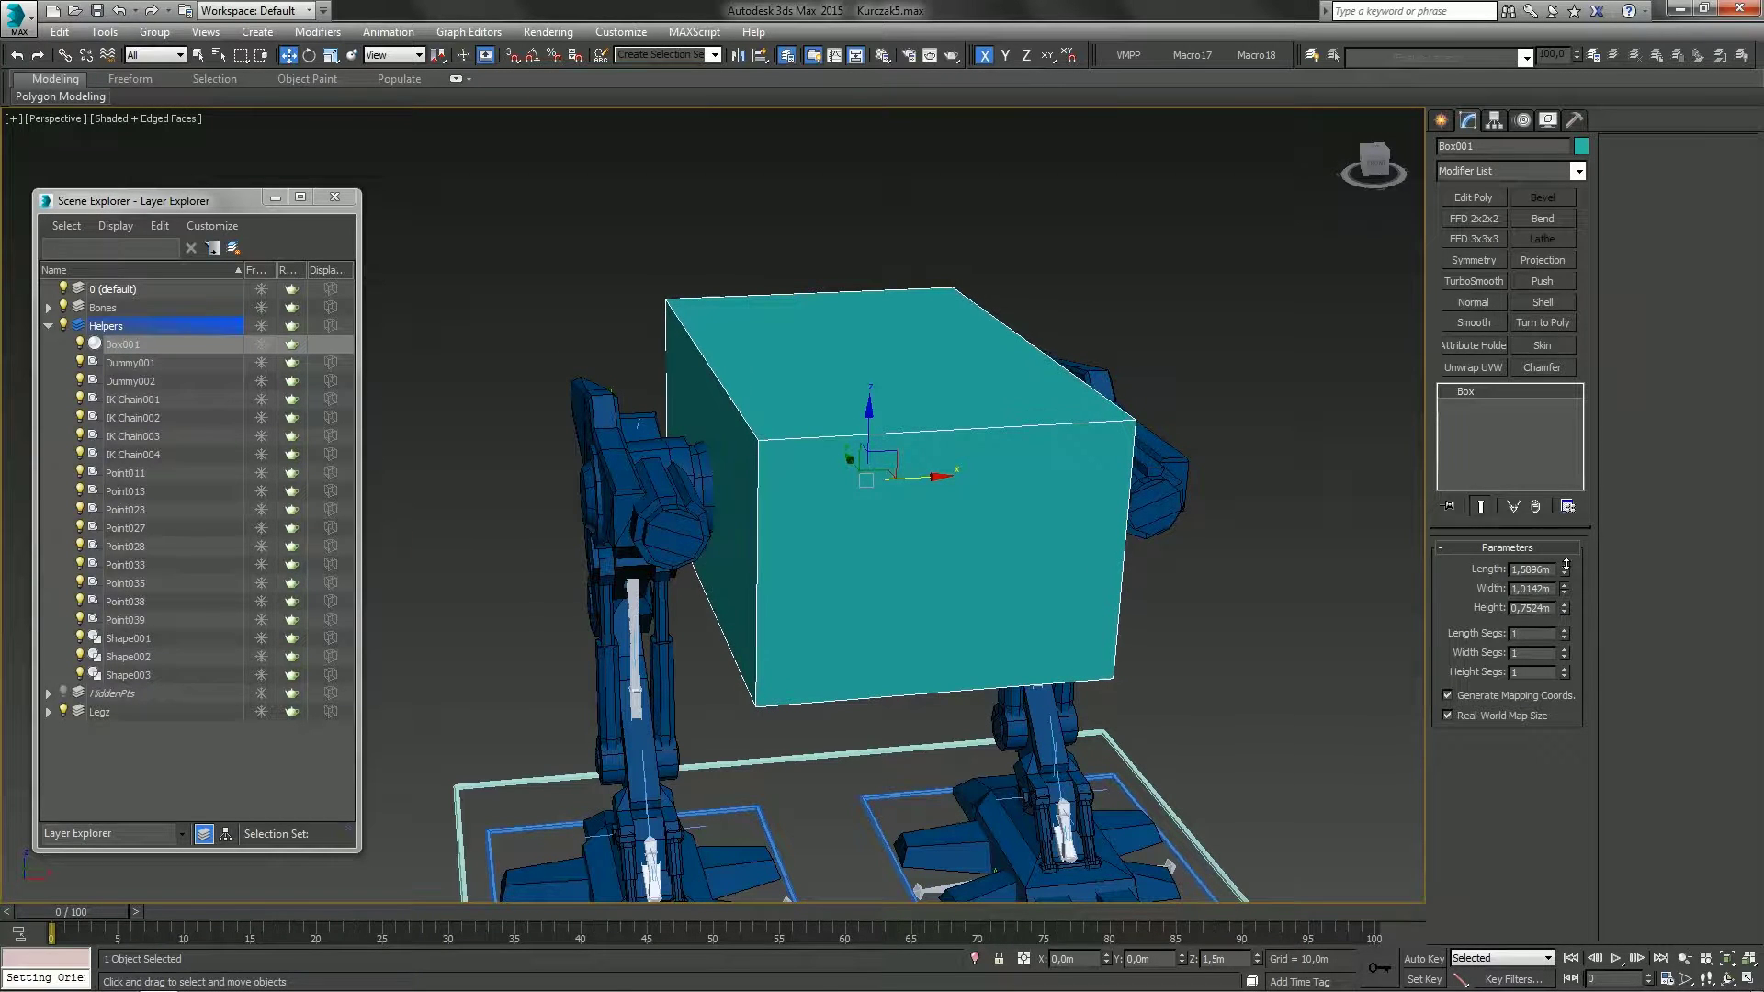
double_click(1532, 589)
text(1)
key(Return)
alt+middle_drag(840, 548, 788, 482)
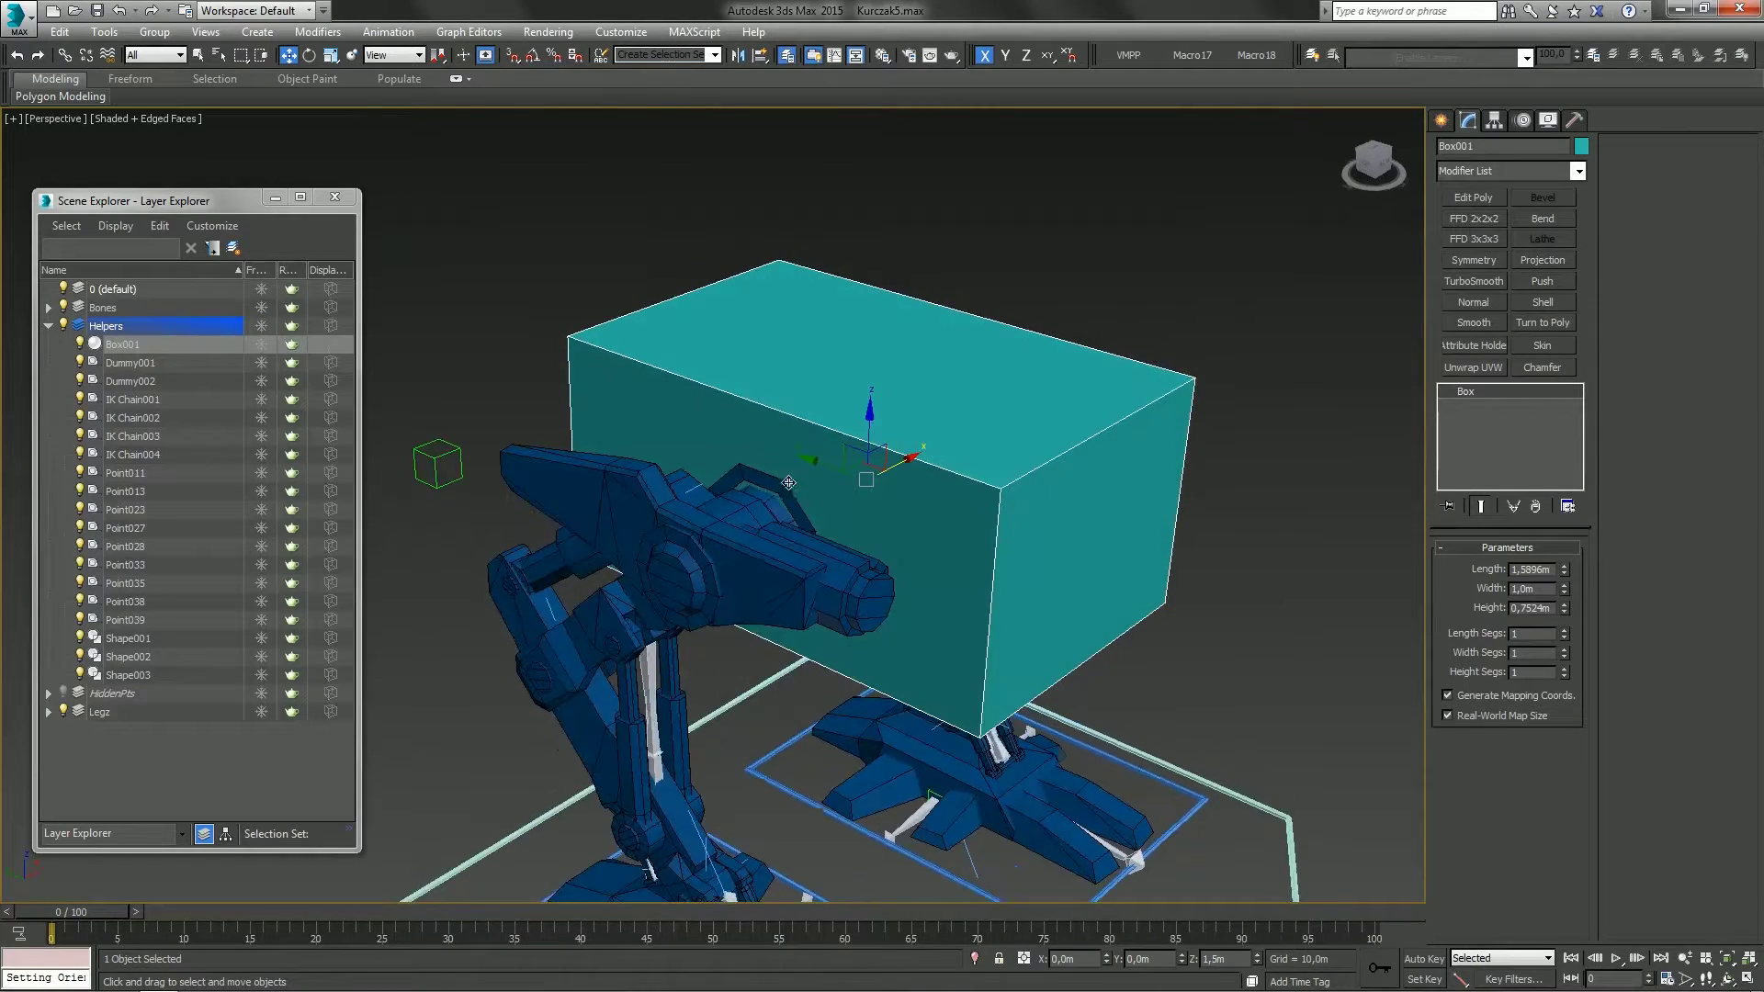
Convert the box to an editable poly and select all its edges except the two long top ones
right_click(1485, 439)
click(1515, 579)
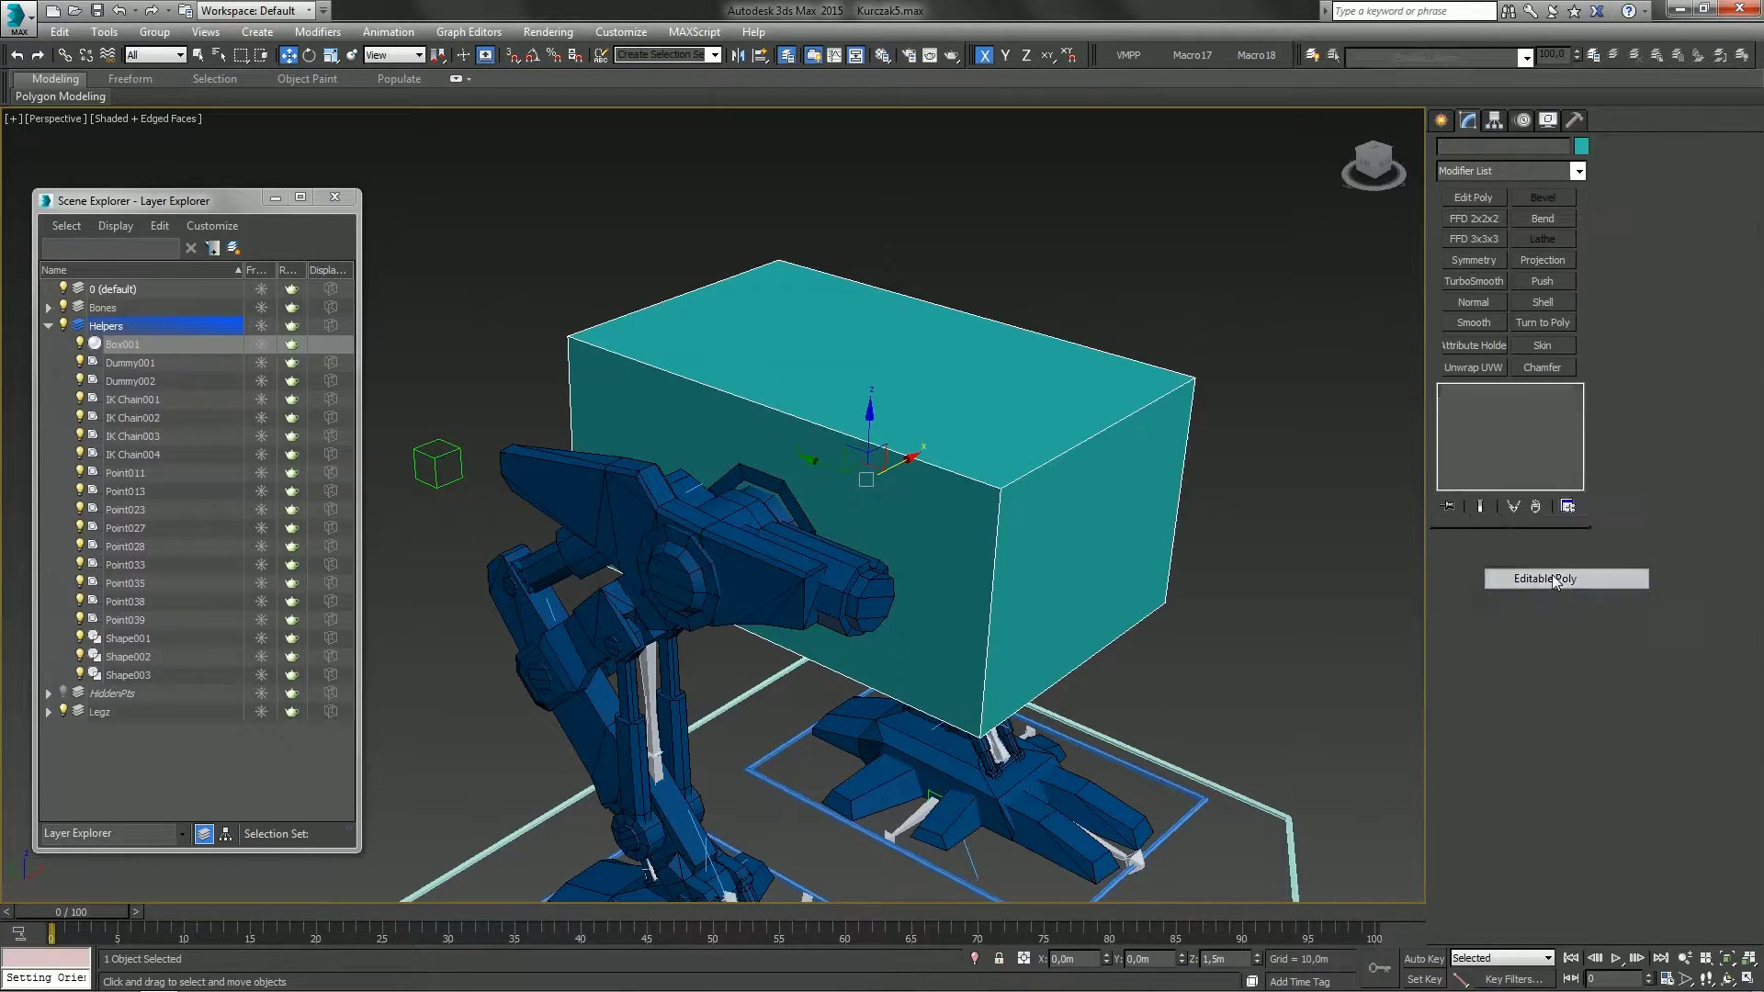
right_click(1502, 450)
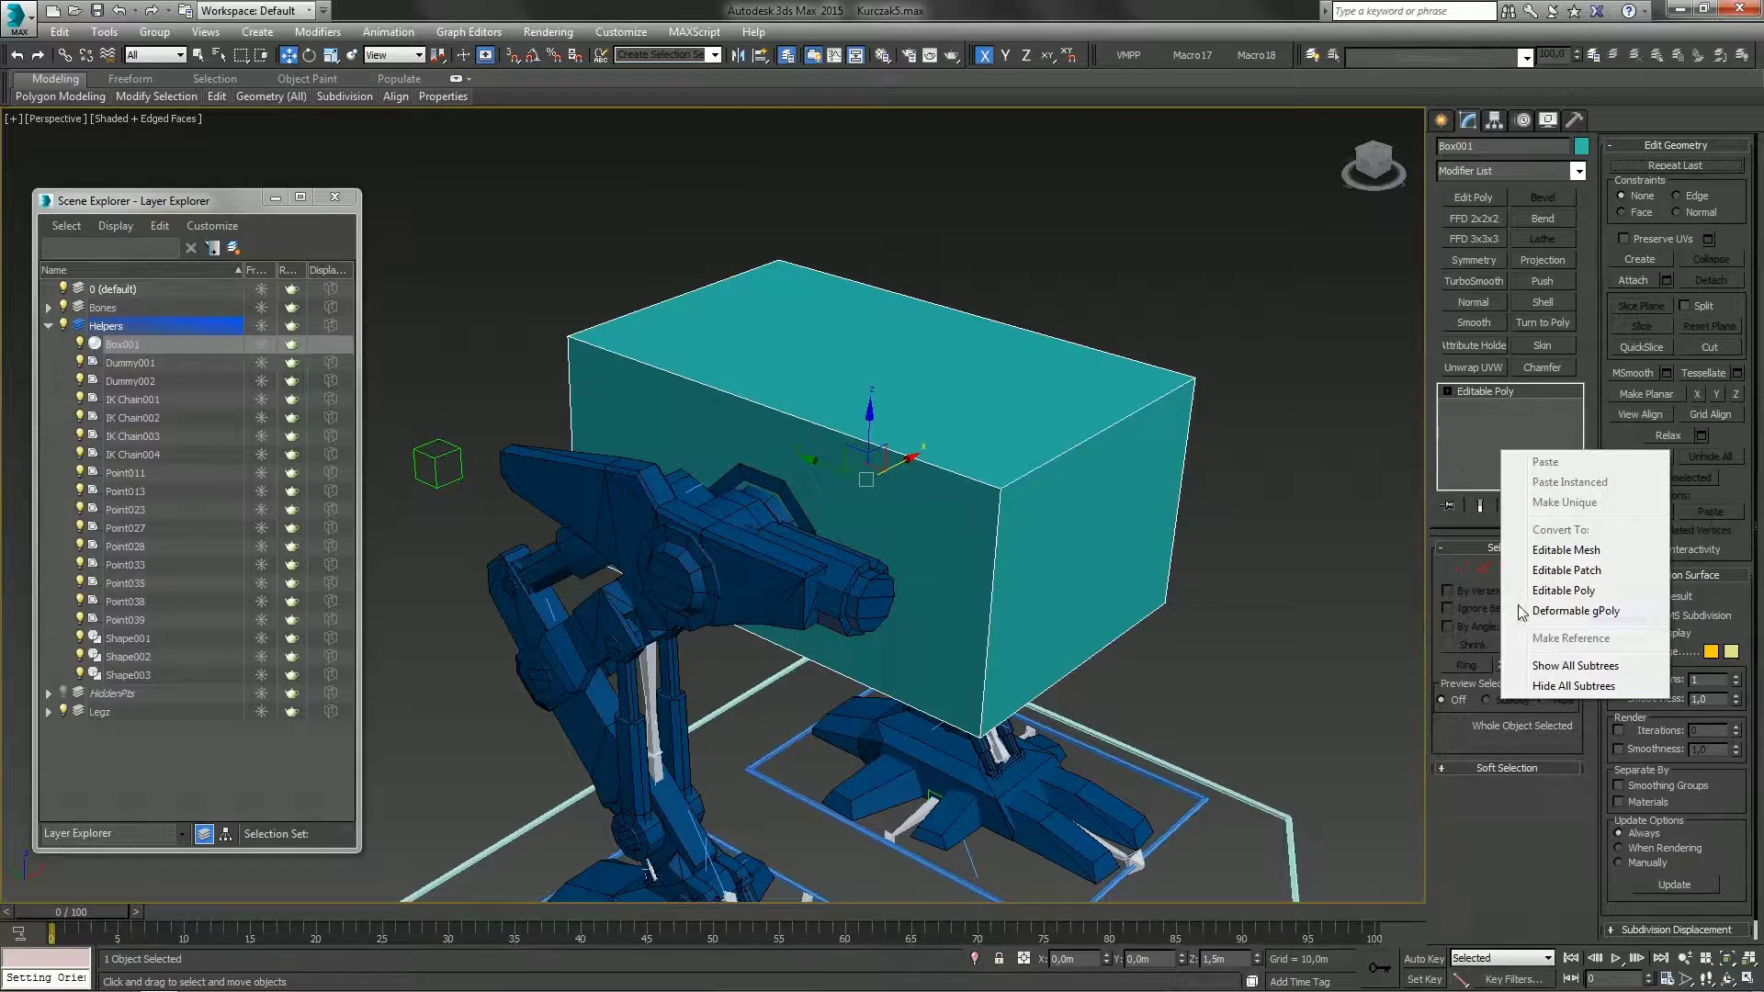
click(1468, 461)
click(1503, 568)
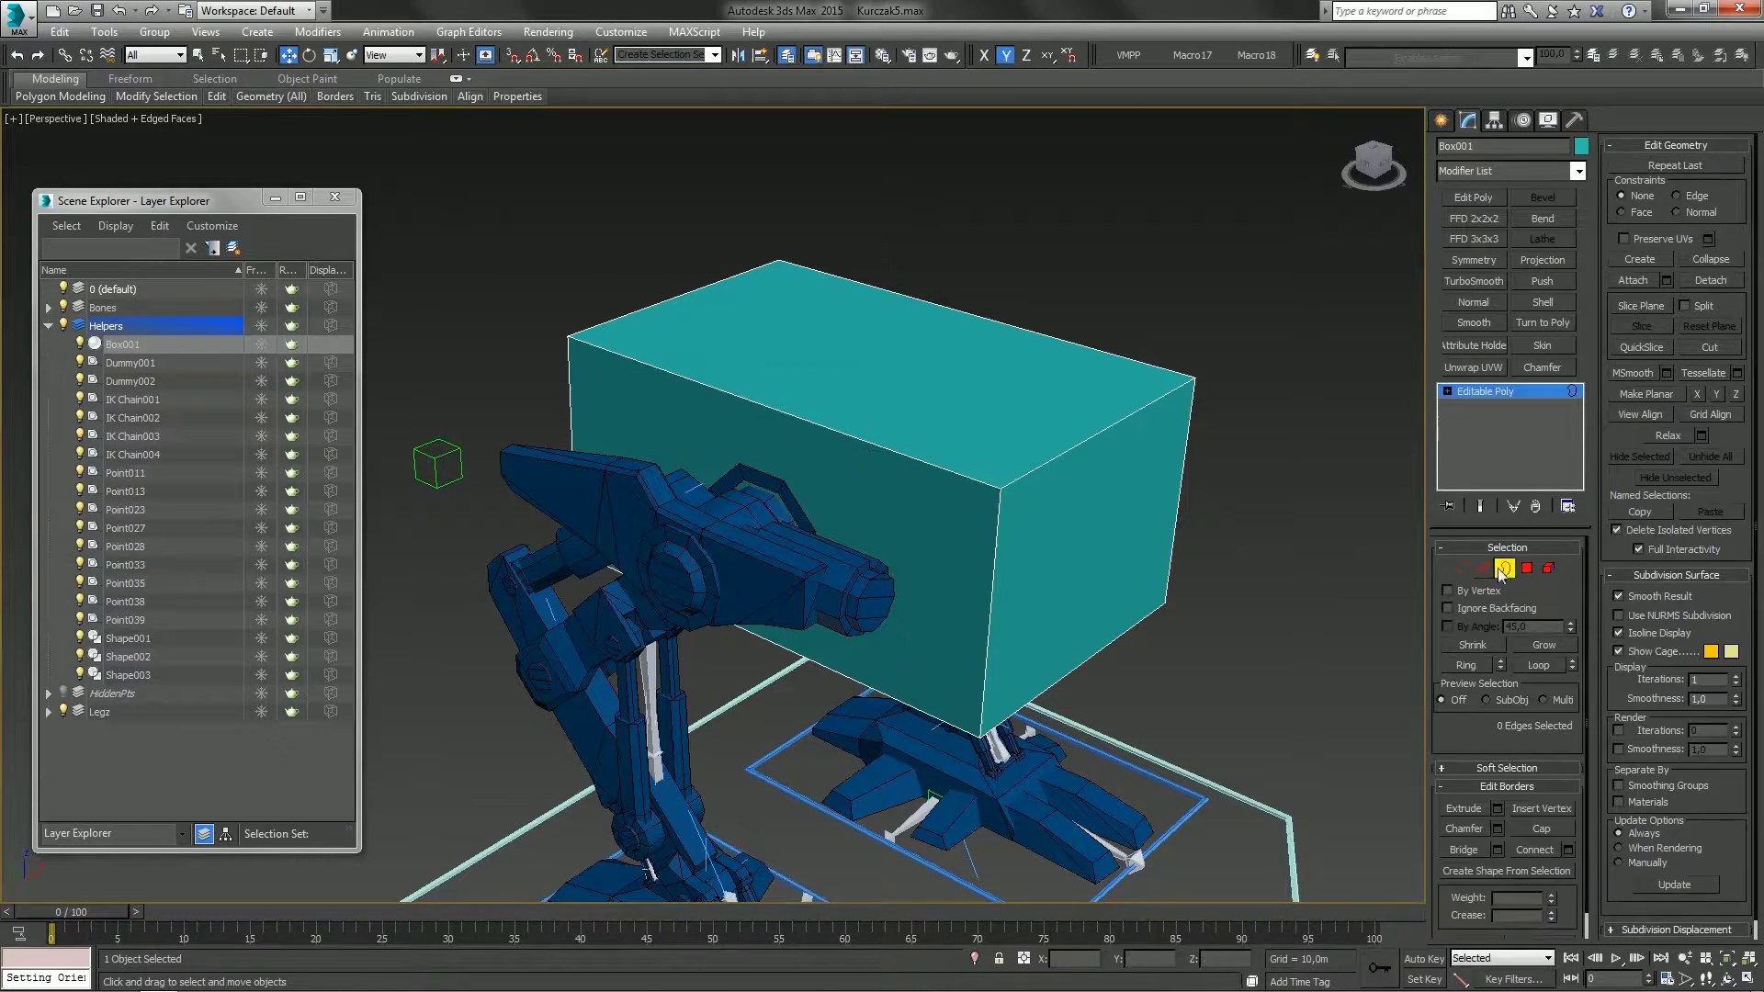
click(1480, 569)
mouse_move(1000, 539)
alt+middle_down()
mouse_move(1021, 525)
mouse_move(1004, 513)
alt+middle_up()
key(ctrl+a)
alt+middle_drag(915, 397, 964, 456)
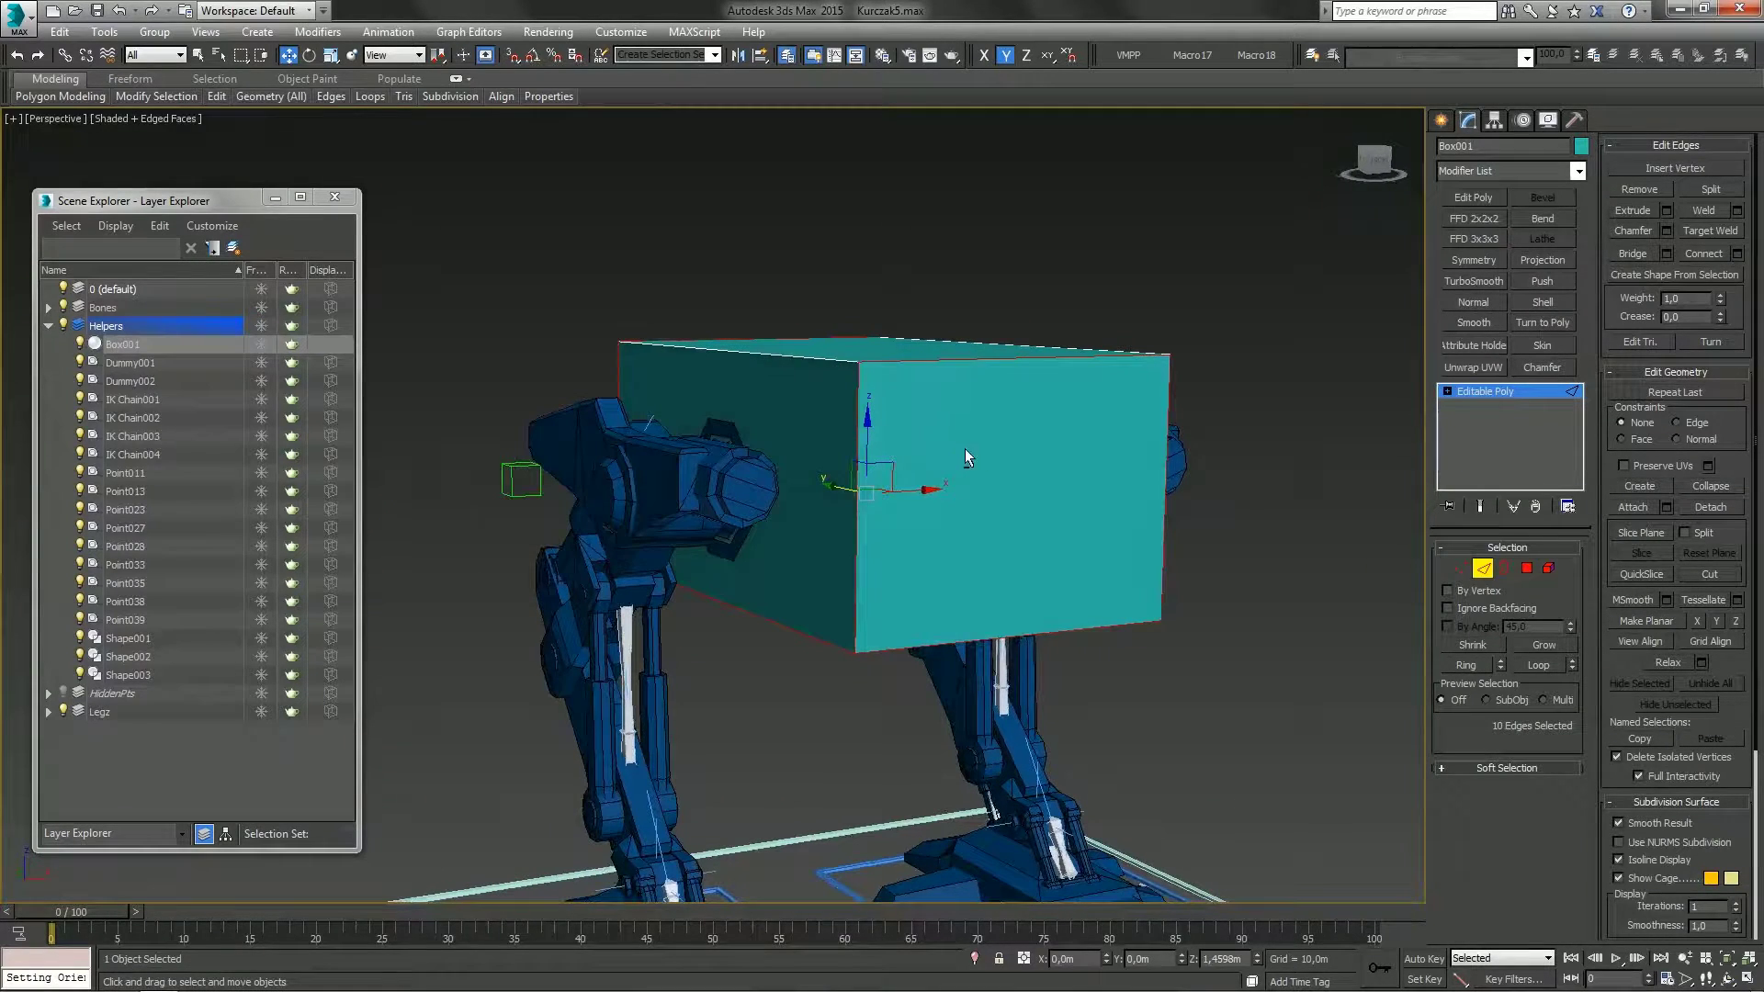
Try to create a smooth shape from the ten selected box edges and undo it
click(1639, 277)
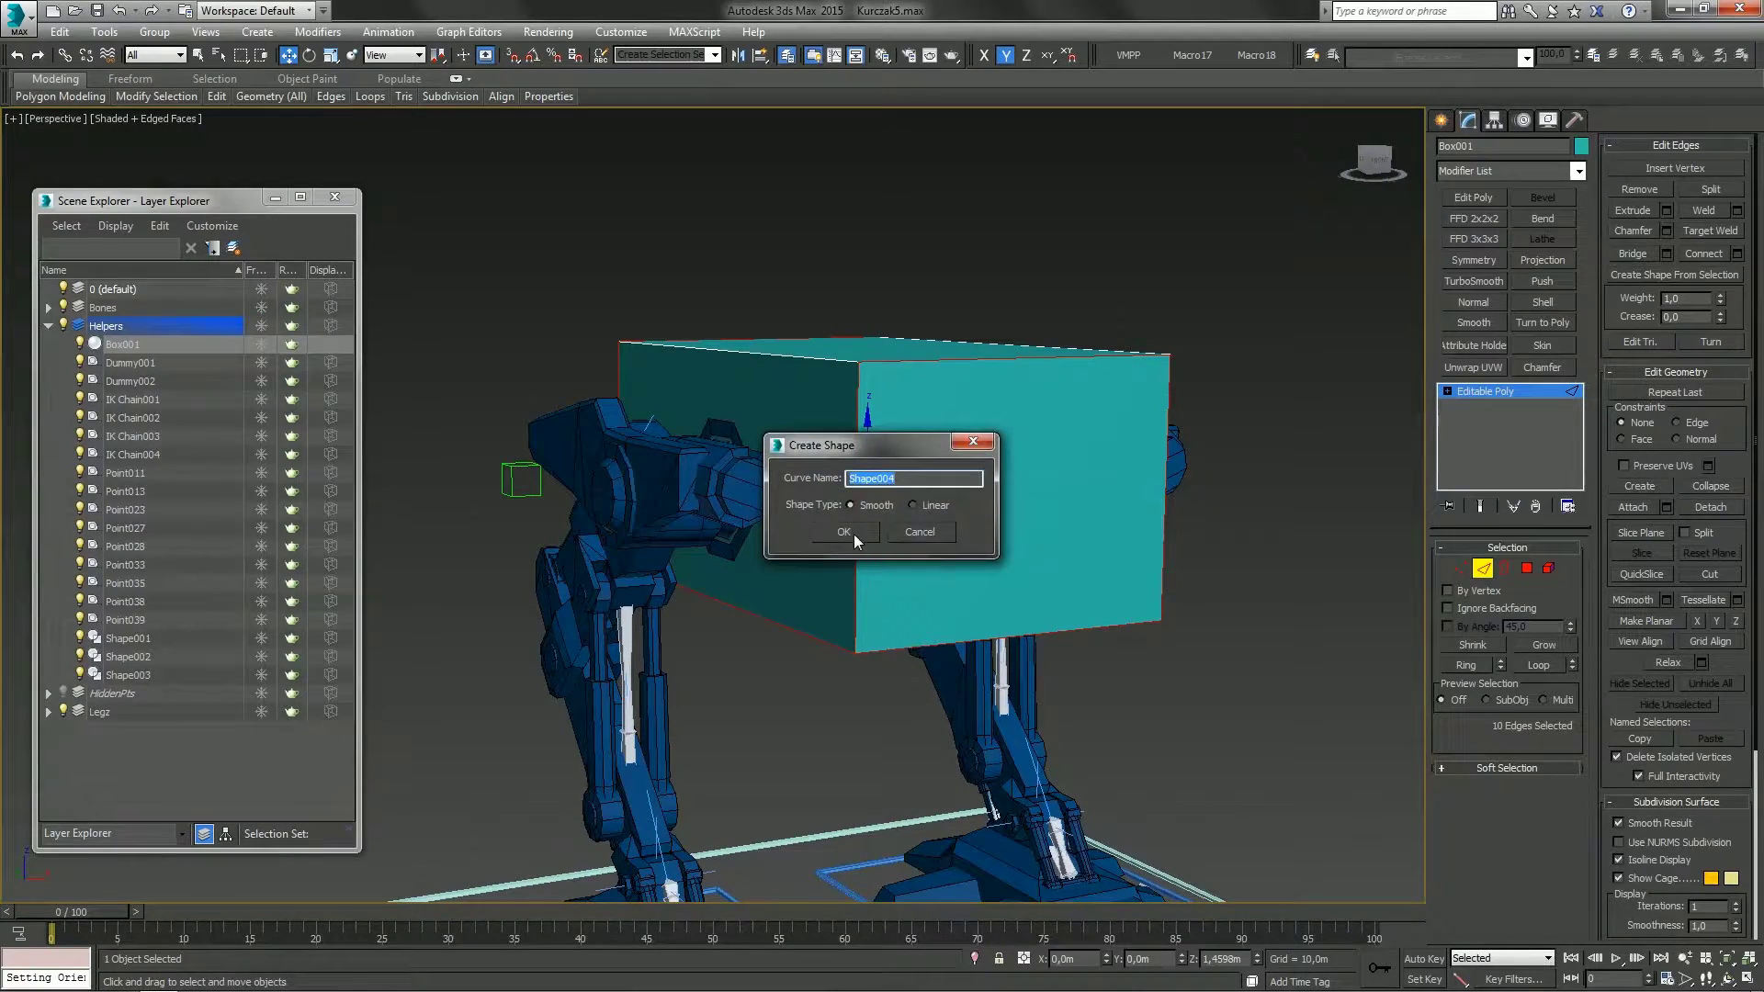
click(843, 532)
alt+middle_drag(1149, 750, 1062, 483)
key(ctrl+z)
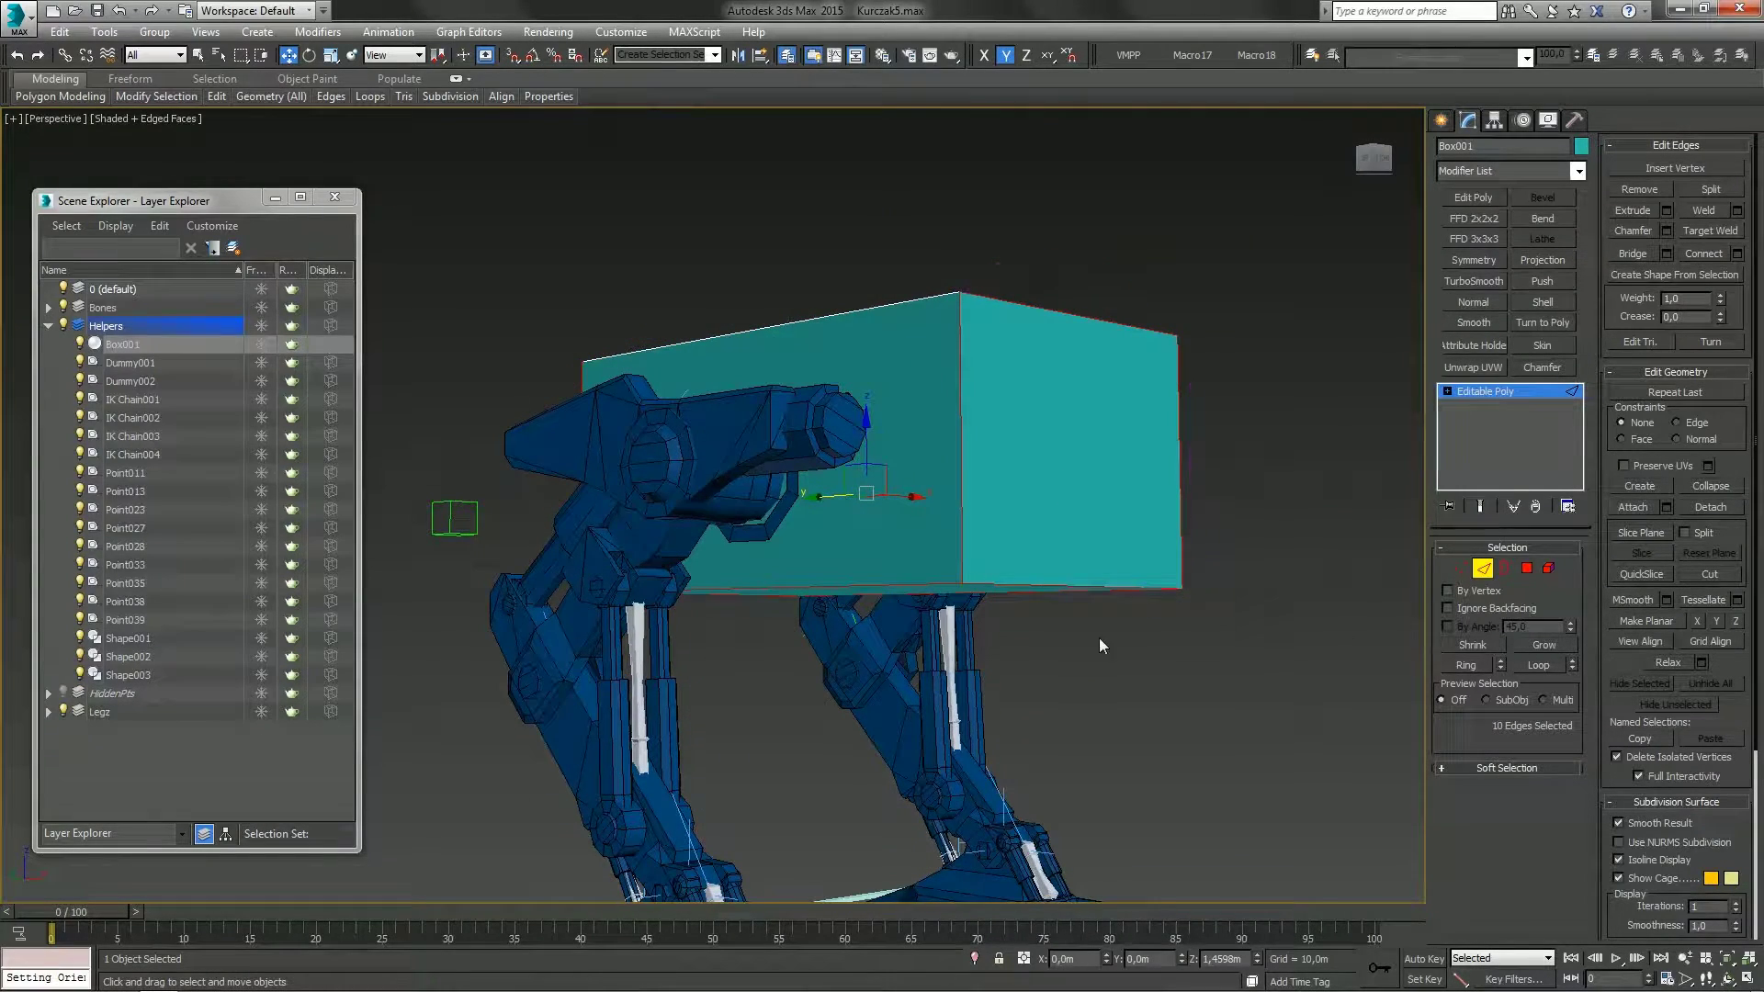
Create a smooth shape from the selected edges without the front and rear bottom ones, and delete the box
alt+middle_drag(1100, 639, 949, 524)
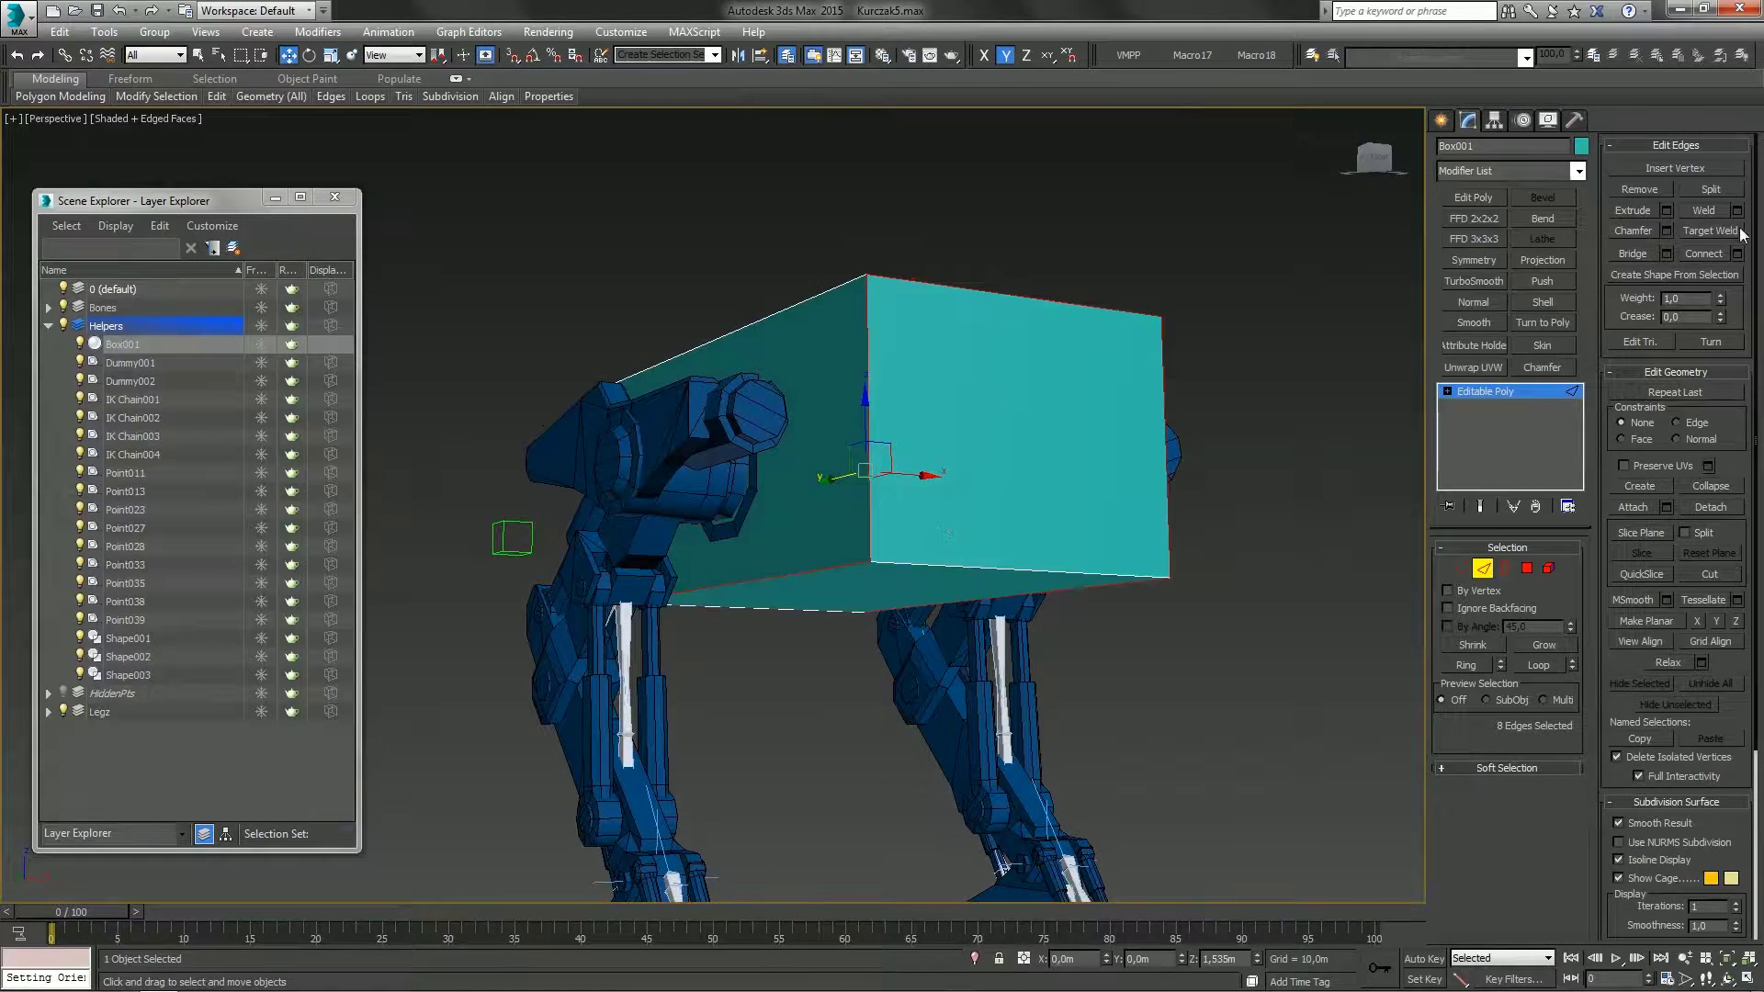
click(1637, 273)
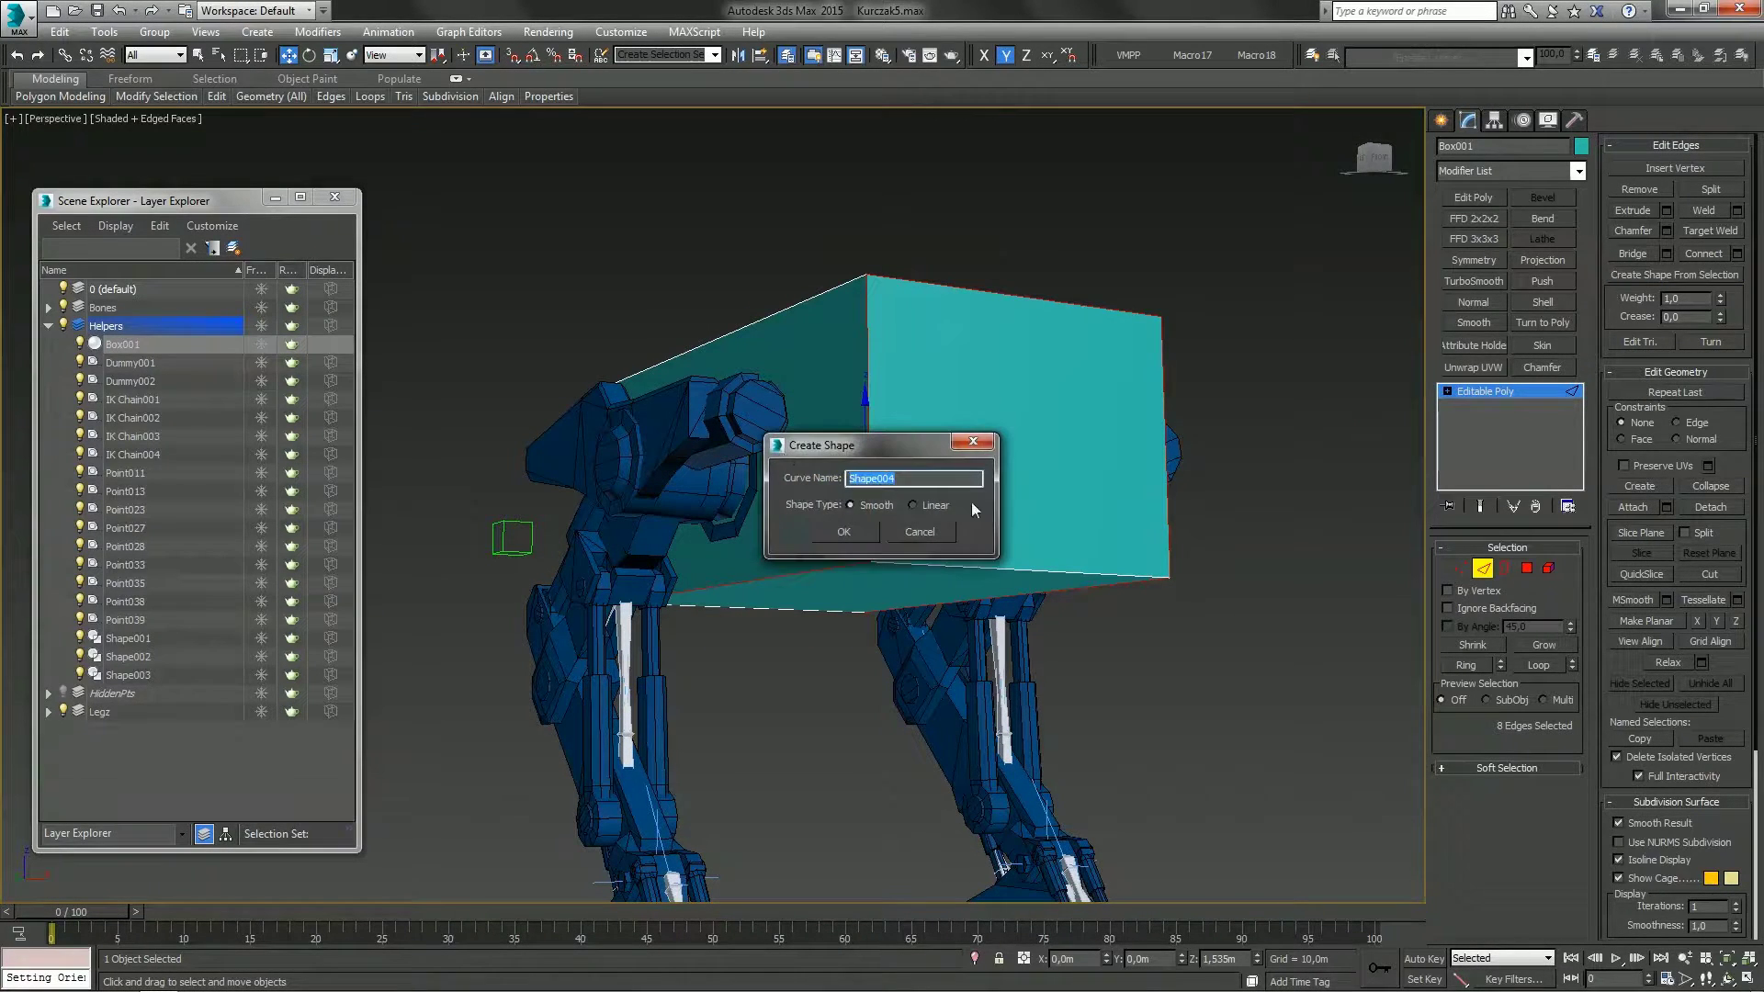
click(841, 533)
click(1482, 569)
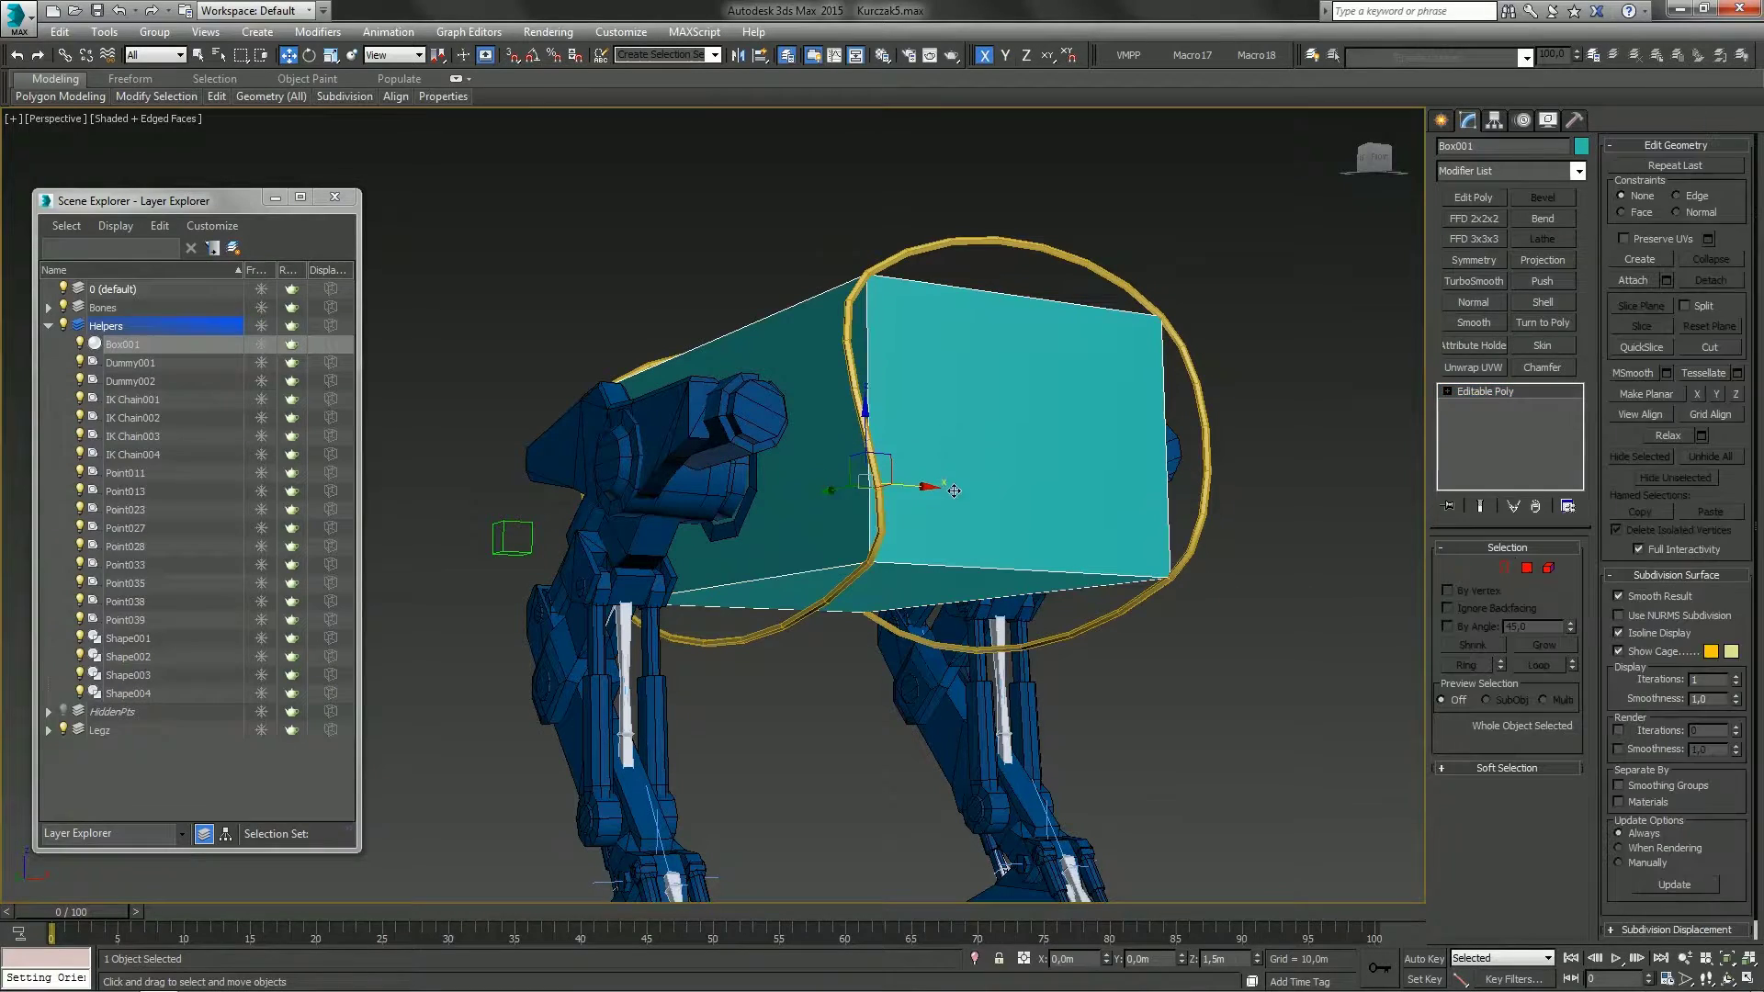
key(Delete)
mouse_move(953, 480)
alt+middle_down()
mouse_move(913, 472)
mouse_move(954, 493)
alt+middle_up()
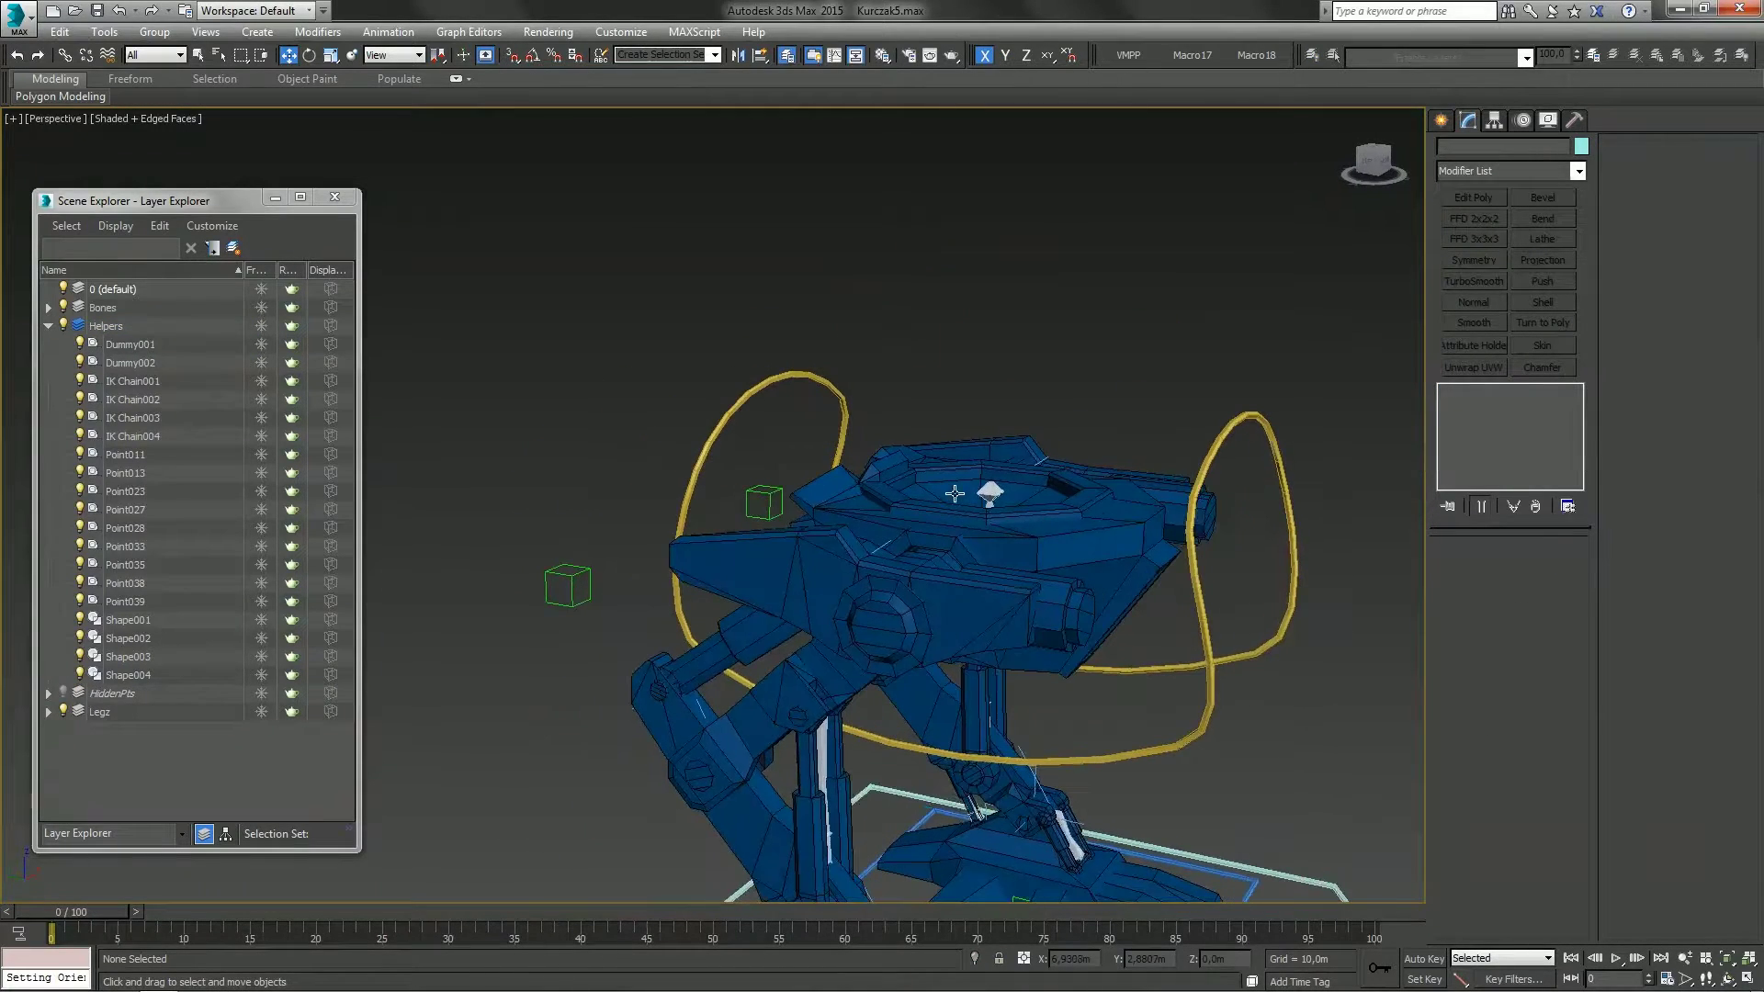
Convert all vertices of the new body outline to Corner
click(1230, 418)
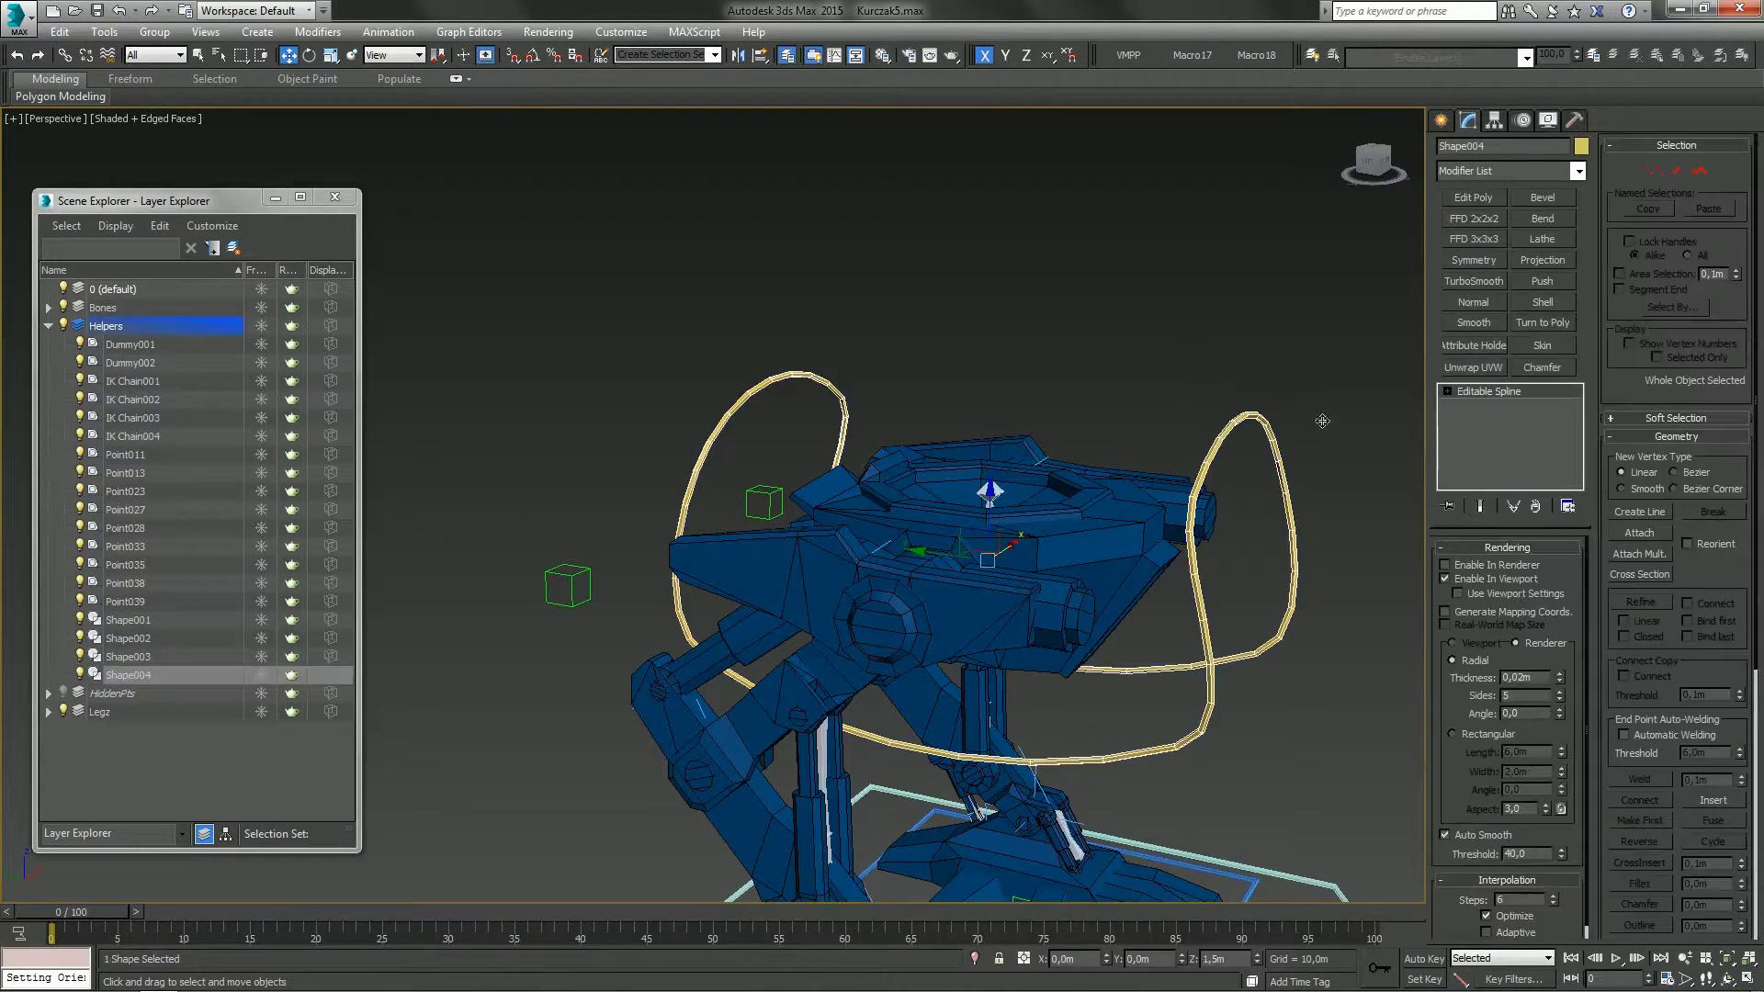
click(1645, 165)
alt+middle_drag(1149, 409, 1123, 404)
key(ctrl+a)
right_click(1128, 395)
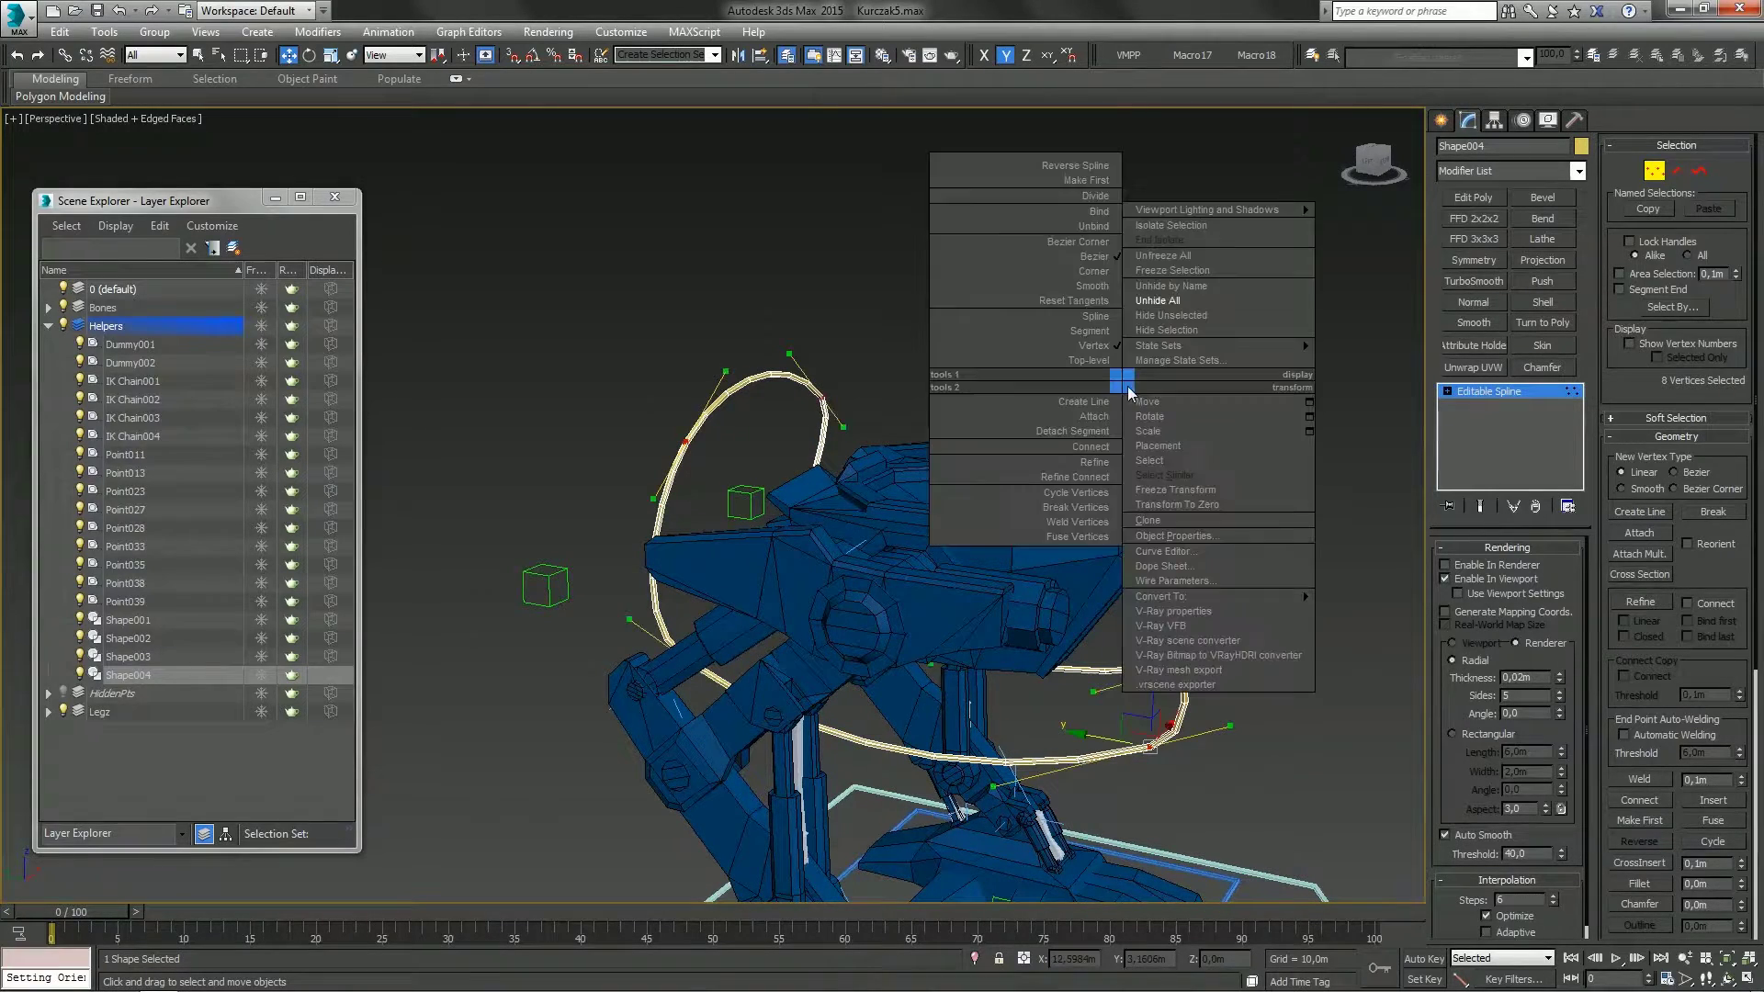
click(1093, 271)
Move the body outline's two upper front vertices back along Y, and its two lower front vertices further back
alt+middle_drag(1084, 504, 1212, 527)
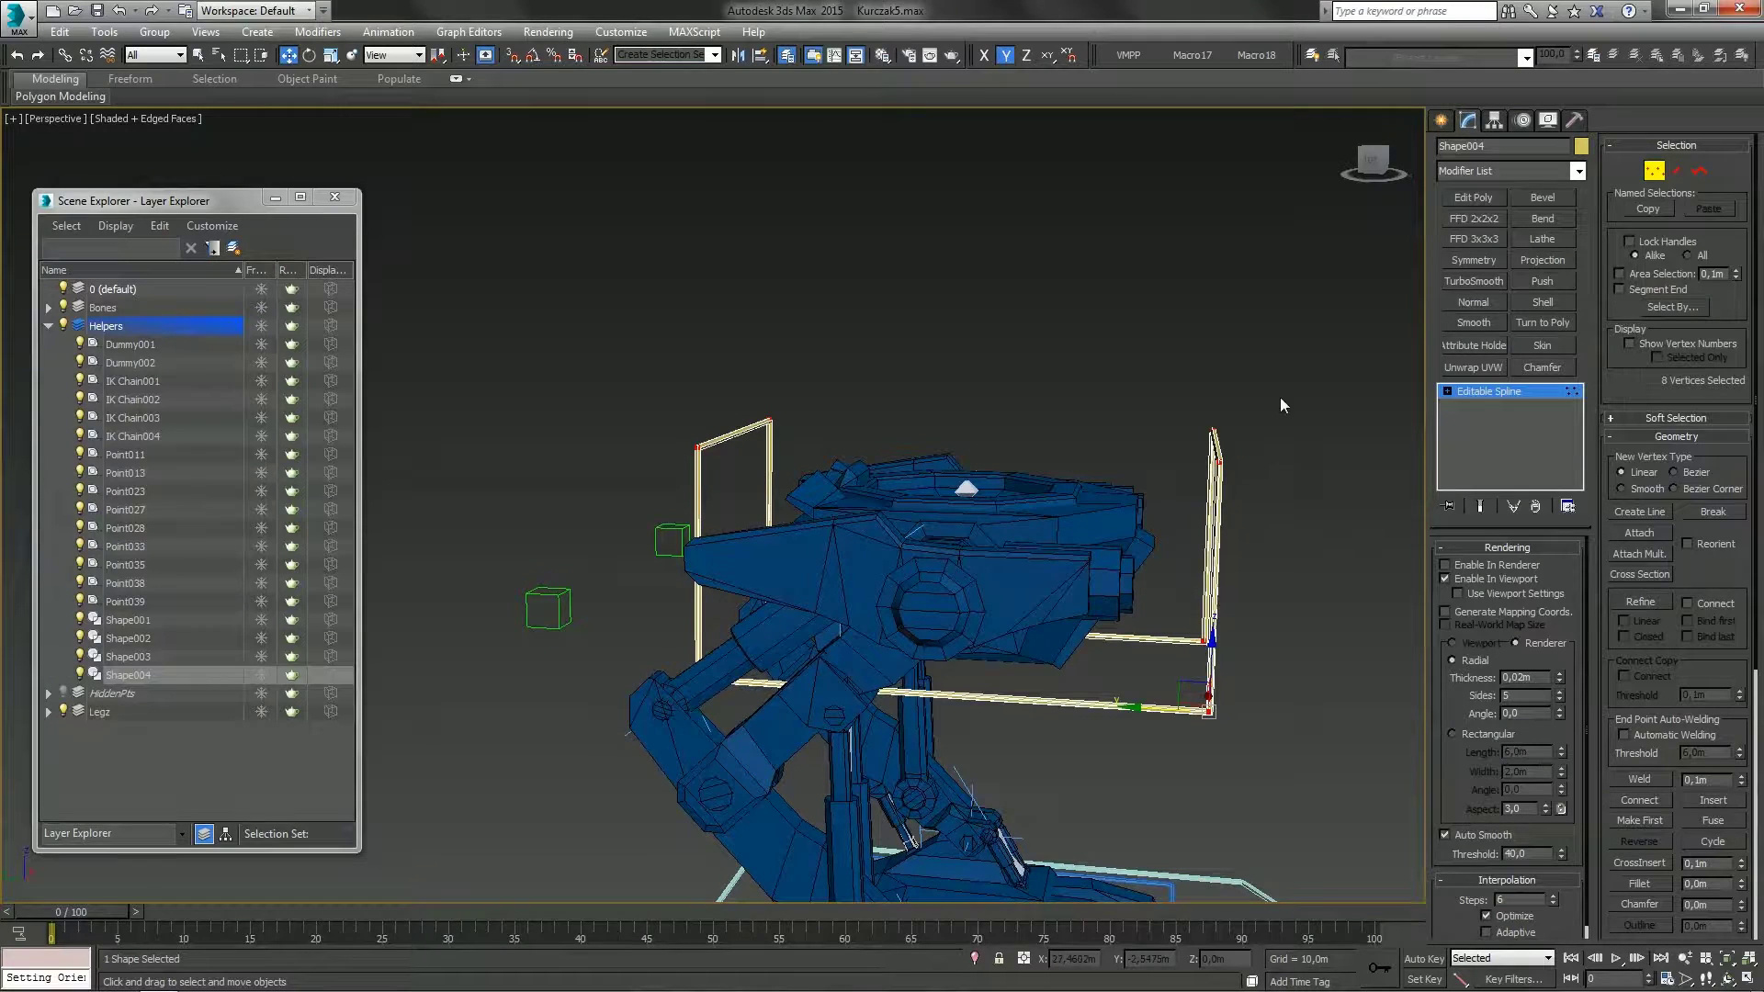
drag(1280, 392, 1169, 501)
drag(1150, 432, 1109, 438)
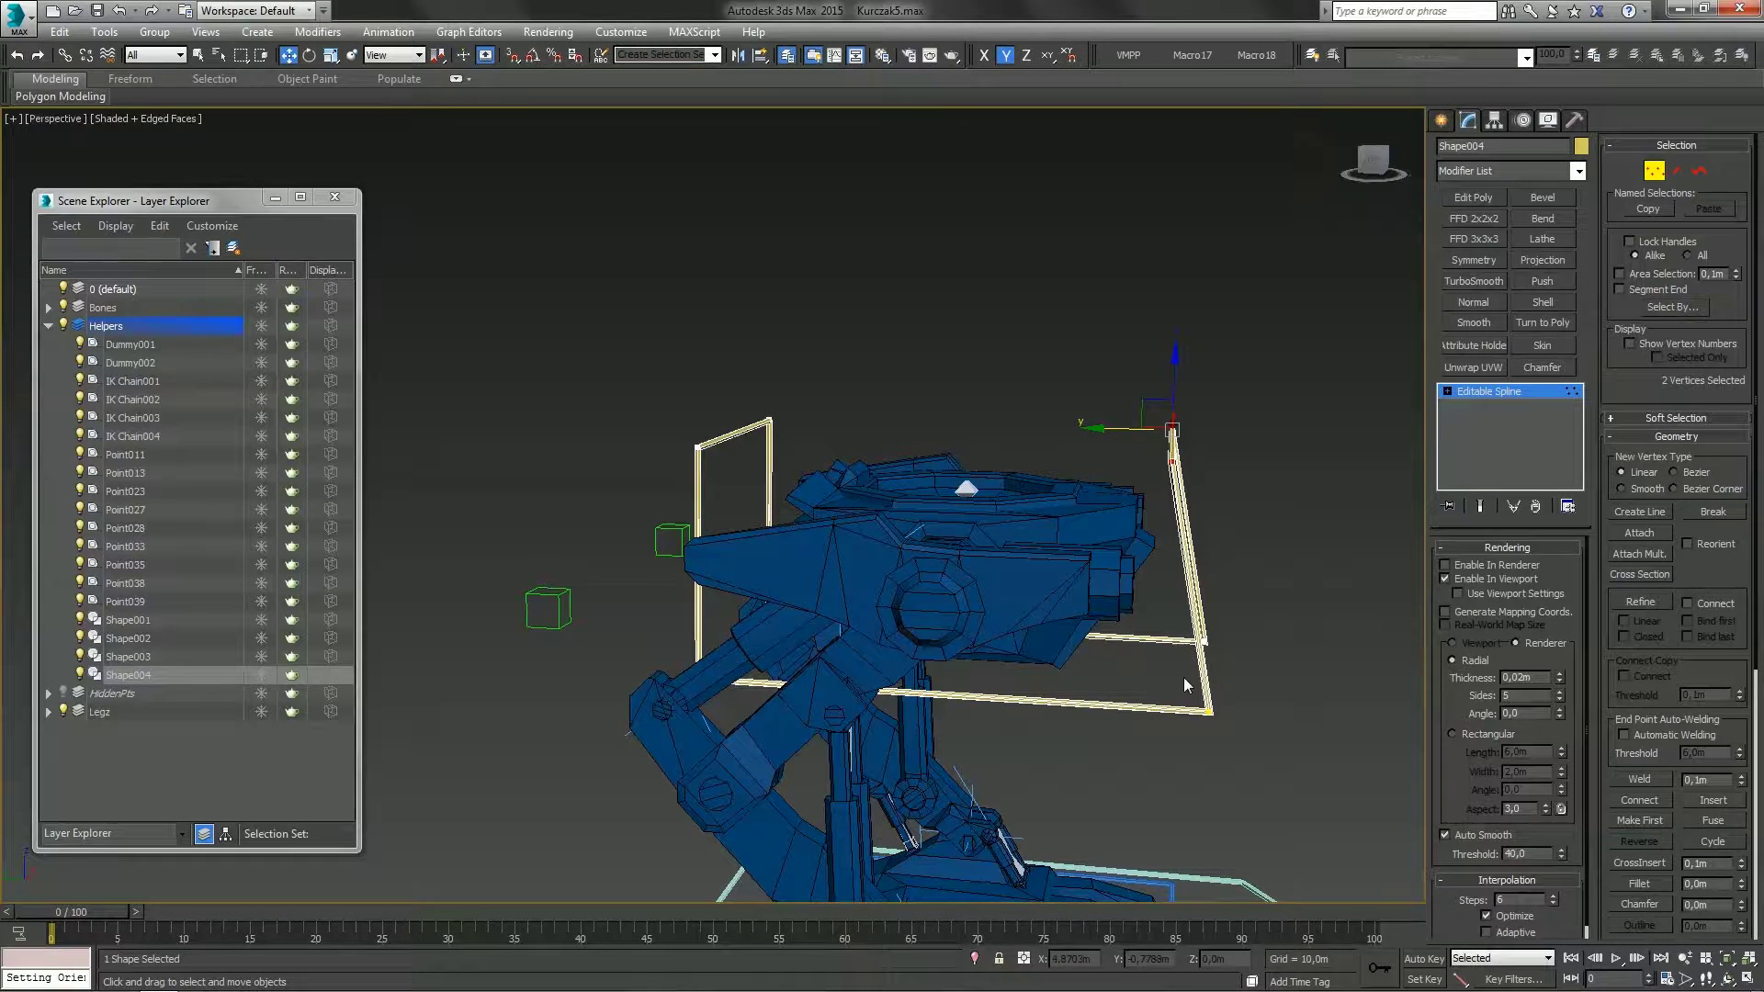
alt+middle_drag(1088, 580, 1094, 524)
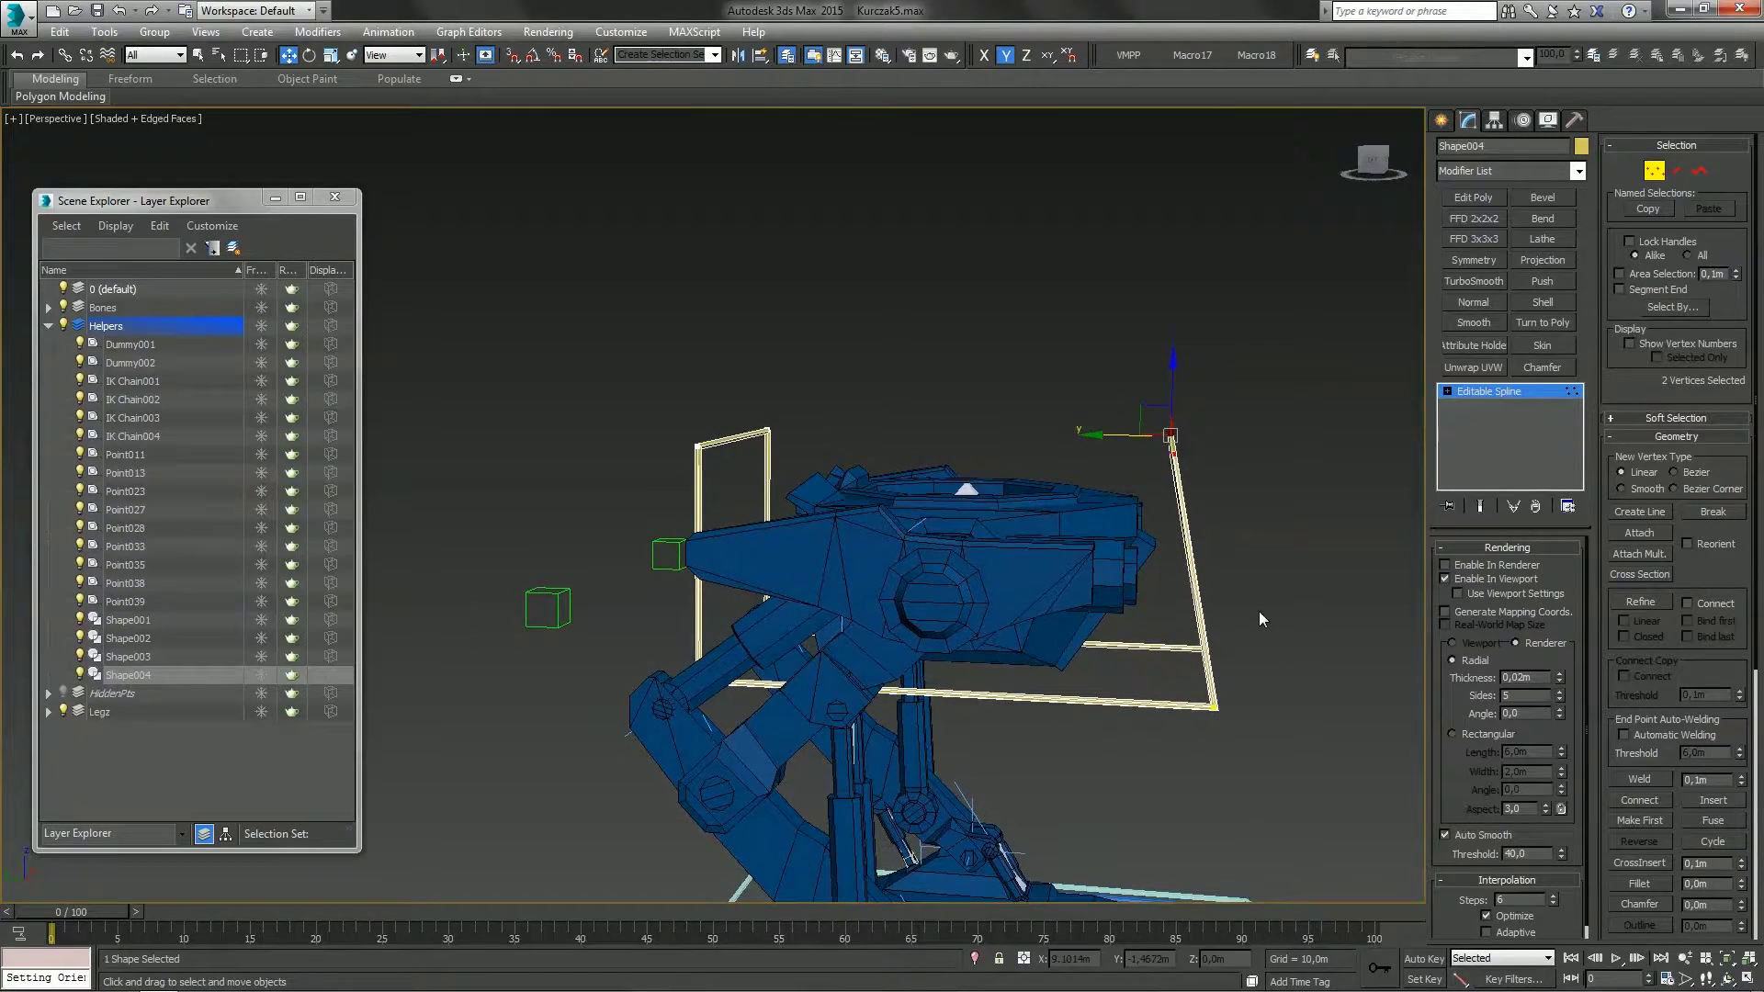
drag(1265, 602, 1179, 762)
drag(1138, 706, 1029, 695)
Move the body outline's two lower rear vertices forward along Y, under the body
alt+middle_drag(832, 571, 877, 619)
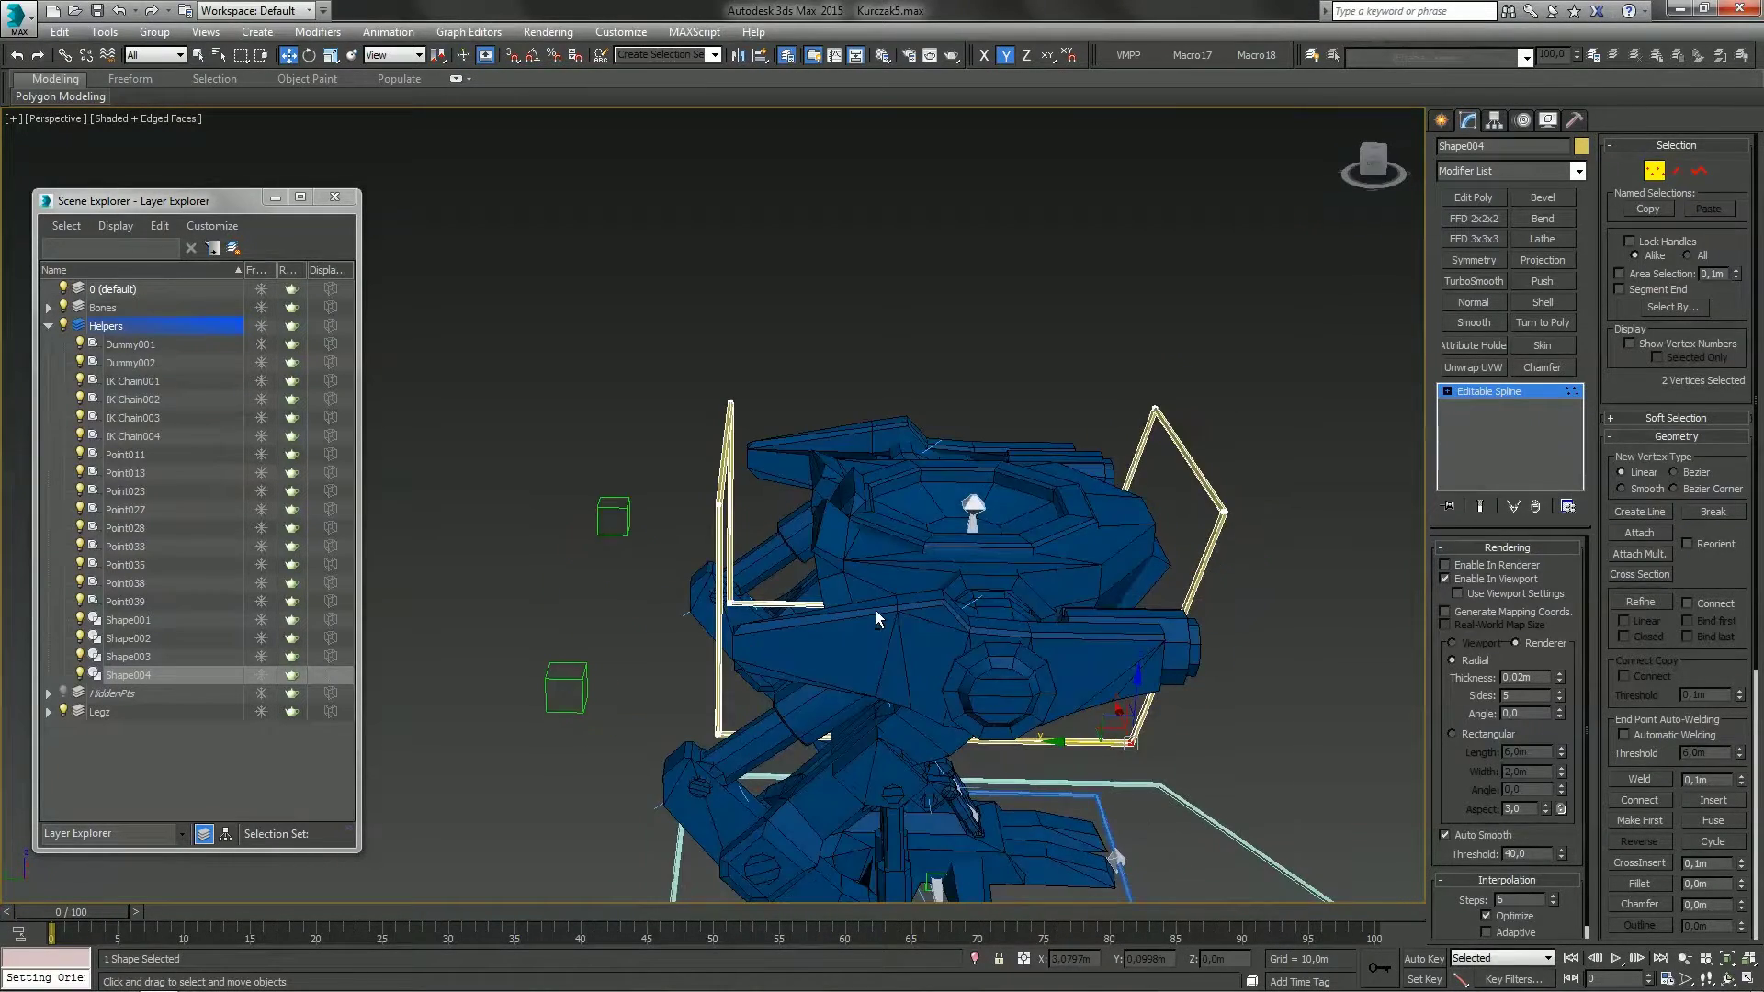
drag(669, 750, 671, 748)
alt+middle_drag(671, 748, 718, 741)
drag(720, 730, 853, 705)
alt+middle_drag(852, 705, 719, 621)
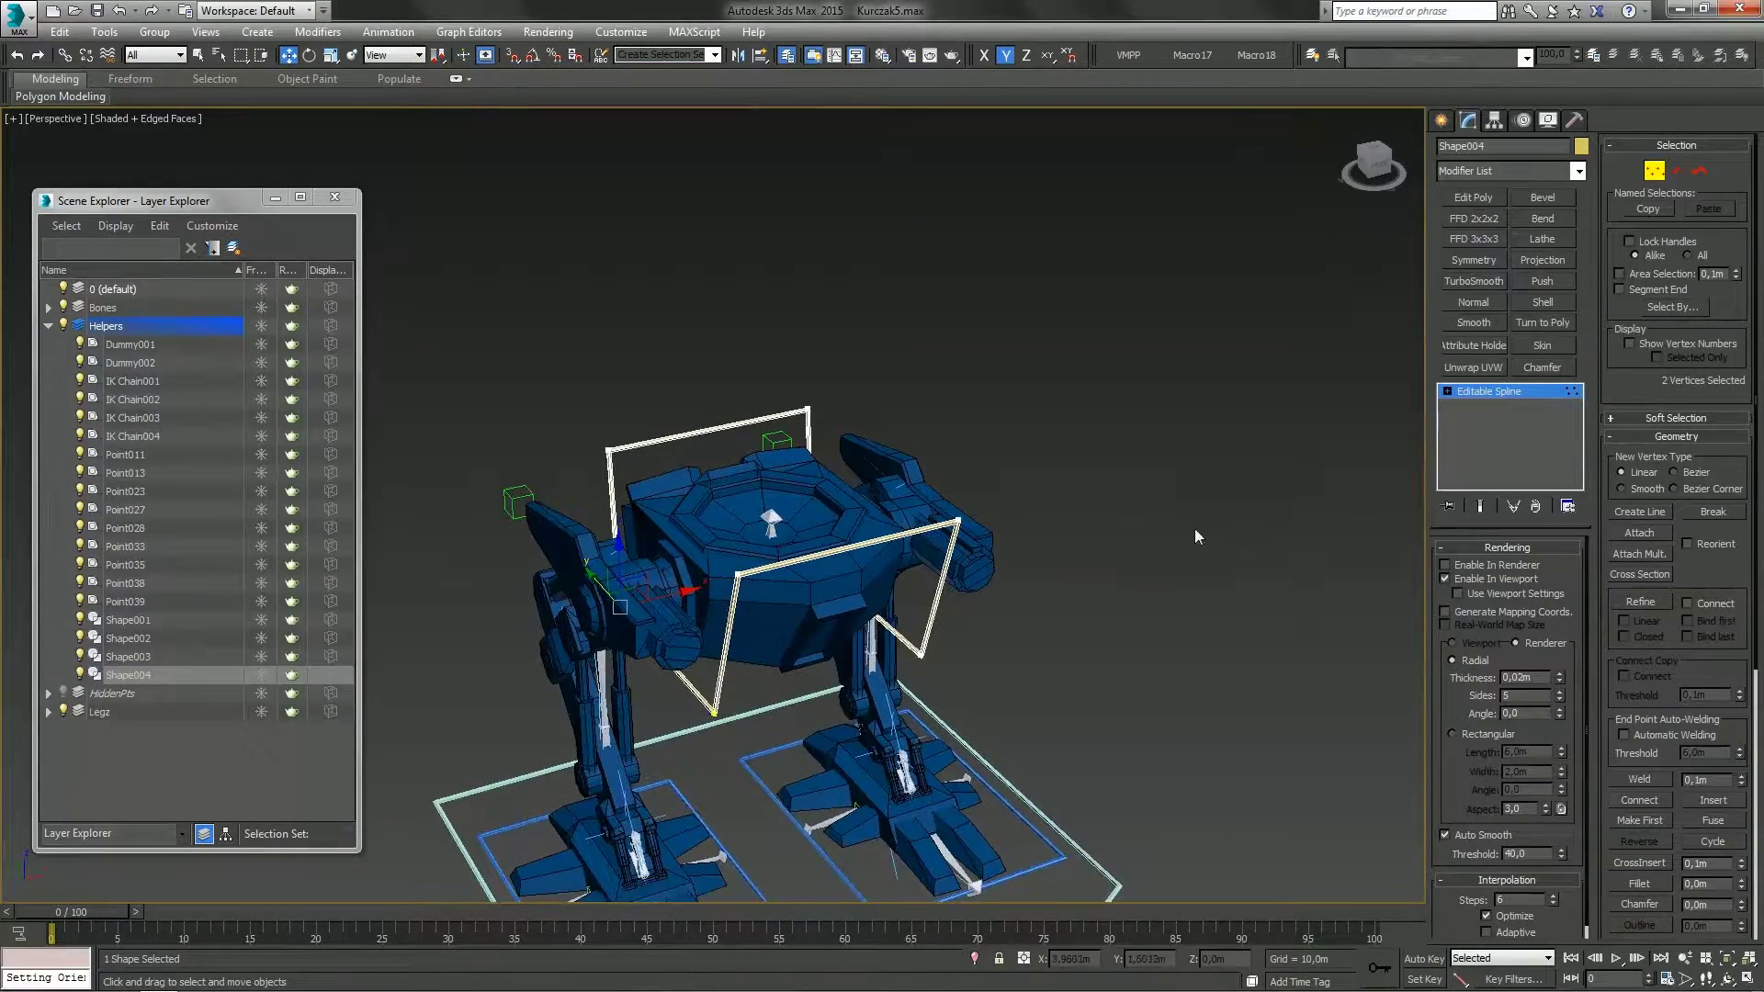
Leave vertex editing on the body outline and hide the Legz layer
click(1653, 170)
alt+middle_drag(964, 494, 814, 523)
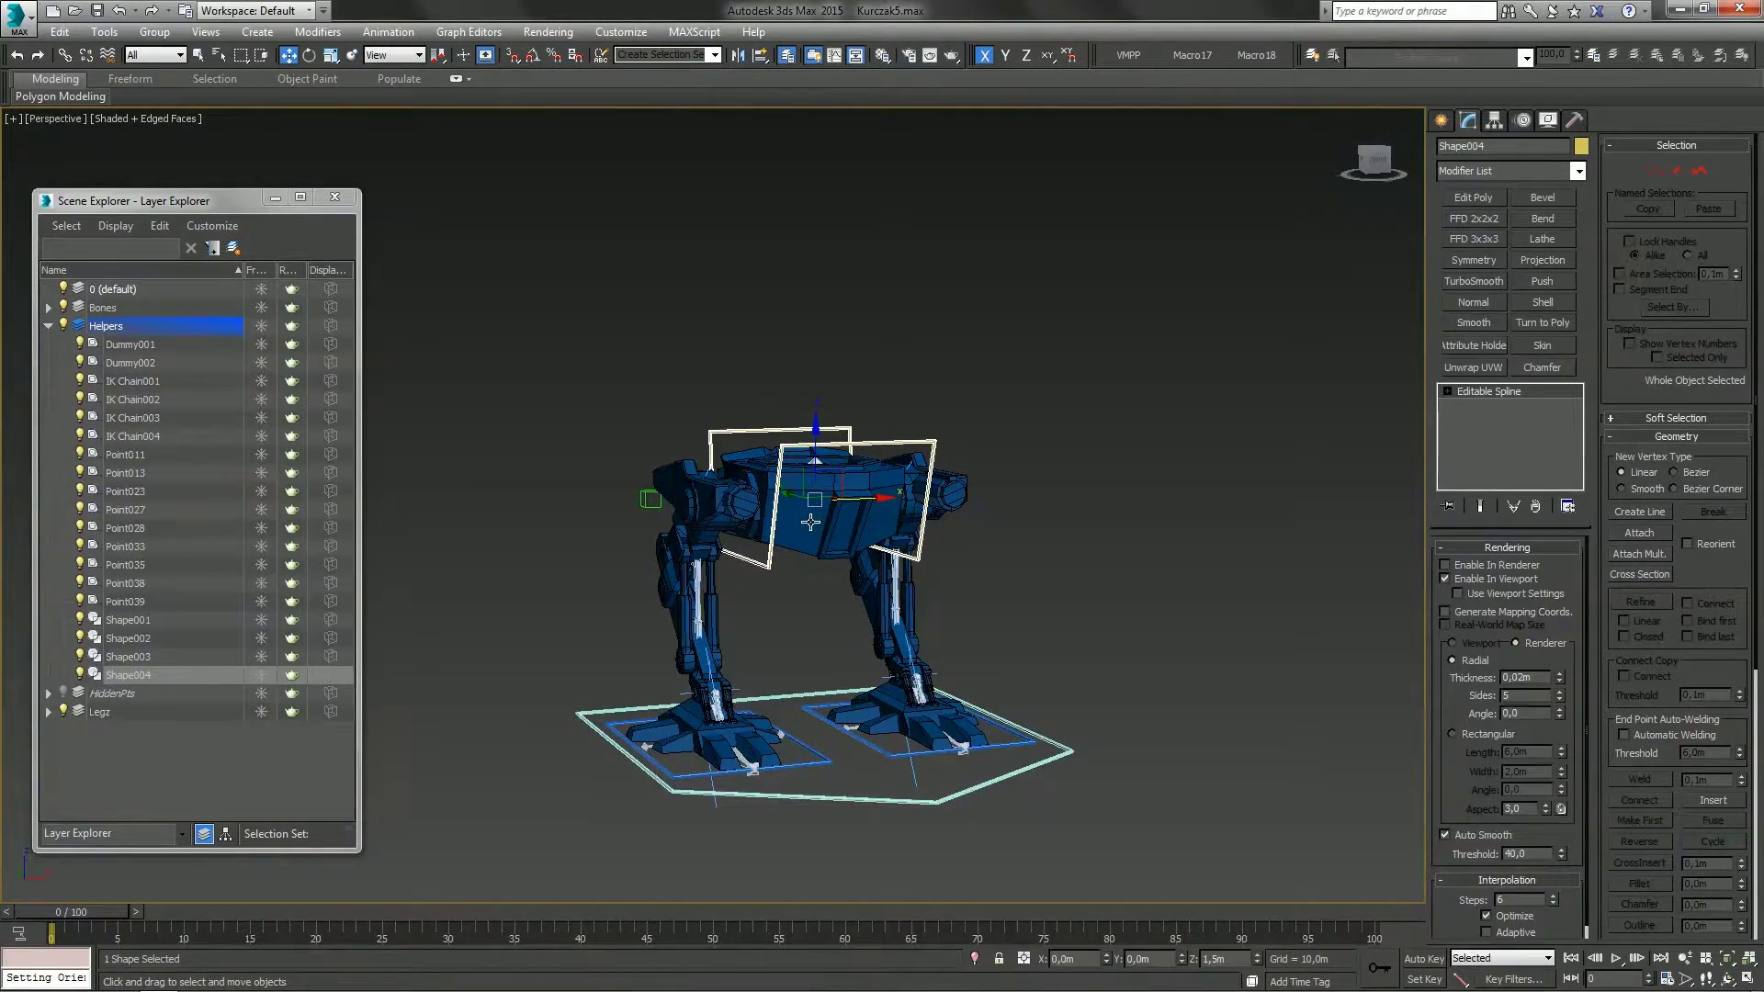
scroll(810, 521, up, 4)
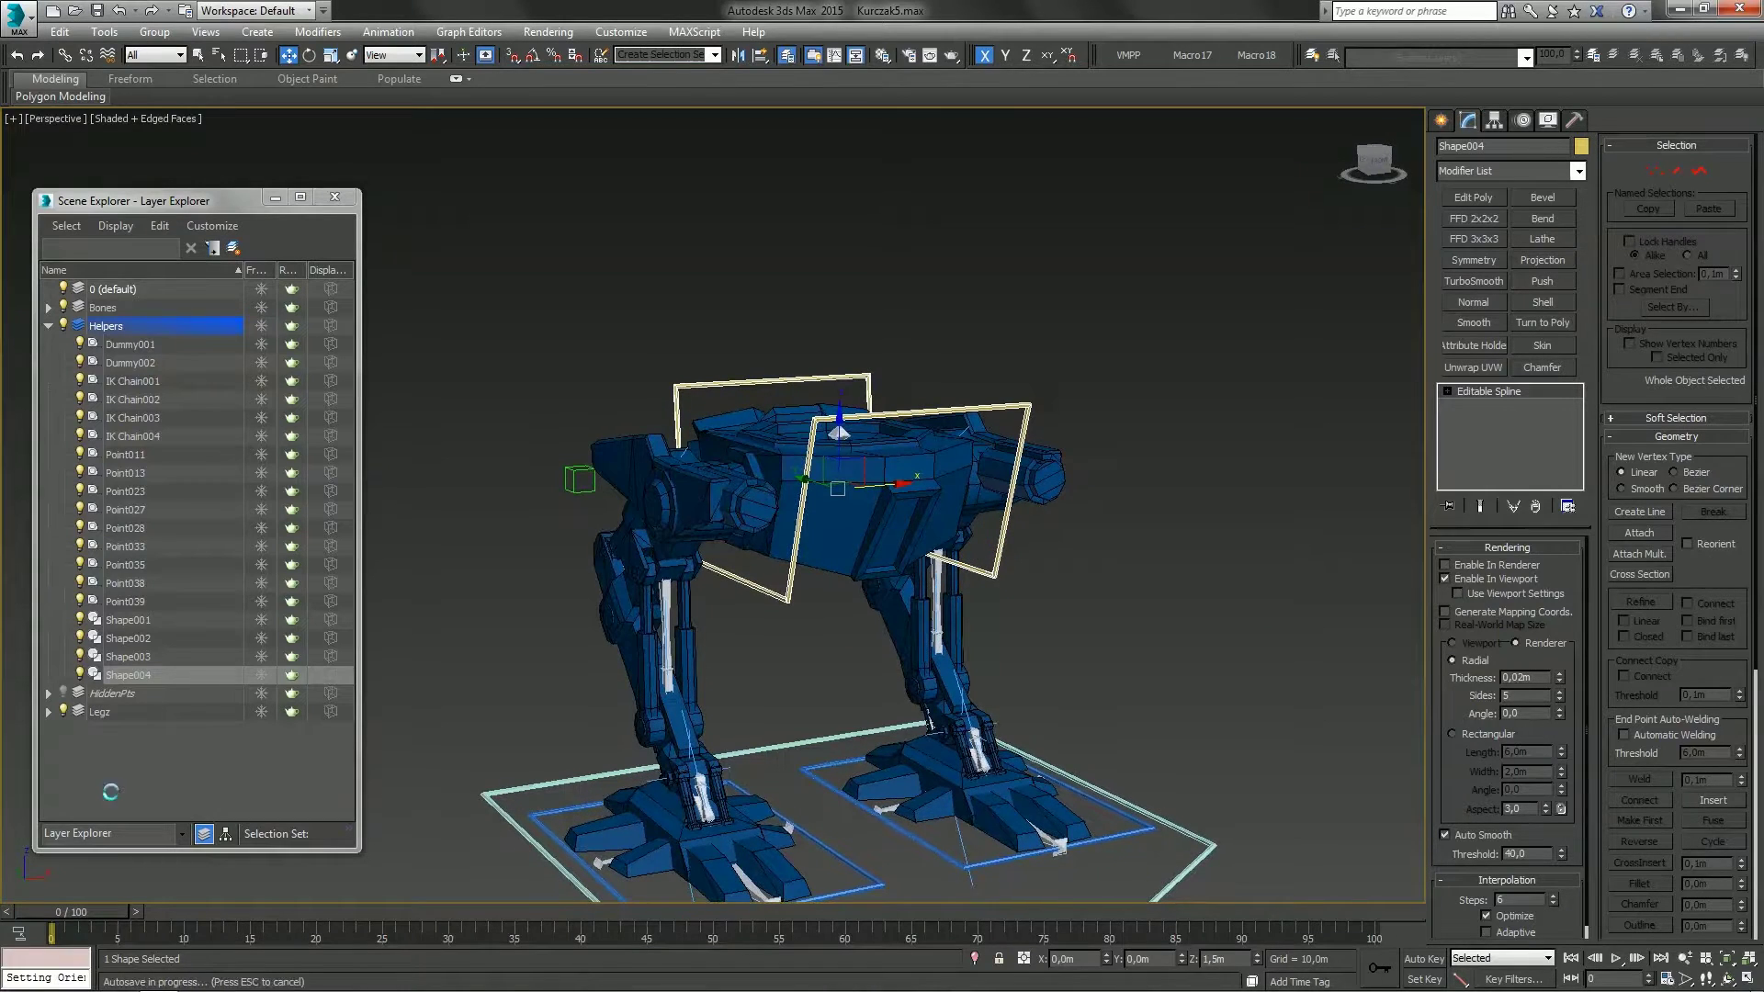
click(62, 712)
mouse_move(772, 496)
alt+middle_down()
mouse_move(764, 547)
mouse_move(798, 488)
mouse_move(810, 527)
mouse_move(758, 538)
mouse_move(810, 542)
mouse_move(707, 475)
mouse_move(757, 551)
mouse_move(741, 496)
alt+middle_up()
scroll(810, 526, up, 4)
scroll(717, 504, up, 4)
scroll(750, 551, down, 4)
middle_drag(803, 705, 817, 704)
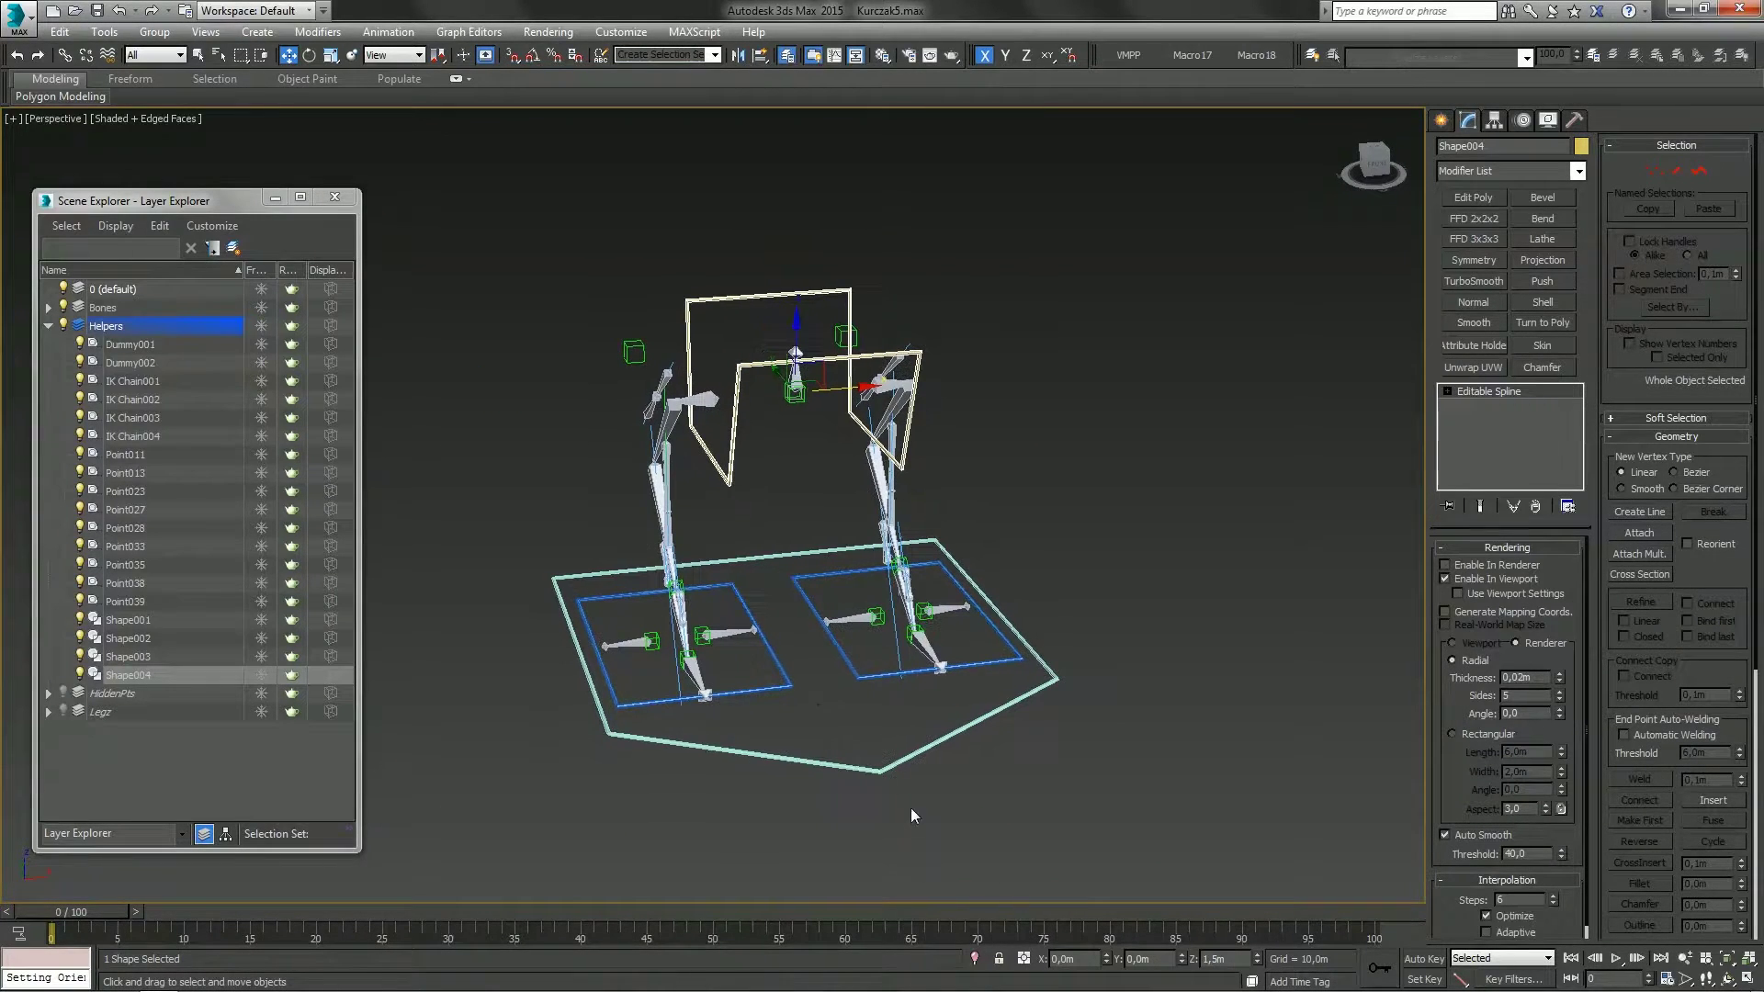
Rename the pentagonal base outline to Podstawa
drag(846, 759, 845, 755)
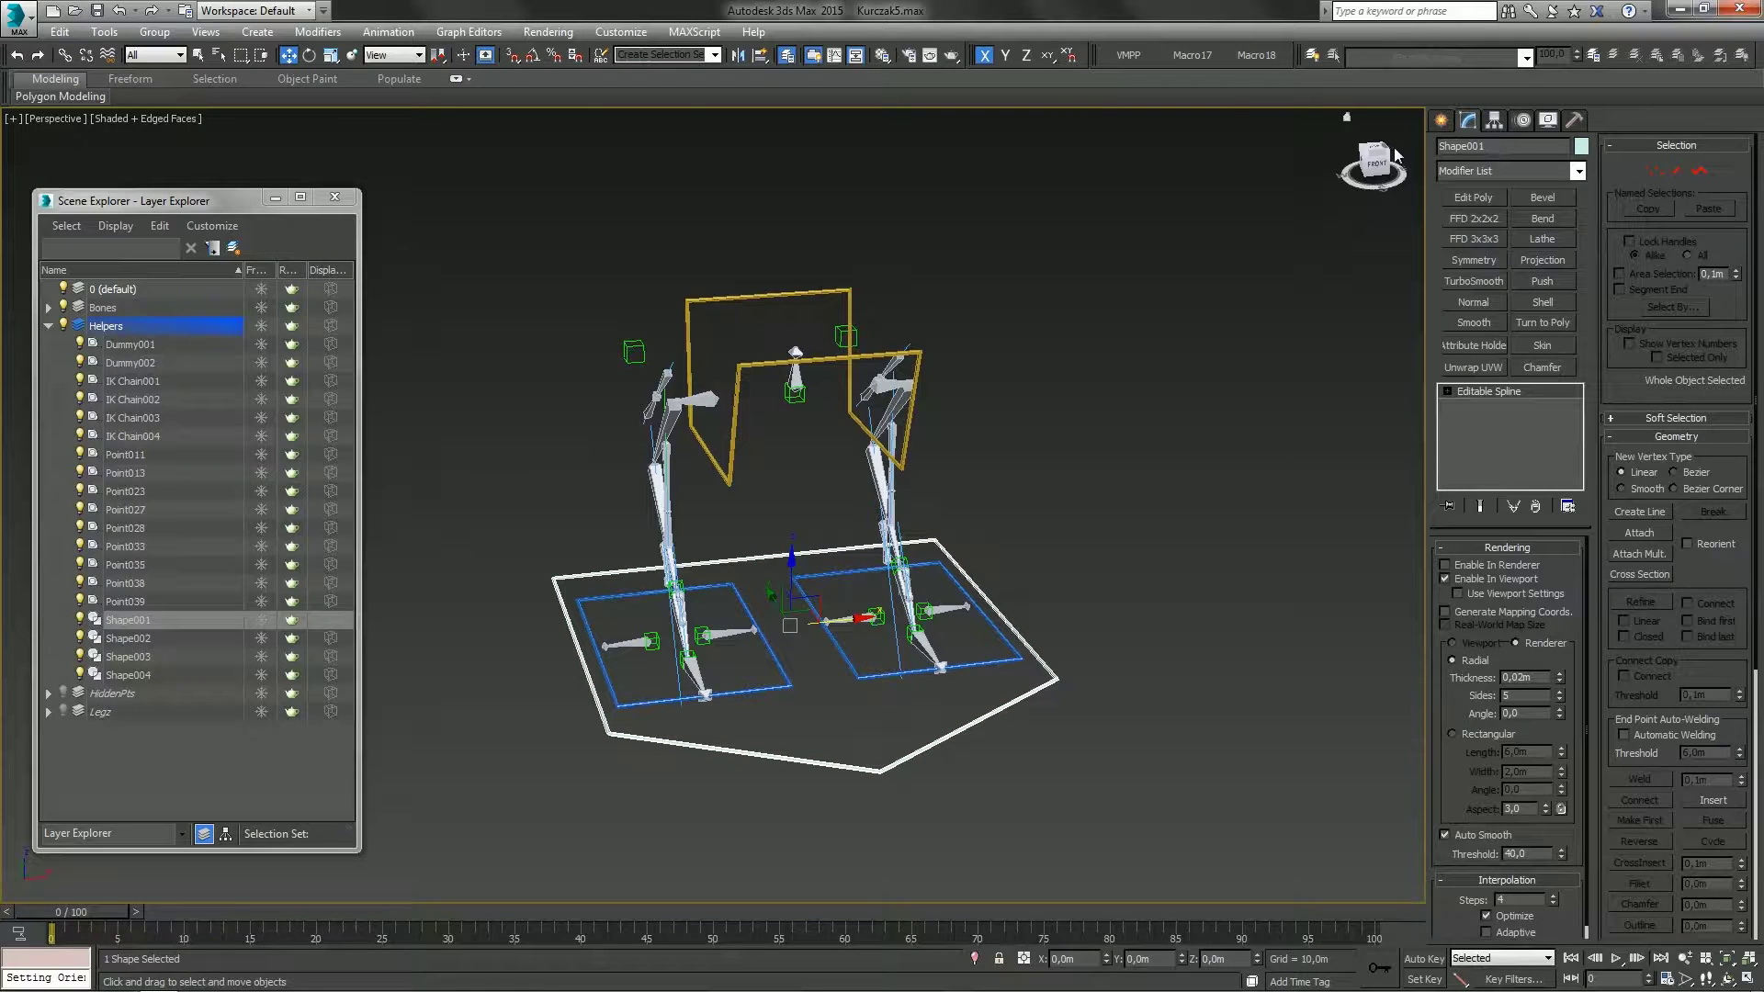
click(1483, 141)
text(Podstawa)
key(Return)
Rename the rectangular outline under the robot's left foot to NogaL and the one under its right foot to NogaR
click(856, 680)
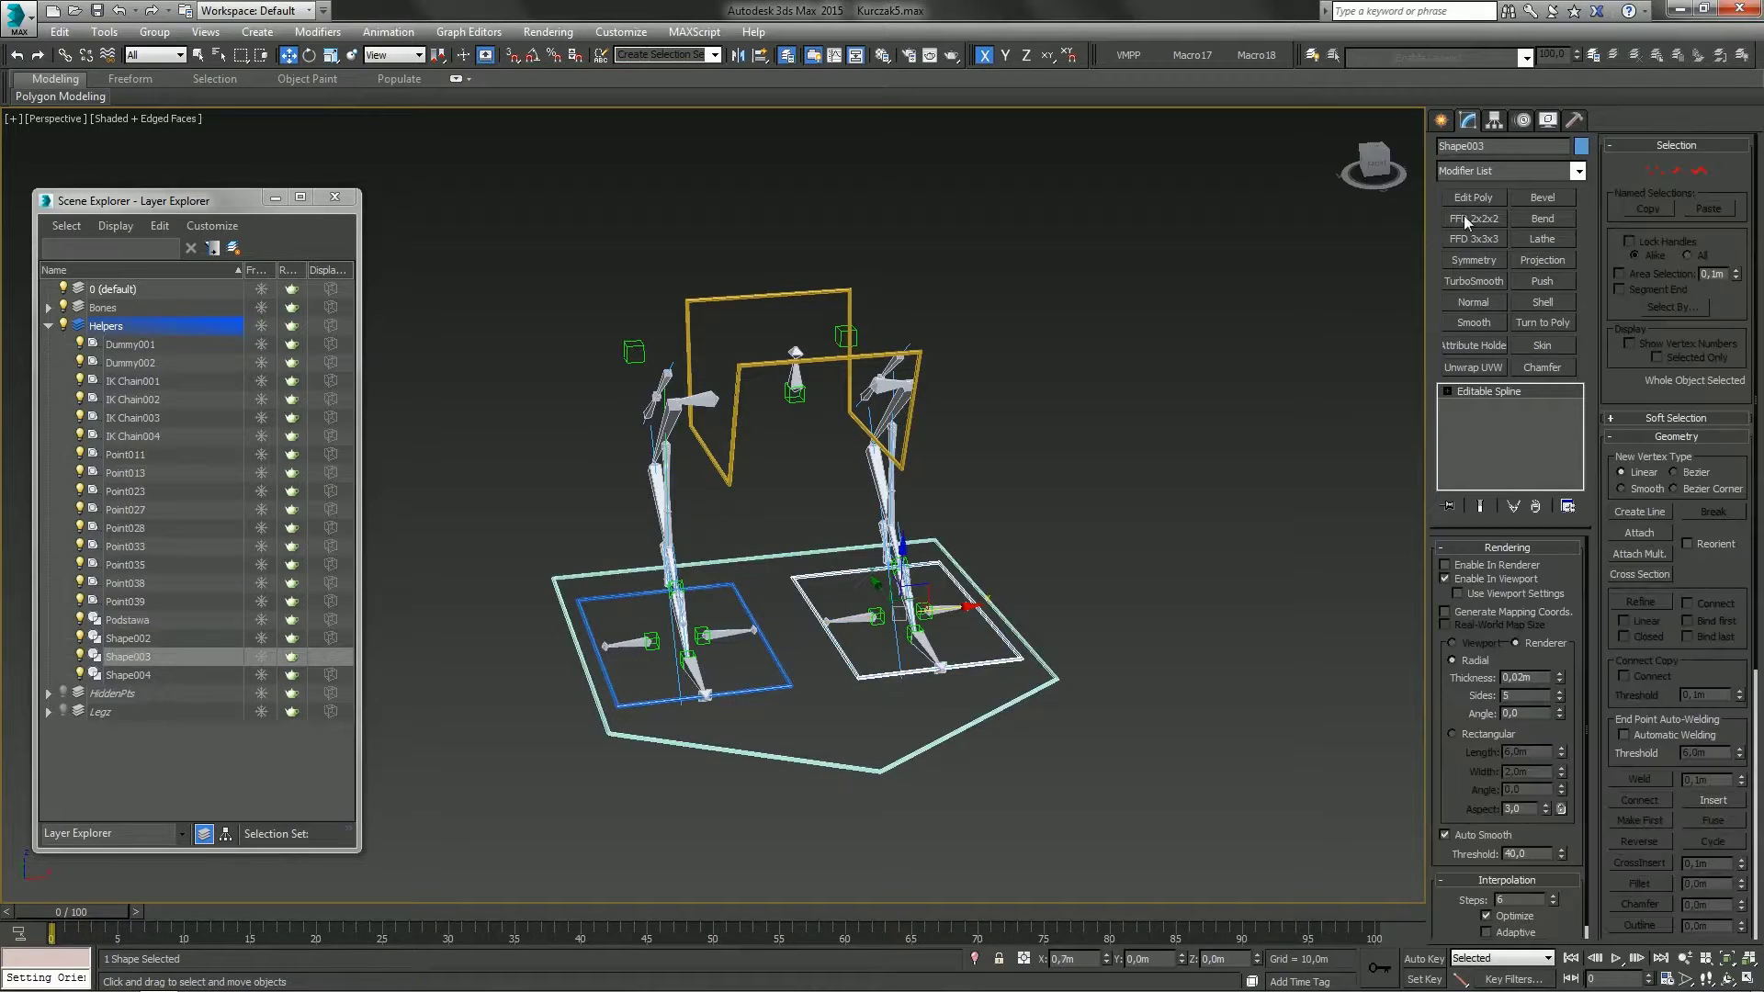
double_click(1504, 148)
text(NogaL)
double_click(1456, 148)
key(ctrl+c)
click(767, 683)
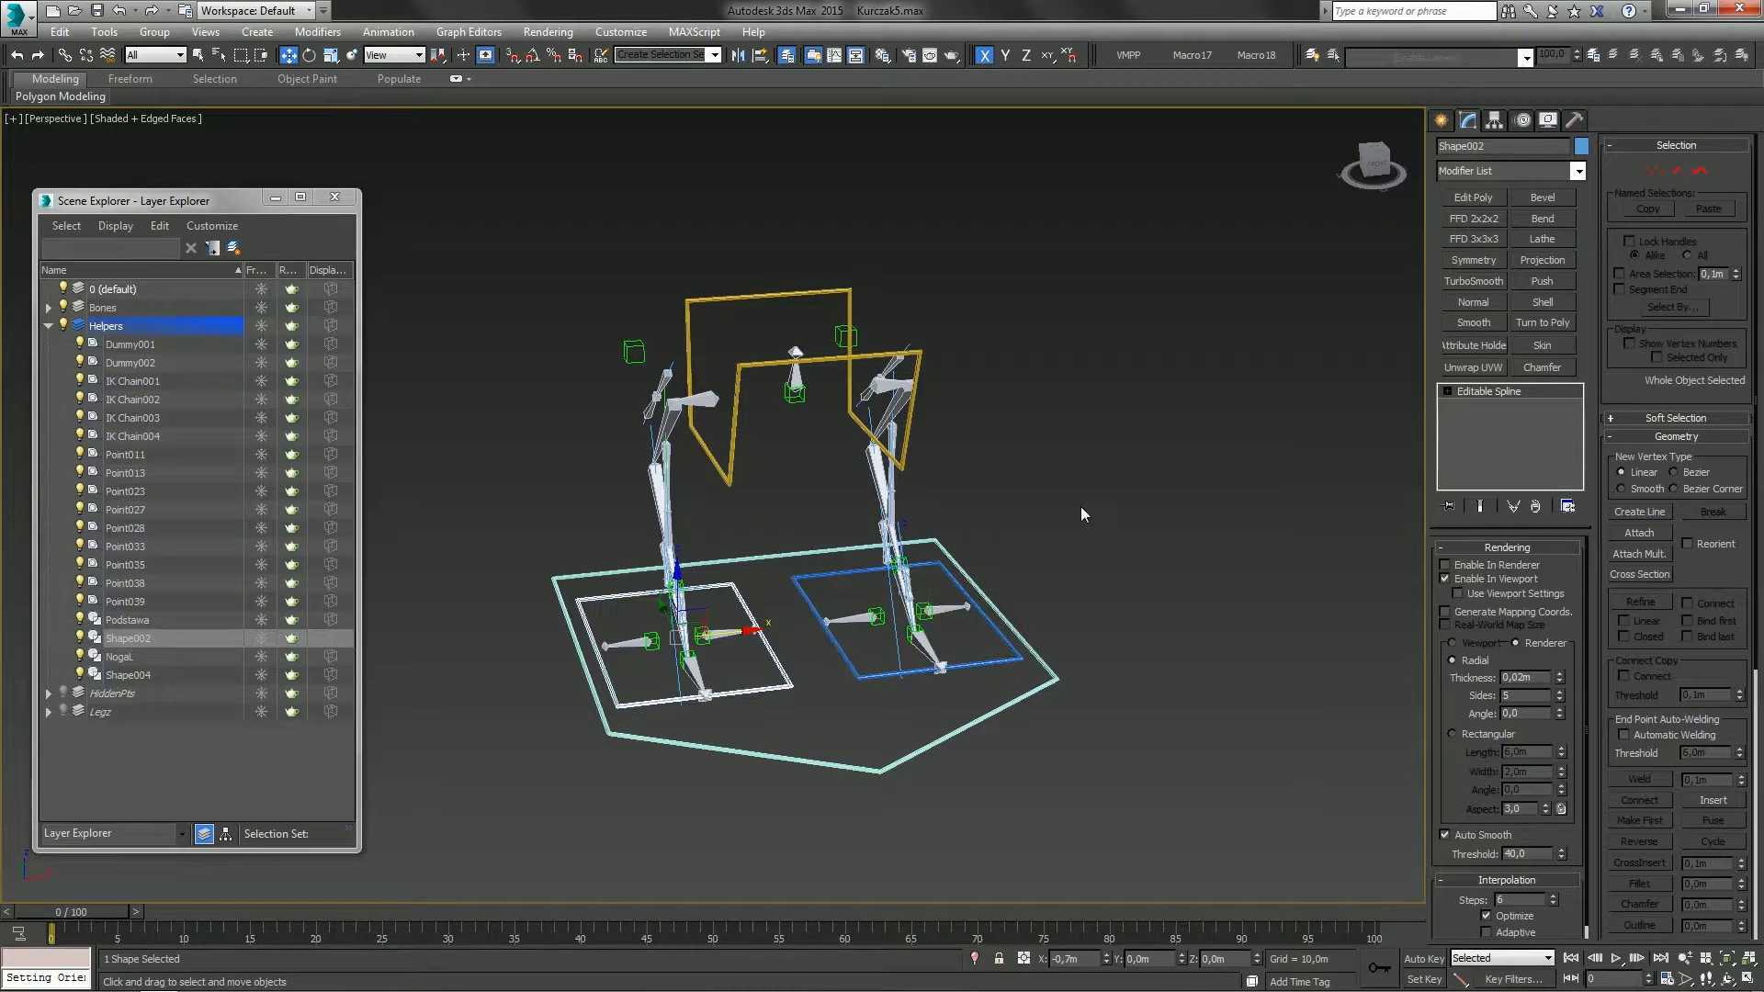
double_click(1498, 143)
key(ctrl+v)
Rename the box-shaped body outline to Biodra and clear the selection
click(821, 291)
double_click(1498, 146)
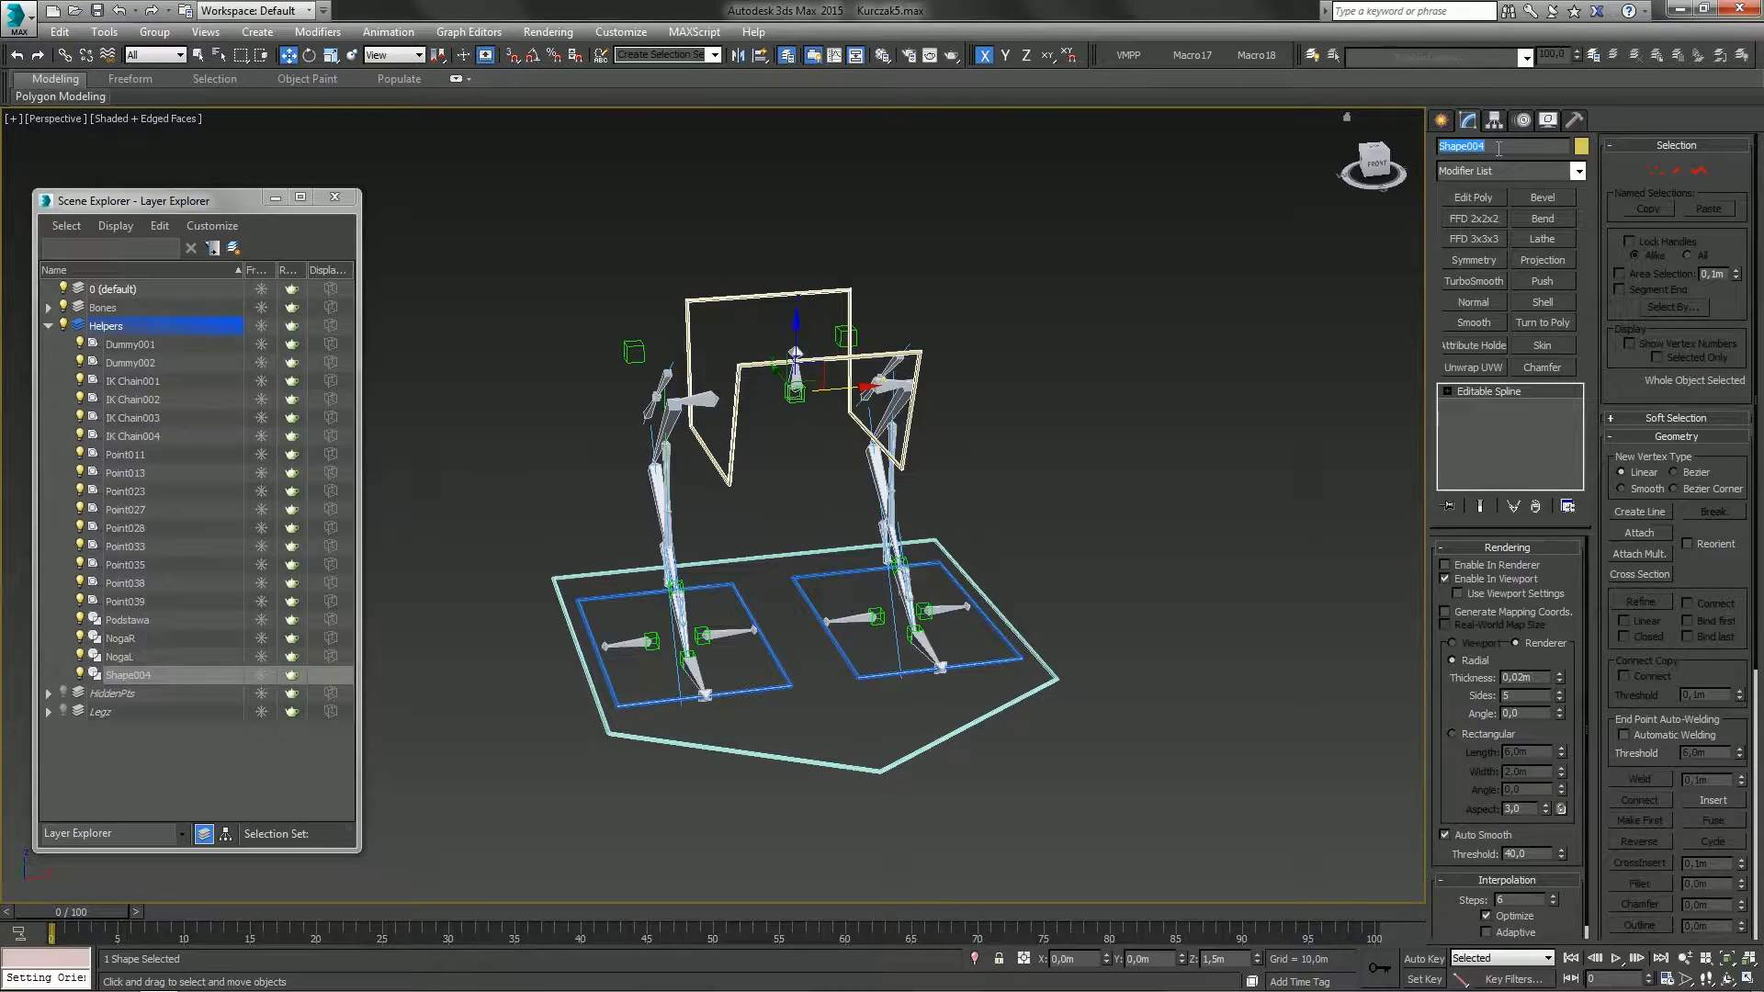
text(Biodra)
click(1235, 399)
Link the NogaR, NogaL and Biodra outlines to the Podstawa base outline as their parent
alt+middle_drag(740, 584, 790, 521)
scroll(791, 520, up, 4)
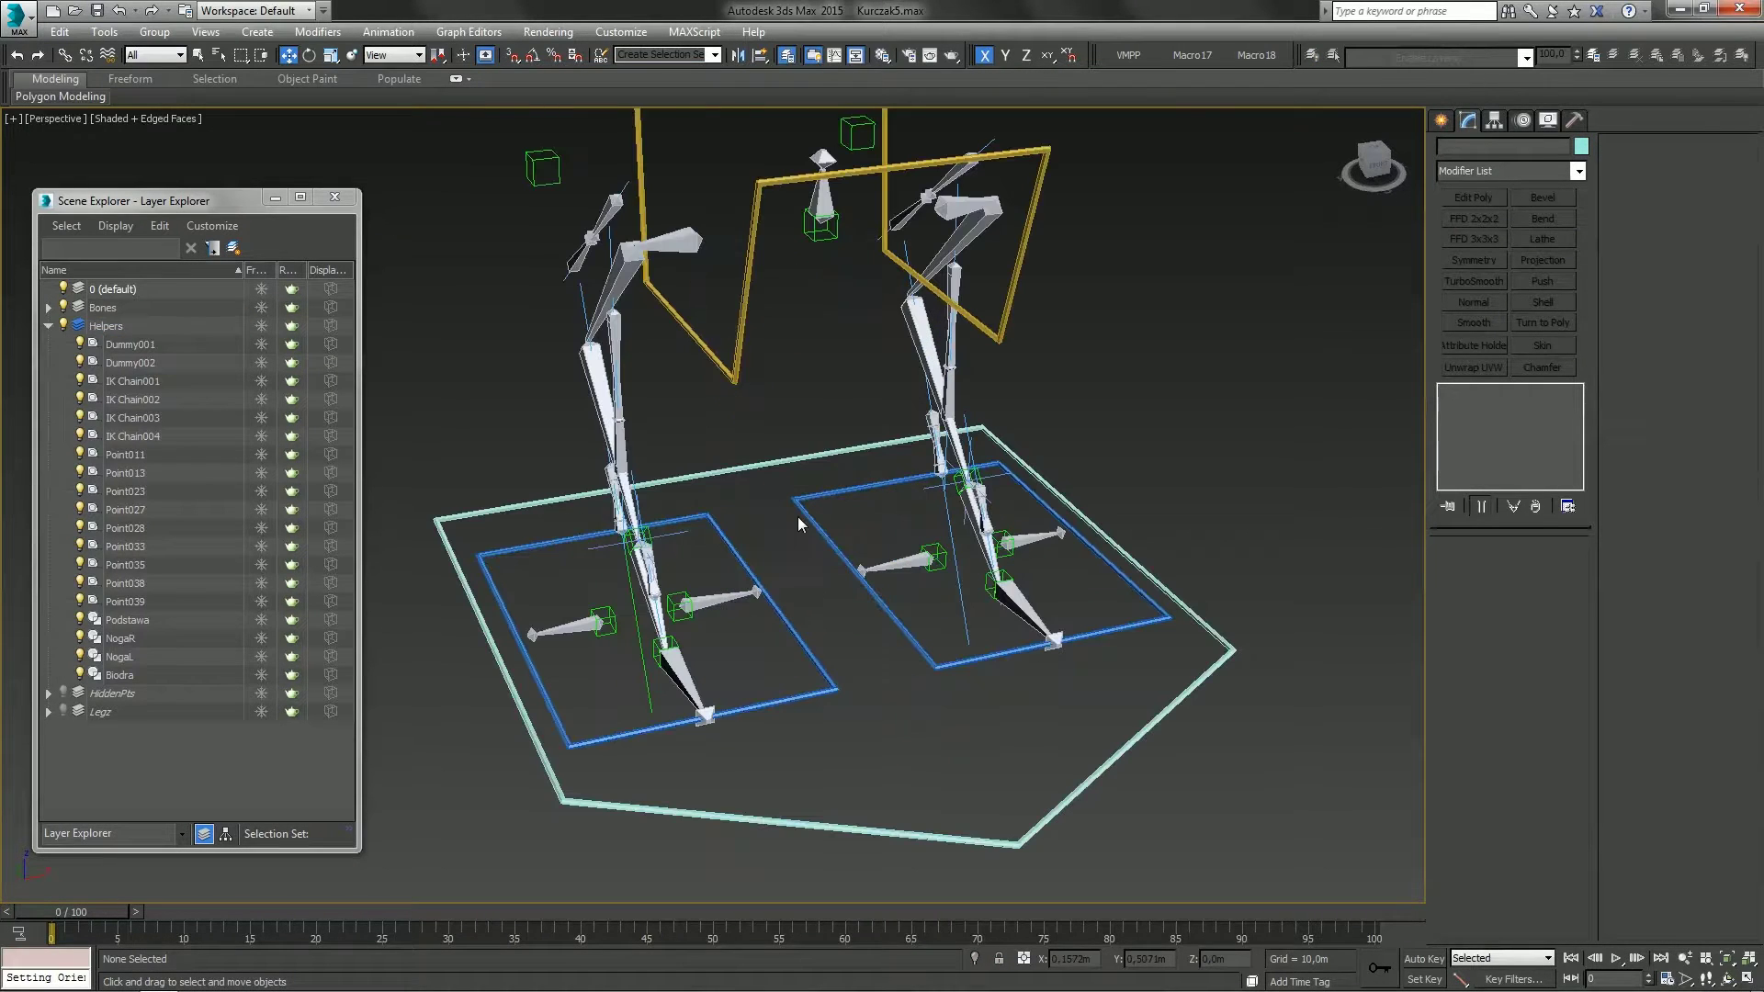
middle_drag(894, 466, 873, 542)
middle_drag(887, 669, 890, 636)
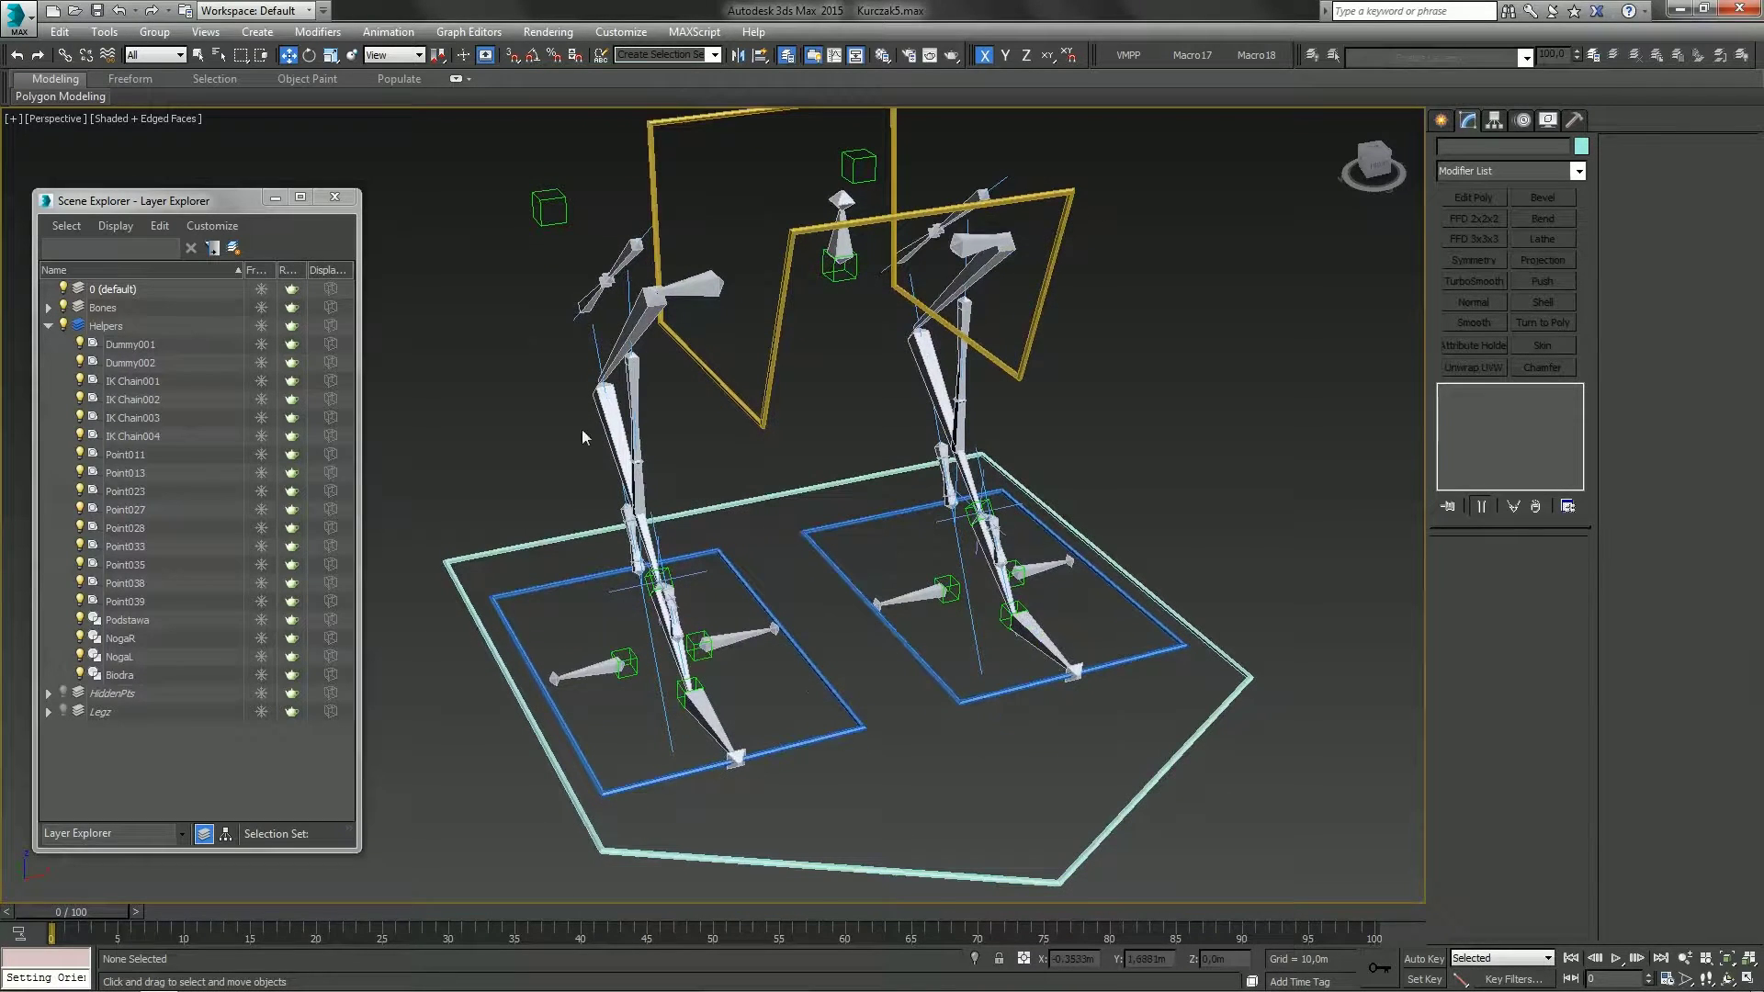
click(64, 54)
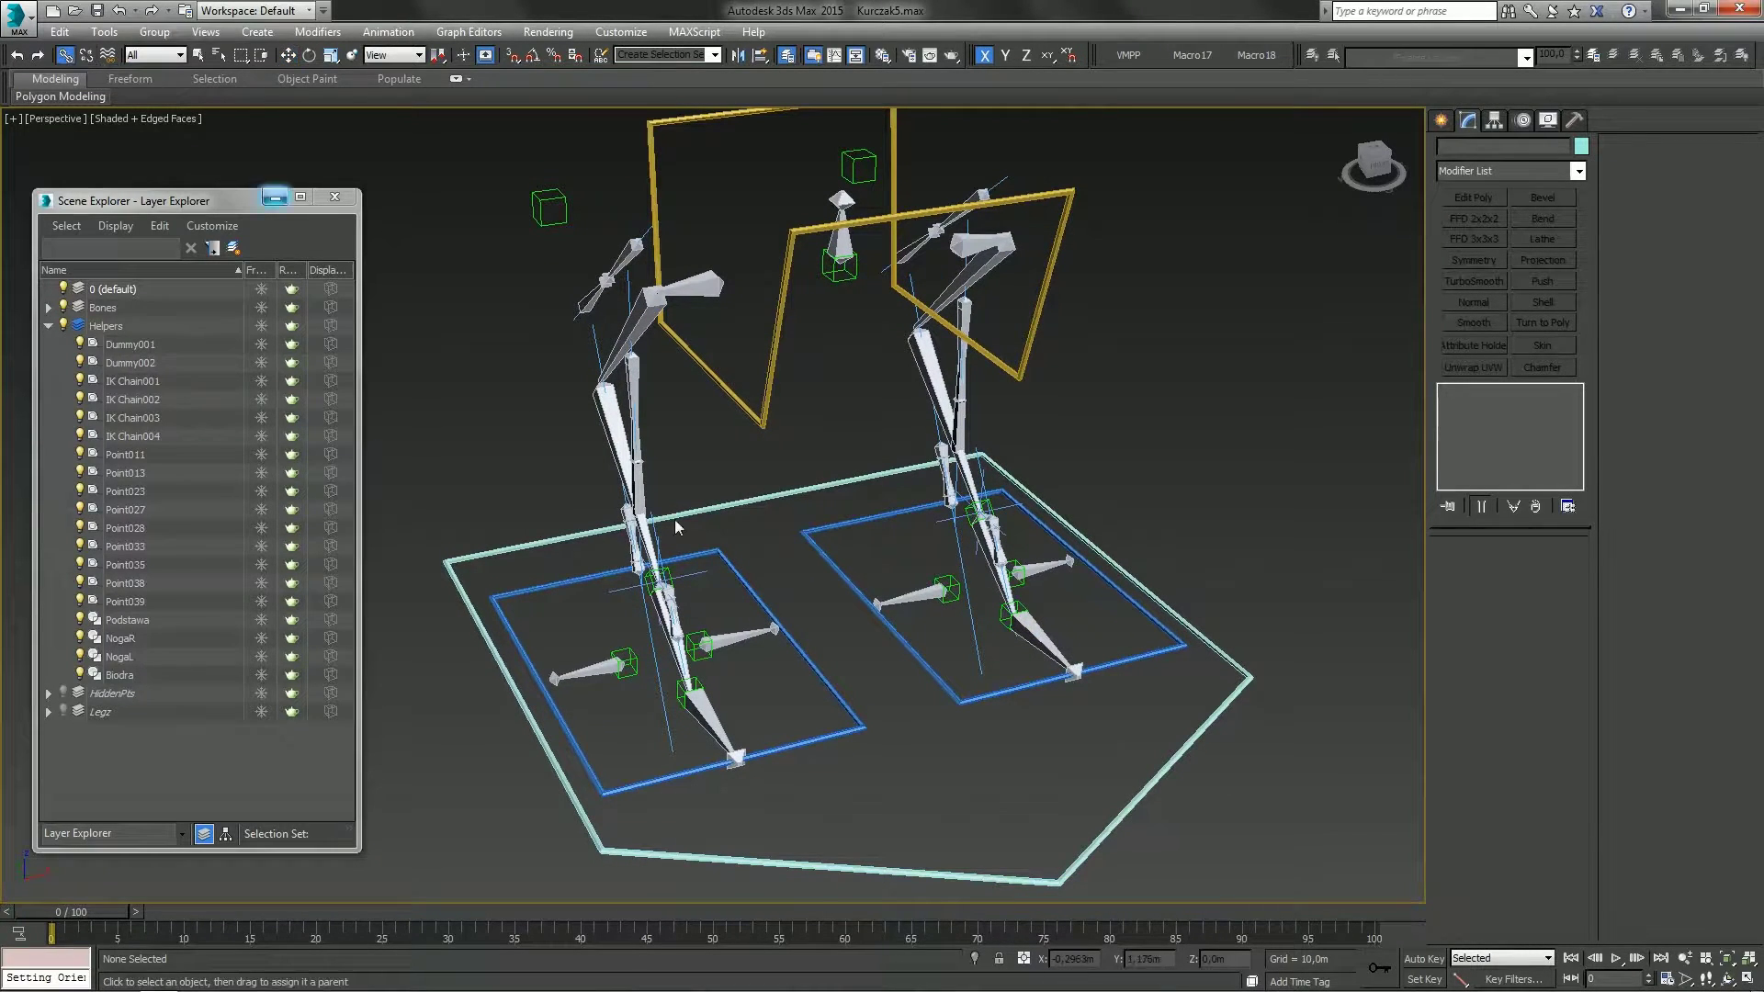
alt+middle_drag(674, 520, 791, 697)
drag(817, 702, 826, 817)
drag(956, 659, 957, 827)
drag(767, 379, 991, 757)
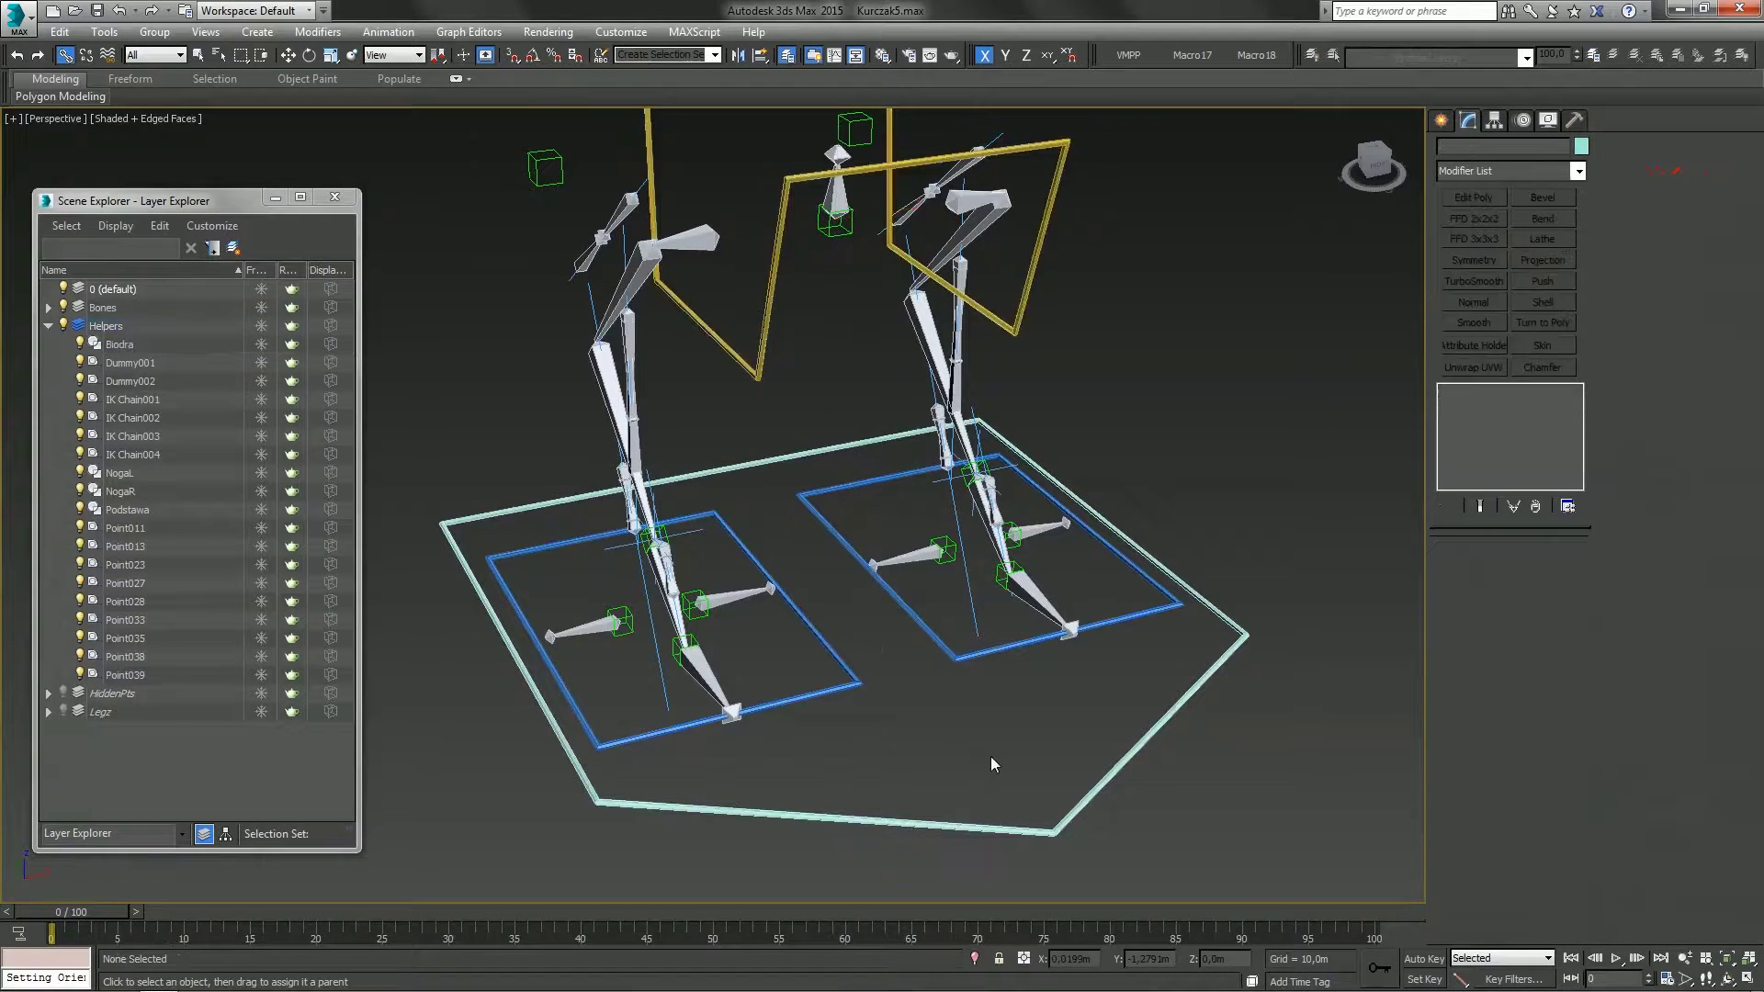
Try rotating the Podstawa outline to test its links, and undo the rotation
scroll(972, 759, down, 3)
middle_drag(972, 760, 942, 681)
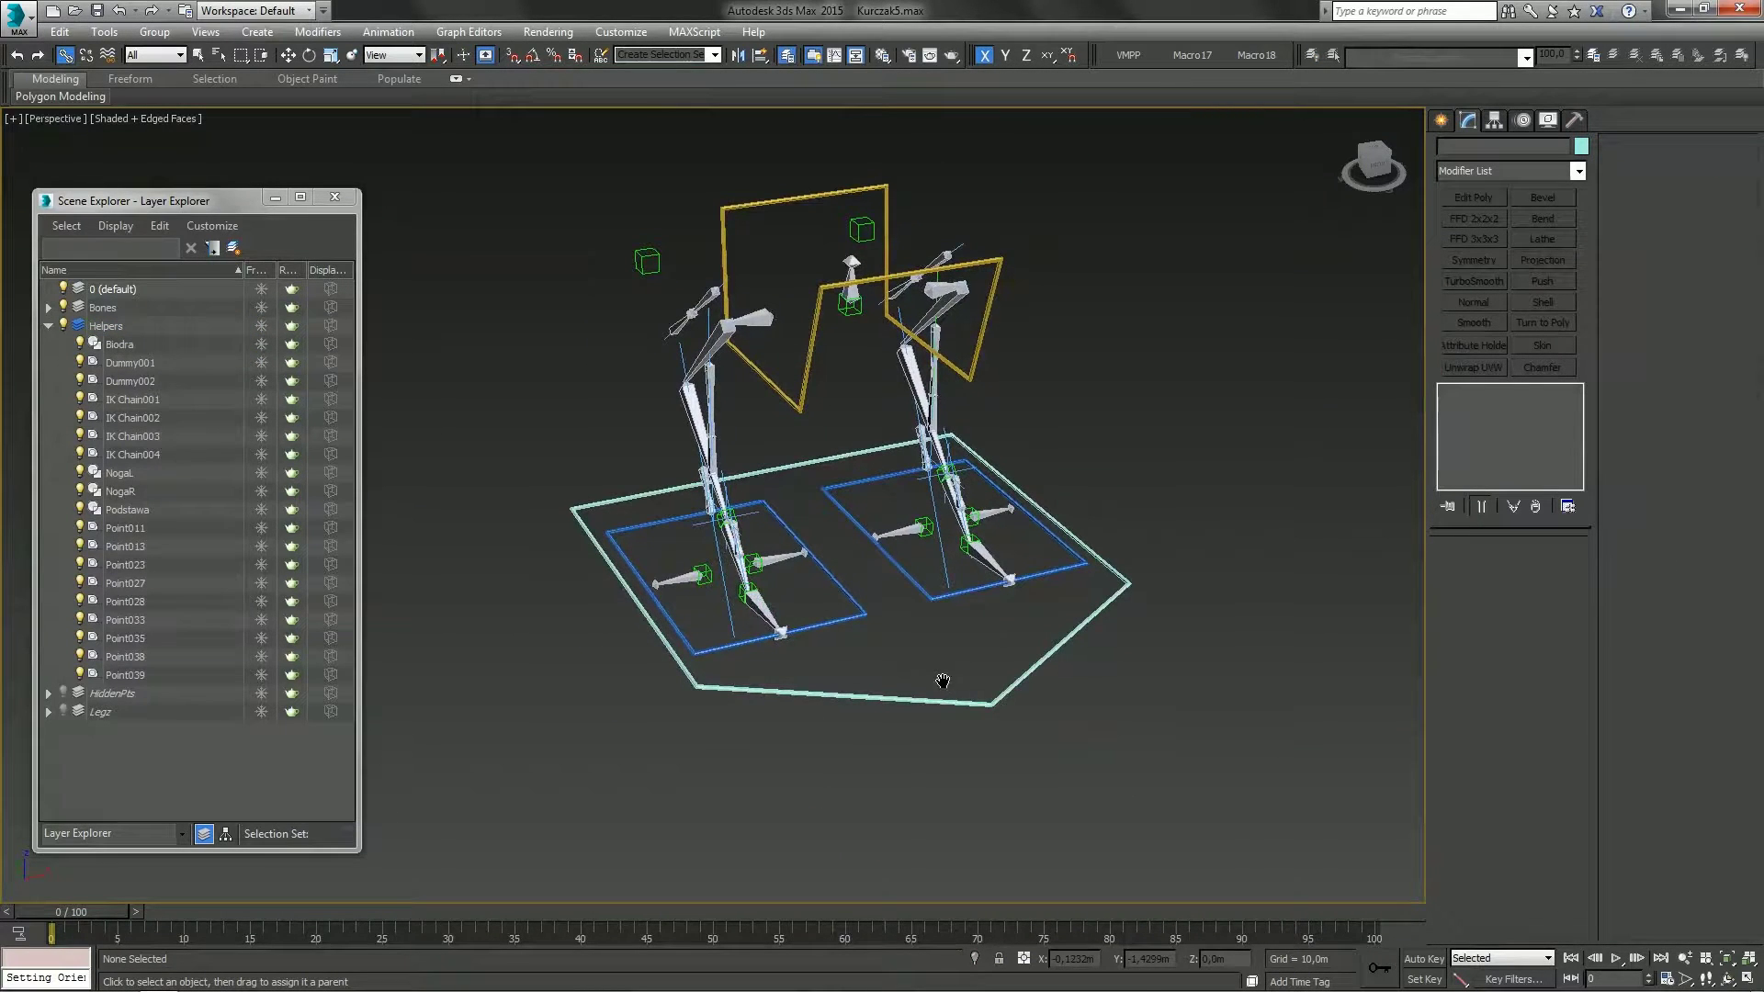
drag(977, 715, 962, 690)
key(e)
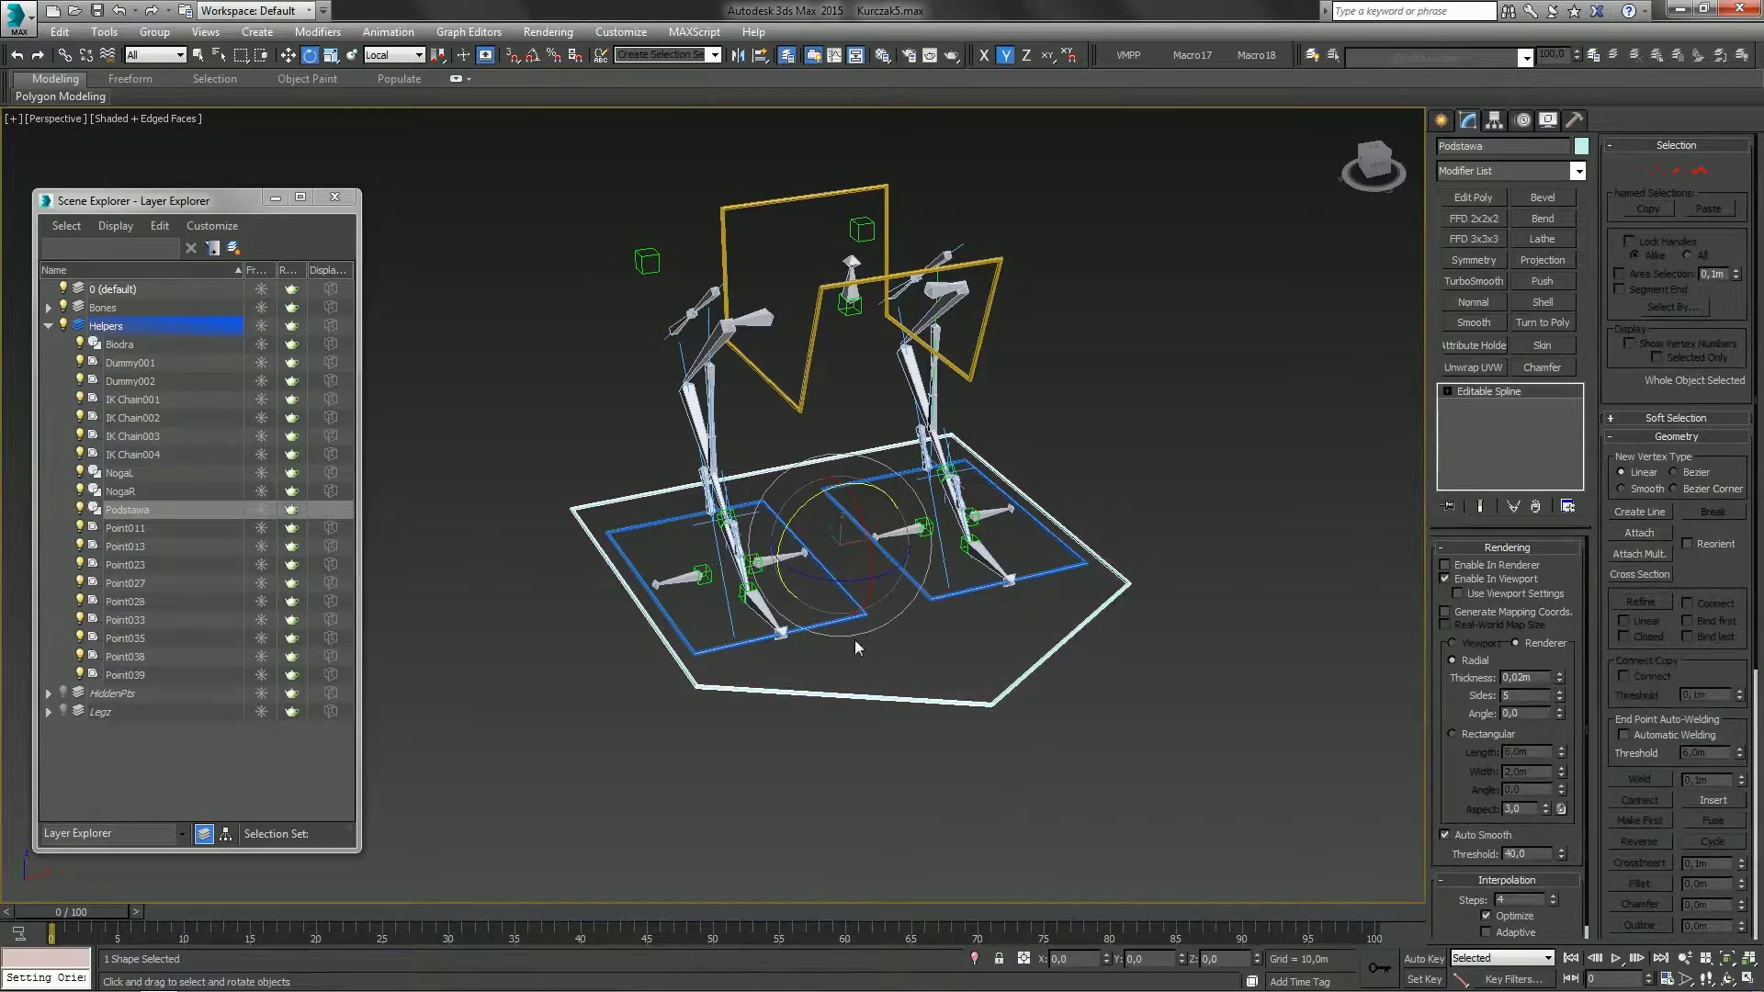
drag(834, 581, 822, 599)
key(ctrl+z)
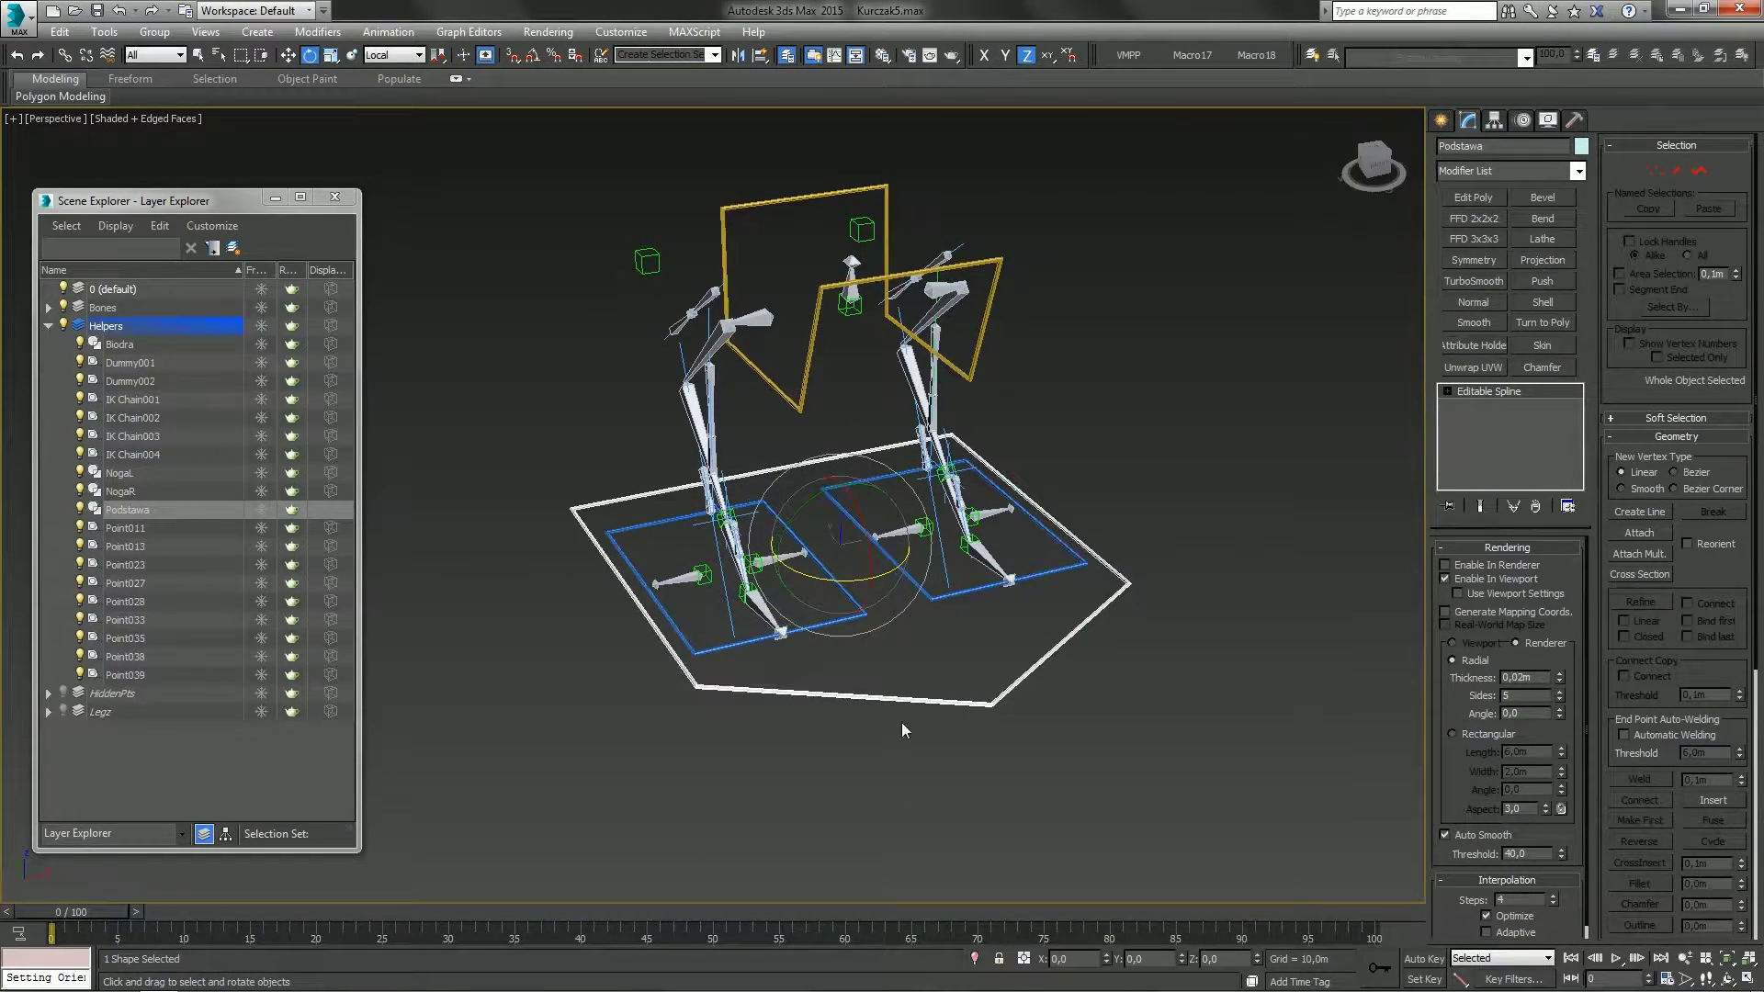
click(901, 722)
Link the point helper at the base of the central body bone to the Biodra outline
middle_drag(813, 248, 777, 350)
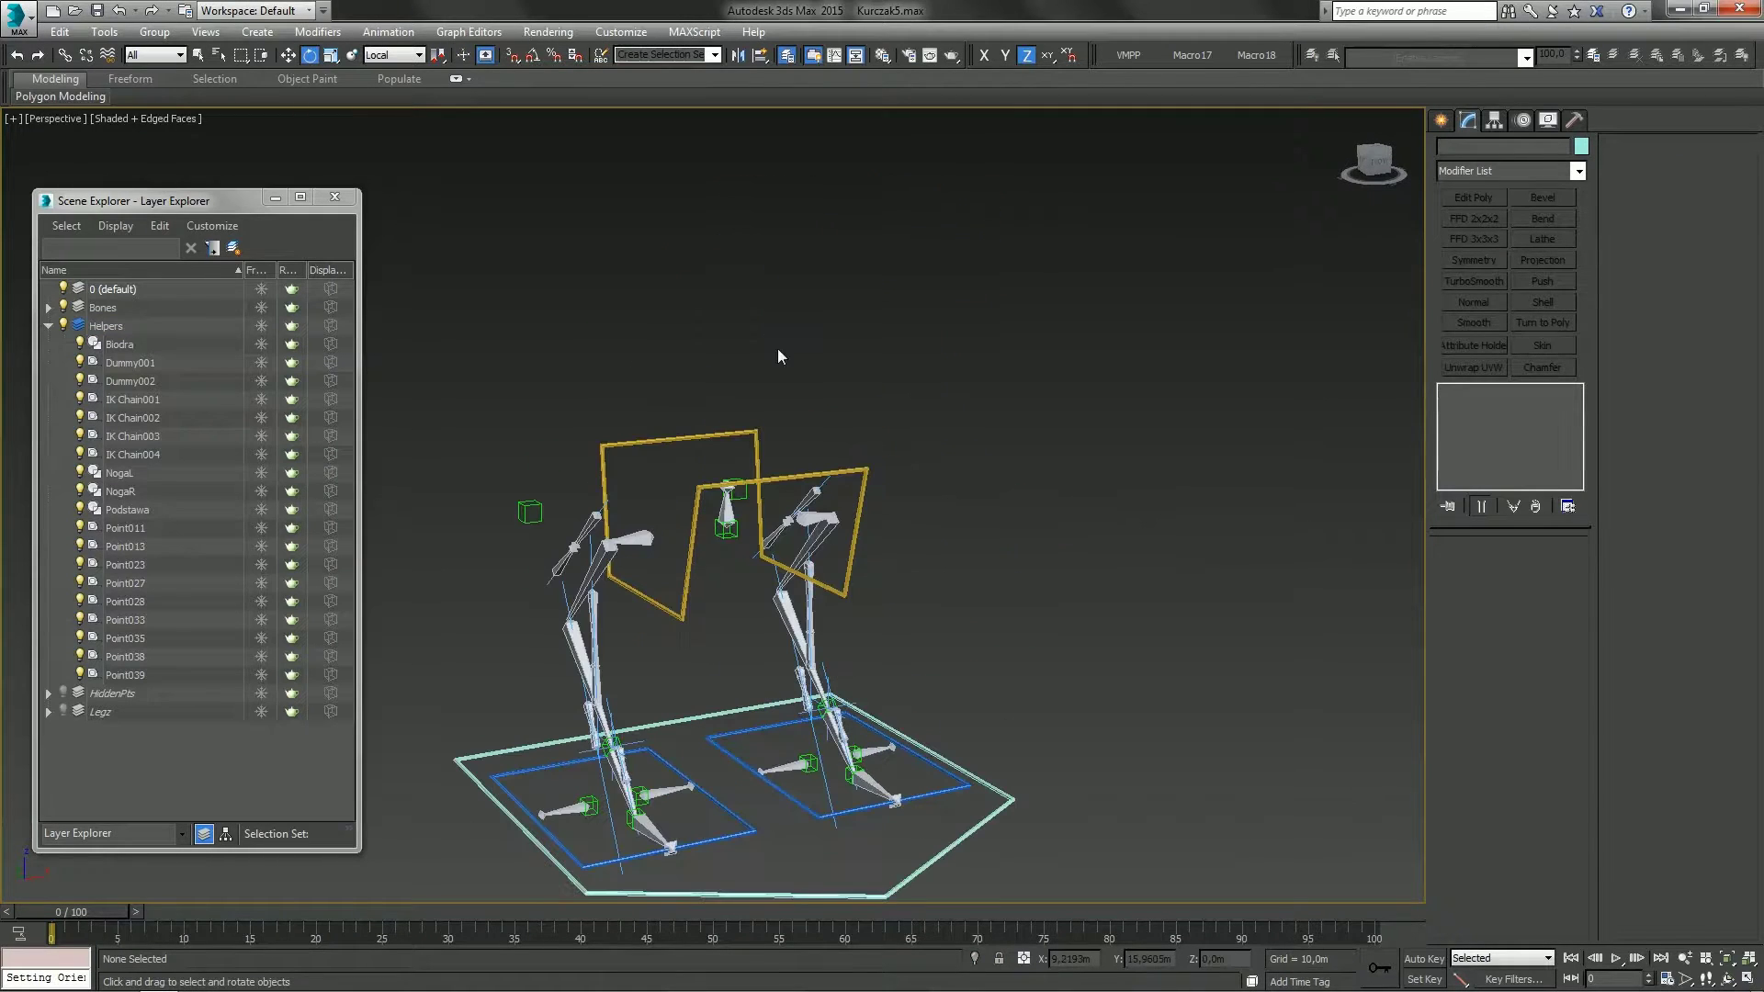
middle_drag(775, 481, 788, 450)
scroll(792, 416, up, 3)
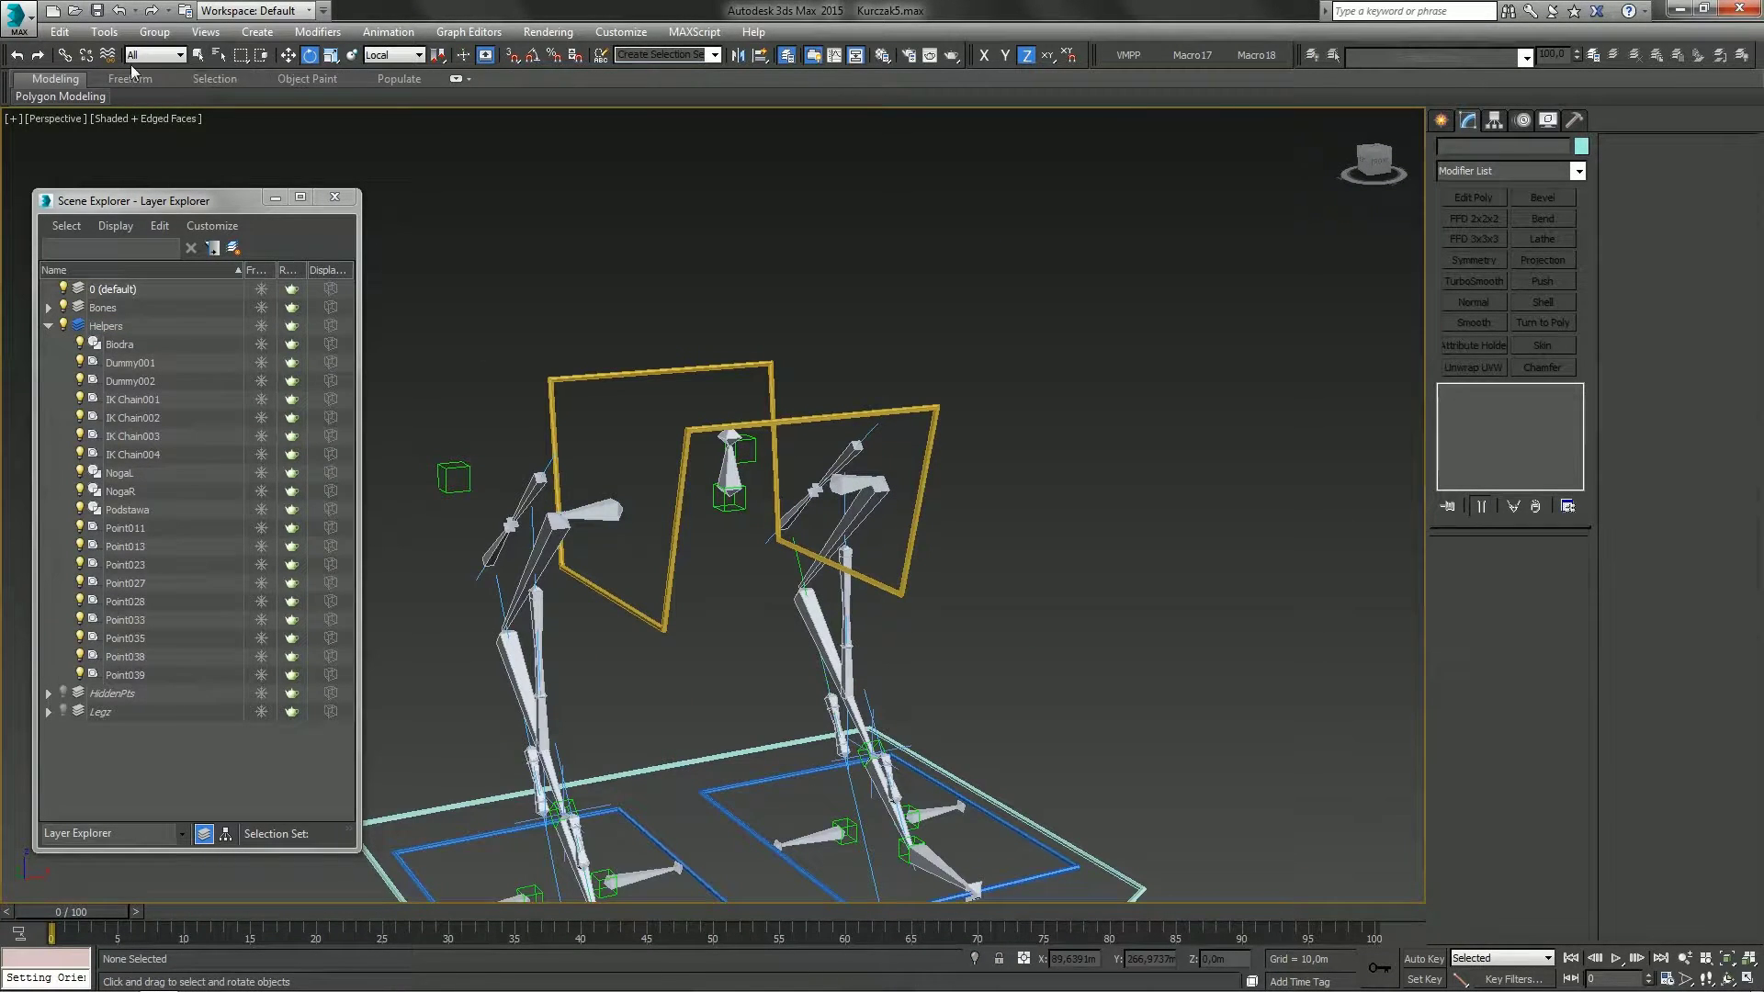
click(66, 55)
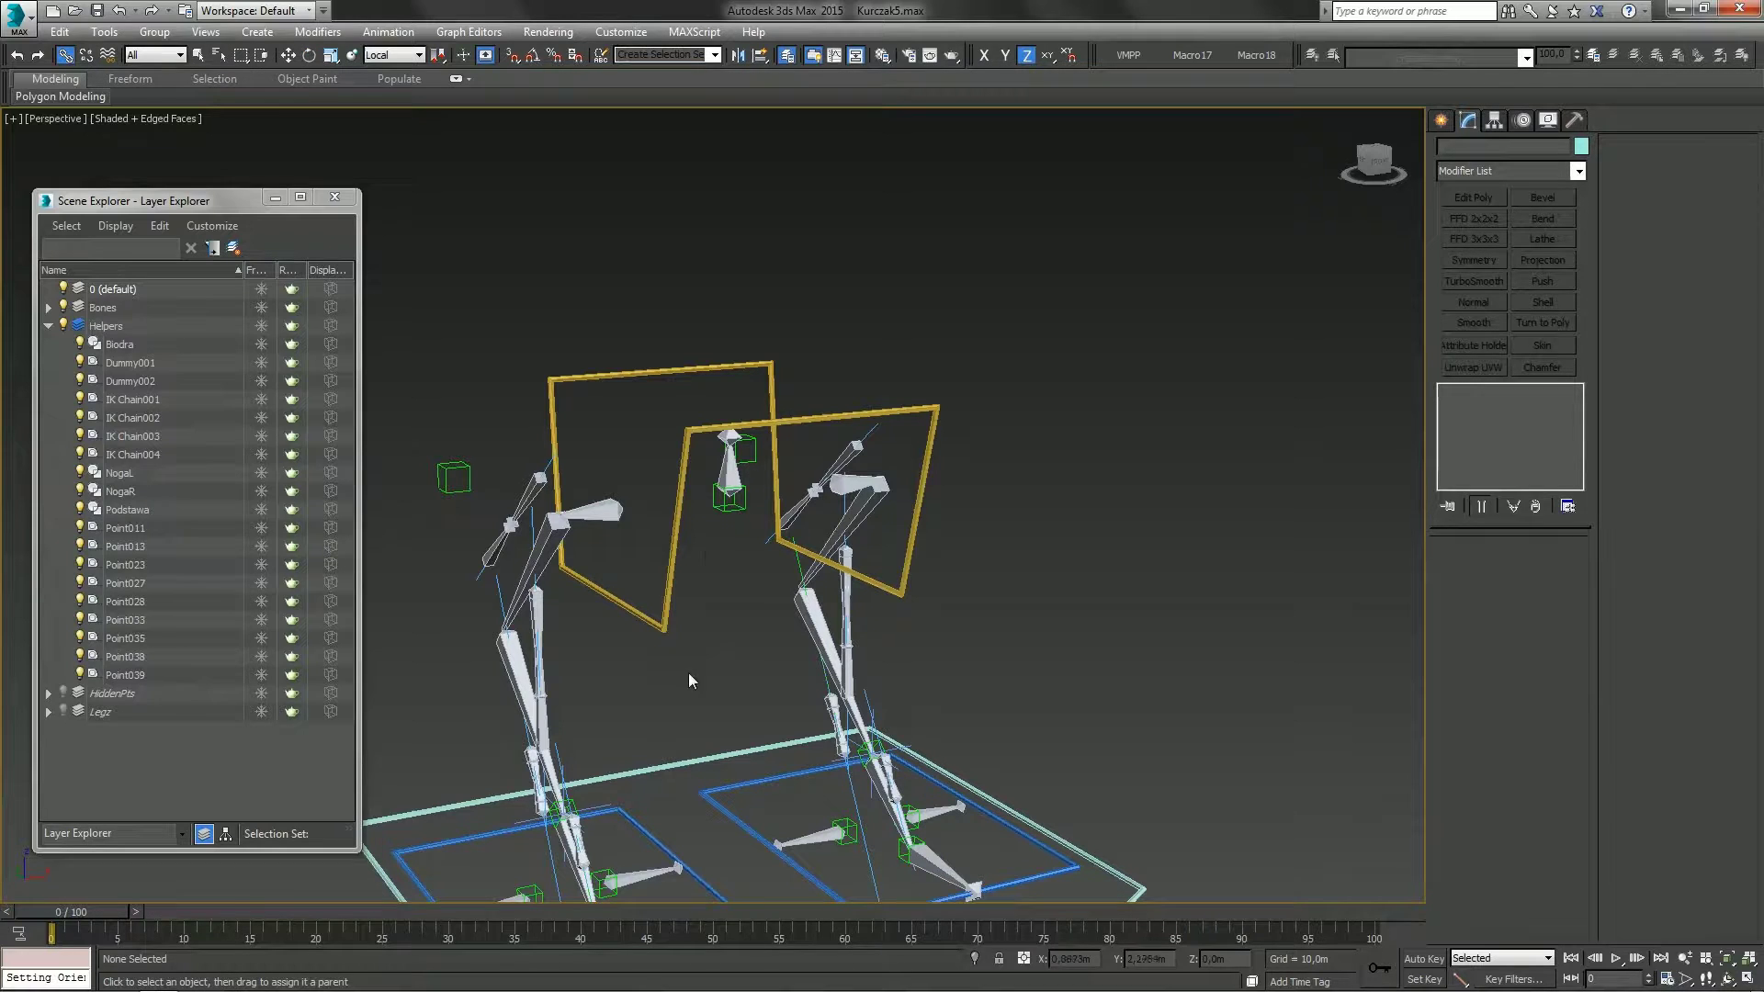
click(721, 511)
middle_drag(644, 640, 685, 463)
click(746, 587)
Try rotating the Biodra outline about different axes to test how the body and leg bones follow, and revert the rotations
alt+middle_drag(754, 280, 791, 428)
click(734, 433)
key(e)
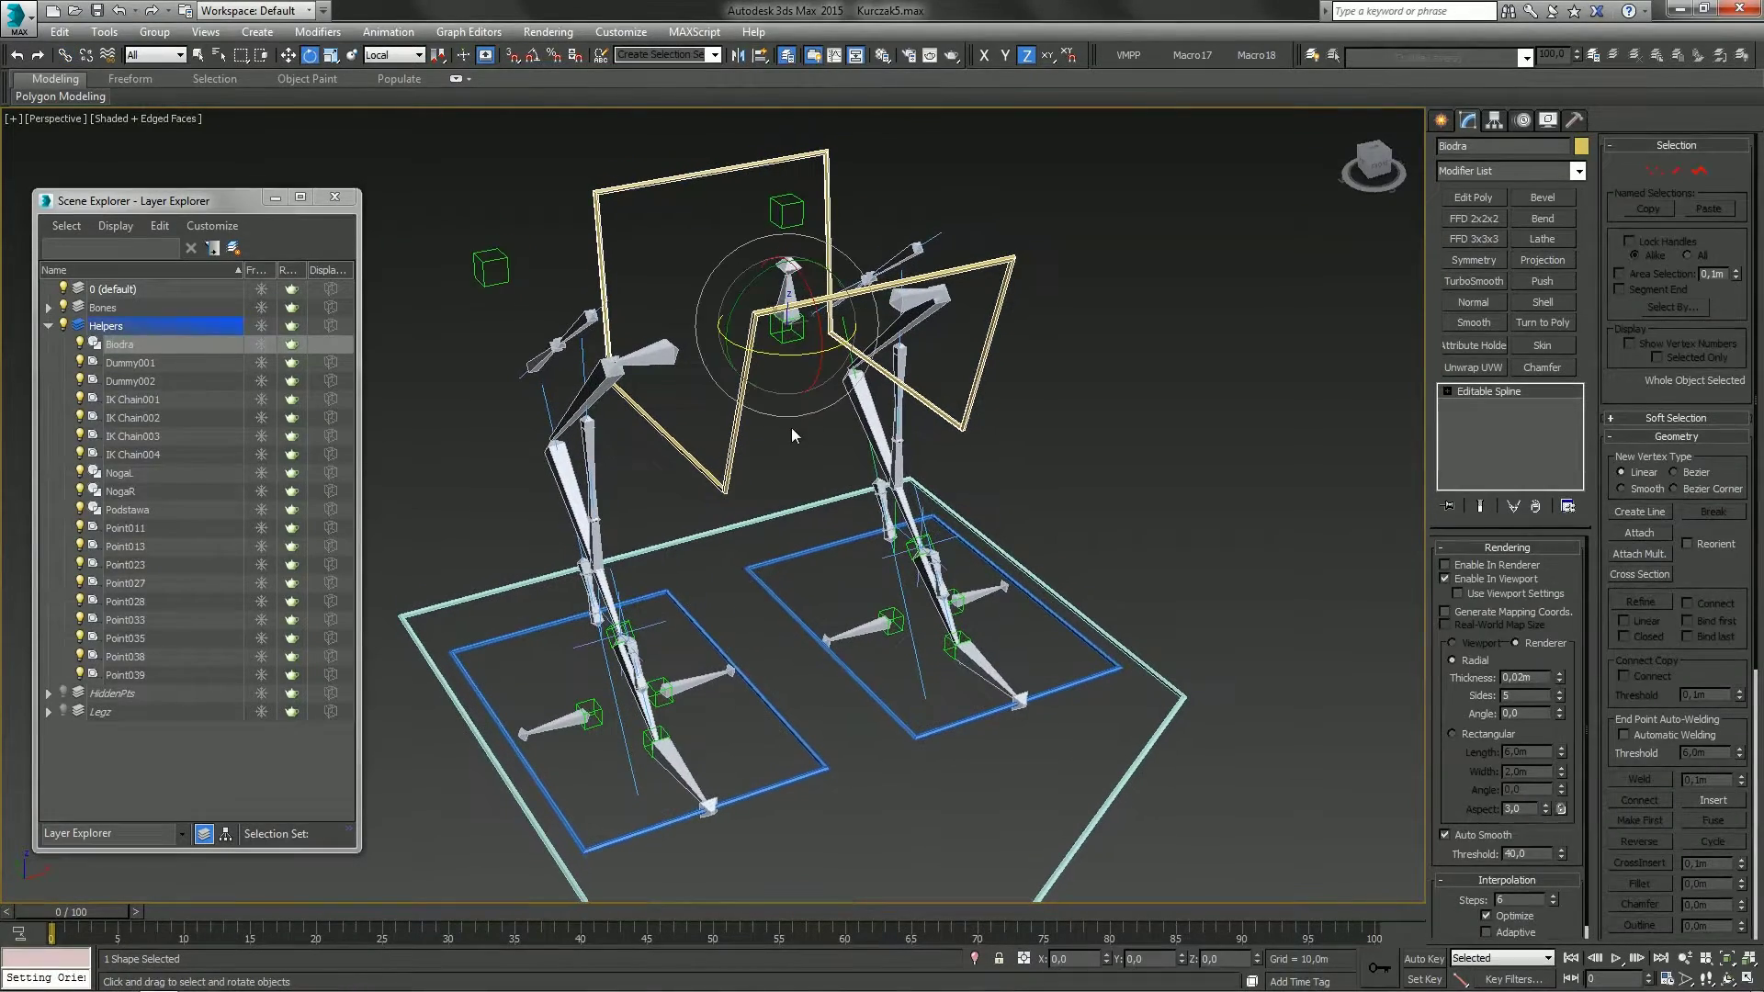
mouse_move(781, 366)
mouse_down()
mouse_move(794, 354)
mouse_move(763, 358)
mouse_up()
key(ctrl+z)
click(690, 153)
click(671, 178)
drag(762, 292, 867, 367)
alt+middle_drag(1033, 417, 1036, 419)
middle_drag(803, 375, 822, 392)
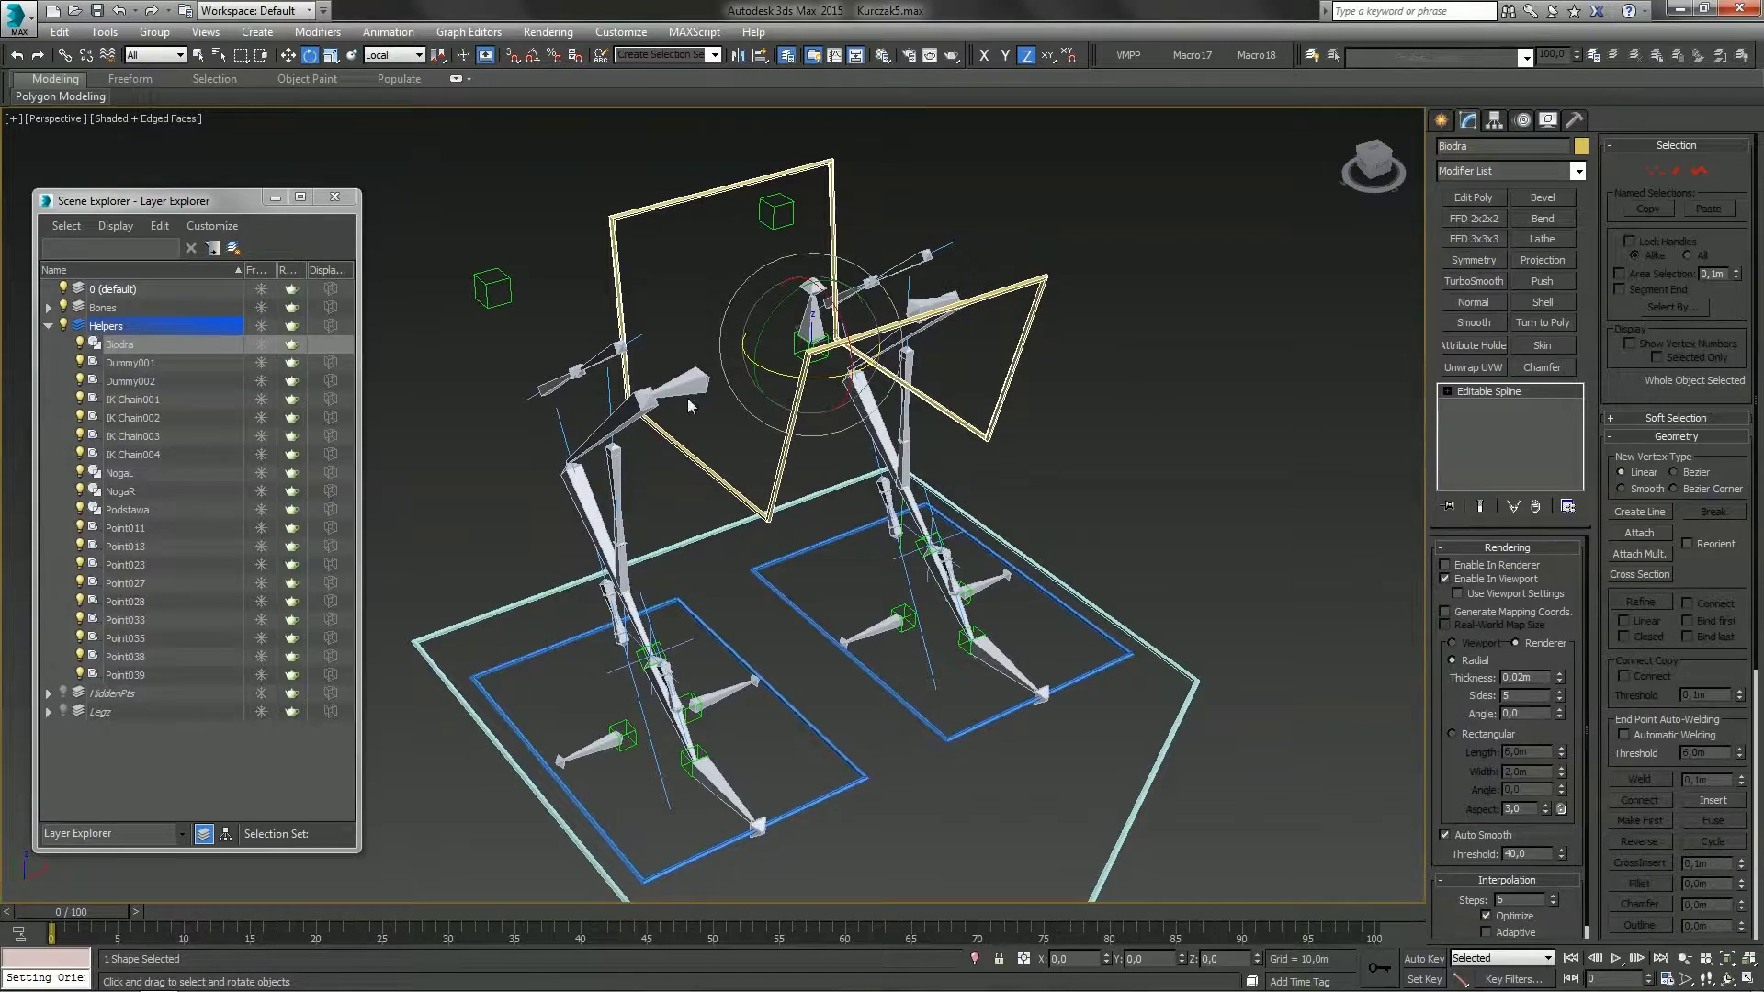
middle_drag(1204, 387, 1194, 353)
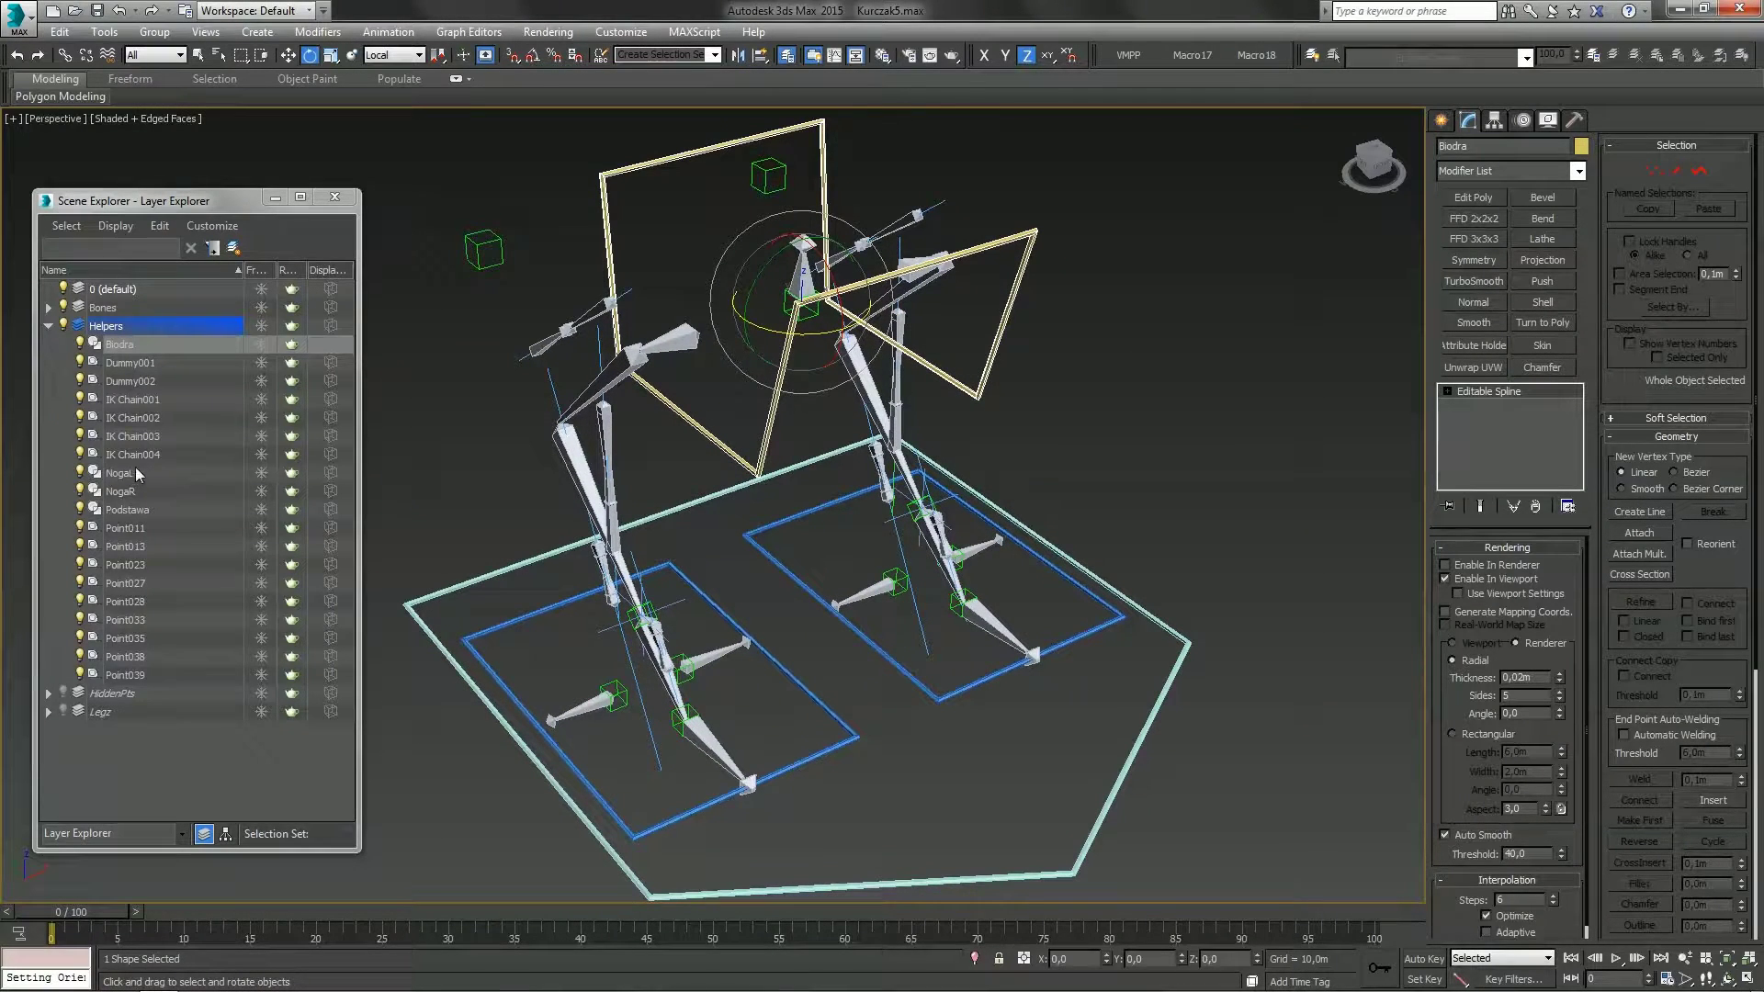
Try rotating the Biodra outline with the Legz mesh displayed in place of the Bones layer
click(62, 309)
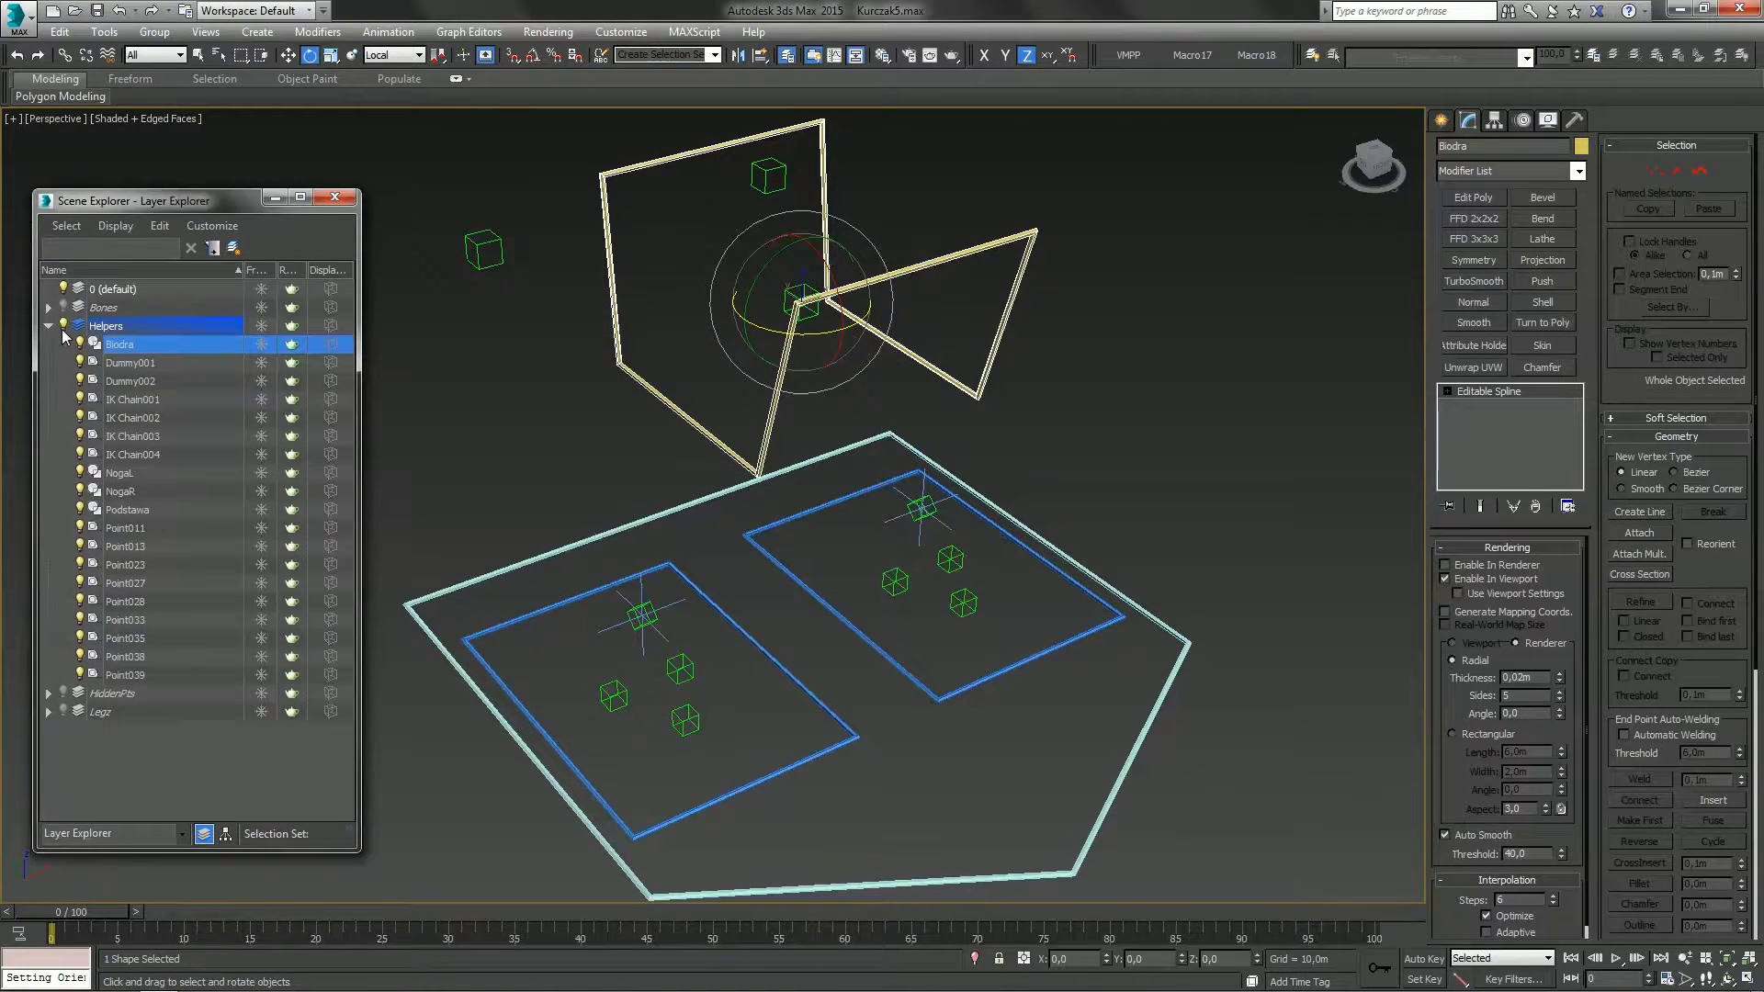
click(62, 327)
click(63, 711)
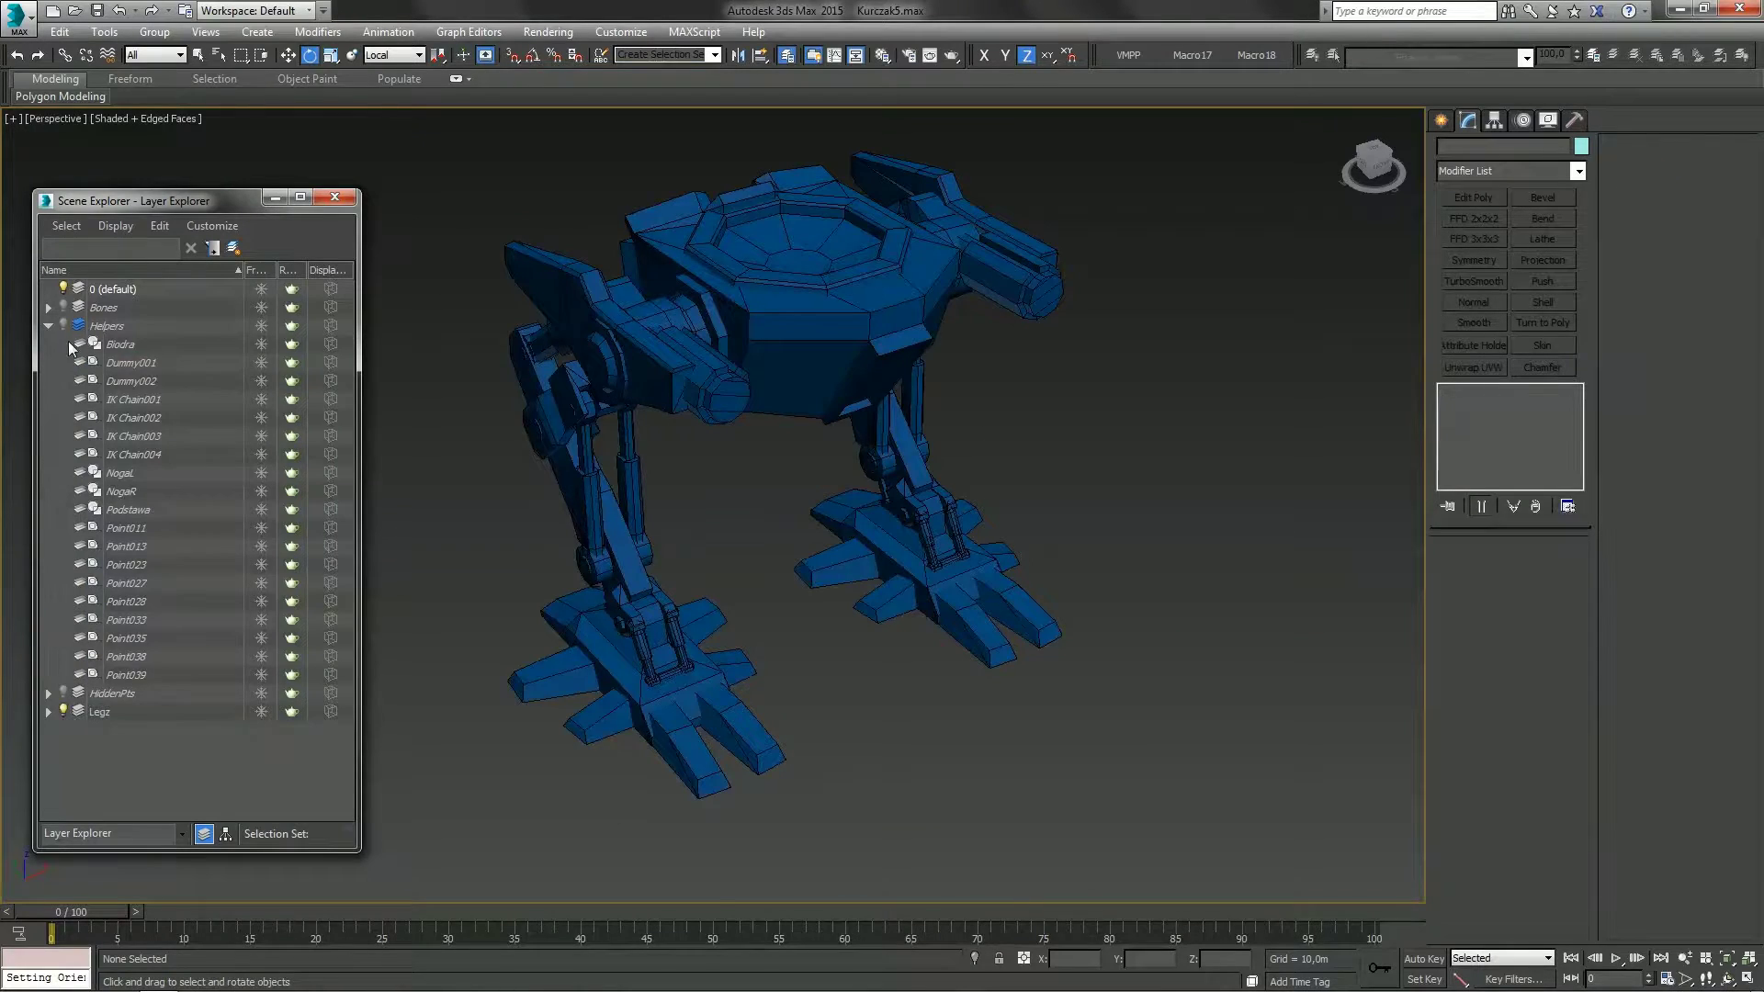
click(63, 326)
alt+middle_drag(651, 373, 699, 346)
click(652, 293)
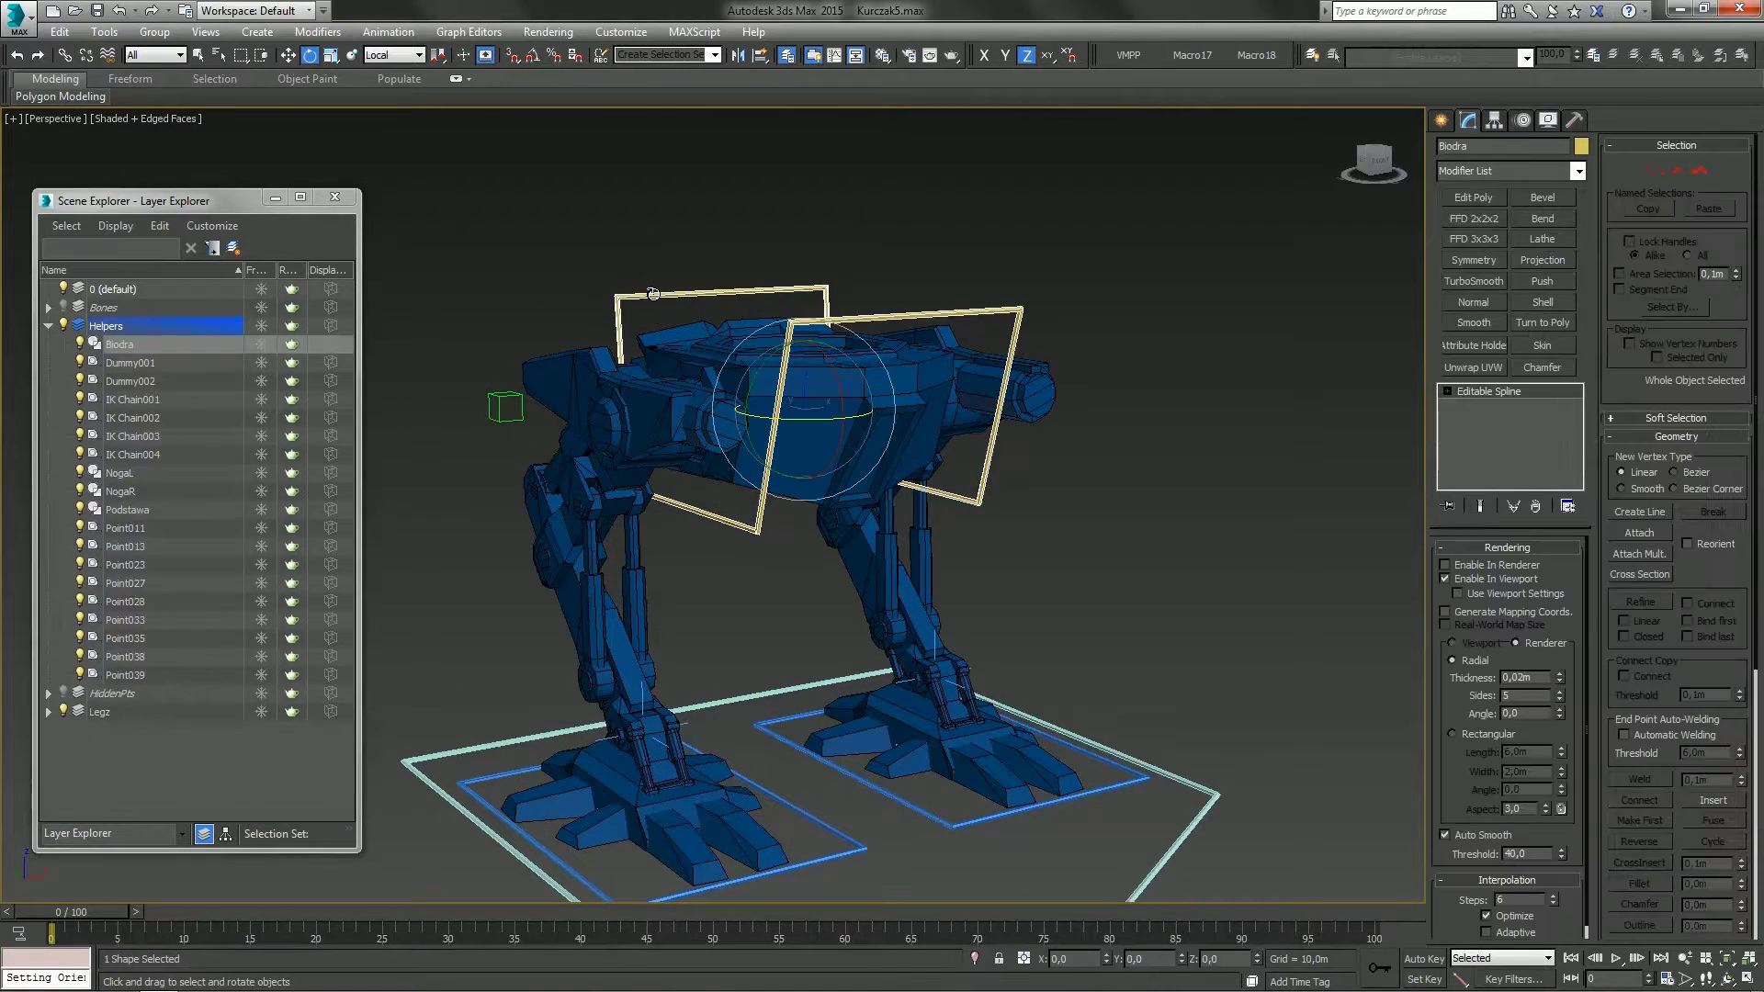
mouse_move(815, 383)
mouse_down()
mouse_move(799, 393)
mouse_move(817, 373)
mouse_up()
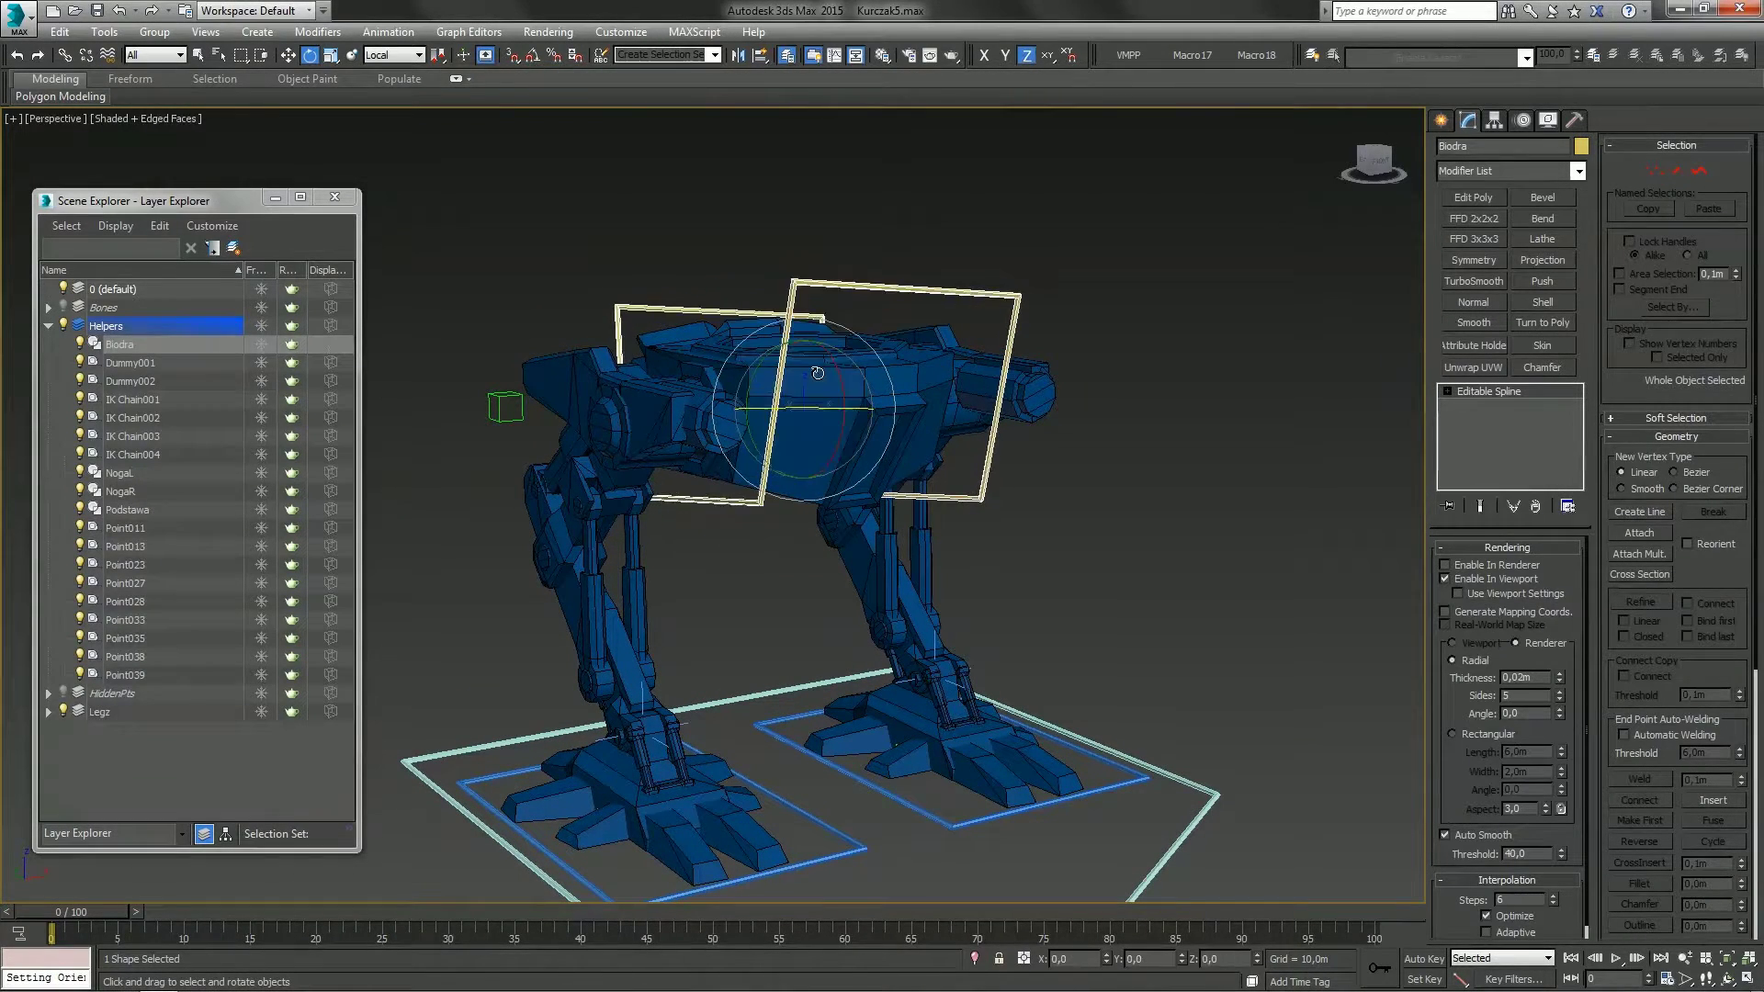
right_click(817, 373)
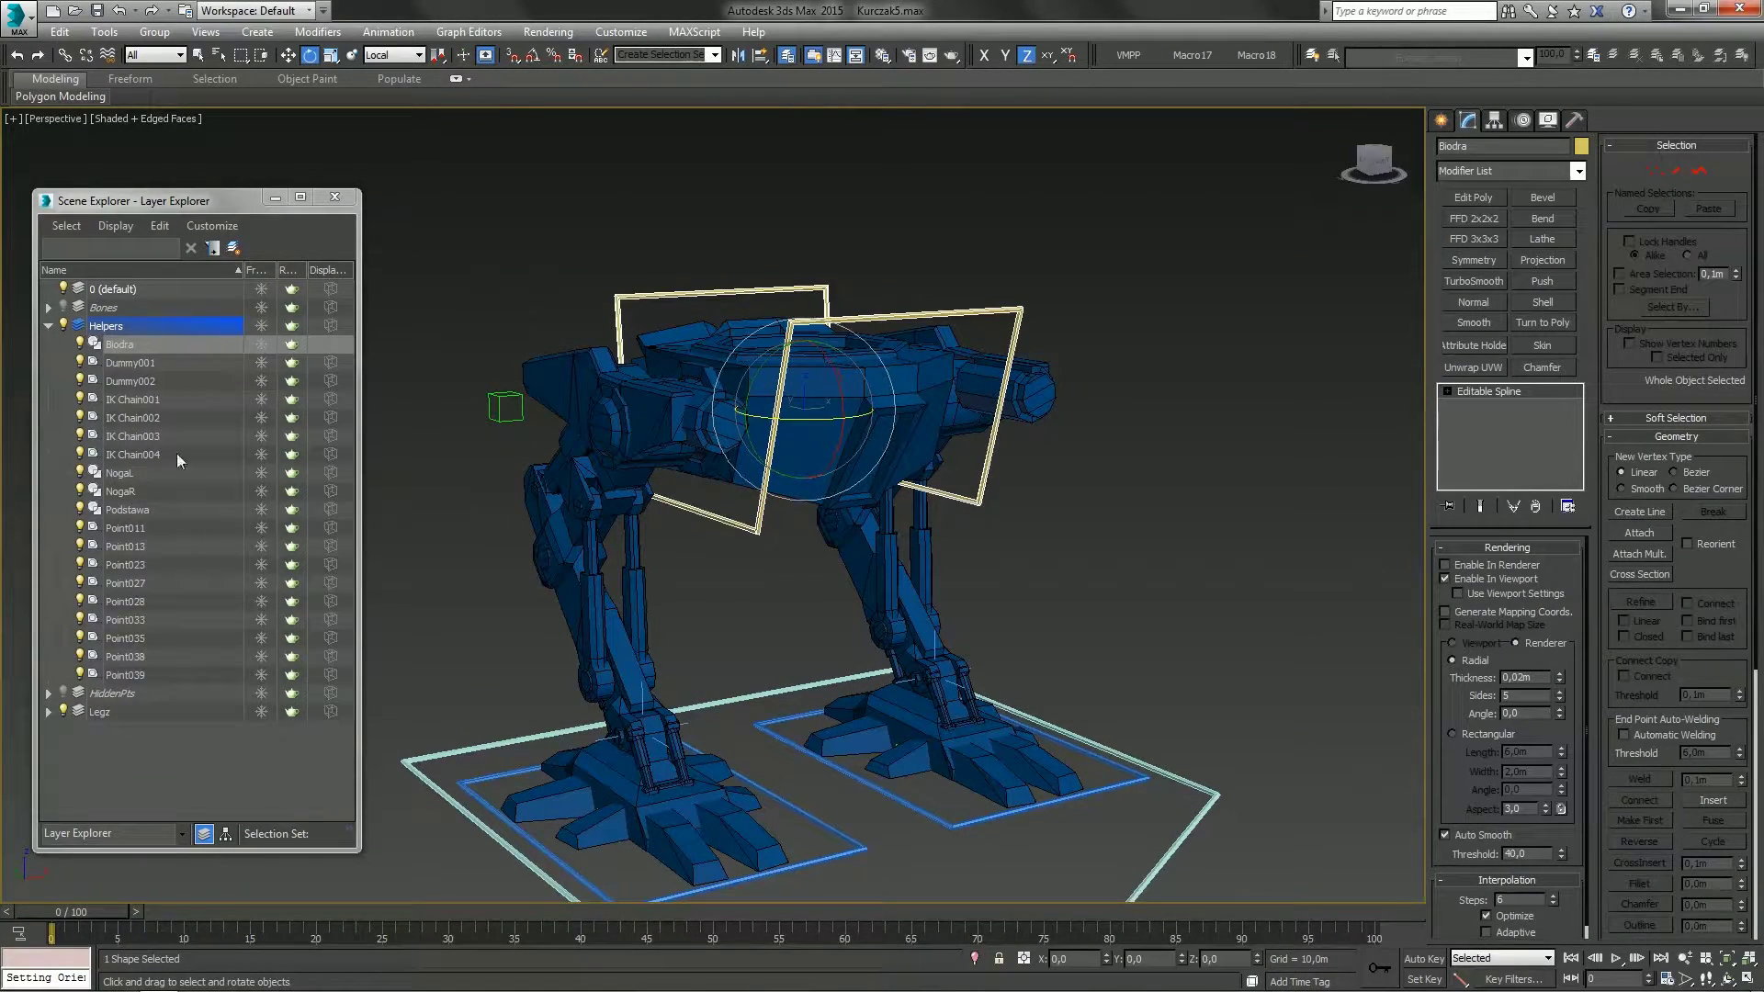
click(64, 711)
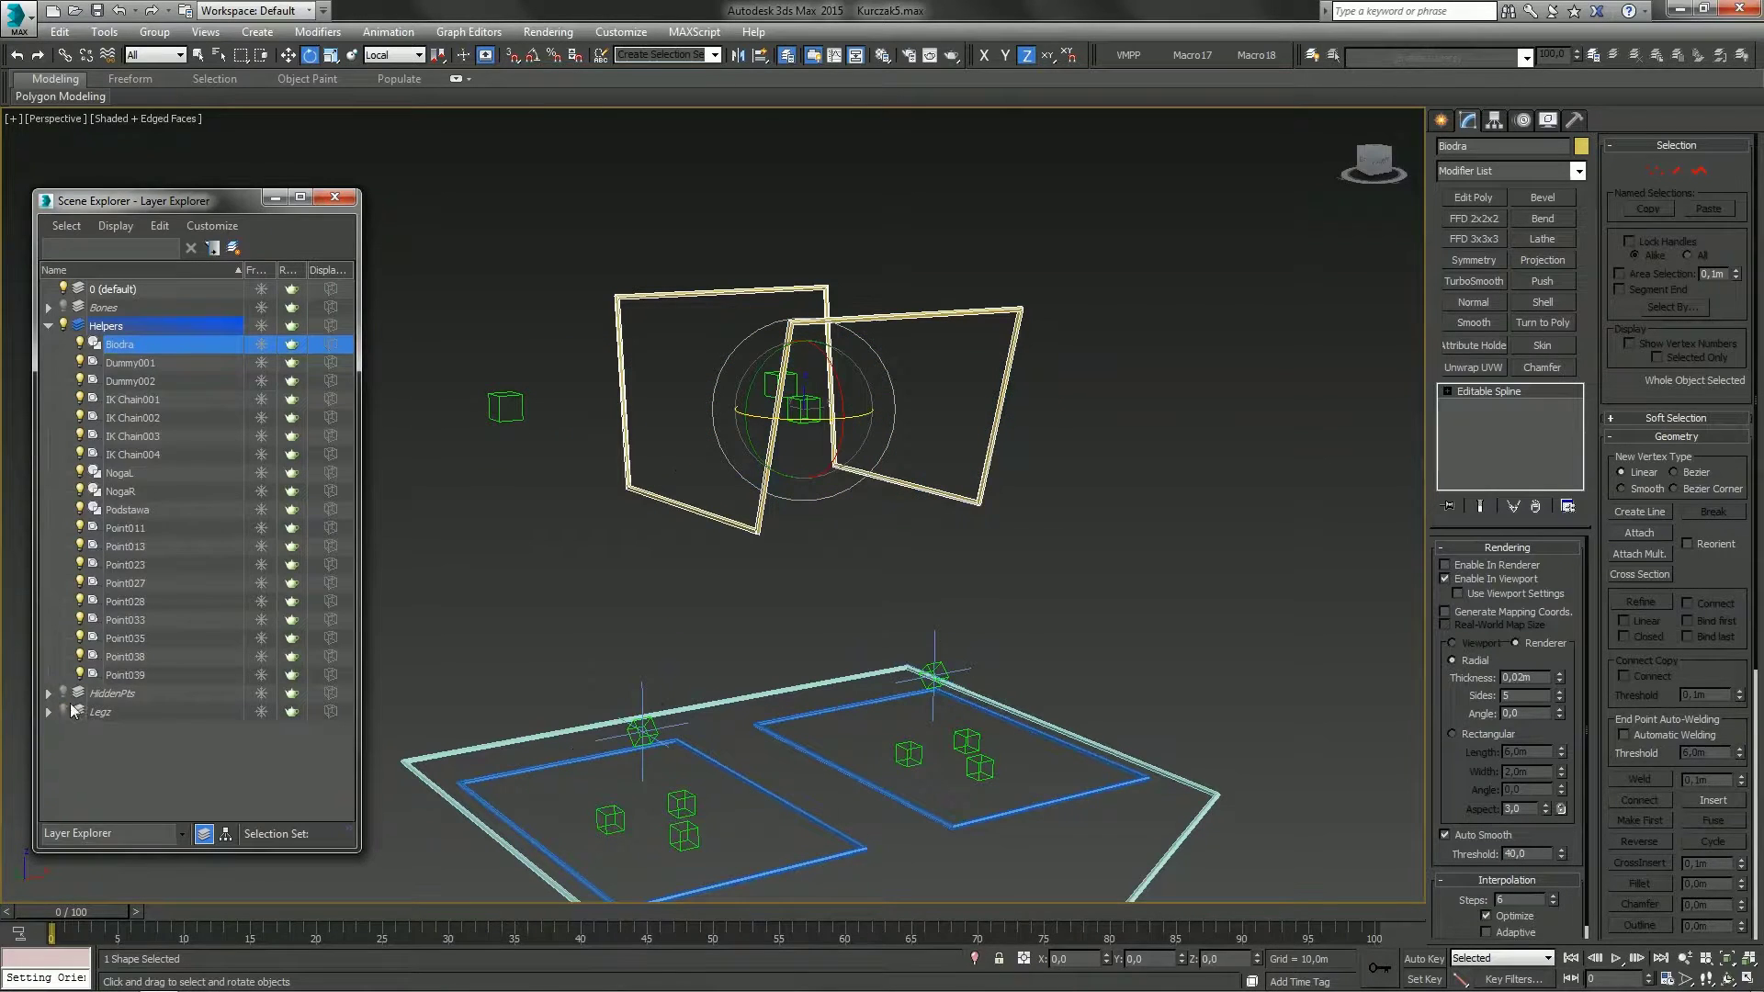
click(62, 307)
Link the right ankle's two IK chains and its point helper Point023 to the NogaR outline
scroll(718, 439, down, 5)
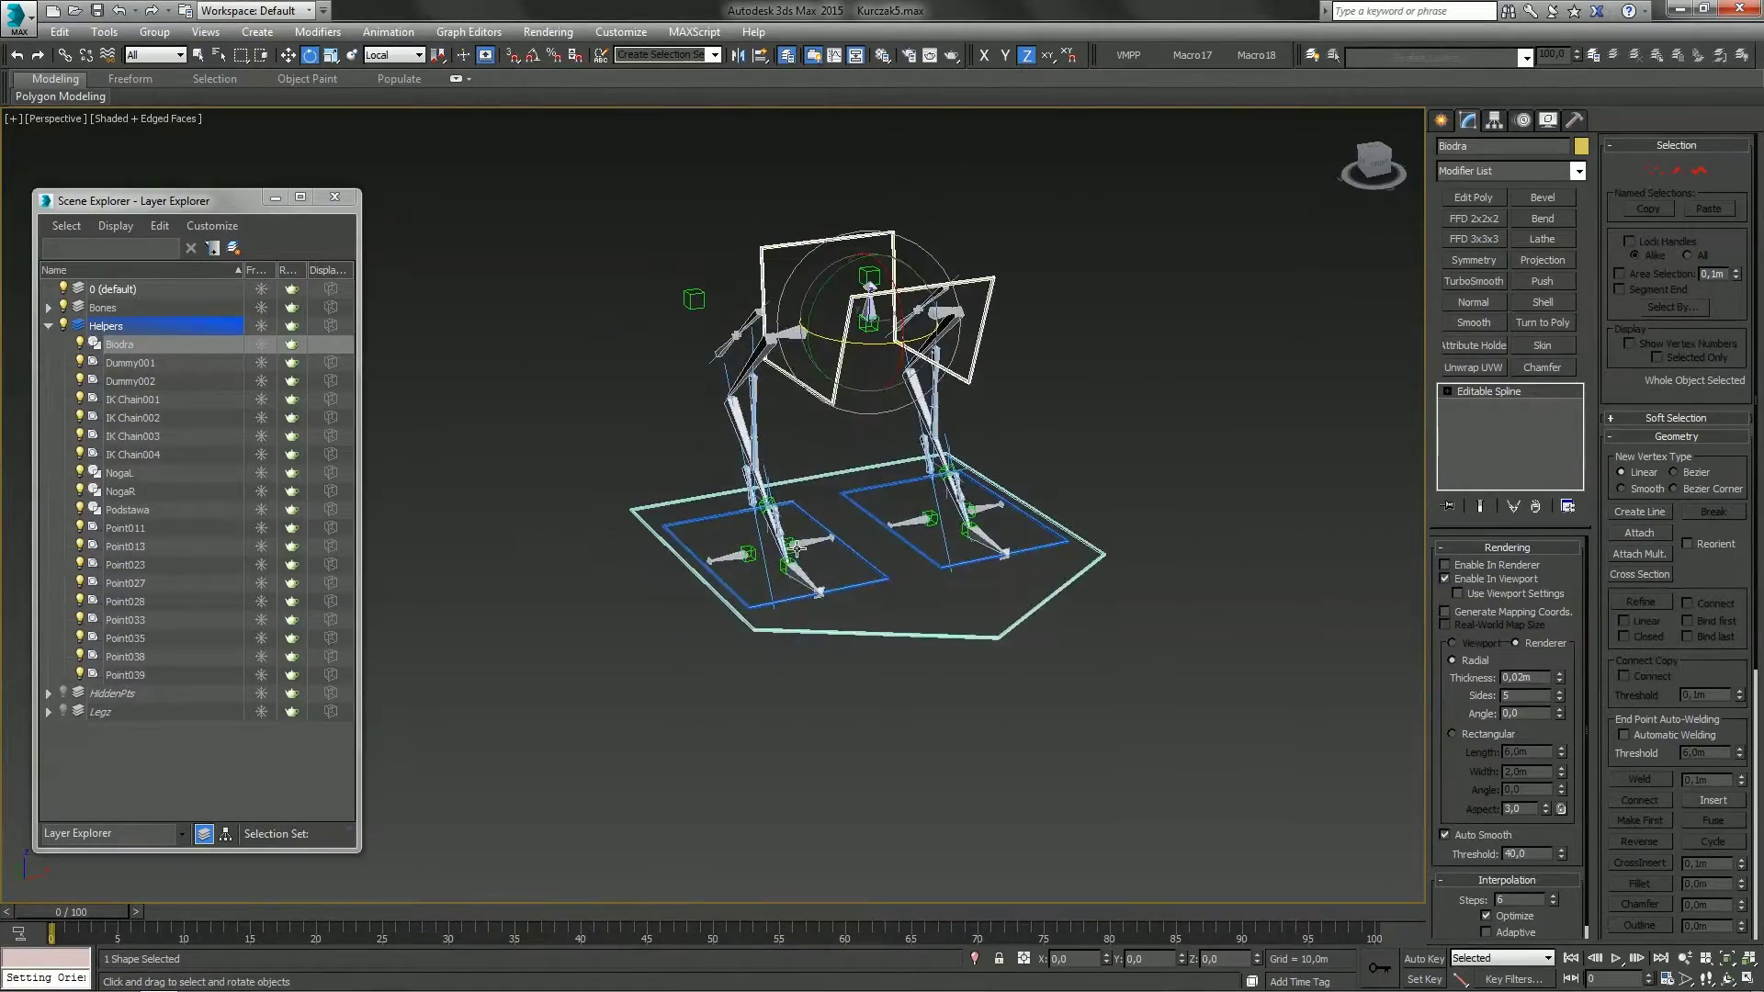
scroll(735, 575, up, 6)
scroll(843, 521, up, 5)
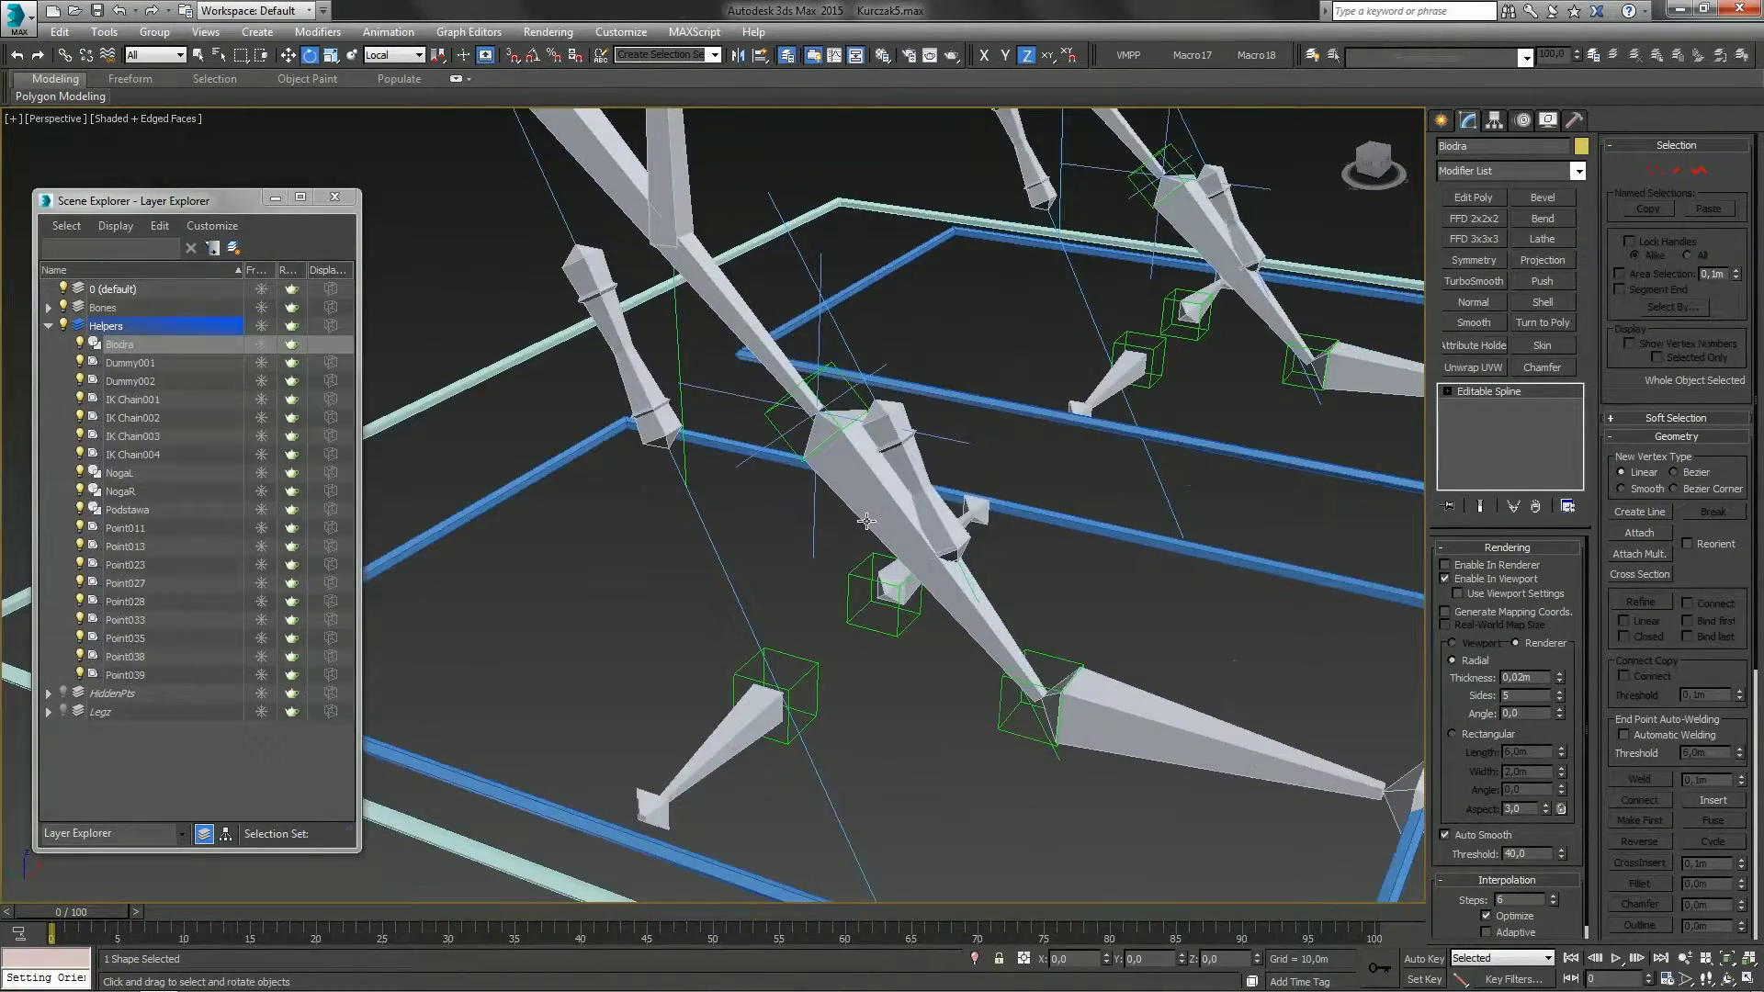
middle_drag(856, 505, 926, 529)
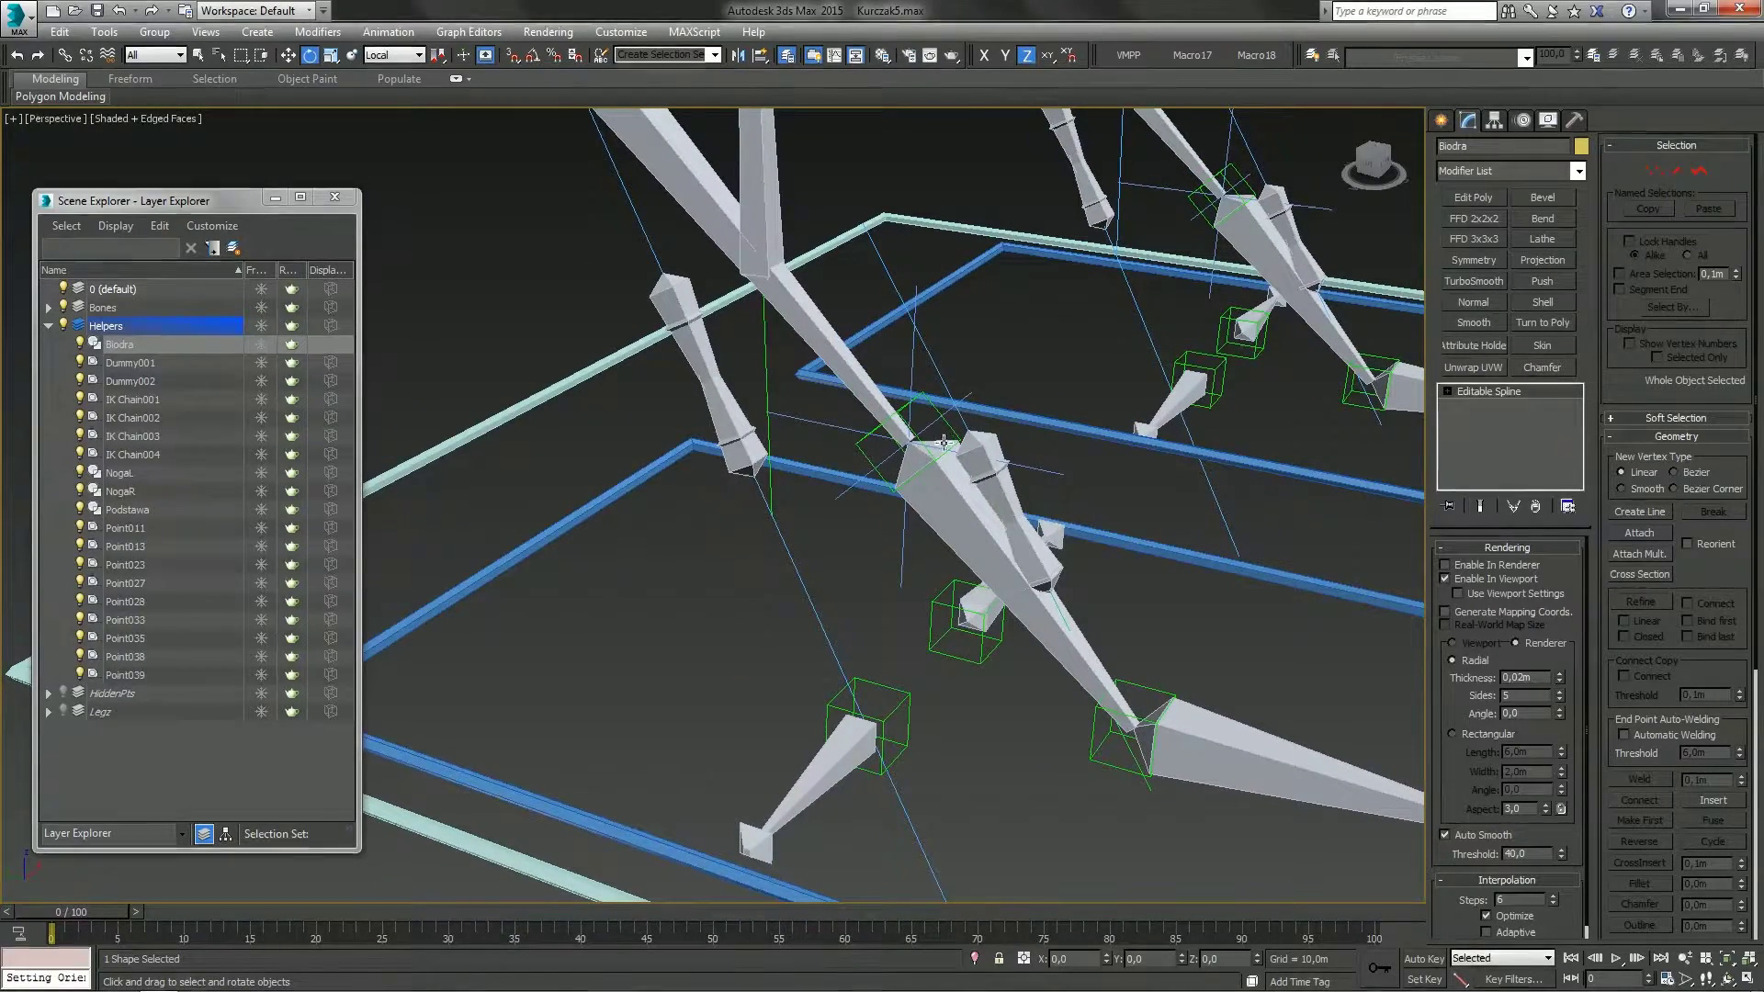
alt+middle_drag(891, 442, 946, 509)
scroll(891, 494, up, 3)
scroll(947, 509, down, 3)
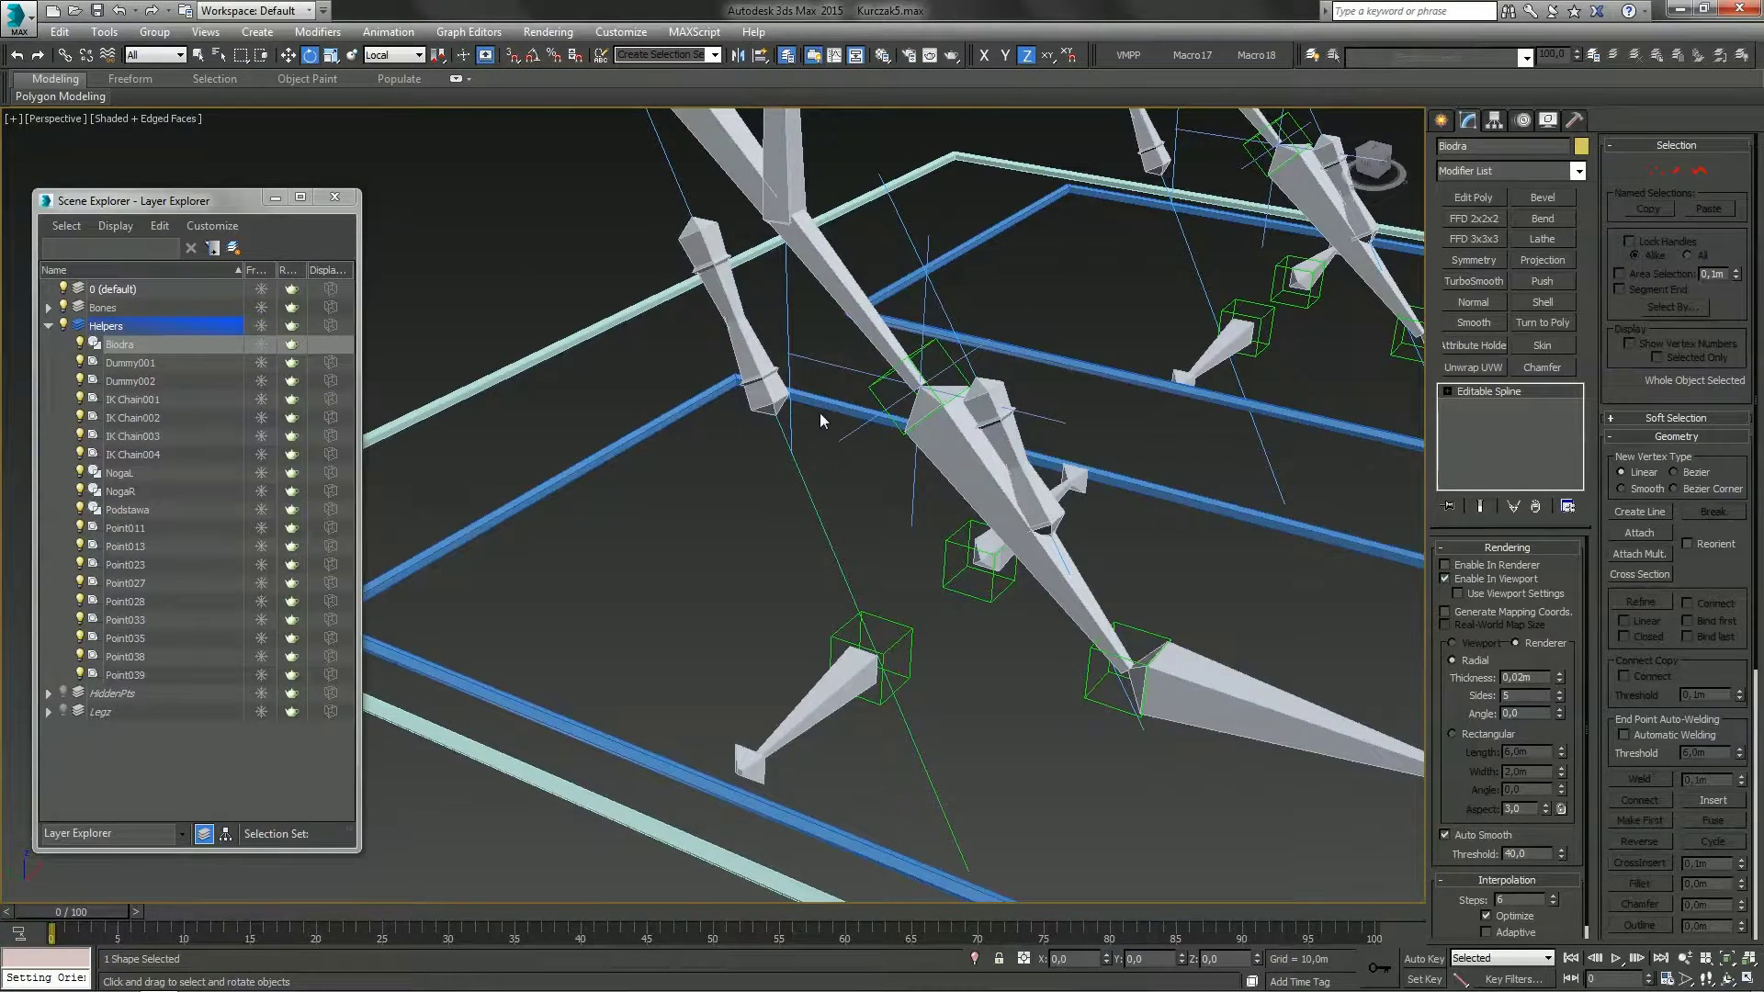
click(65, 54)
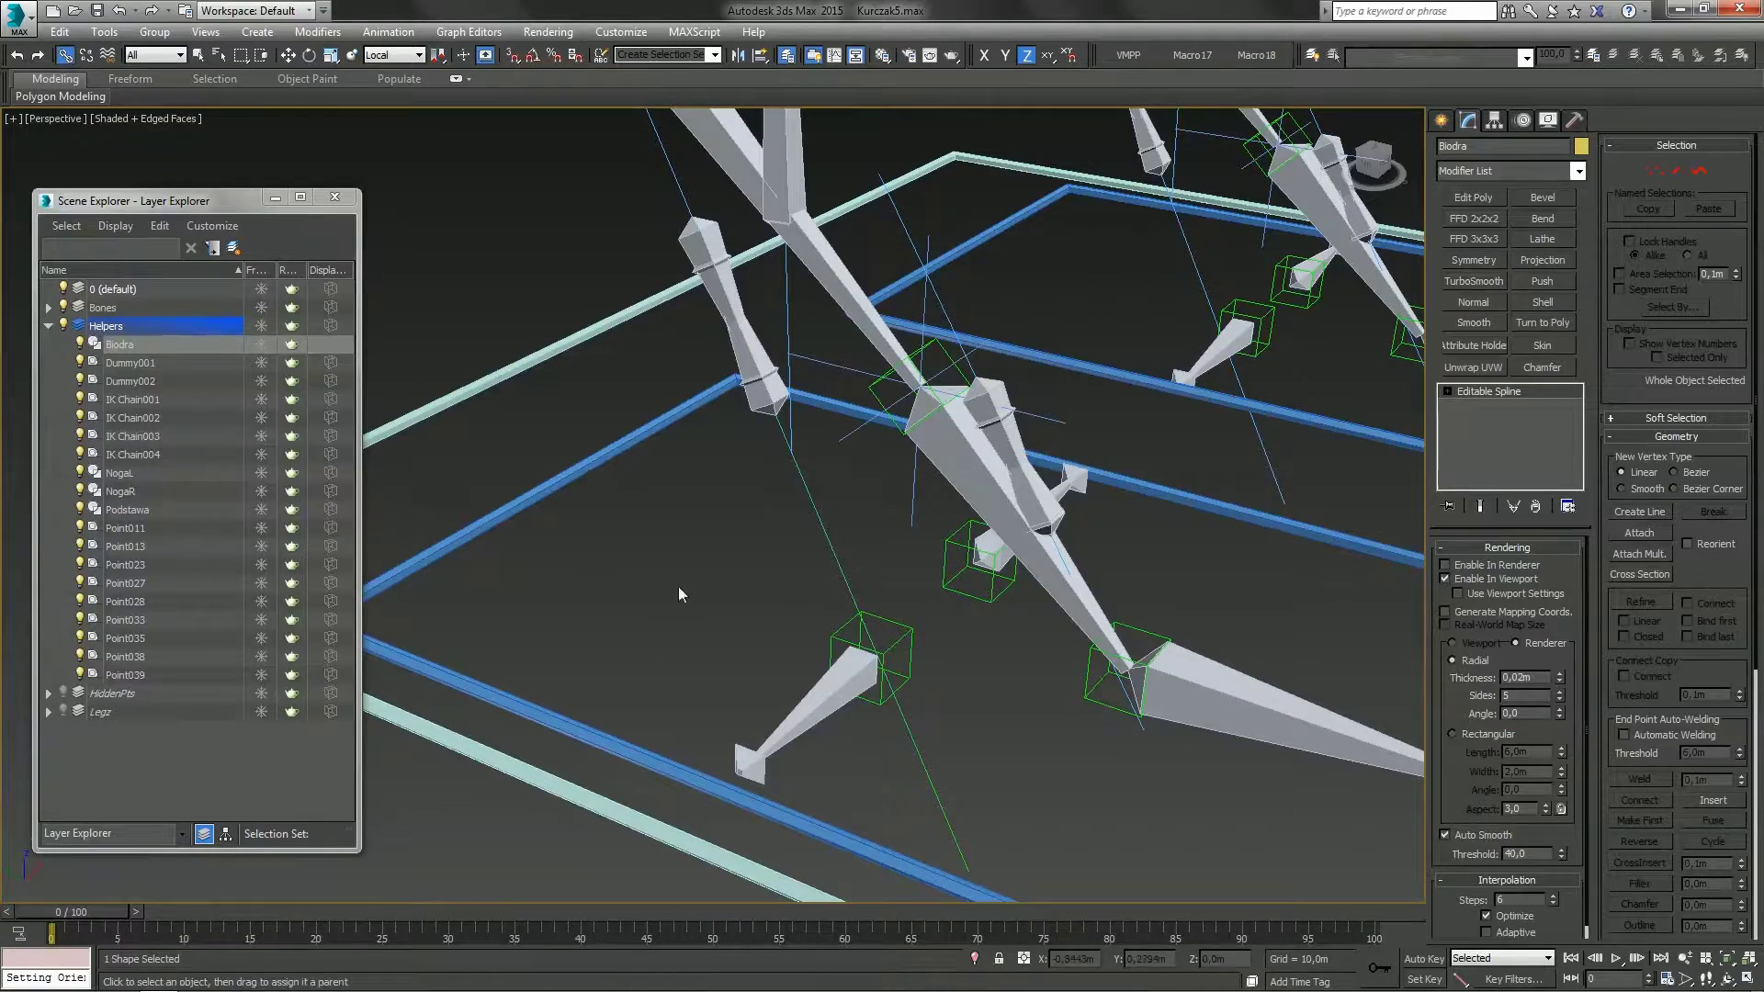
alt+middle_drag(961, 466, 784, 480)
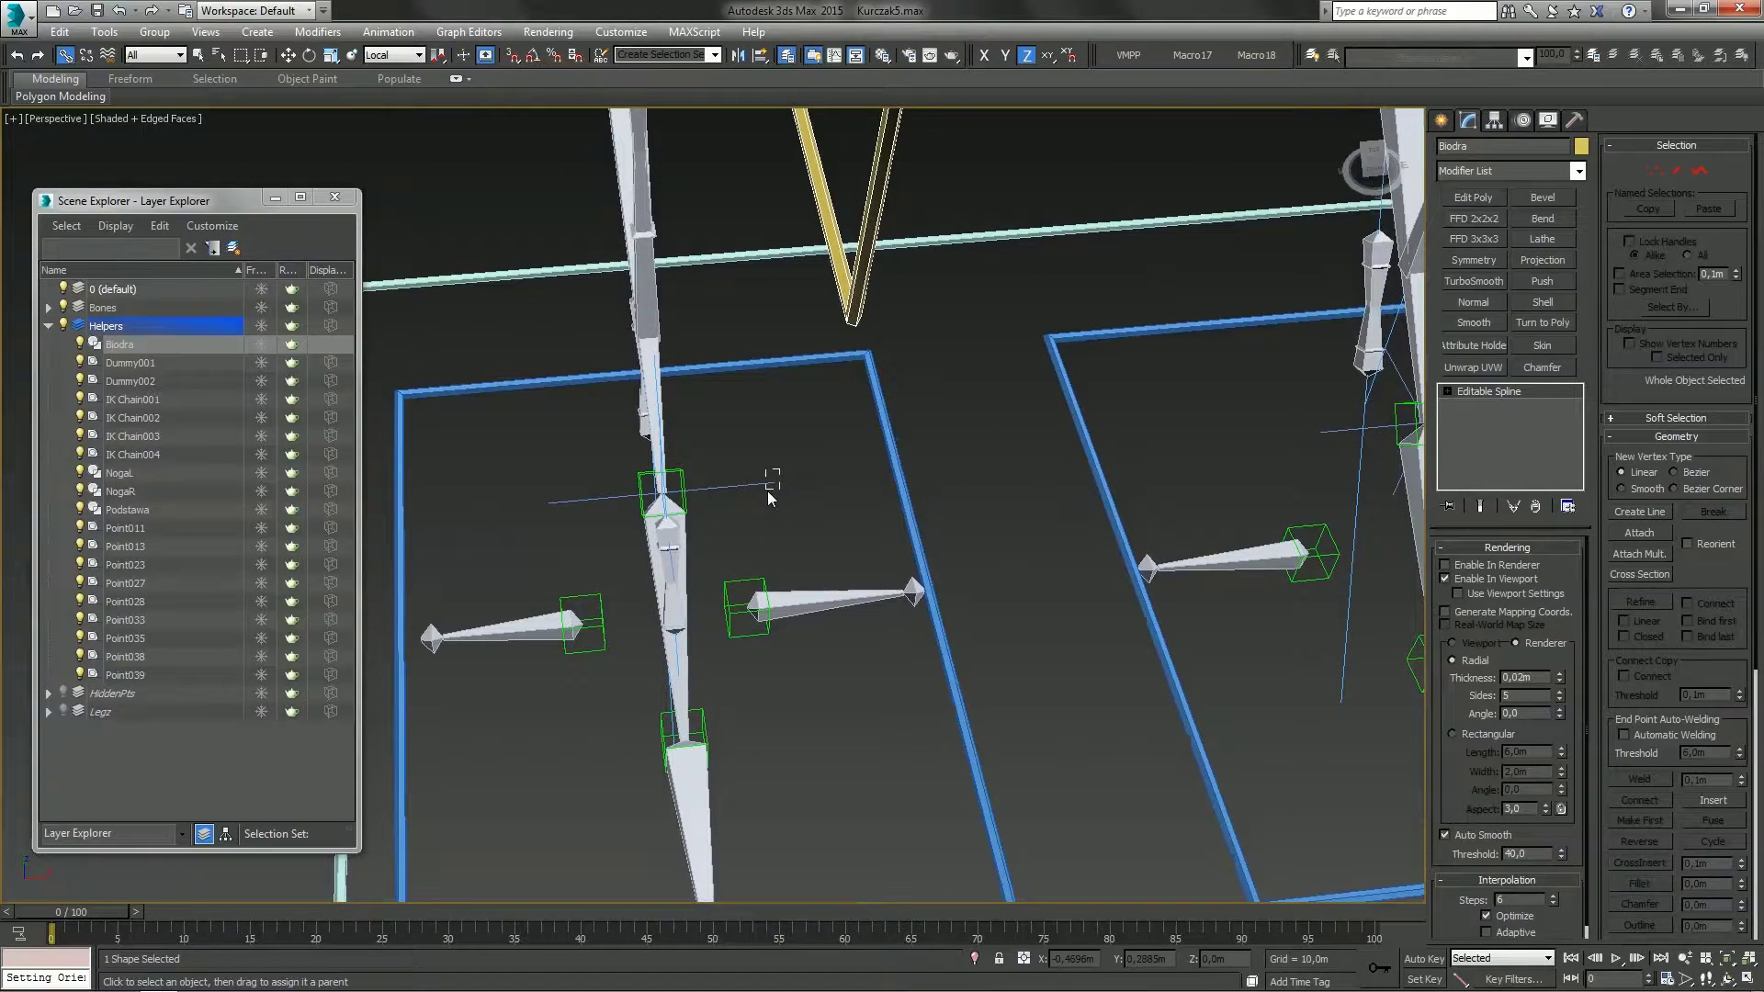
click(768, 491)
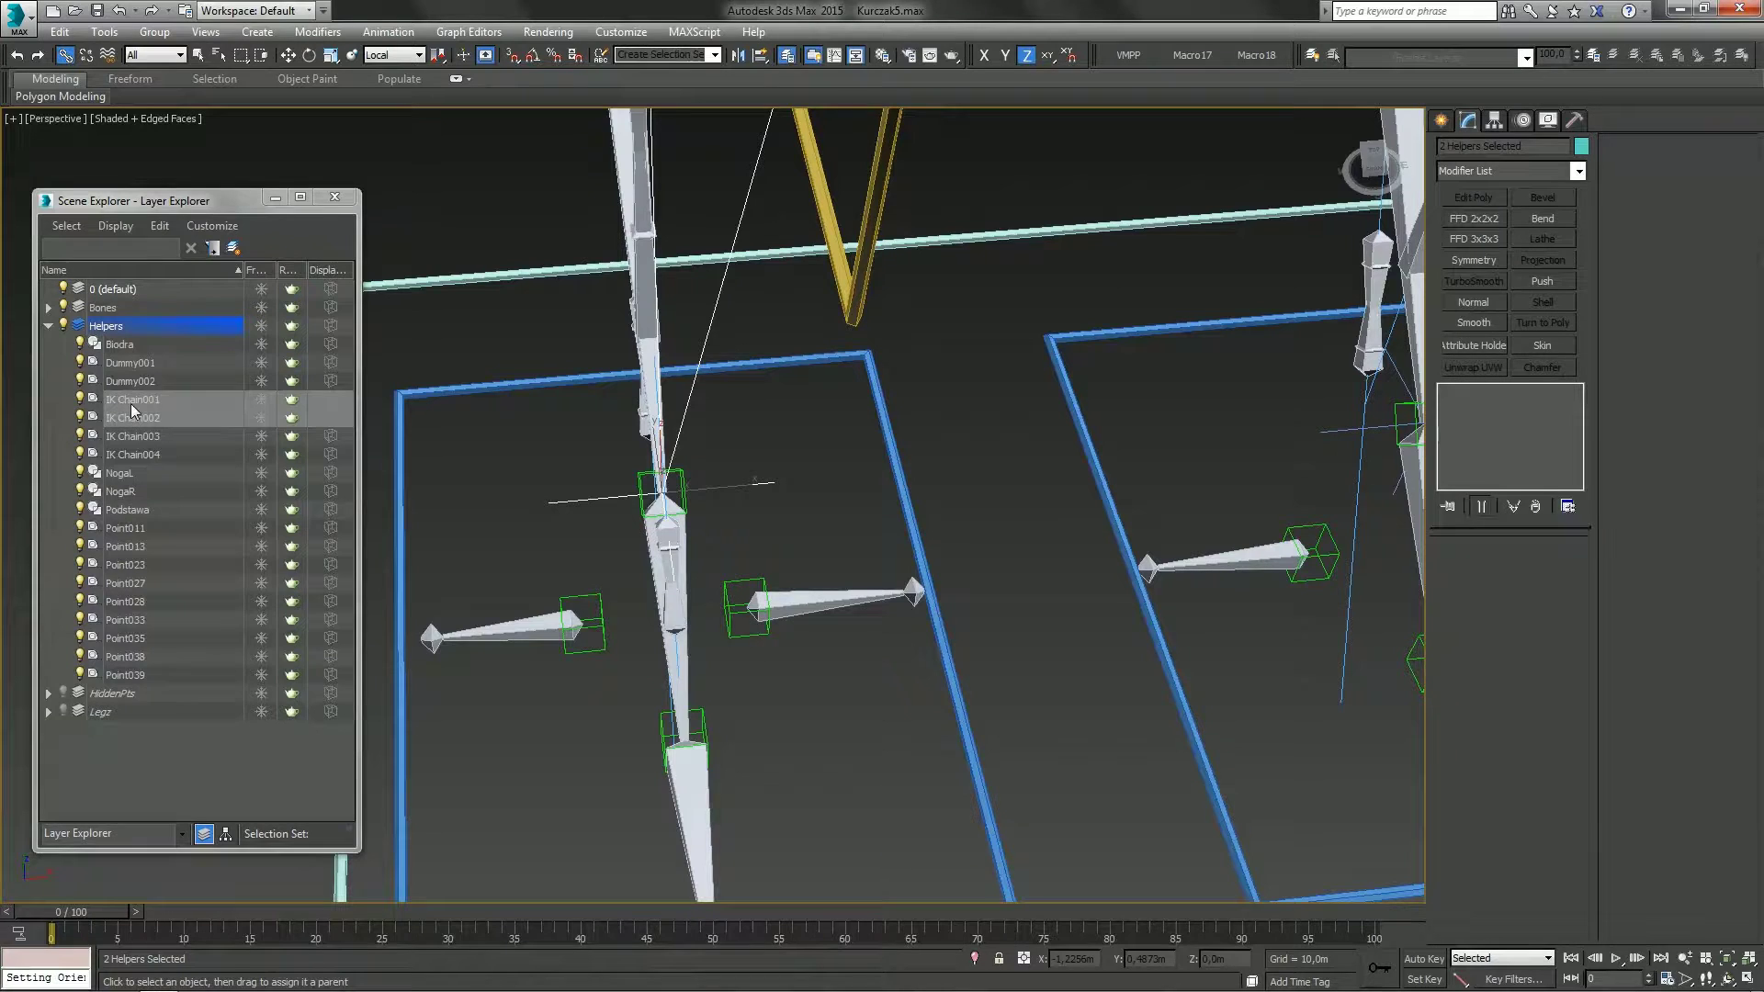
drag(770, 491, 793, 502)
drag(897, 478, 897, 476)
click(682, 477)
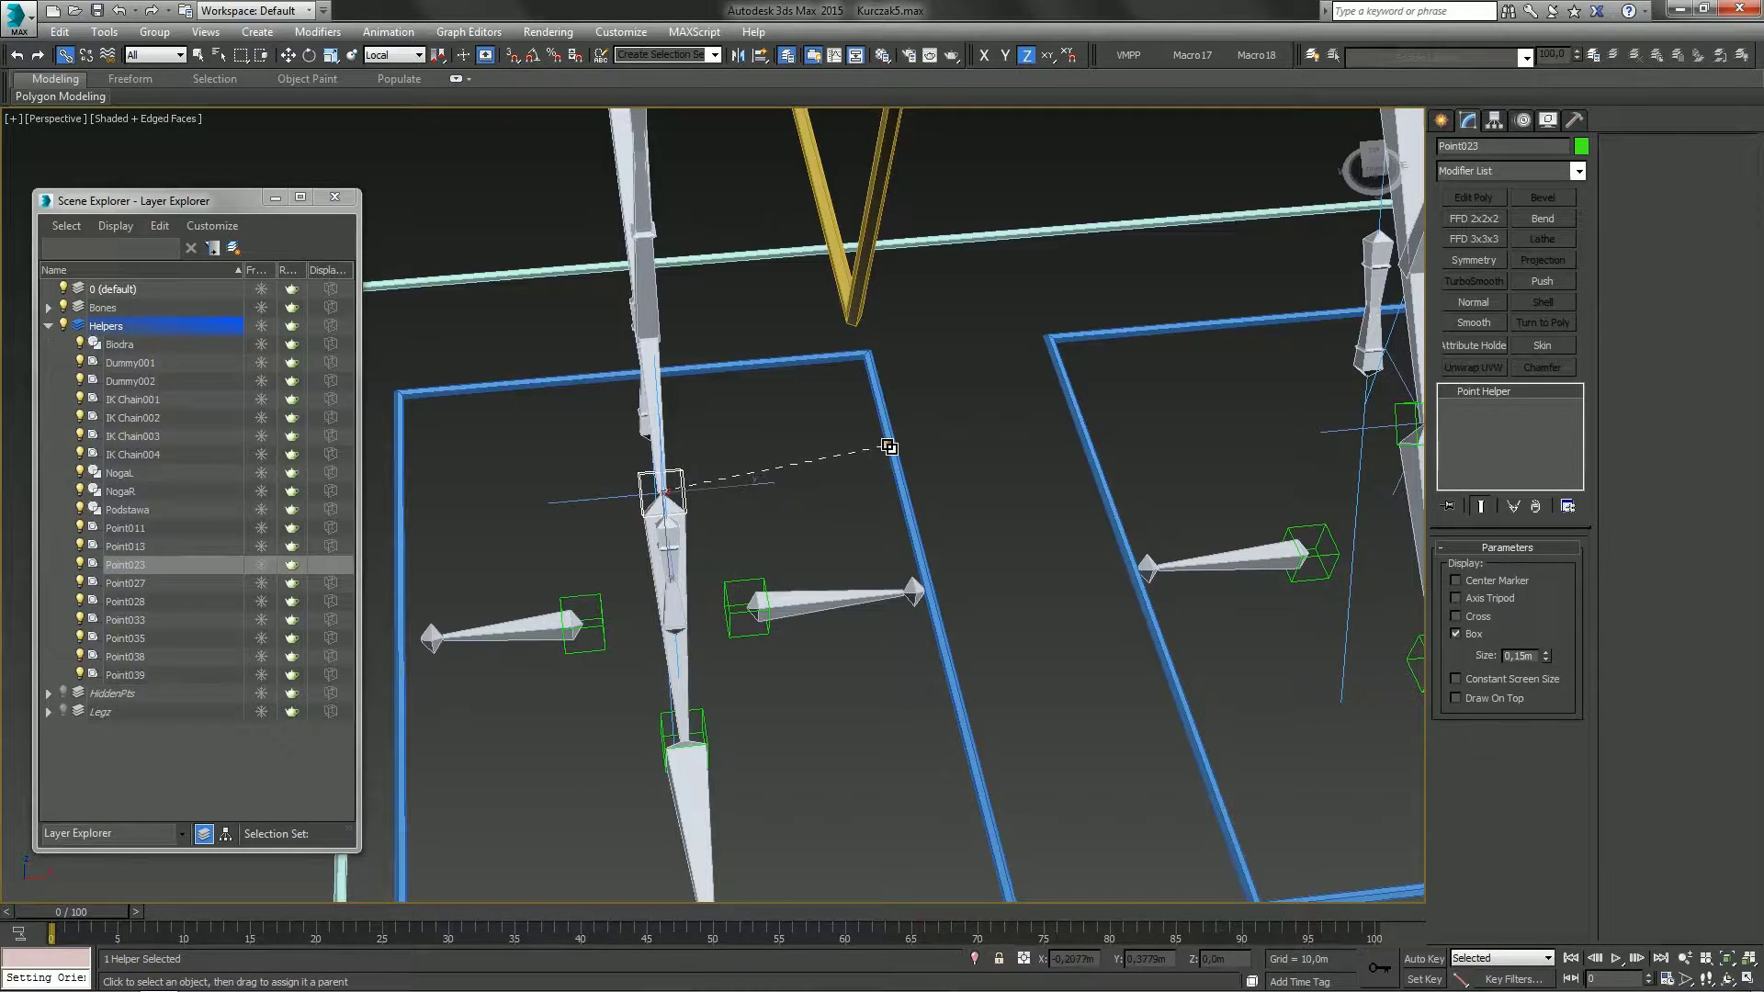
drag(889, 448, 889, 447)
Try moving and rotating the NogaR outline to test how the right leg follows, and undo the changes
alt+middle_drag(660, 637, 836, 573)
alt+middle_drag(823, 642, 1205, 686)
alt+middle_drag(1006, 685, 942, 714)
click(1094, 712)
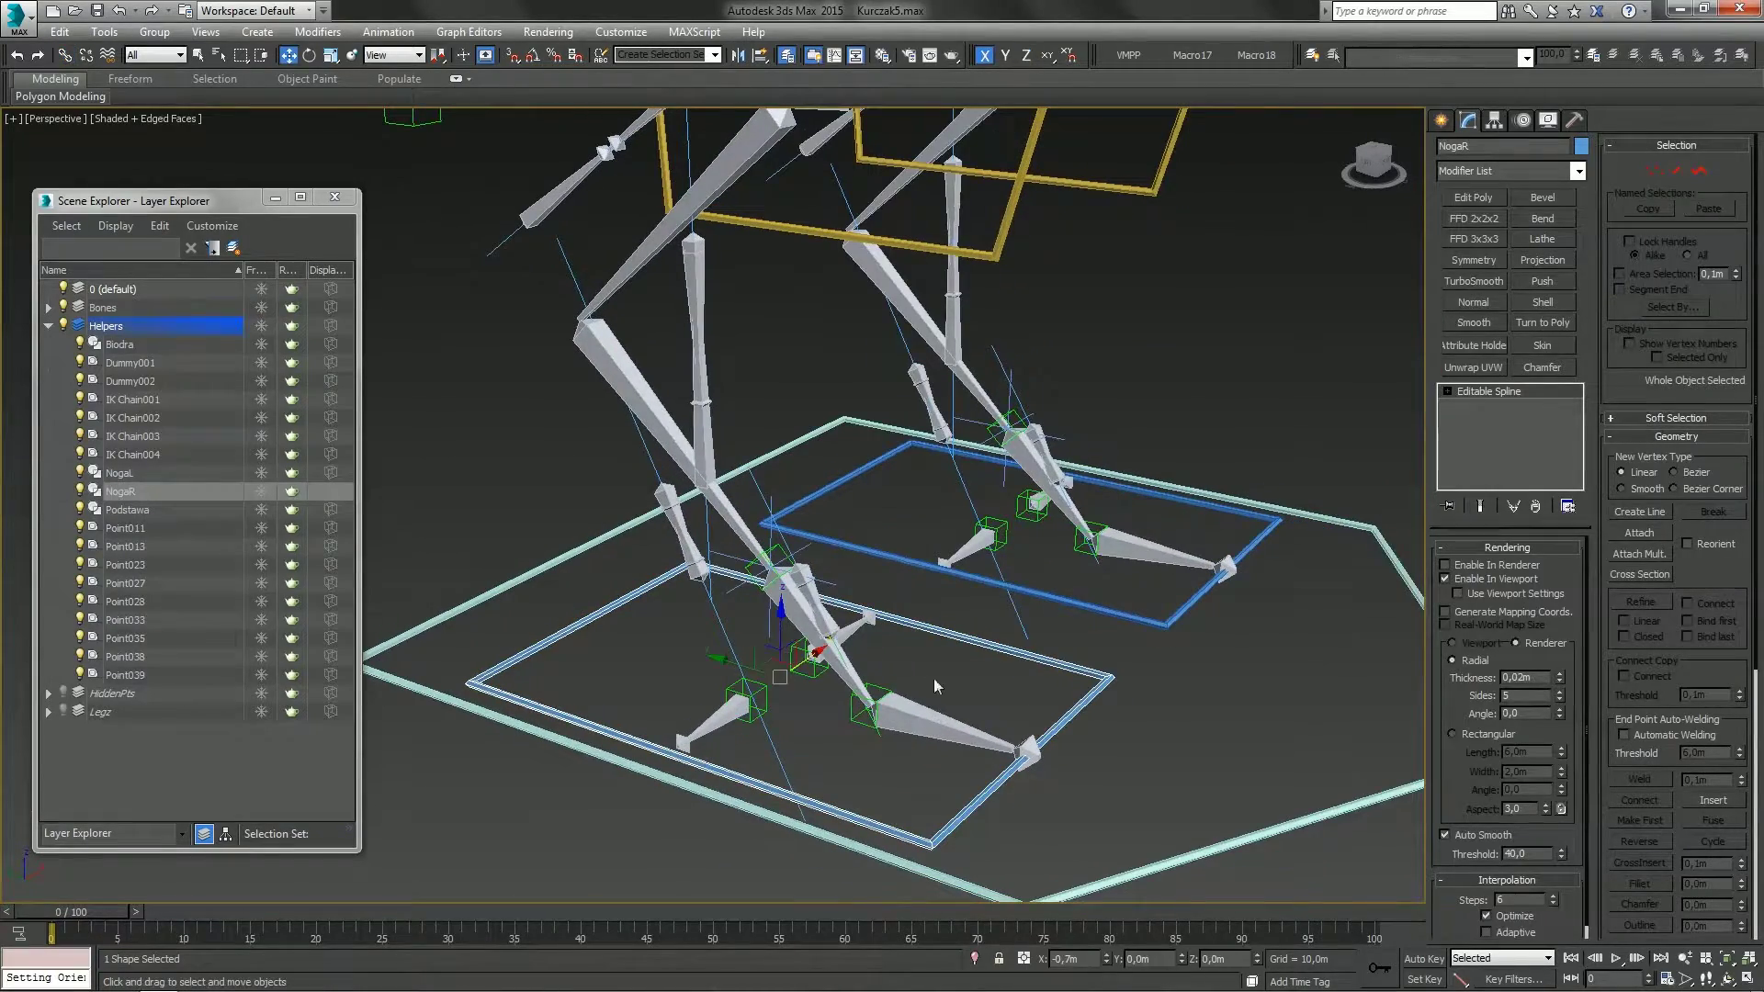
drag(755, 644, 710, 573)
alt+middle_drag(710, 573, 776, 556)
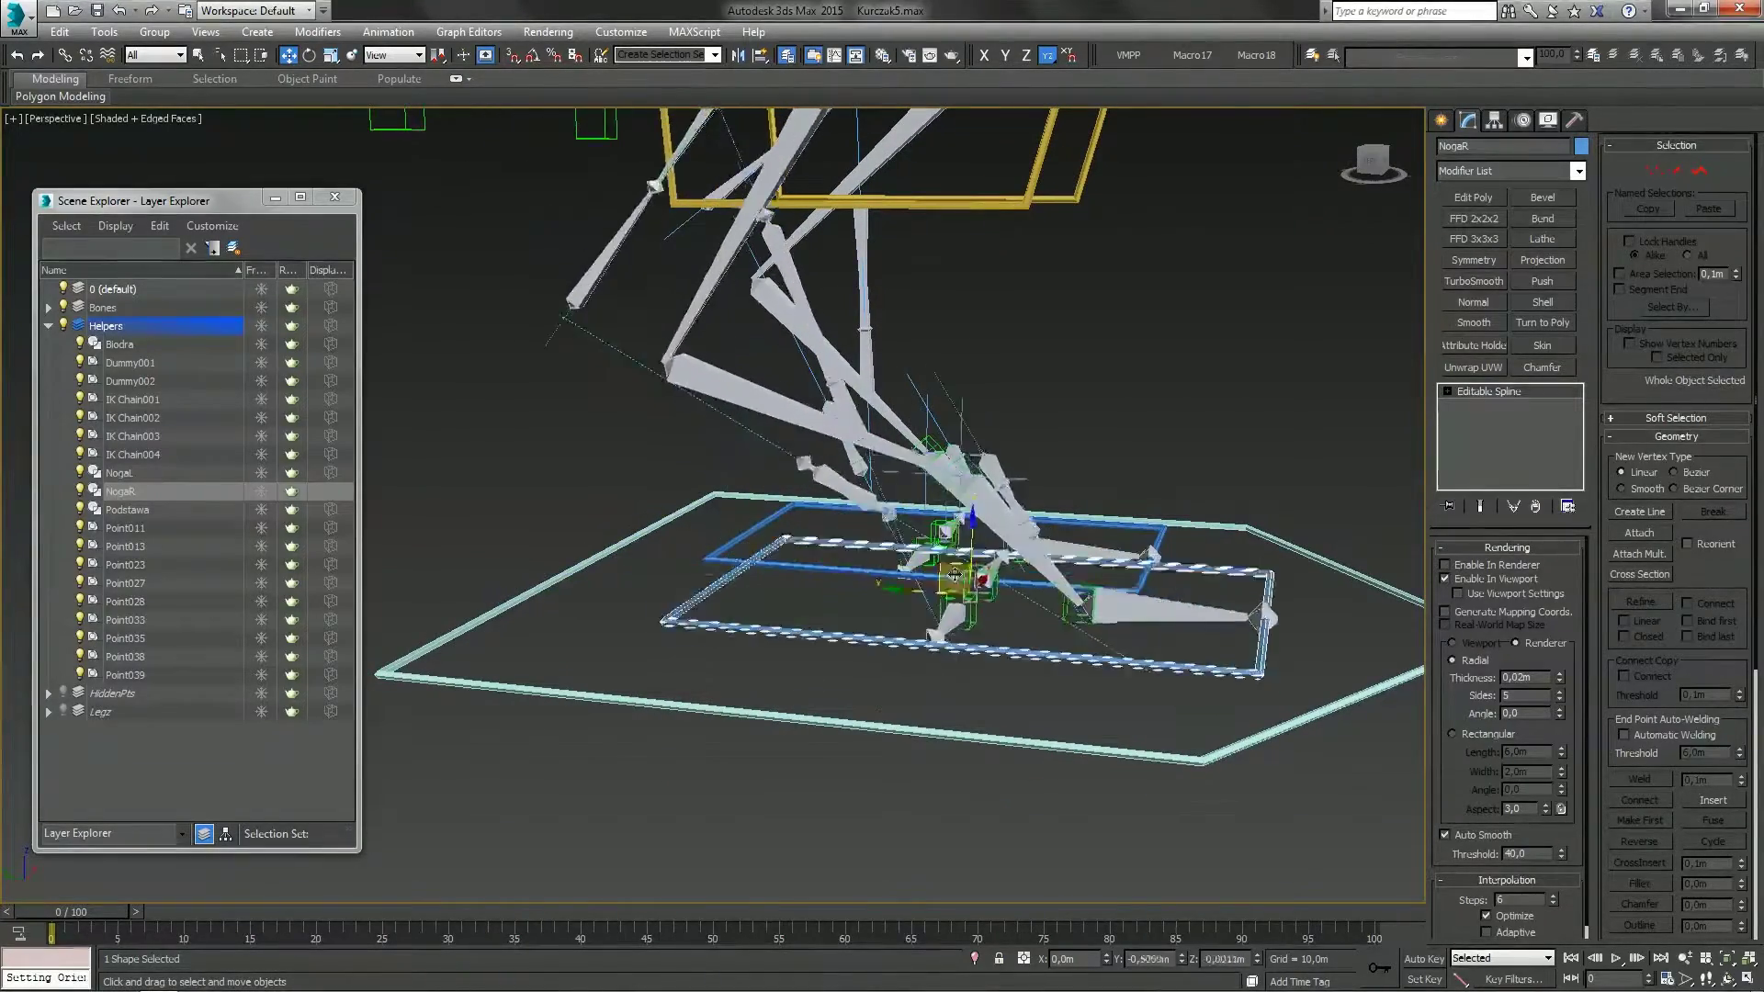
drag(954, 575, 974, 626)
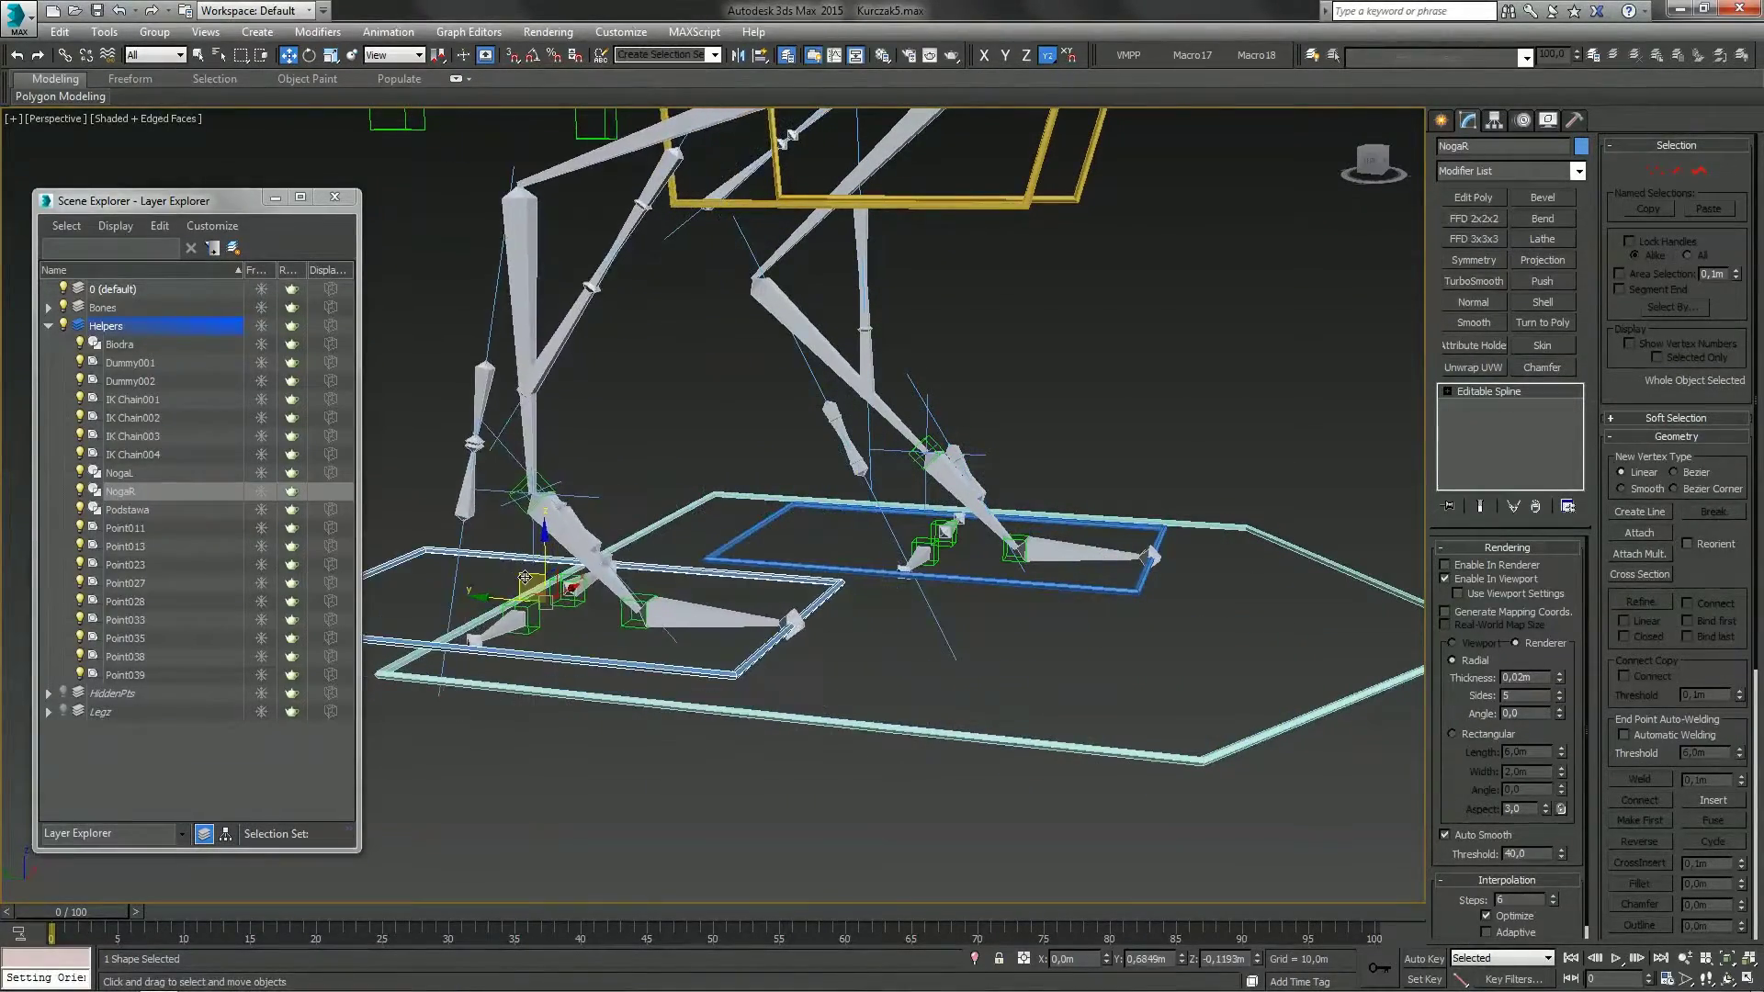
drag(887, 570, 599, 540)
drag(818, 544, 907, 644)
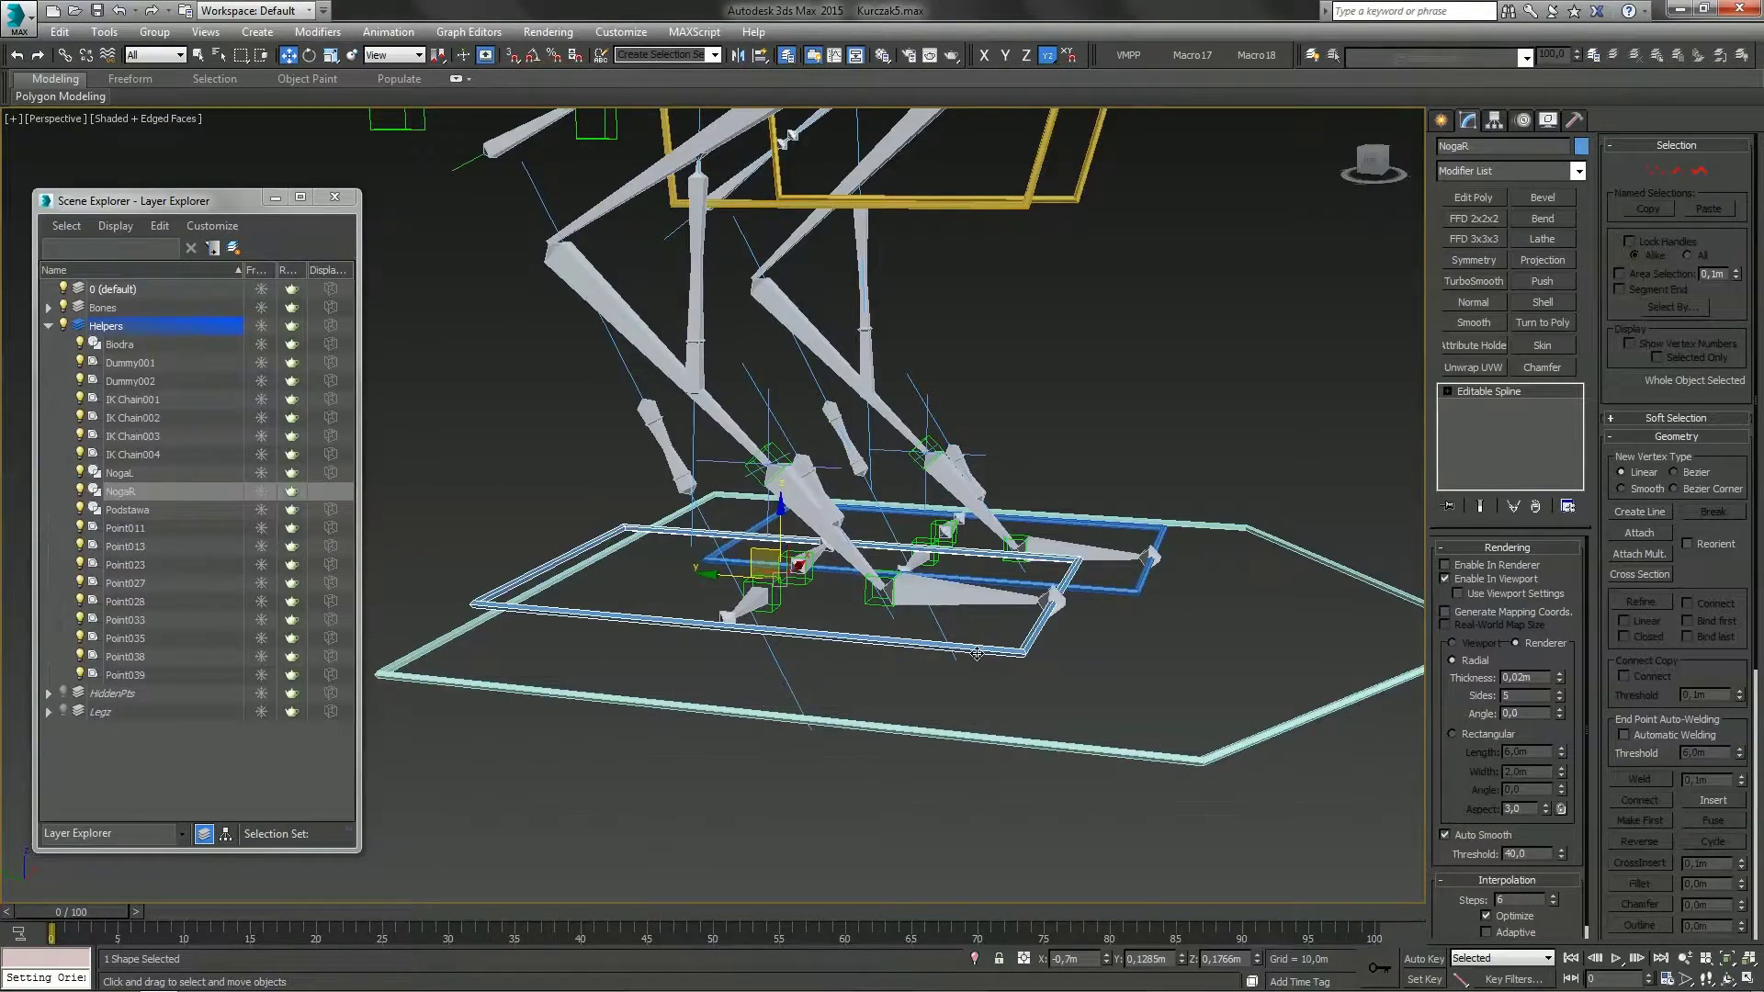
key(ctrl+z)
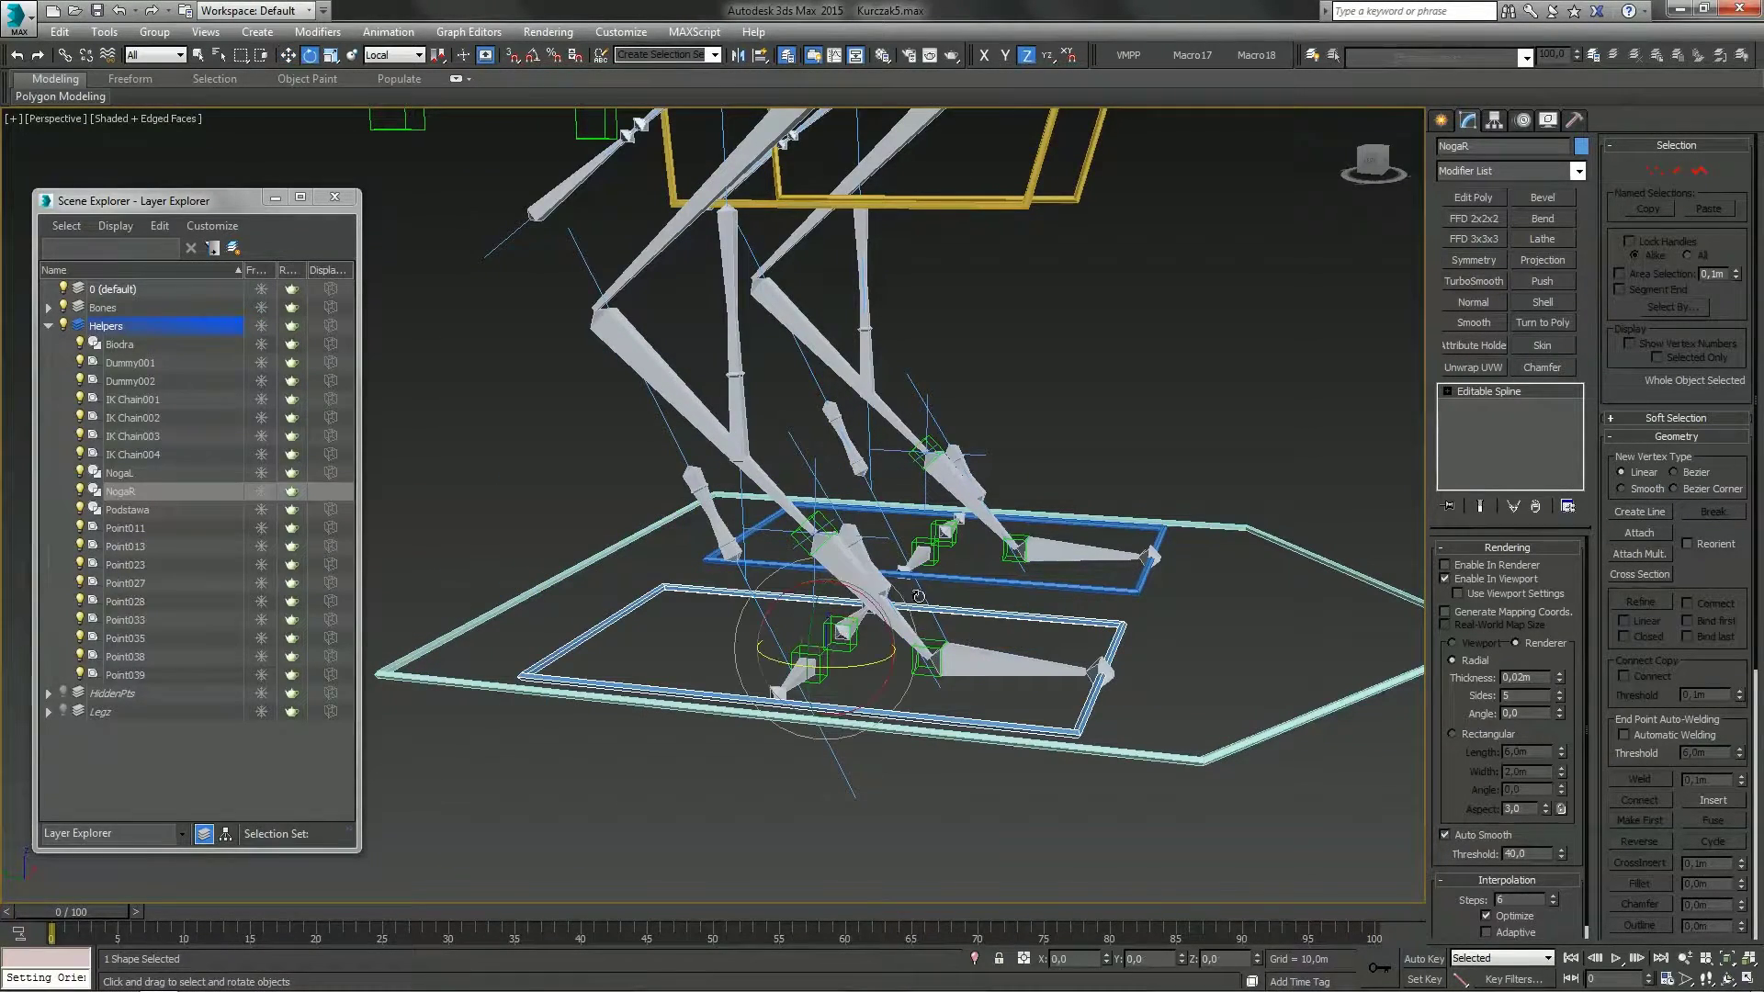
mouse_move(875, 606)
mouse_down()
mouse_move(873, 642)
mouse_move(856, 580)
mouse_up()
key(ctrl+z)
Try rotating the Biodra outline about different axes to test the hips with the right foot linked
alt+middle_drag(965, 682, 963, 720)
scroll(998, 705, down, 3)
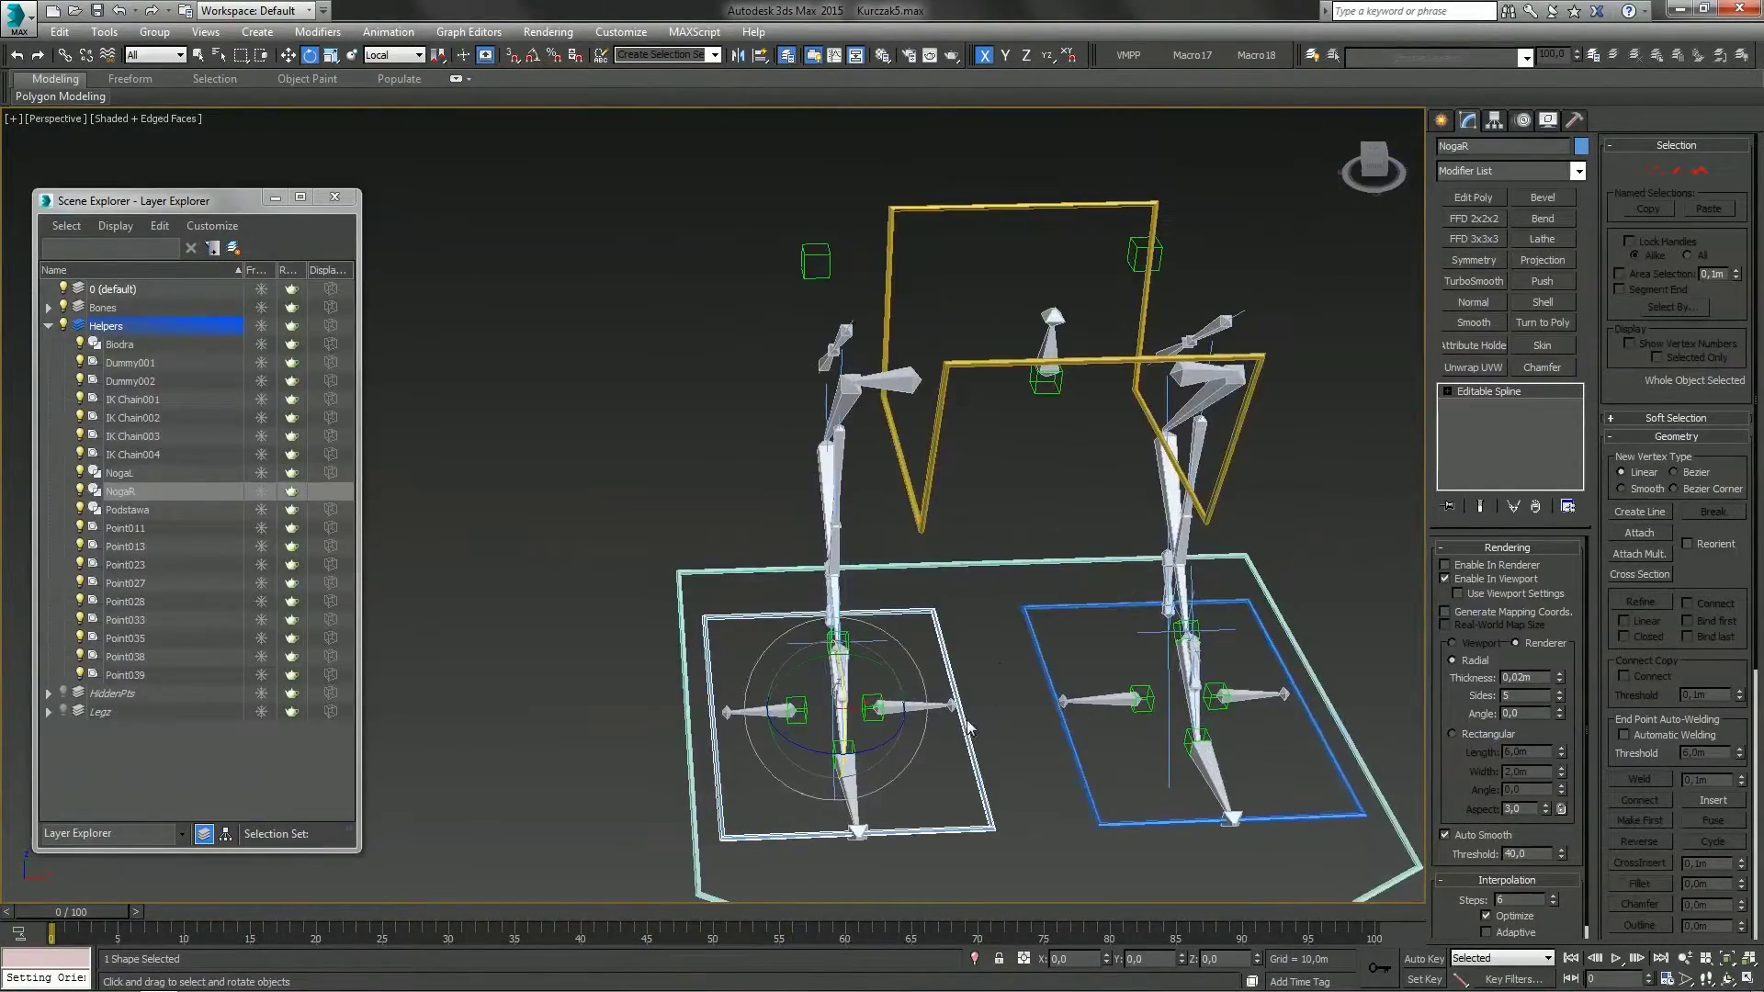
click(928, 492)
mouse_move(1041, 416)
mouse_down()
mouse_move(1103, 415)
mouse_move(1020, 424)
mouse_up()
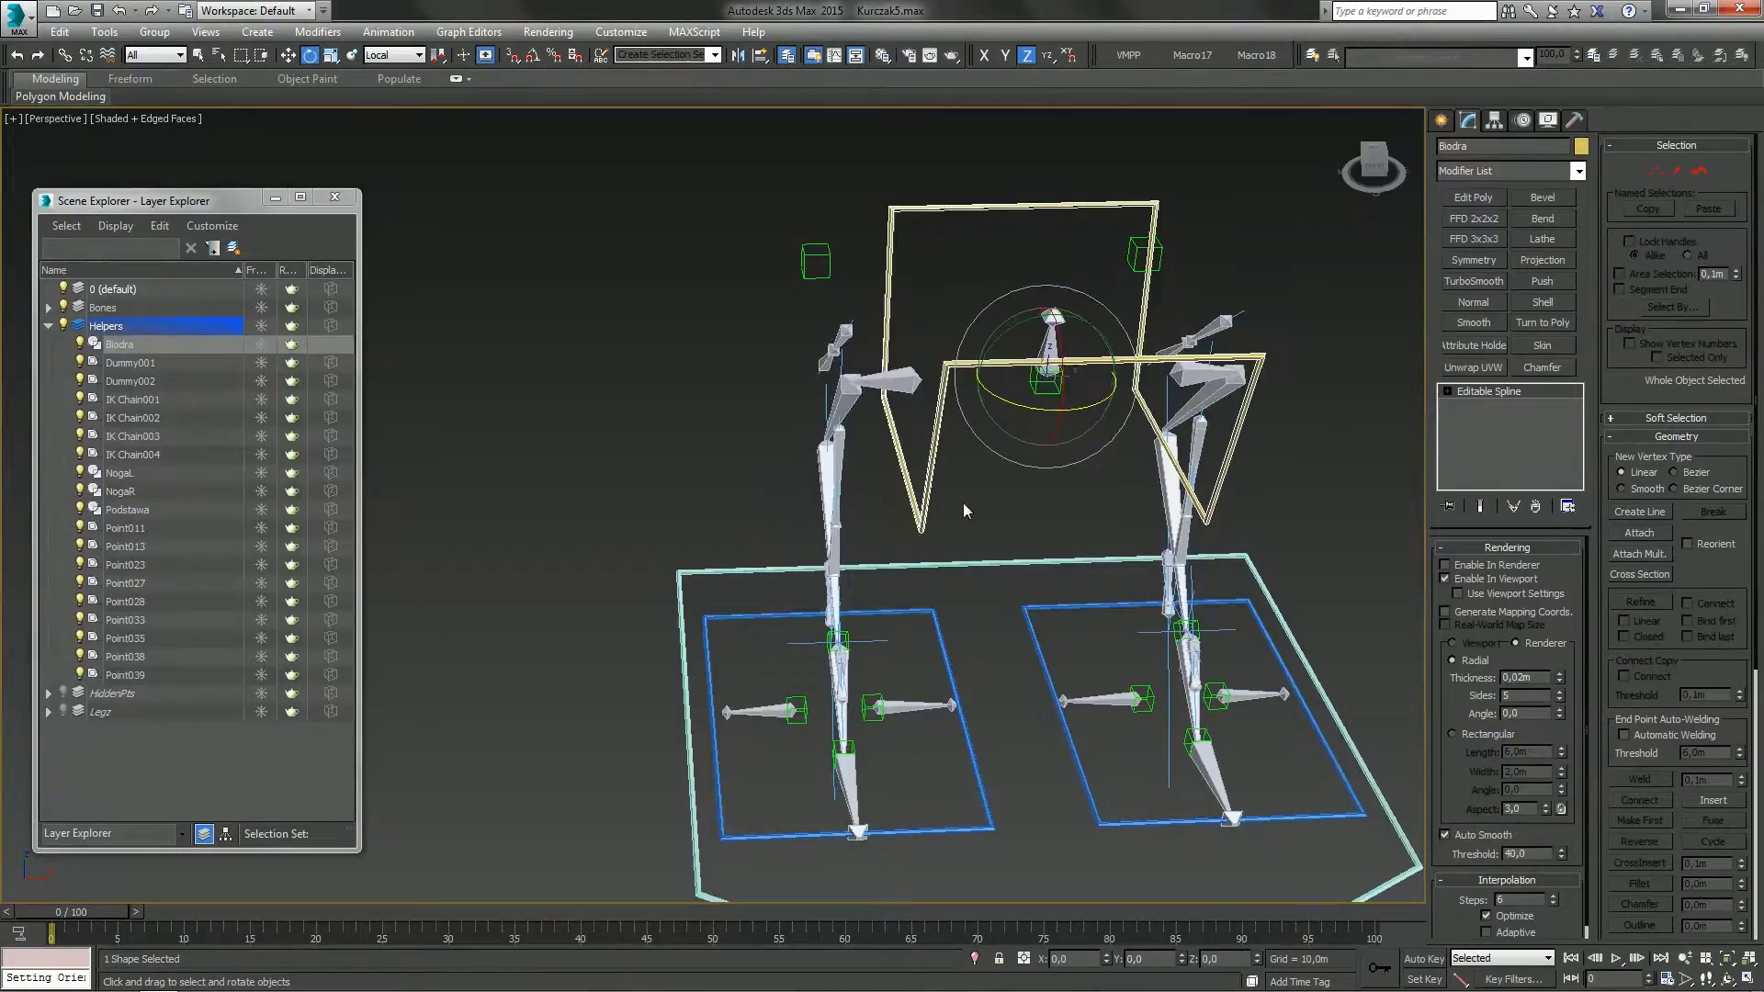
alt+middle_drag(963, 505, 885, 492)
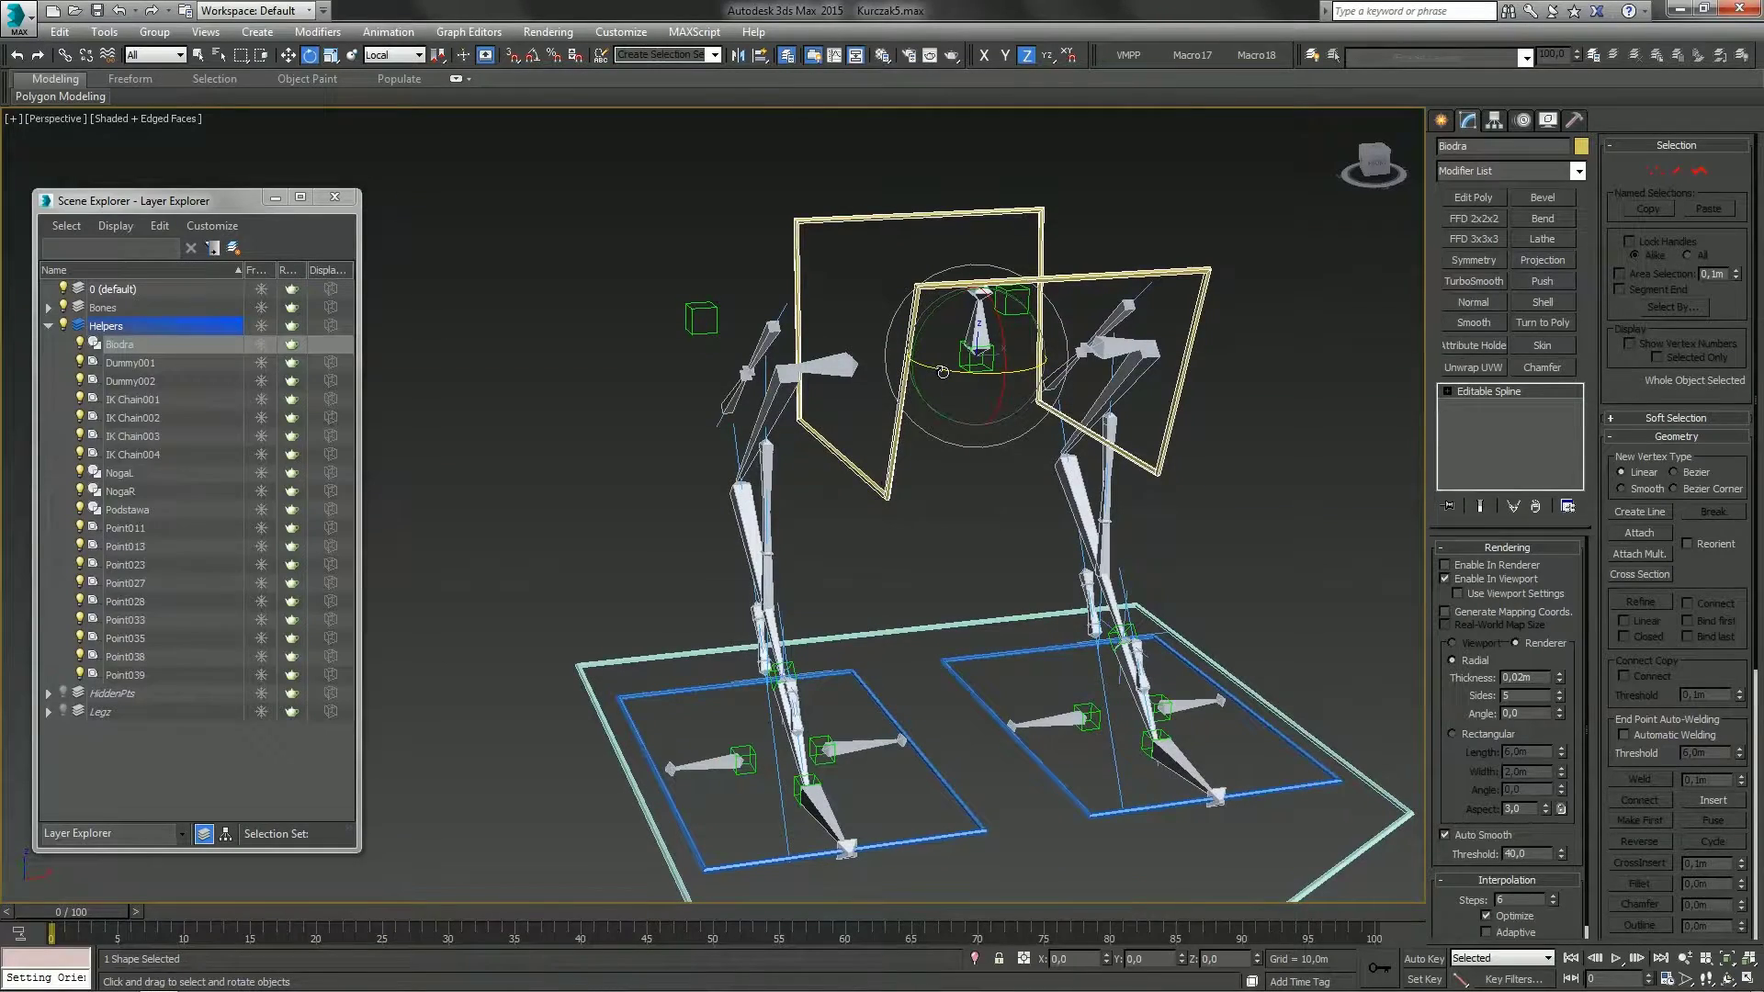
drag(960, 372, 953, 422)
click(917, 547)
Link the left ankle's IK Chain003, IK Chain004 and point helper Point011 to the NogaL outline
alt+middle_drag(1015, 560, 974, 584)
scroll(974, 584, down, 3)
alt+middle_drag(1016, 648, 832, 651)
scroll(833, 651, up, 8)
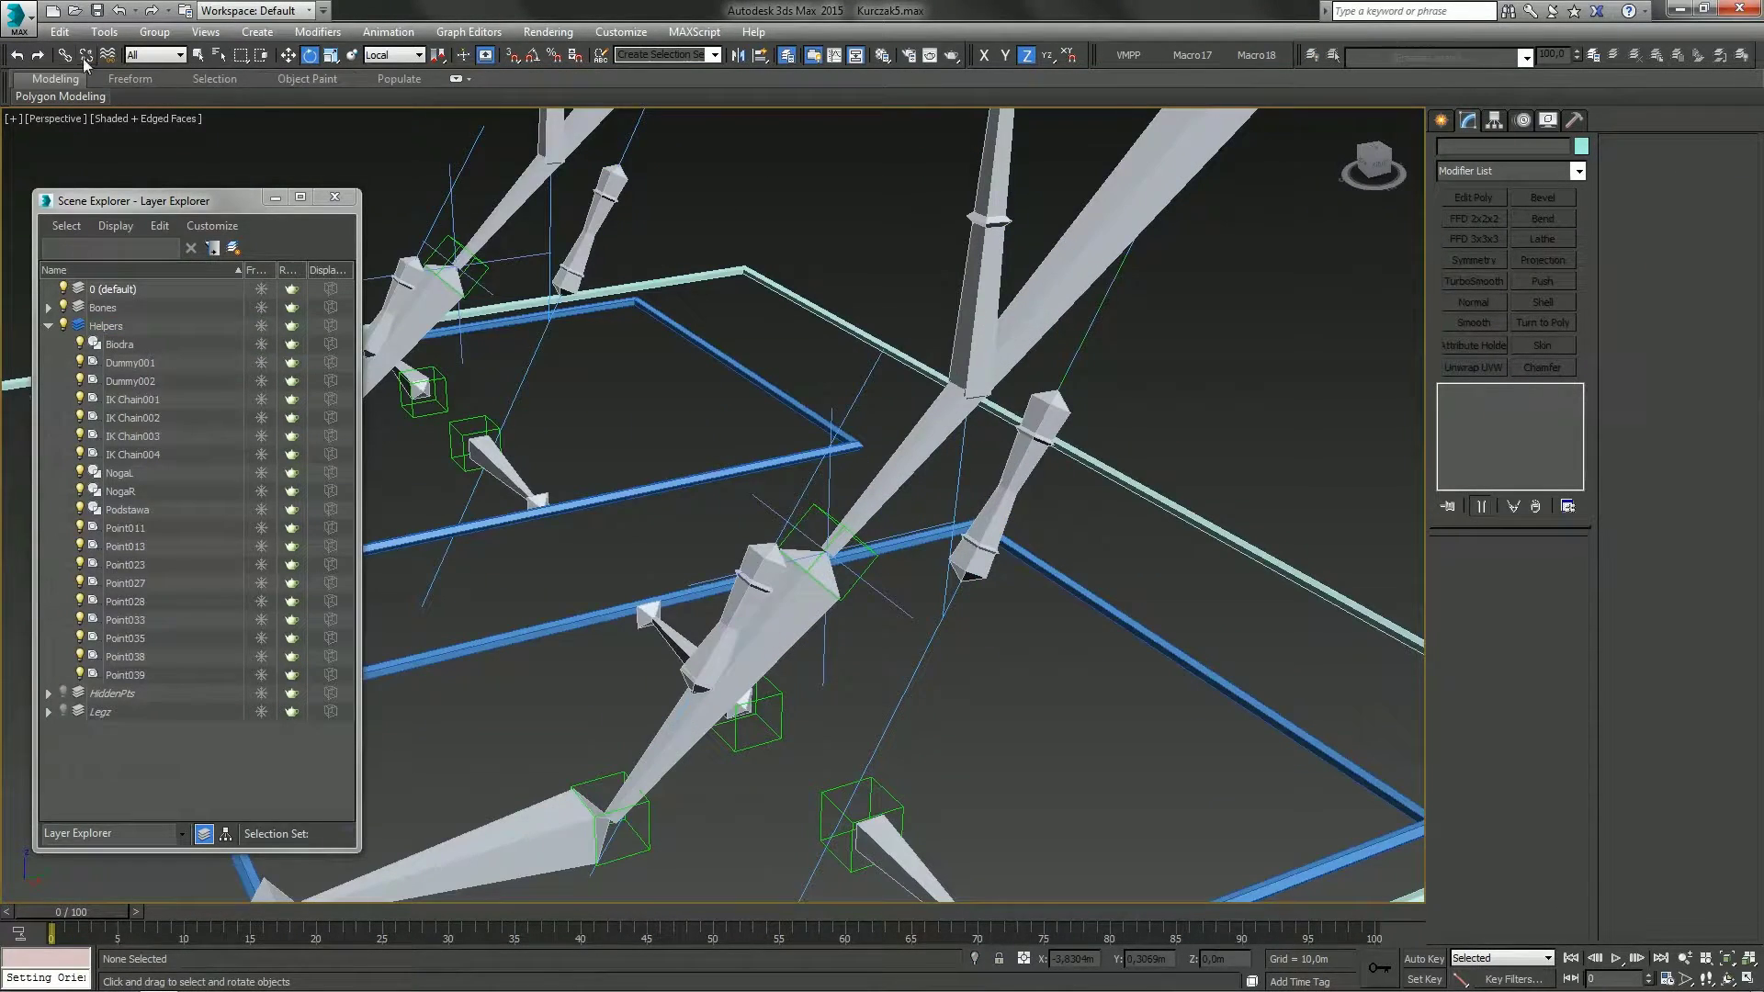
click(823, 691)
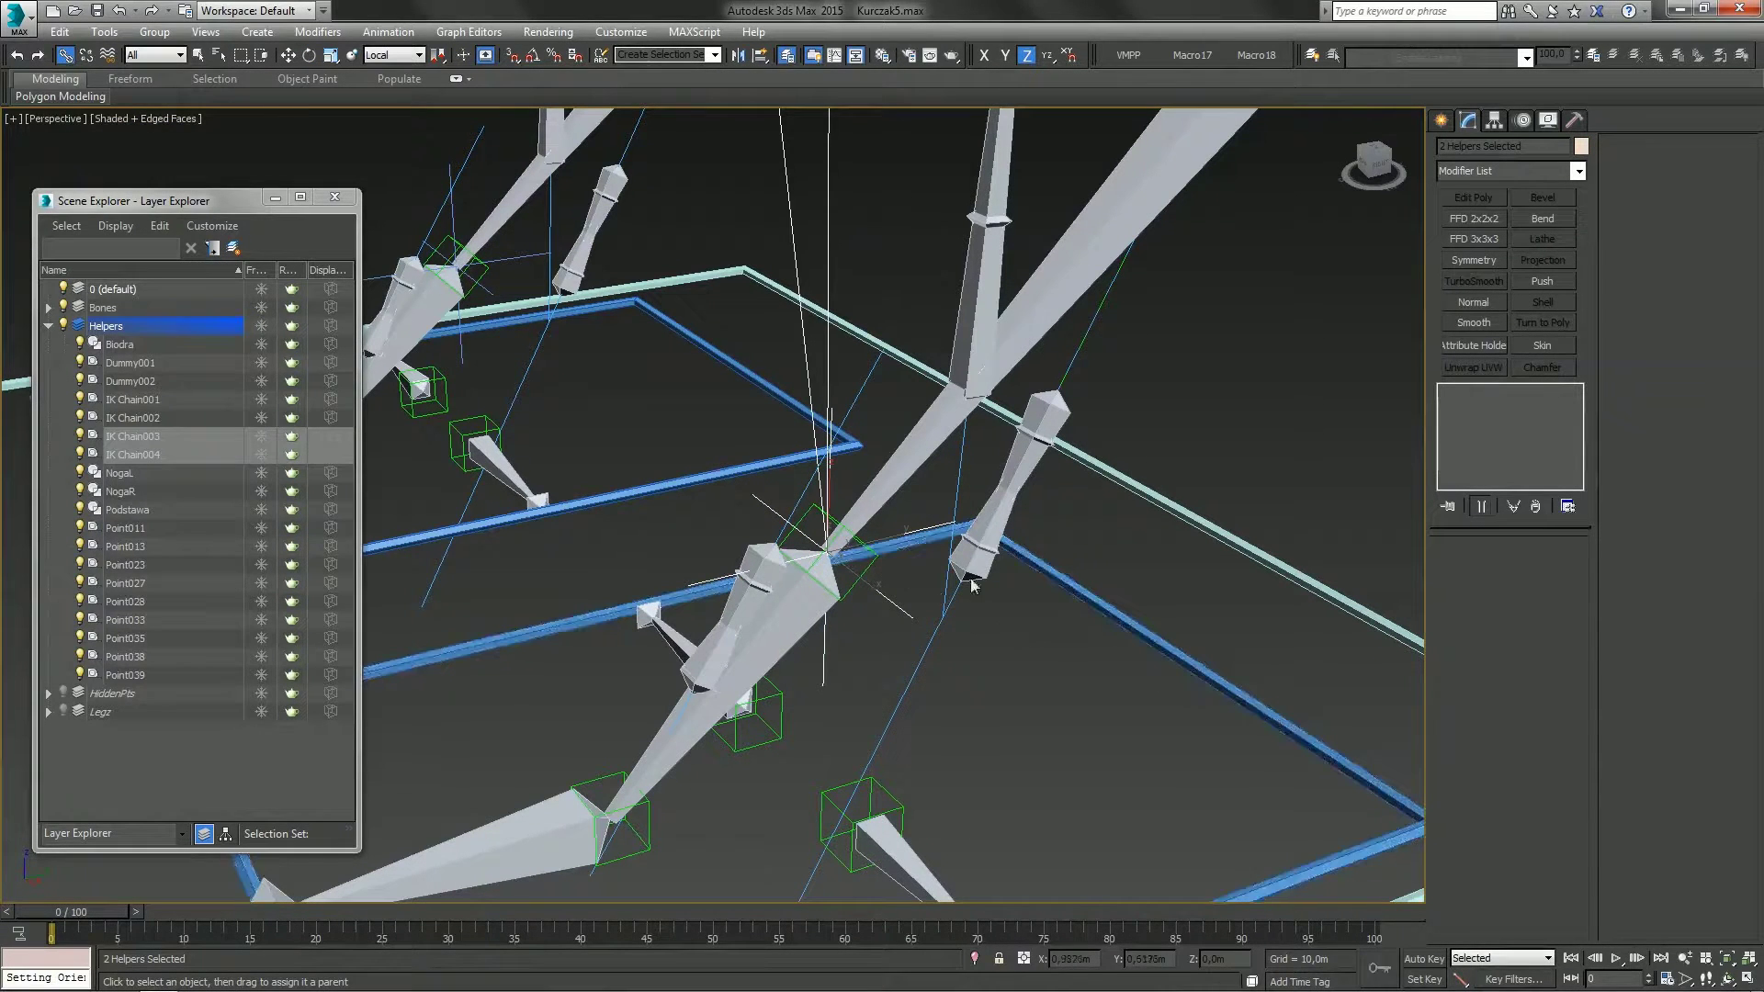
click(863, 571)
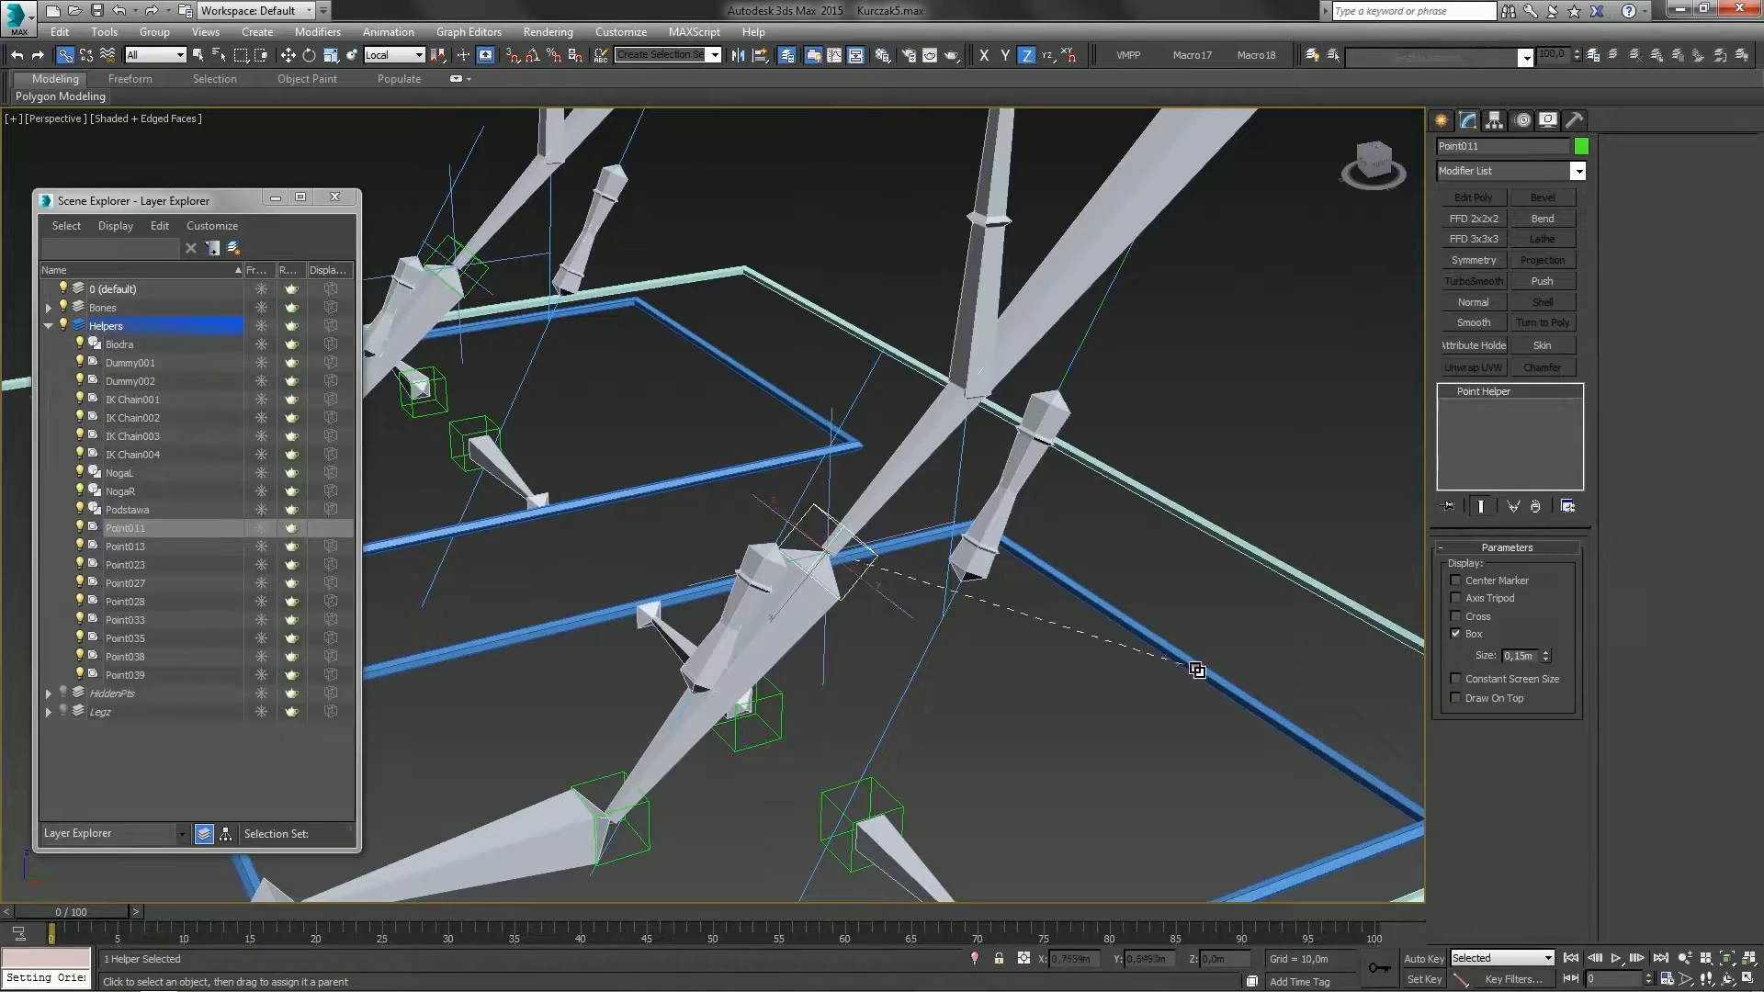
click(1155, 737)
scroll(1162, 696, down, 8)
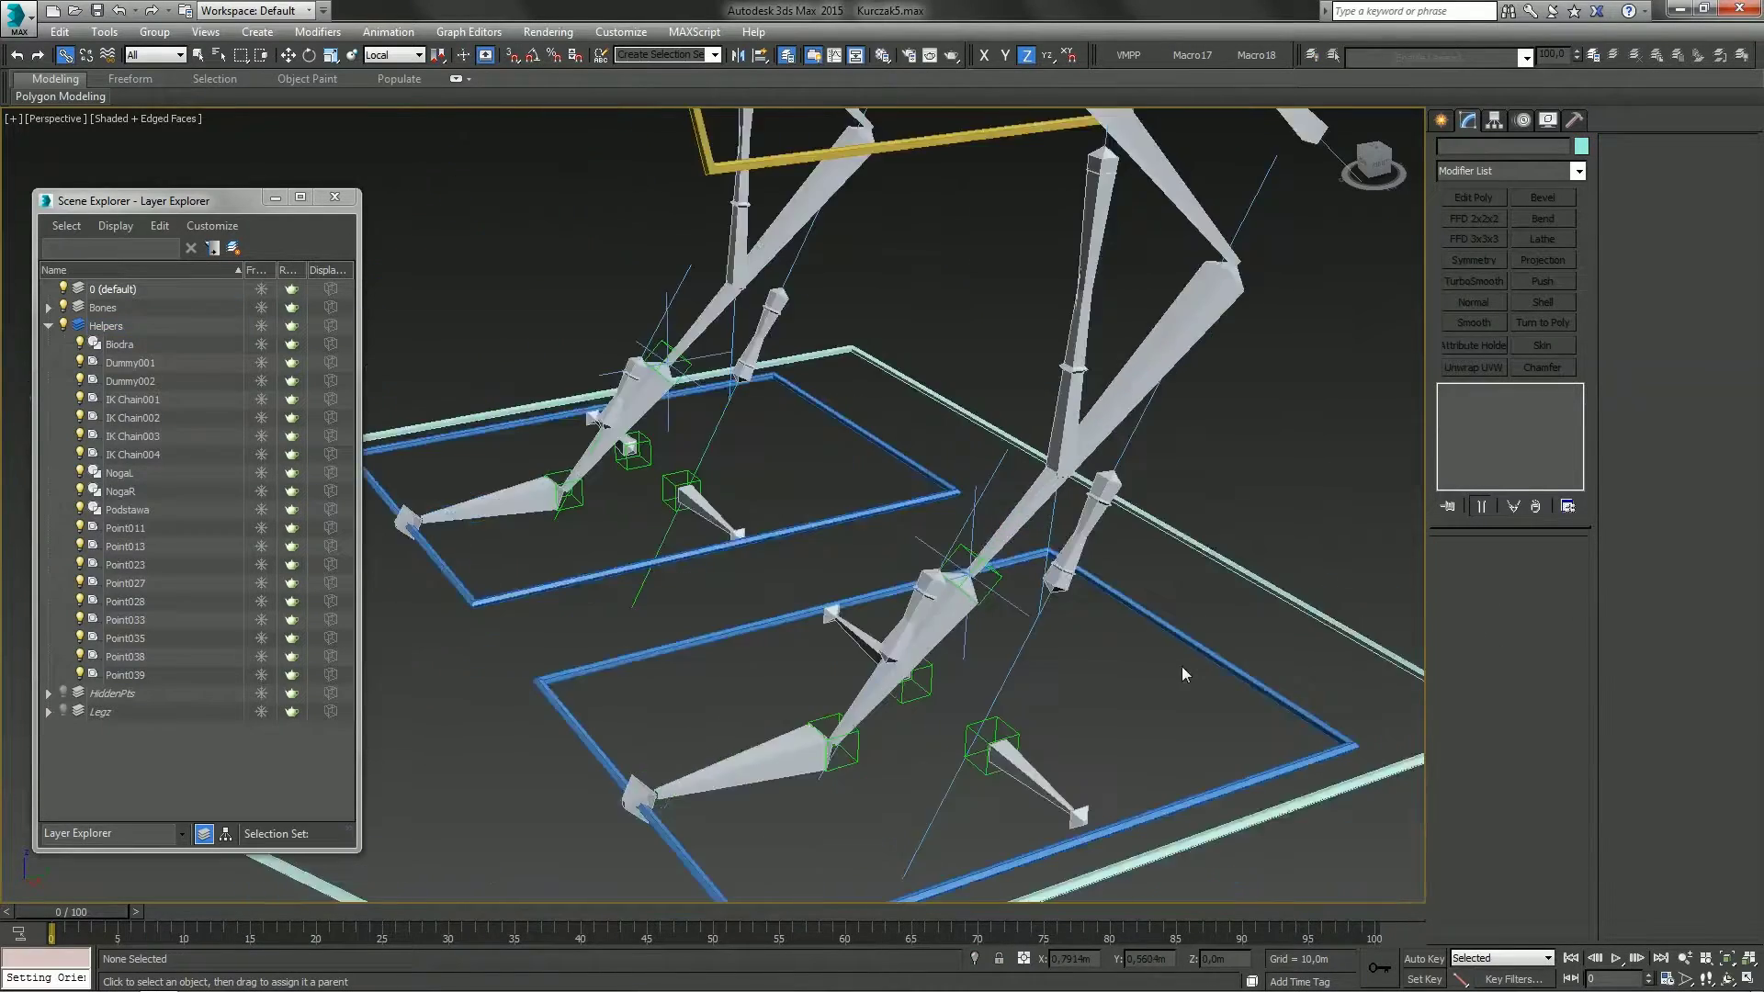
Try rotating the Biodra outline with both feet linked, and cancel the rotation
alt+middle_drag(1027, 595, 1016, 490)
click(1010, 488)
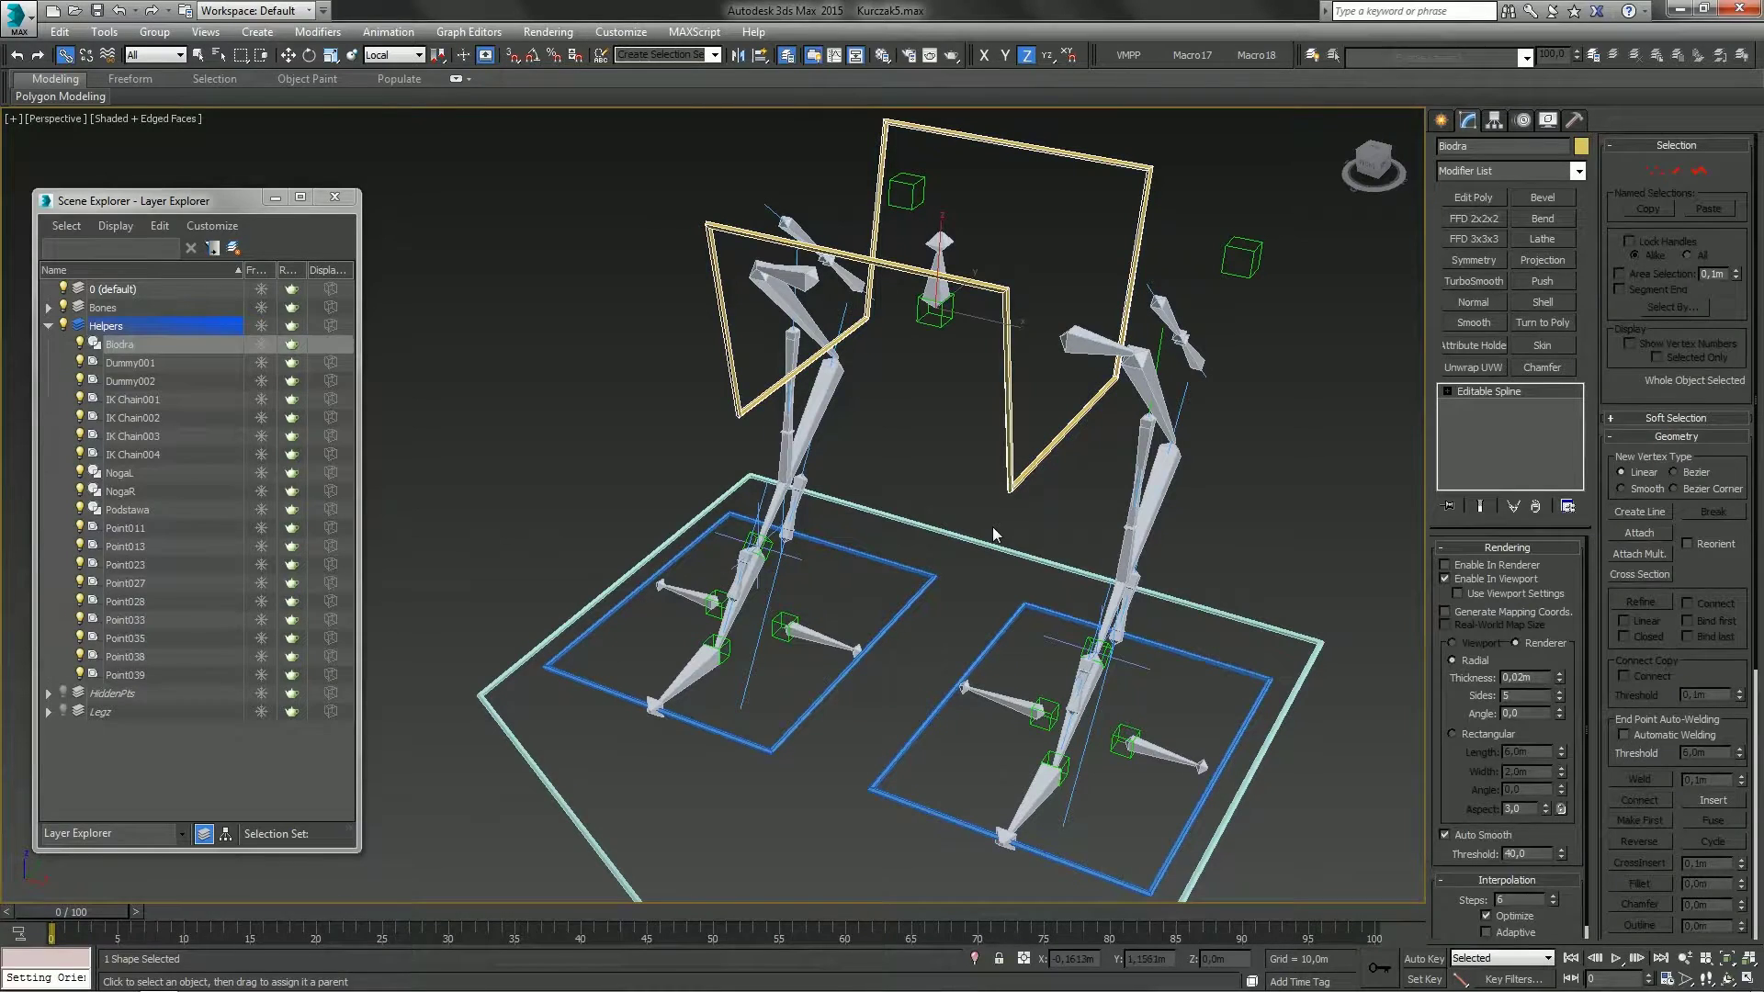
mouse_move(952, 332)
mouse_down()
mouse_move(924, 337)
mouse_move(993, 357)
mouse_move(944, 364)
mouse_up()
right_click(945, 364)
click(1277, 520)
Freeze the transforms of the four controllers Biodra, NogaL, NogaR and Podstawa
alt+middle_drag(1276, 520, 1012, 498)
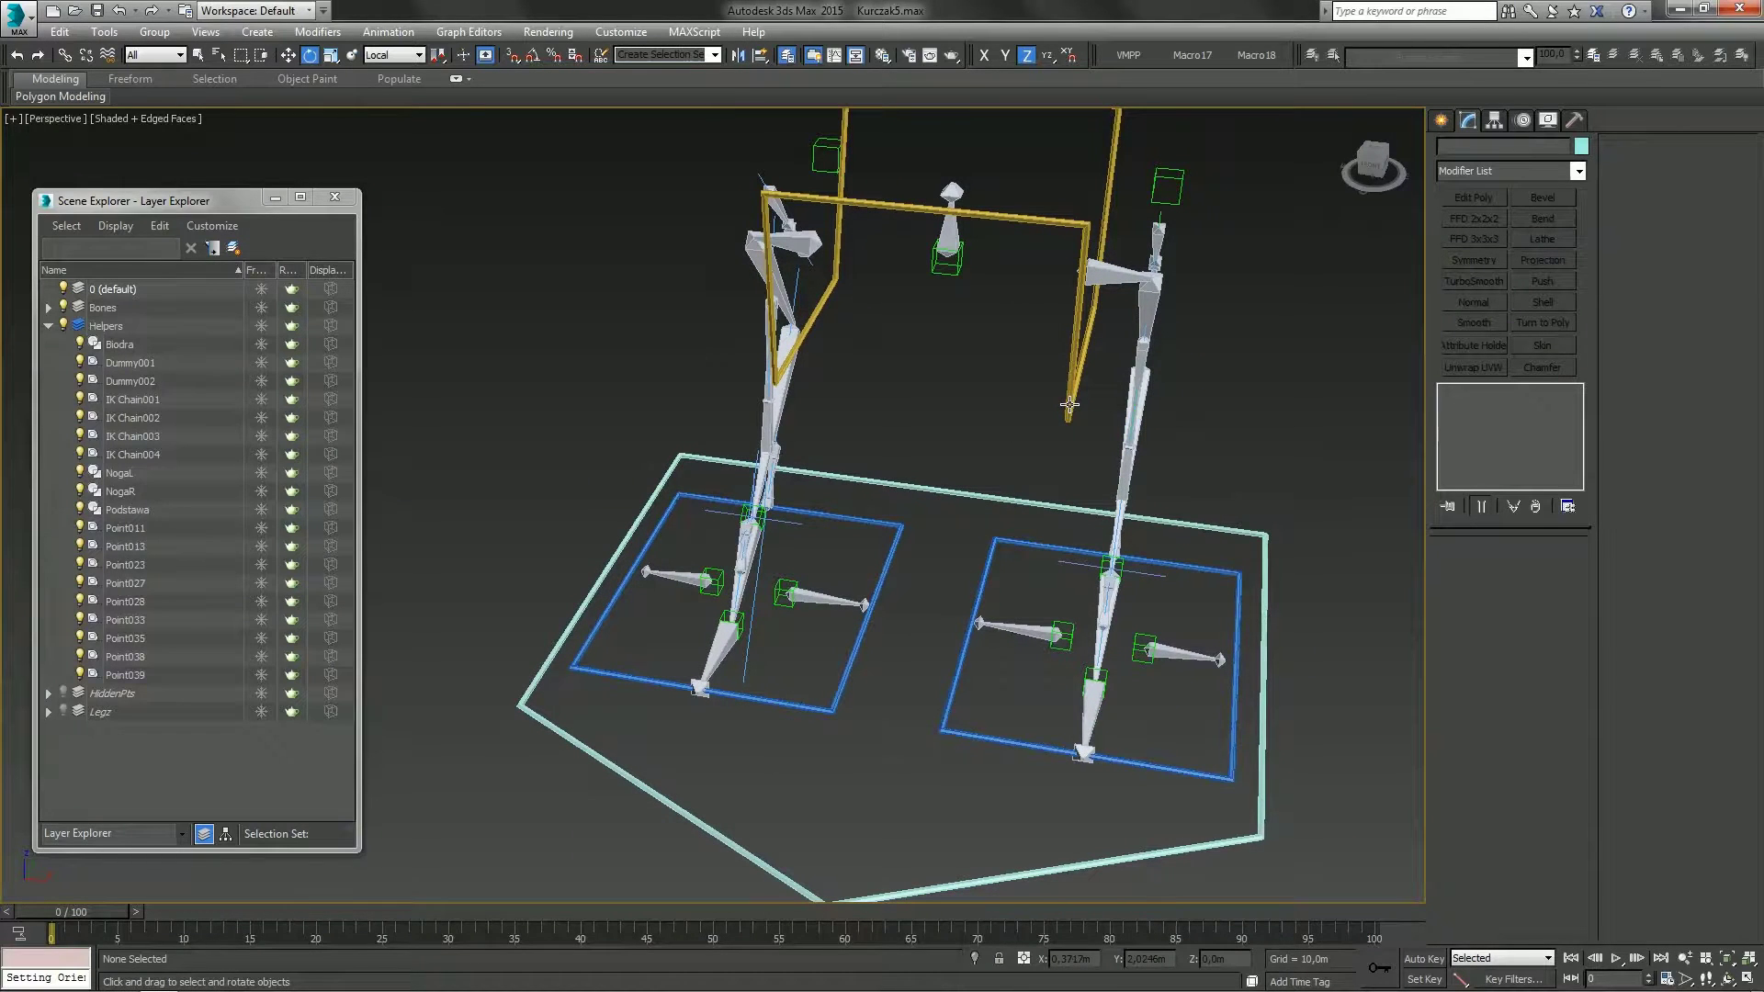
key(l)
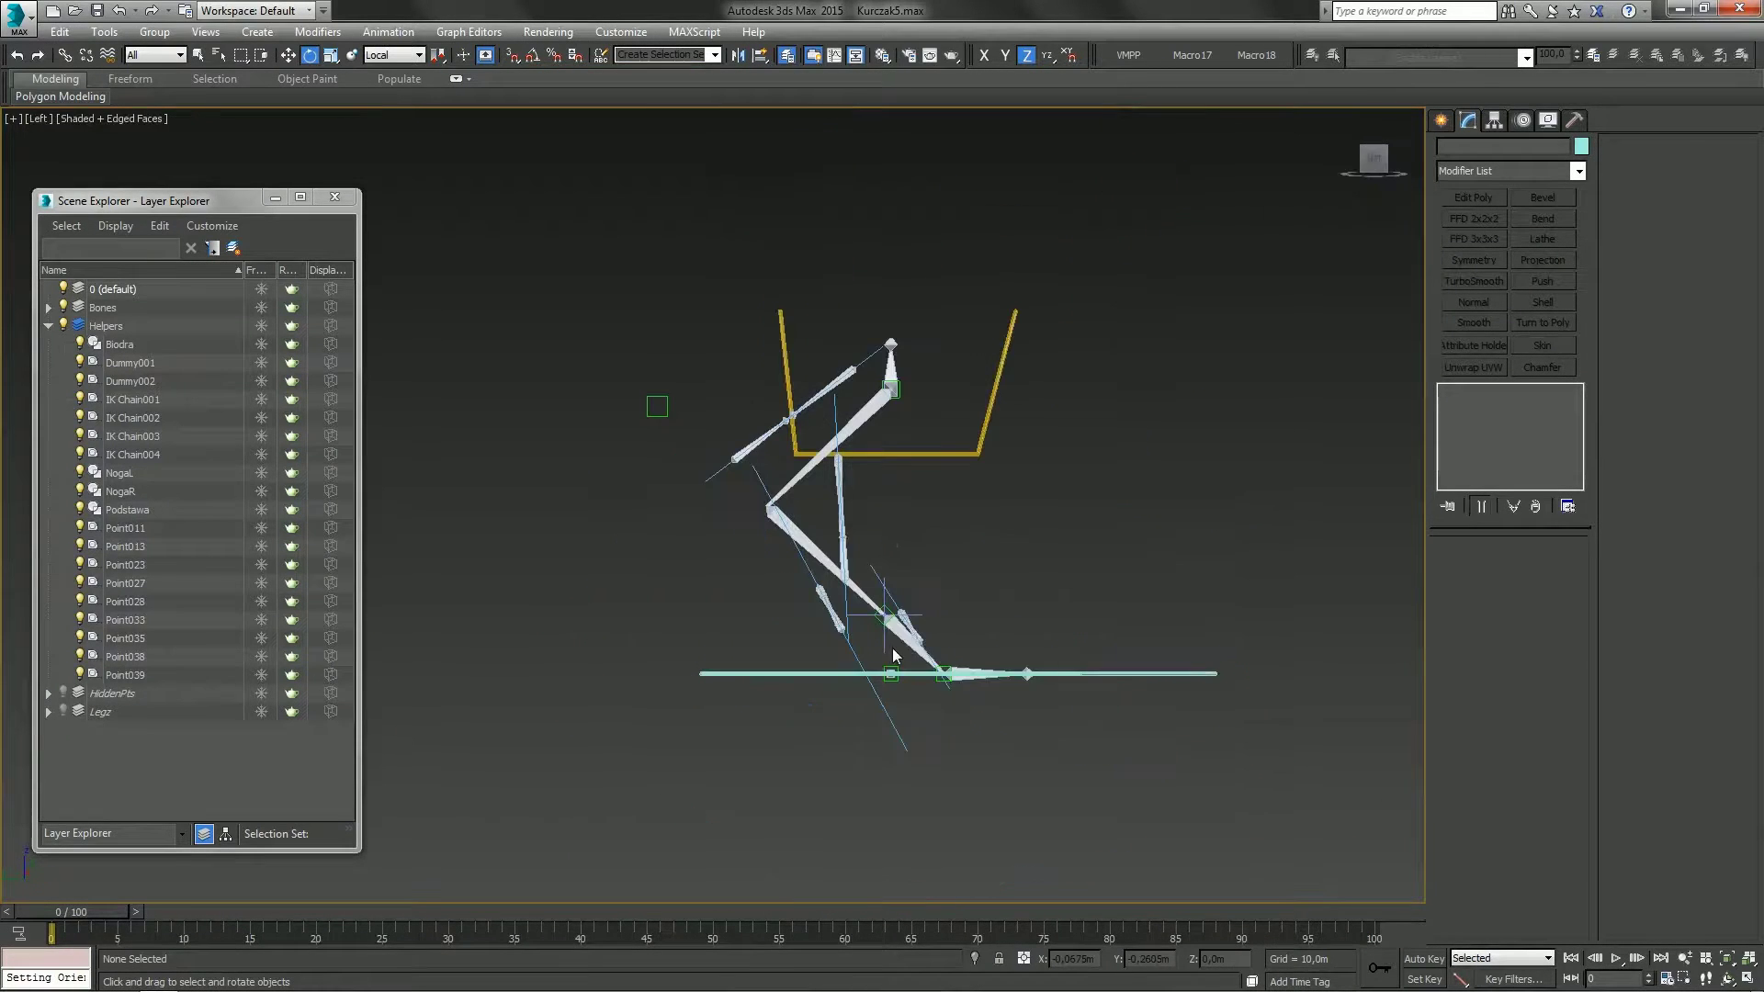
scroll(960, 610, up, 2)
key(p)
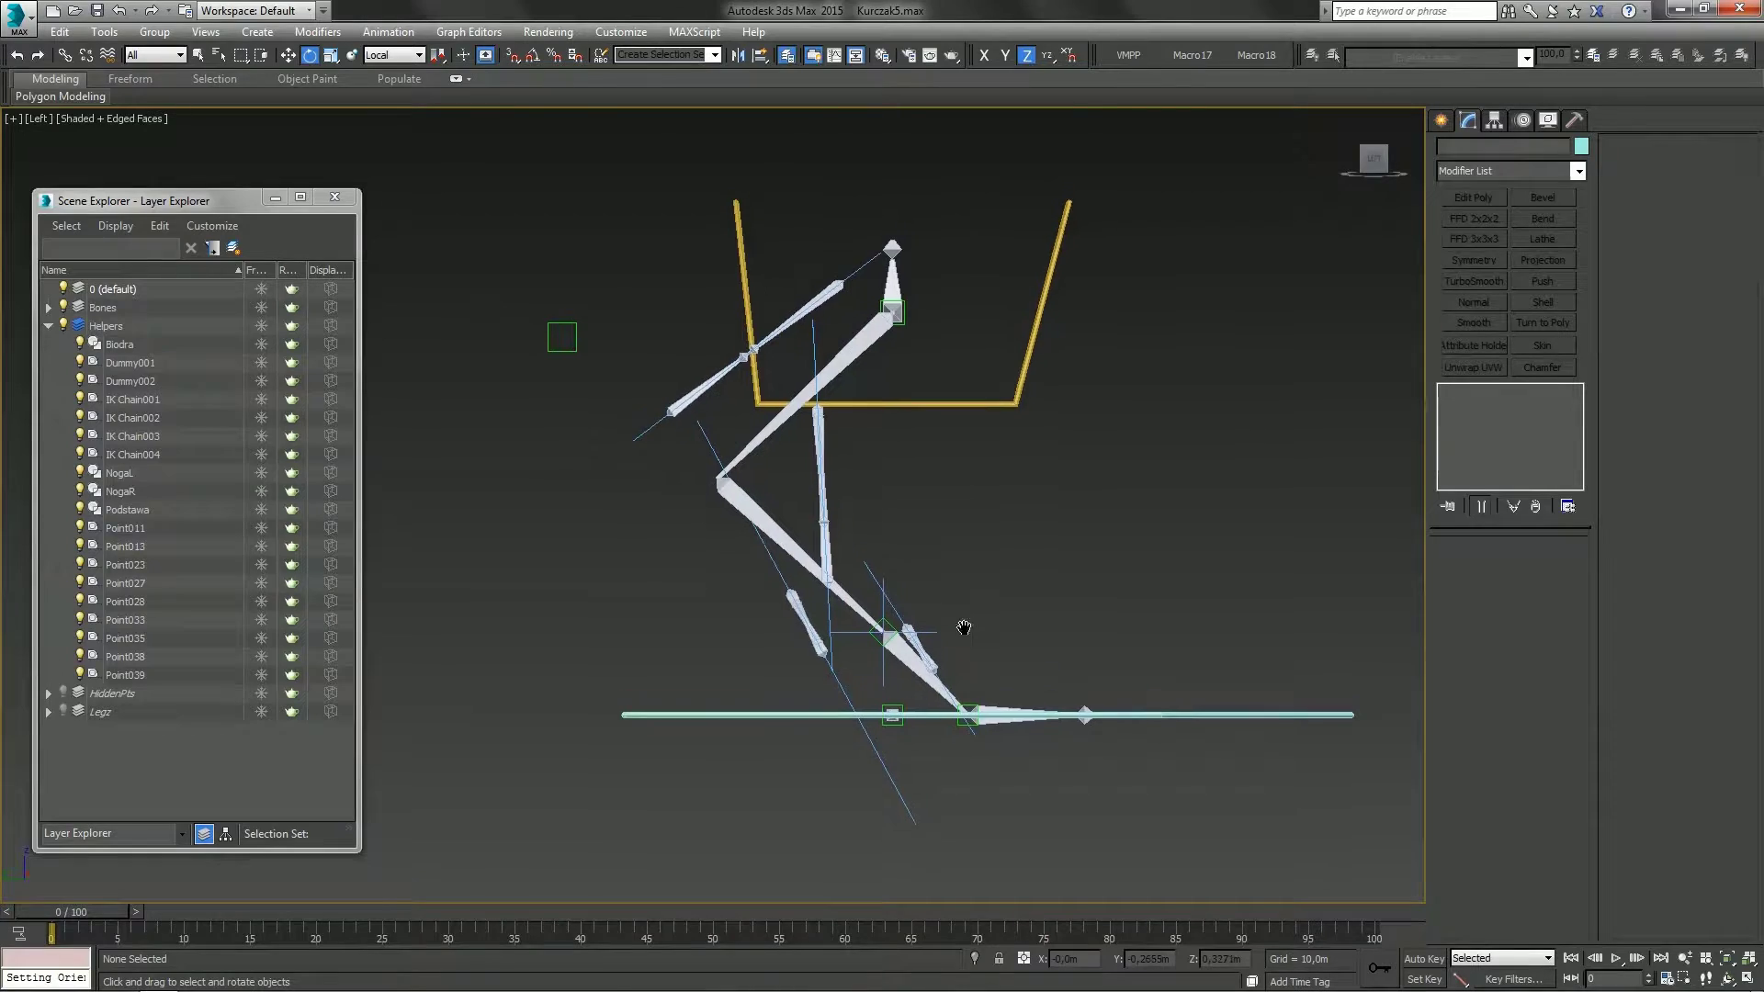
alt+middle_drag(966, 636, 850, 567)
scroll(867, 593, down, 3)
click(852, 563)
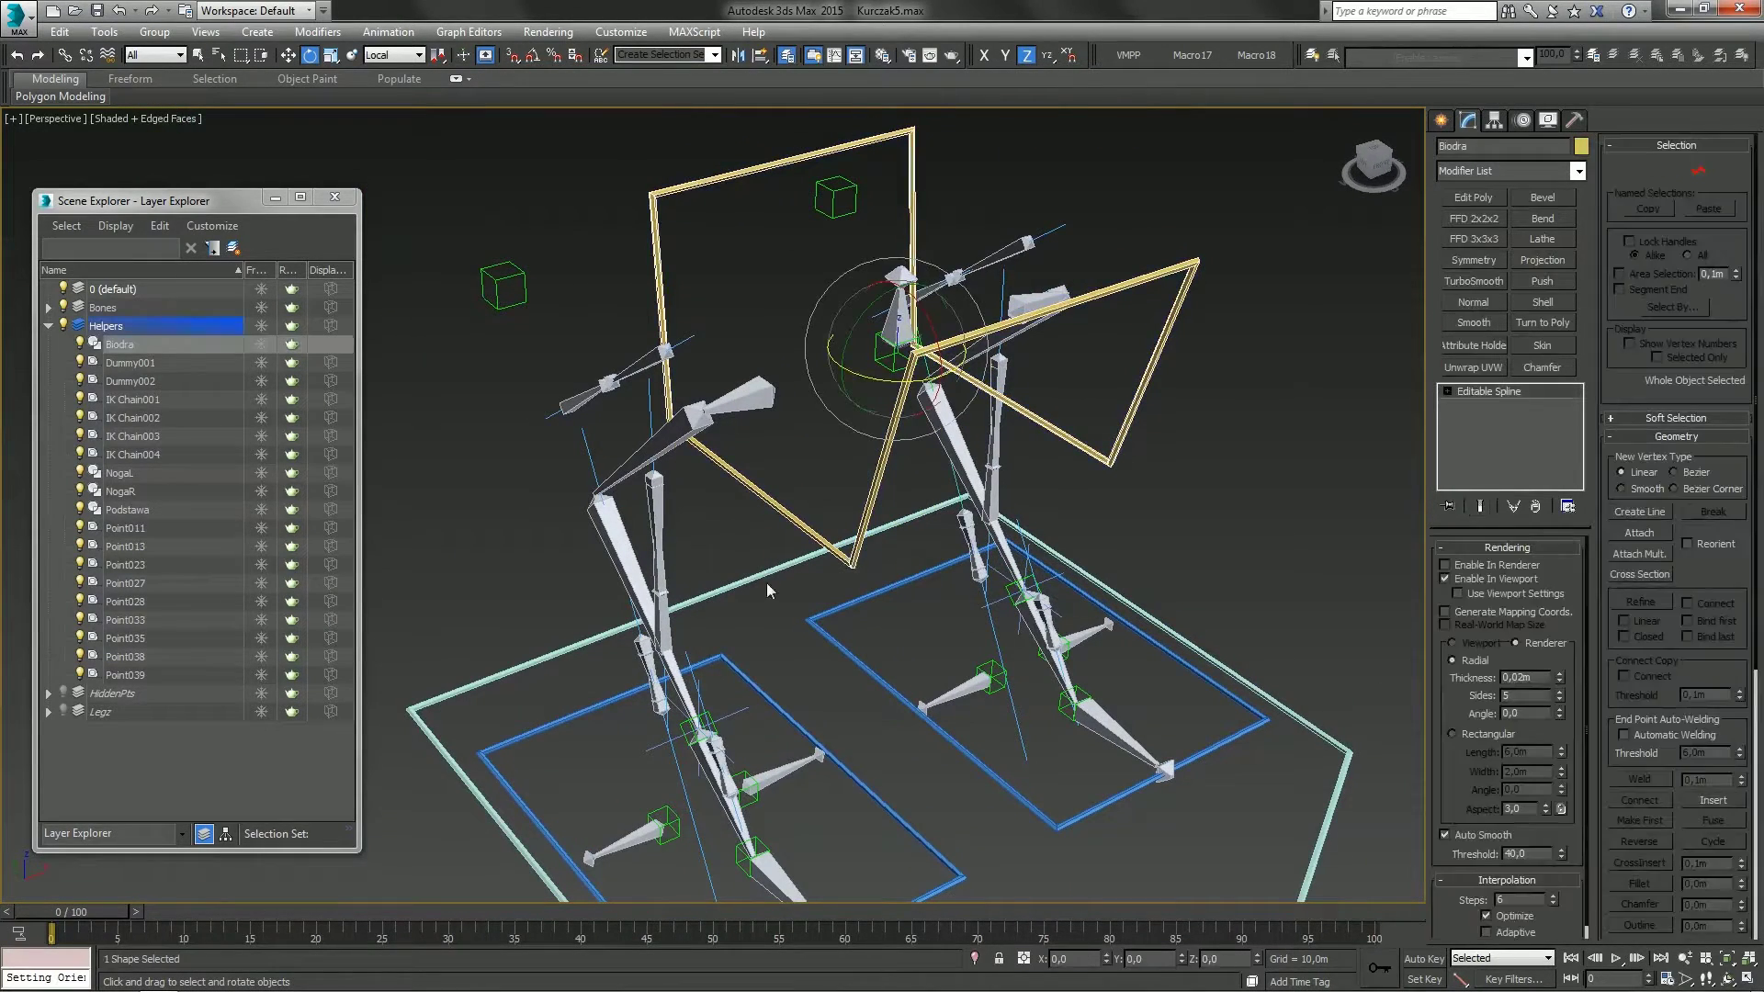
ctrl+click(761, 572)
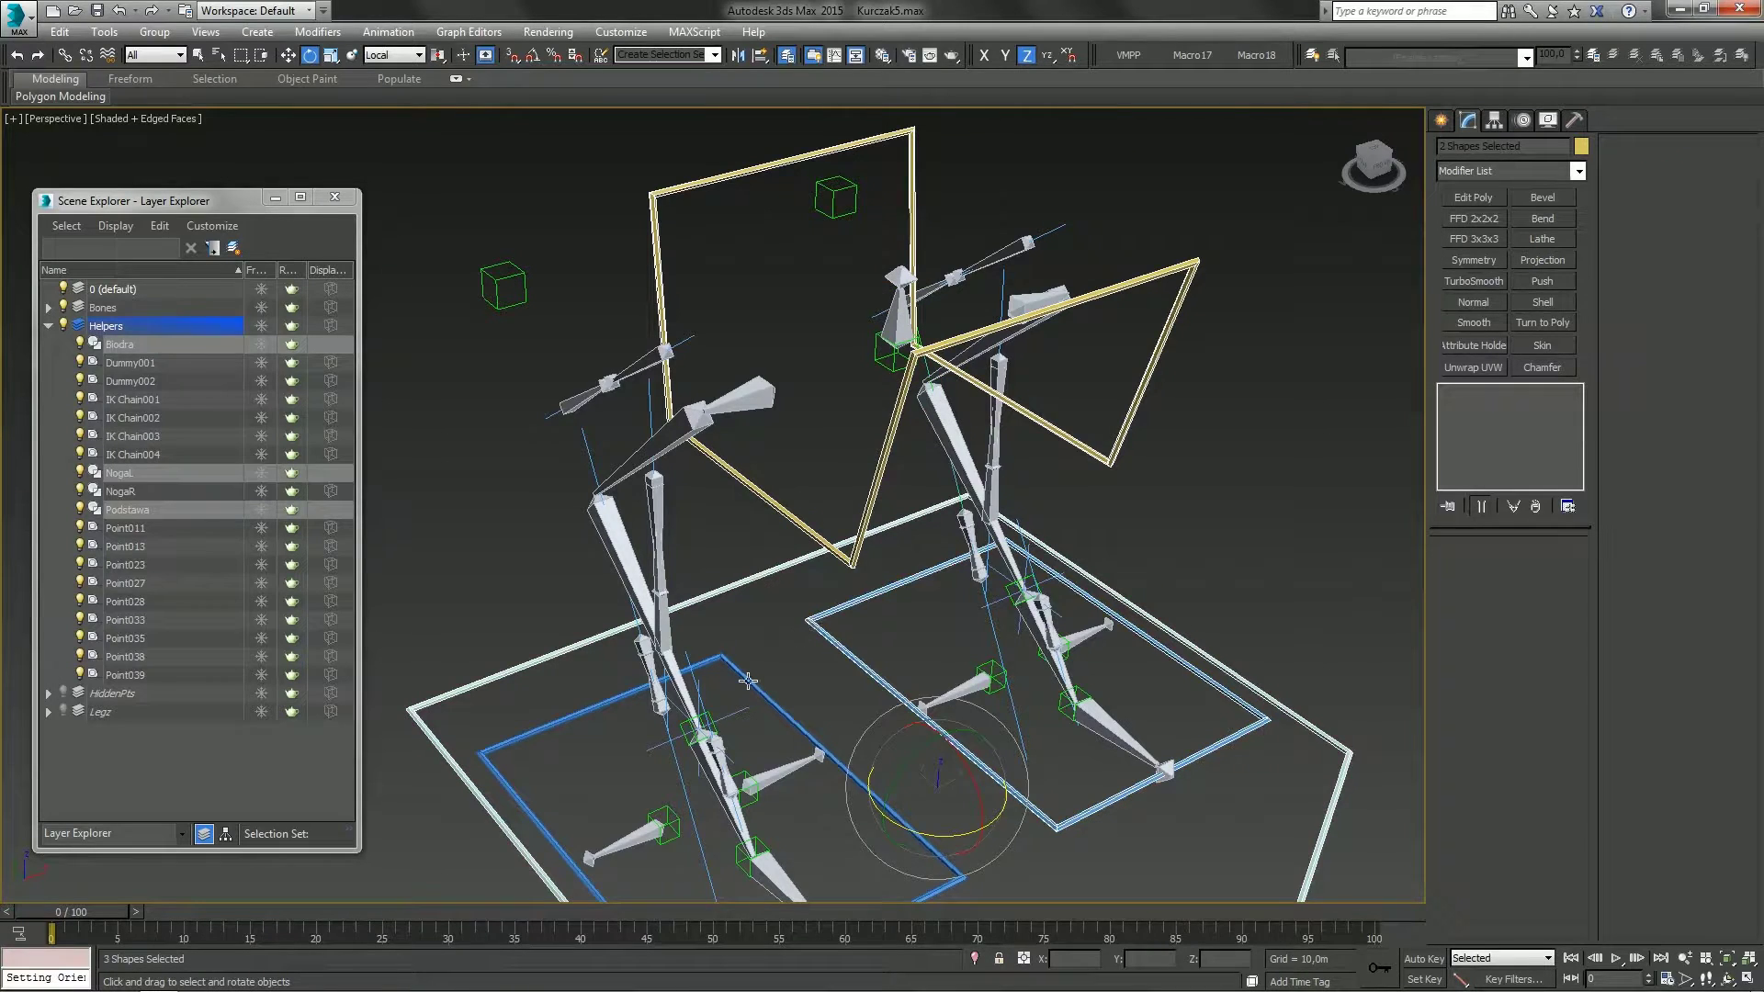
alt+middle_drag(777, 687, 675, 552)
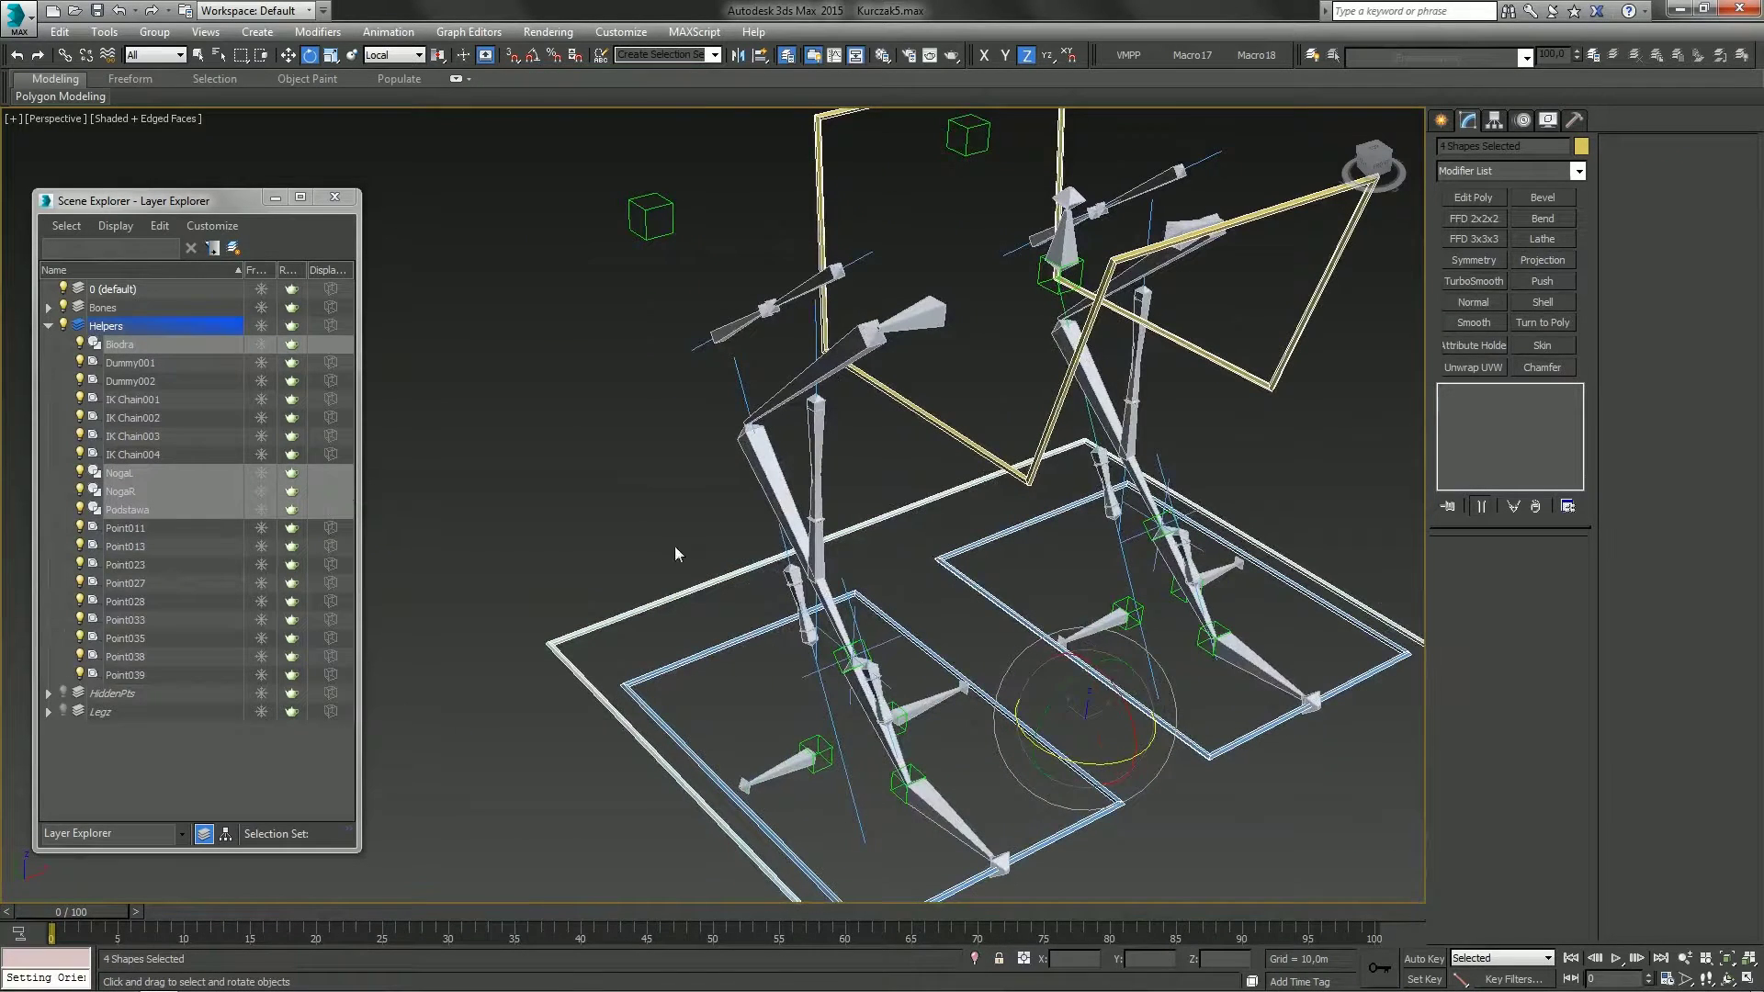
alt+right_click(623, 520)
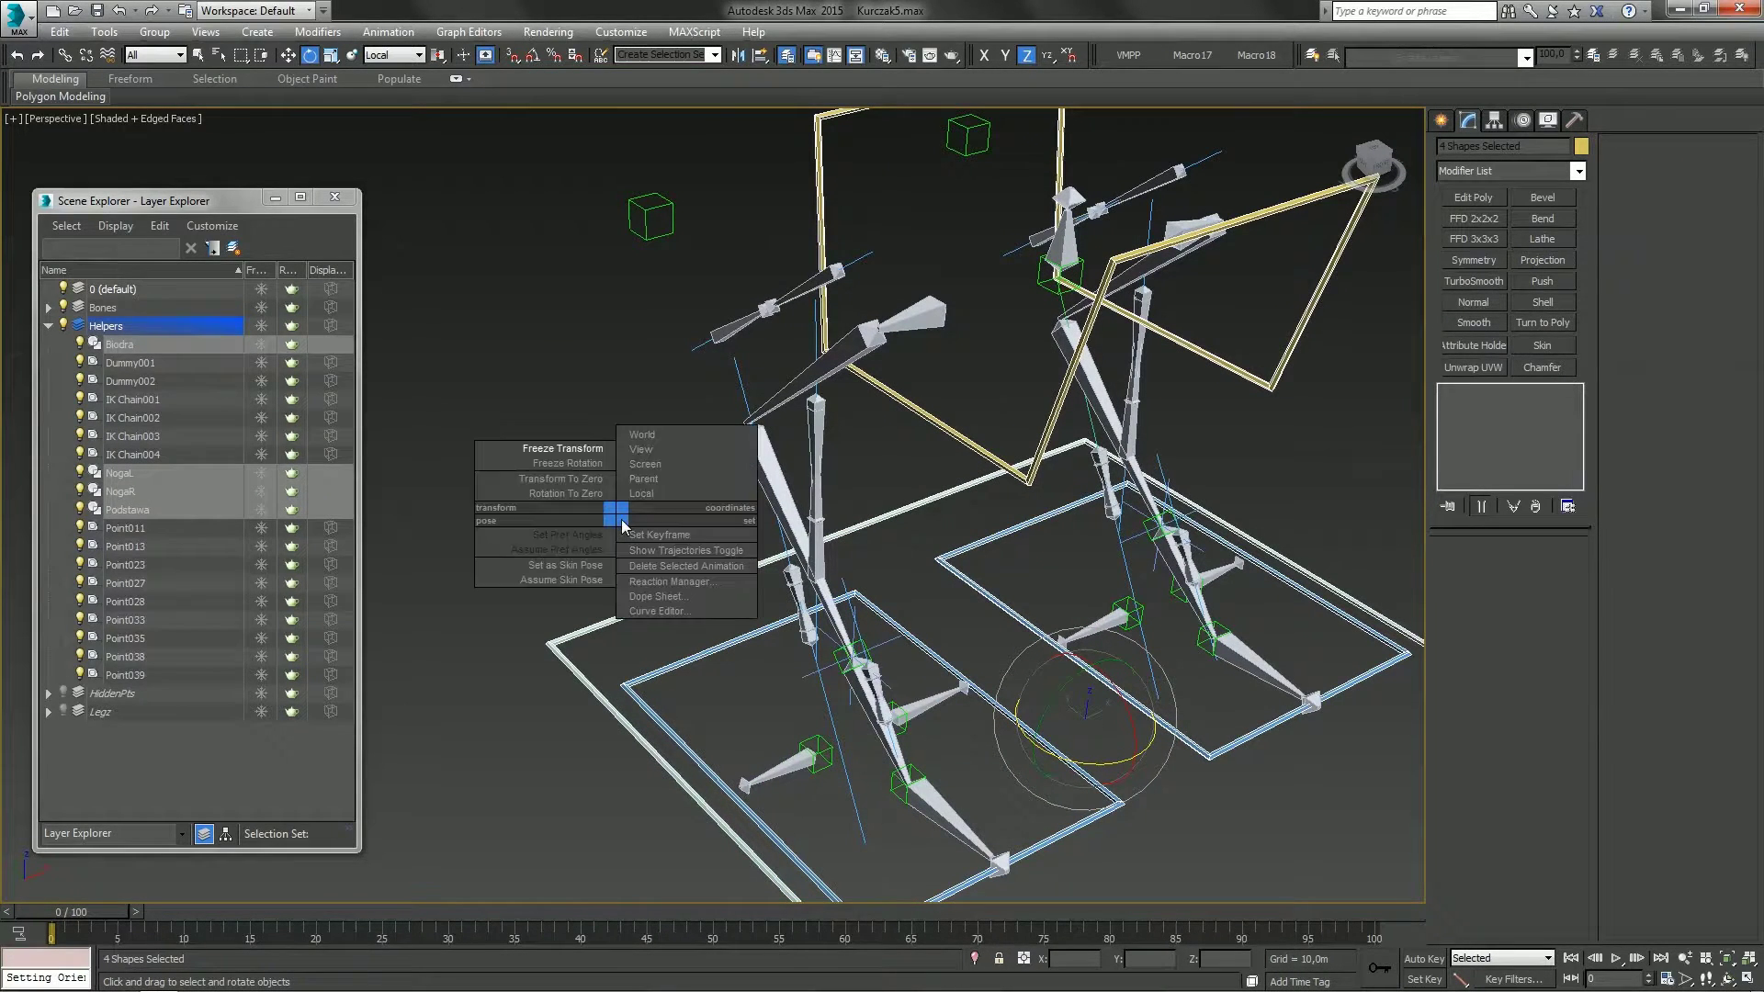
click(538, 450)
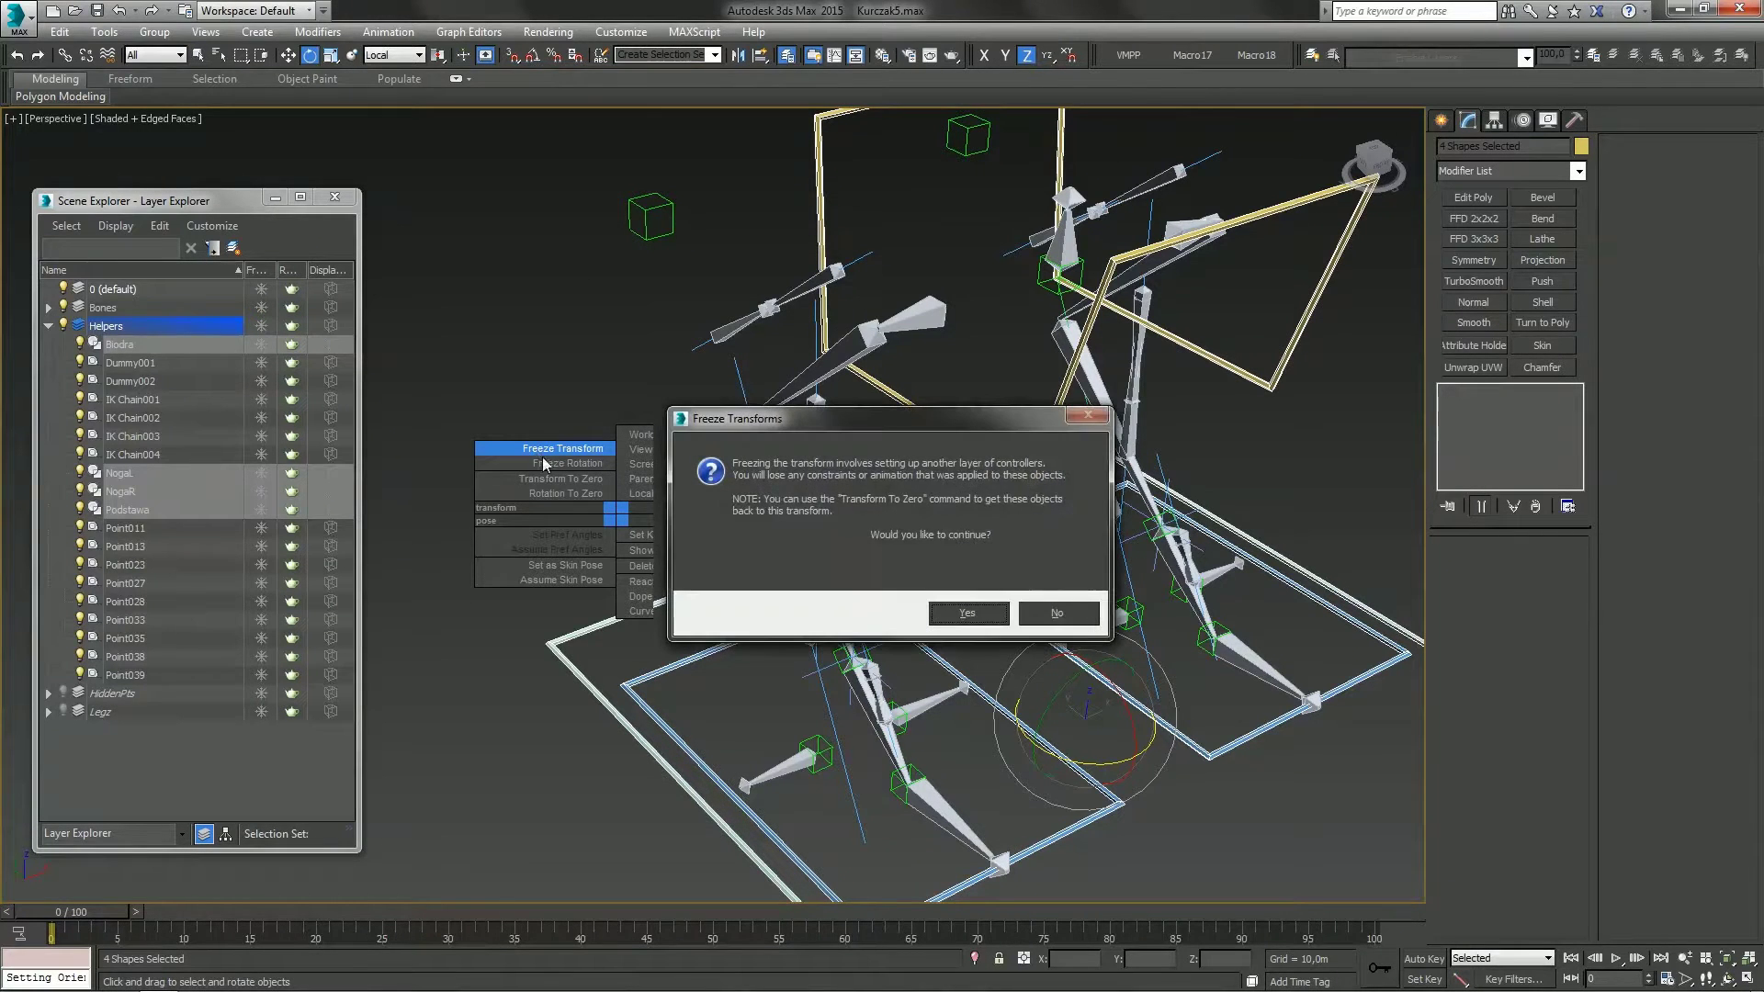
click(972, 616)
click(674, 509)
Displace the NogaR and NogaL outlines from their rest positions and tilt NogaL to pose the feet for testing
alt+middle_drag(972, 653, 1012, 613)
click(1029, 617)
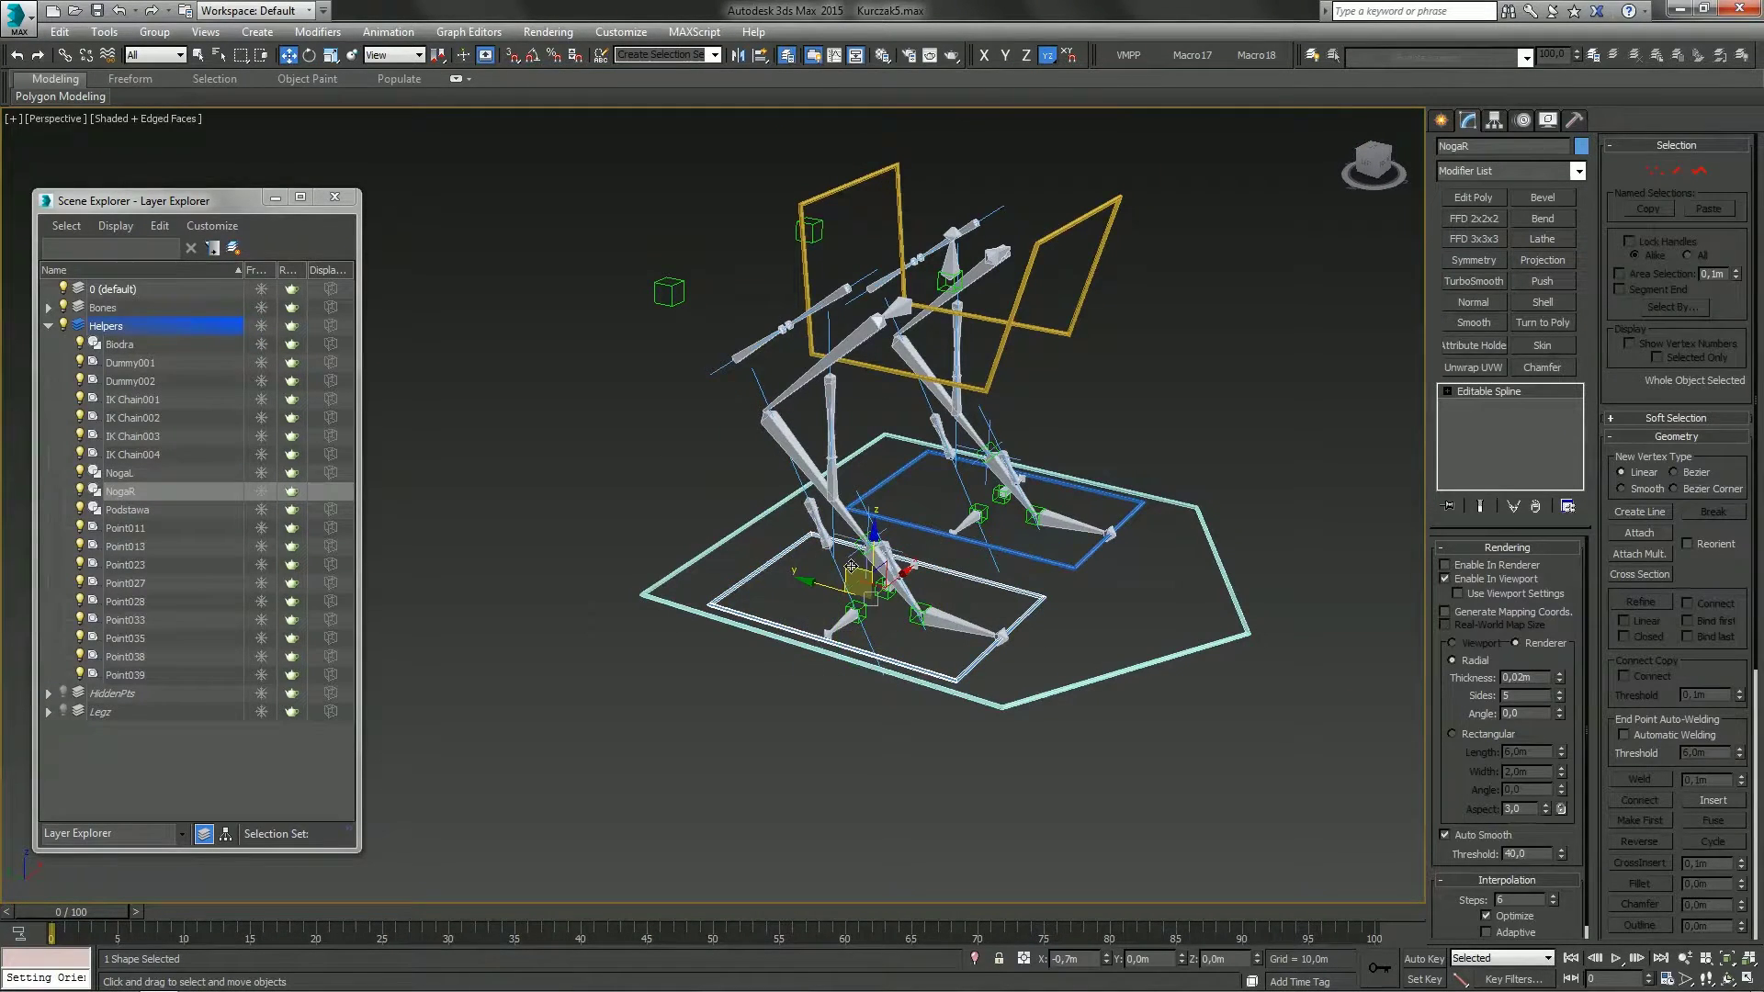
drag(851, 566, 922, 557)
alt+middle_drag(928, 558, 1055, 587)
click(1129, 582)
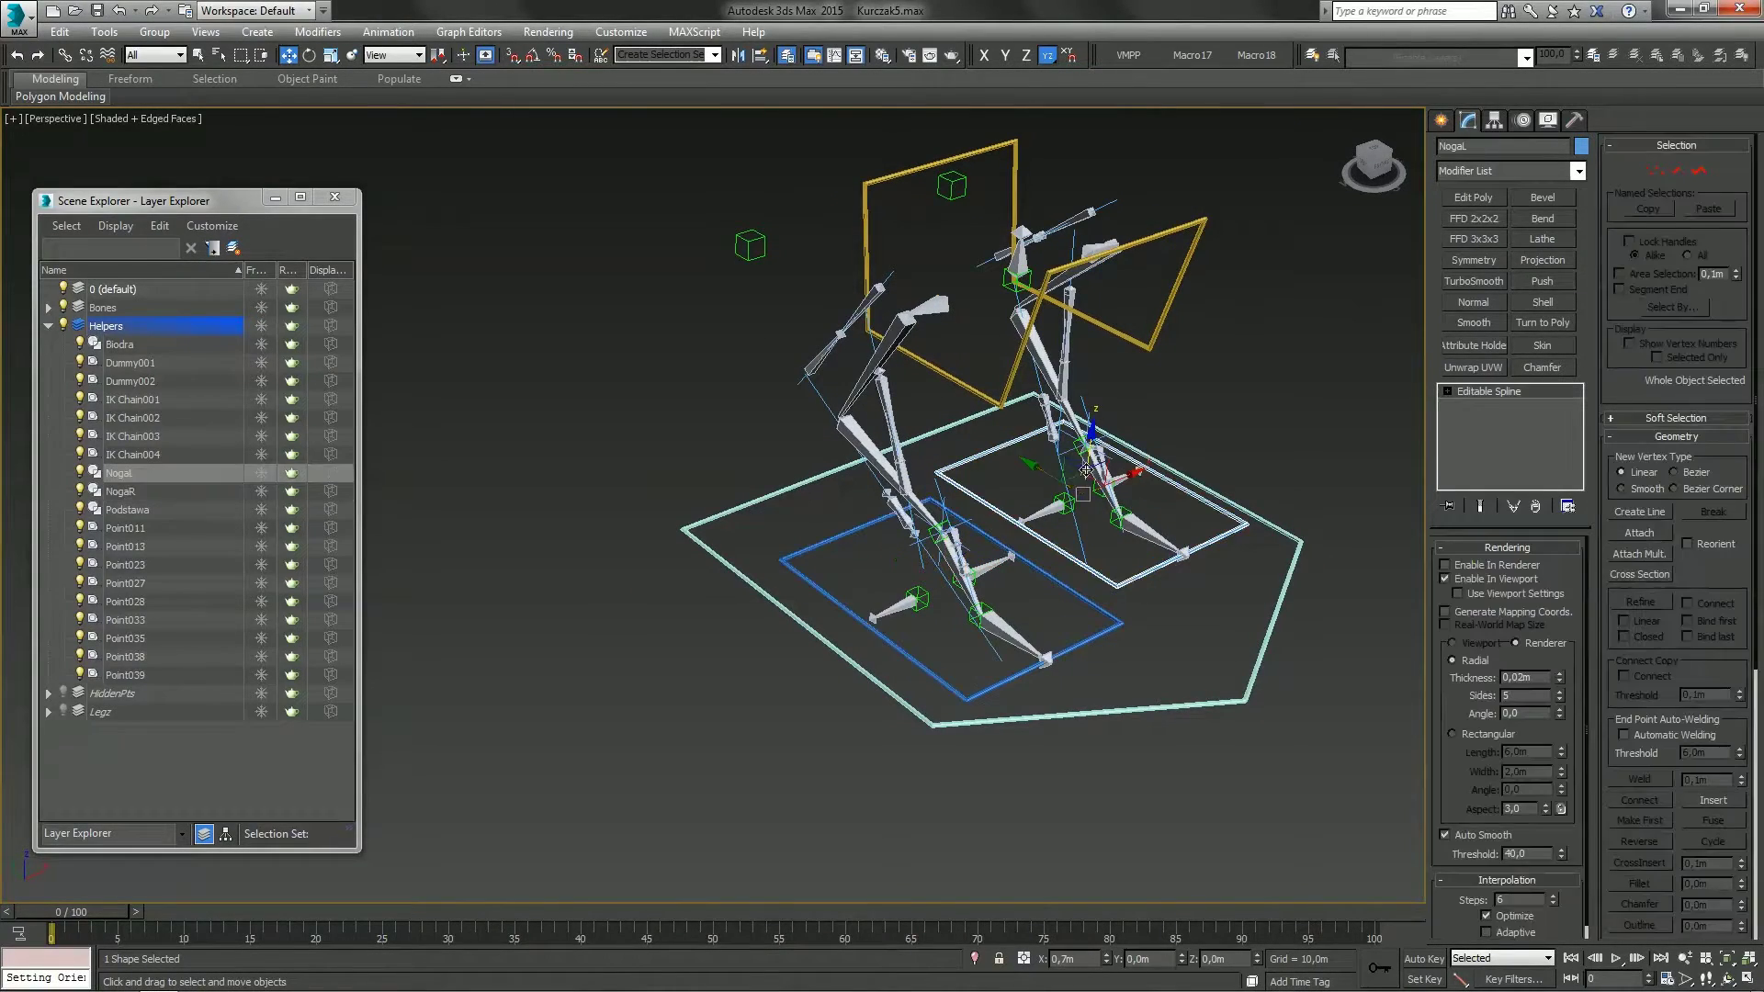
alt+middle_drag(1105, 456, 1218, 524)
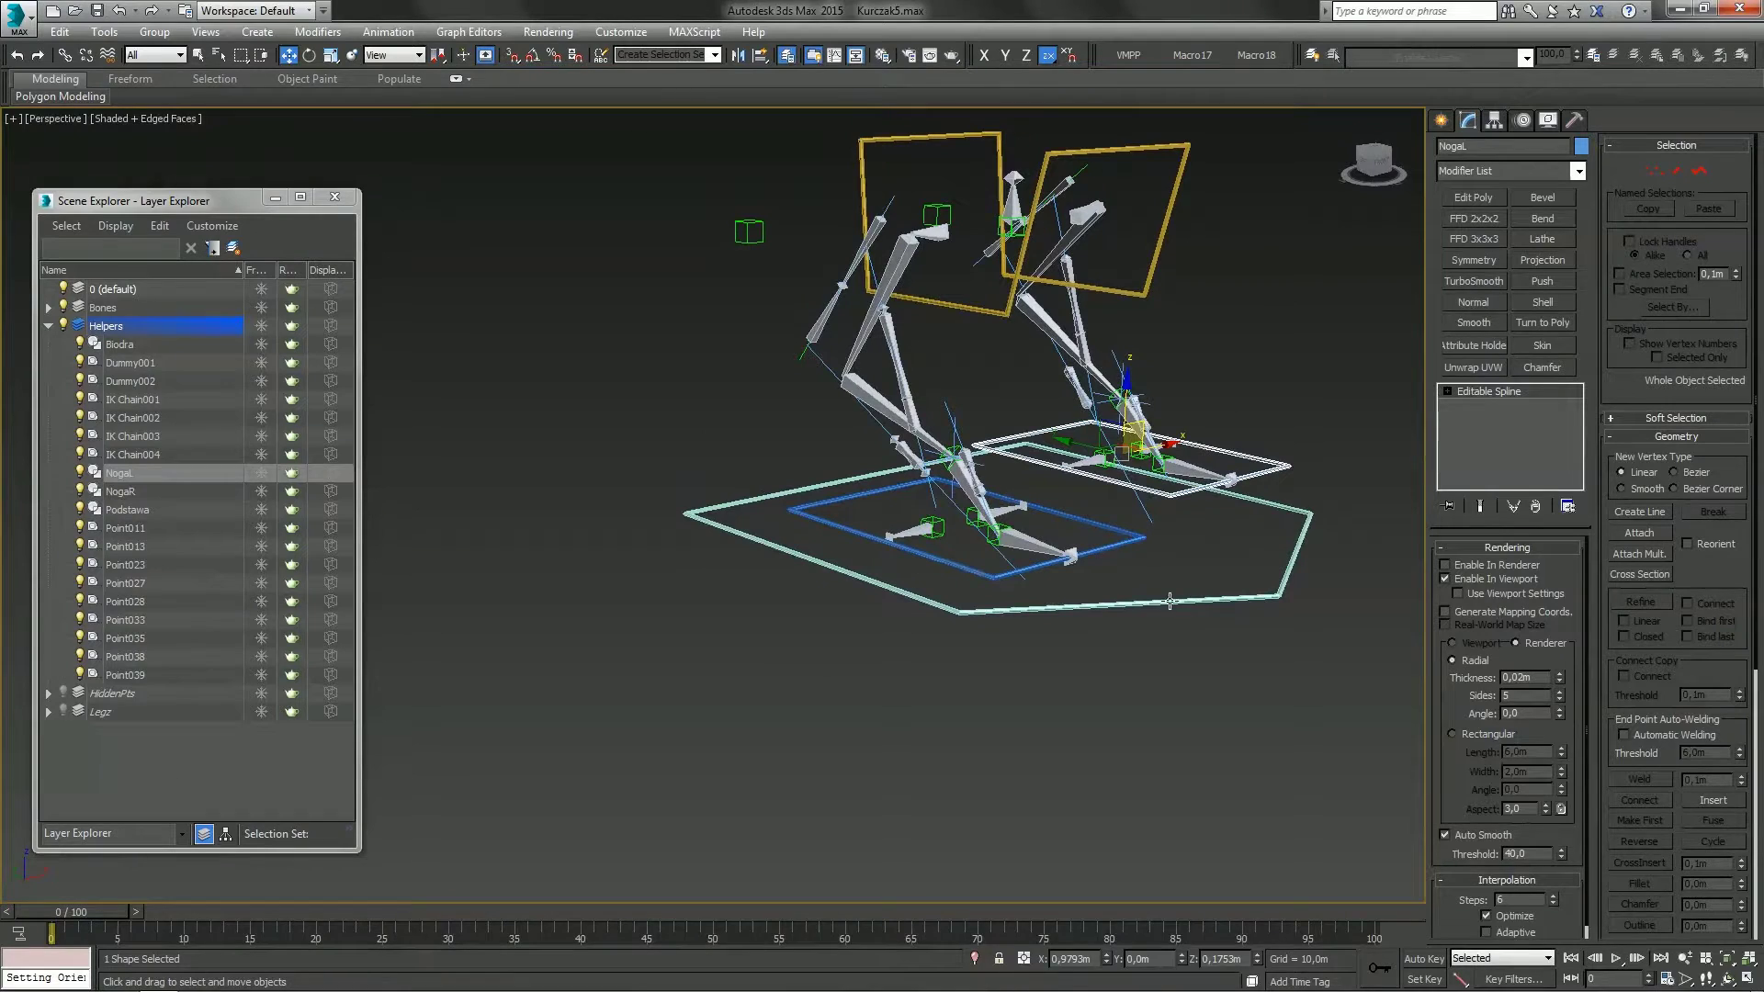
alt+middle_drag(1166, 415, 1165, 404)
click(1160, 697)
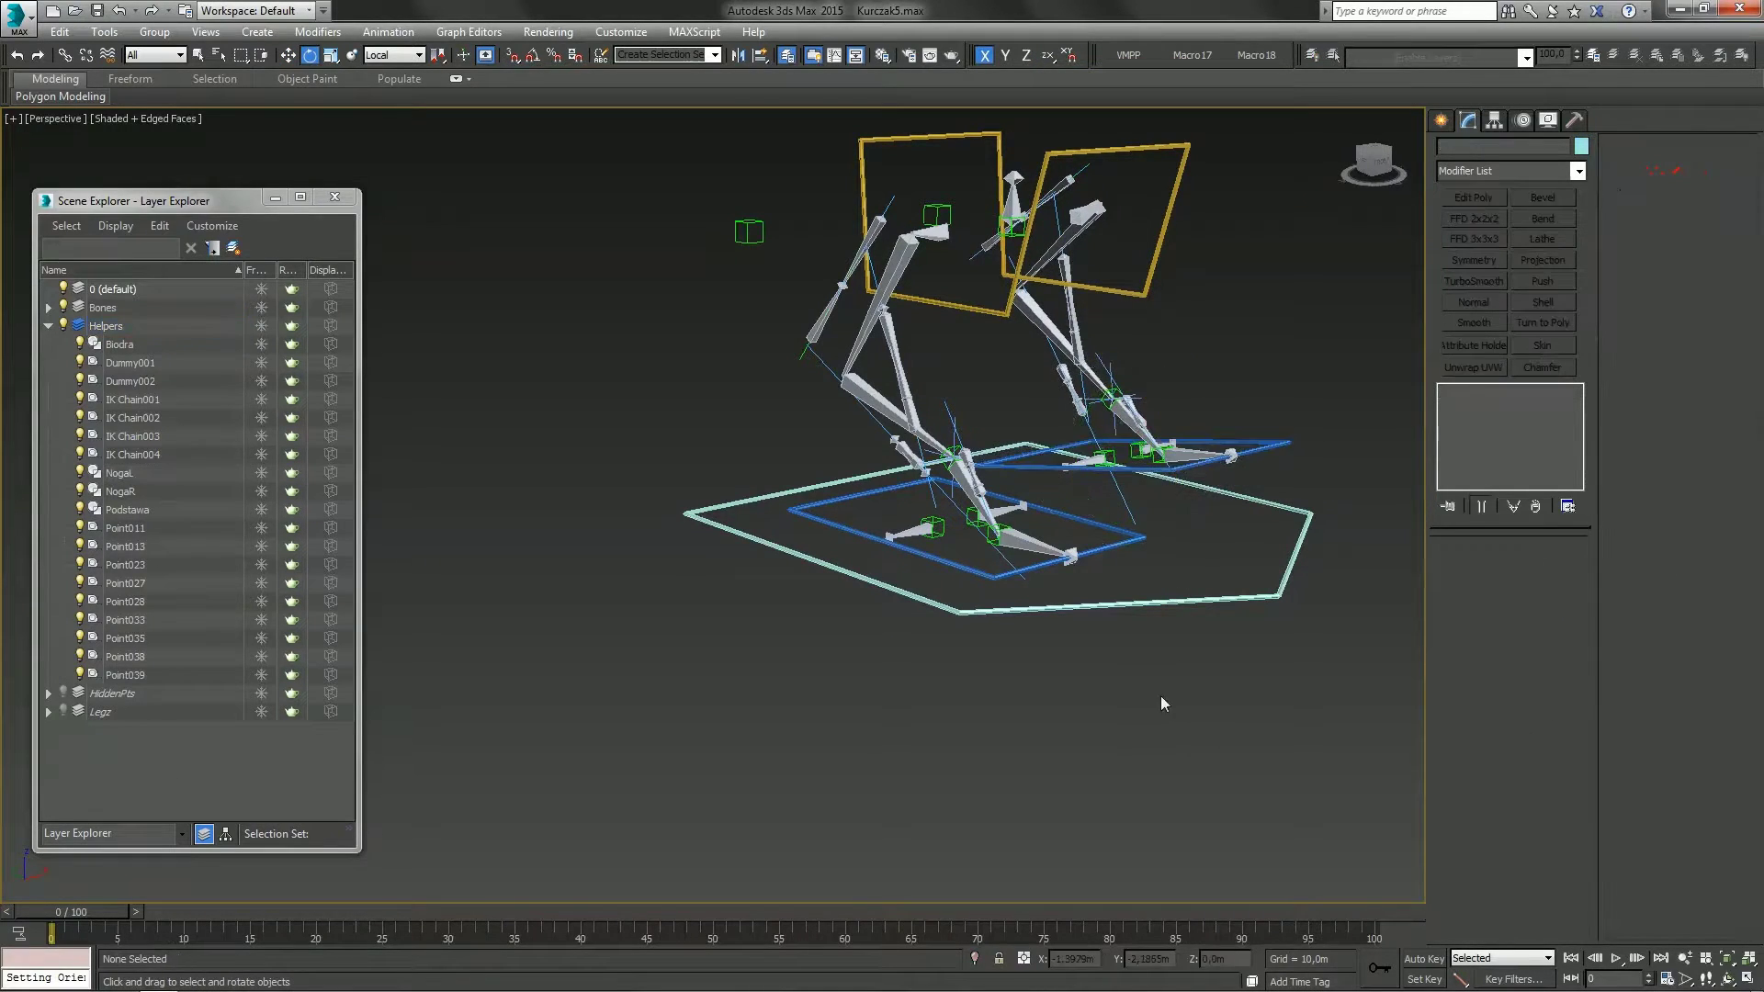
alt+middle_drag(1160, 697, 926, 690)
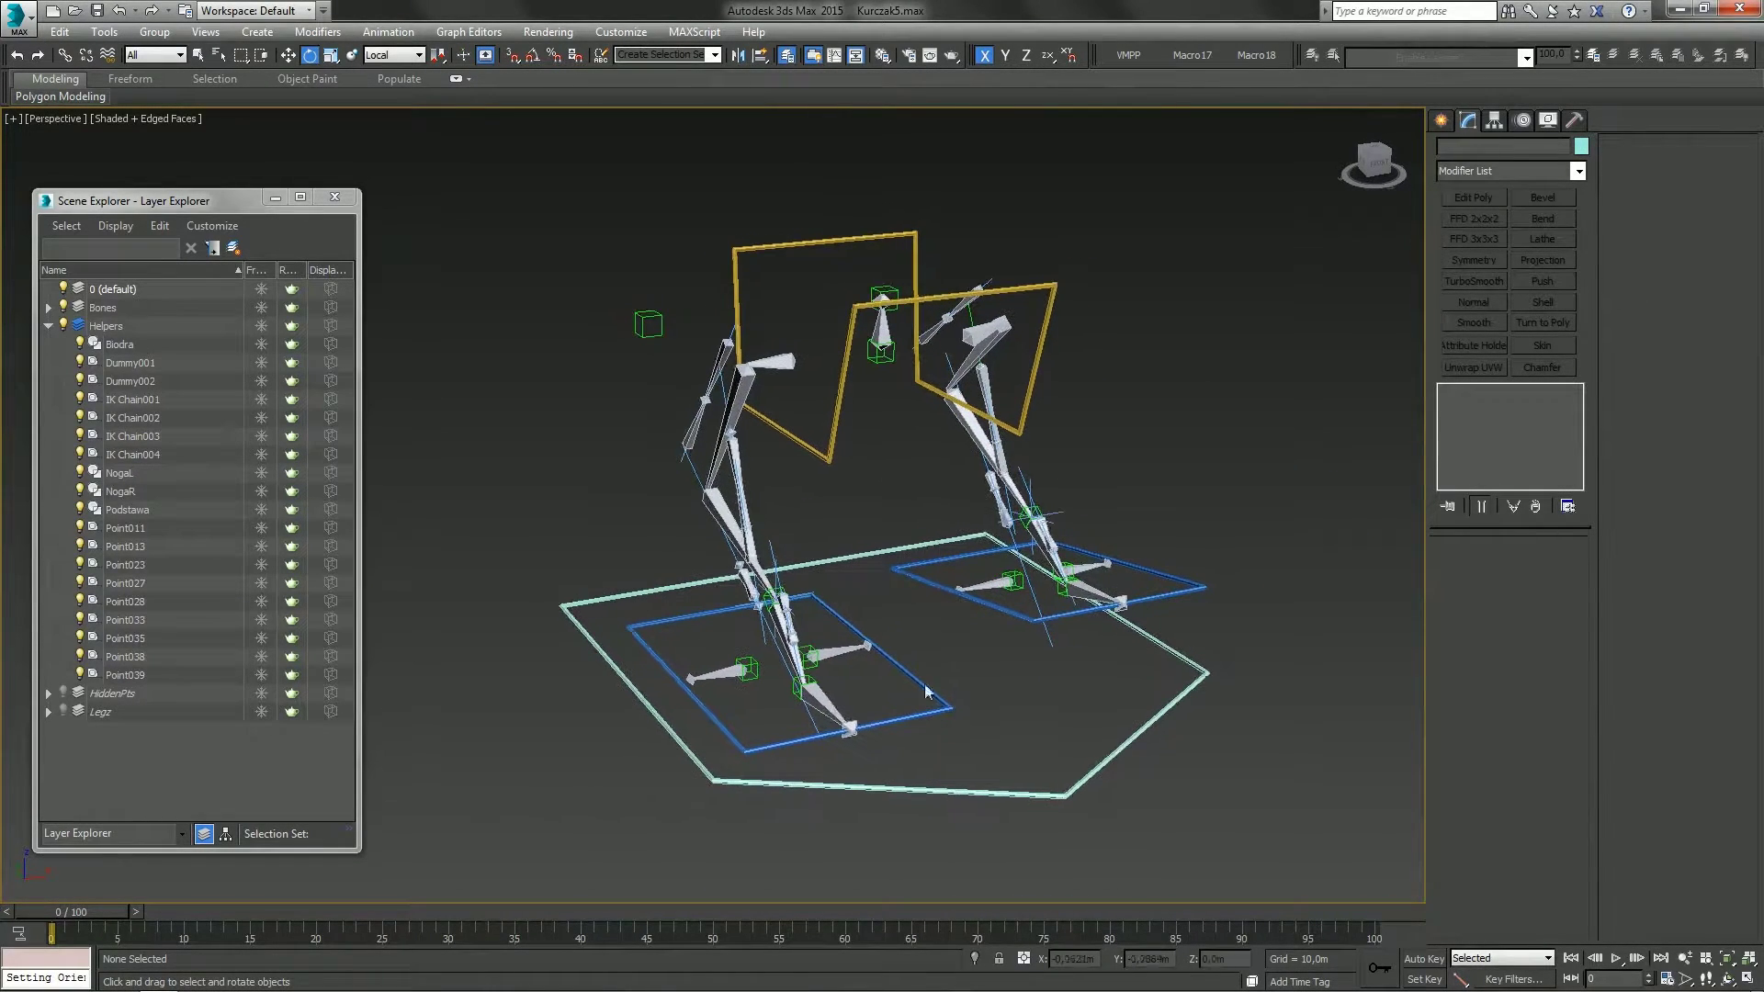
Return the NogaL and NogaR outlines to their frozen pose with Transform To Zero
click(1007, 610)
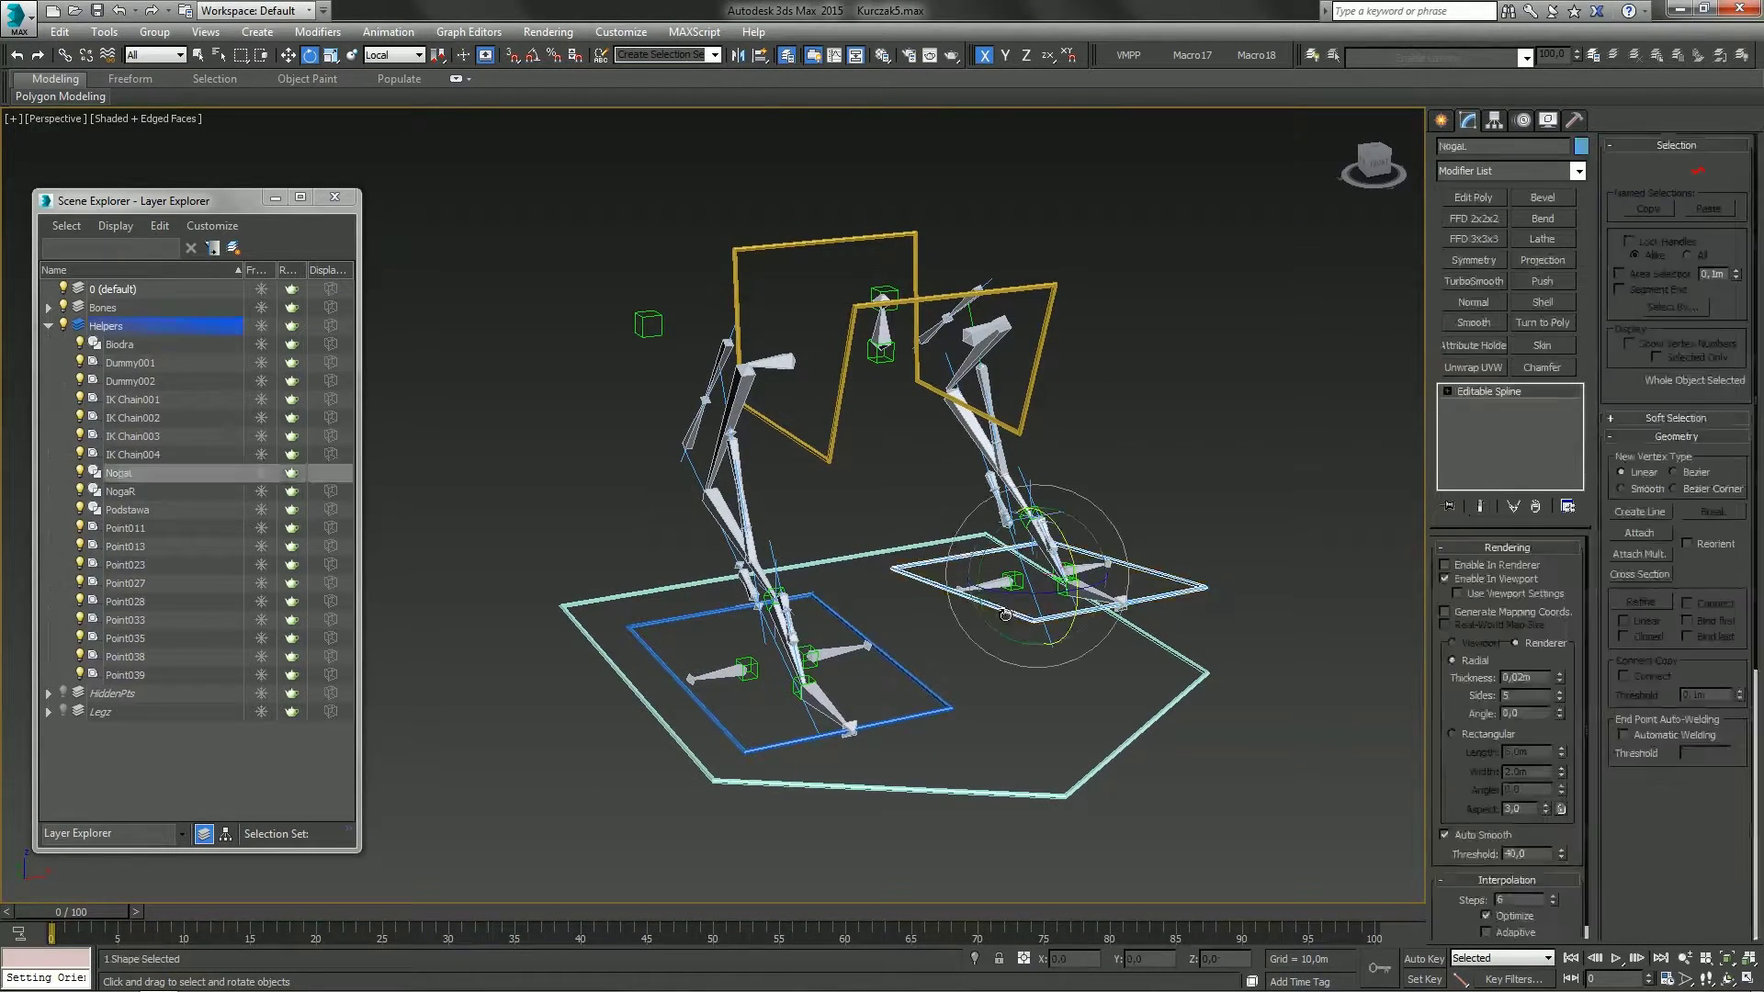
ctrl+click(931, 715)
right_click(542, 726)
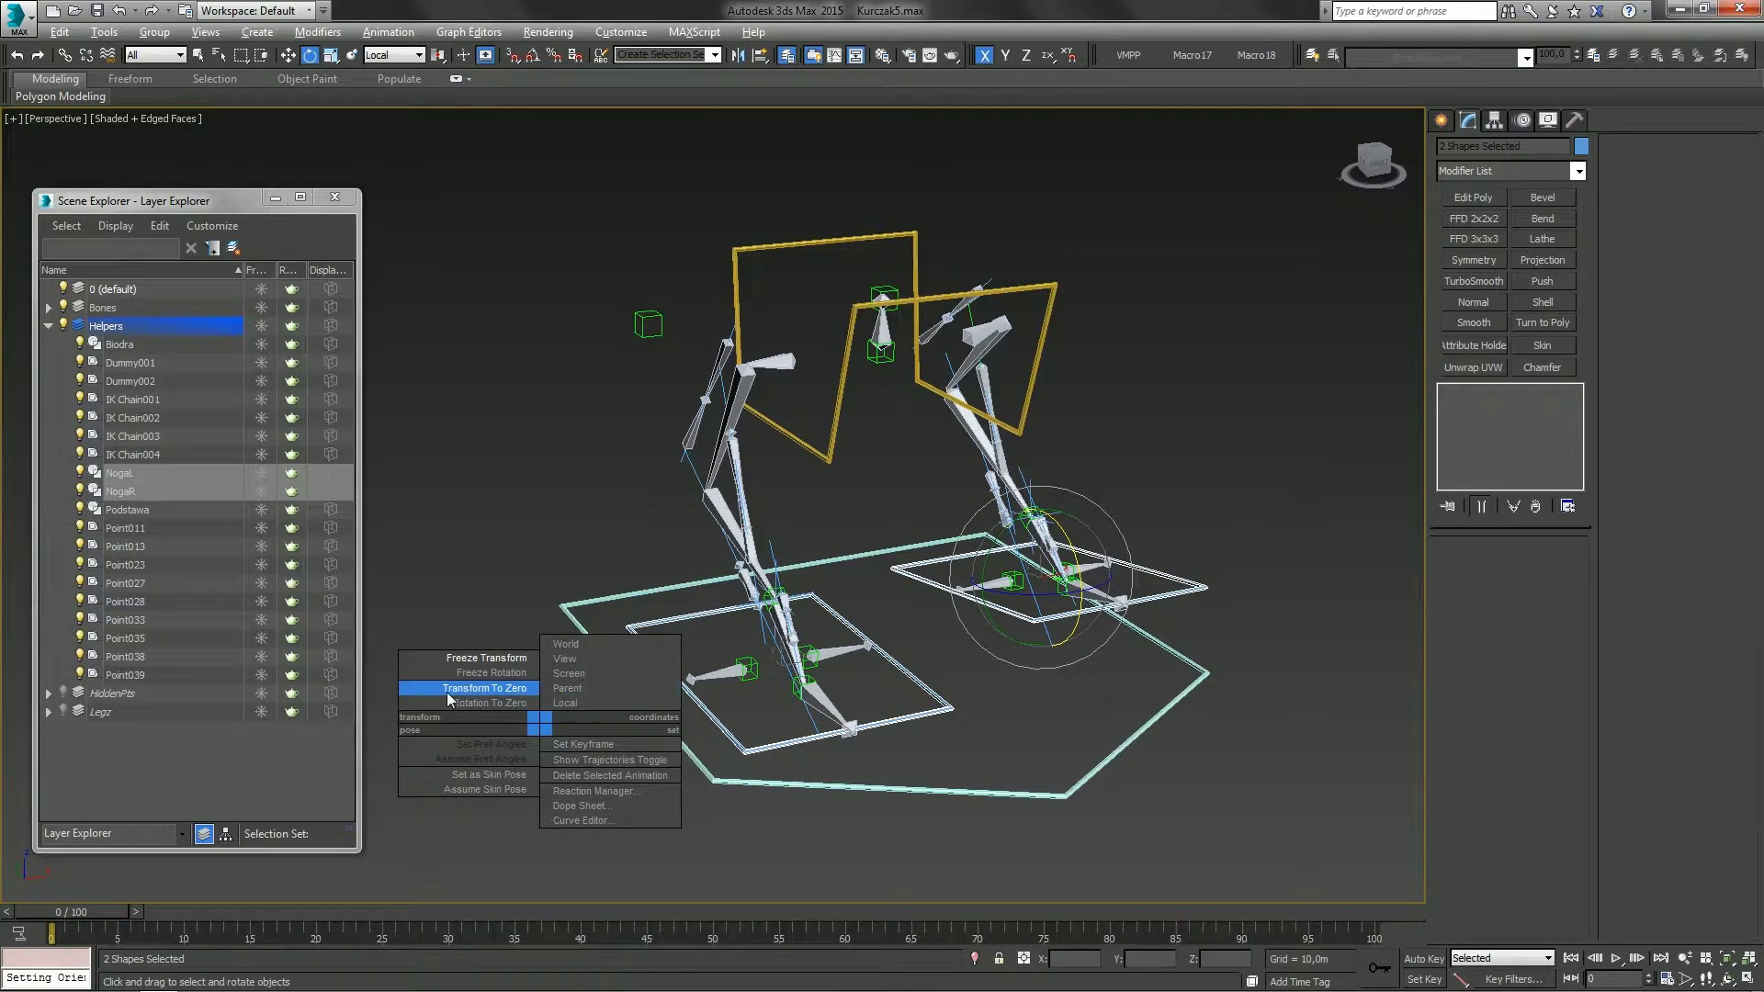
click(477, 691)
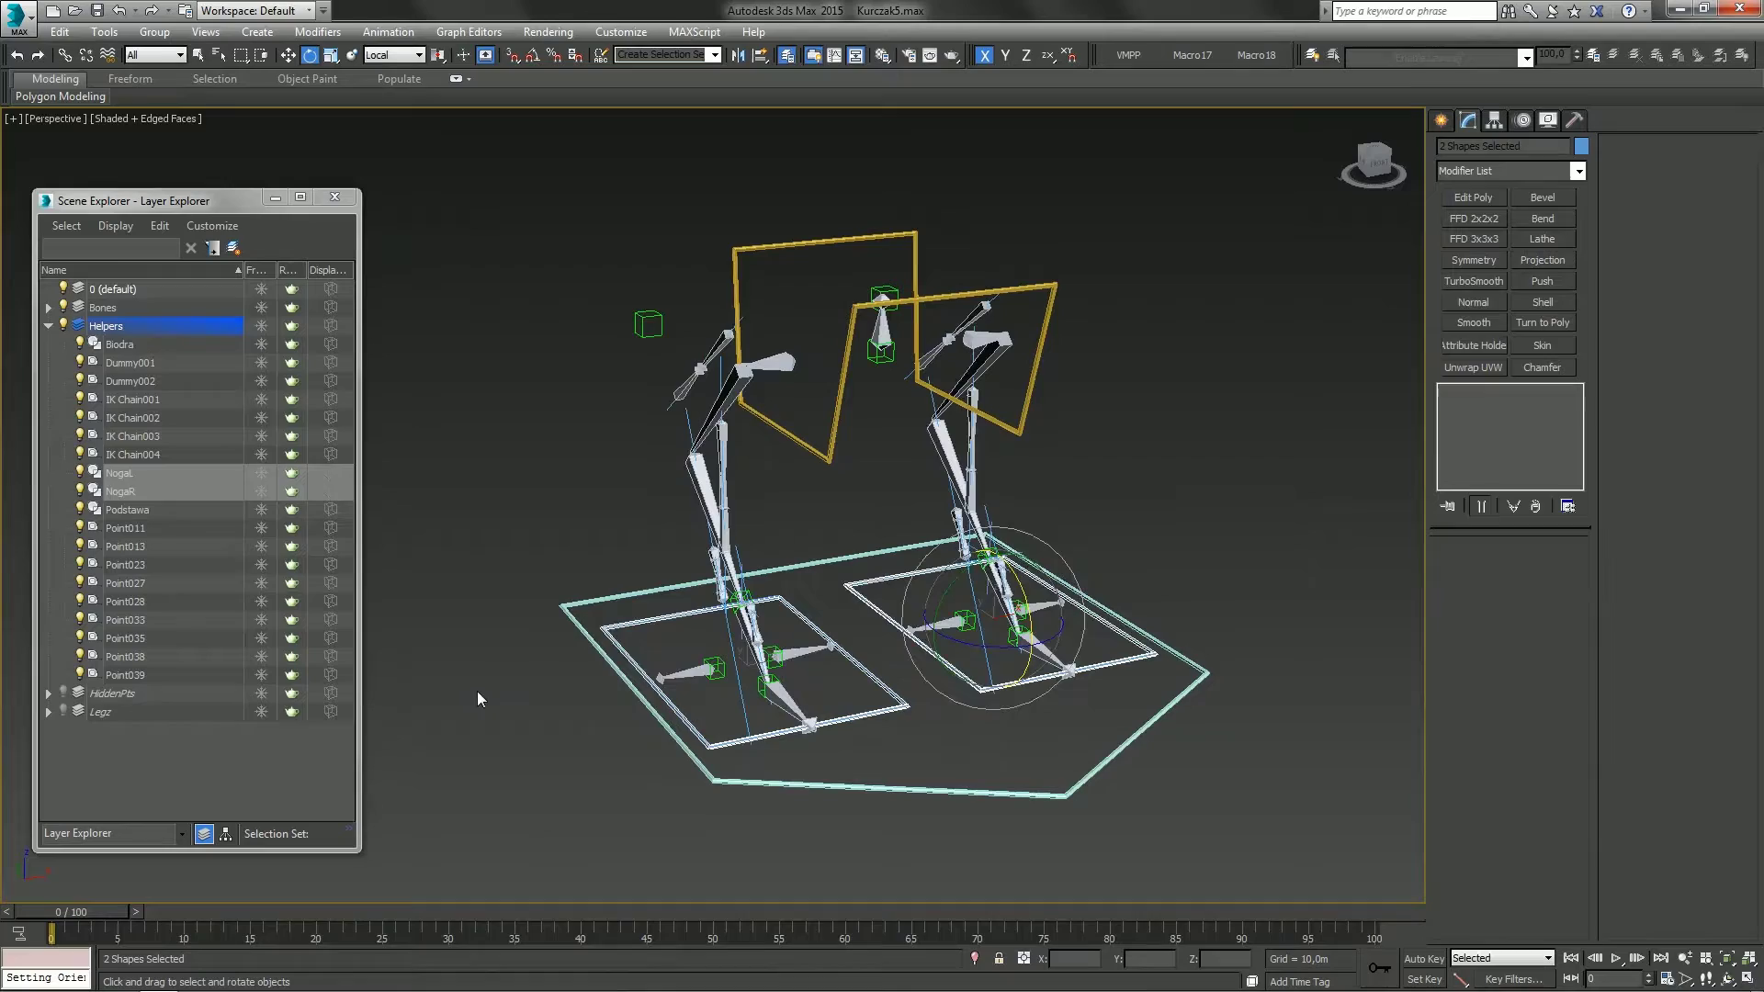
click(588, 692)
Try rotating the Podstawa outline to test the base controller
alt+middle_drag(587, 692, 919, 728)
scroll(918, 728, up, 5)
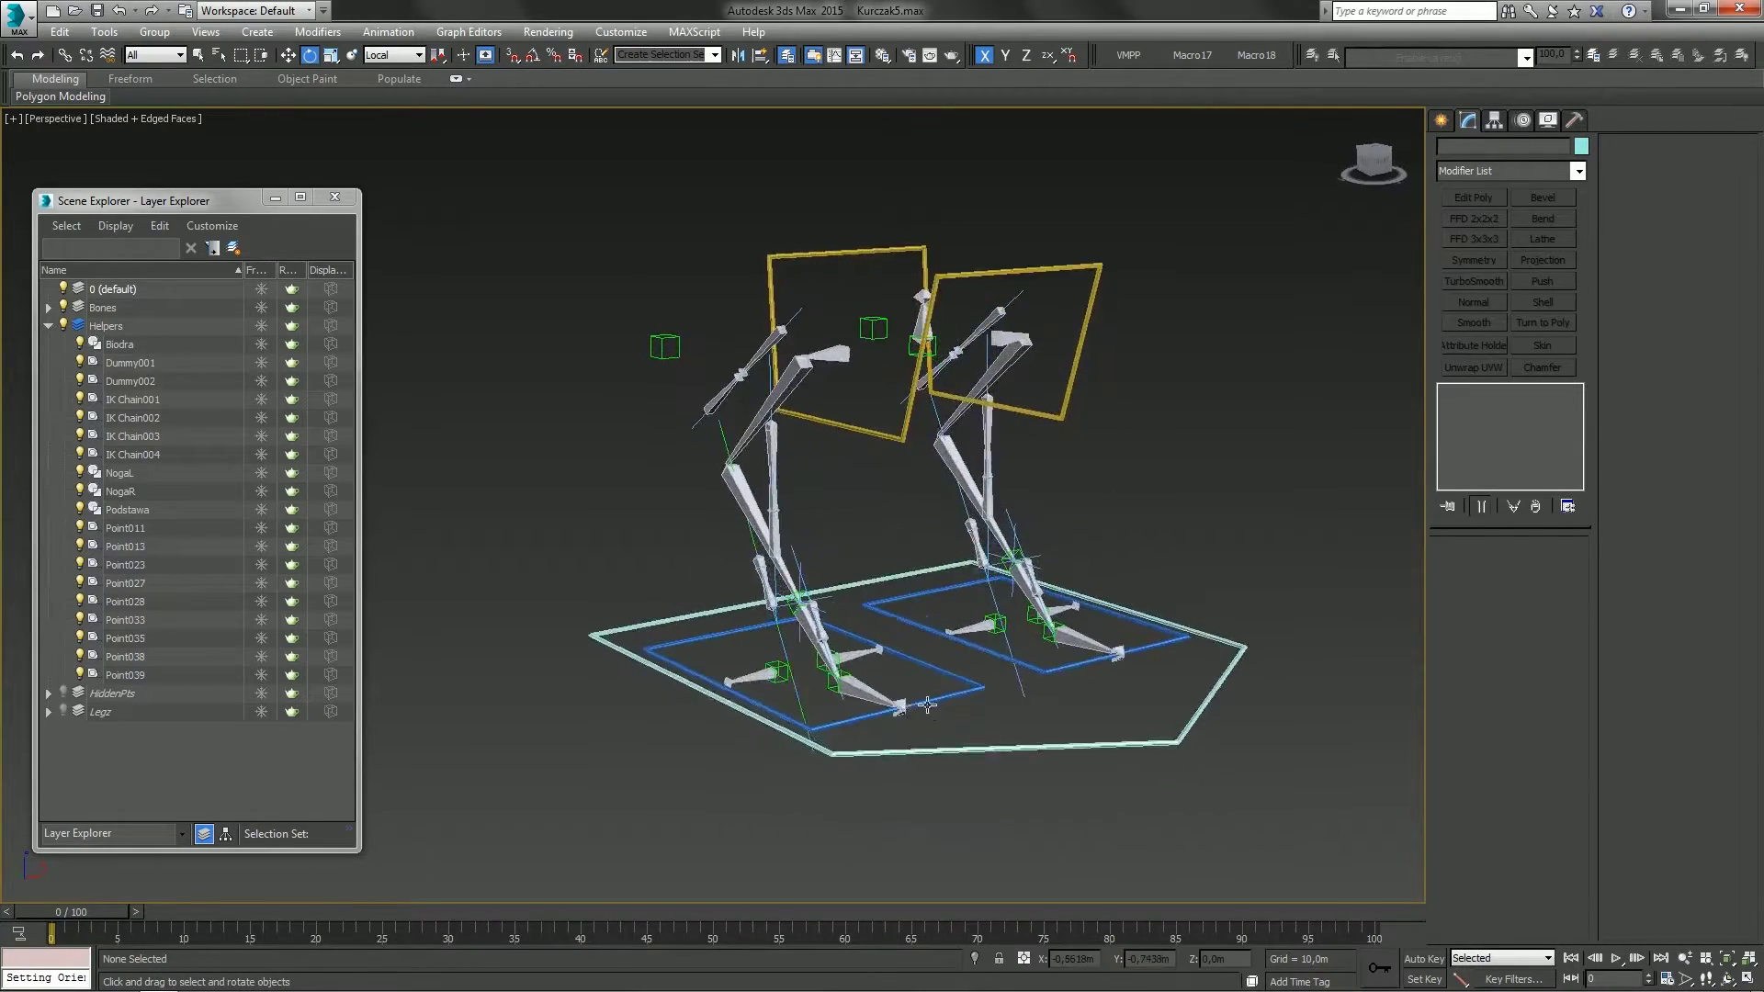
scroll(901, 744, down, 3)
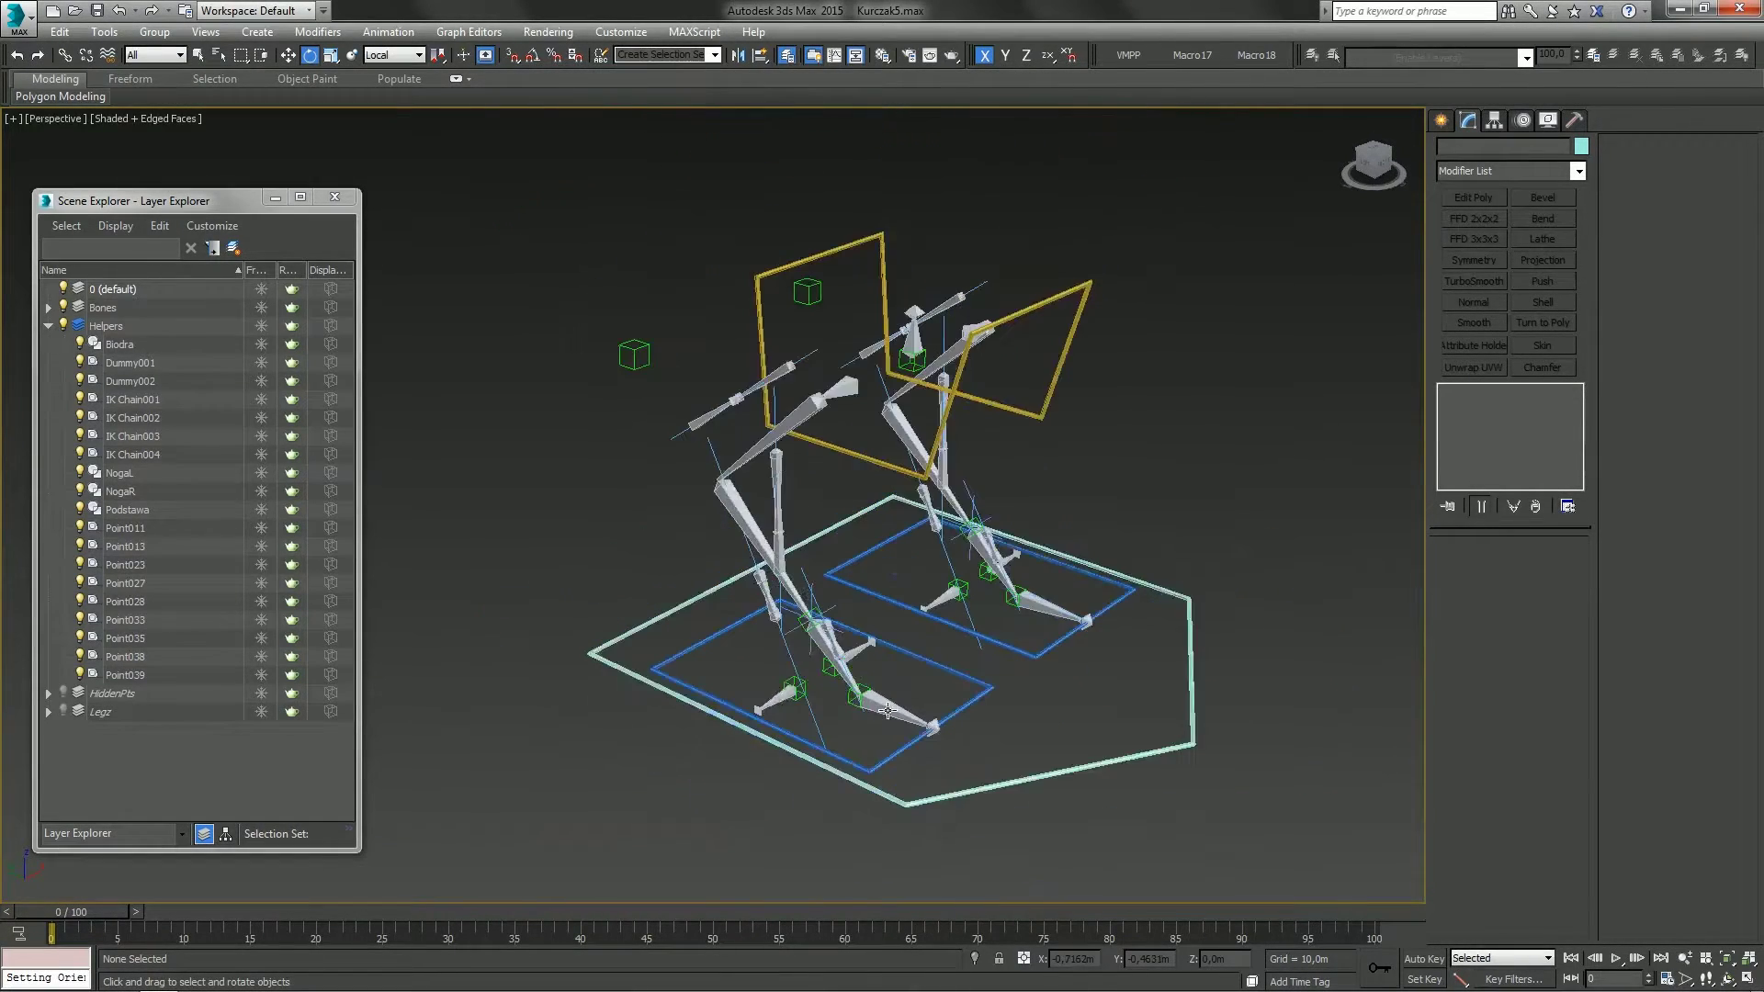
alt+middle_drag(878, 694, 932, 691)
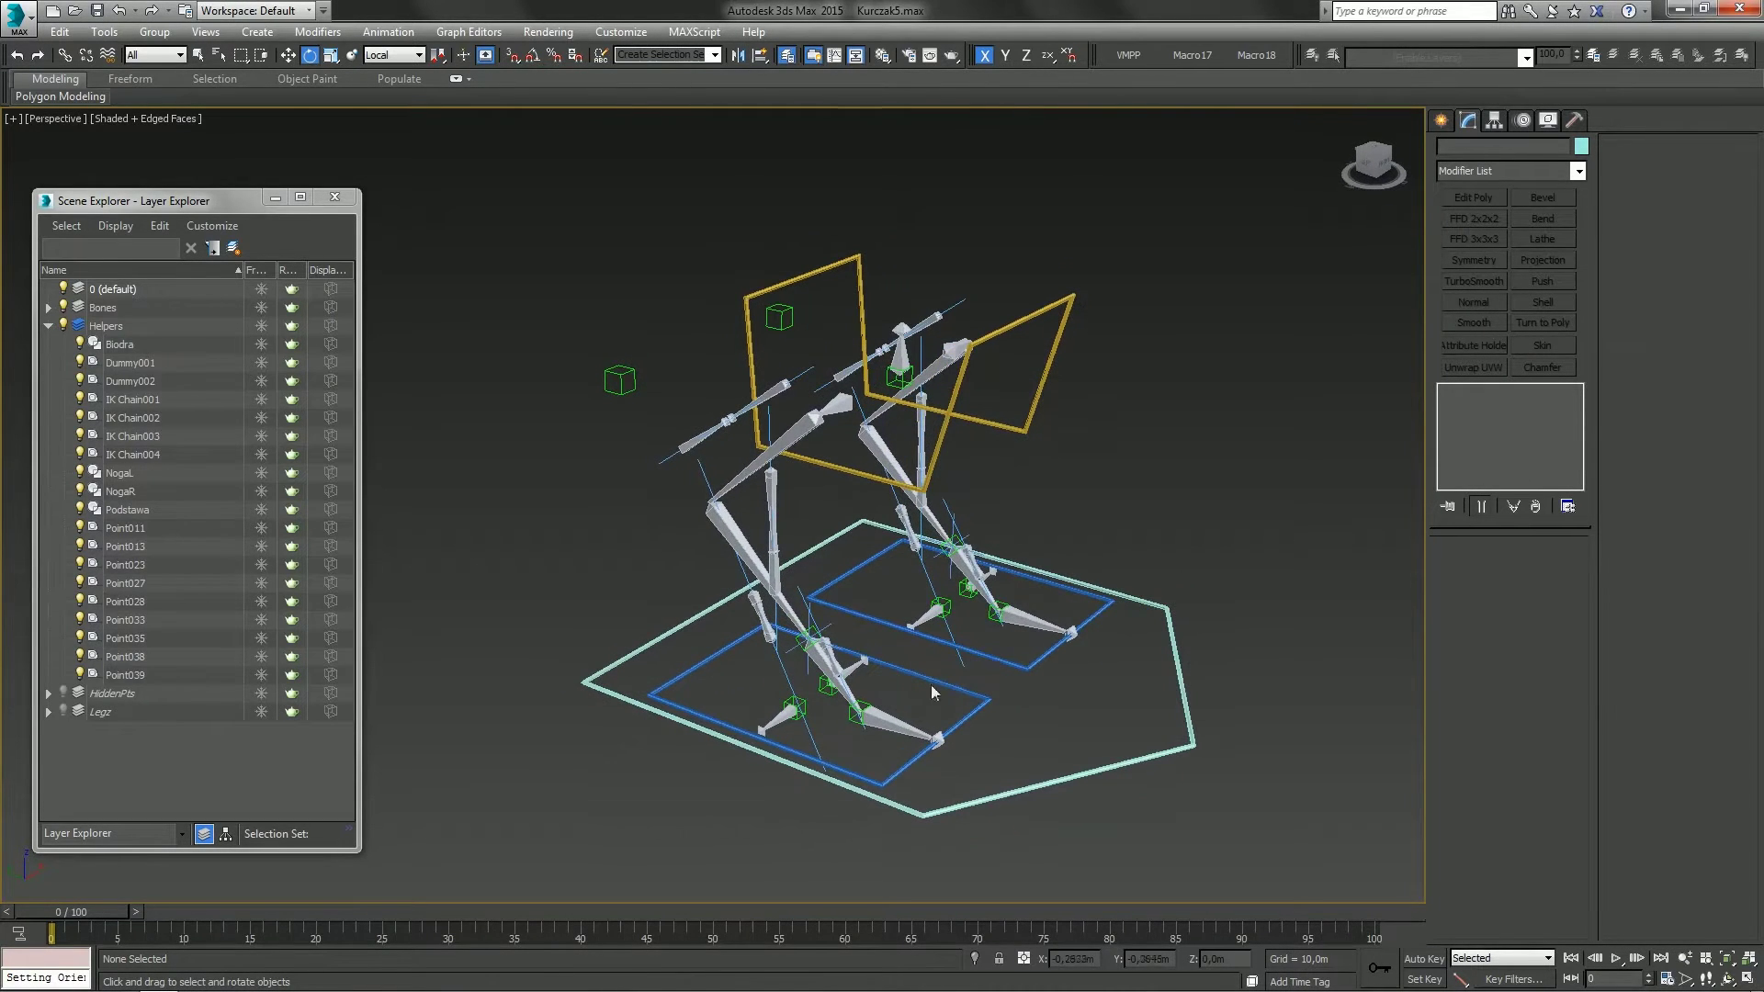
click(1174, 761)
mouse_move(911, 678)
mouse_down()
mouse_move(895, 682)
mouse_move(923, 682)
mouse_up()
click(1086, 705)
mouse_move(921, 692)
alt+middle_down()
mouse_move(942, 678)
mouse_move(909, 701)
mouse_move(934, 688)
alt+middle_up()
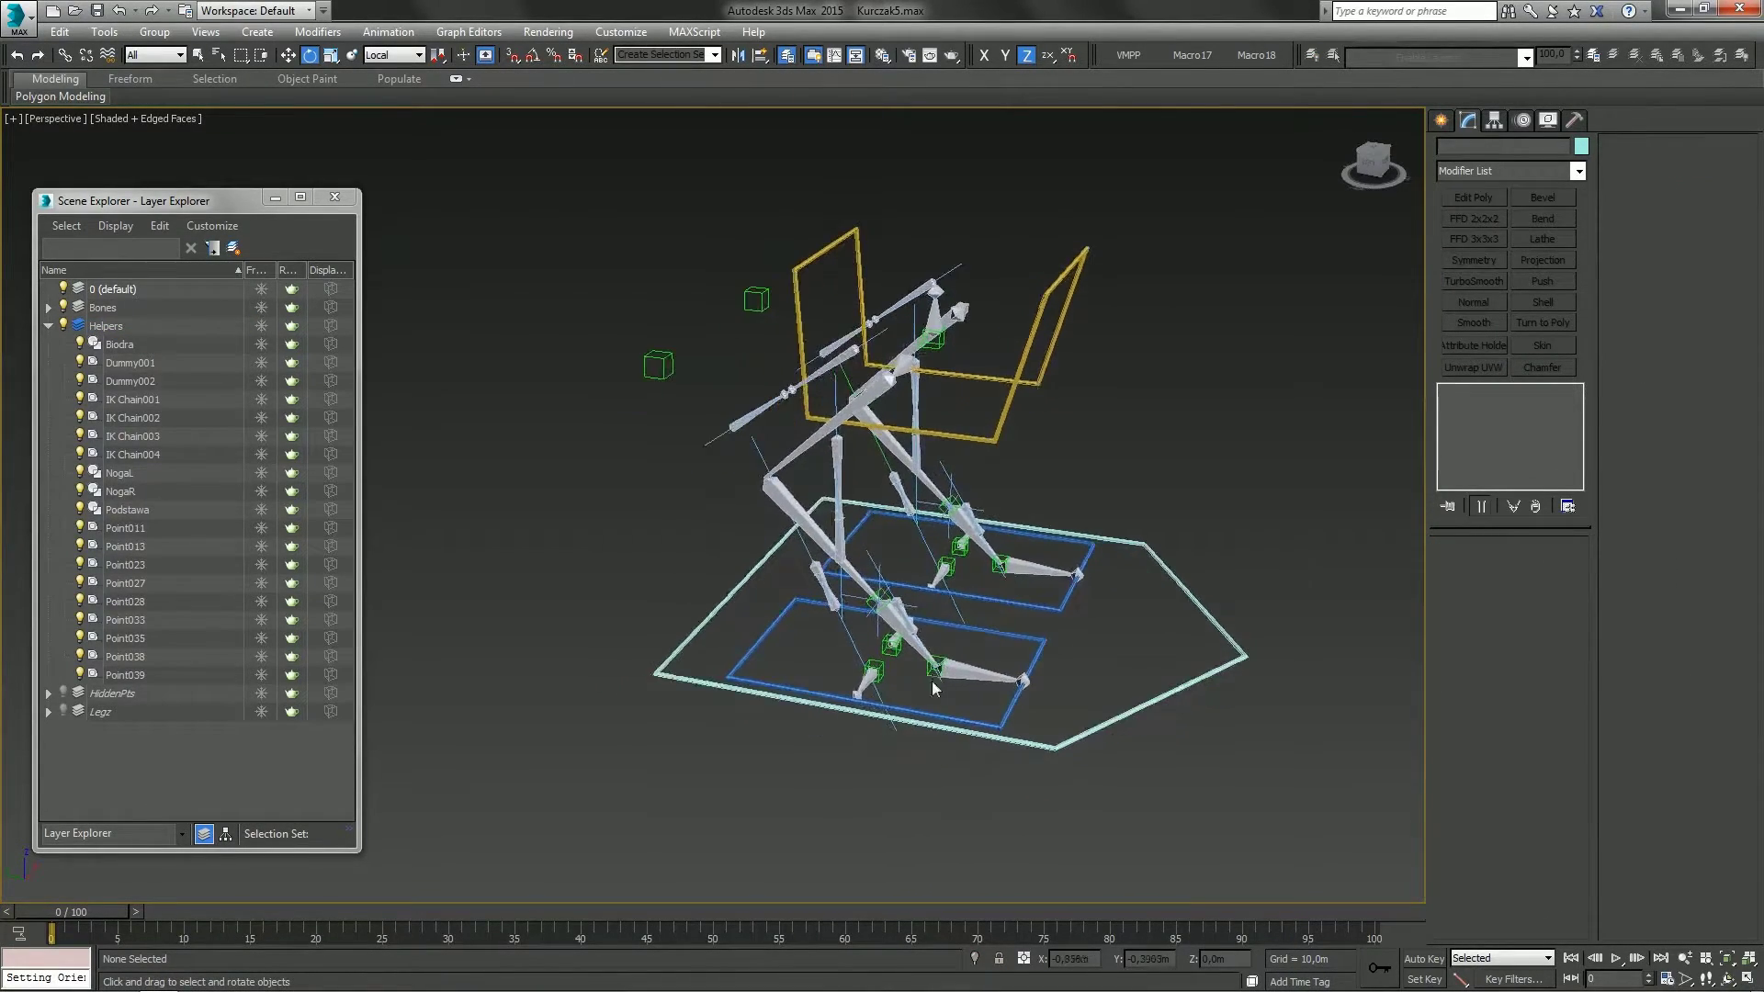
scroll(992, 726, up, 4)
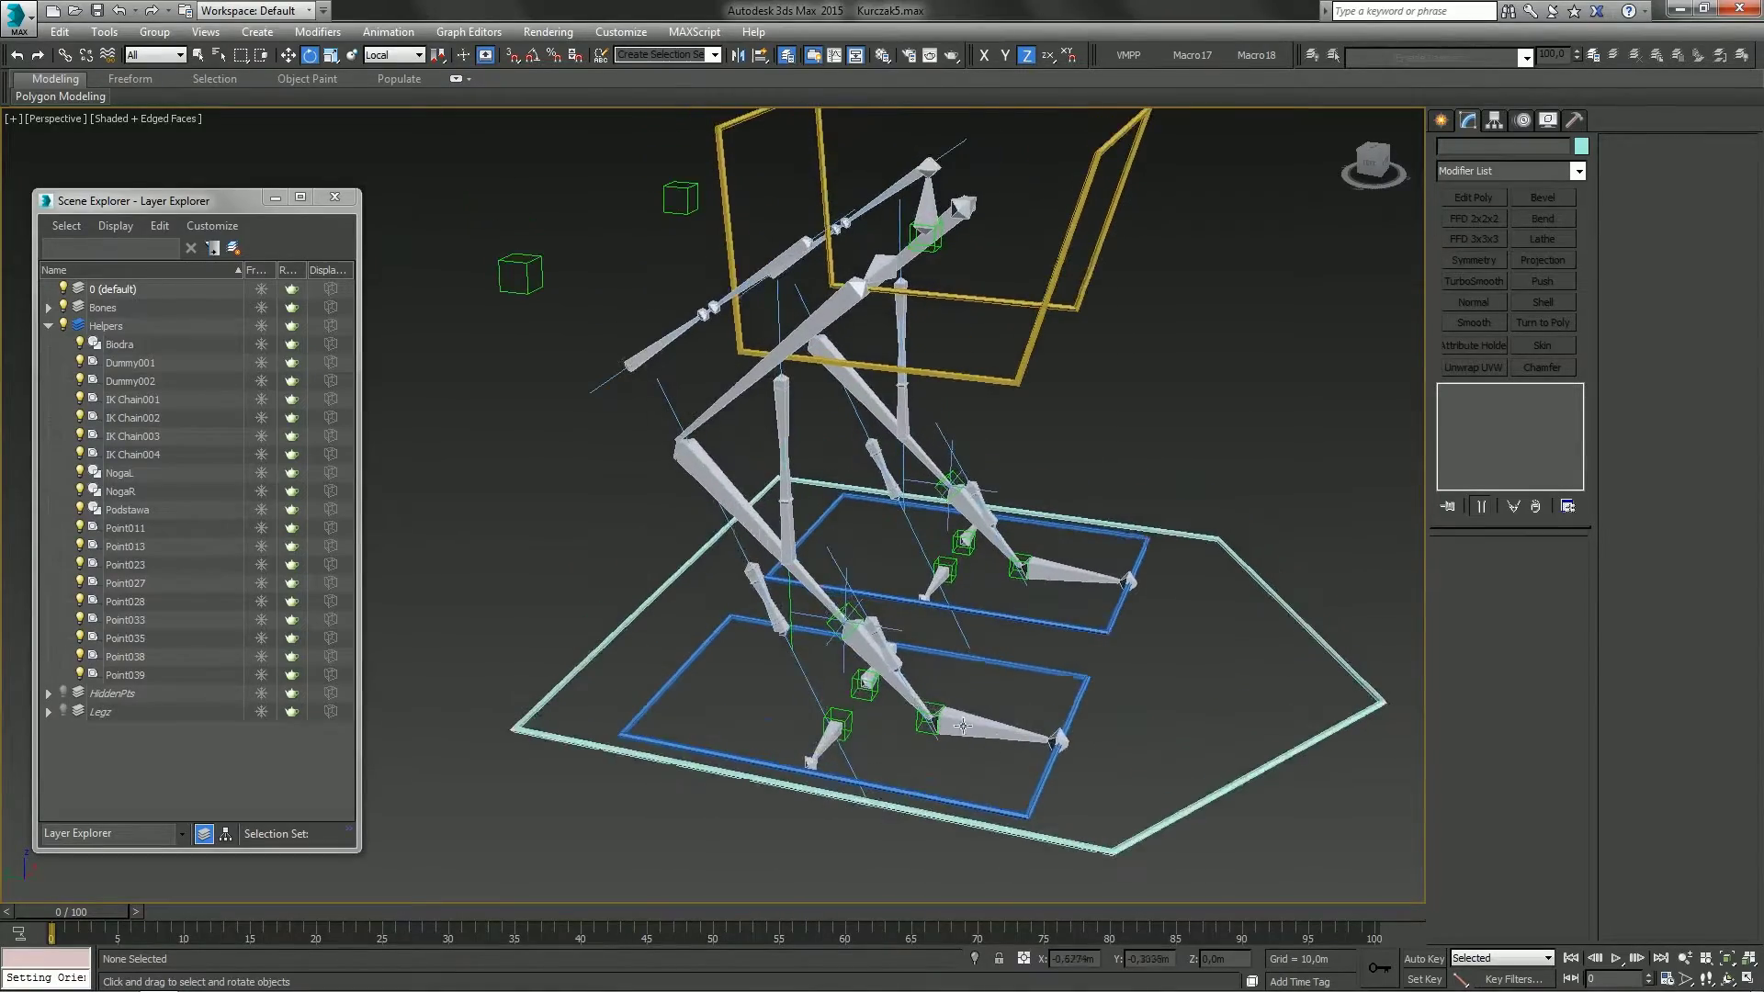
click(1193, 808)
mouse_move(932, 657)
mouse_down()
mouse_move(961, 648)
mouse_move(873, 648)
mouse_move(927, 649)
mouse_up()
Try moving the NogaR outline forward and upward in its YZ plane to test the leg's IK response
mouse_move(1084, 652)
alt+middle_down()
mouse_move(977, 684)
mouse_move(957, 666)
alt+middle_up()
click(945, 727)
alt+middle_drag(946, 727, 970, 684)
key(w)
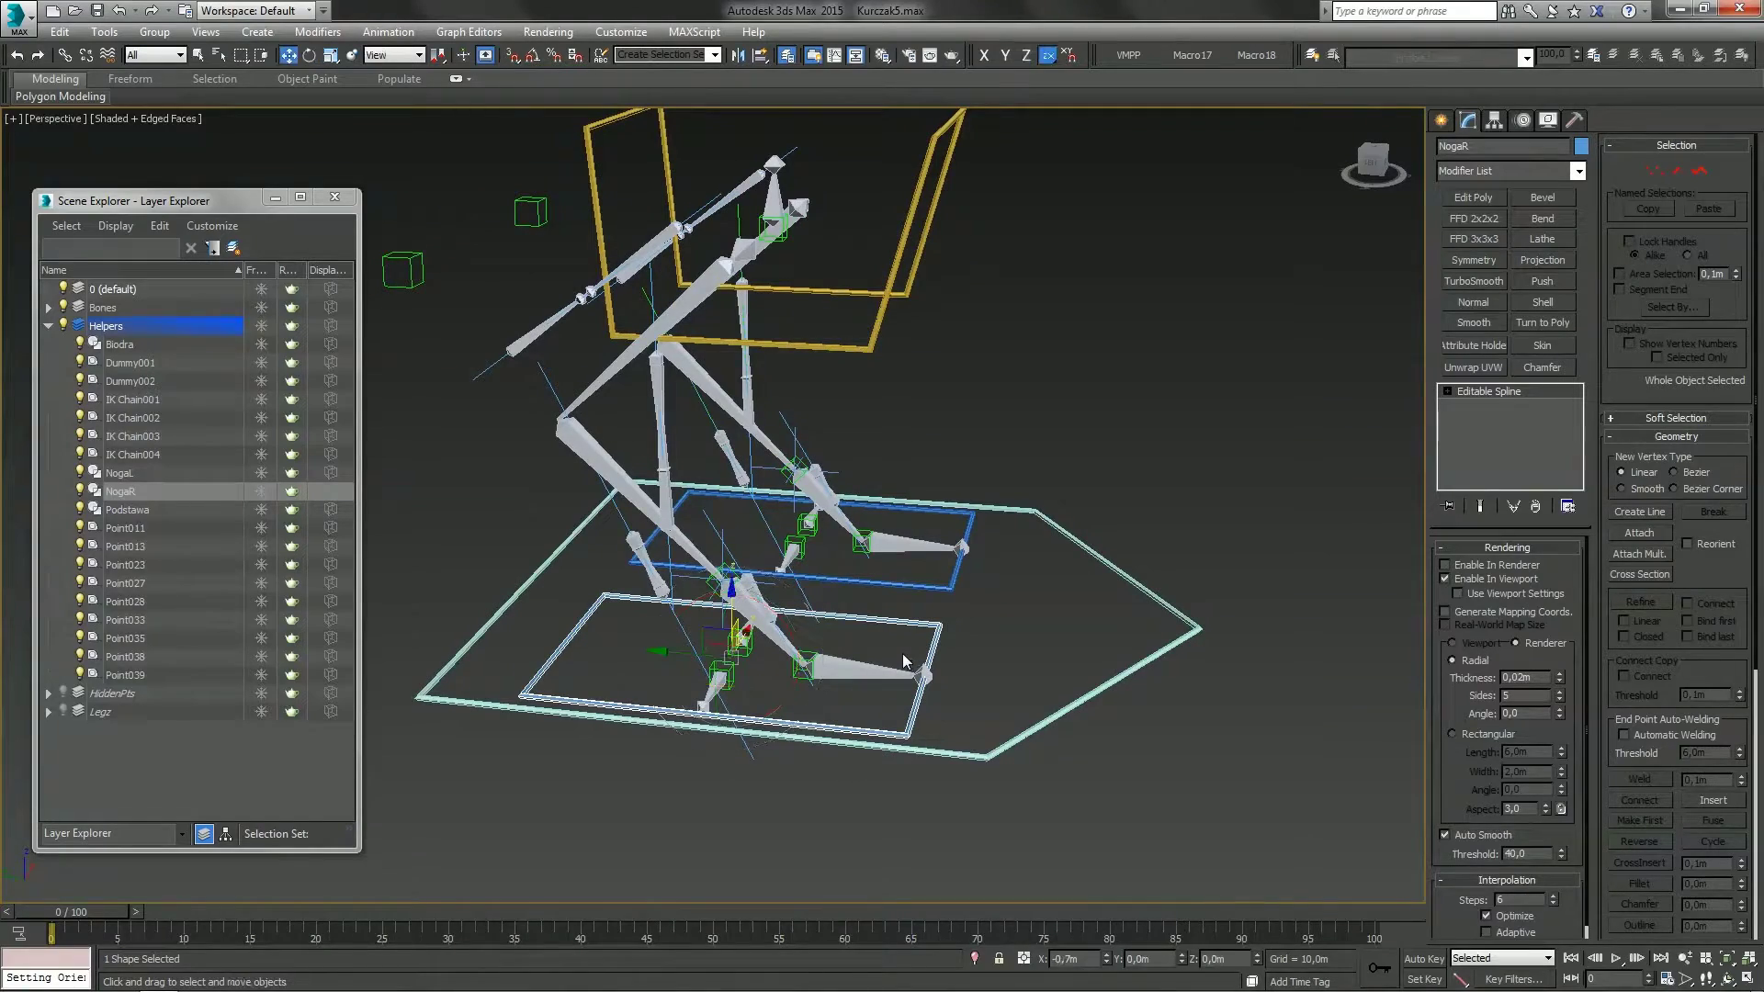
drag(709, 613, 767, 583)
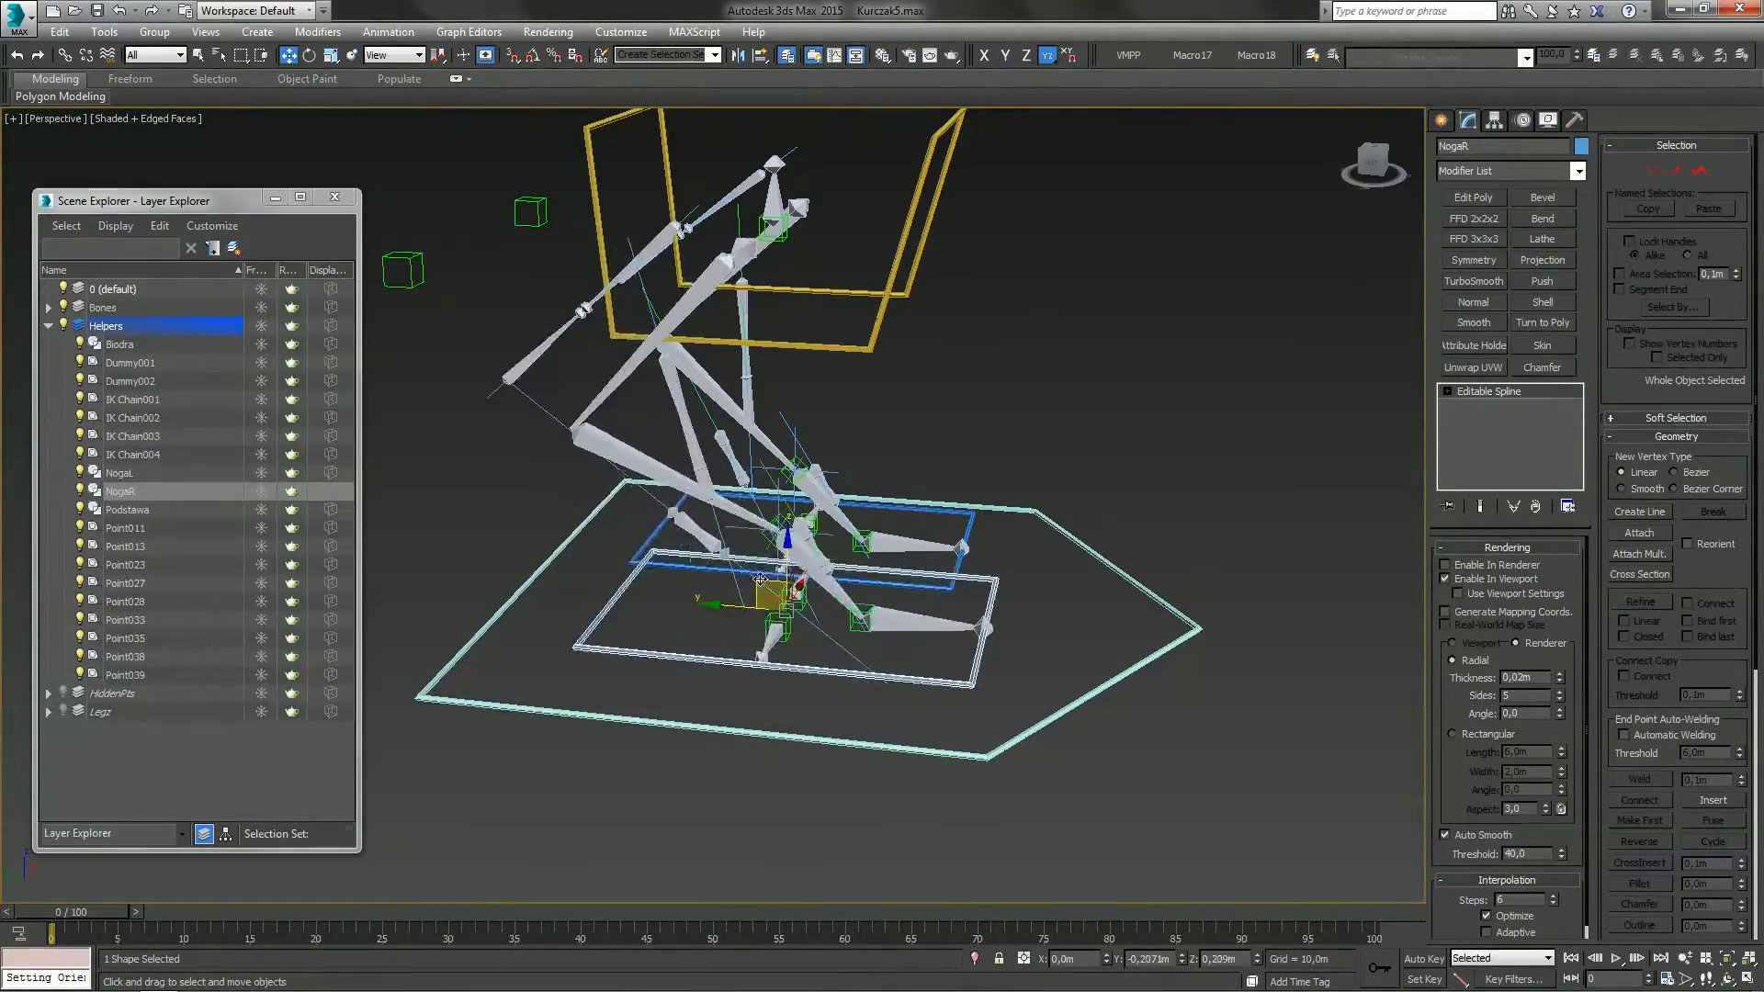
right_click(767, 581)
Try lifting the NogaL outline off the base to test the other leg's IK response
alt+middle_drag(996, 631, 799, 629)
click(1183, 858)
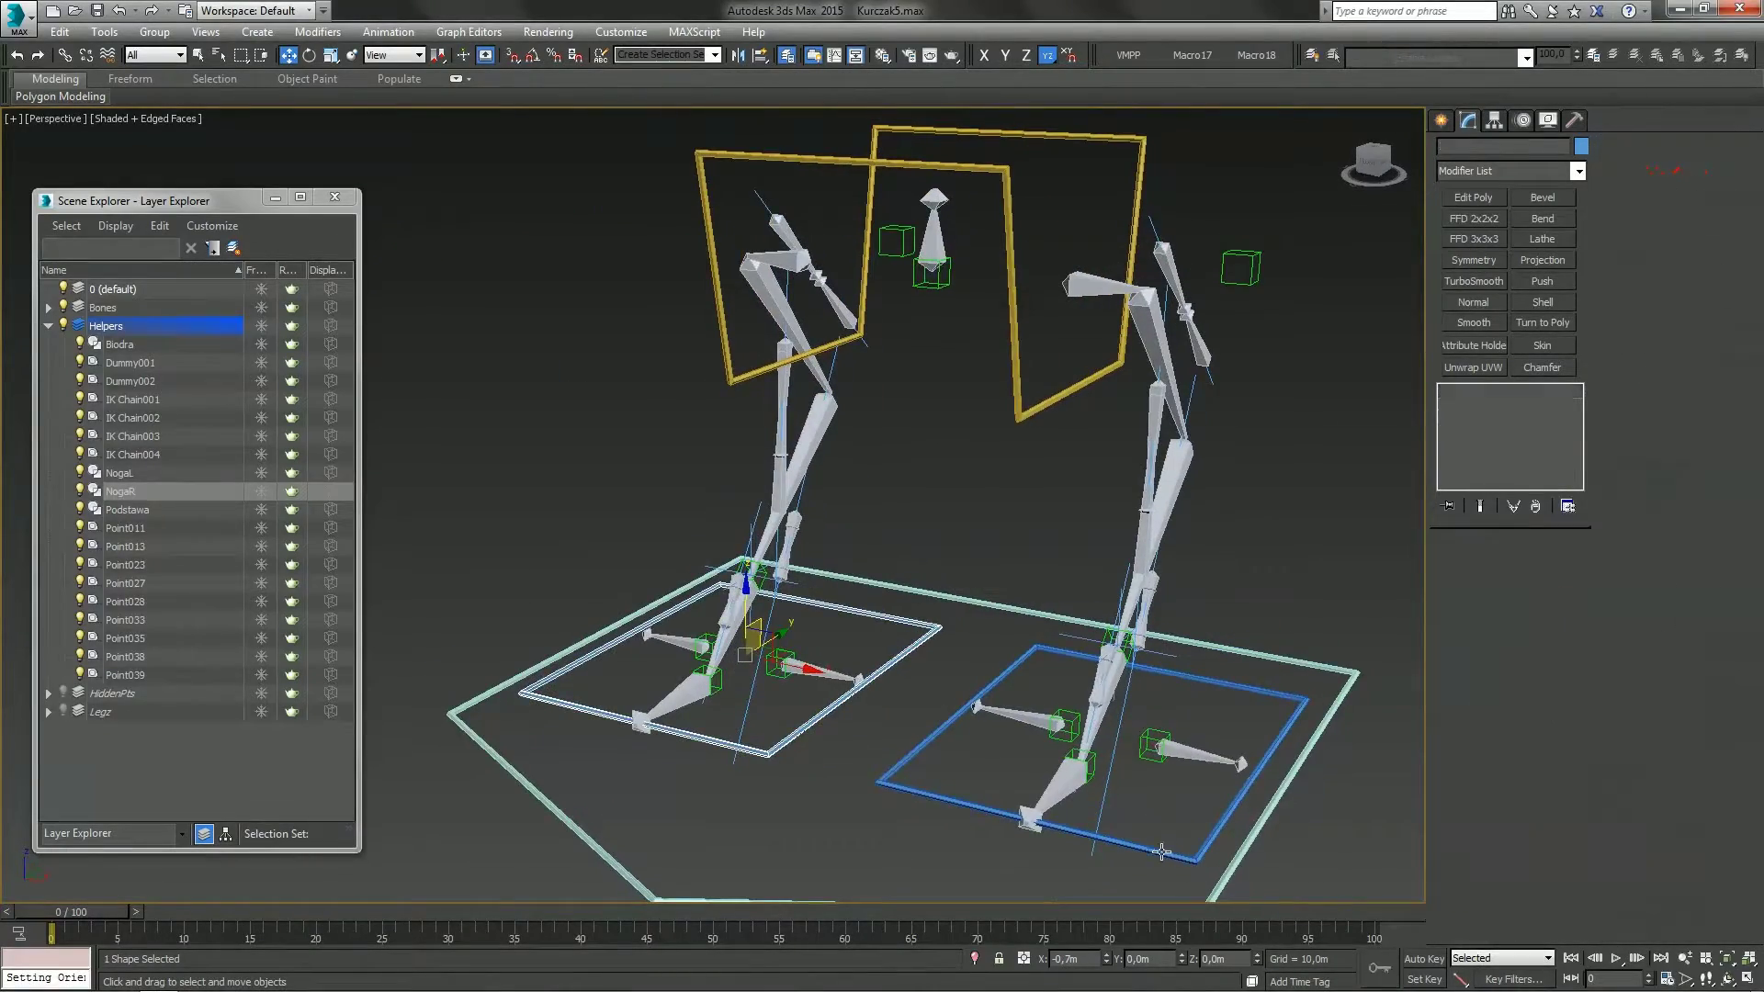
alt+middle_drag(1191, 850, 1129, 825)
drag(1136, 712, 1146, 677)
right_click(1146, 676)
Try rotating the Biodra controller about its local axis to test the hips, and clear the selection
alt+middle_drag(1014, 422, 1044, 441)
click(1044, 398)
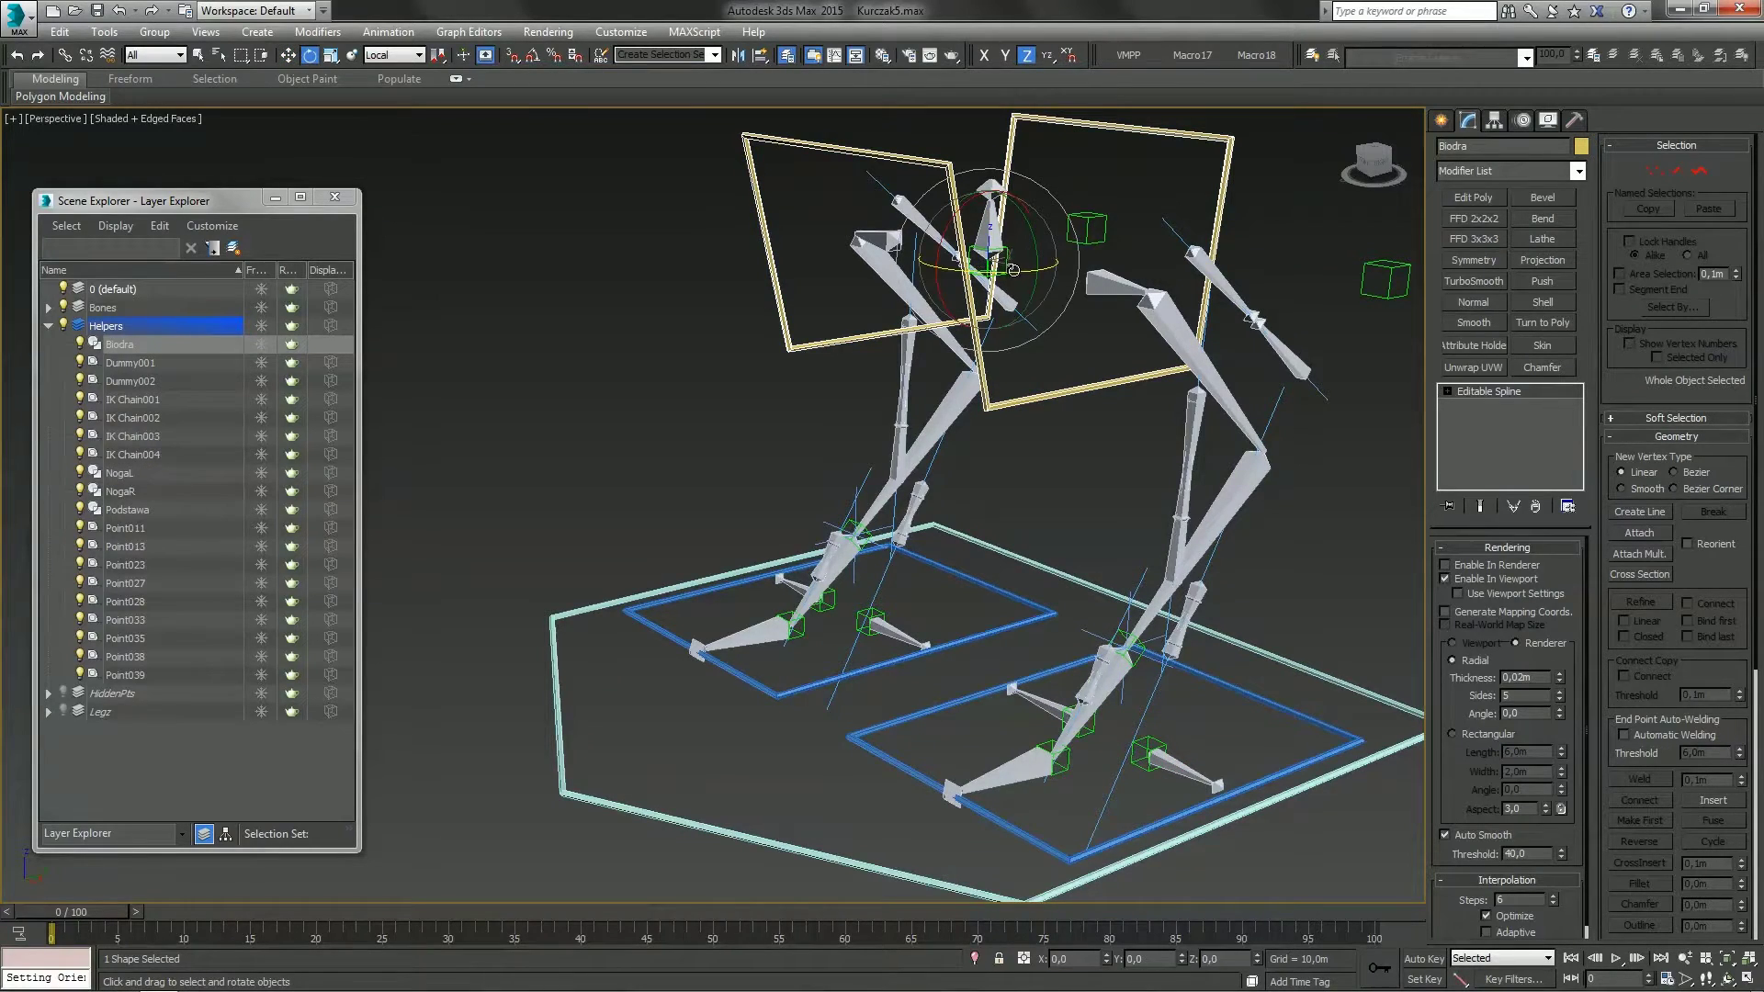
mouse_move(1013, 271)
mouse_down()
mouse_move(1033, 268)
mouse_move(956, 275)
mouse_move(987, 276)
mouse_up()
right_click(986, 275)
click(1001, 517)
Examine the leg bones, foot helpers and controller outlines of the whole rig from close up and from a distance
alt+middle_drag(873, 515, 1017, 521)
middle_drag(776, 344, 867, 471)
scroll(928, 496, down, 6)
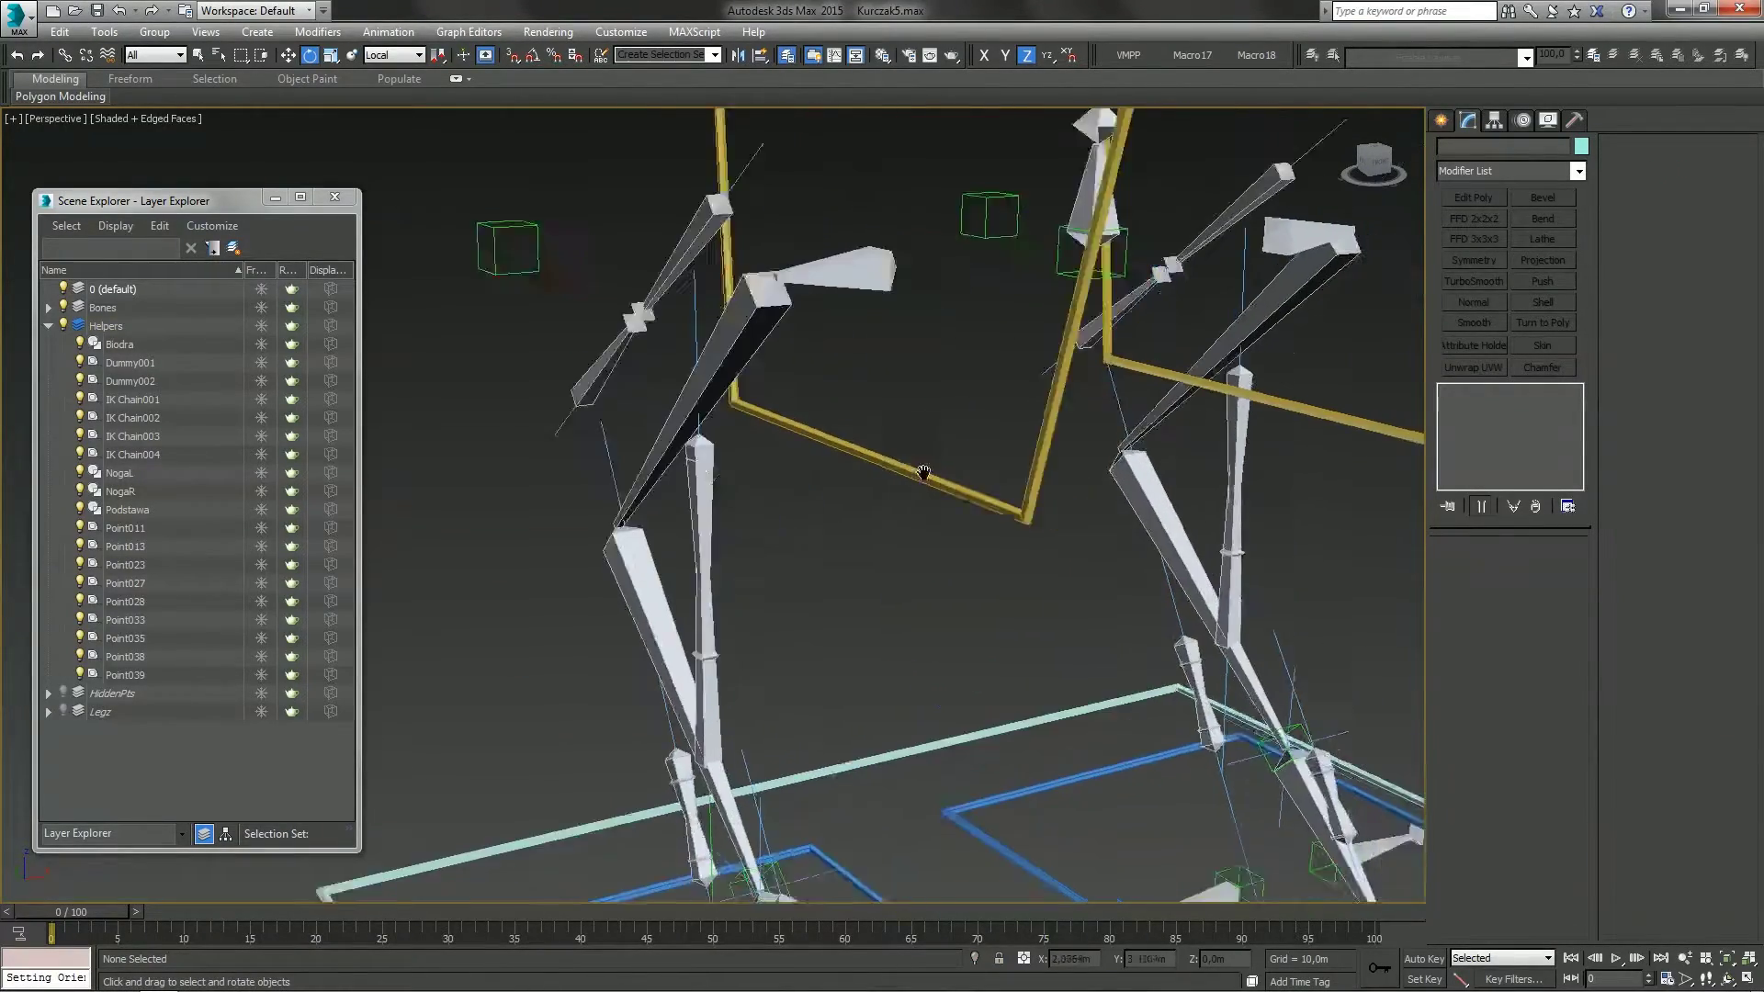
scroll(796, 537, down, 5)
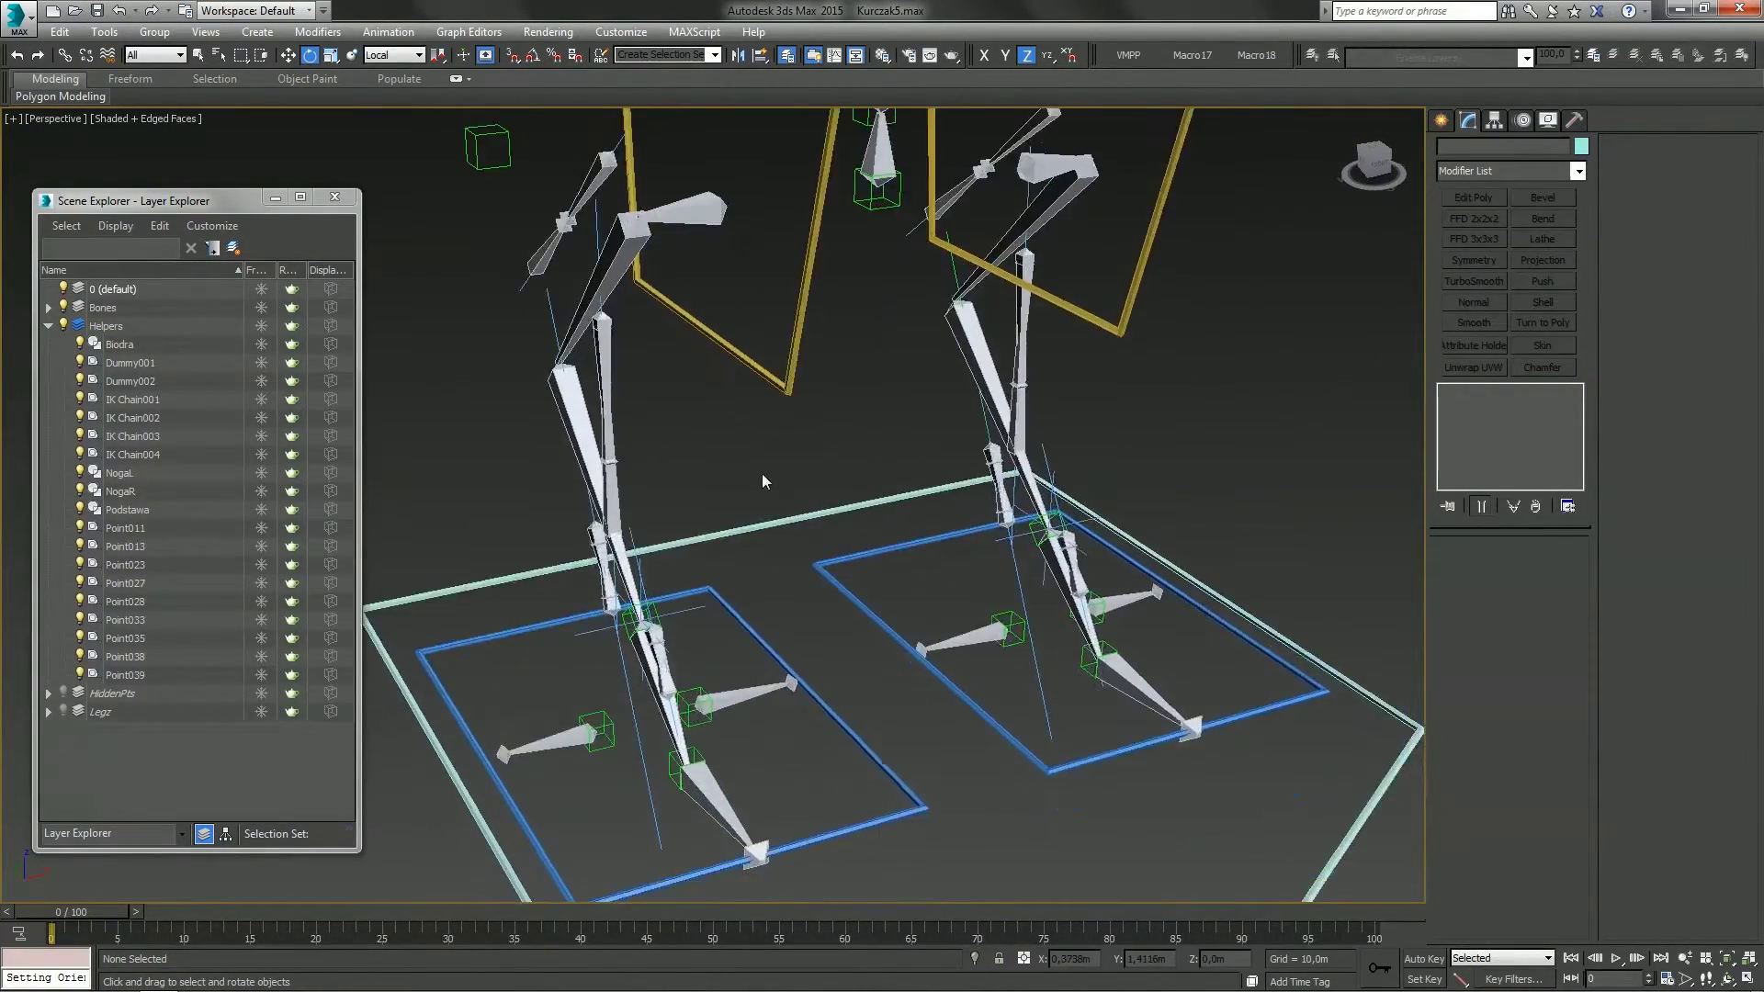
middle_drag(770, 422, 830, 464)
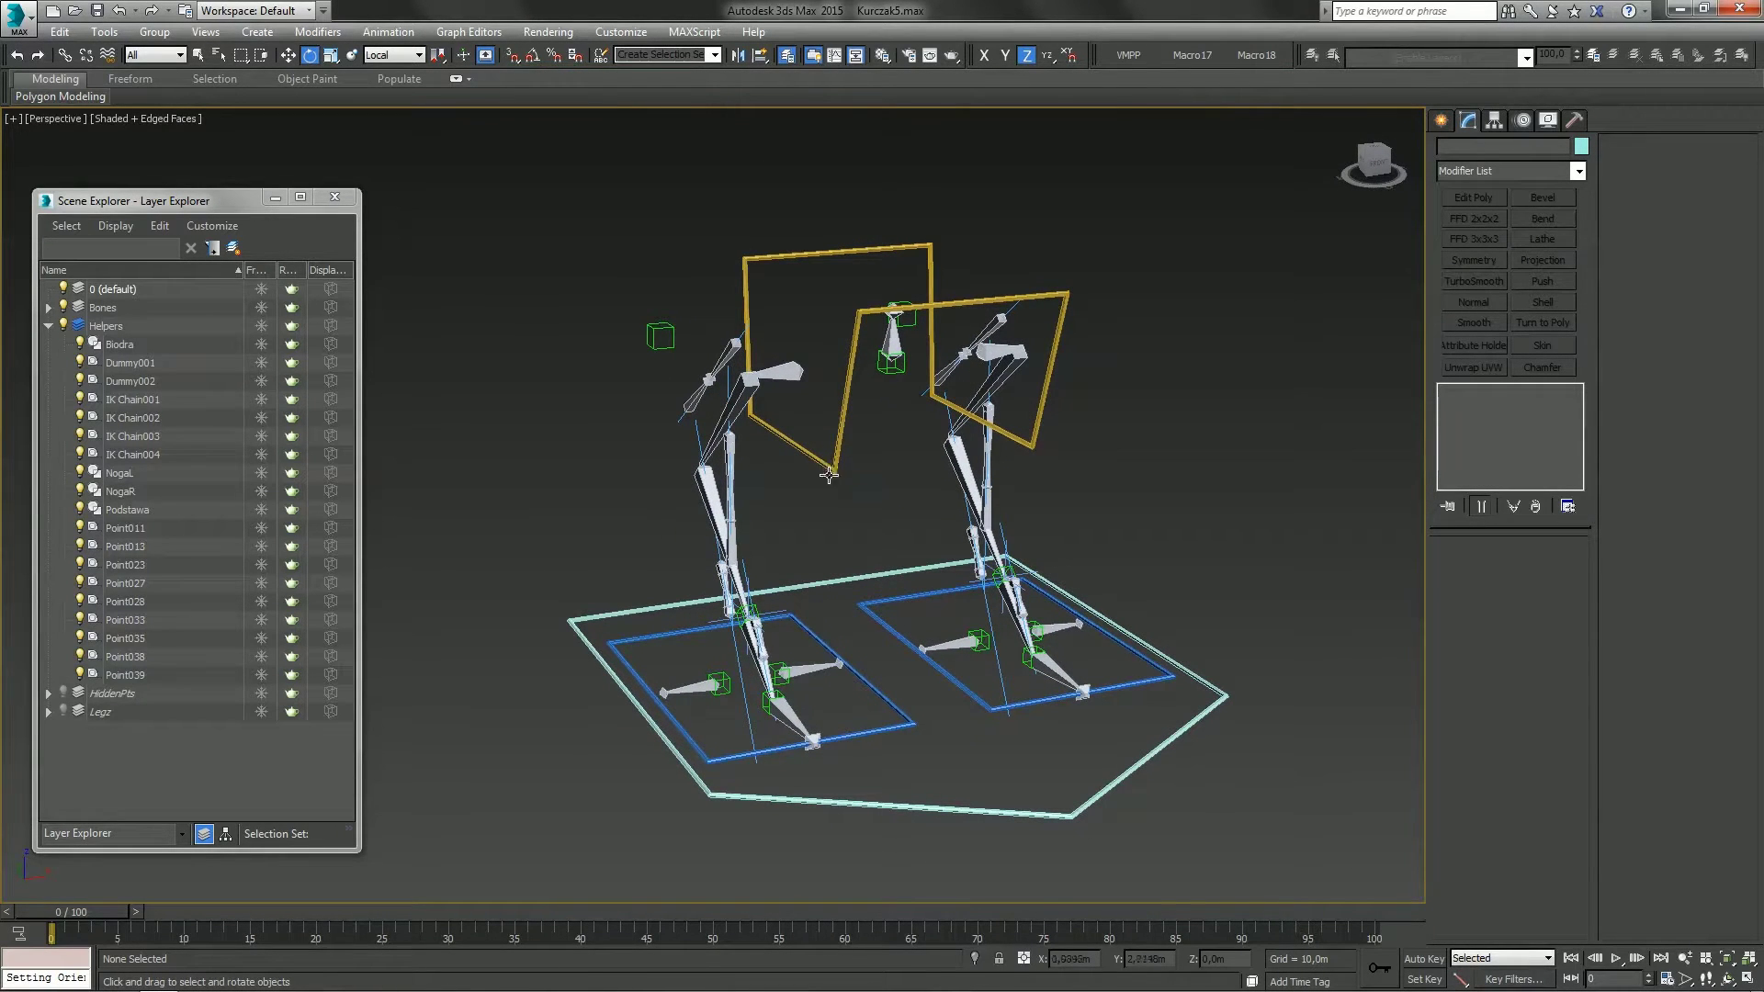
middle_drag(835, 528, 836, 535)
scroll(839, 499, up, 4)
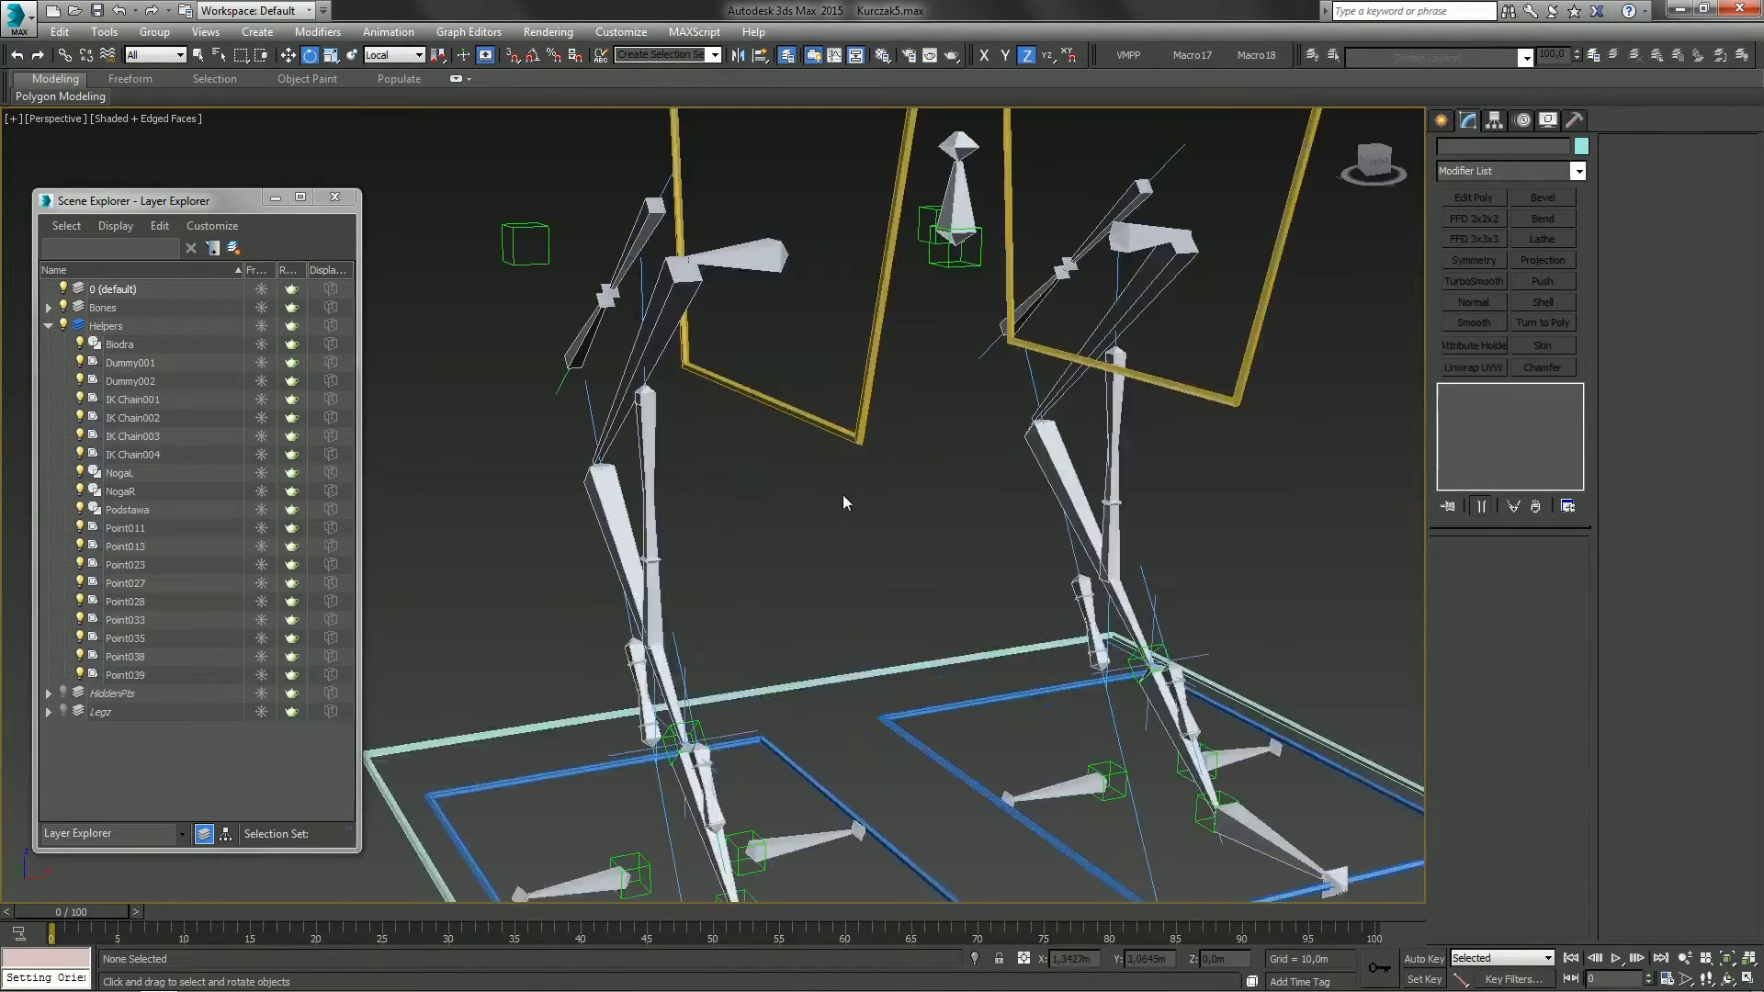
middle_drag(939, 627, 851, 499)
scroll(848, 496, down, 4)
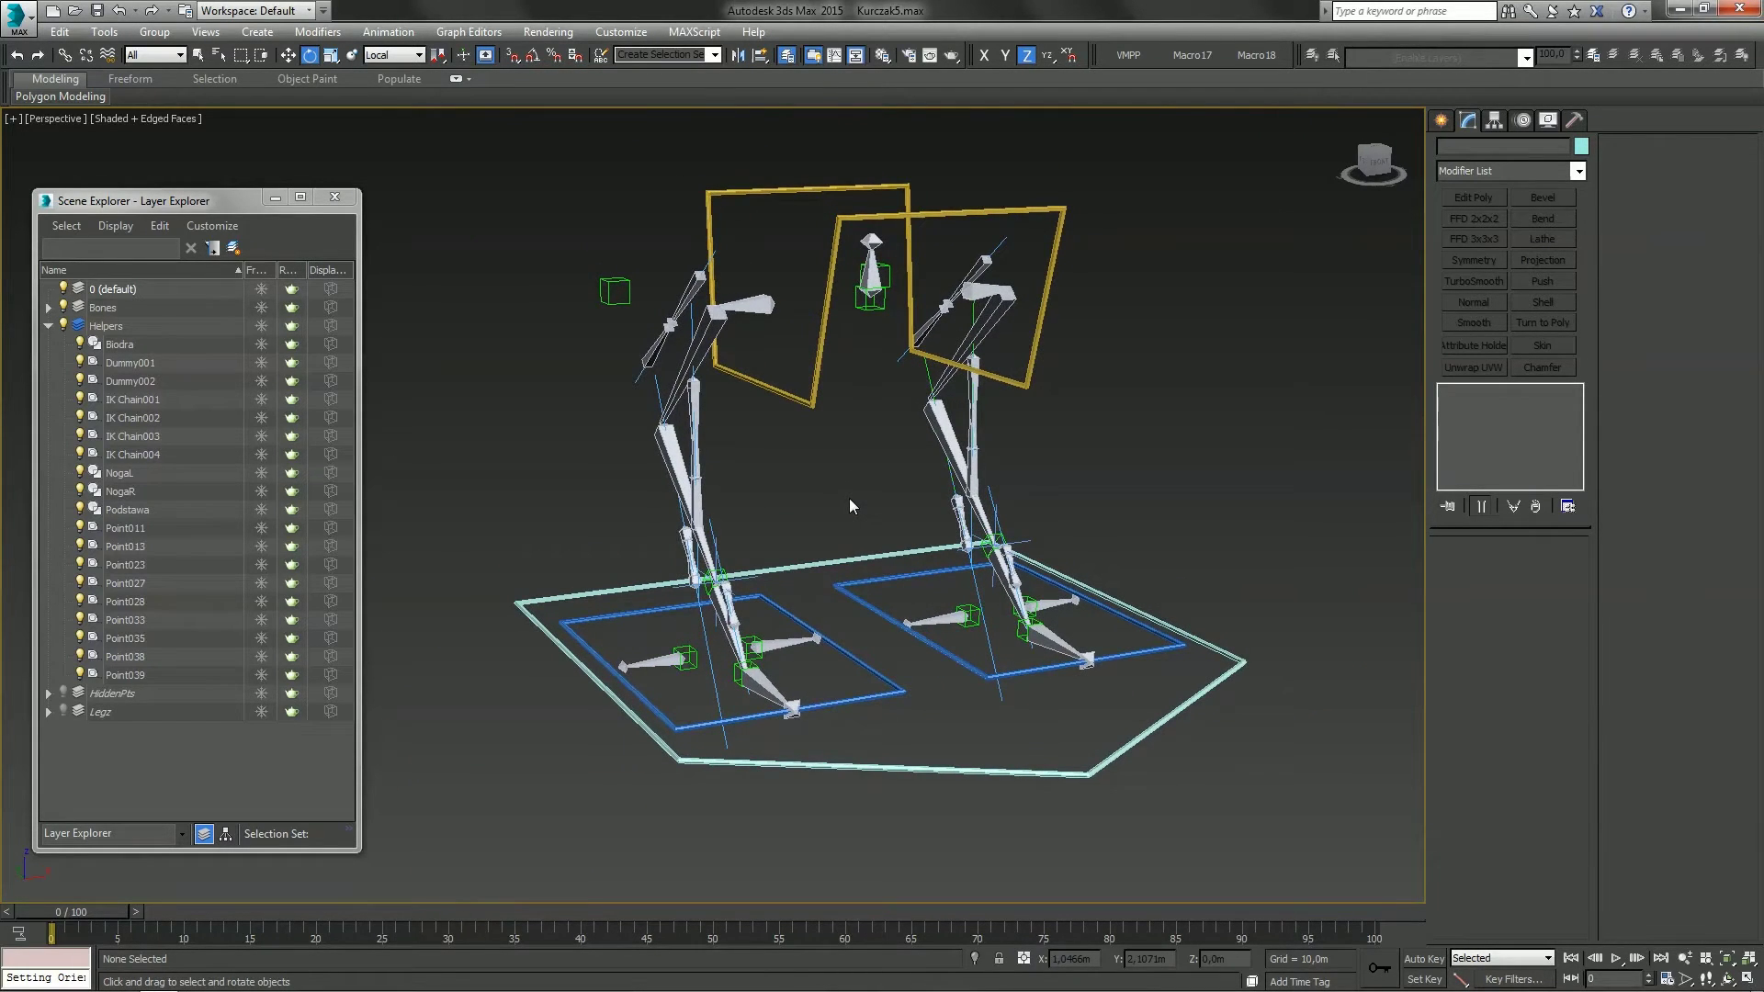